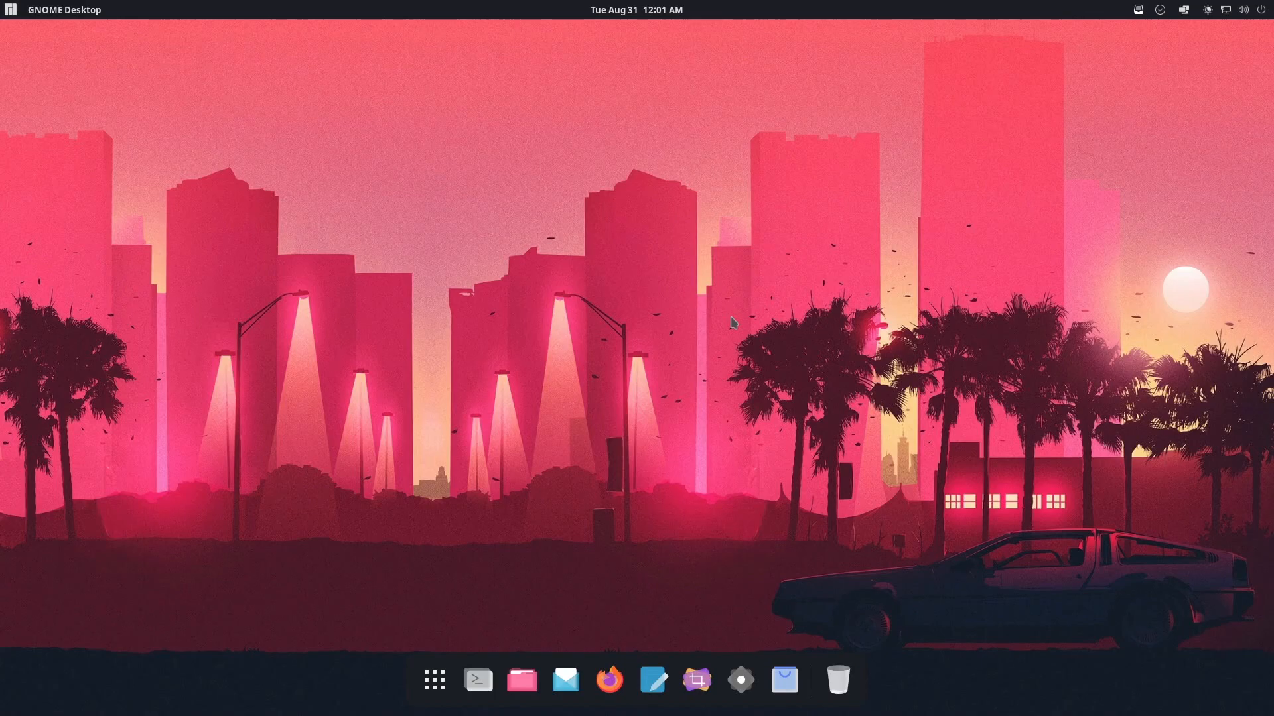
Step: Open Firefox and search the web for 'dorico 3.5 updates and downloads'
click(608, 680)
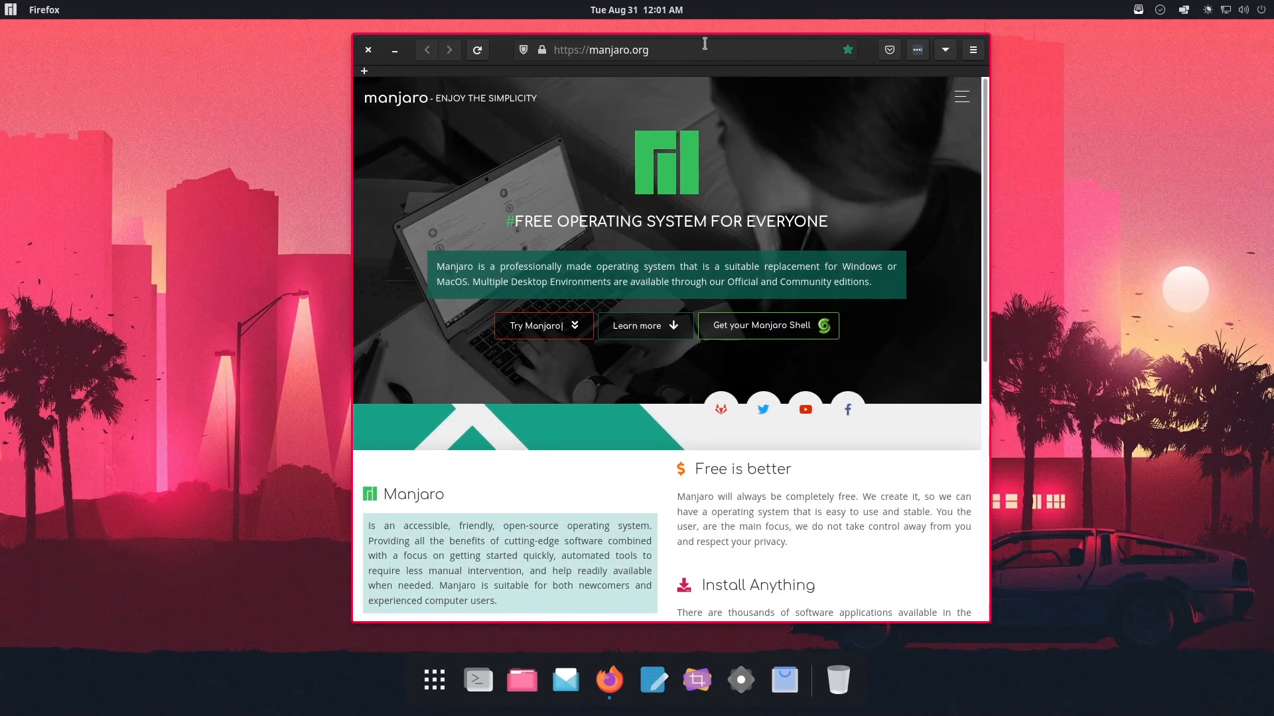
click(705, 44)
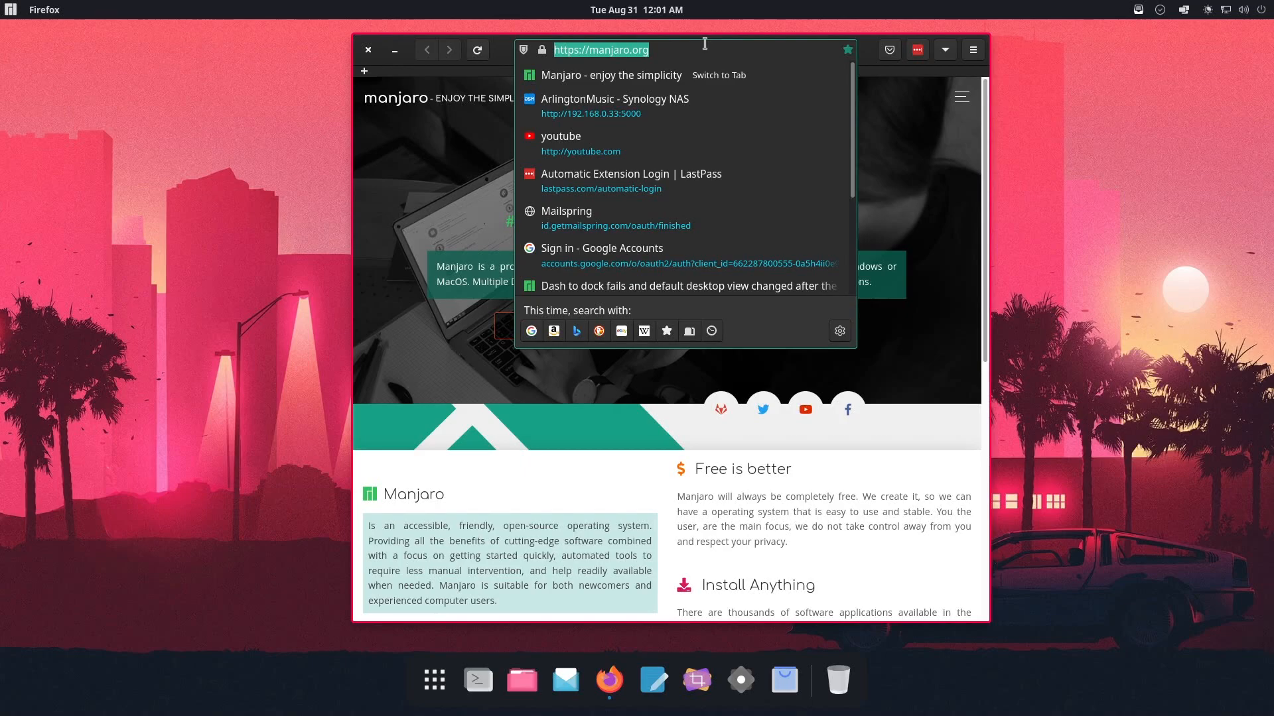
text(dorico )
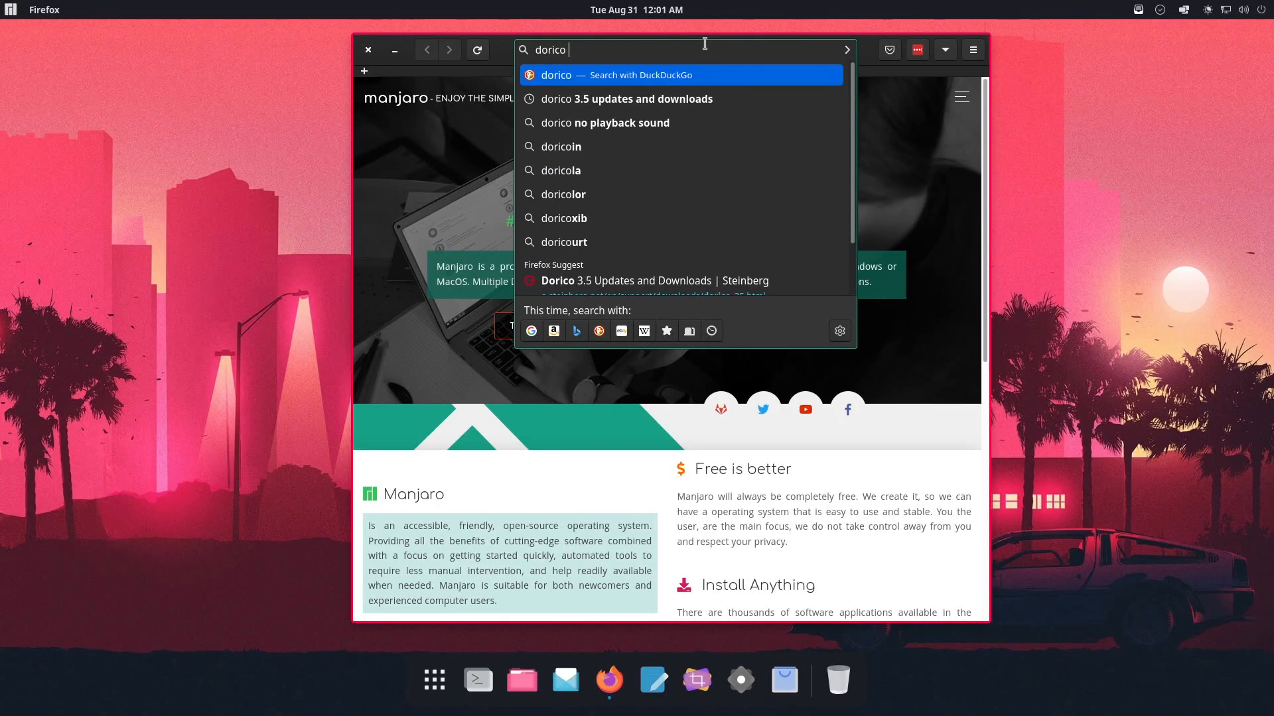
text(3.5 updat)
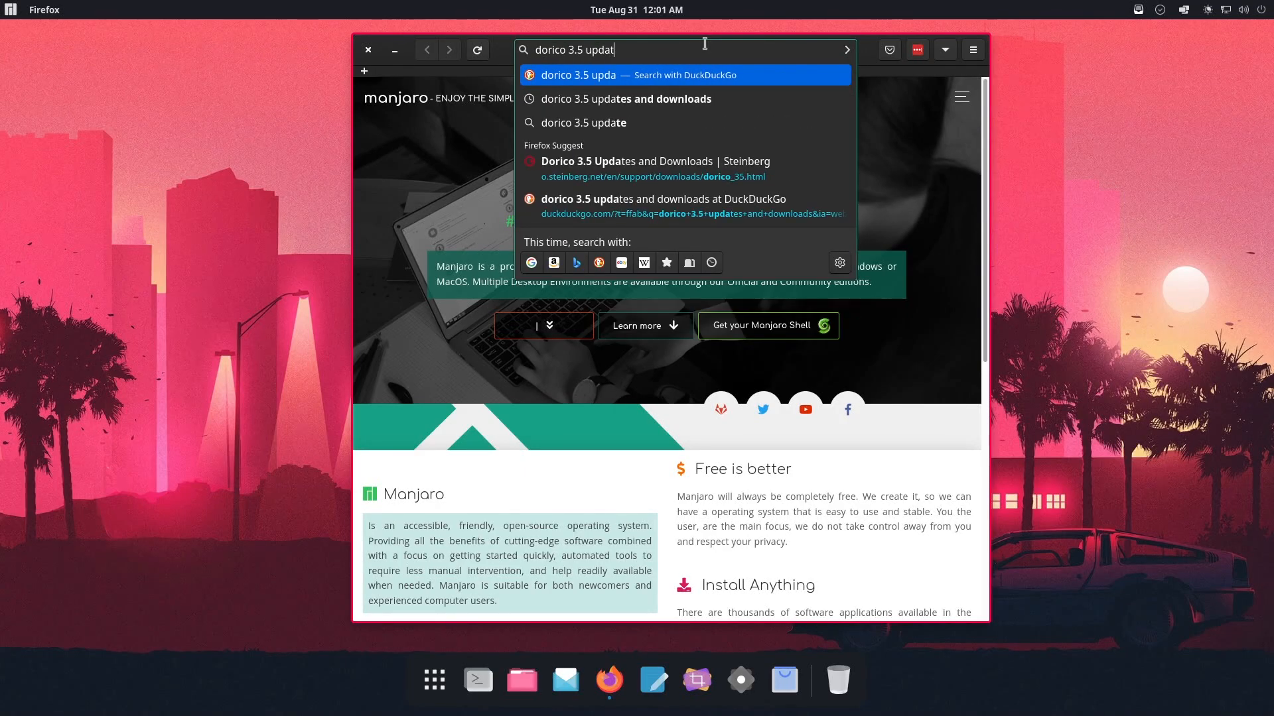
text(es and down)
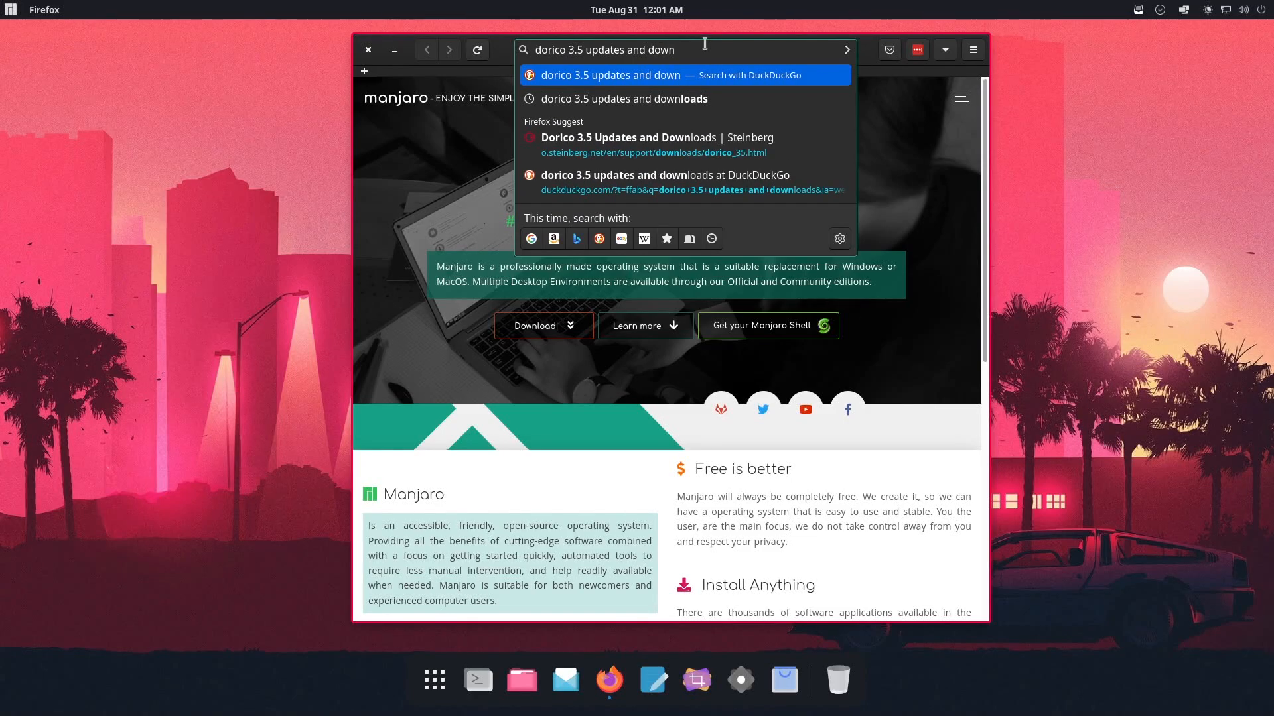
text(loads)
key(Return)
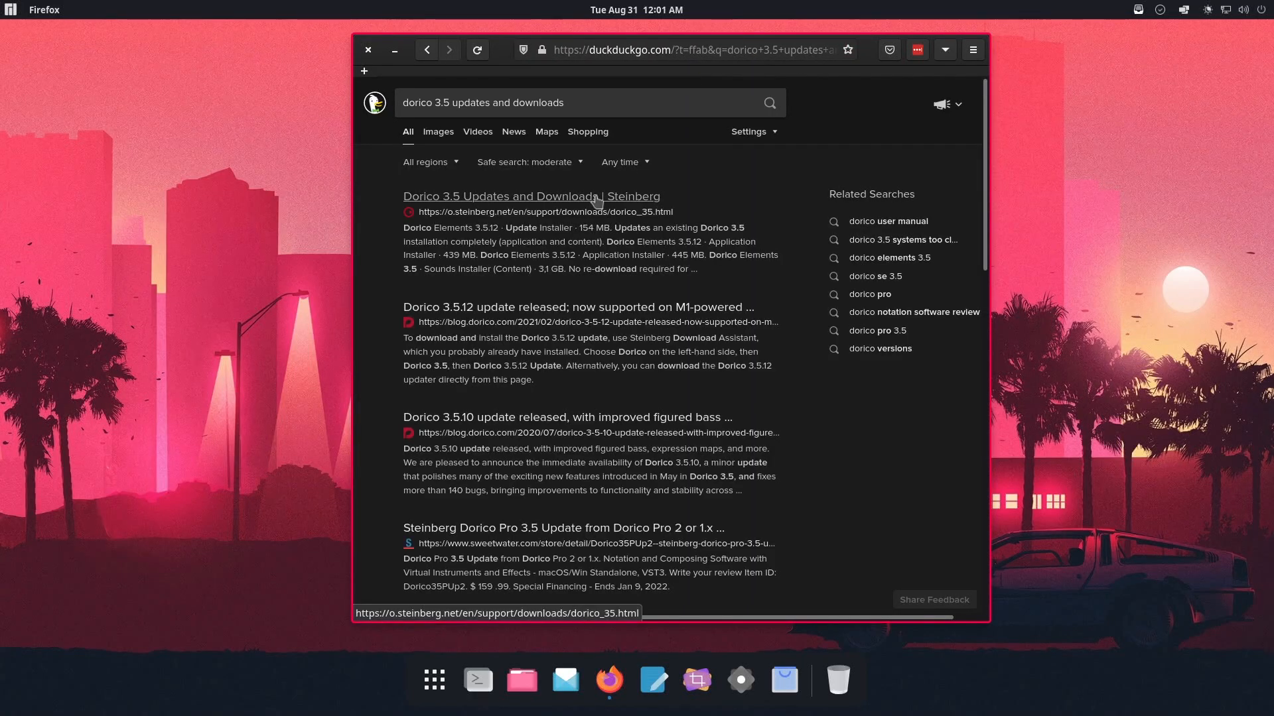
Step: Open the Steinberg Dorico 3.5 downloads result and review its Windows installer links
click(763, 213)
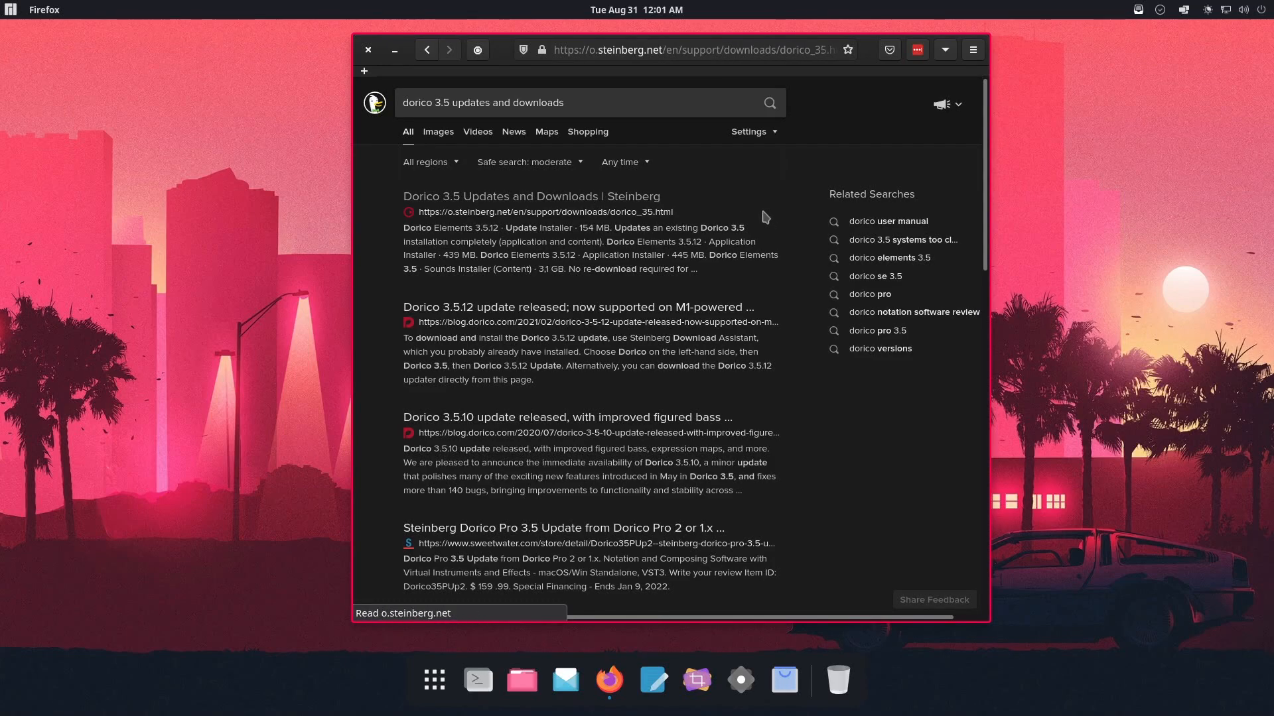
scroll(870, 255, down, 3)
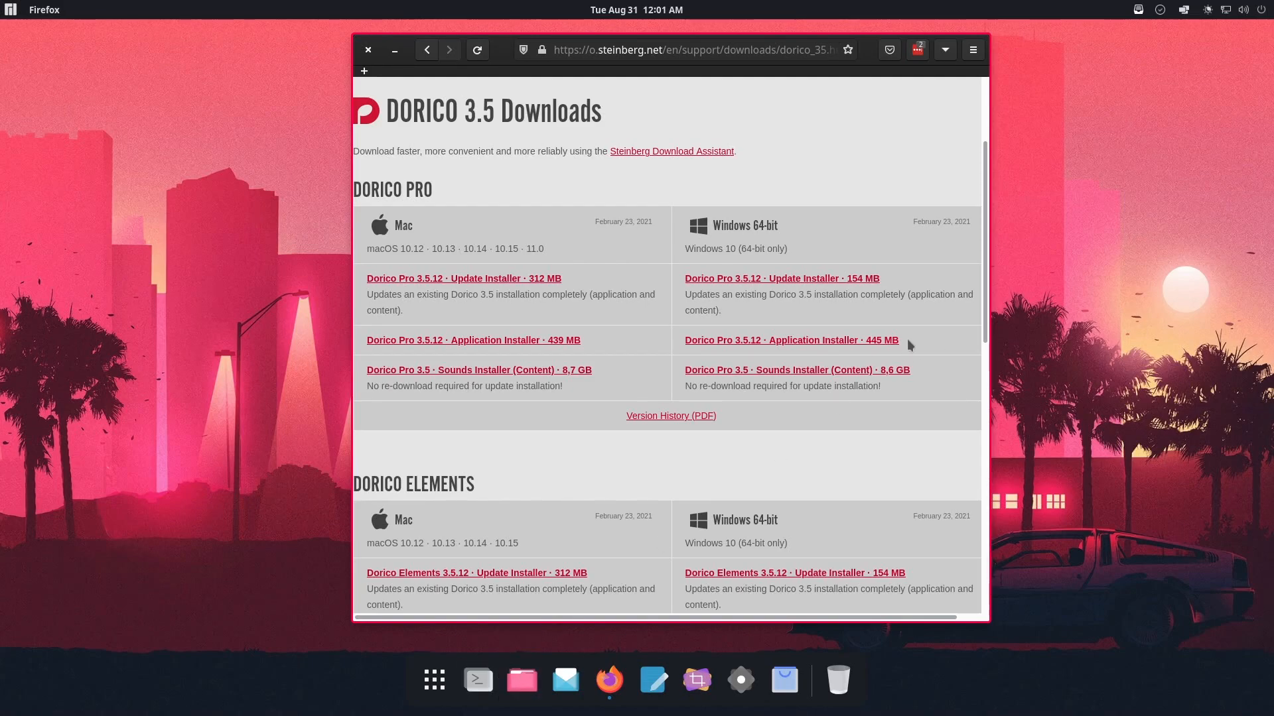
drag(683, 341, 903, 344)
drag(935, 386, 931, 381)
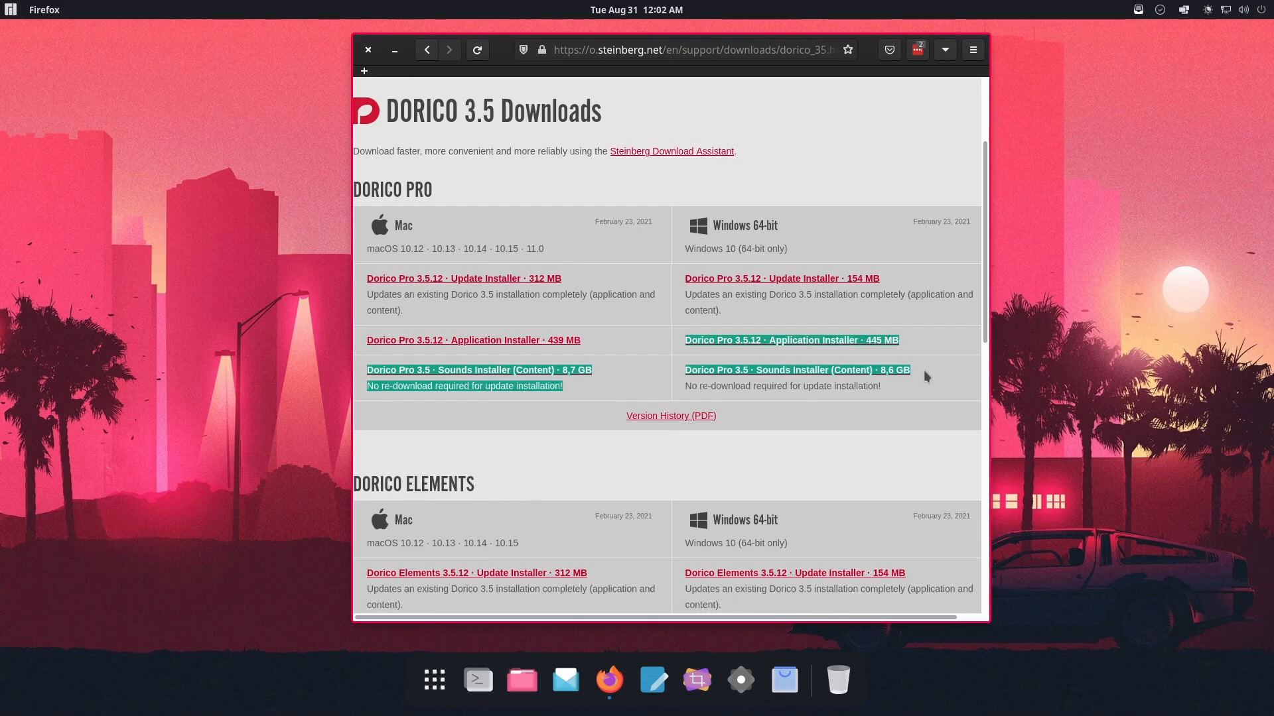
click(924, 371)
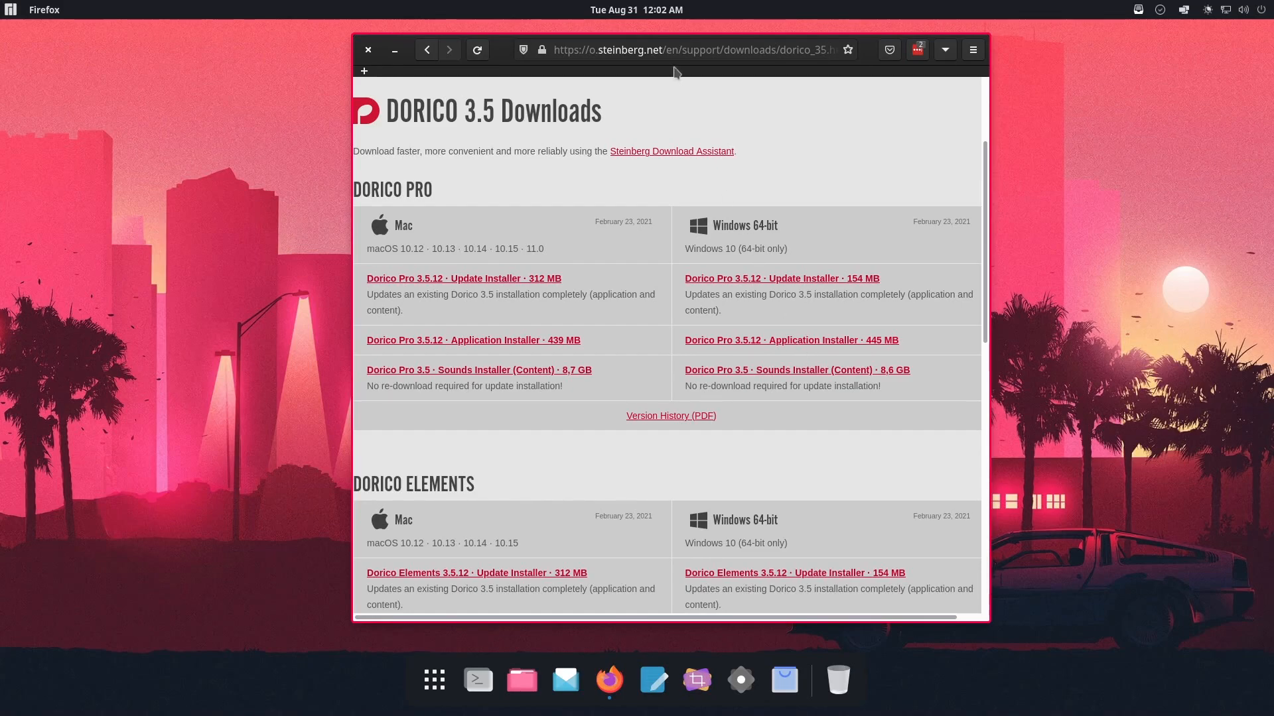
click(674, 43)
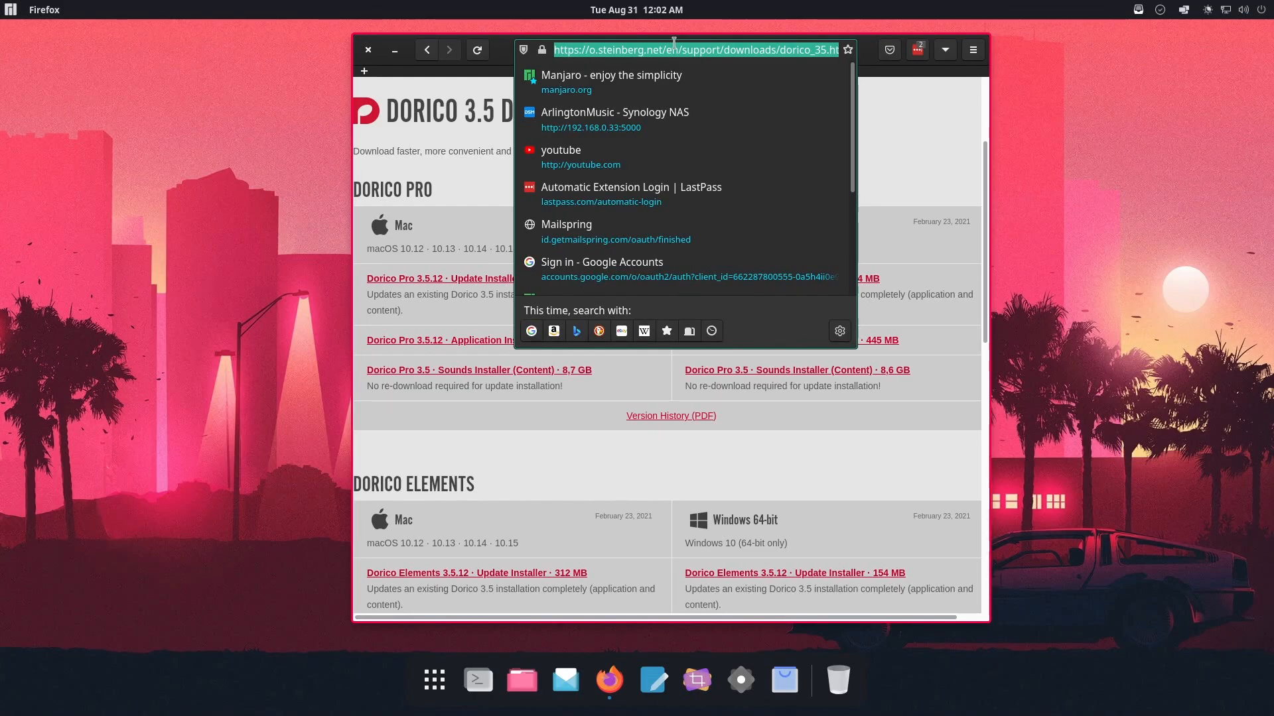
Step: Search 'elicenser control installation helper' and open Steinberg's Soft-eLicenser missing article
text(elicenser)
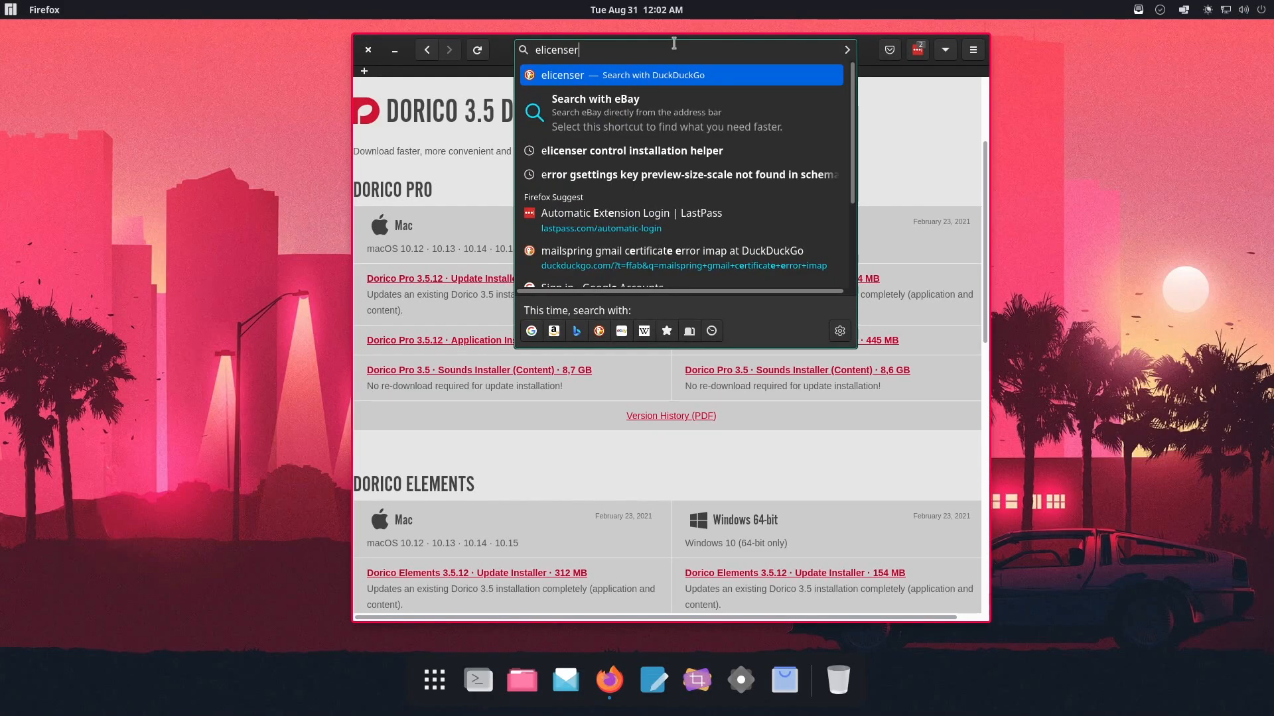
text( cont)
key(Down)
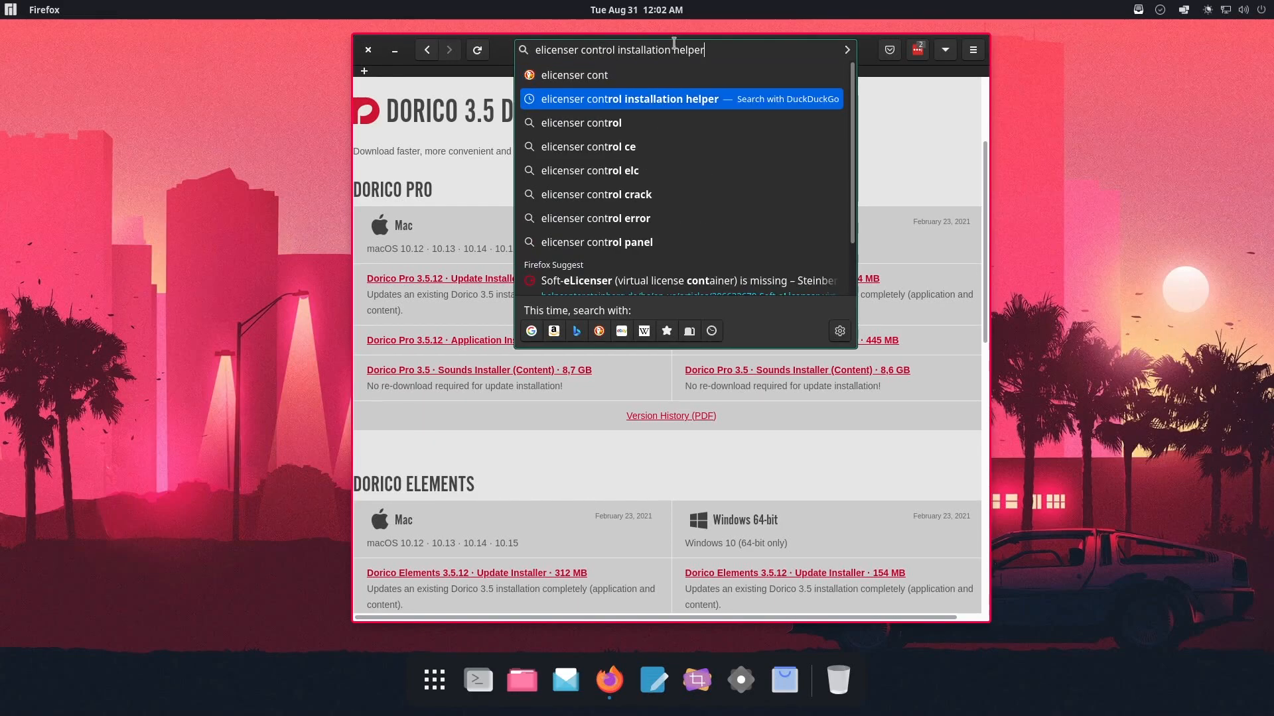
key(Return)
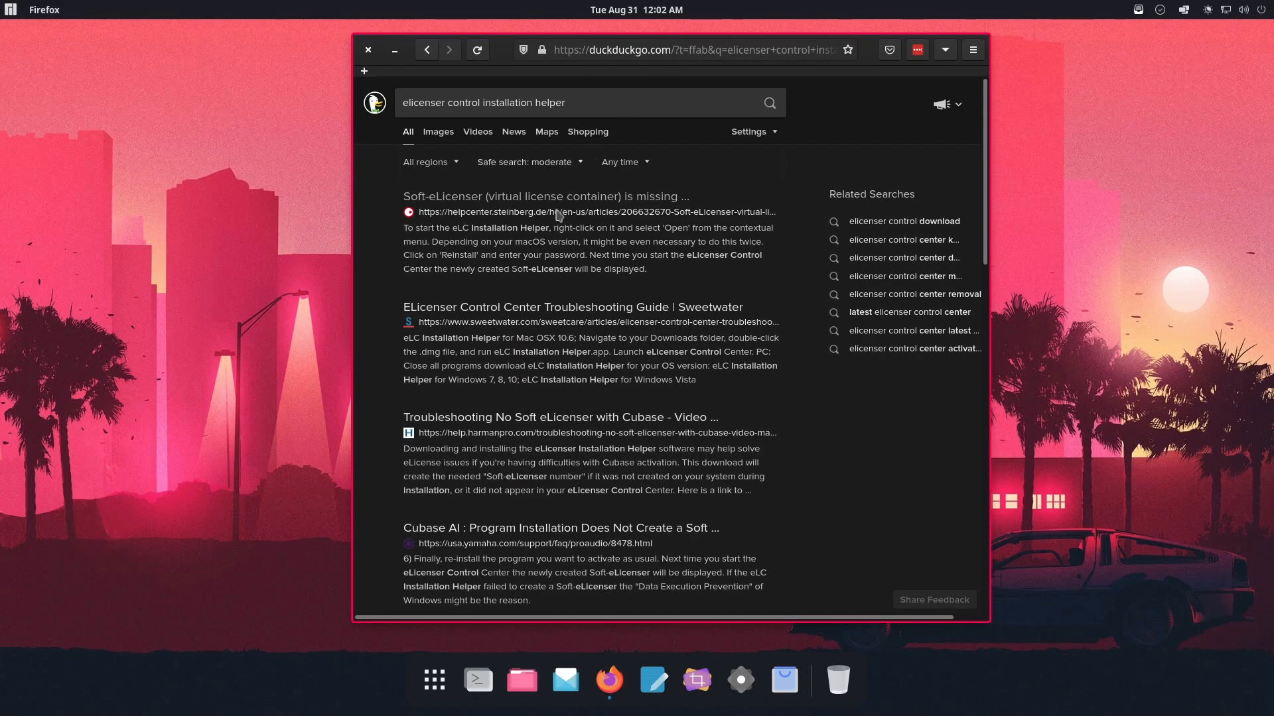
click(555, 197)
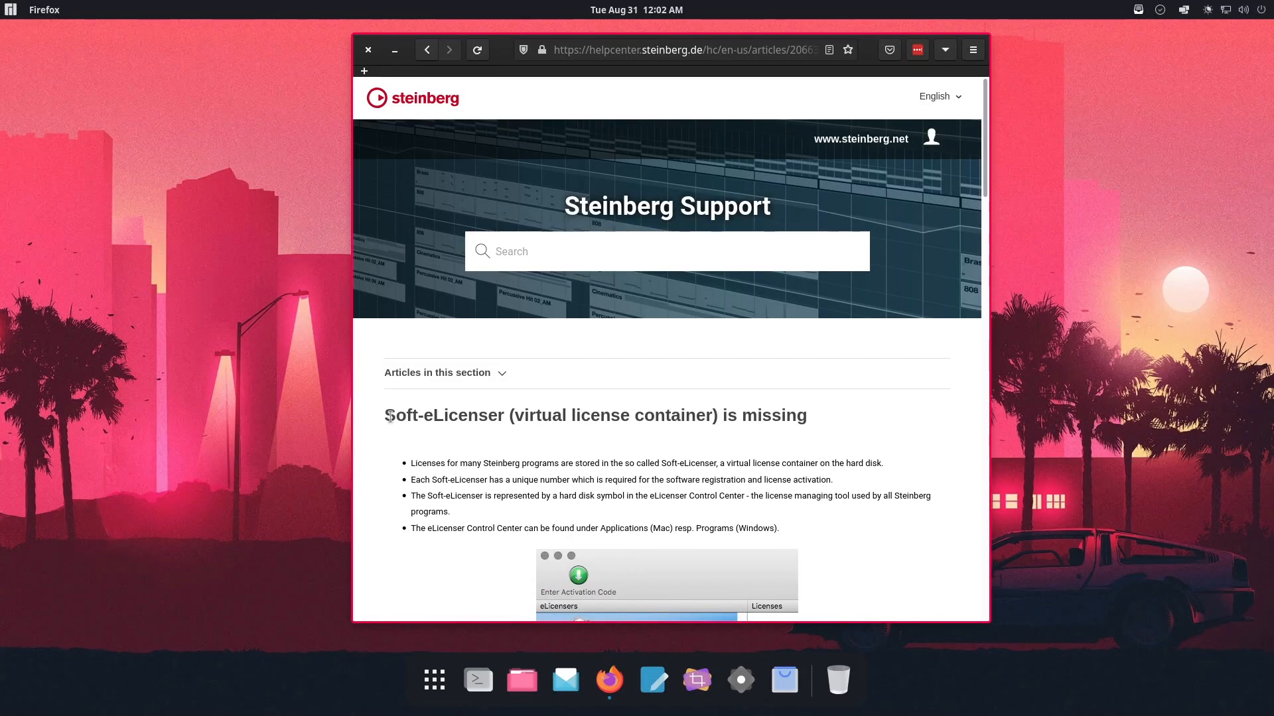
drag(385, 416, 881, 426)
click(882, 428)
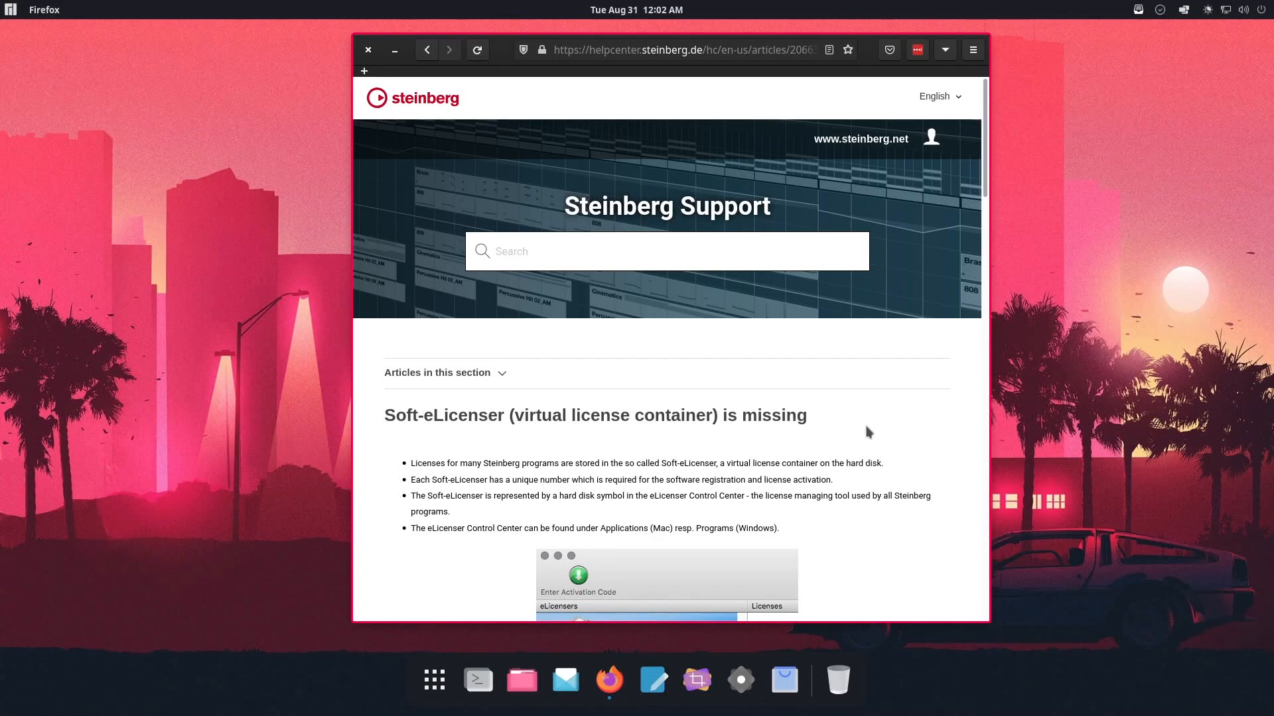
Step: Scroll to the Windows links, start the XP/Vista eLC helper download, then cancel it
scroll(869, 430, down, 2)
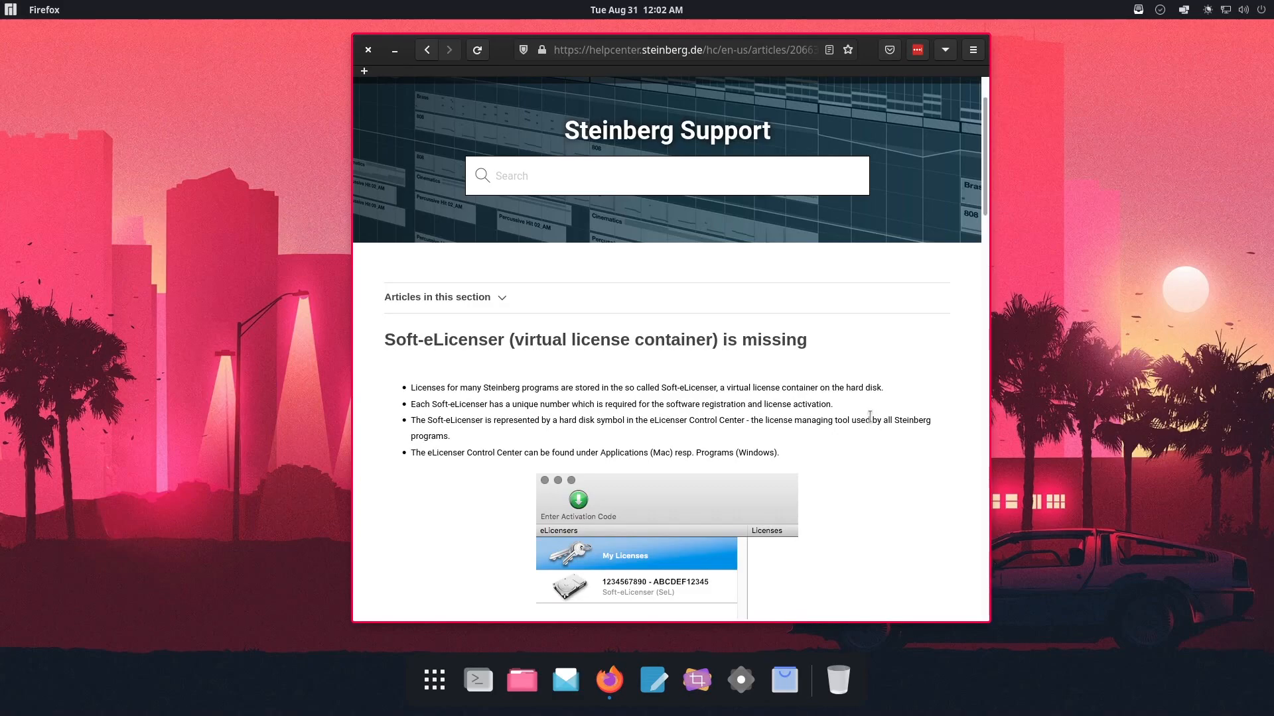
scroll(906, 366, down, 14)
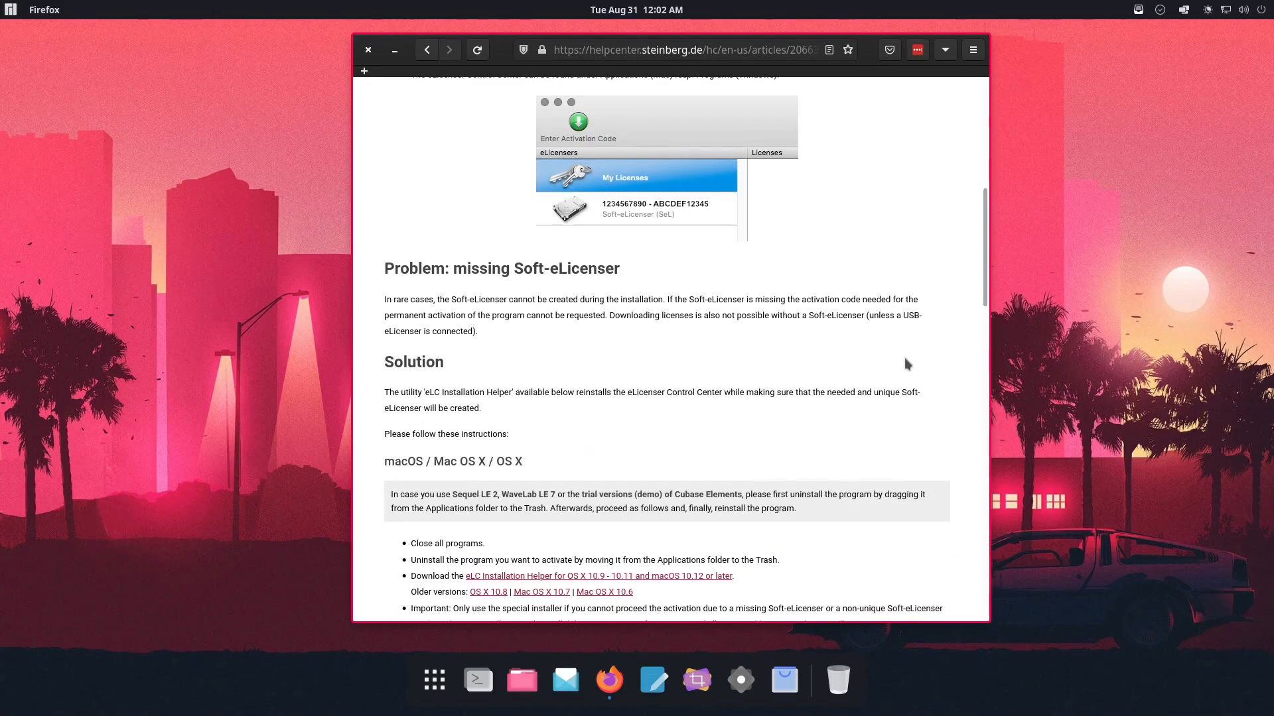
scroll(907, 363, down, 12)
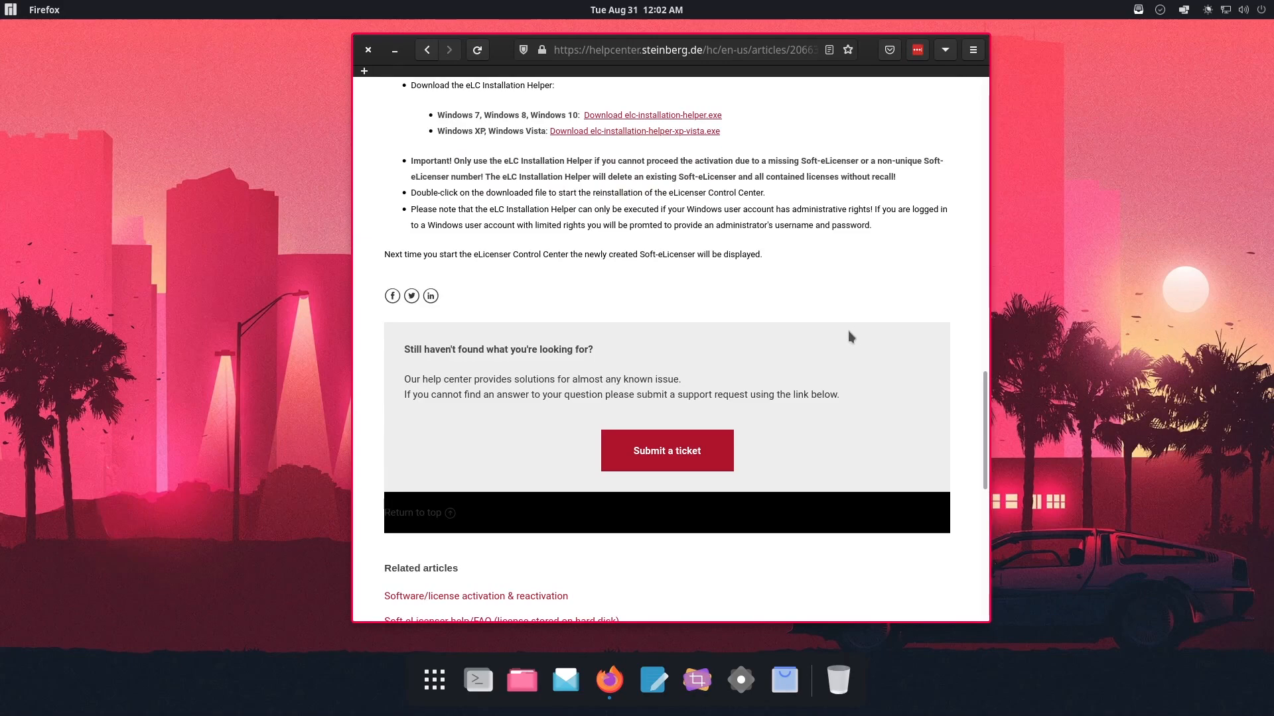
scroll(700, 428, up, 8)
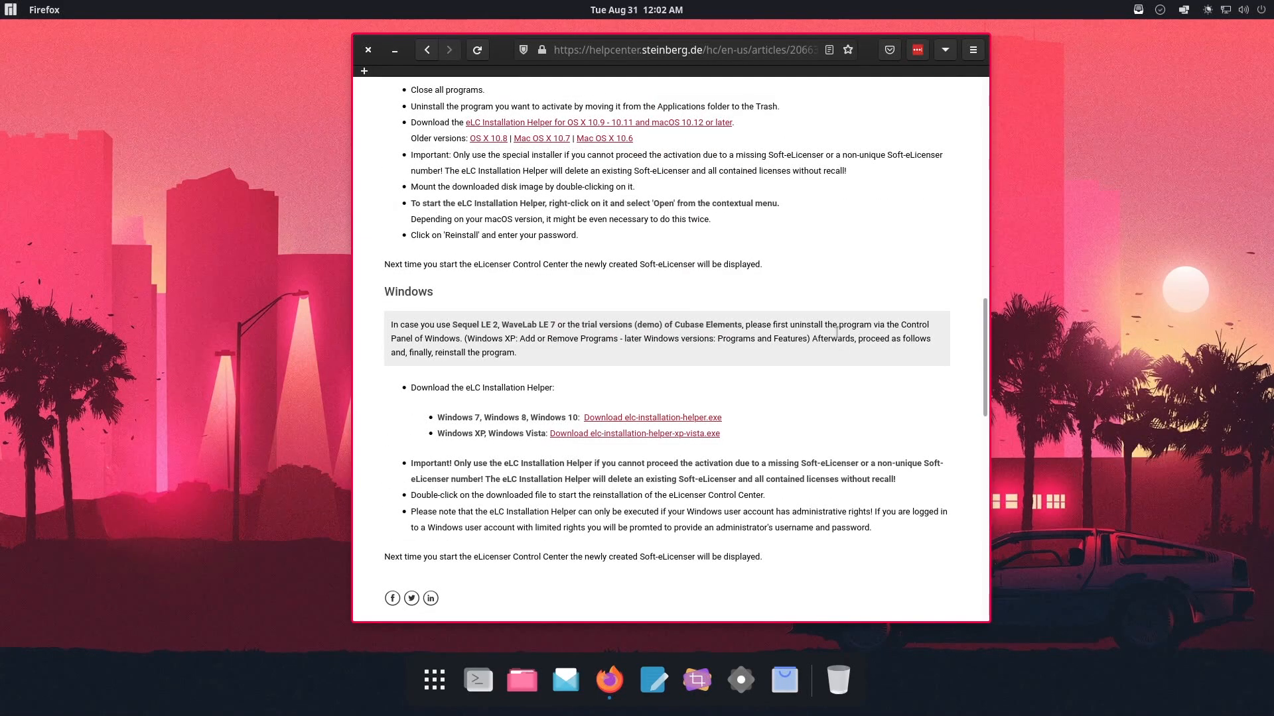
click(584, 438)
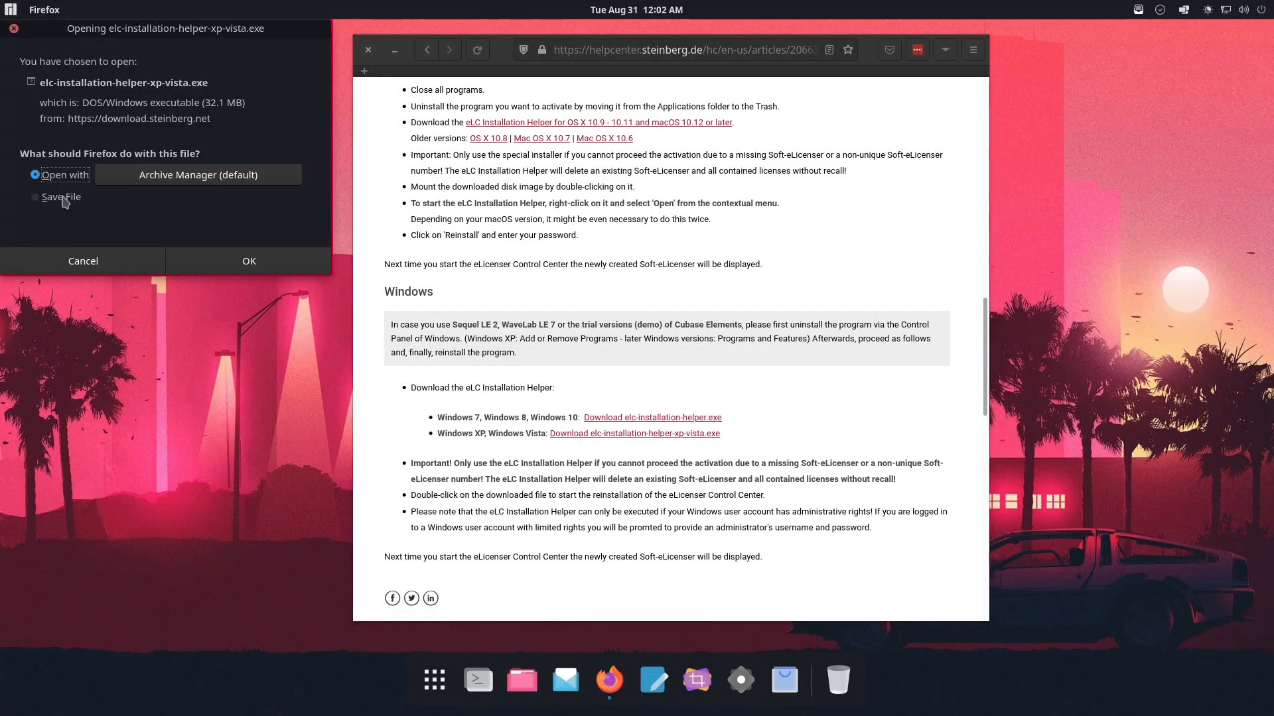
click(124, 269)
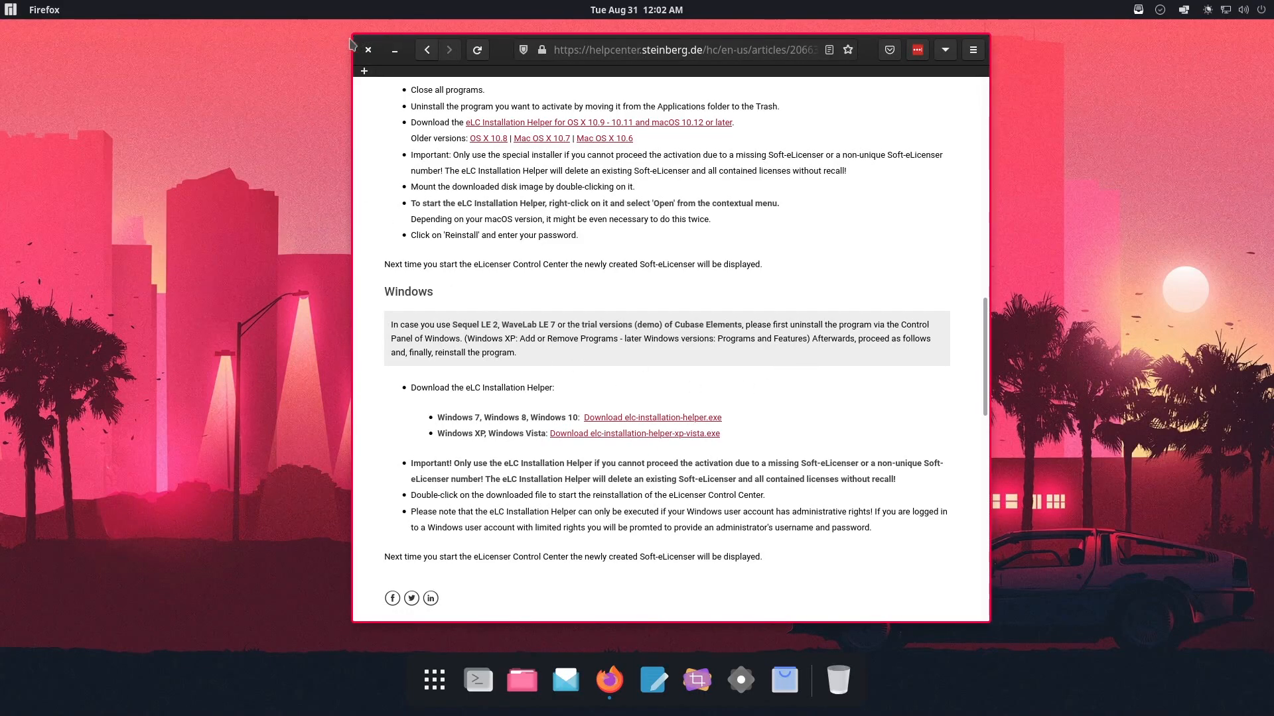
Step: Close Firefox and open the Downloads > Dorico - Wine folder in Files
click(369, 50)
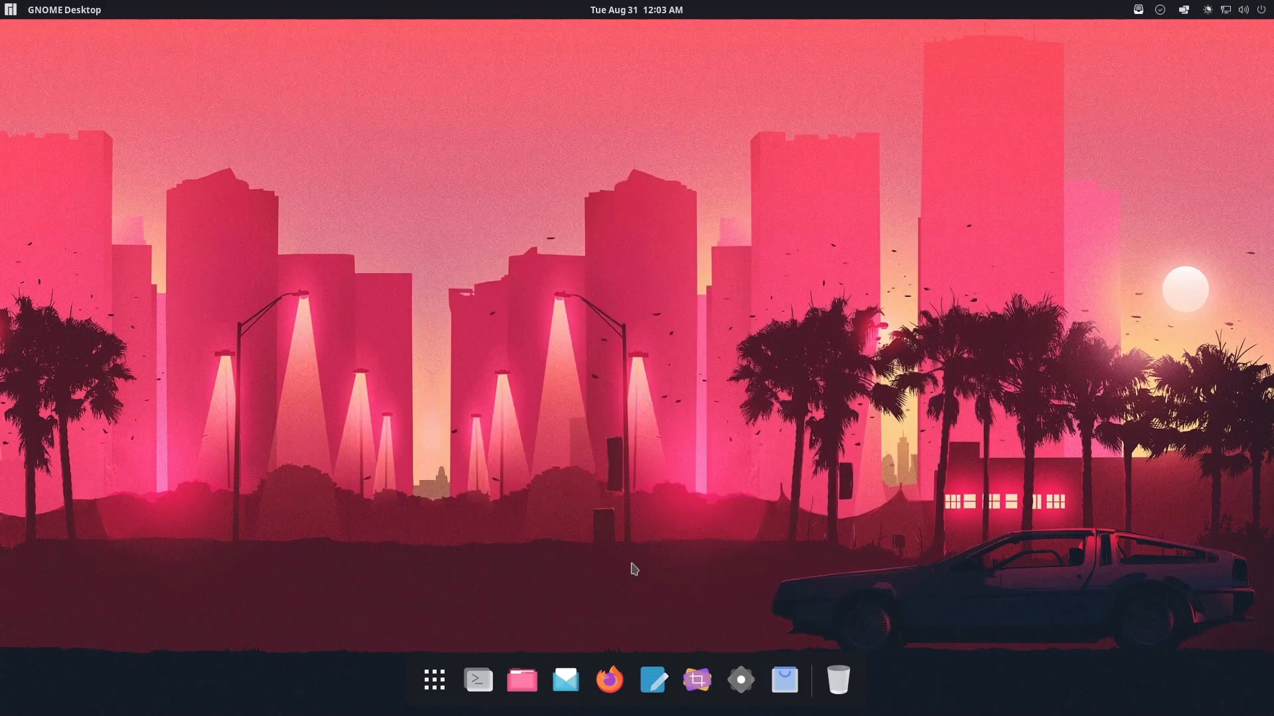
click(522, 680)
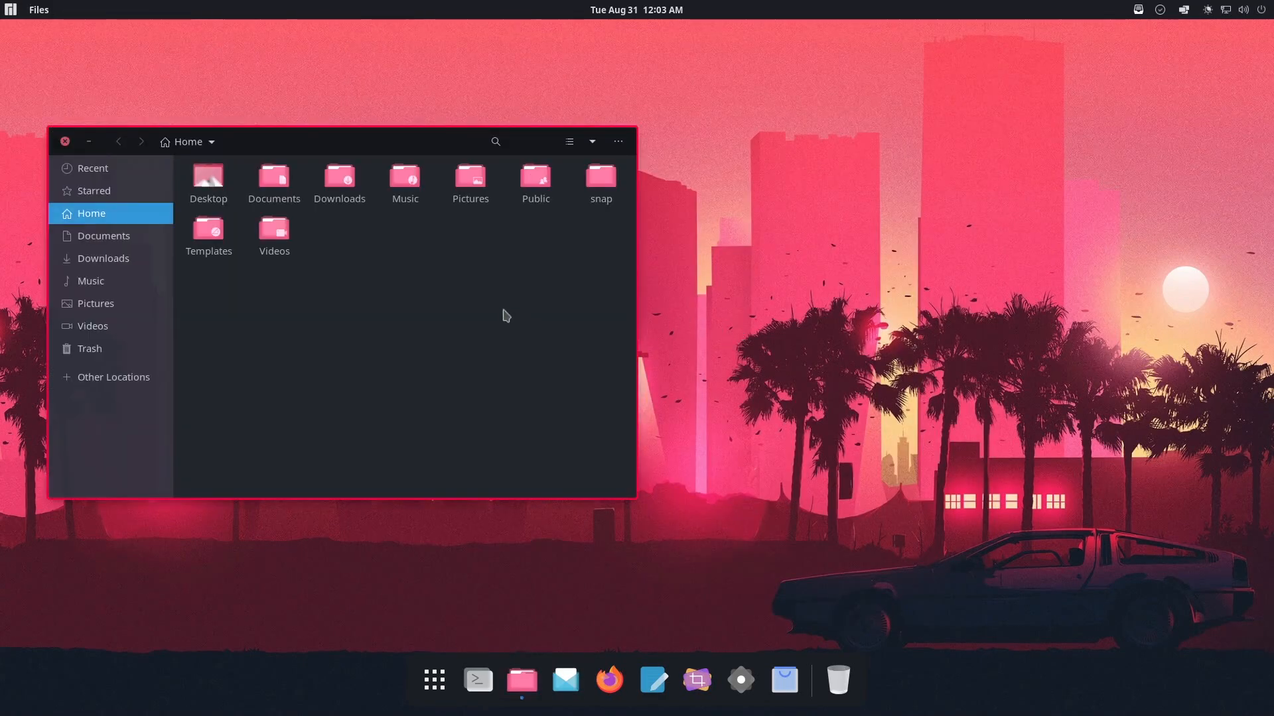
drag(389, 137, 897, 134)
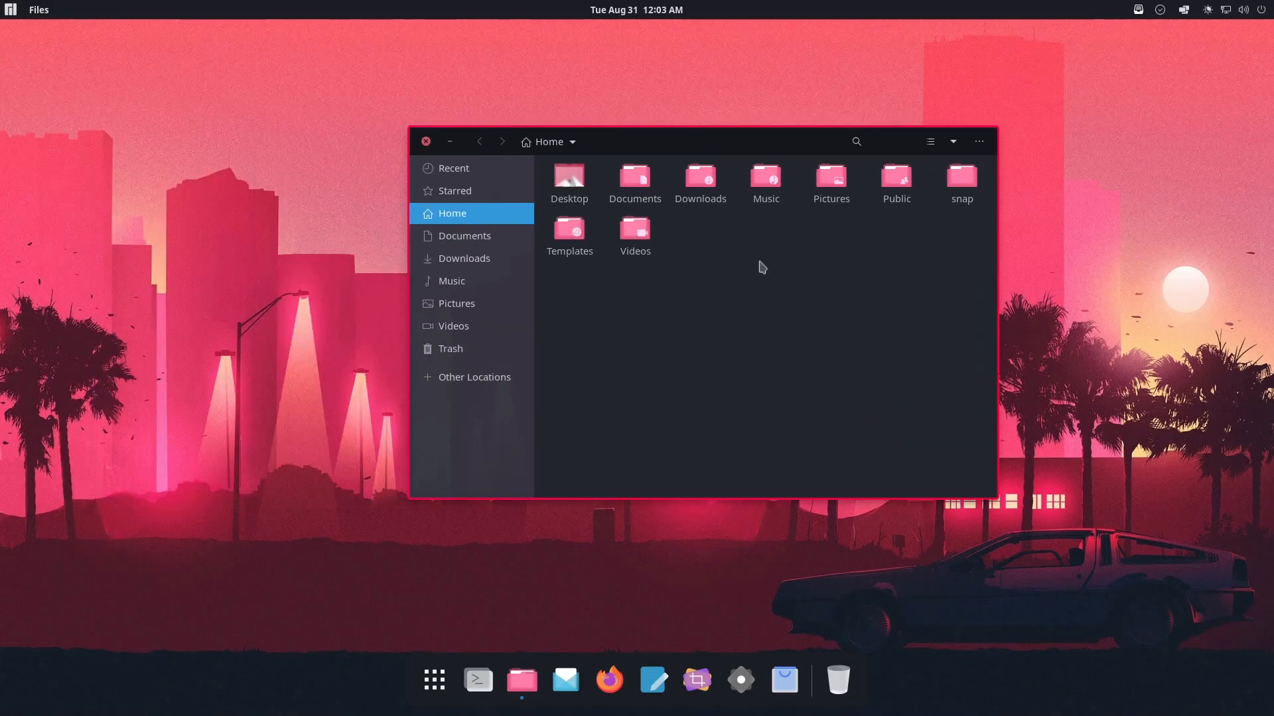
double_click(700, 181)
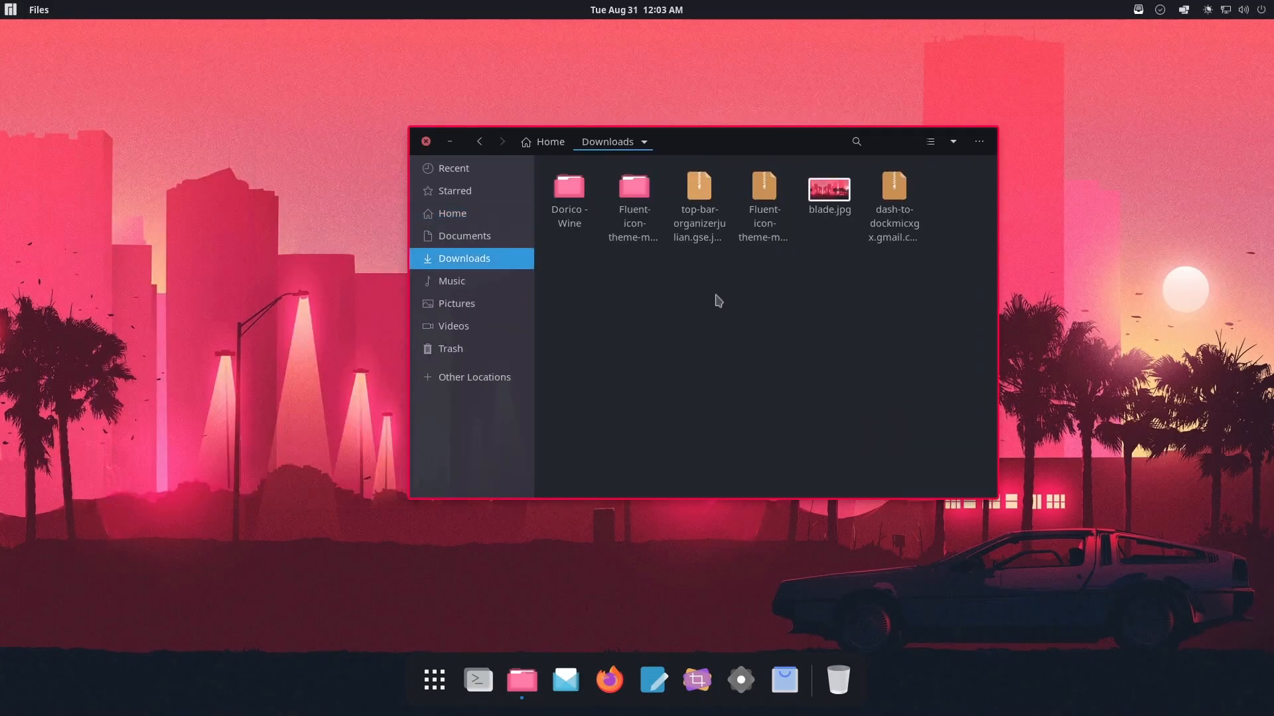
click(579, 199)
double_click(580, 199)
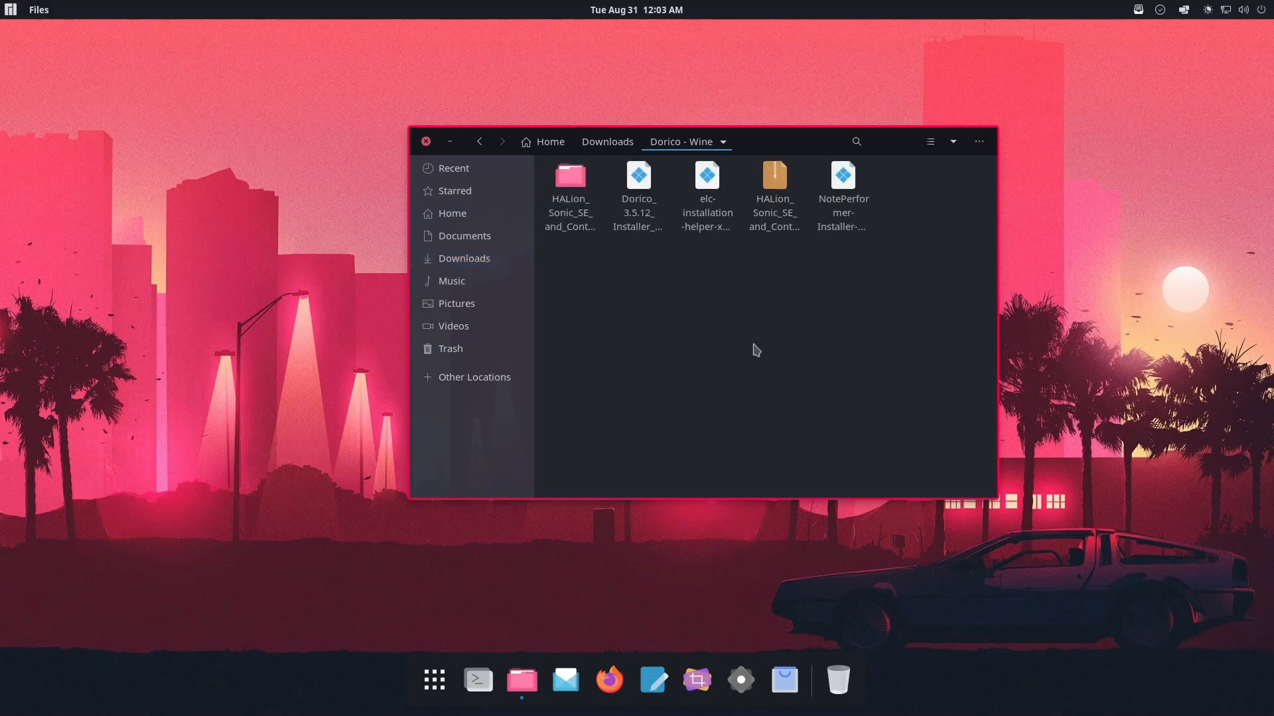
Step: Look over the Dorico 3.5.12, eLC helper, HALion Sonic SE and NotePerformer installers
click(636, 189)
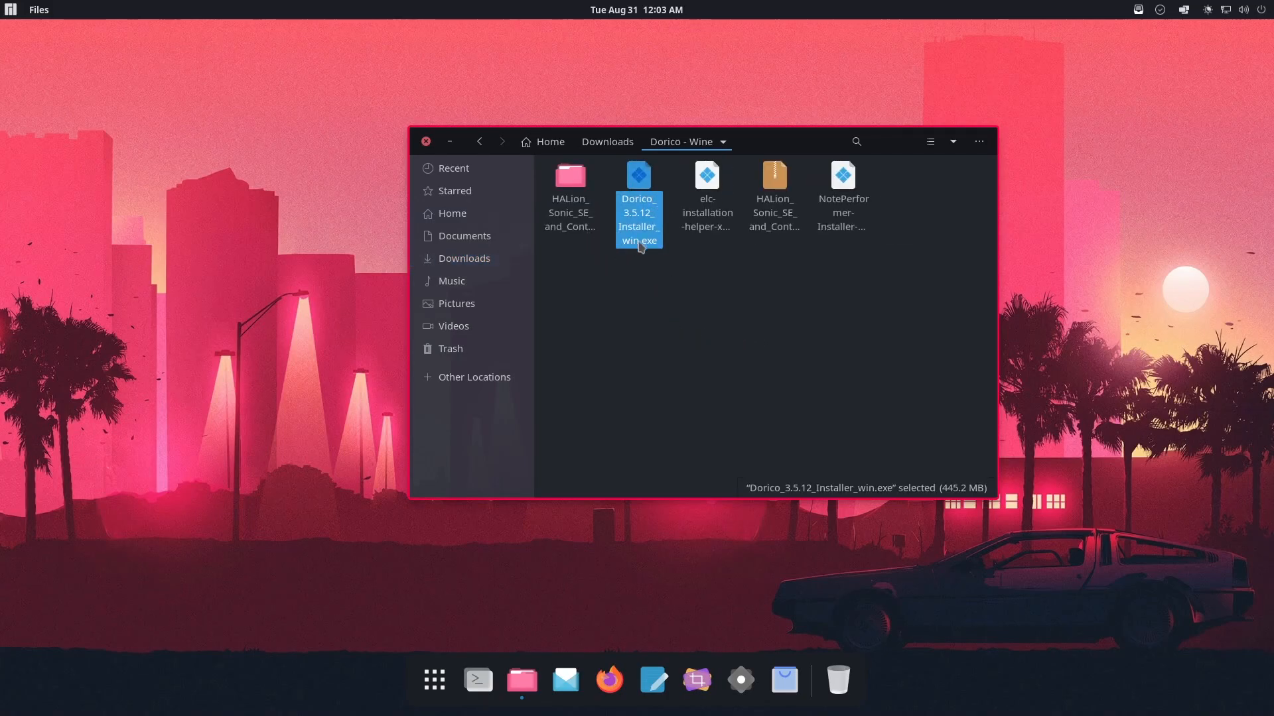
click(707, 182)
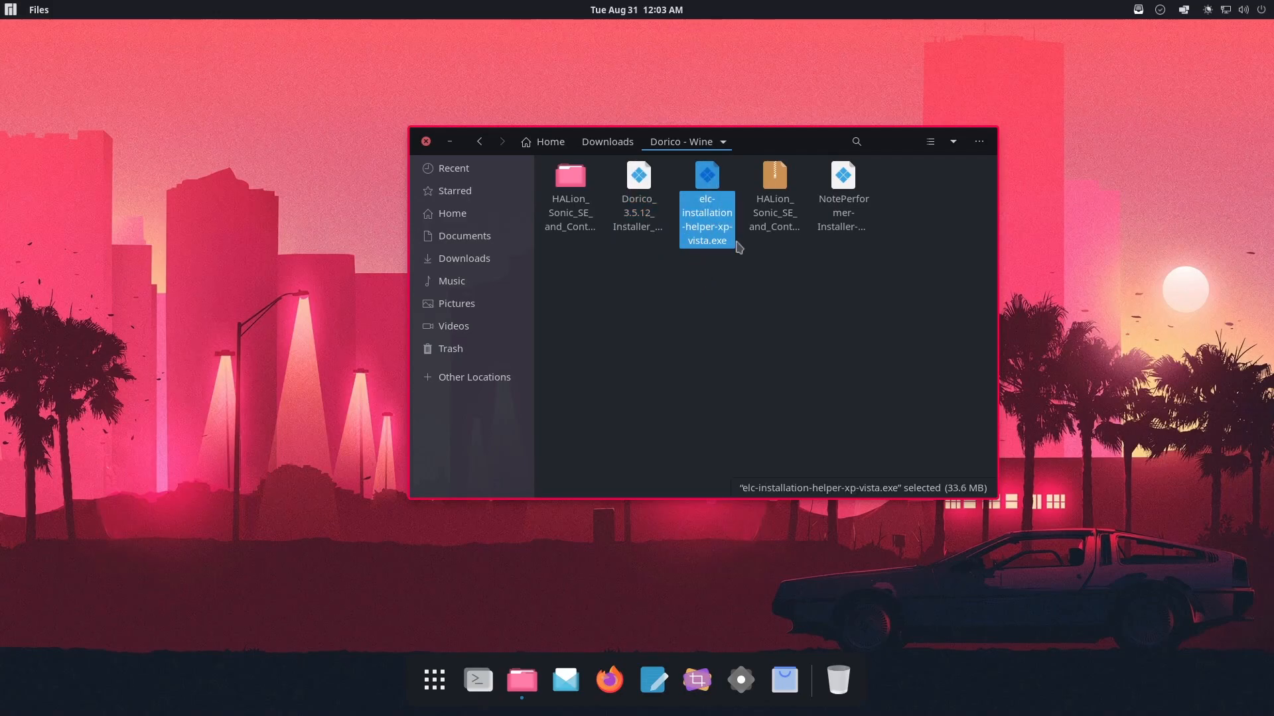
click(782, 215)
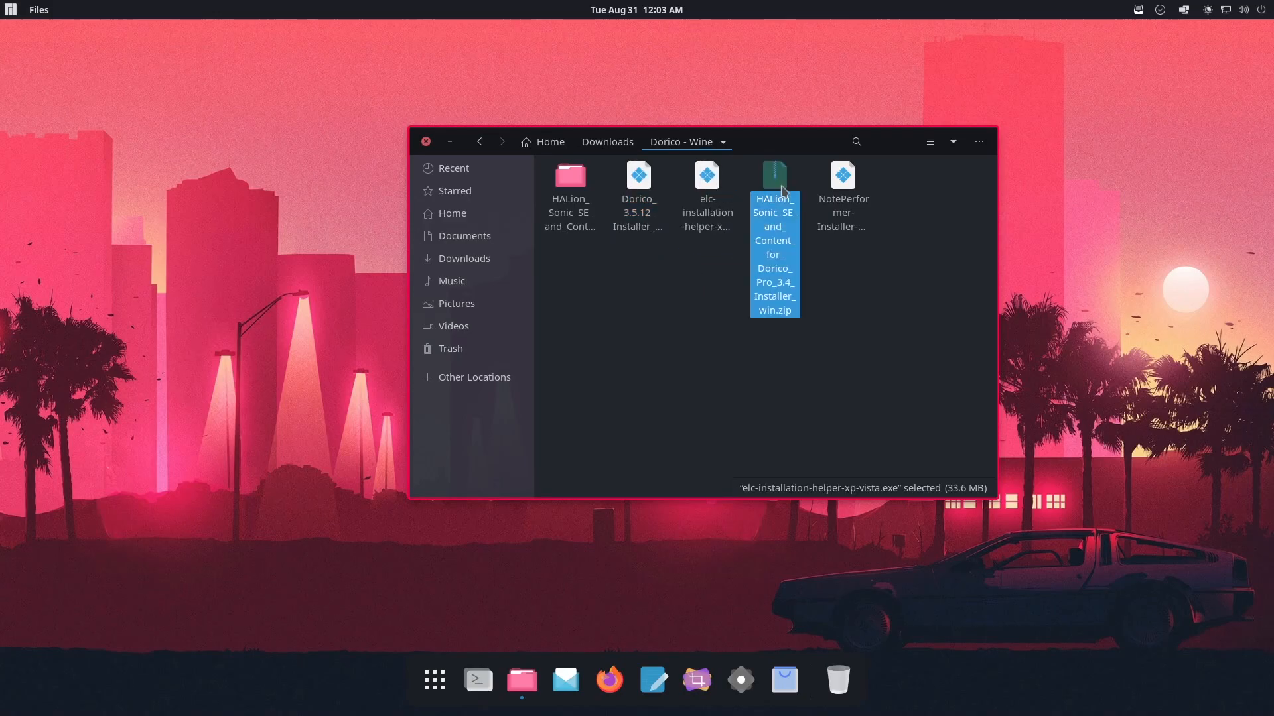
click(852, 178)
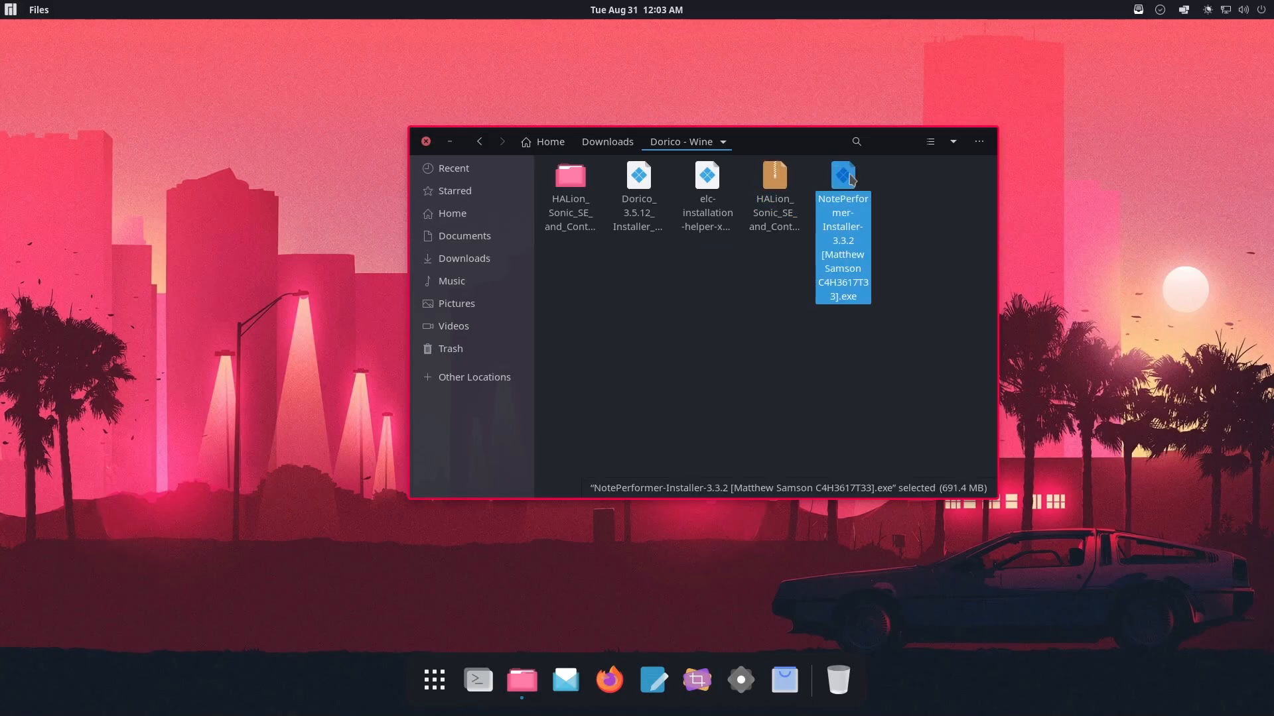
click(697, 346)
Step: Extract the HALion Sonic SE zip archive into the folder, then close Files
click(771, 194)
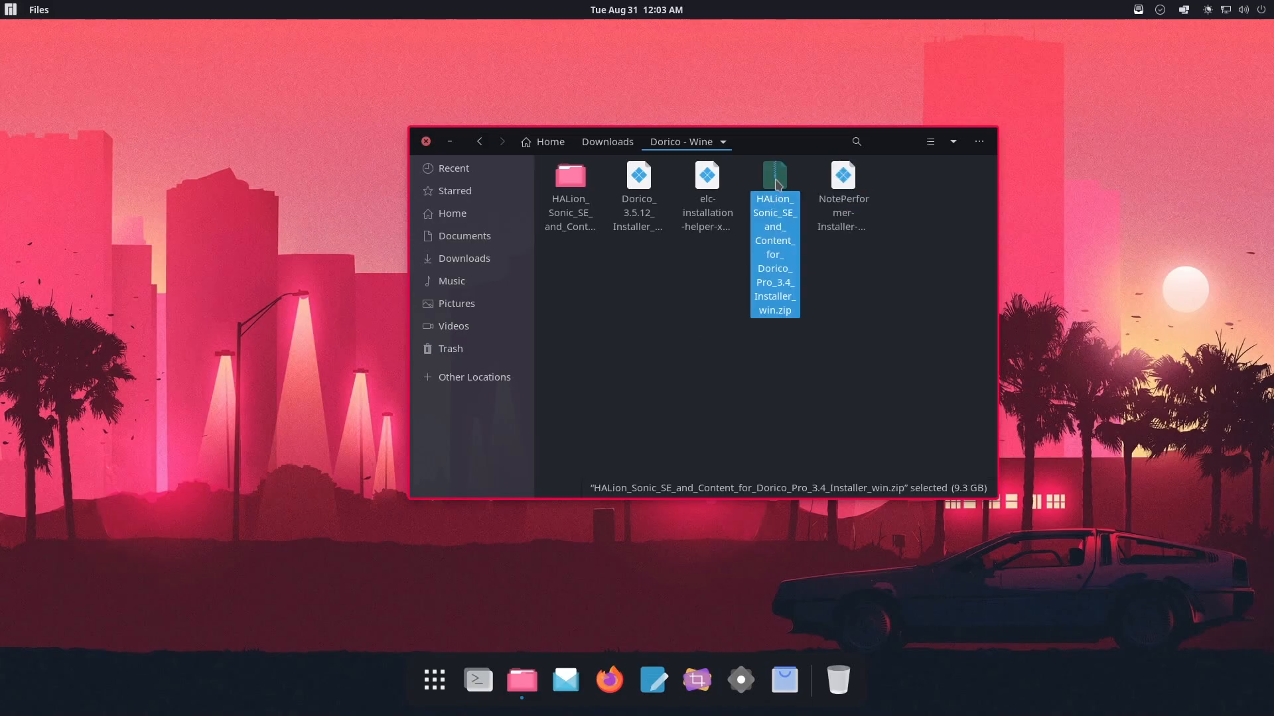
right_click(775, 177)
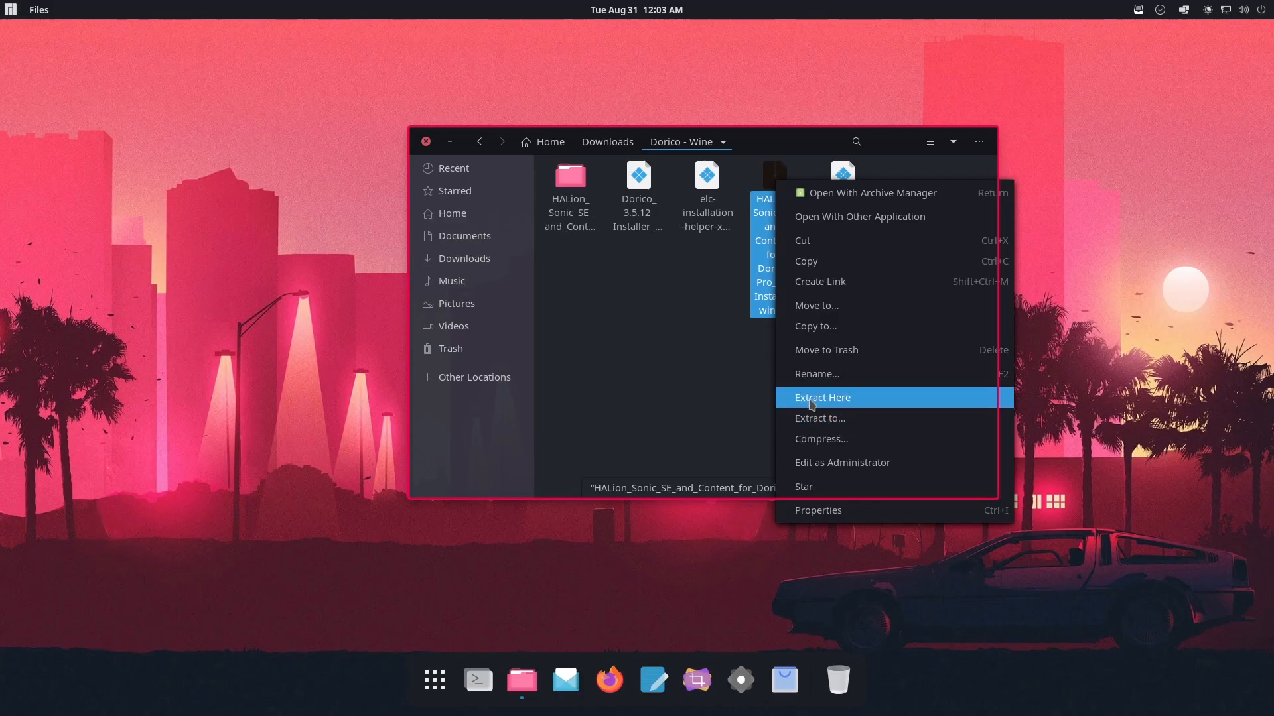
click(705, 389)
click(574, 179)
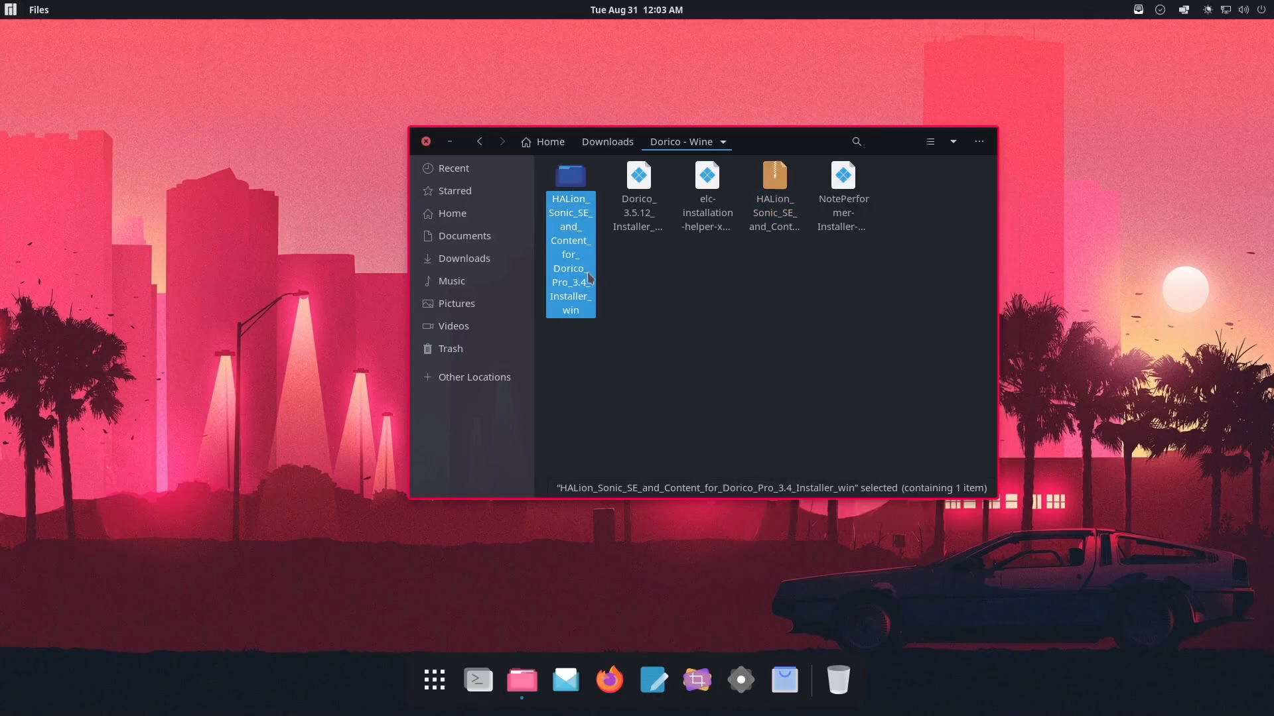
click(803, 337)
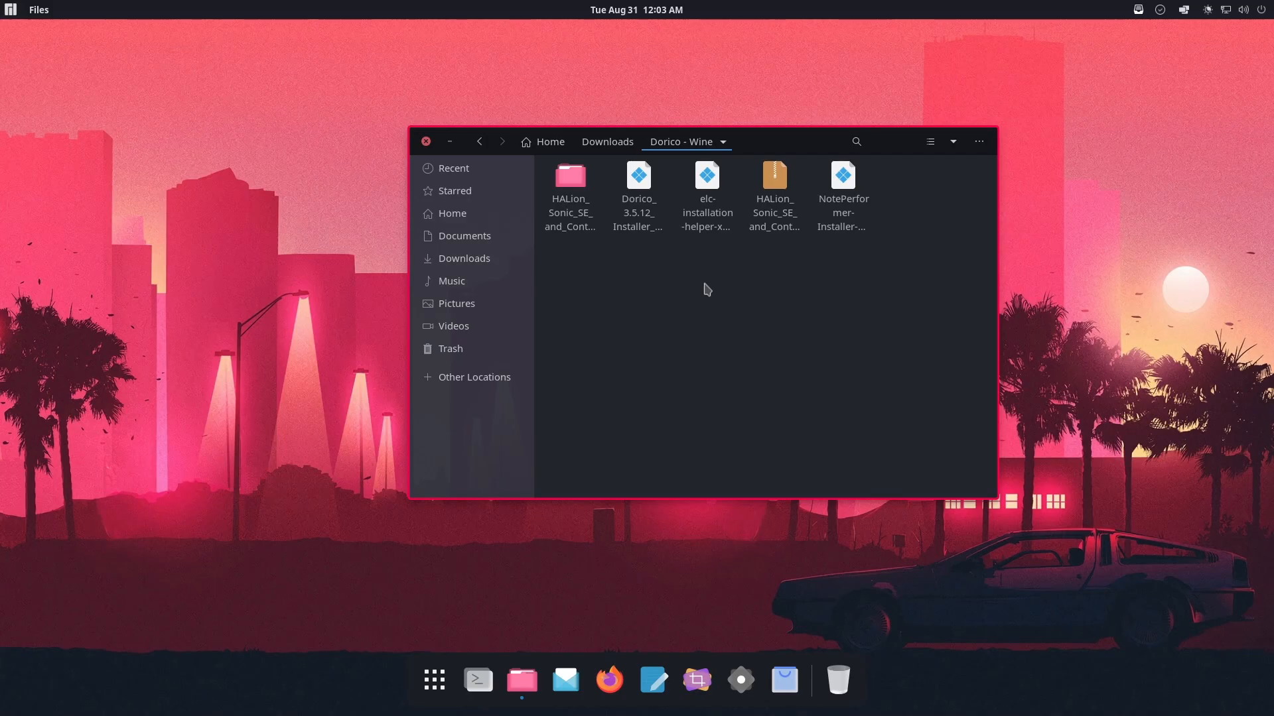
click(425, 141)
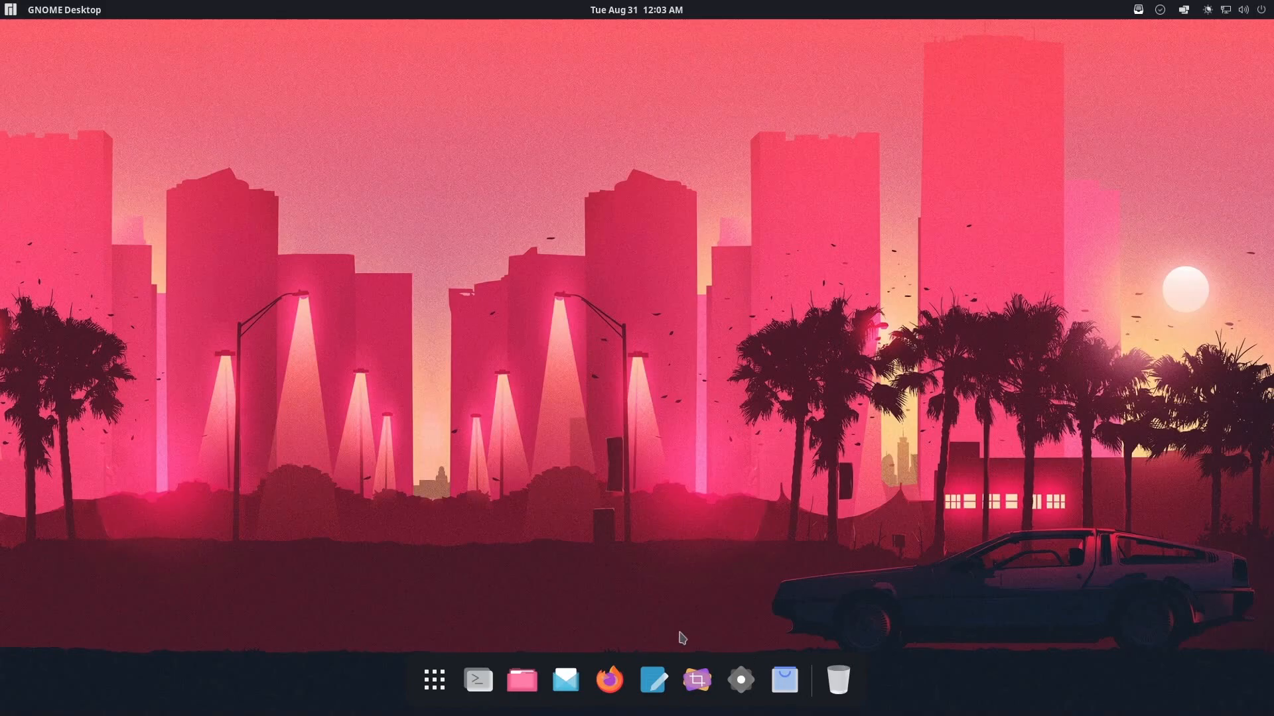
Step: Install all 44 packages via 'sudo pacman -Sy wine winetricks playonlinux', accepting defaults, then close the terminal
click(478, 682)
drag(506, 42, 690, 174)
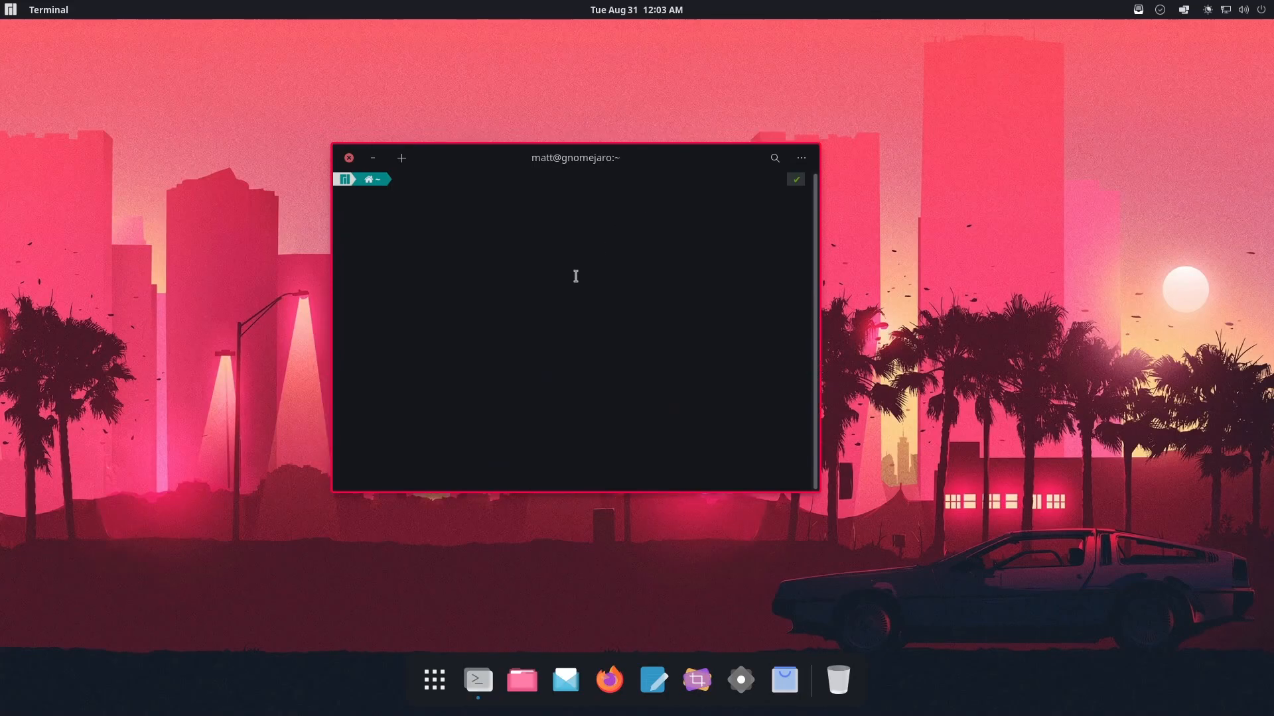
text(sudo pacman -Sy wine winetricks p)
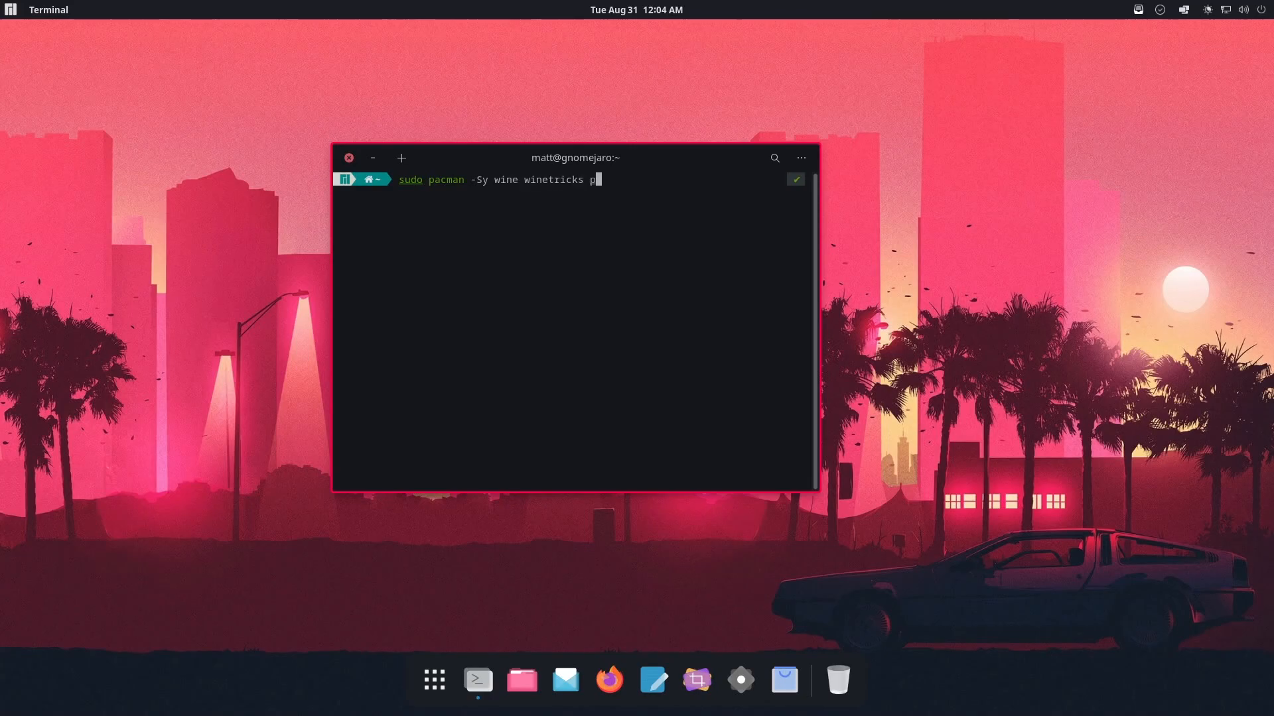
text(layonlinux)
key(Return)
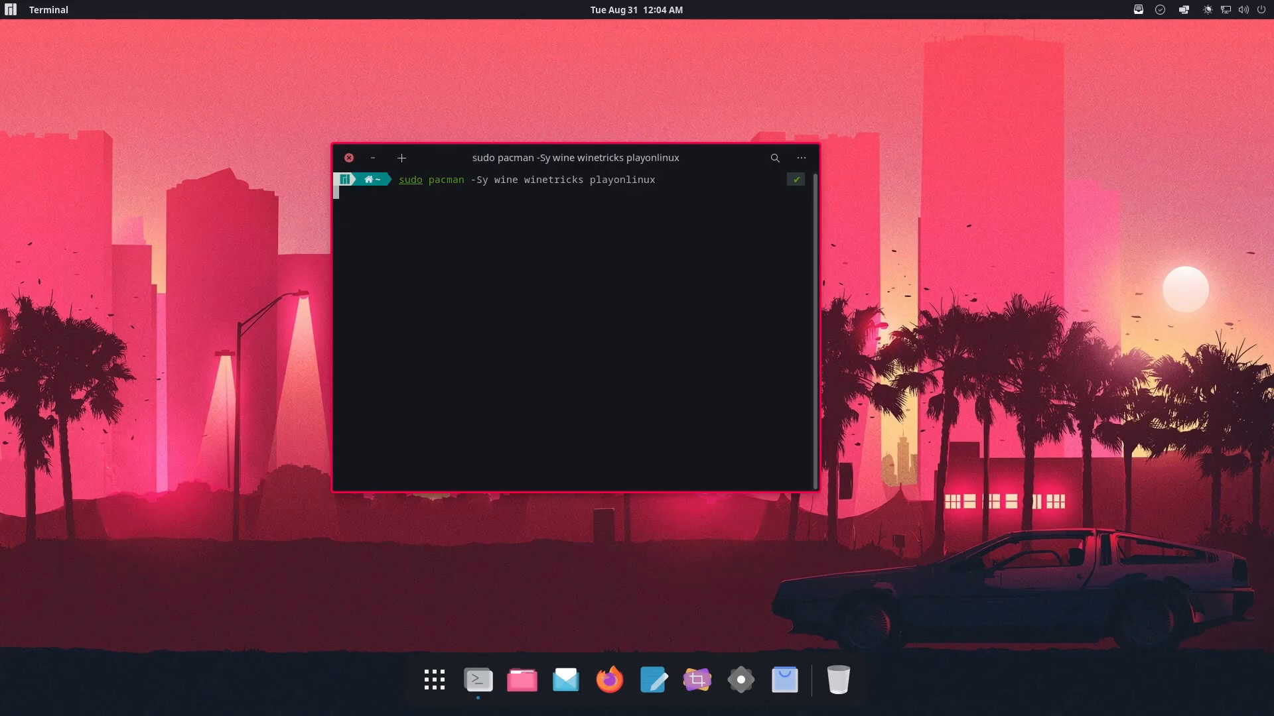
key(Return)
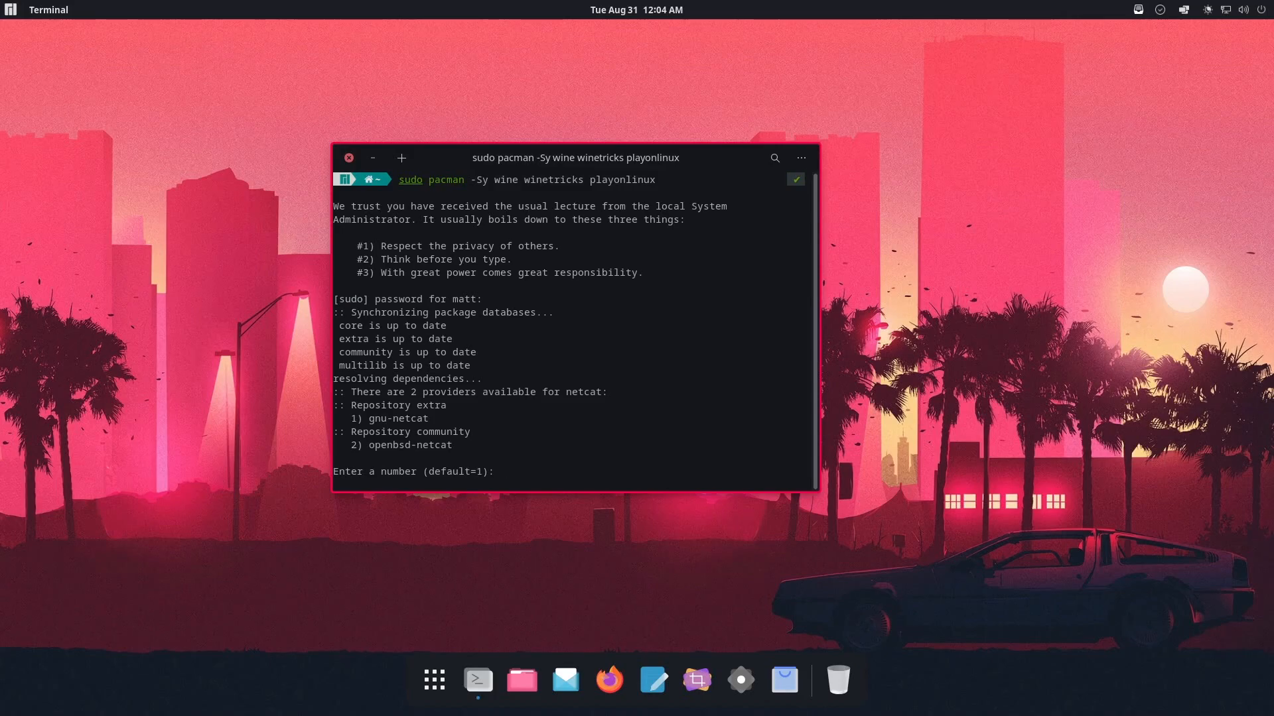
key(Return)
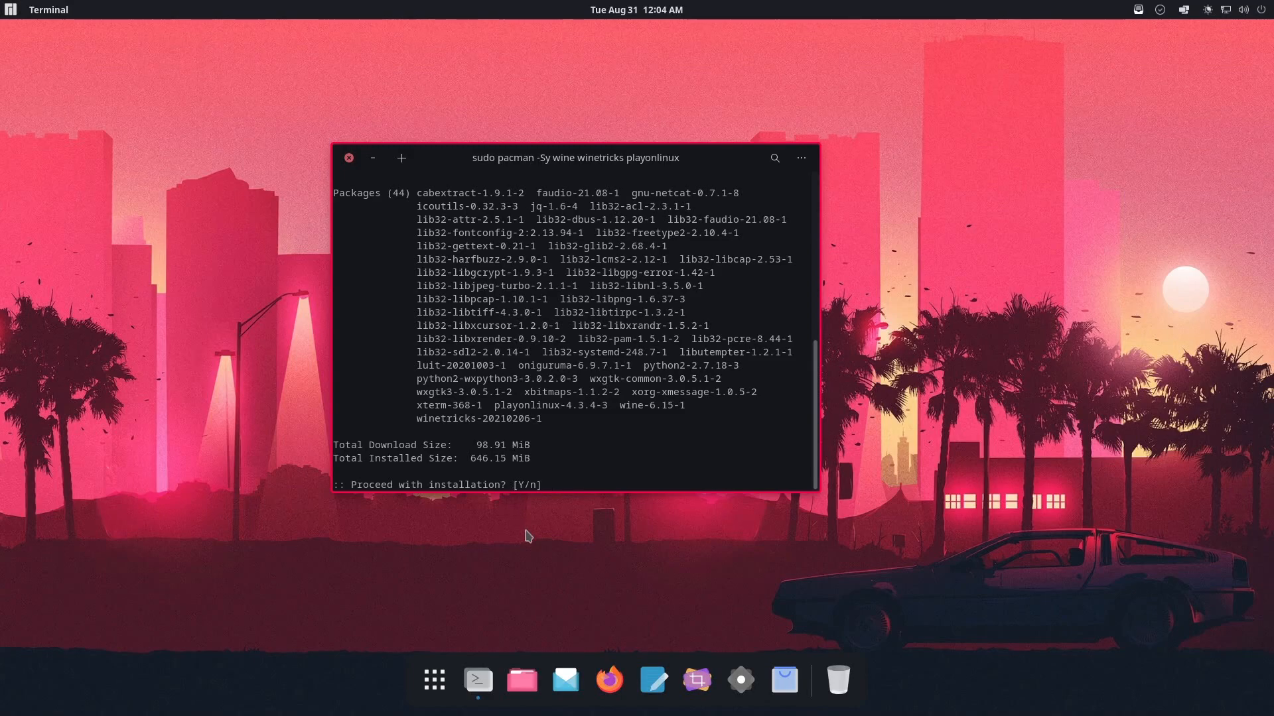
key(Return)
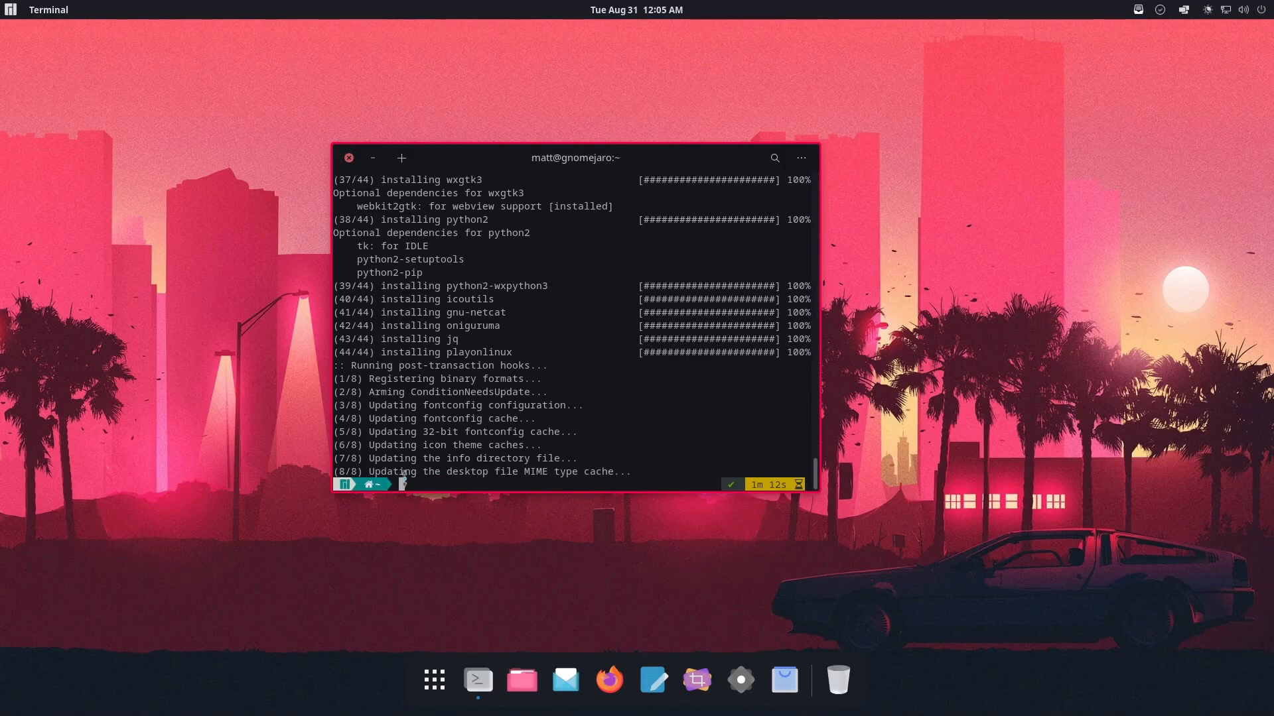
click(349, 157)
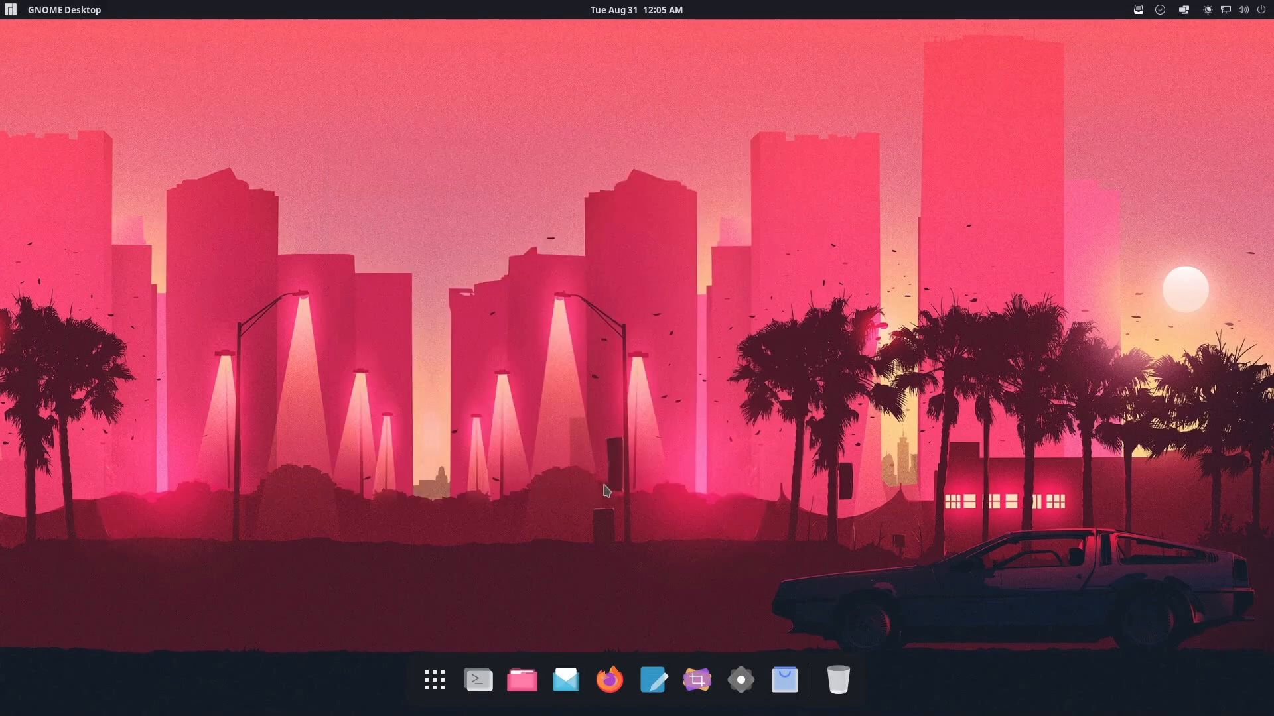
Step: Launch PlayOnLinux, decline the compatibility survey, and start a new virtual drive from Configure
click(435, 680)
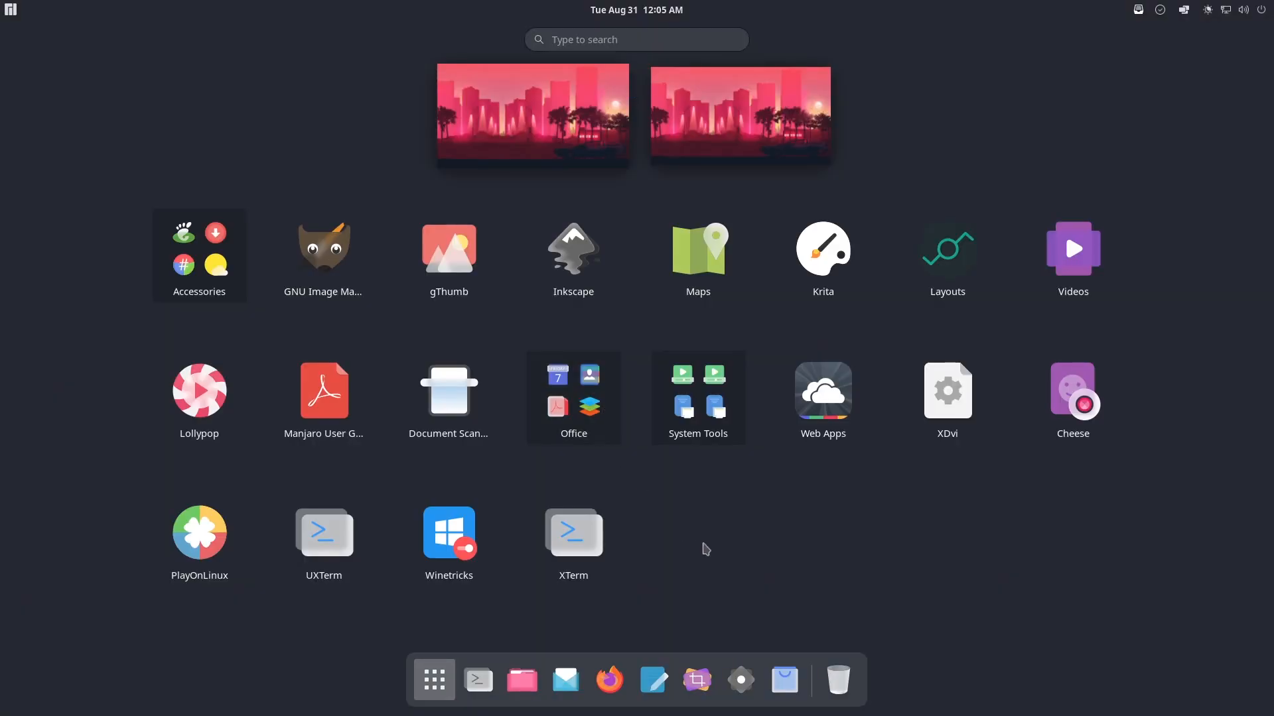
click(213, 549)
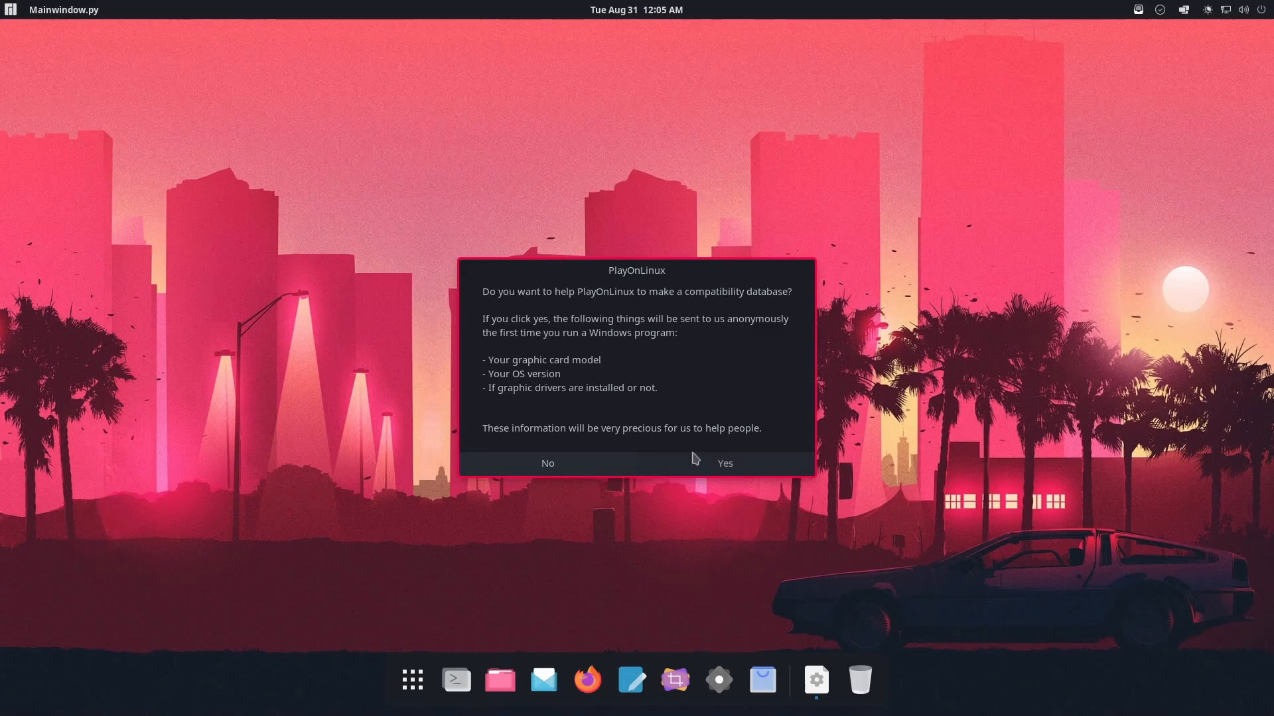
click(579, 464)
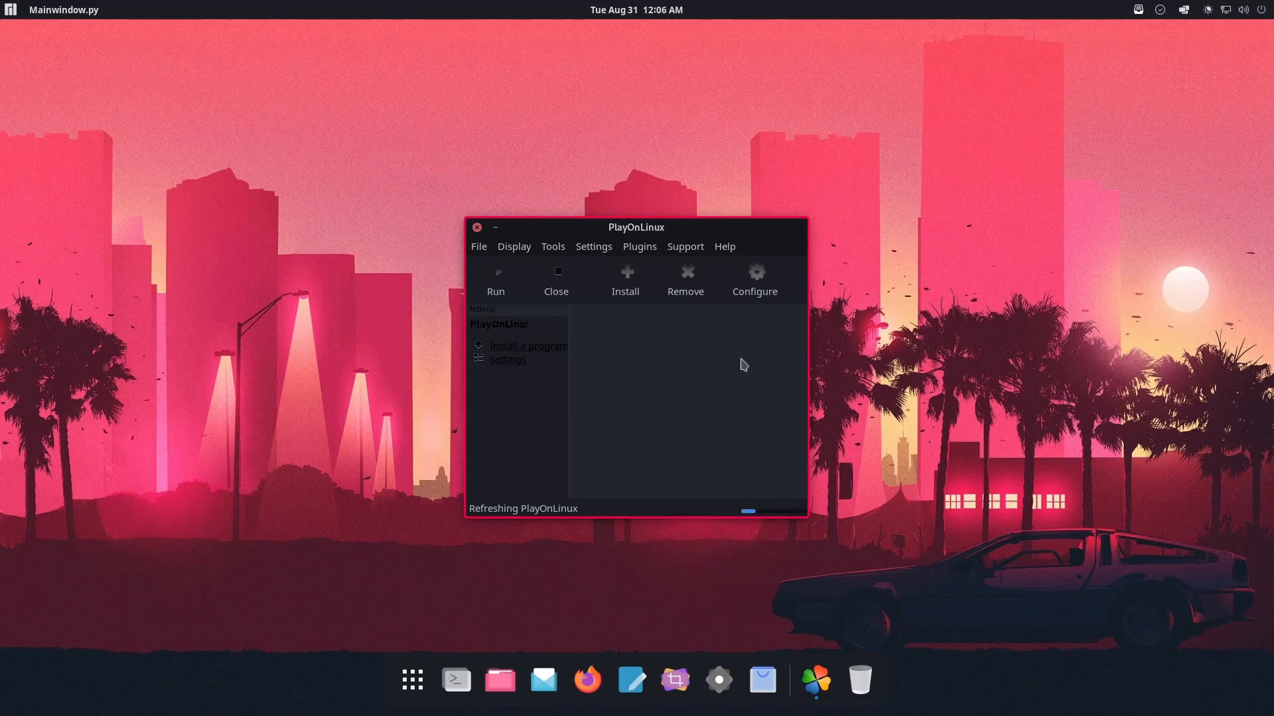
click(747, 302)
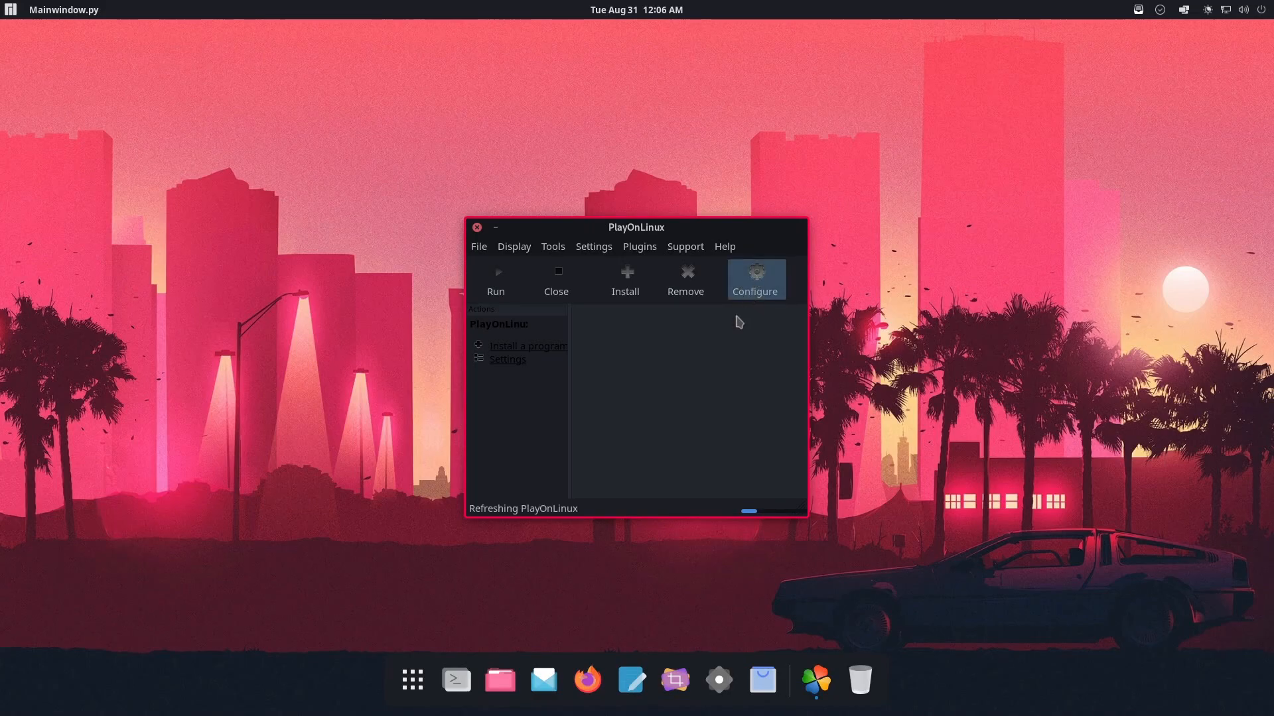
click(405, 516)
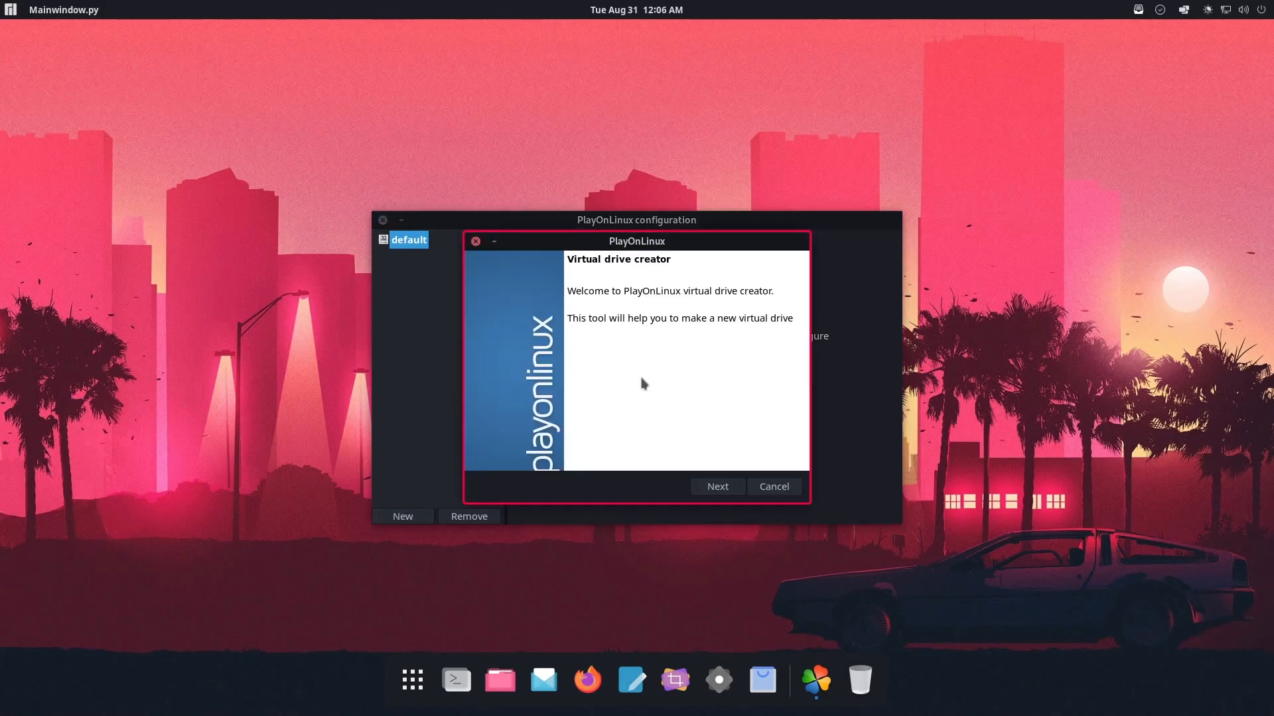
Step: Create a 64-bit Windows virtual drive named 'Dorico' with the default Wine version
click(716, 486)
click(580, 343)
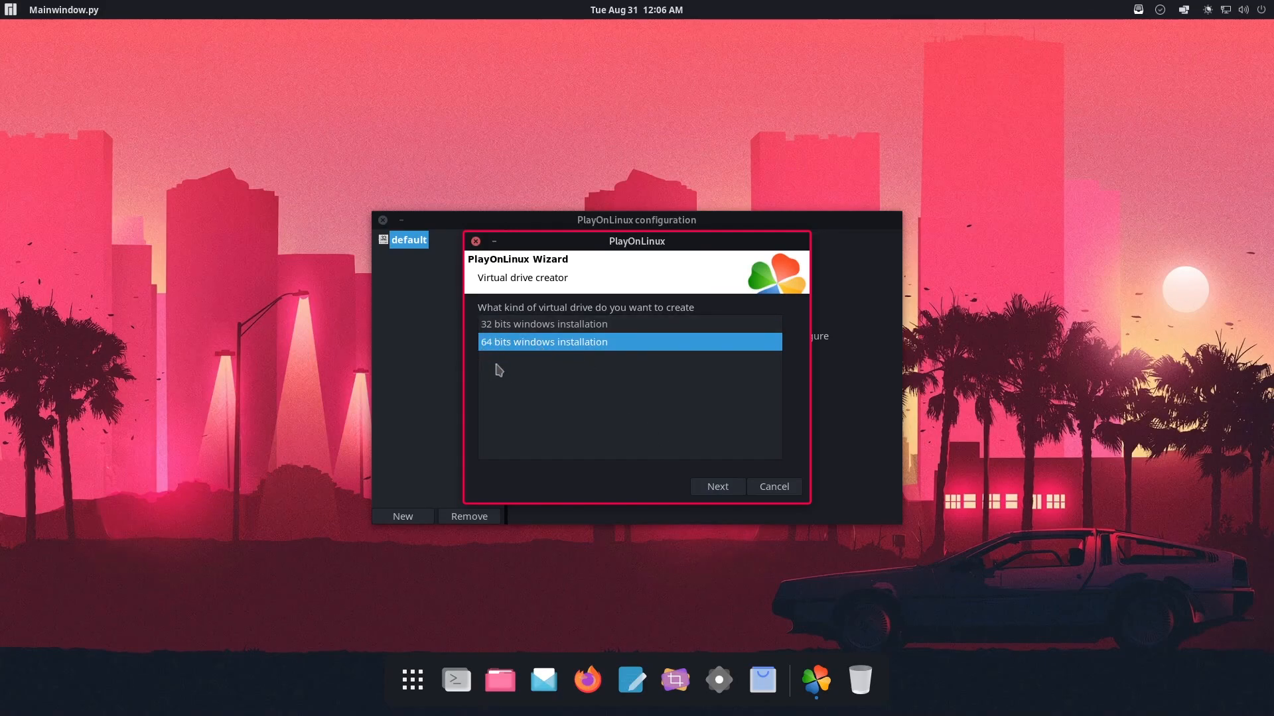
click(717, 496)
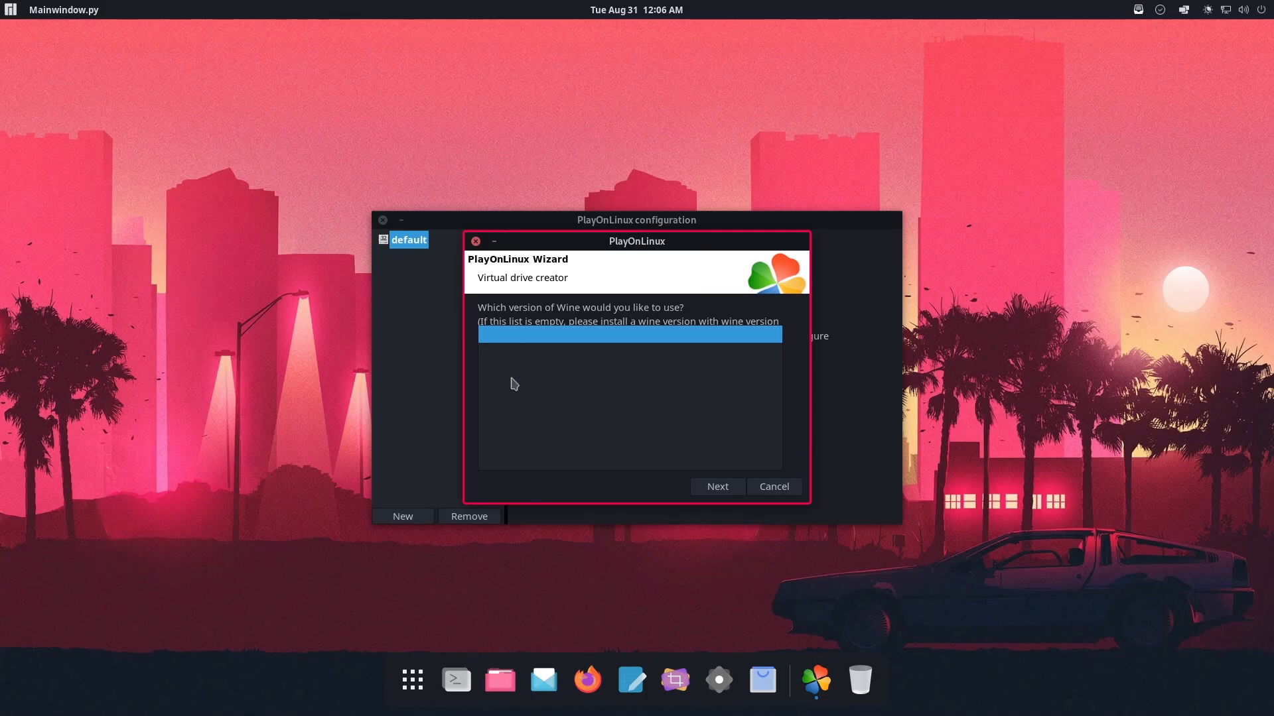
click(721, 489)
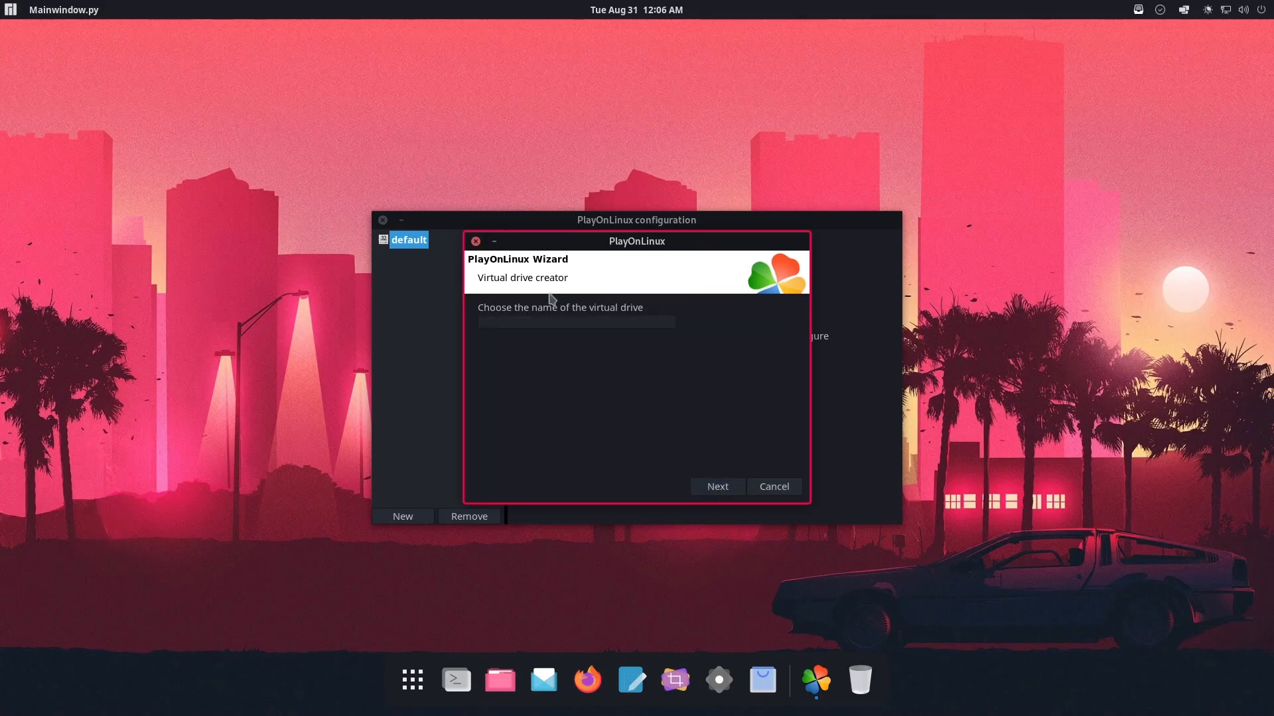
click(564, 319)
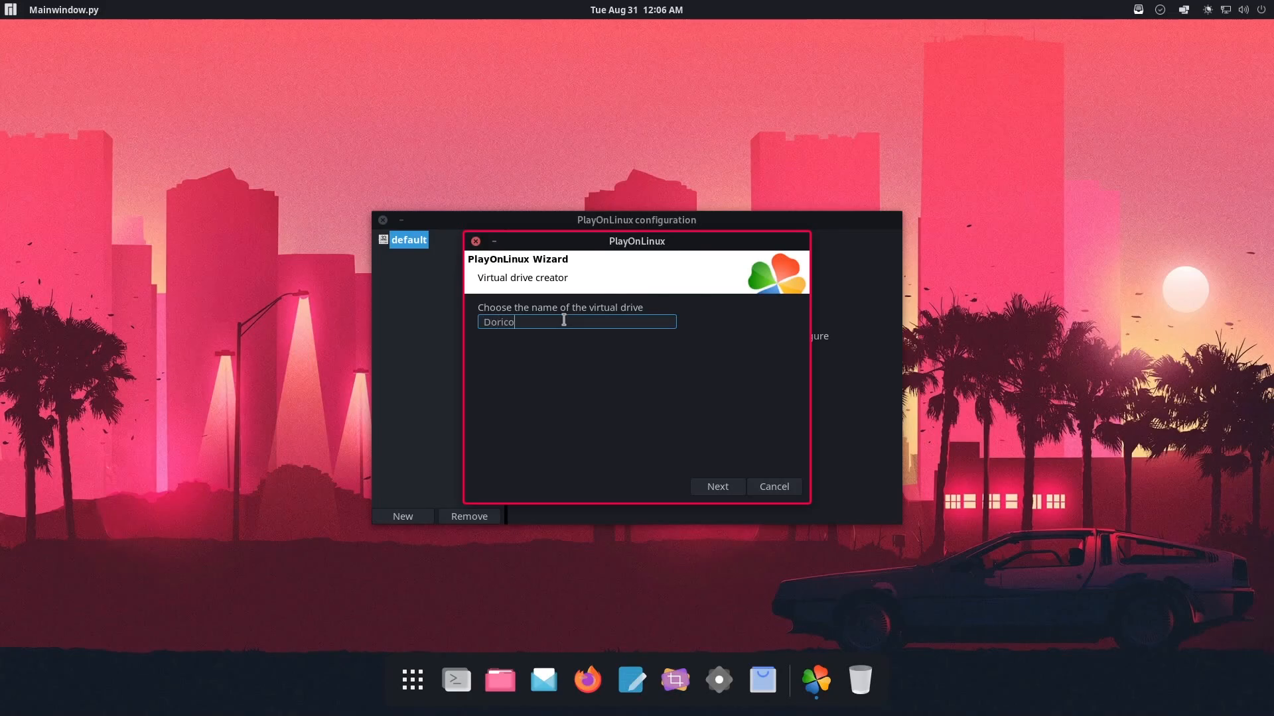
click(716, 489)
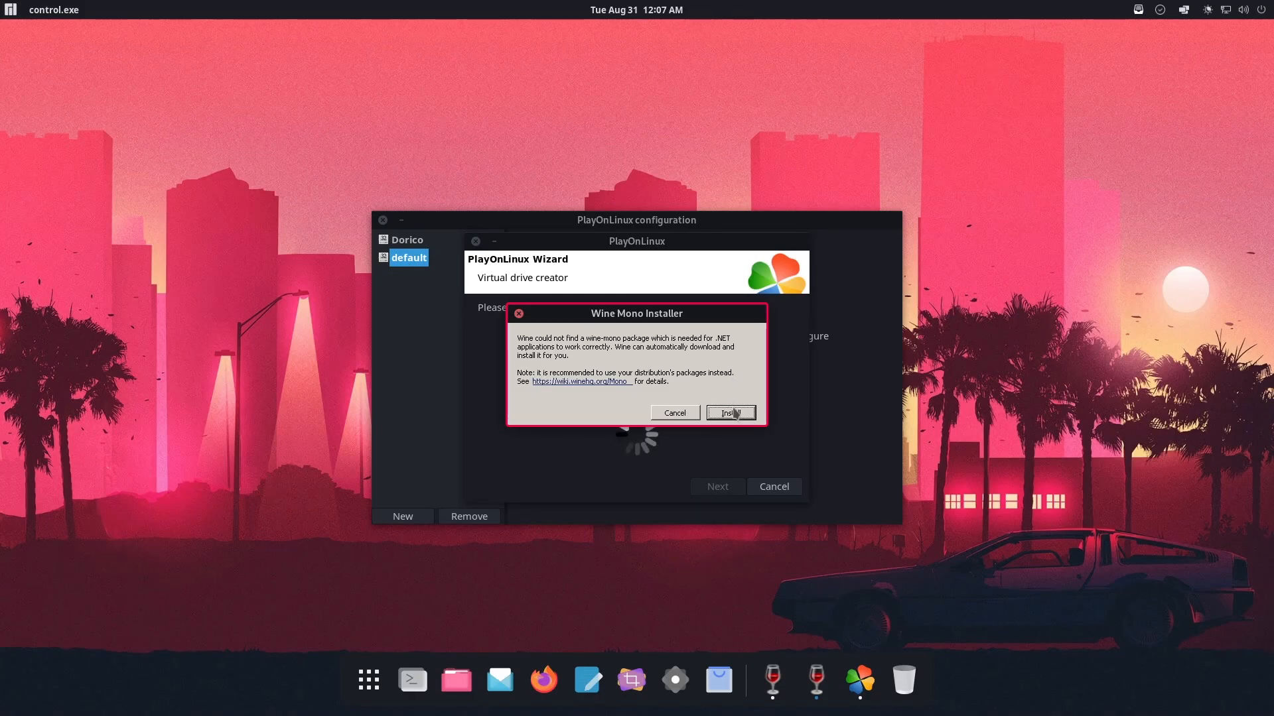
Step: Approve the Wine Mono install so the Dorico drive setup continues
click(731, 412)
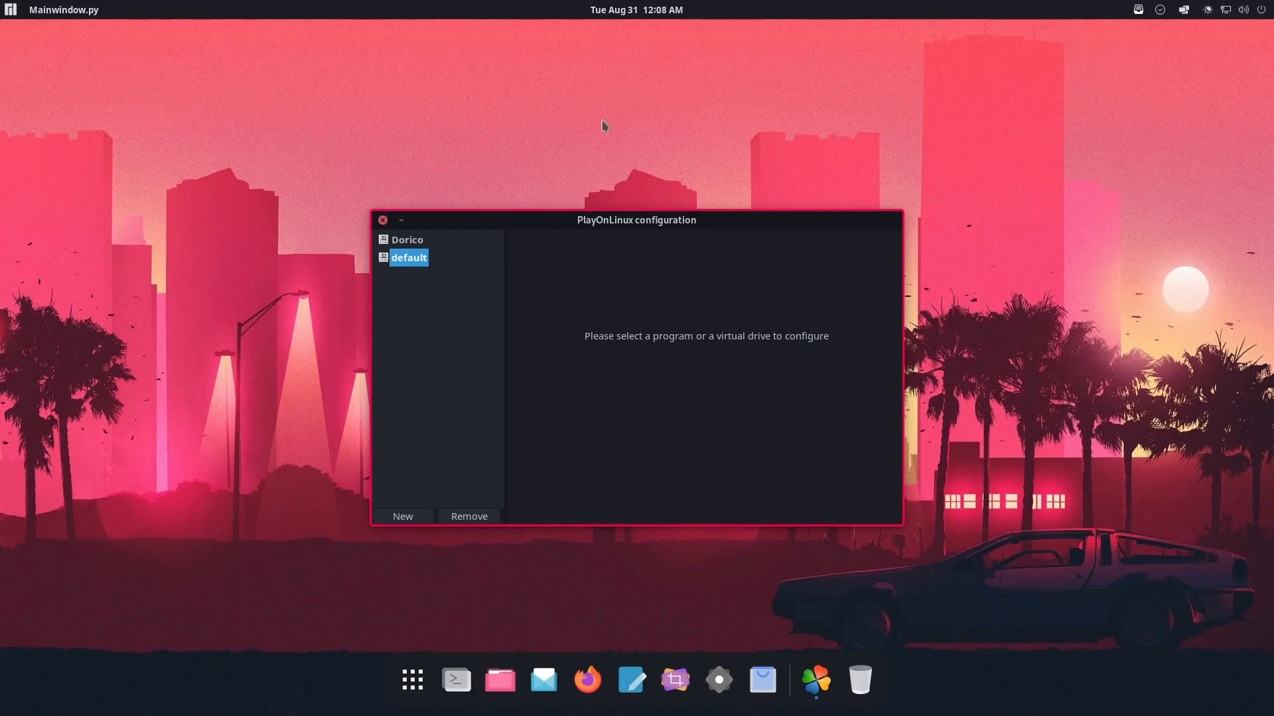
Step: Show the Dorico drive's settings, confirming its name and System Wine version after reopening Configure
click(412, 242)
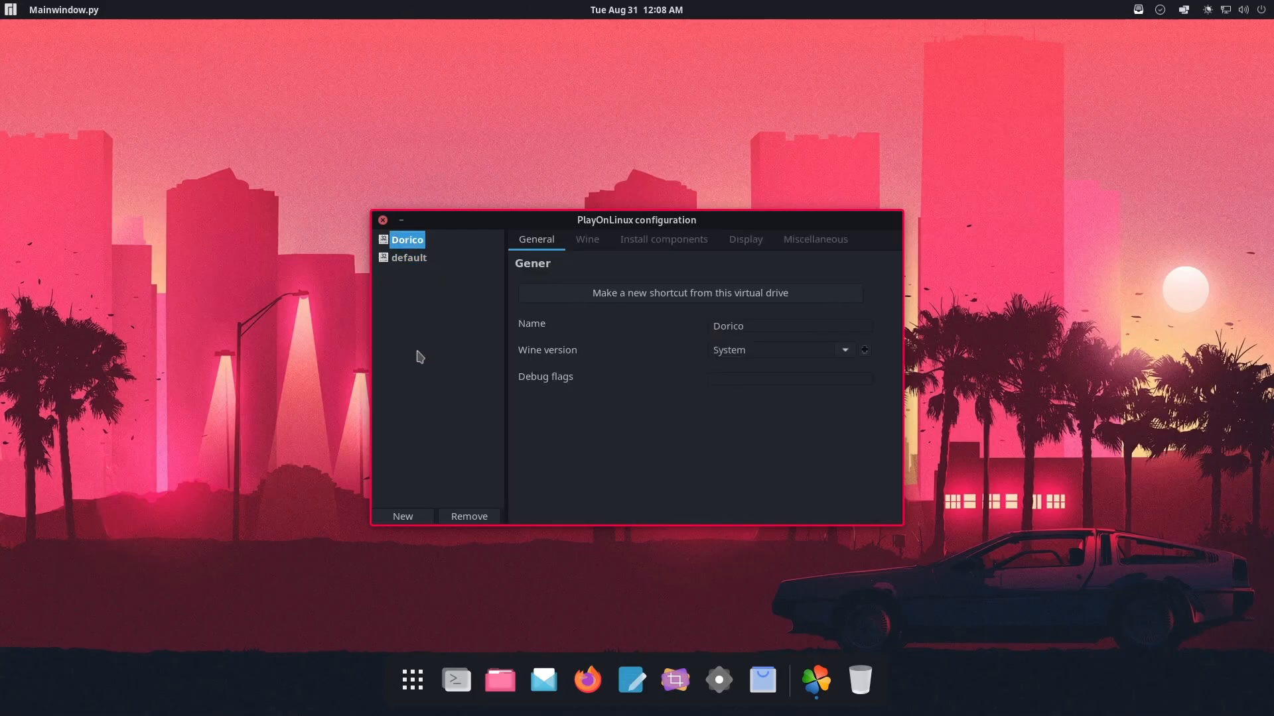
click(383, 220)
click(769, 269)
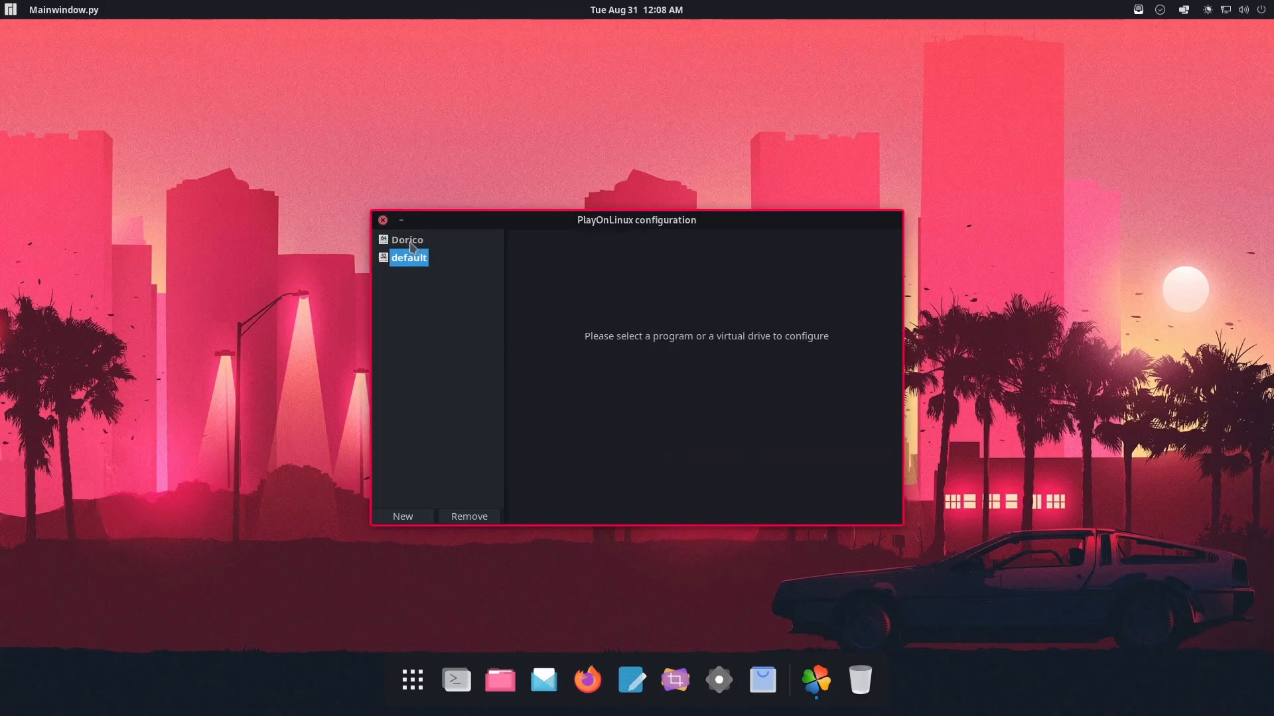
click(411, 242)
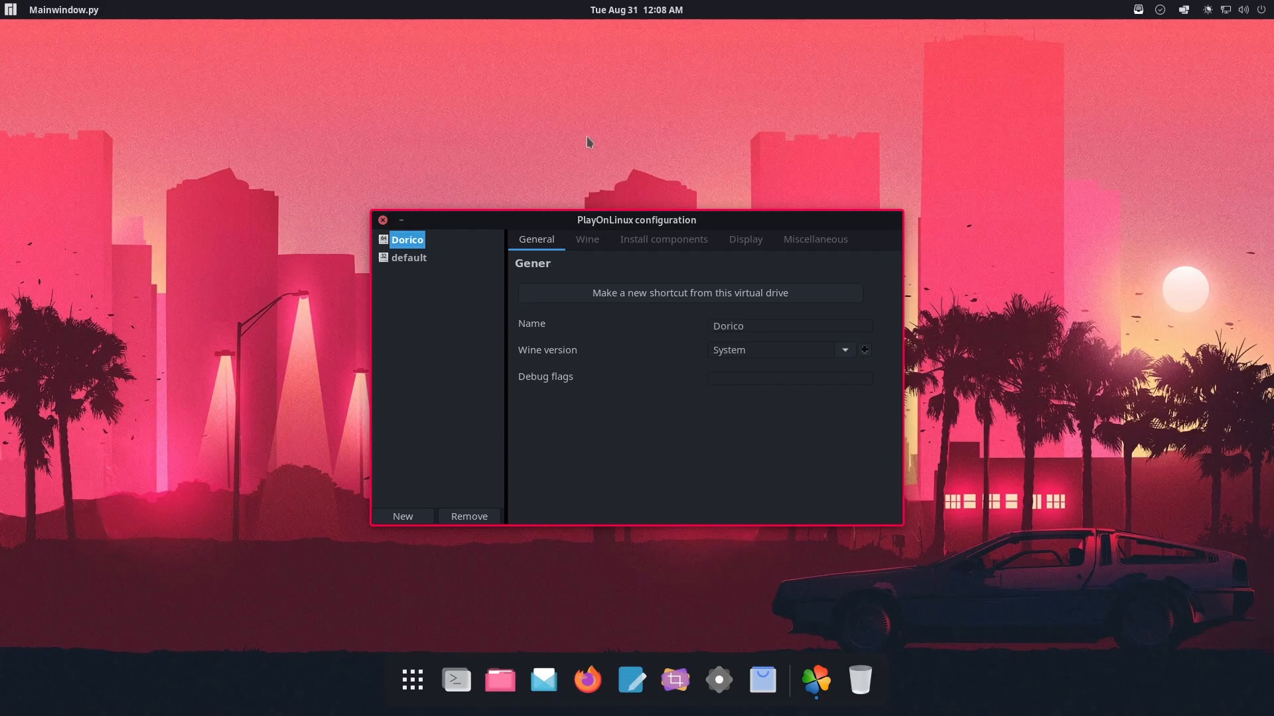
click(501, 680)
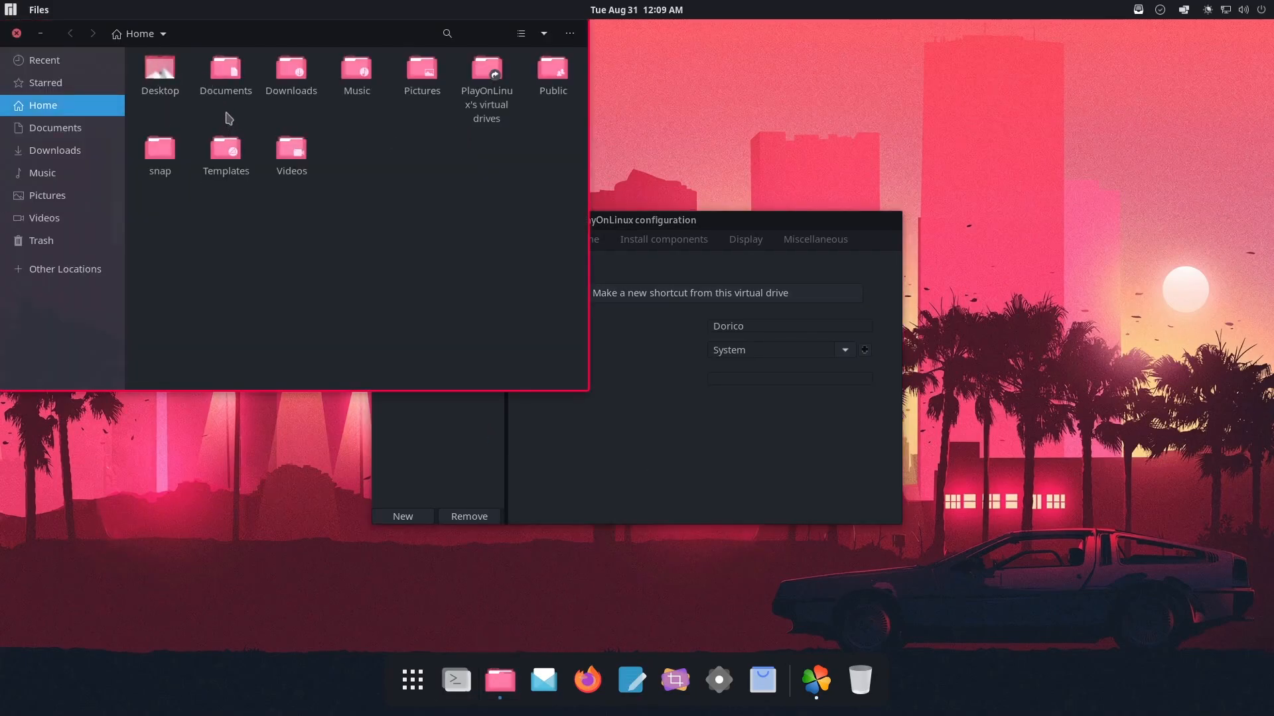
Step: Go to Downloads > Dorico - Wine and select Dorico_3.5.12_Installer_win.exe
double_click(285, 83)
click(165, 85)
double_click(166, 84)
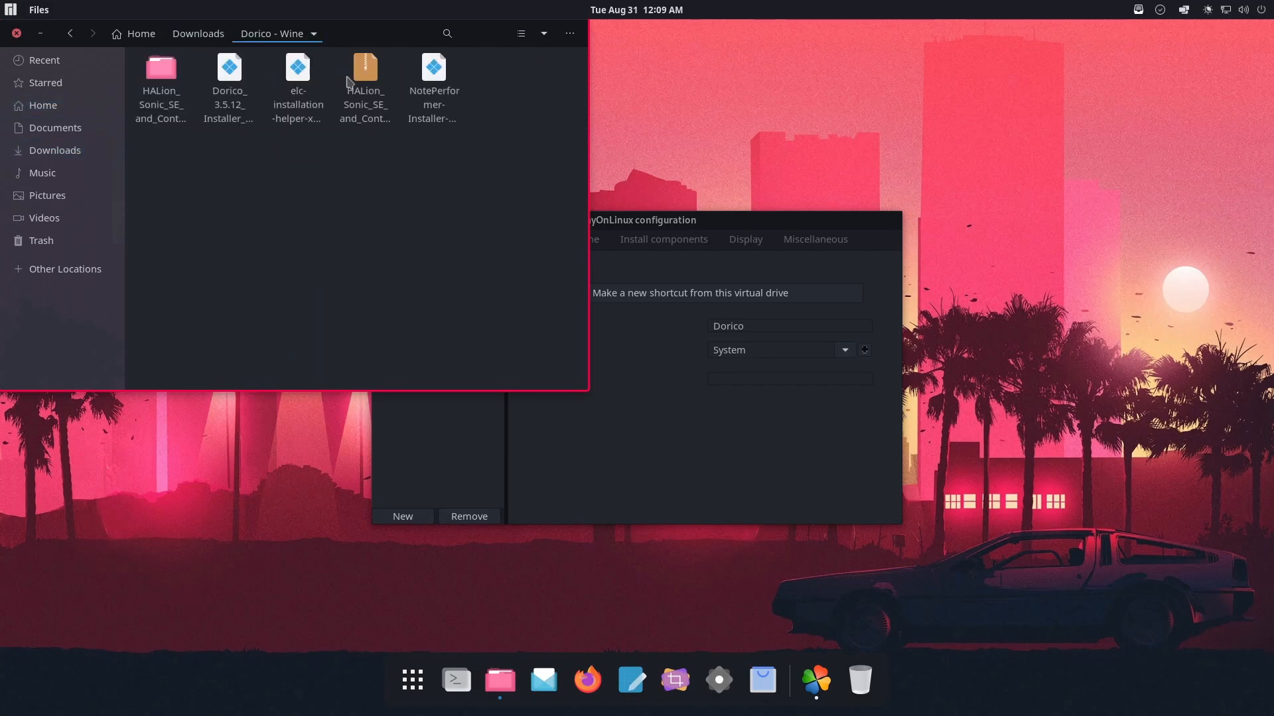
click(230, 143)
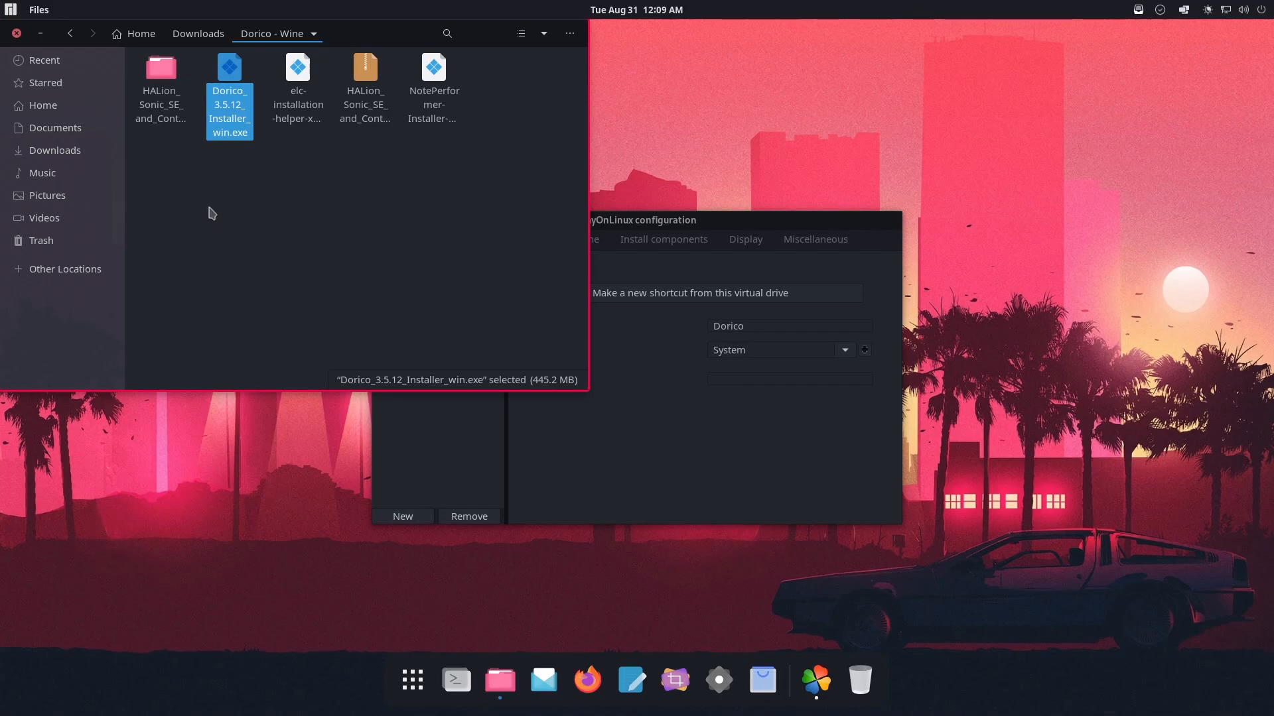
drag(407, 30, 444, 73)
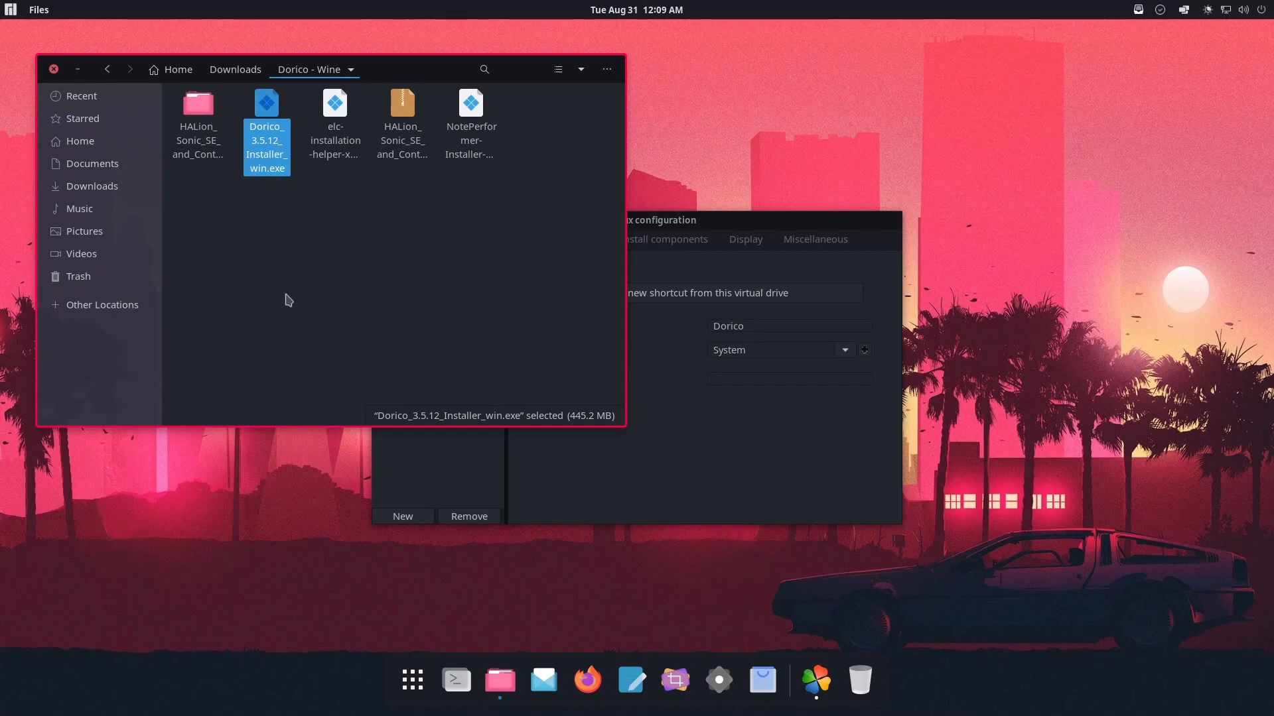
Step: From the Dorico drive's Miscellaneous options, choose to run a Windows .exe in that drive
click(665, 221)
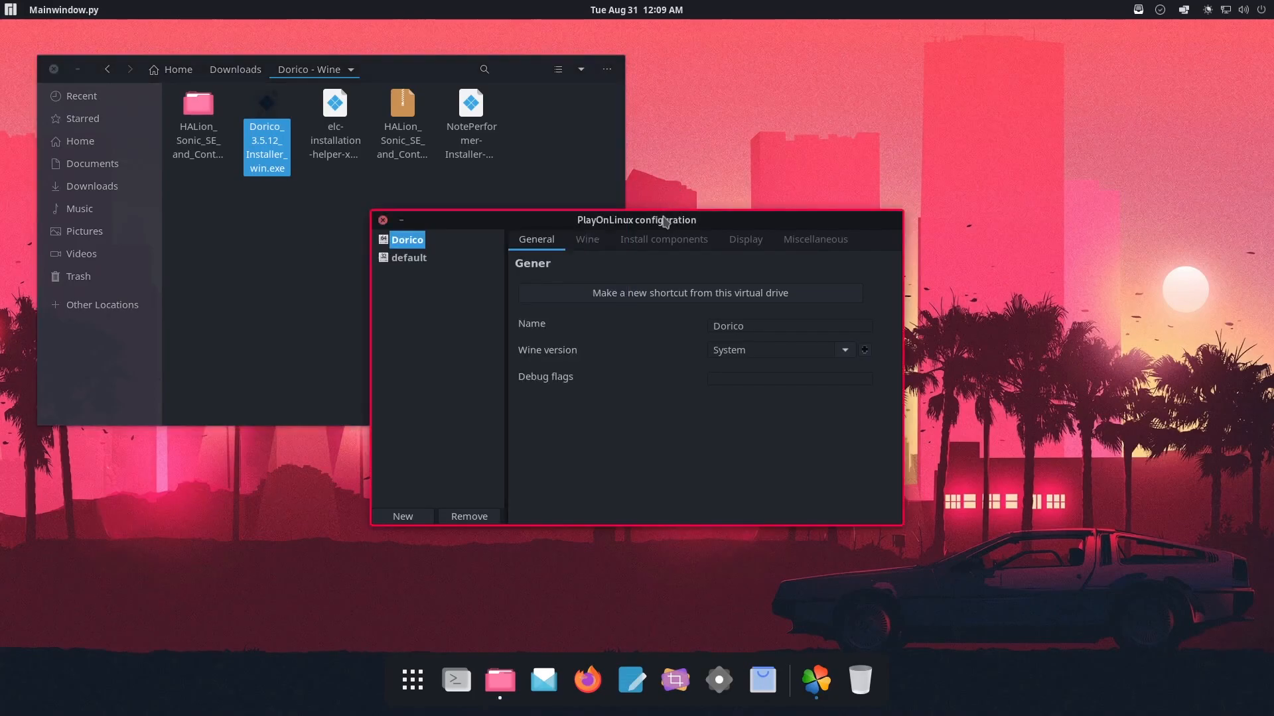
click(822, 240)
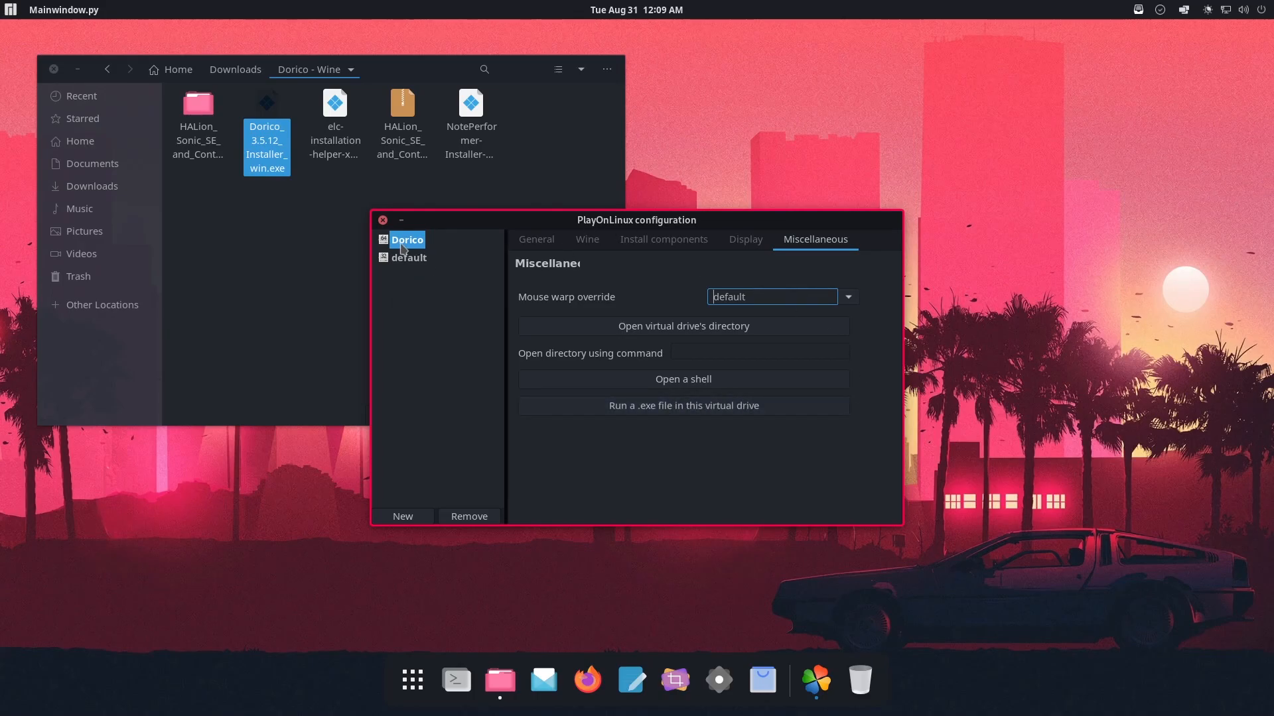
click(829, 237)
click(618, 408)
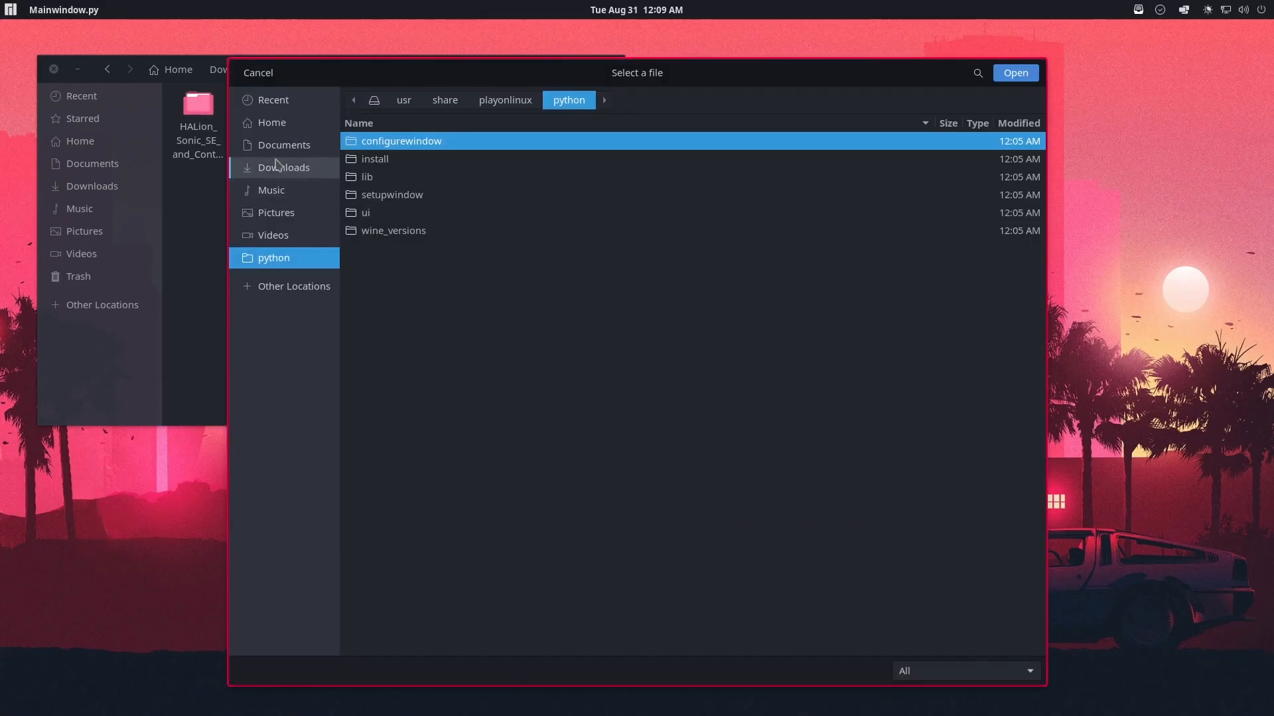
Step: Run Dorico_3.5.12_Installer_win.exe from Downloads/Dorico - Wine
click(280, 170)
double_click(399, 145)
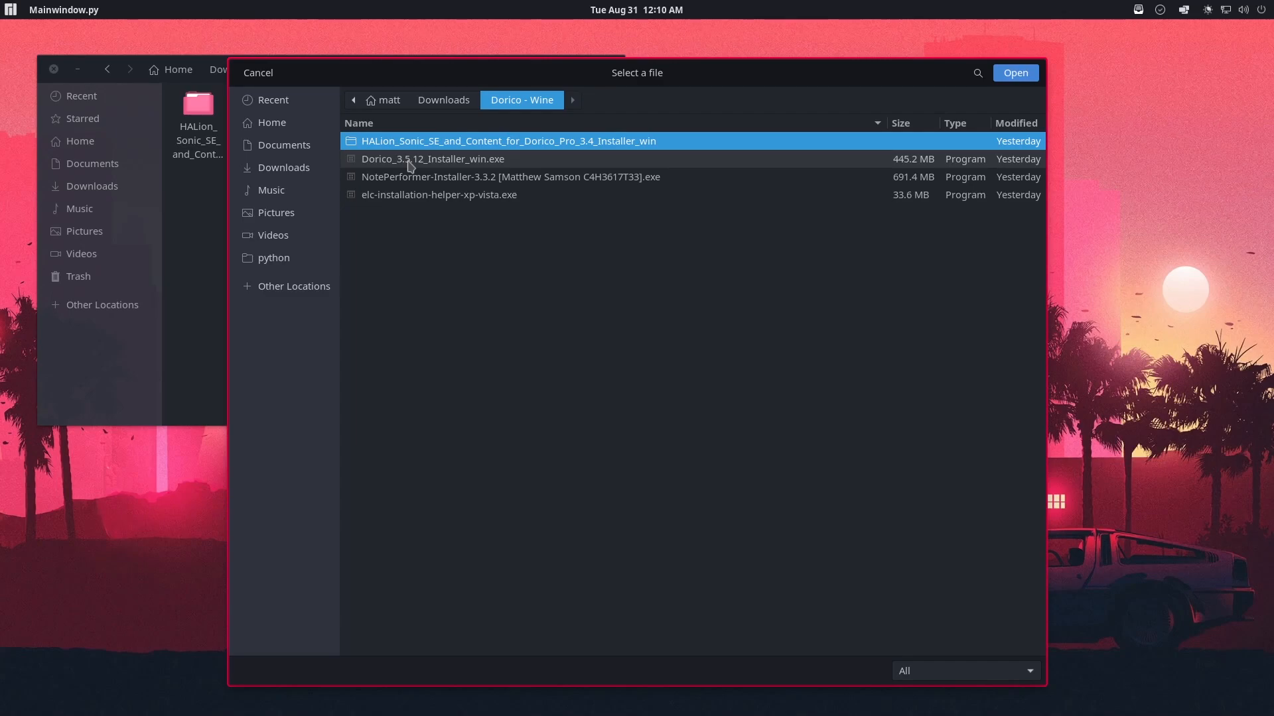
double_click(410, 159)
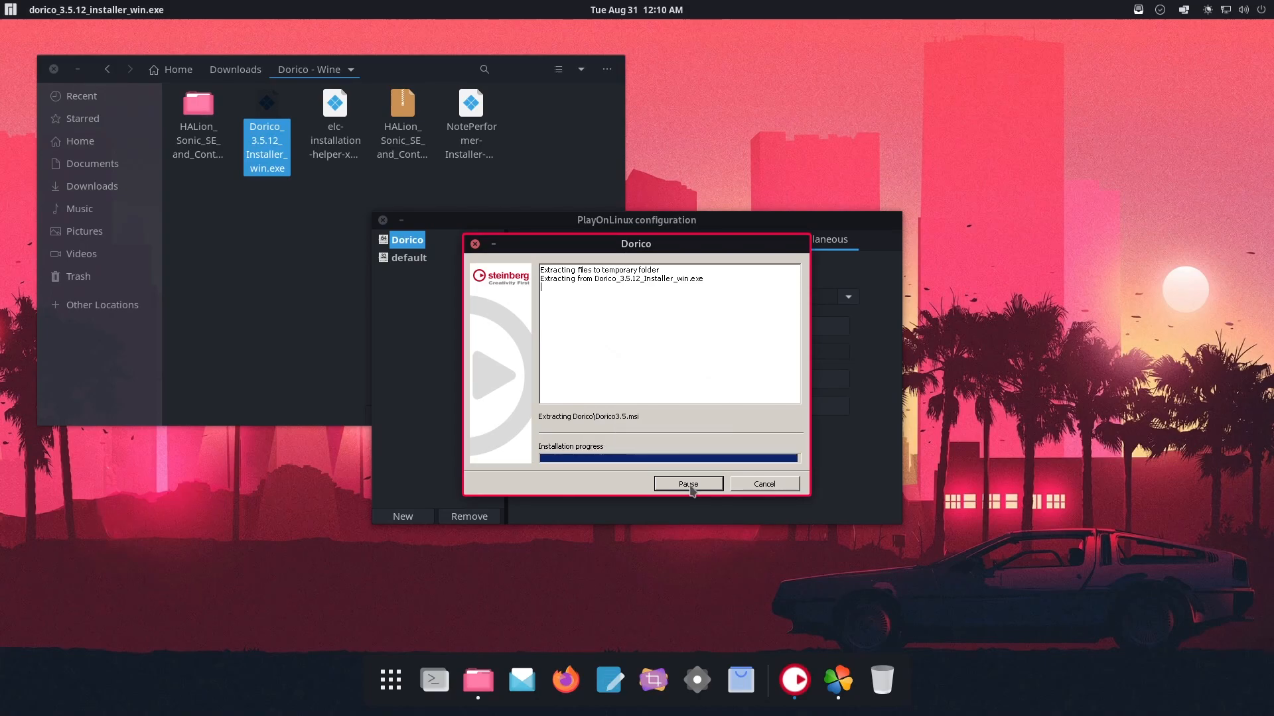
Step: Pause the Dorico extraction and place a new Home Files window on the right
click(688, 484)
click(492, 679)
drag(342, 28, 975, 257)
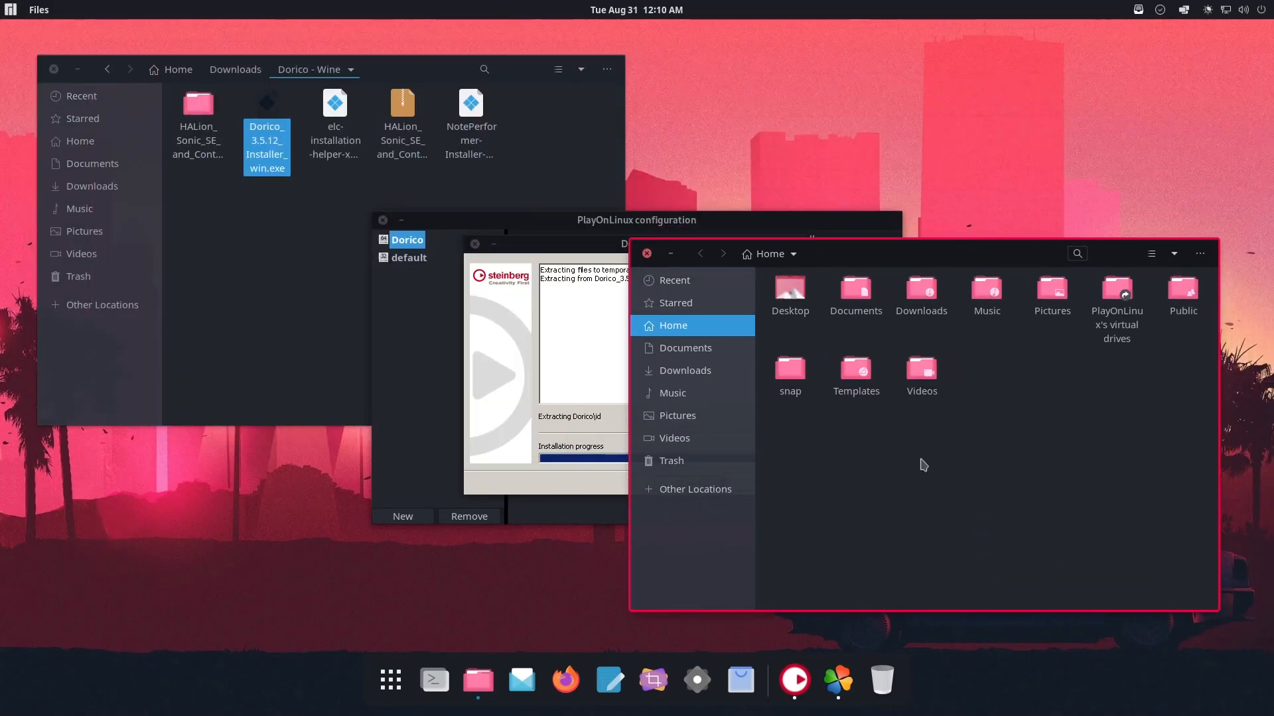
Step: Browse to PlayOnLinux virtual drives/Dorico/drive_c/users/<user>/Temp/RarSFX0/Dorico
click(1125, 294)
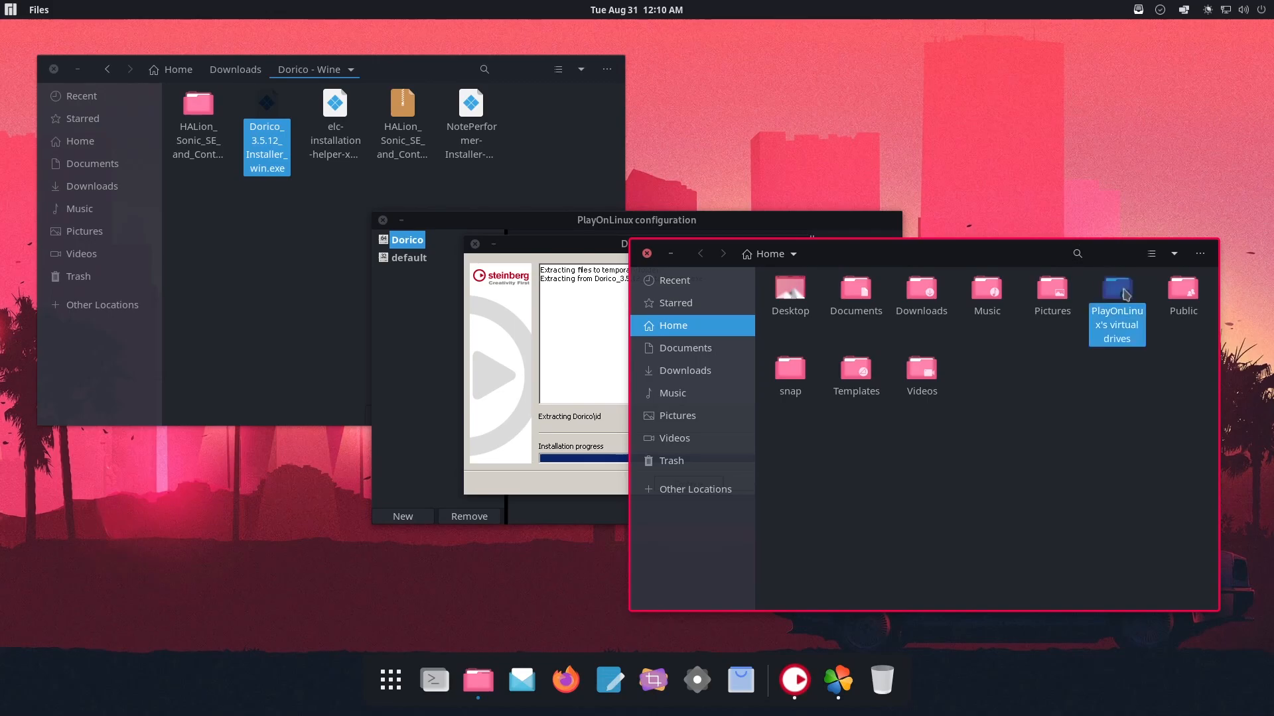
double_click(1126, 294)
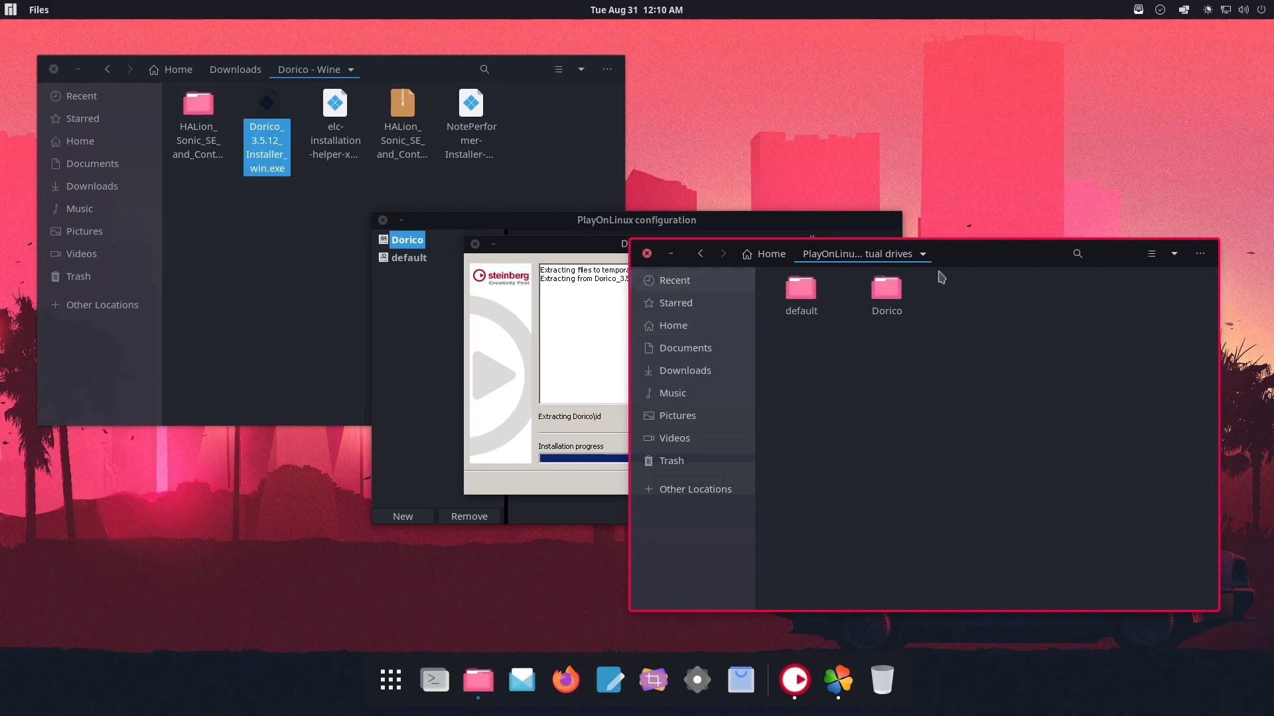
double_click(896, 295)
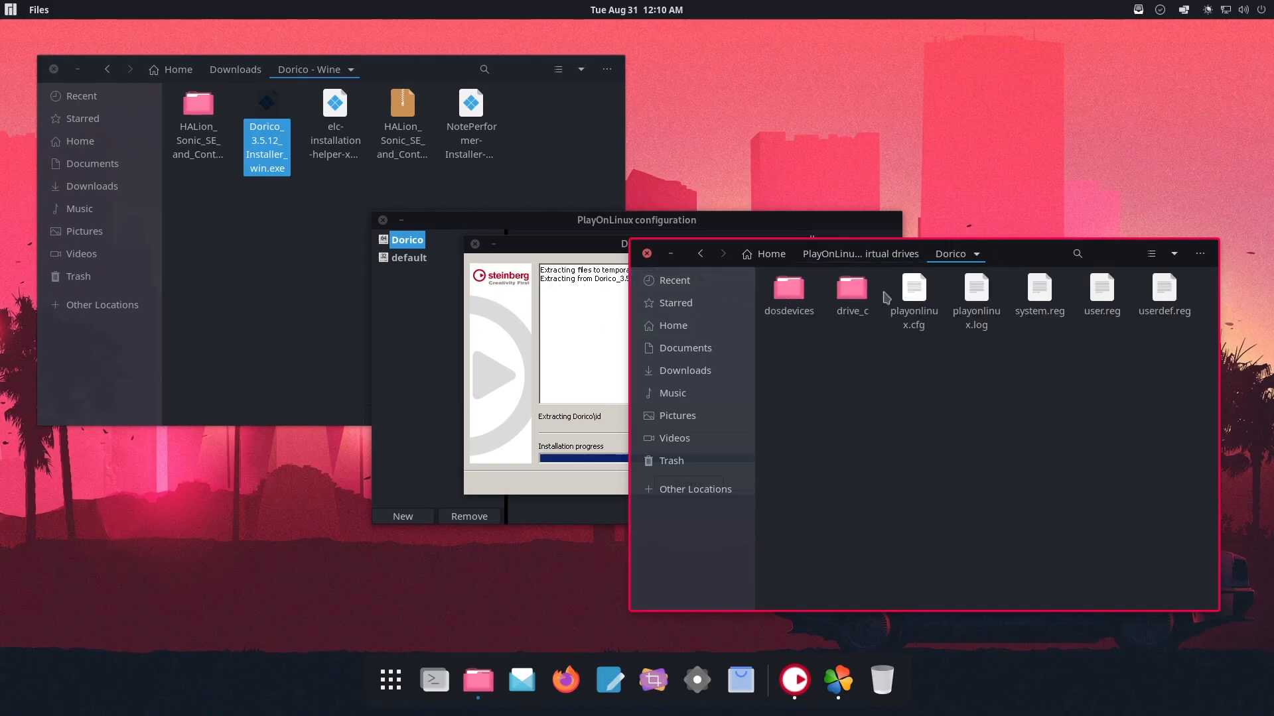
double_click(853, 292)
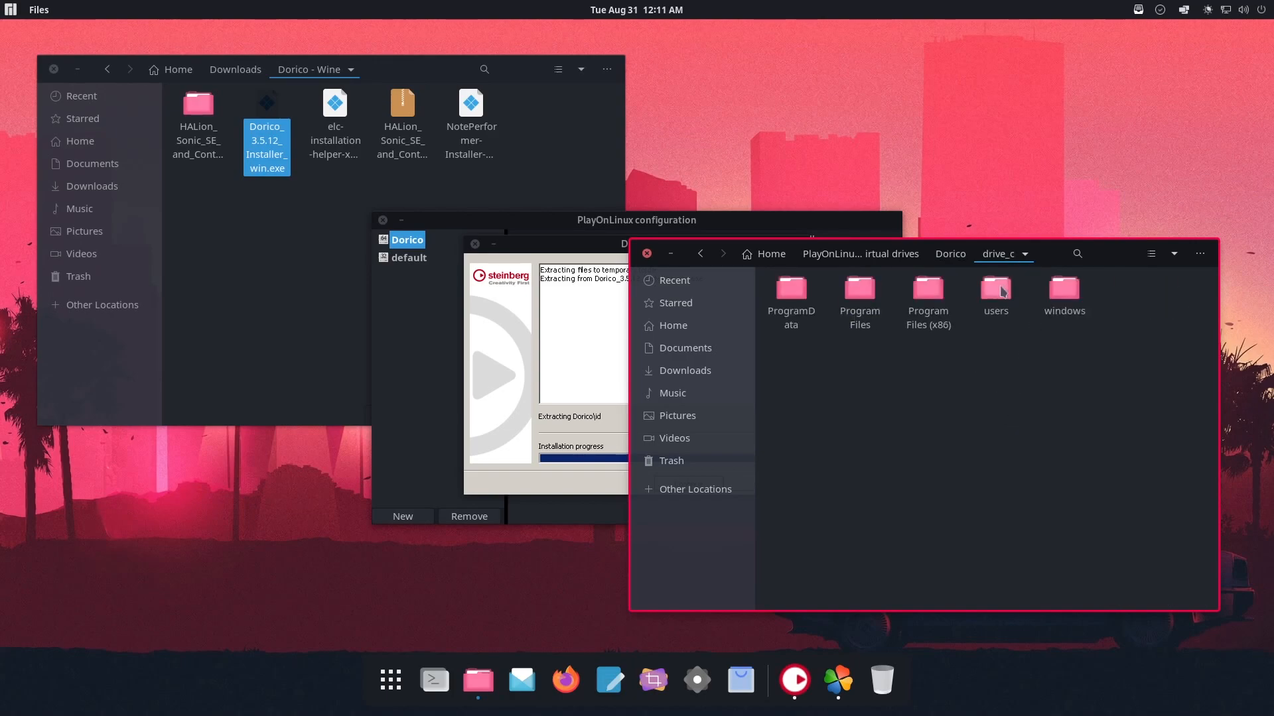
double_click(1004, 299)
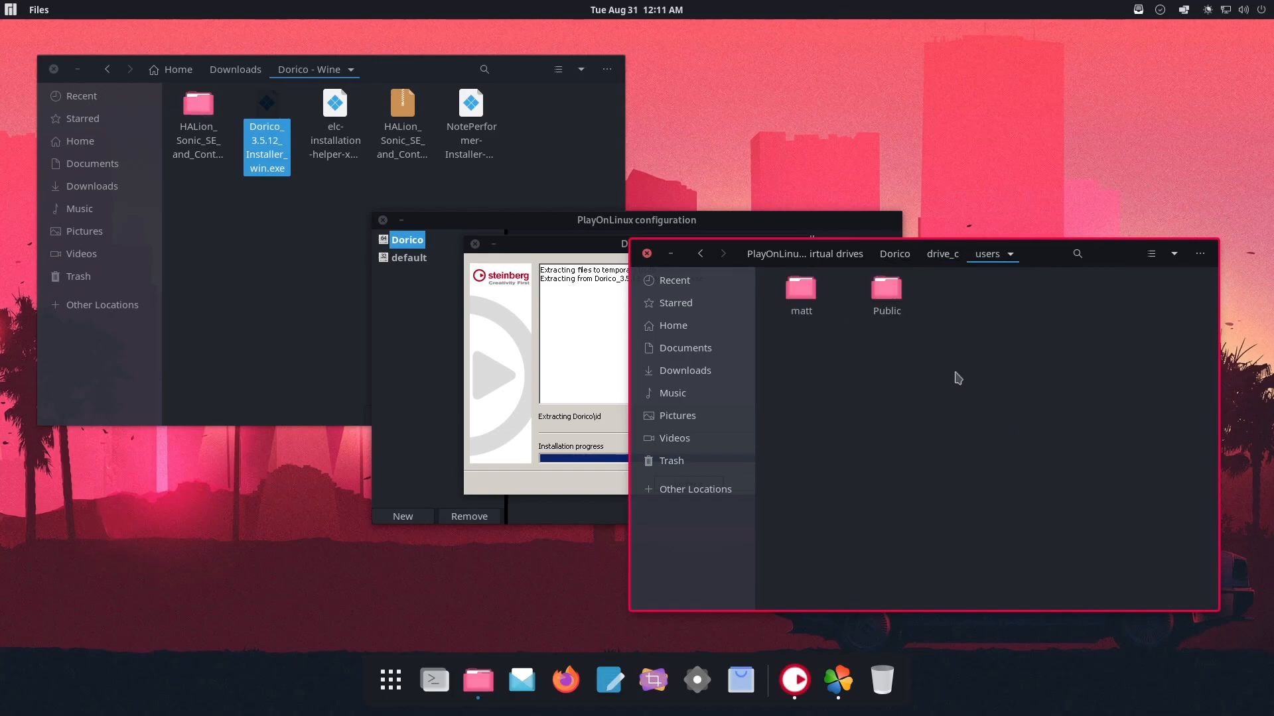
double_click(814, 300)
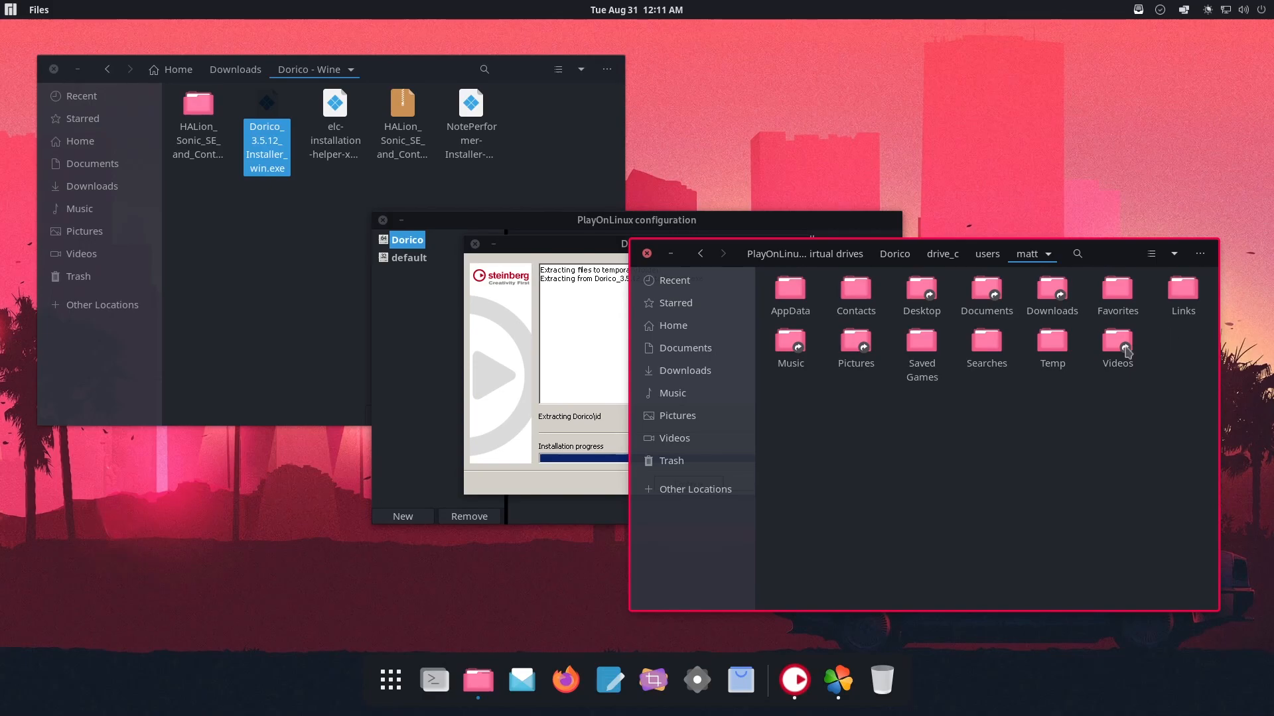
double_click(1047, 355)
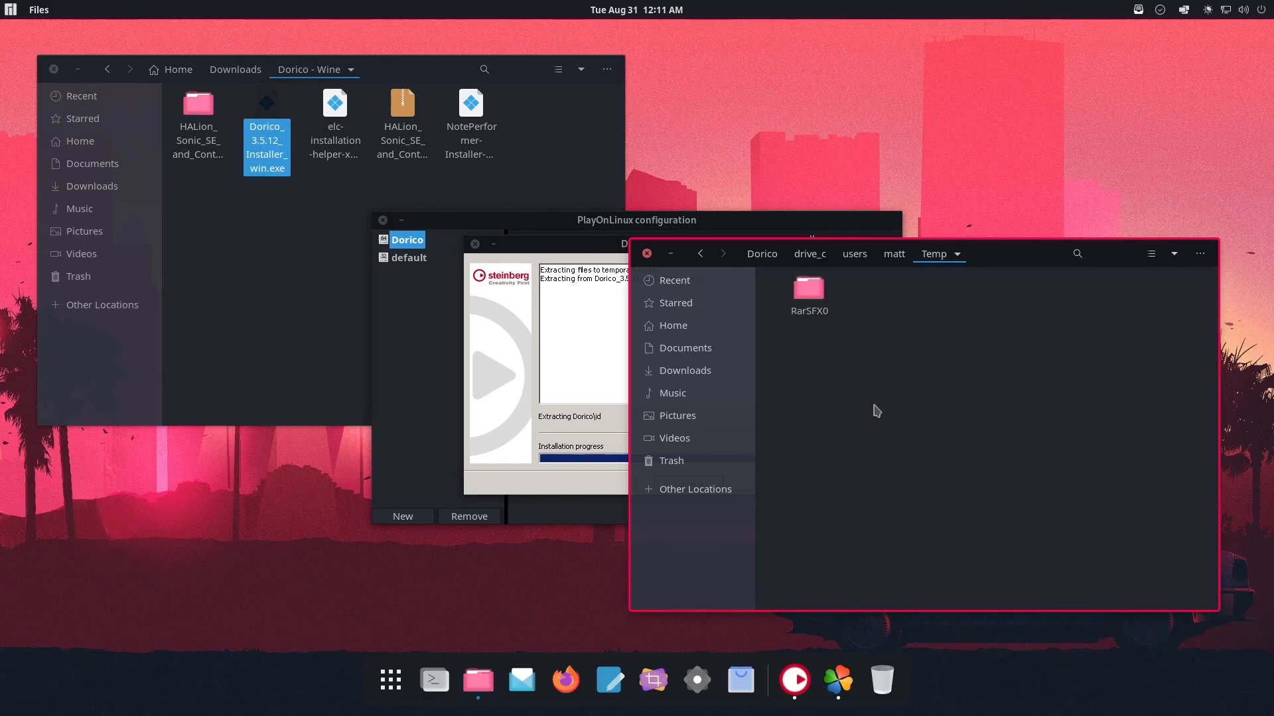
double_click(810, 293)
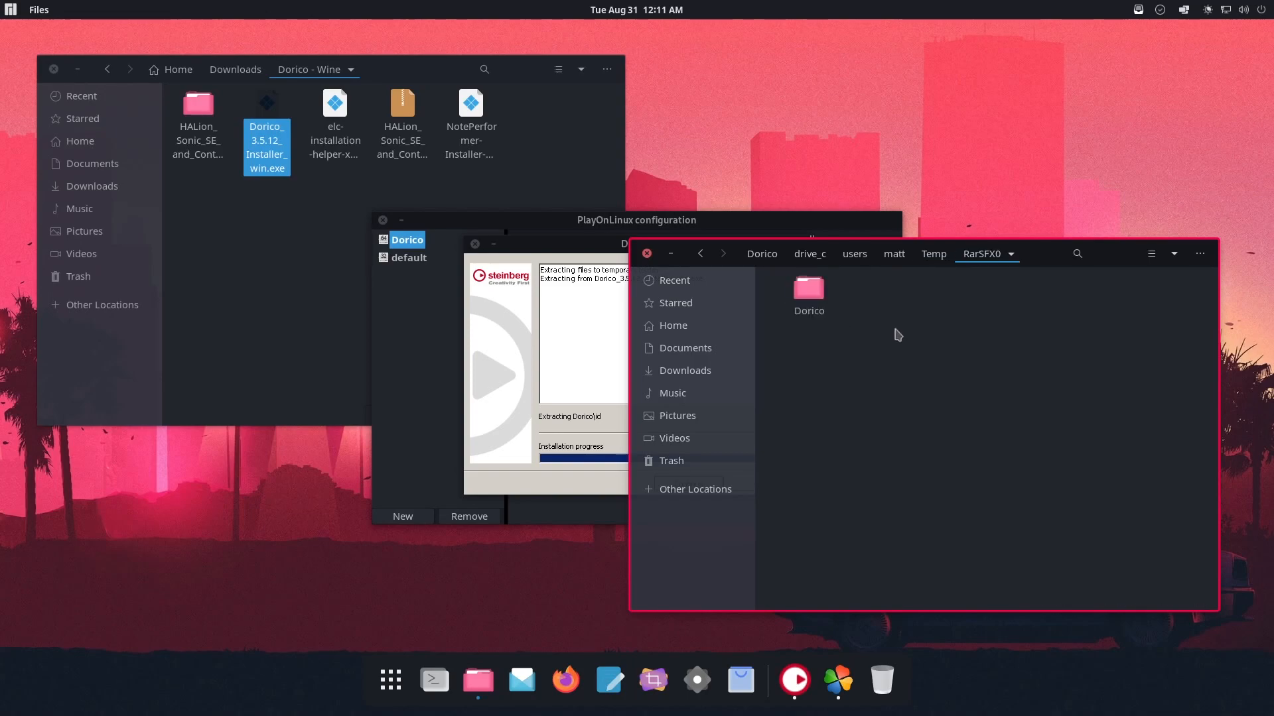
double_click(811, 294)
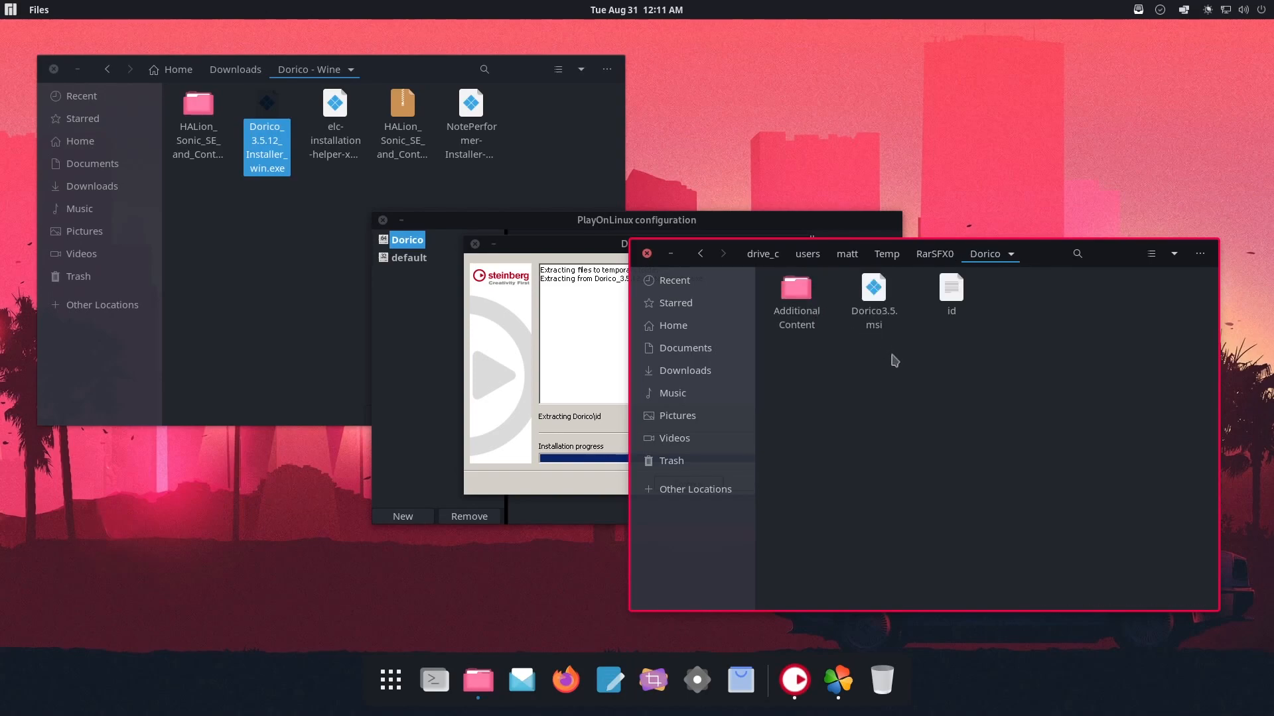
Step: Move Additional Content and Dorico3.5.msi into Dorico - Wine, then open the id file
drag(908, 361, 232, 251)
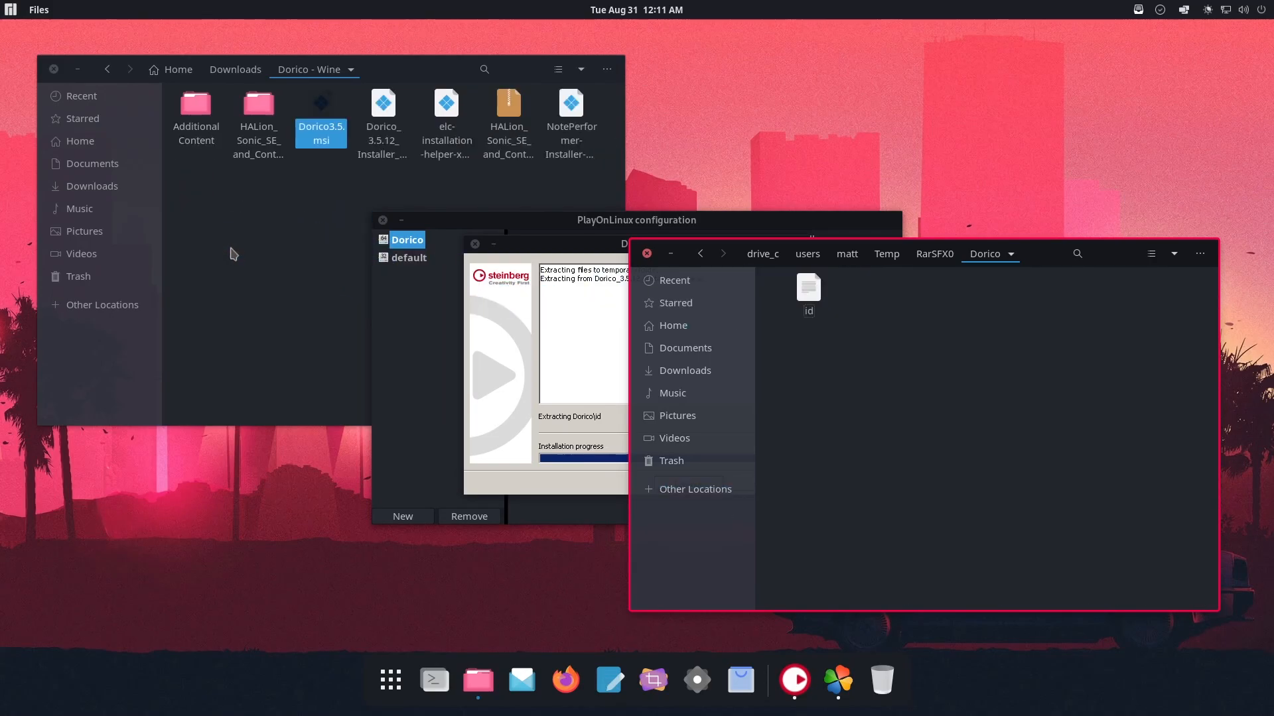
click(814, 292)
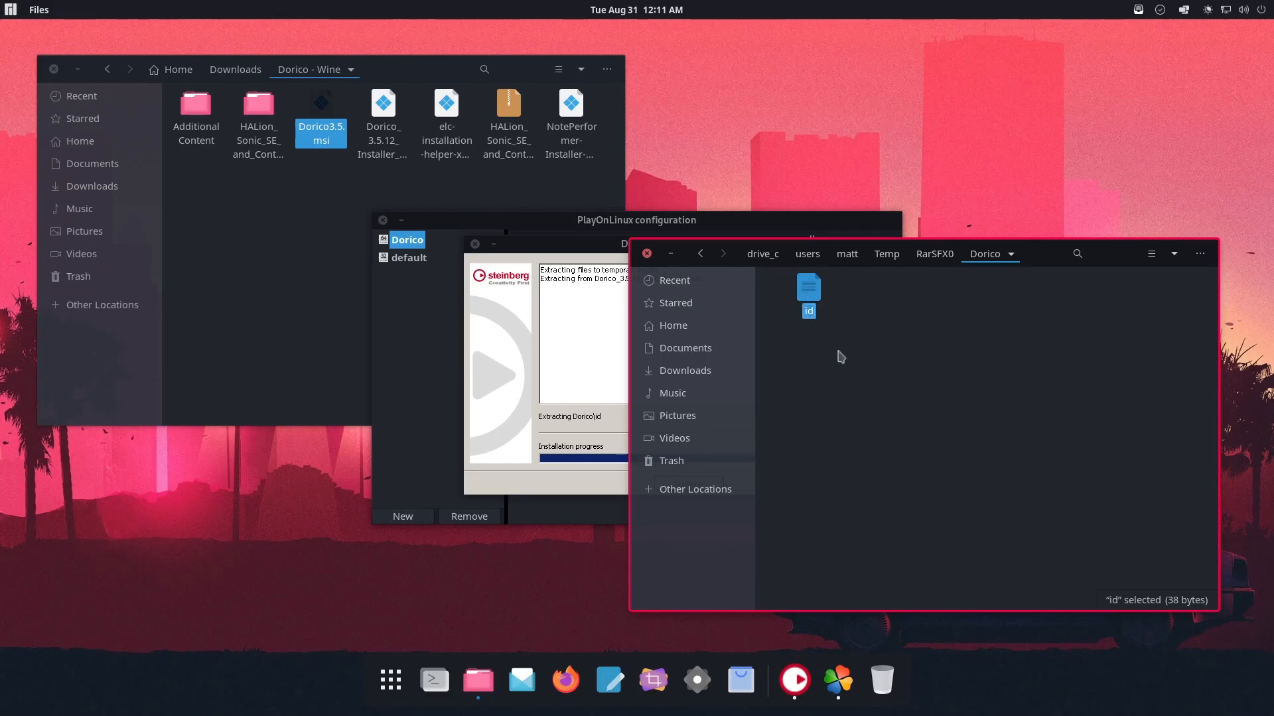
key(Return)
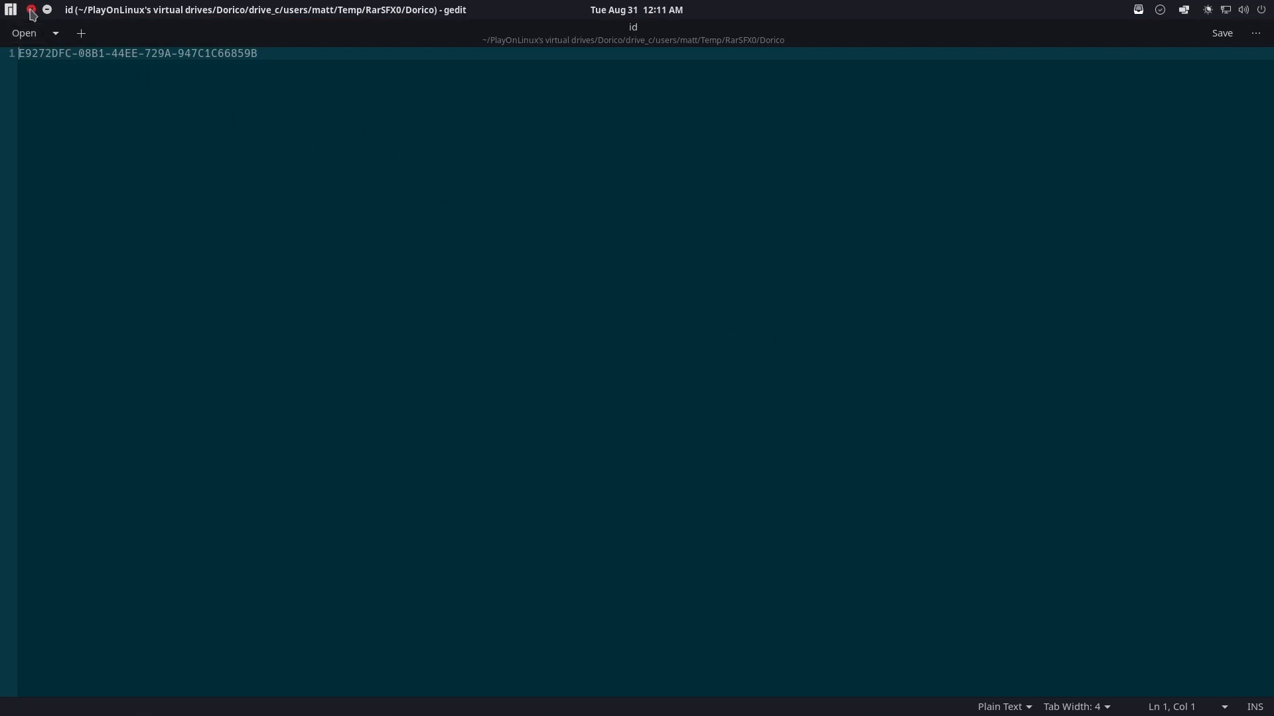
Step: Close gedit and the temp folder window, cancel the Dorico installer, and return to Dorico - Wine
click(32, 10)
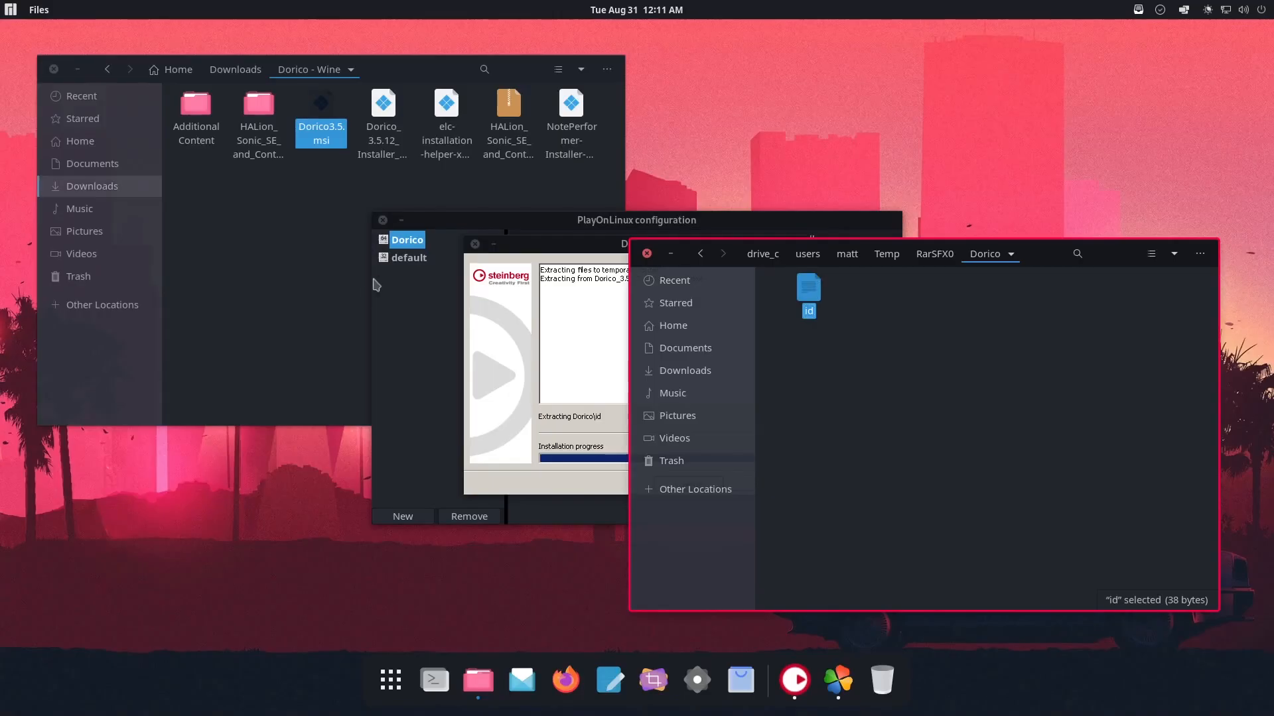
click(646, 253)
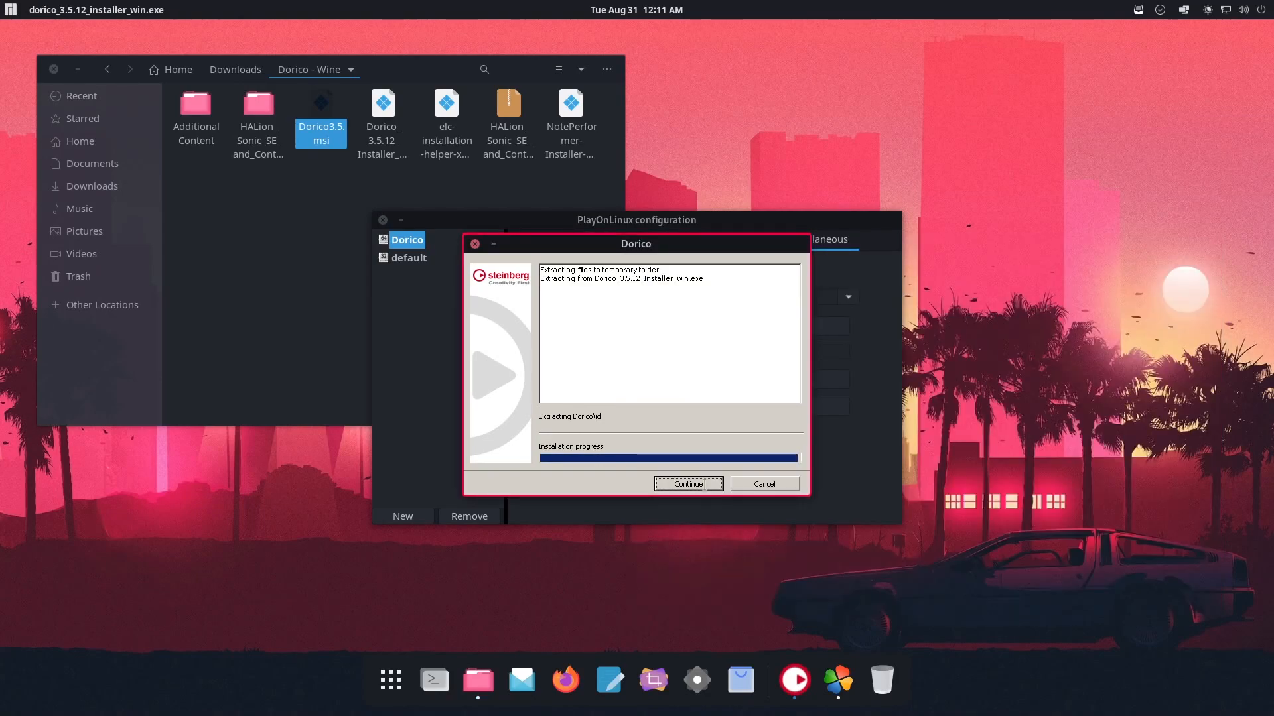
click(703, 485)
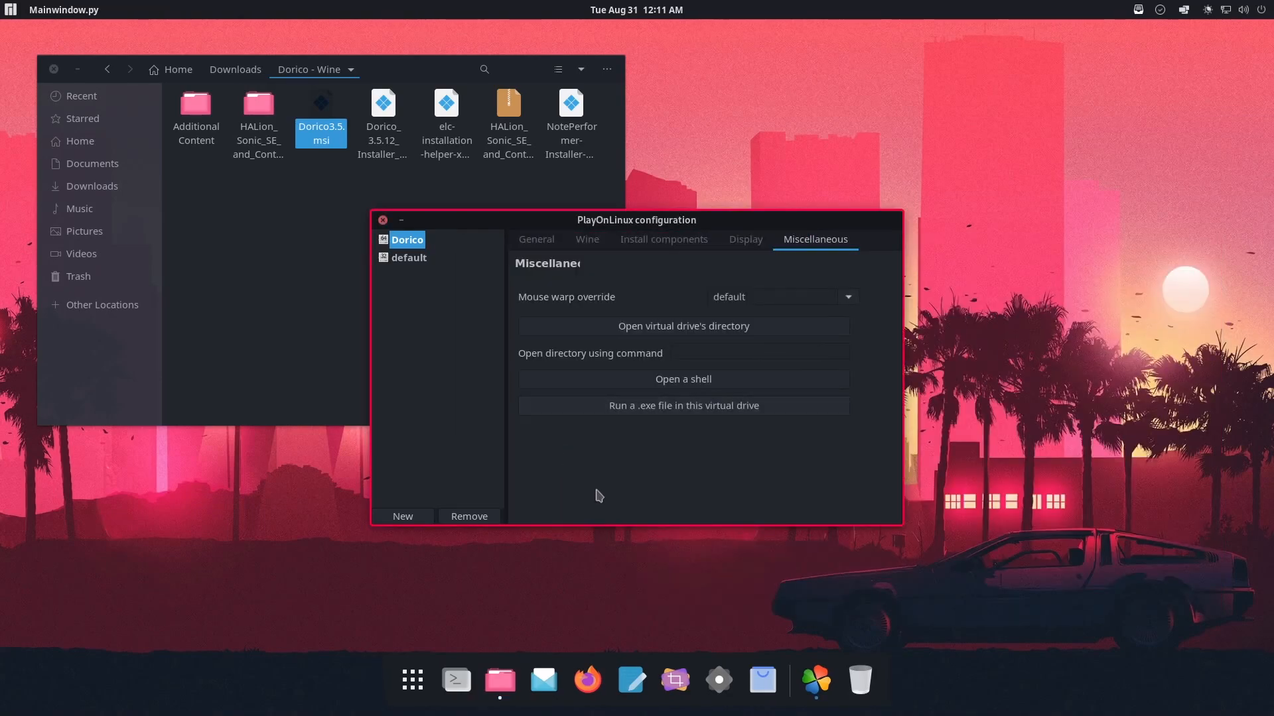
click(303, 270)
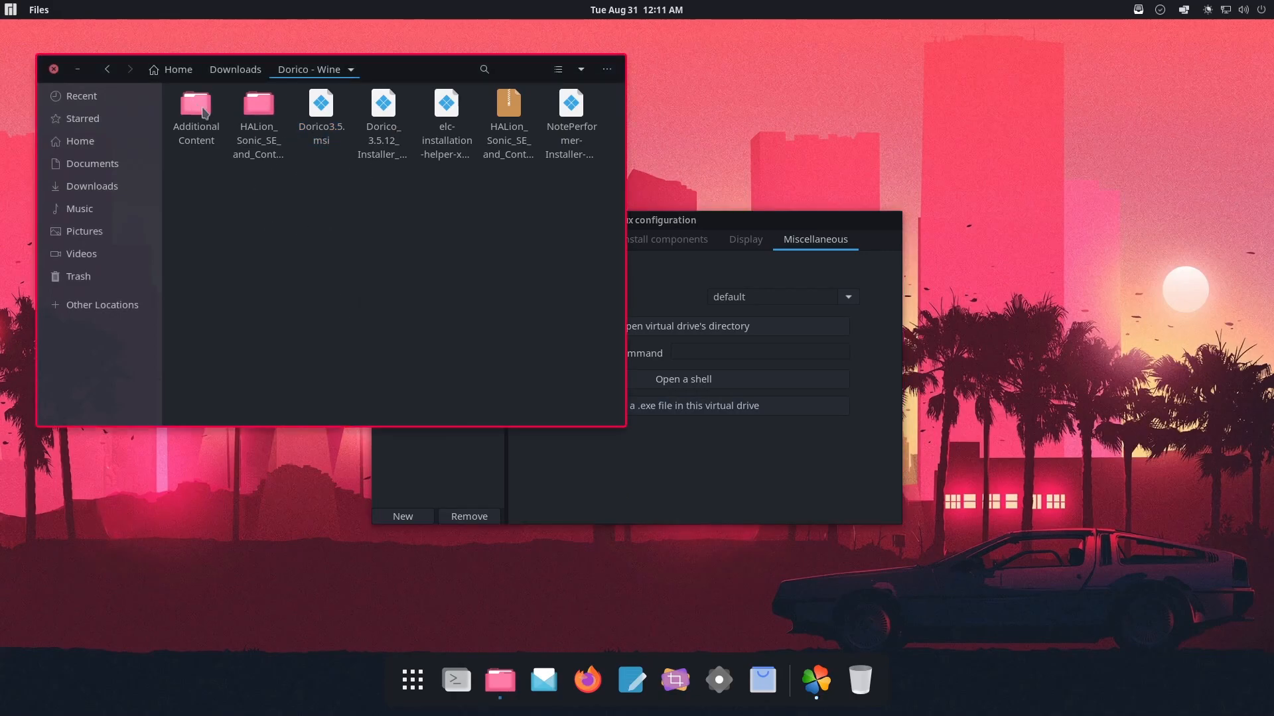
click(384, 125)
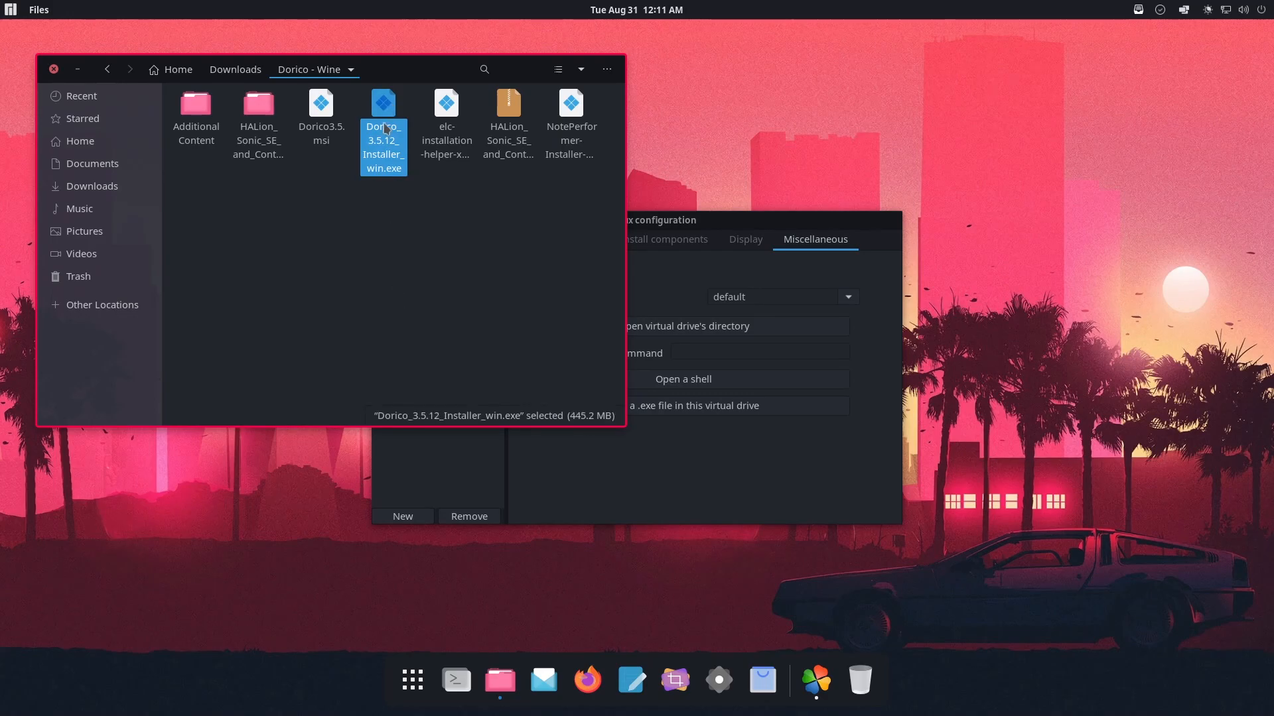
click(318, 112)
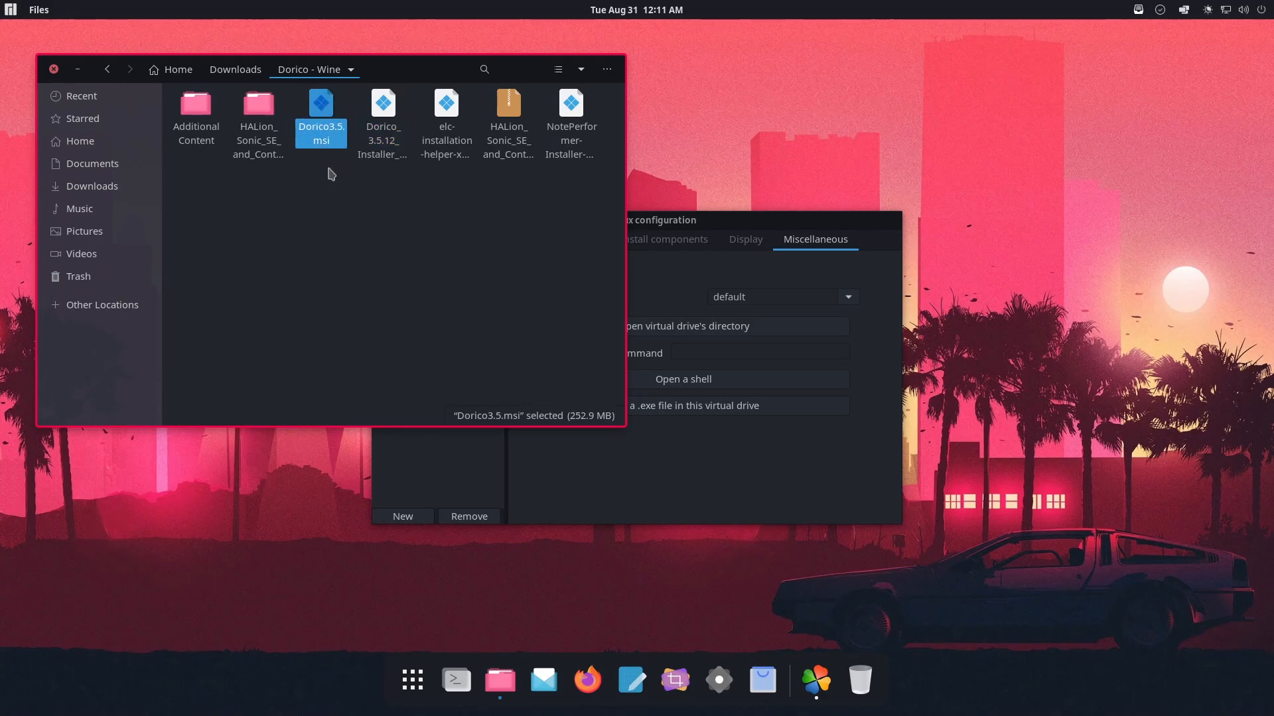
click(197, 108)
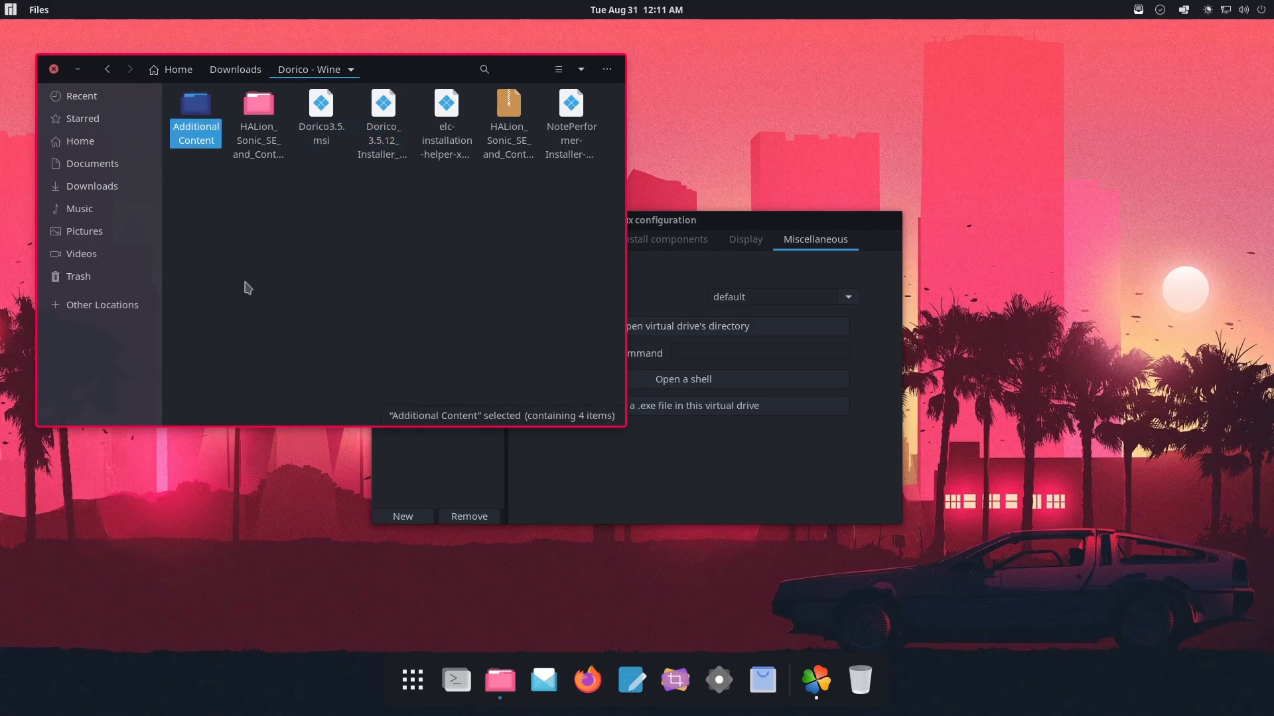
double_click(200, 104)
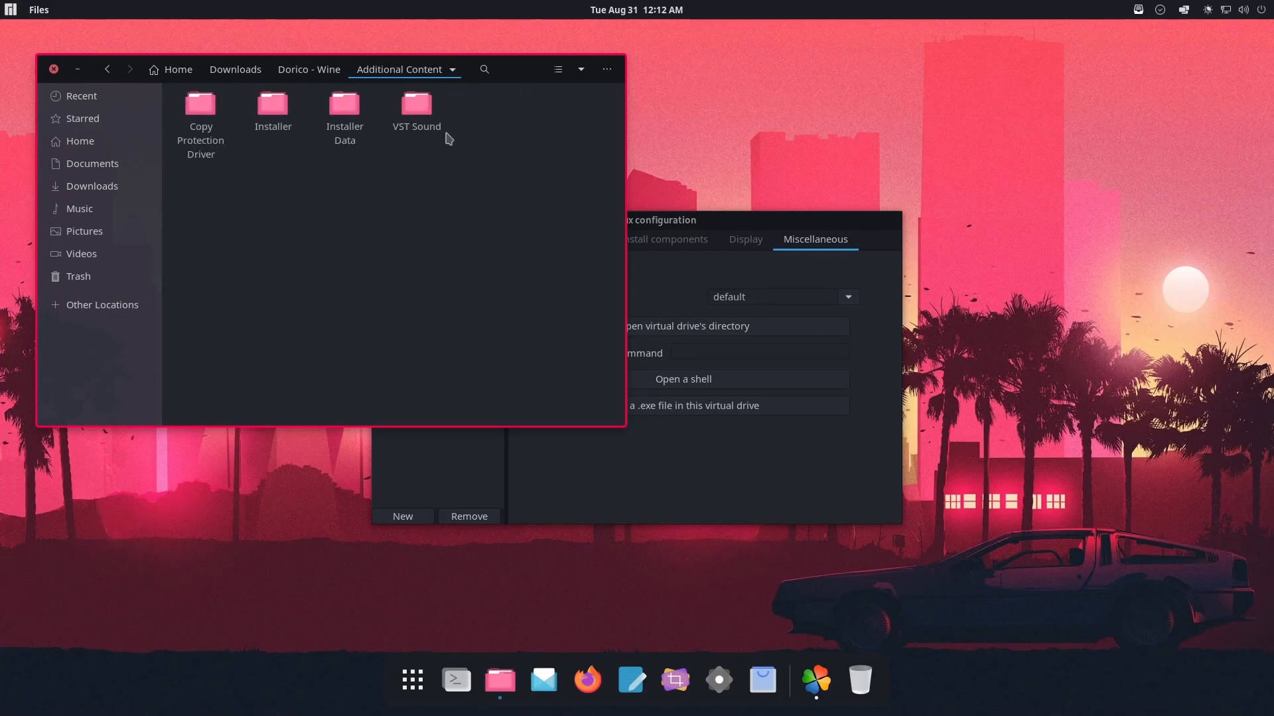
double_click(209, 116)
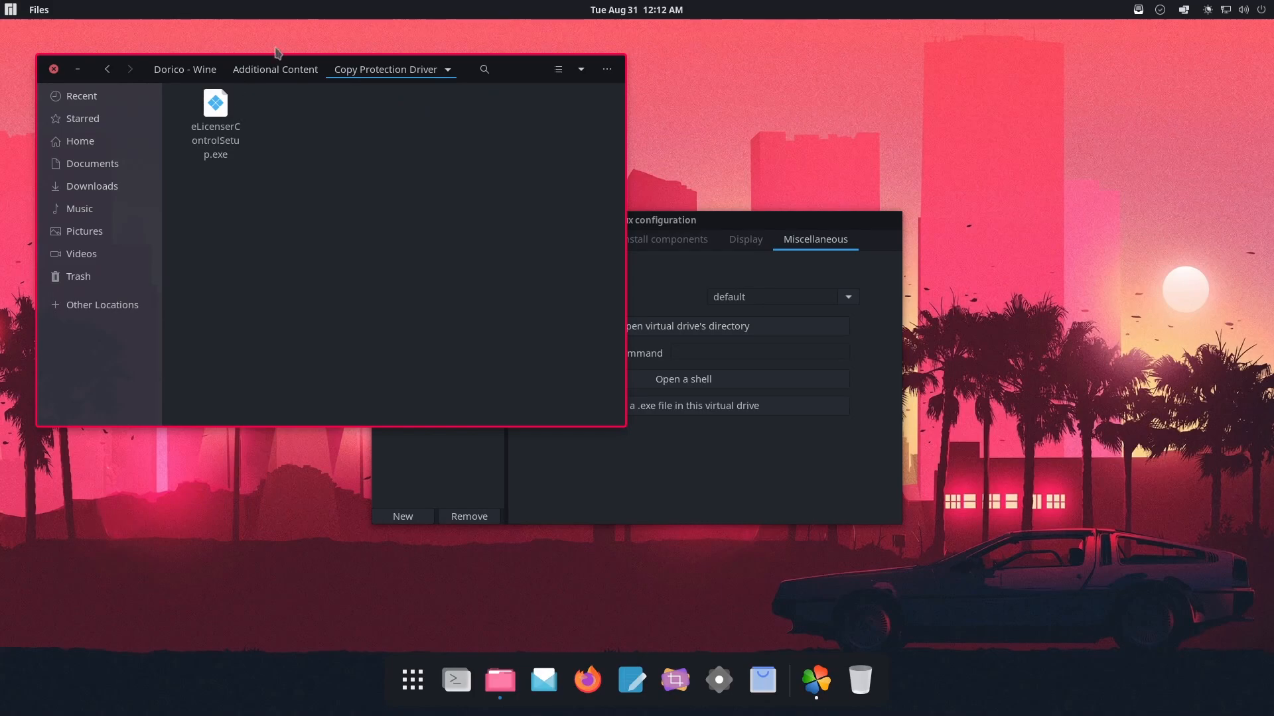
click(302, 69)
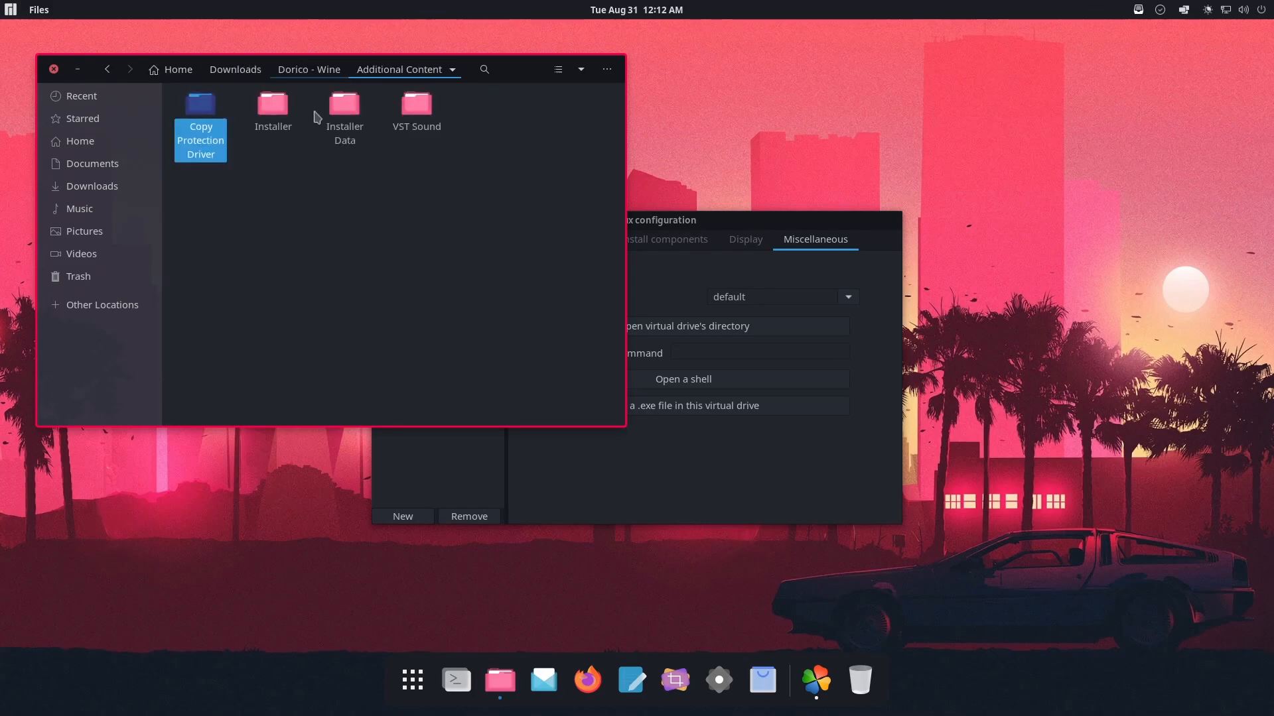
double_click(278, 114)
click(199, 133)
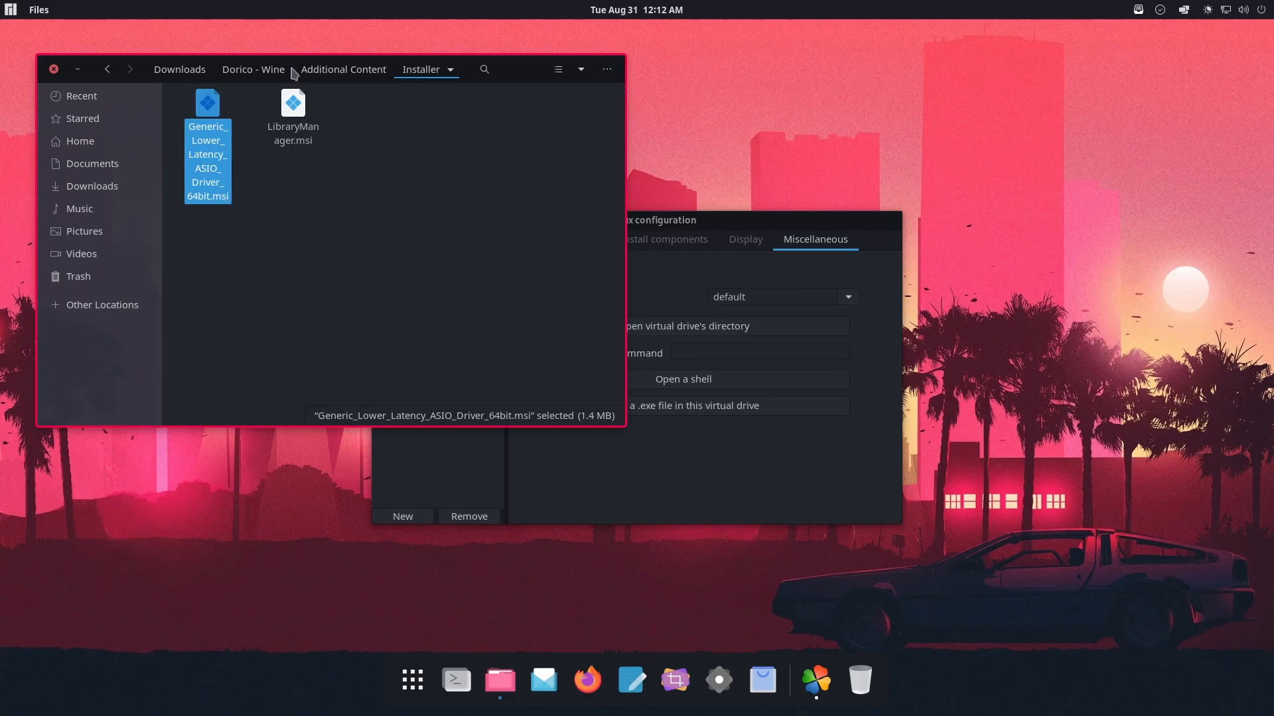
click(339, 72)
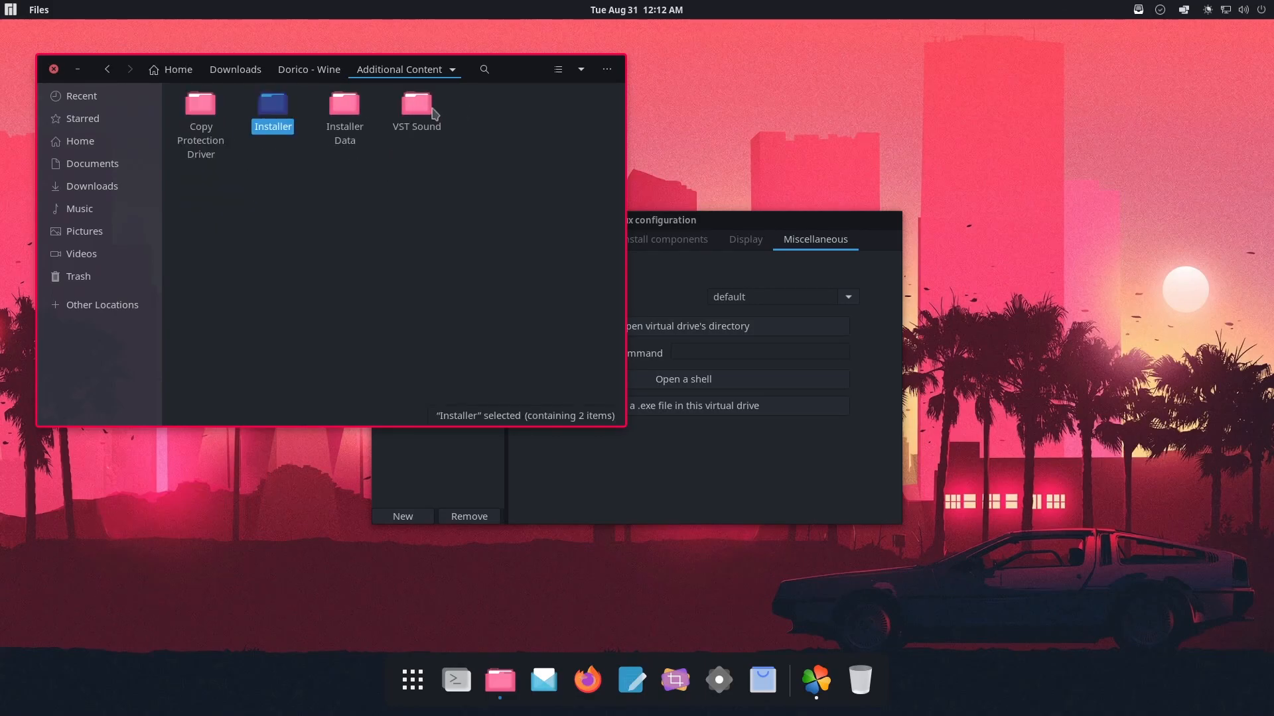
click(313, 70)
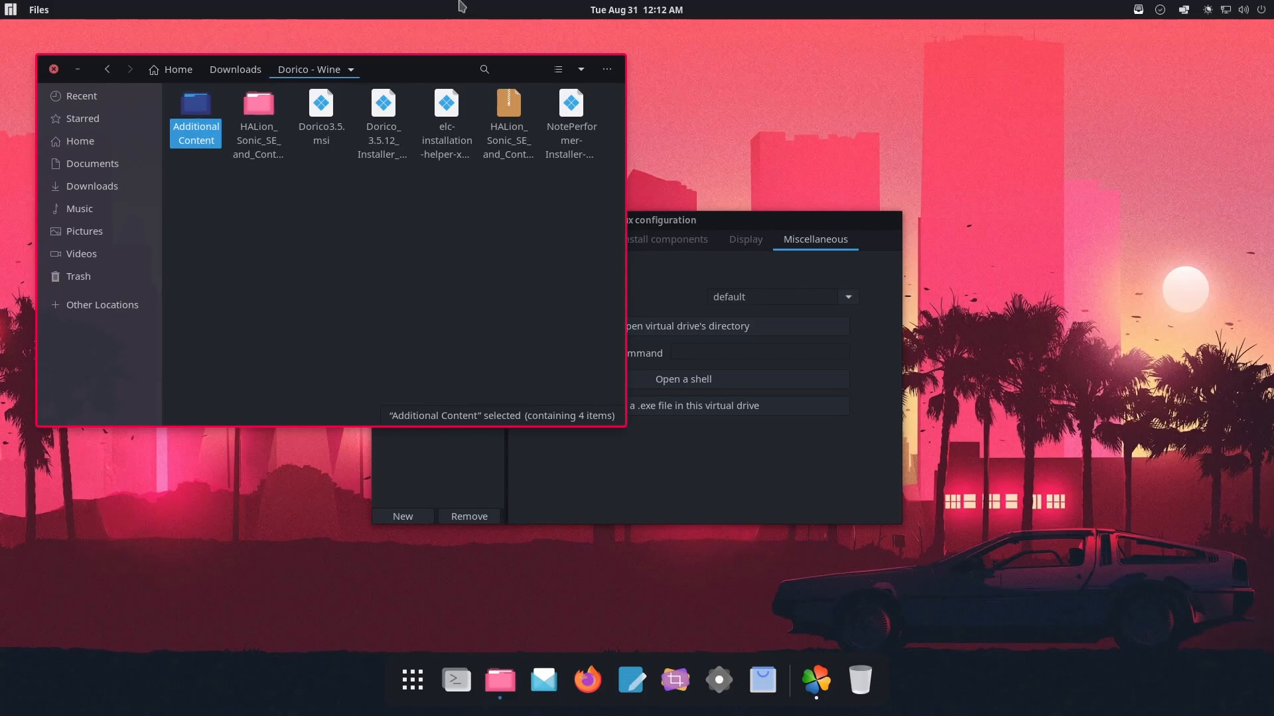
Step: Close the PlayOnLinux configuration window and bring up the main window's Install menu
click(701, 282)
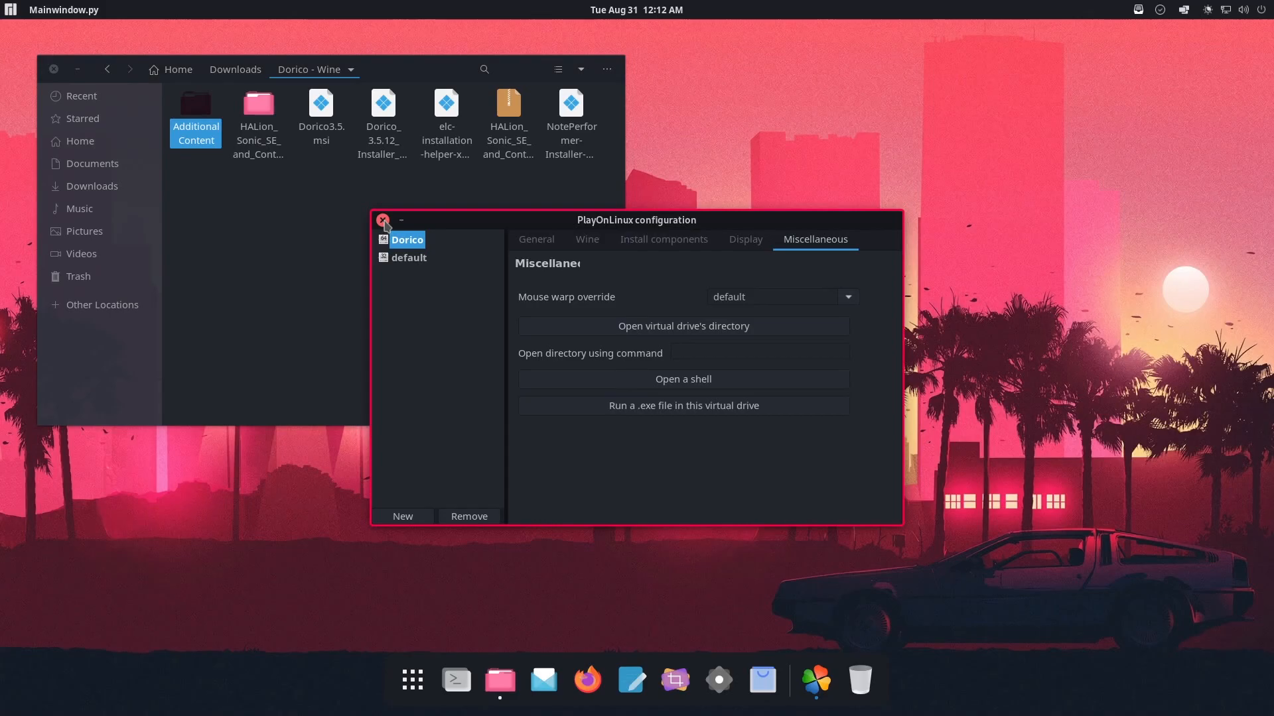
click(383, 220)
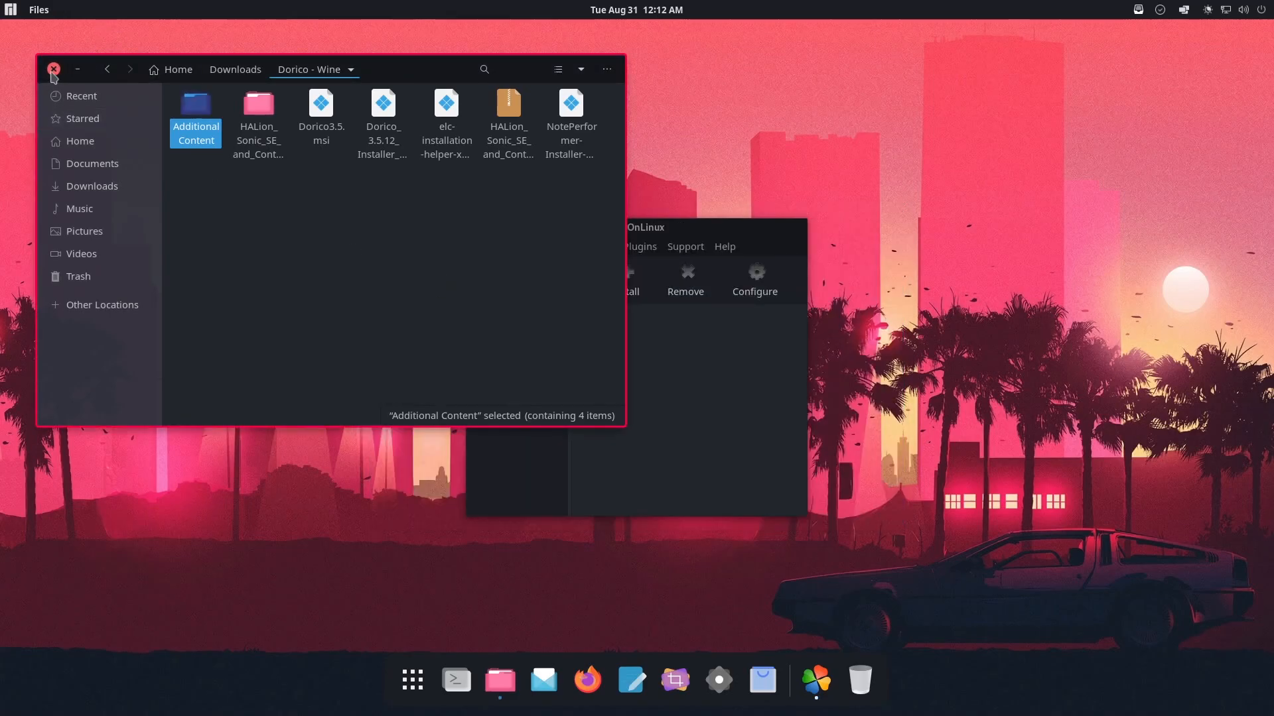
click(711, 398)
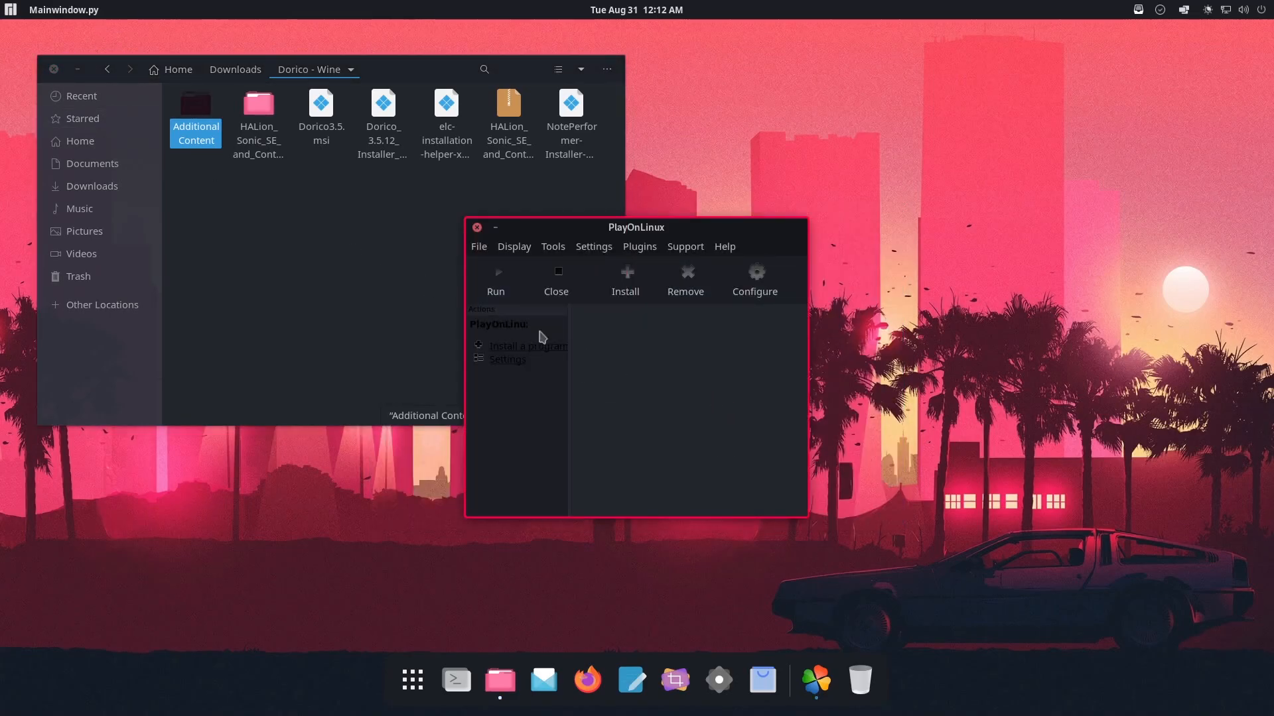
click(626, 282)
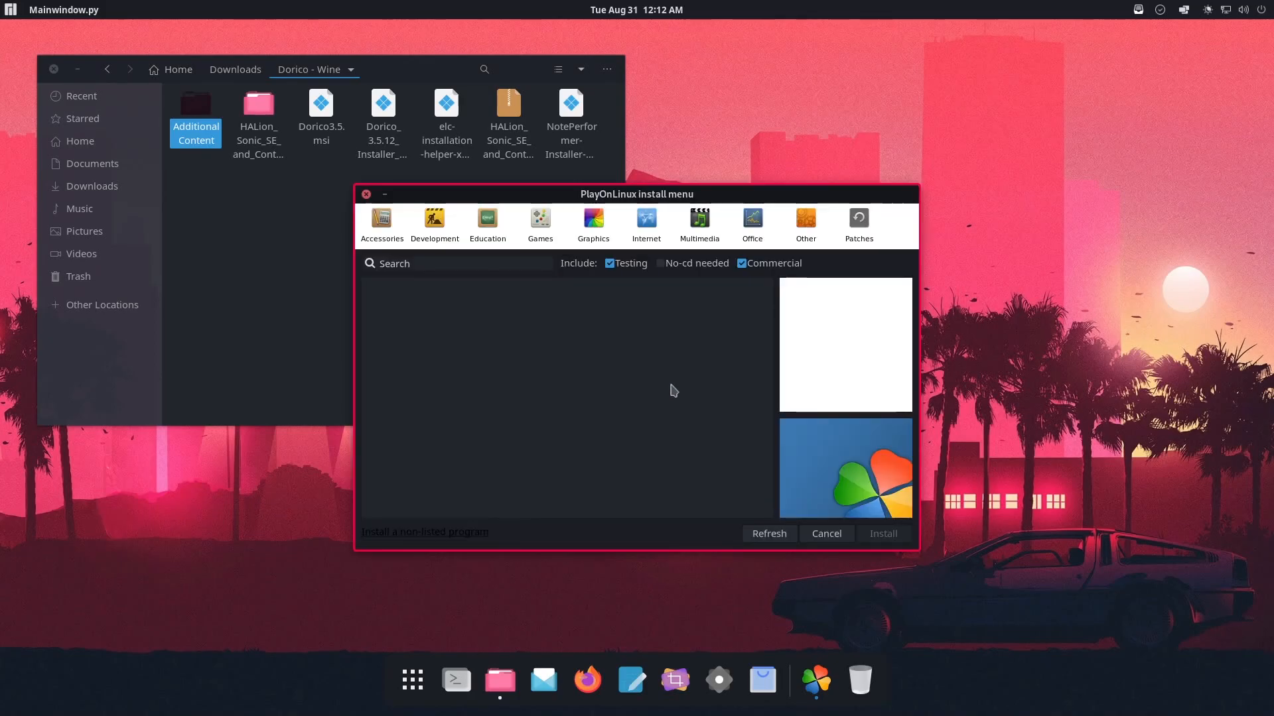
Step: Choose 'Install a non-listed program' to launch the manual installation wizard
click(432, 535)
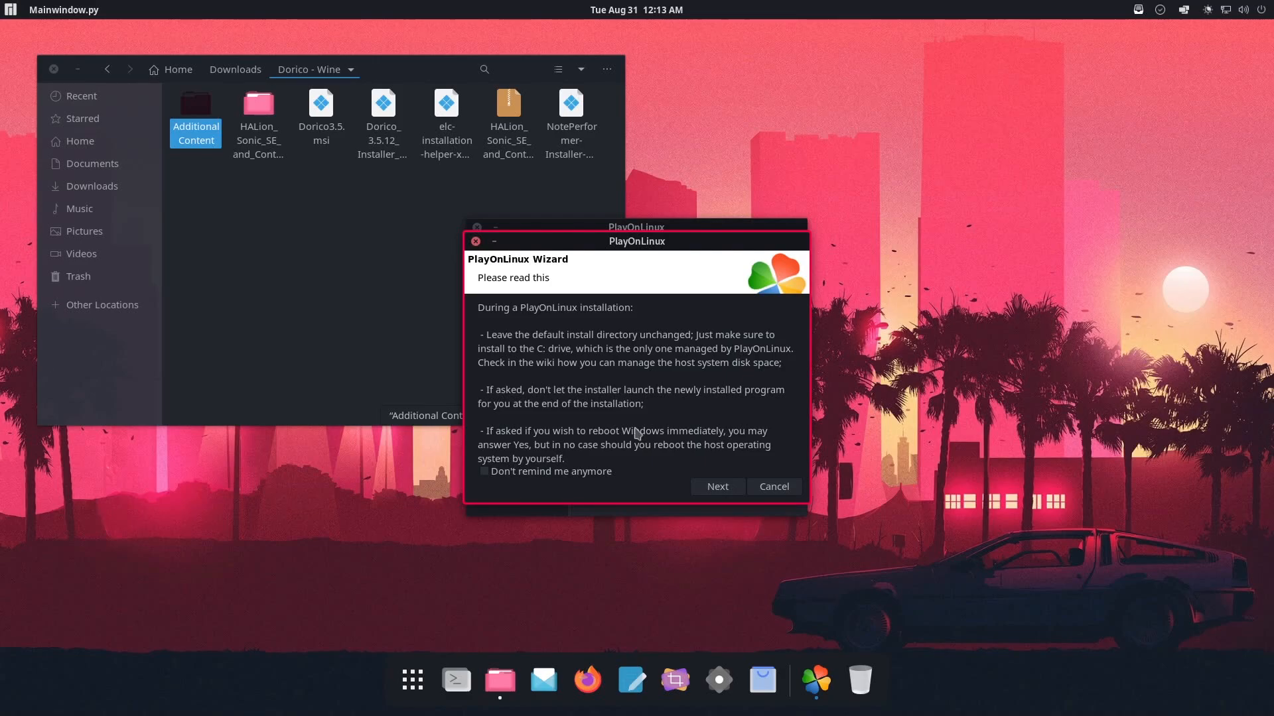
Step: Tick 'Don't remind me anymore' on the notes page and the WineHQ notice, advancing past both
click(485, 472)
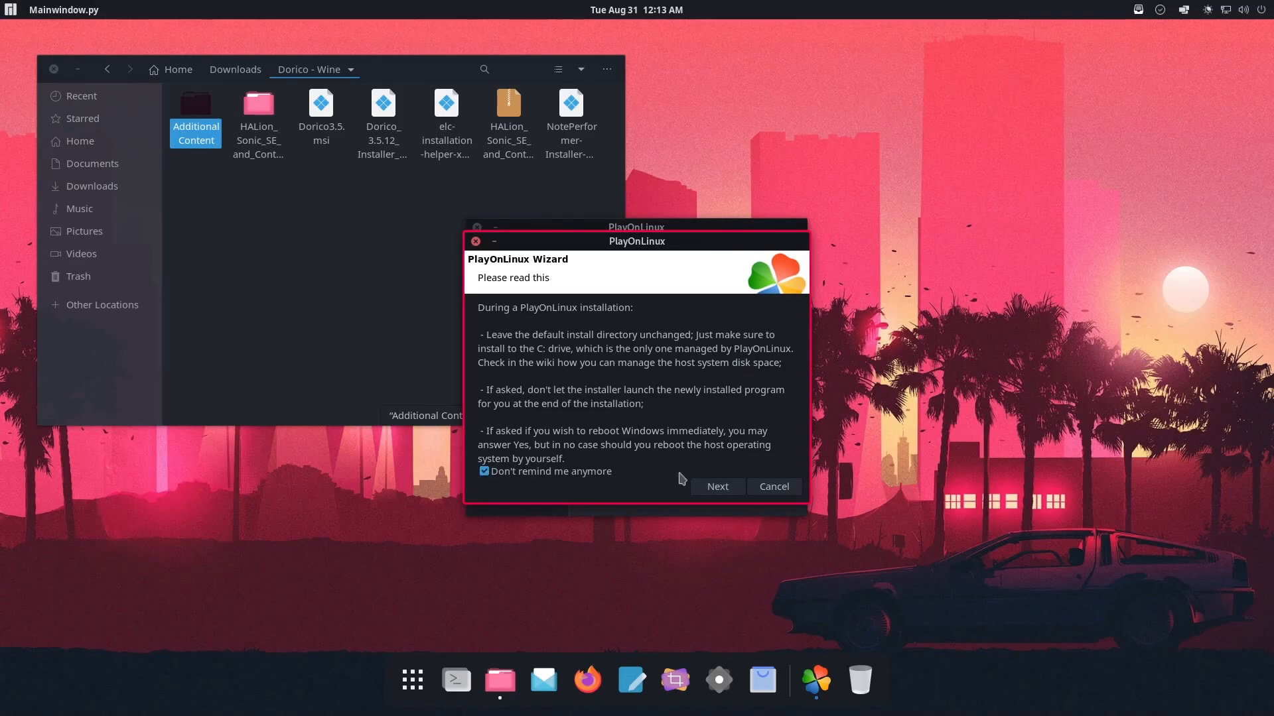
click(717, 494)
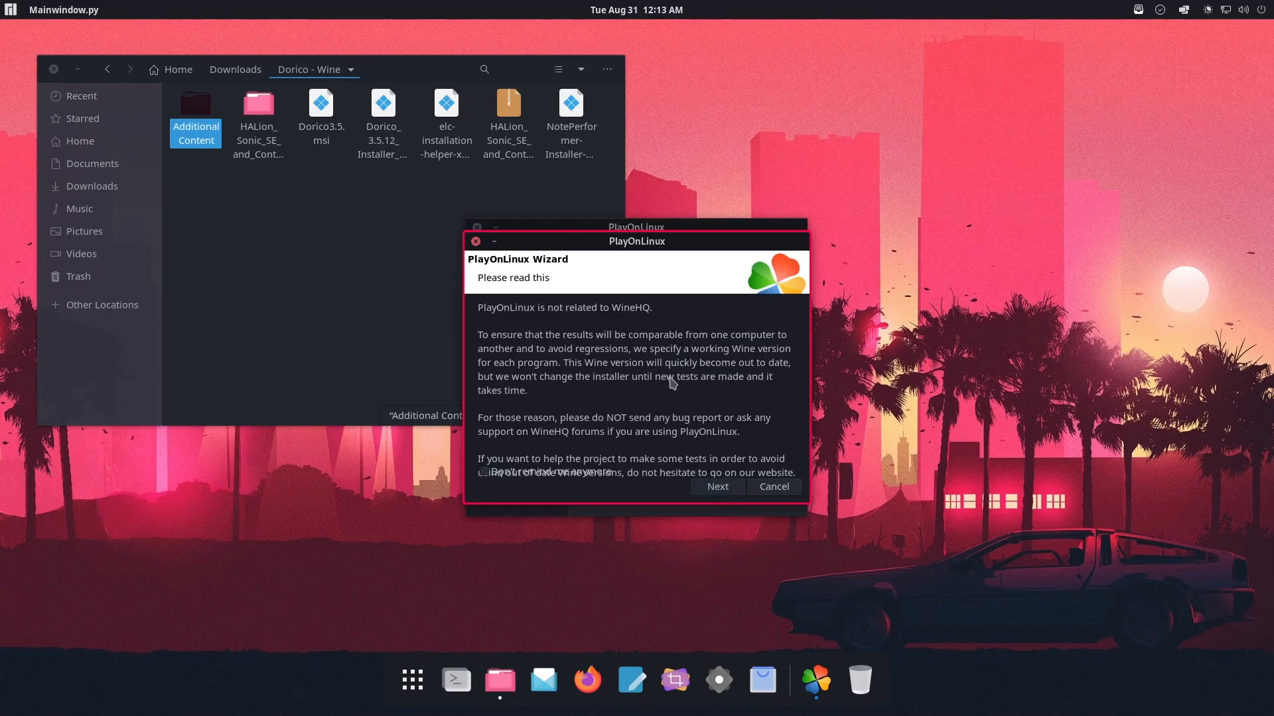
mouse_move(579, 505)
mouse_down()
mouse_move(579, 536)
mouse_move(579, 518)
mouse_up()
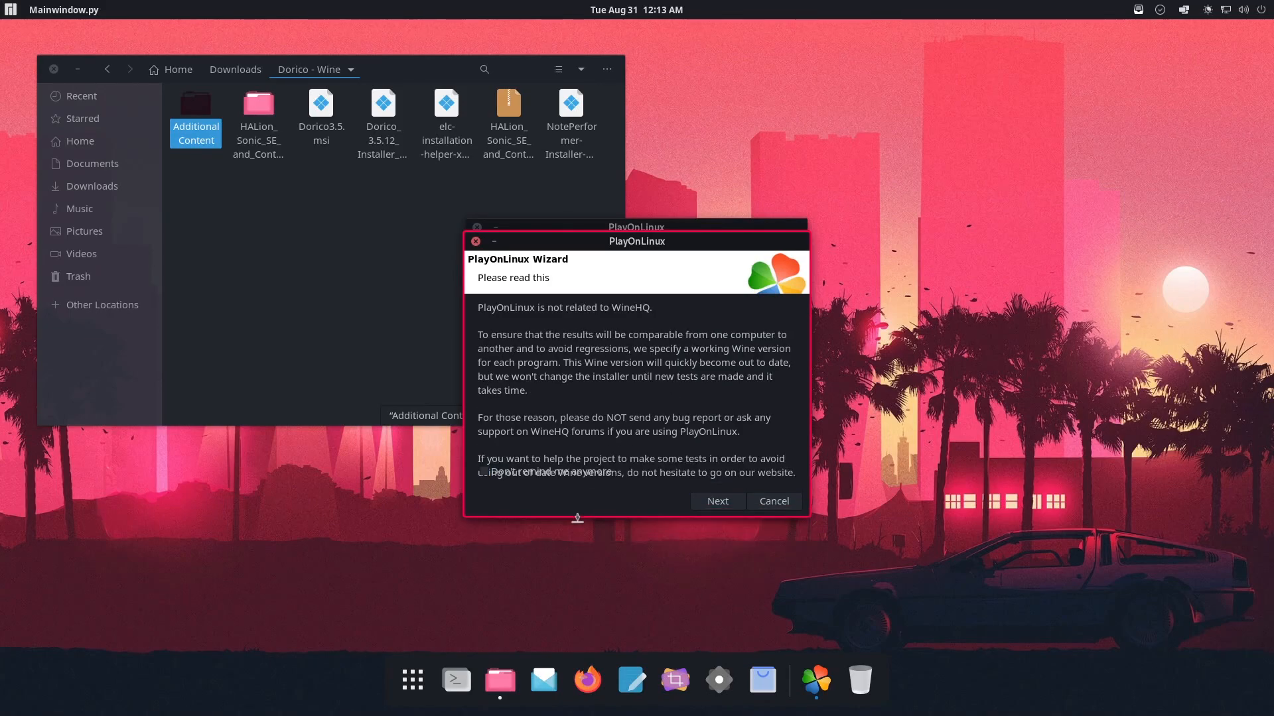
click(485, 473)
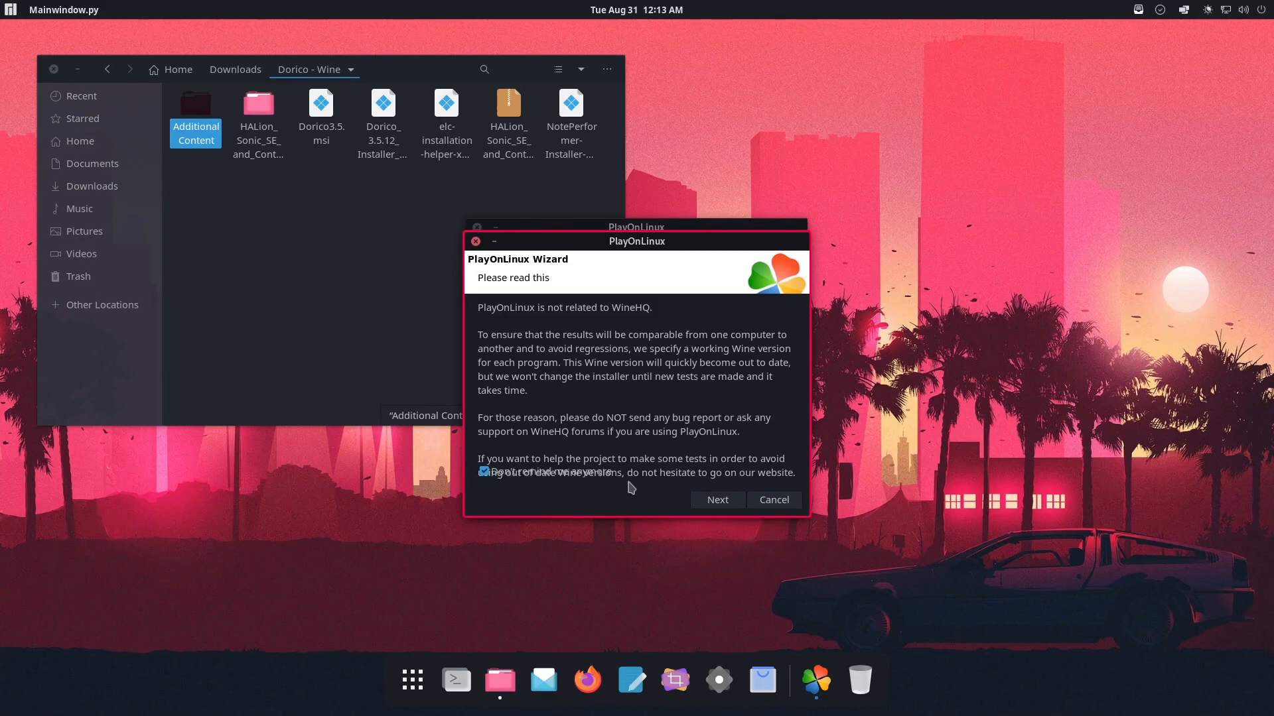
click(728, 508)
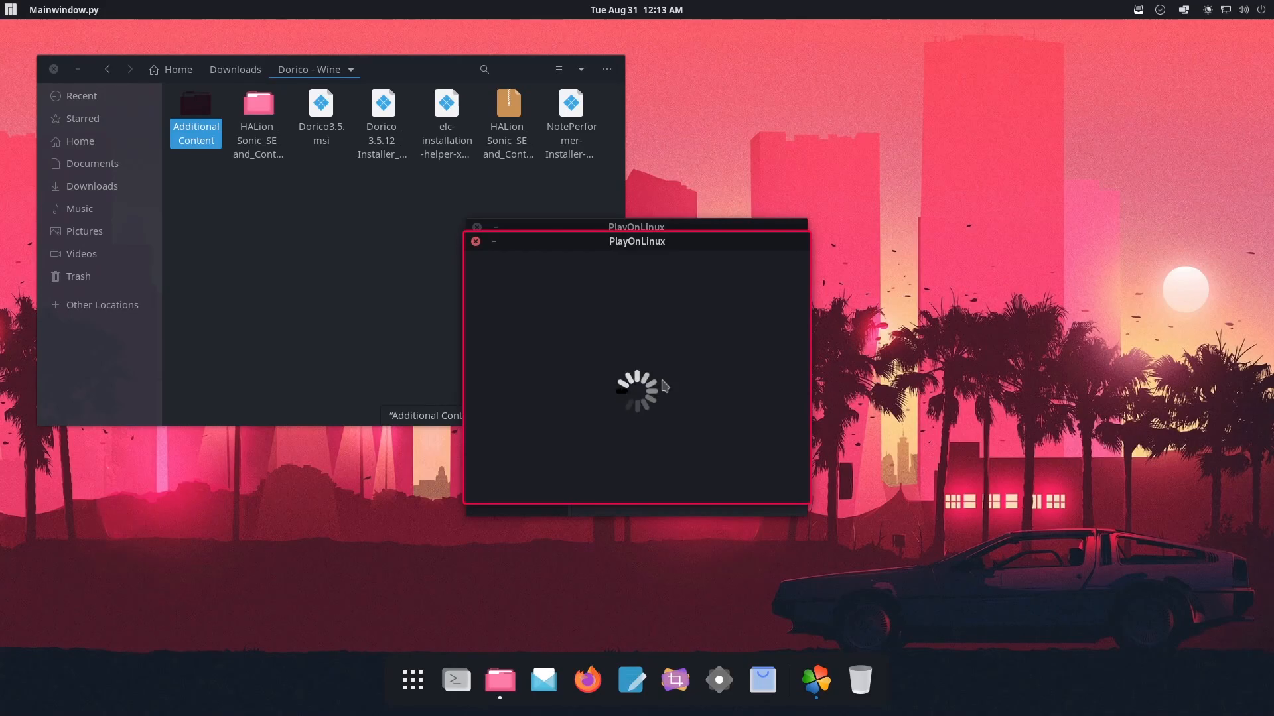
Step: Choose 'Edit or update an existing application' and select the Dorico virtual drive
click(717, 488)
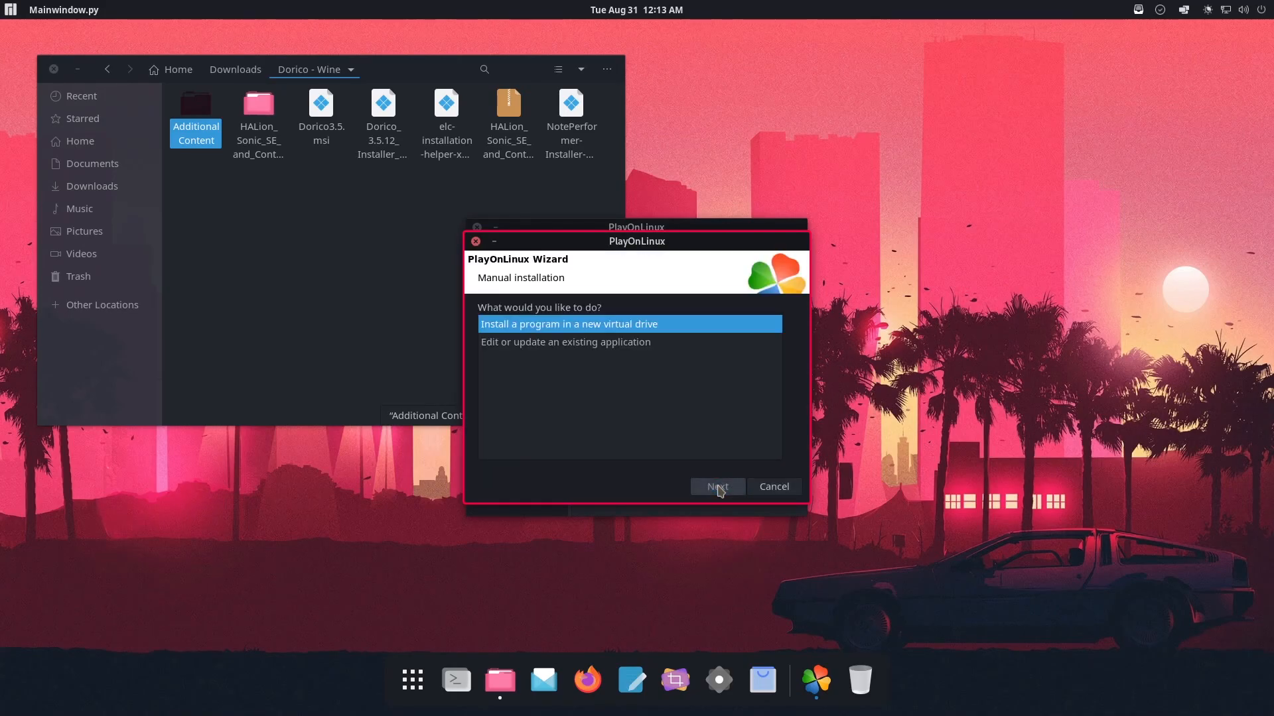
click(577, 343)
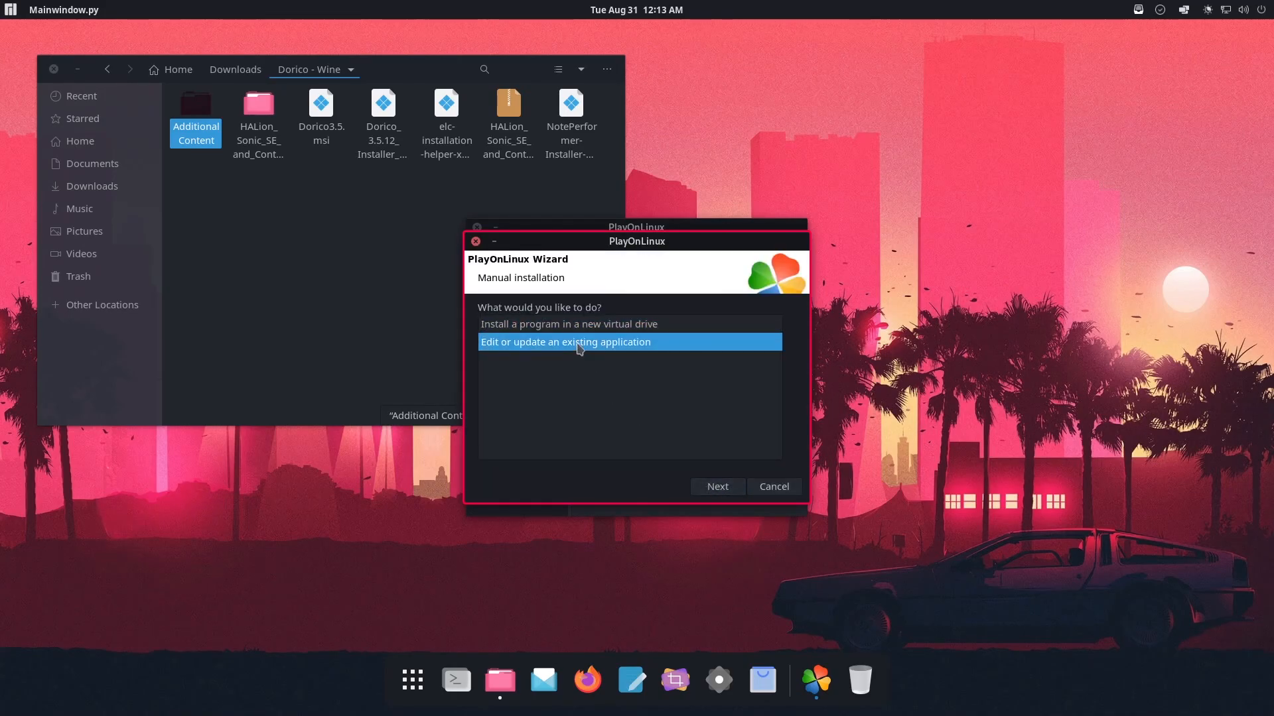
click(717, 488)
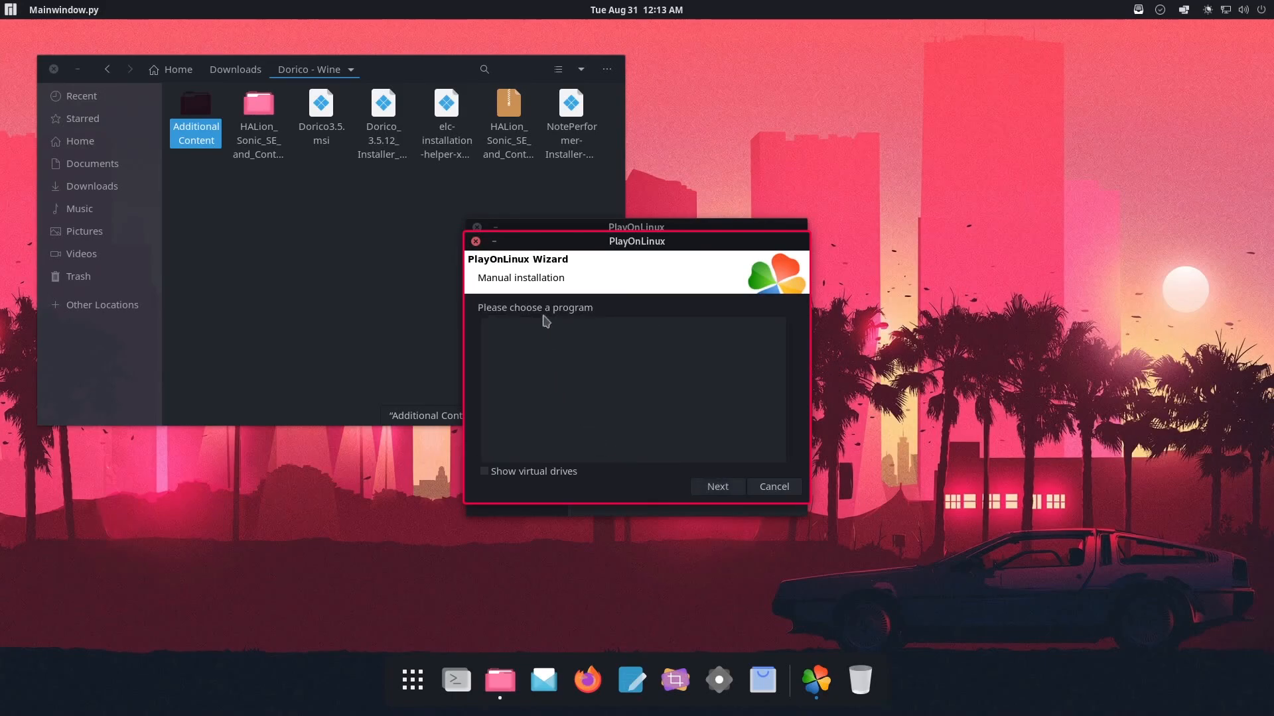
click(511, 471)
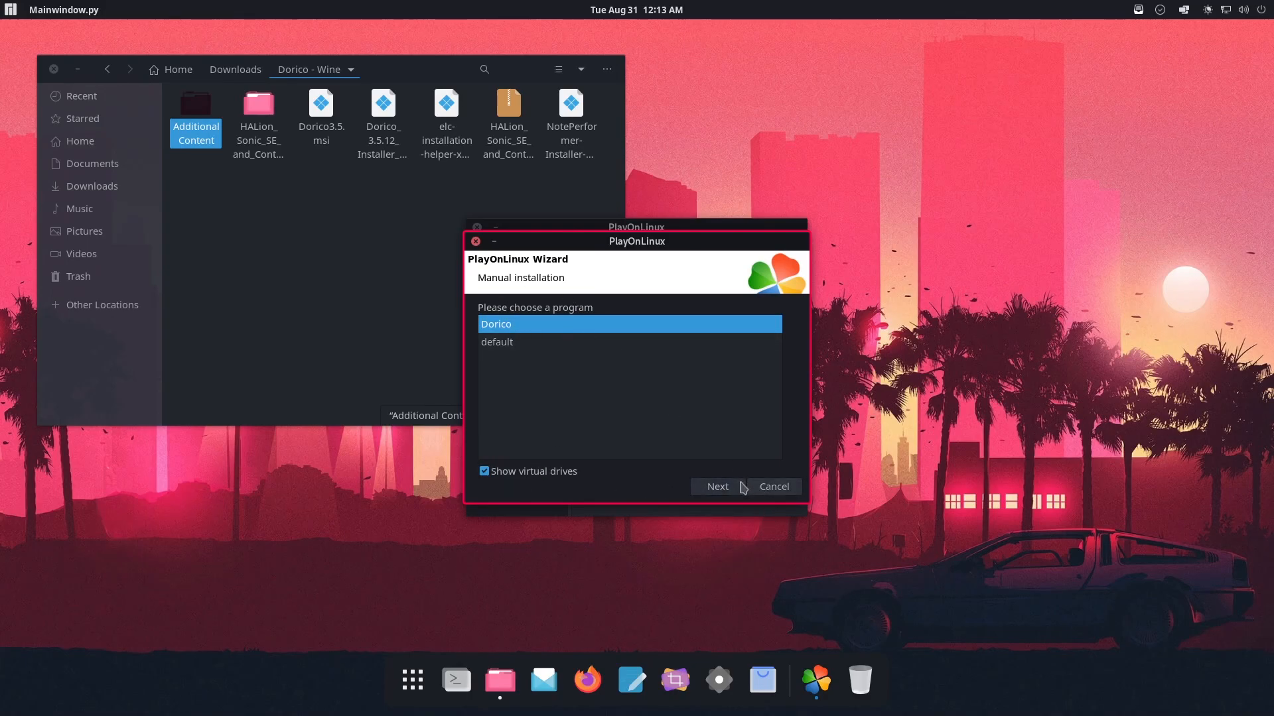
click(716, 491)
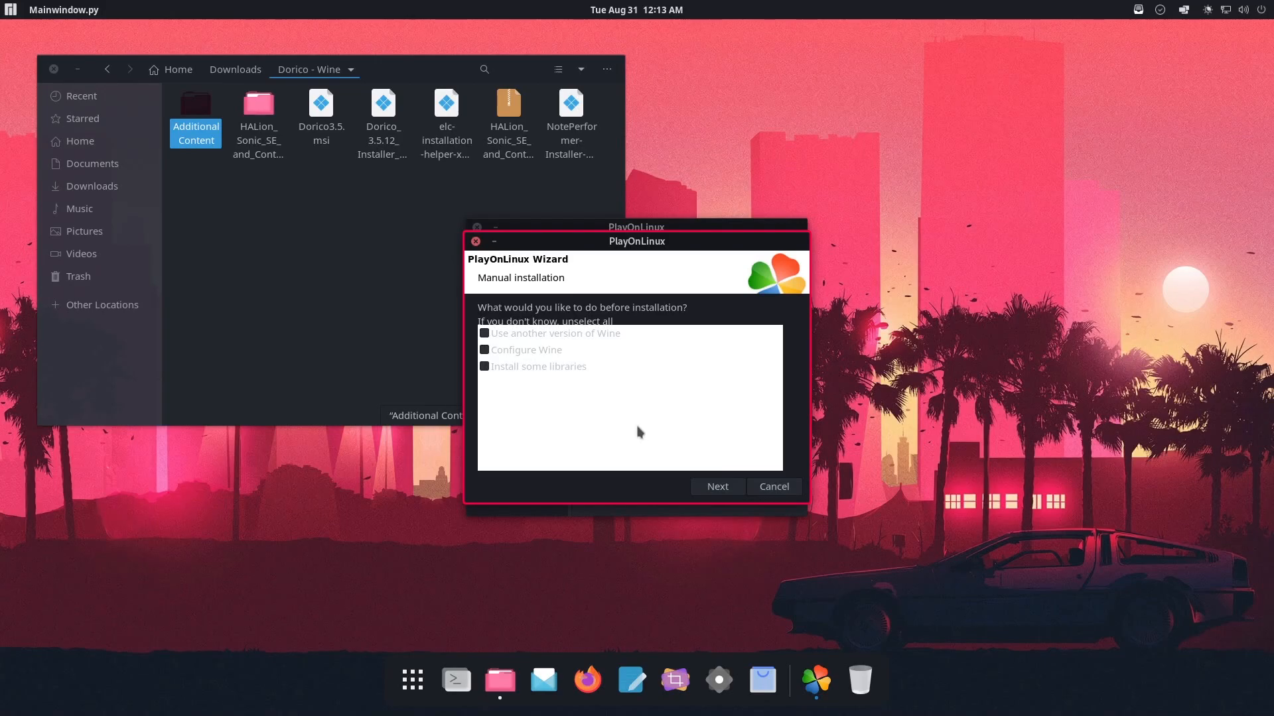
Step: Tick 'Install some libraries' and select '64 bits windows installation'
click(508, 370)
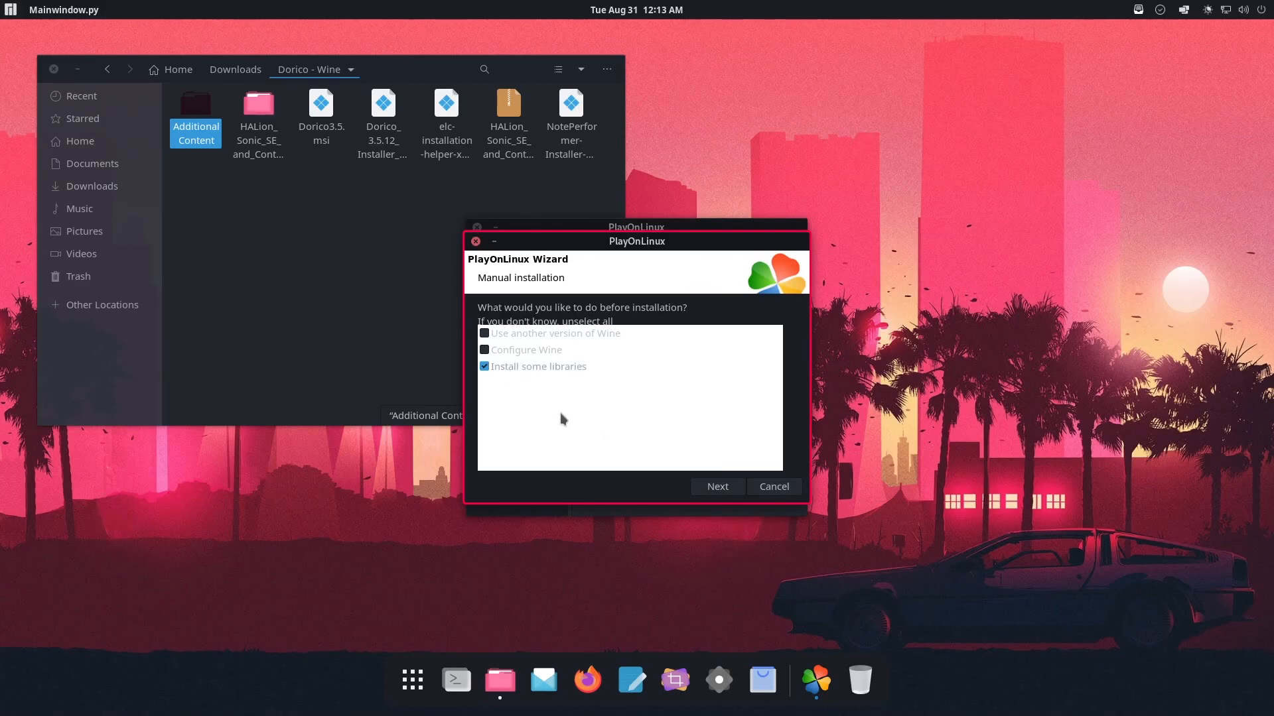
click(722, 492)
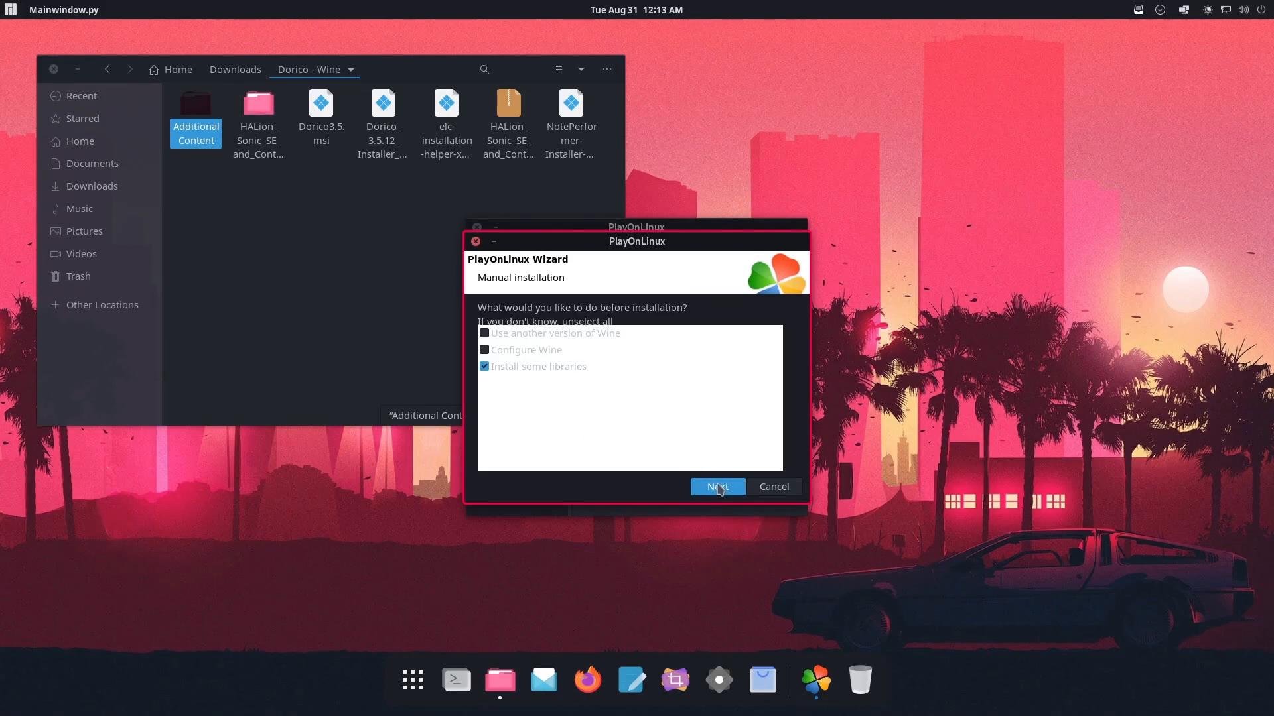
click(543, 343)
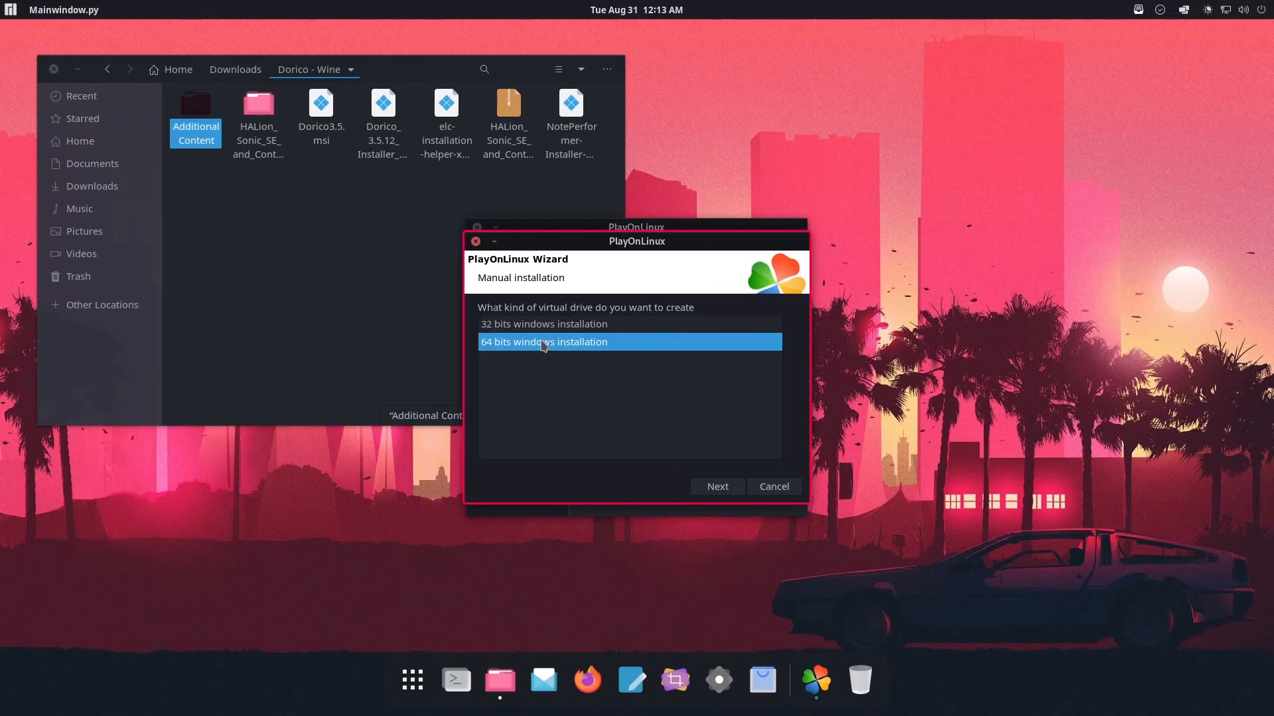
Step: Confirm the 64-bit drive and tick POL_Install_corefonts in the library list
click(721, 487)
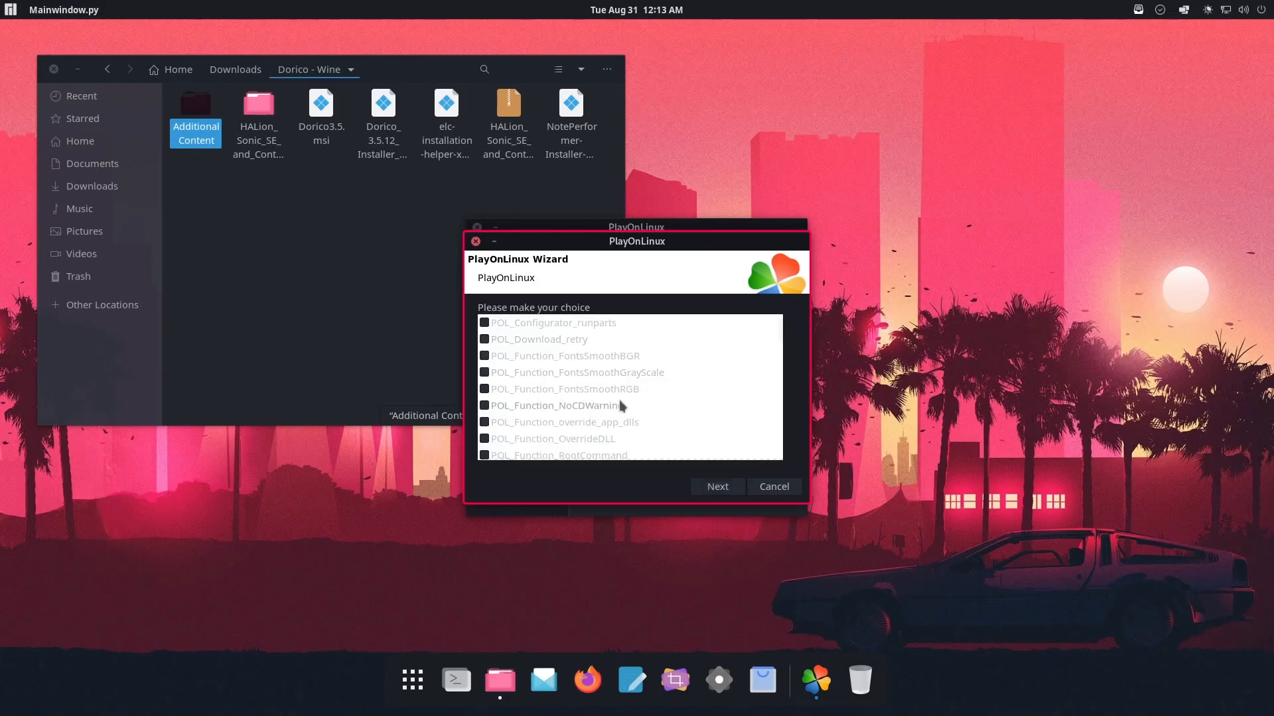
scroll(780, 344, down, 5)
mouse_move(780, 343)
mouse_down()
mouse_move(770, 367)
mouse_move(767, 341)
mouse_up()
scroll(680, 383, down, 4)
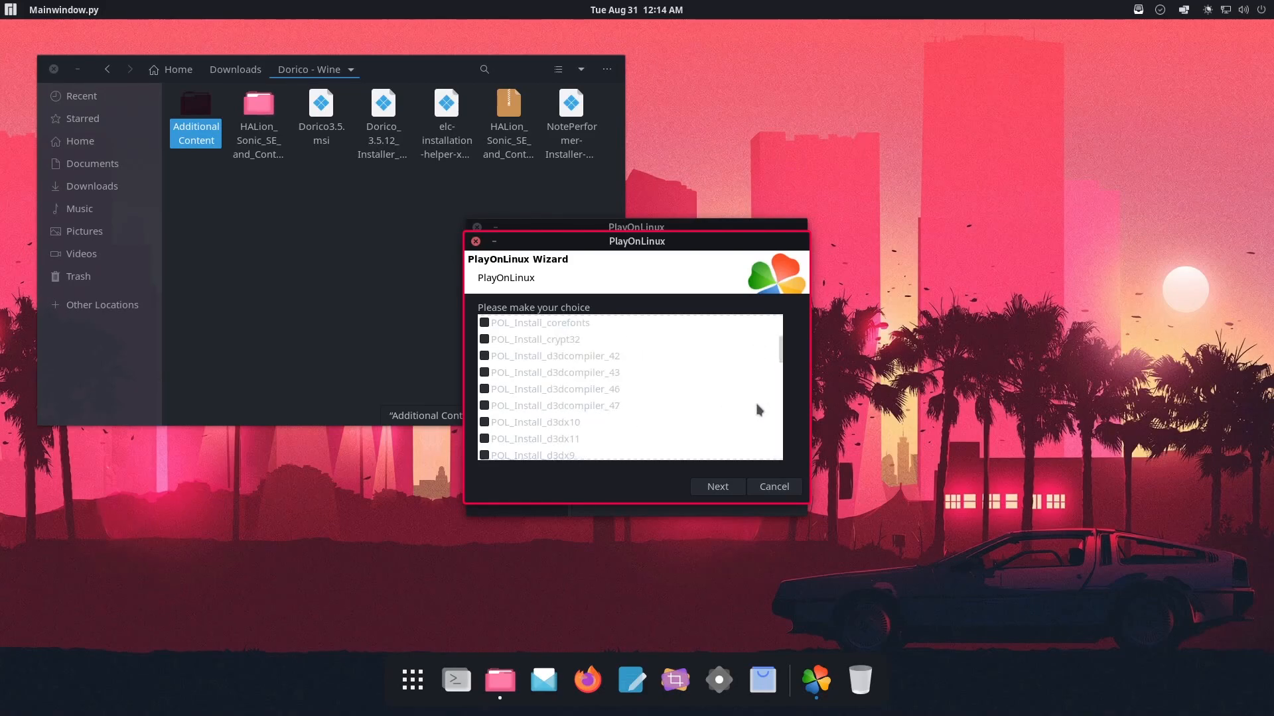
click(484, 323)
Step: Tick POL_Install_FontsSmoothRGB and POL_Install_vcrun2019, then start installing the libraries
drag(781, 352, 781, 355)
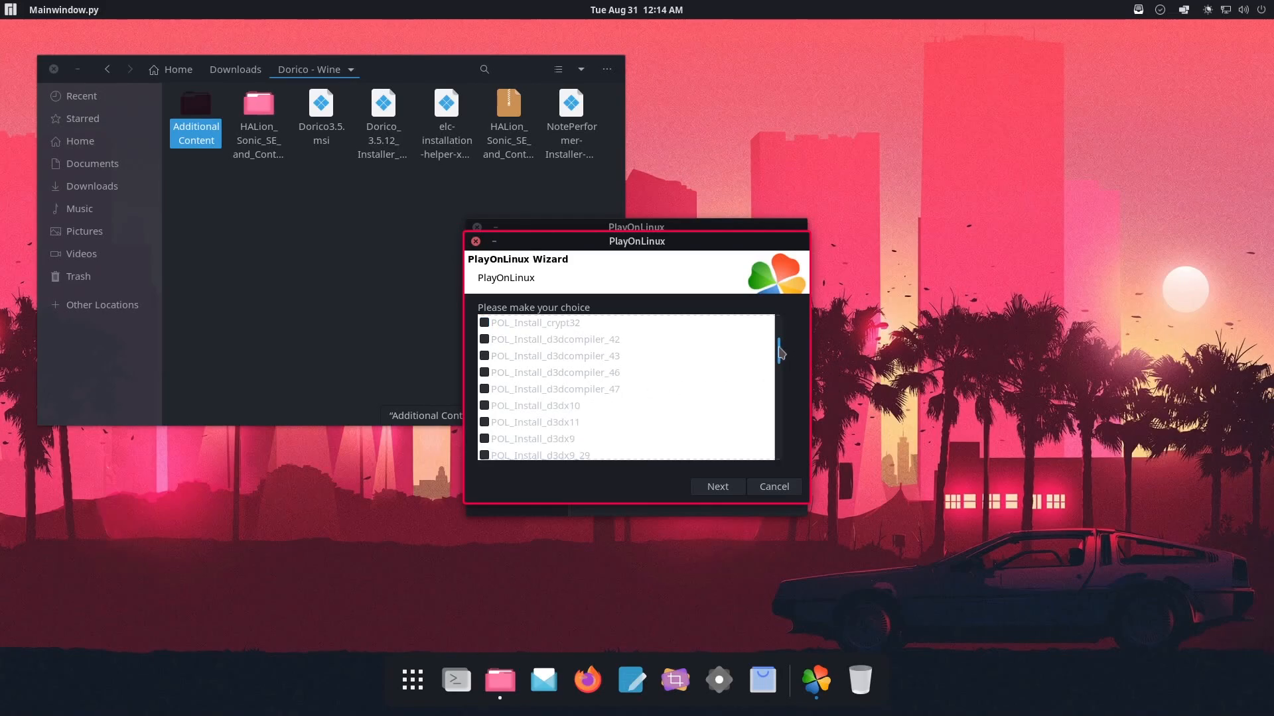
scroll(781, 354, down, 5)
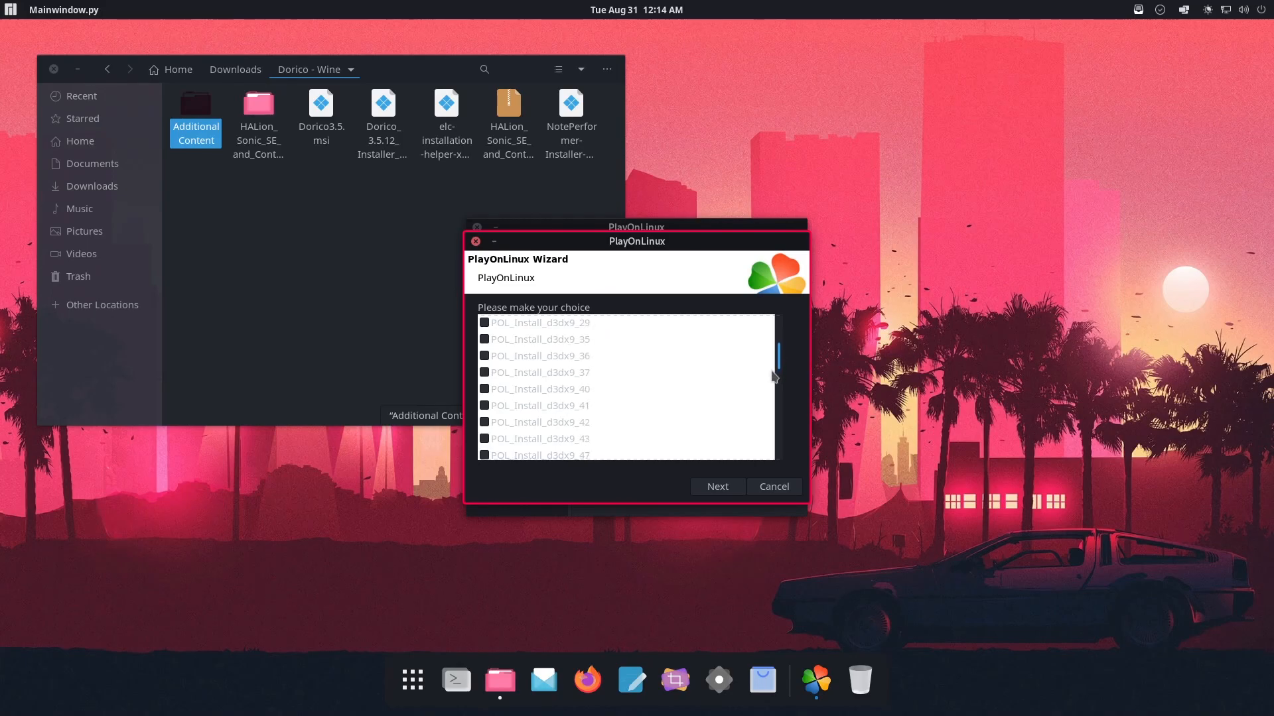
scroll(771, 381, down, 3)
scroll(766, 388, down, 5)
scroll(762, 420, down, 4)
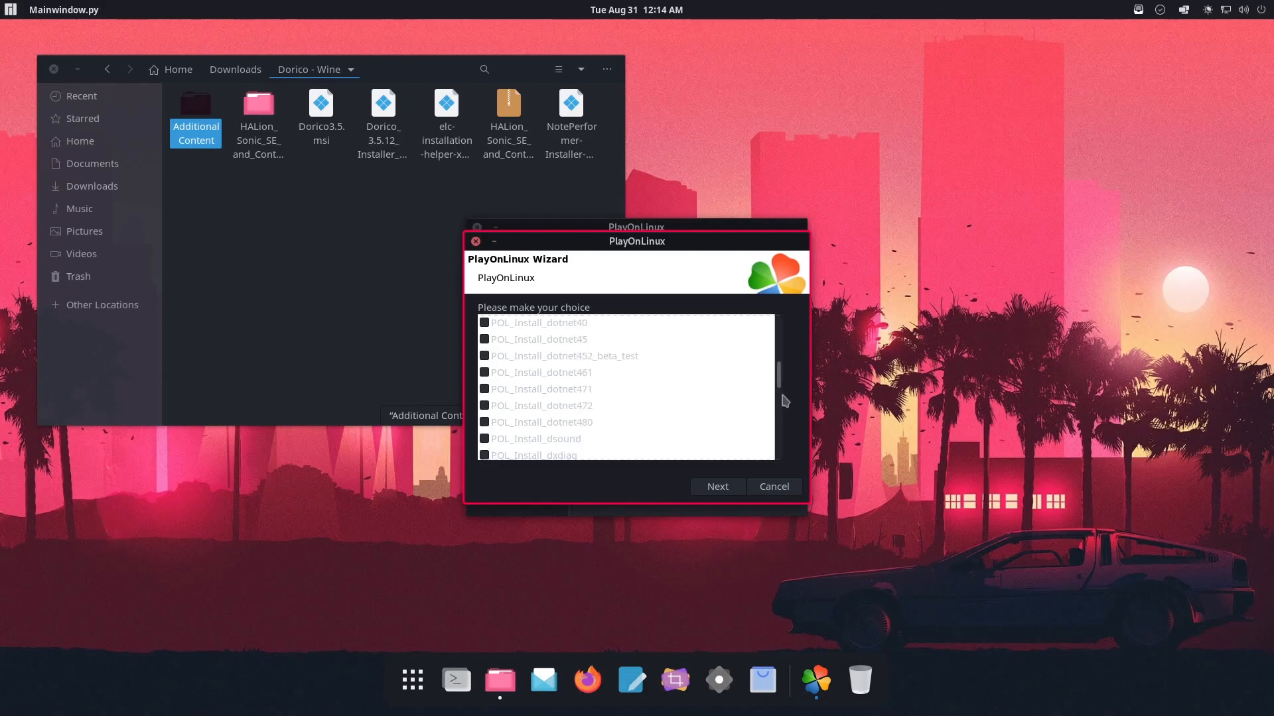
mouse_move(778, 375)
mouse_down()
mouse_move(776, 402)
mouse_move(772, 392)
mouse_up()
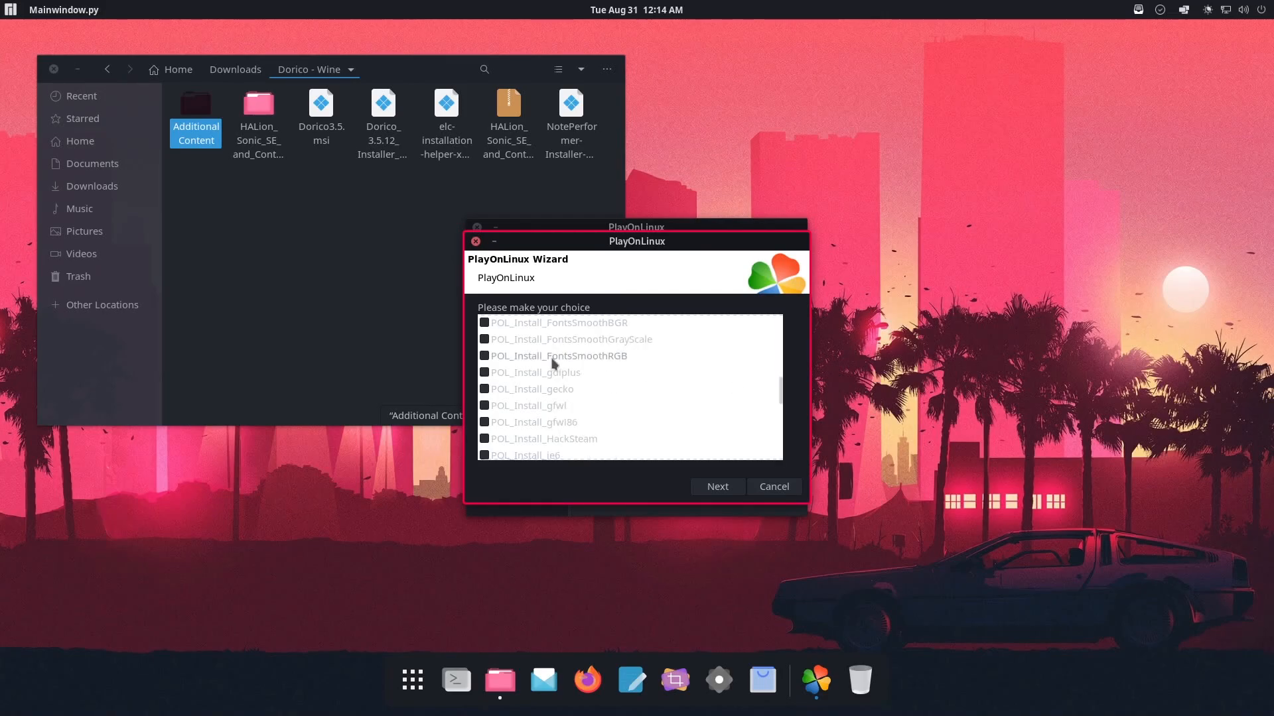
click(484, 356)
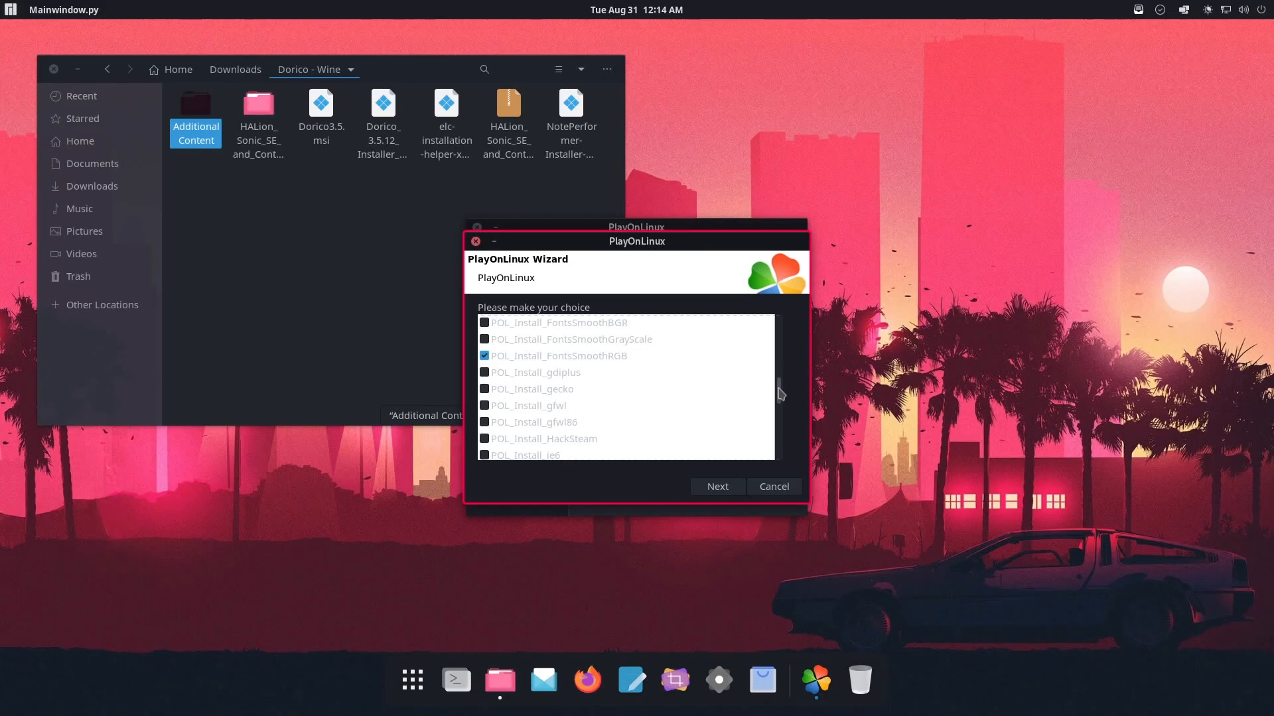
drag(779, 394, 785, 431)
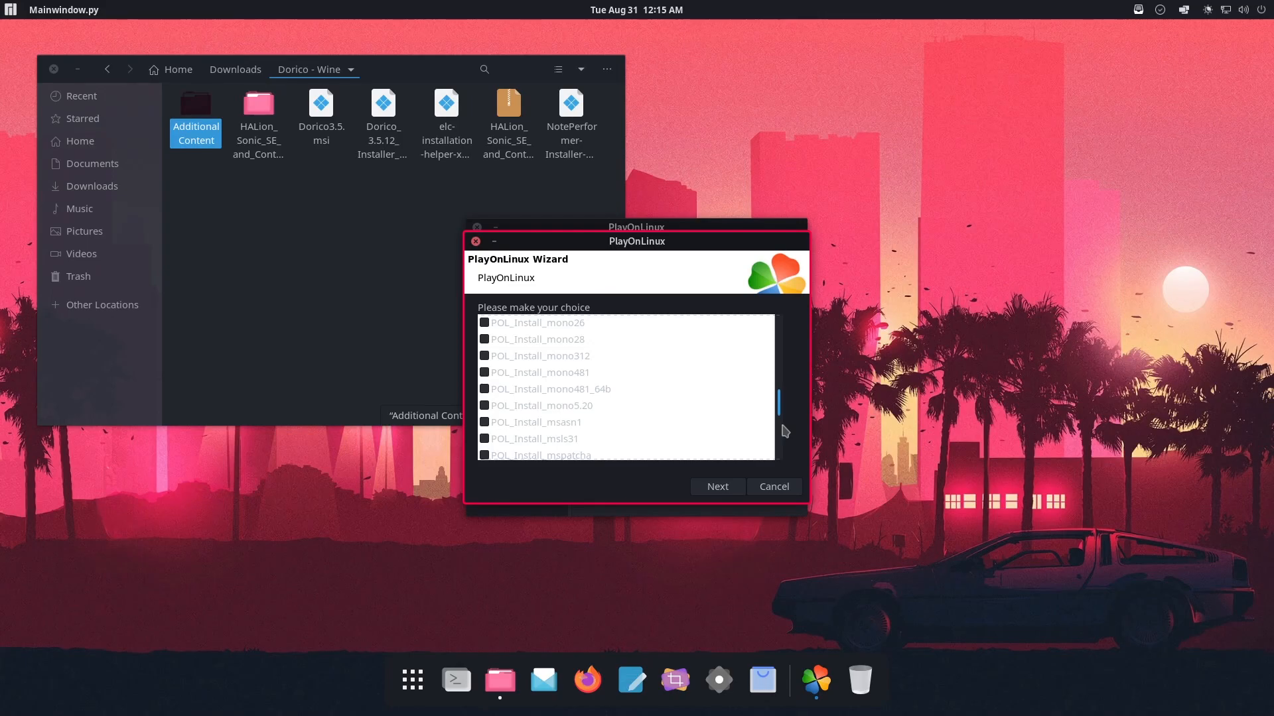
mouse_move(785, 432)
mouse_down()
mouse_move(779, 409)
mouse_move(778, 422)
mouse_up()
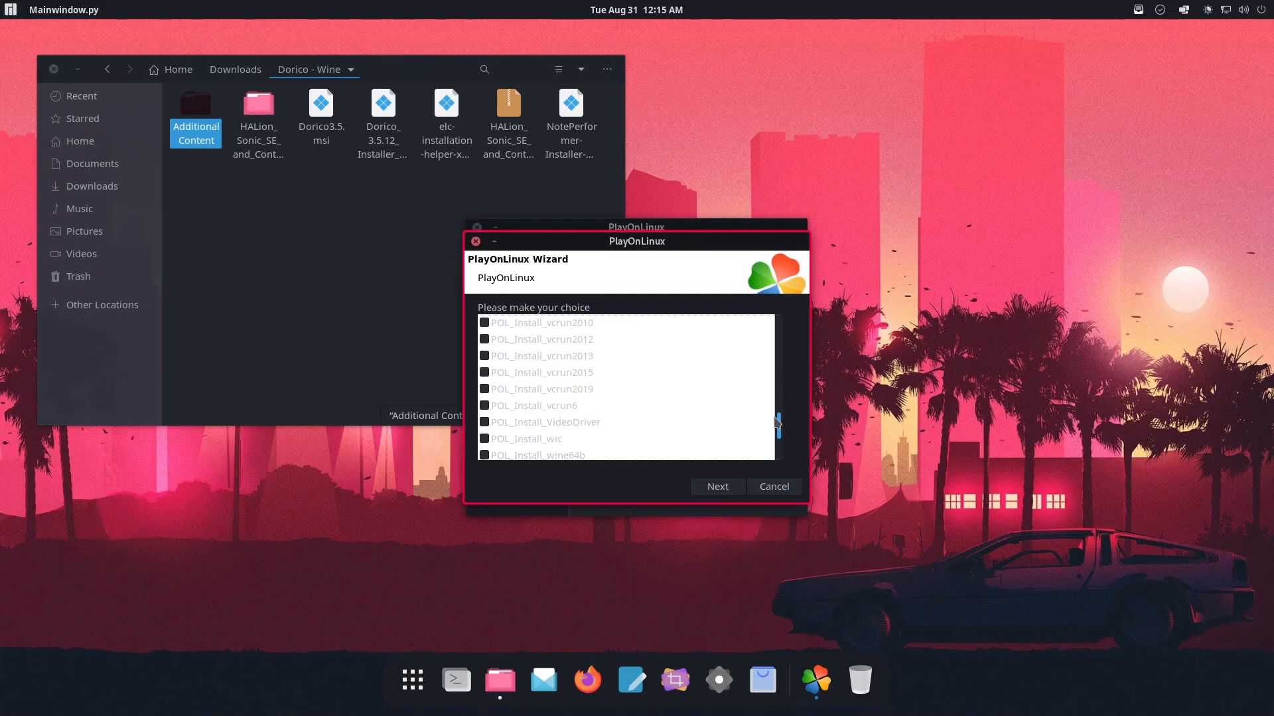
click(484, 389)
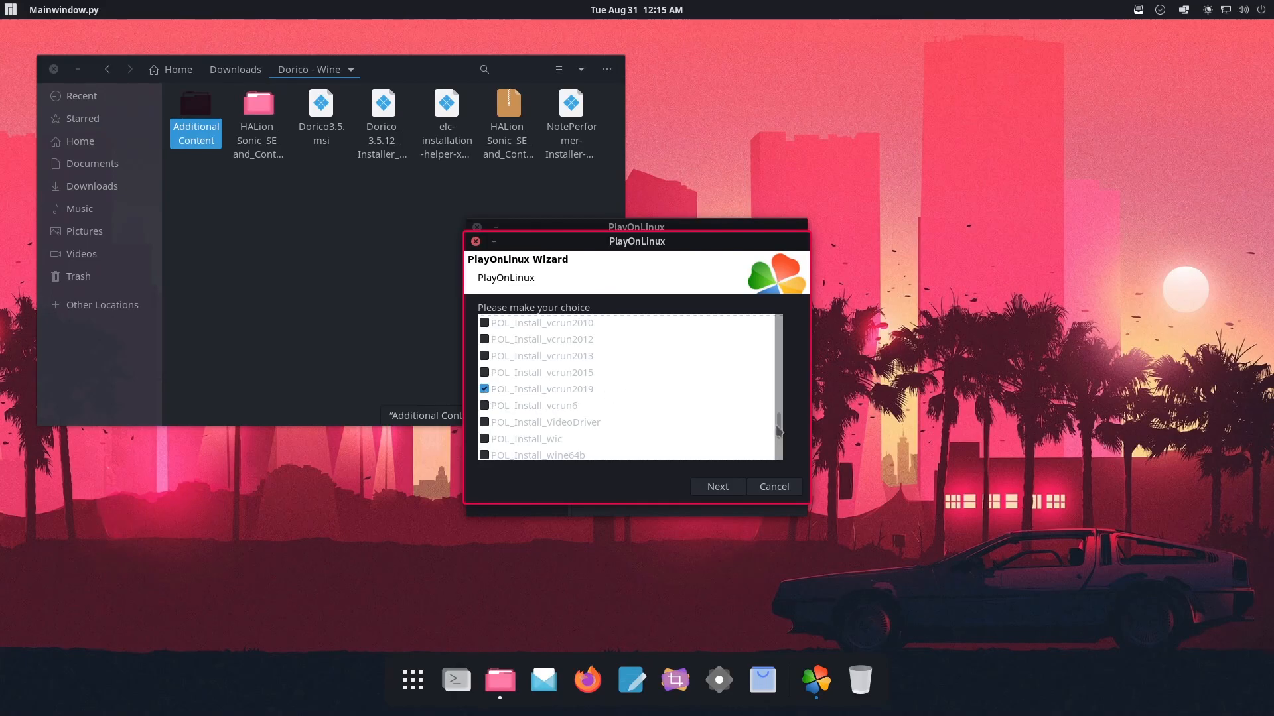
click(726, 487)
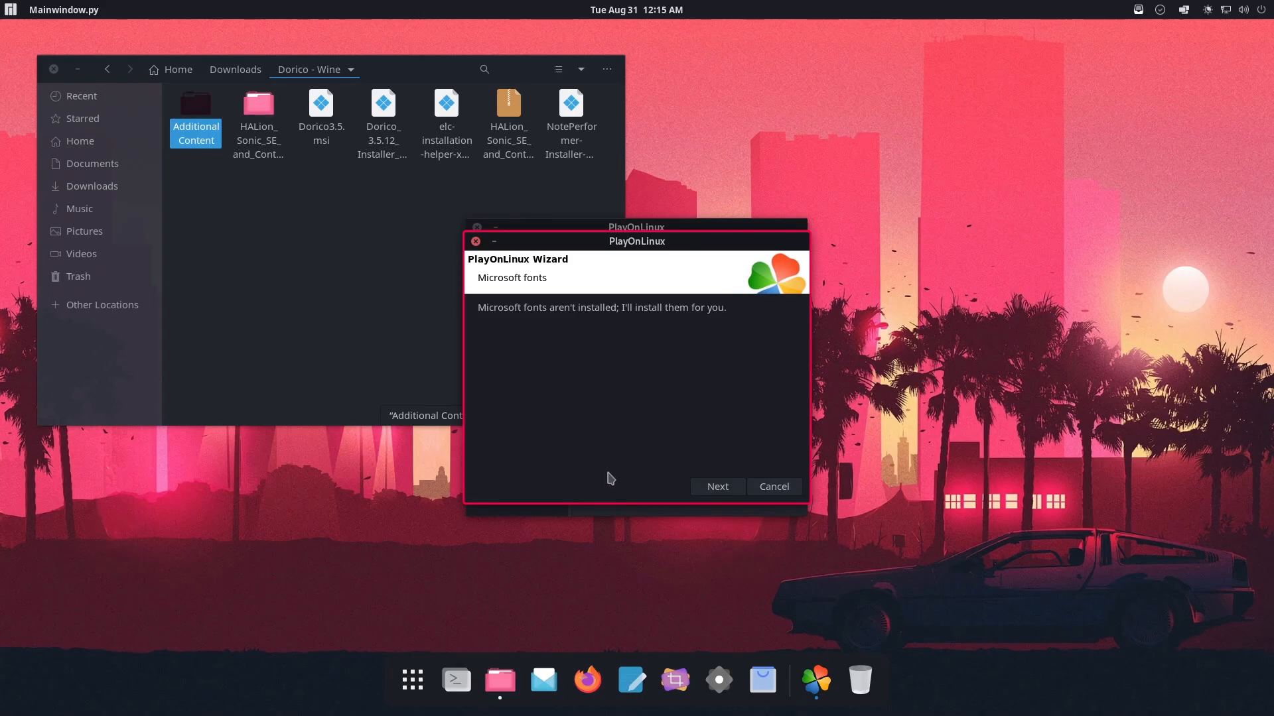
Step: Accept the Microsoft fonts licence with 'I Agree' and start the font download
click(715, 494)
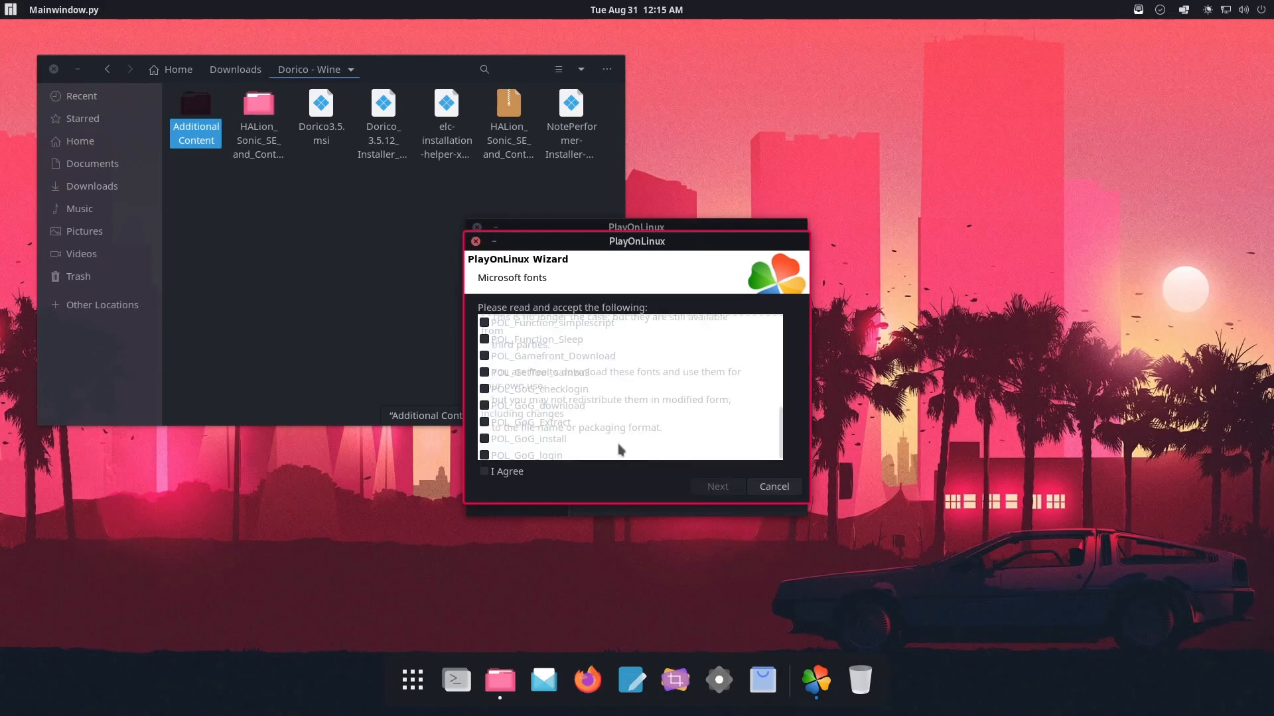
click(499, 474)
drag(779, 426, 780, 312)
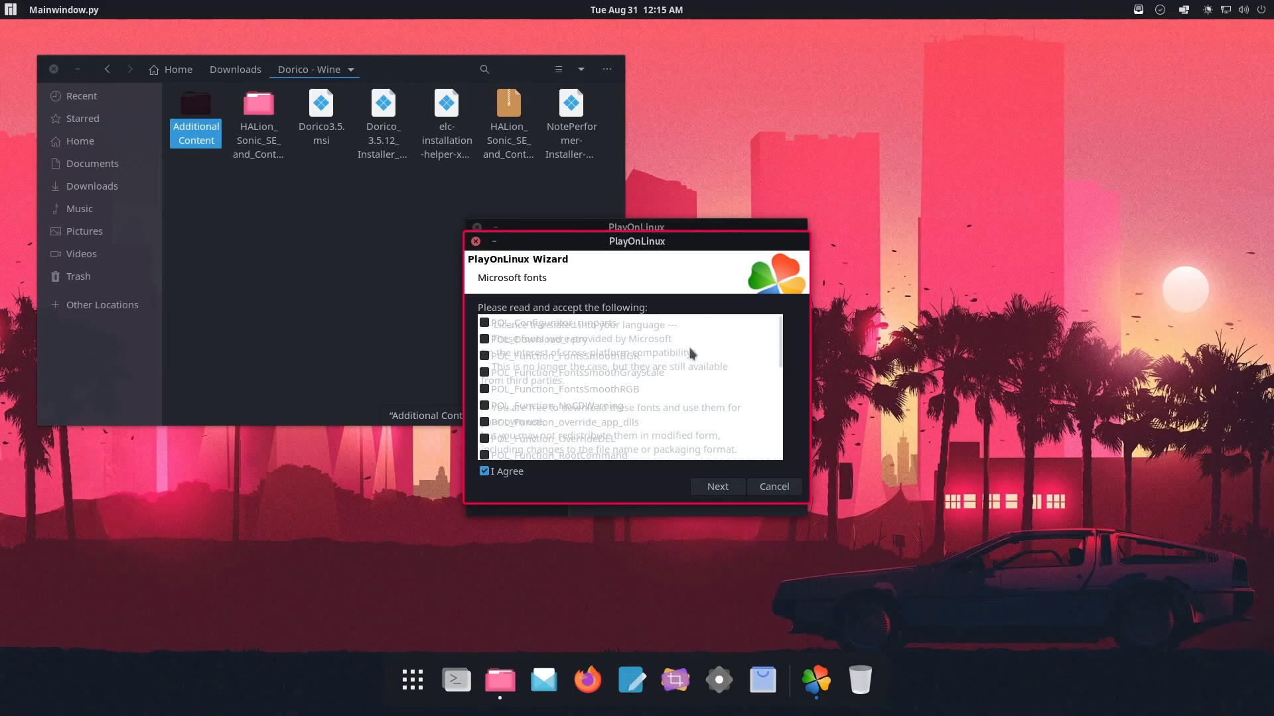
click(719, 484)
click(718, 485)
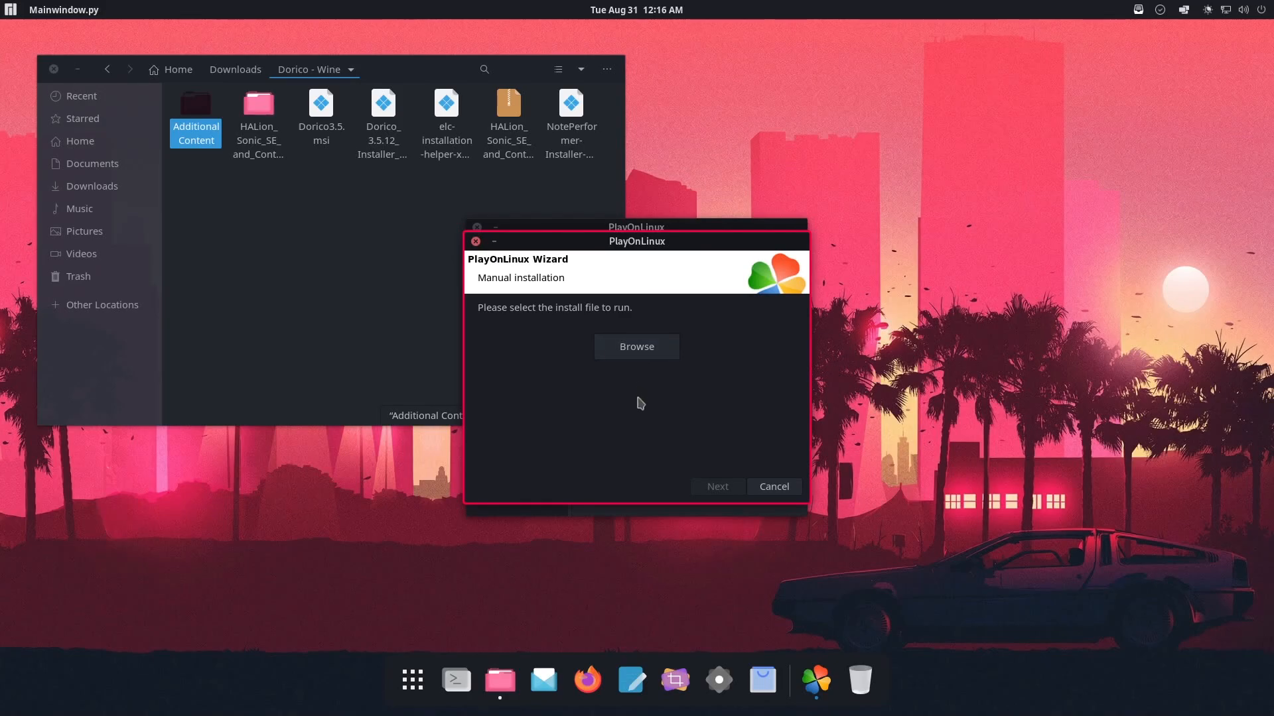
Step: Select Dorico3.5.msi from Downloads/Dorico - Wine as the install file and start the installation
click(645, 352)
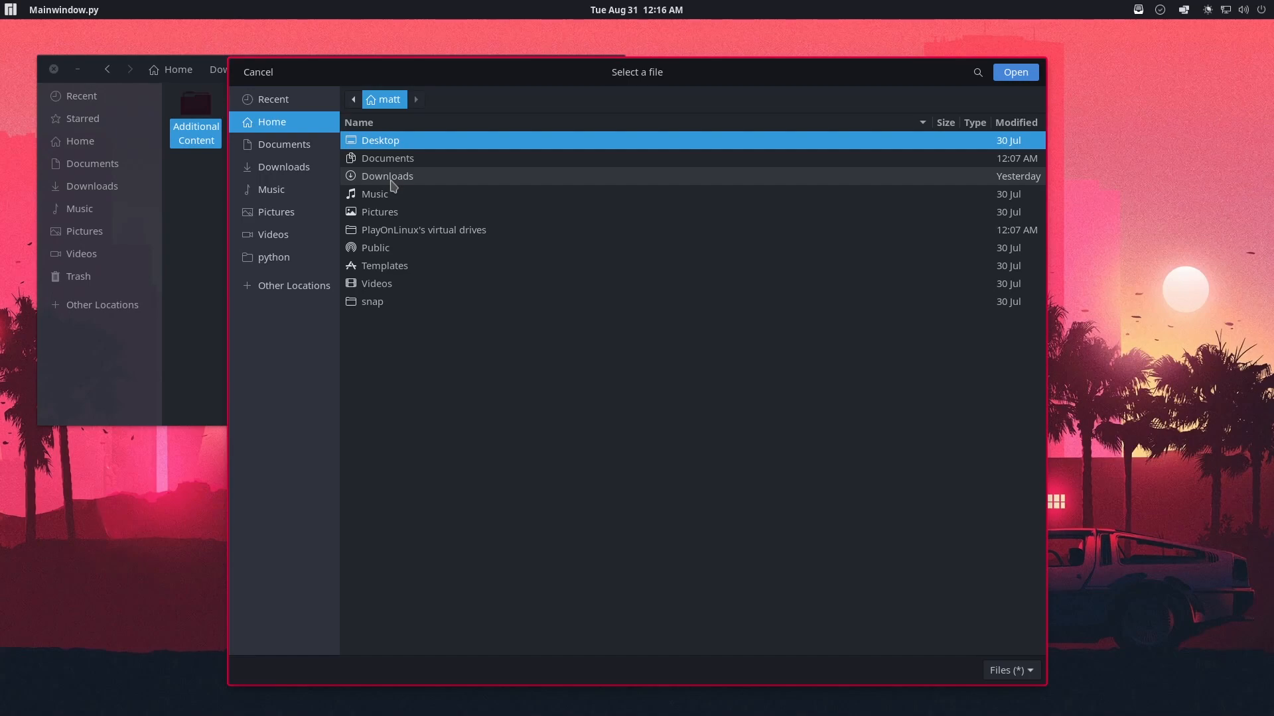
click(392, 178)
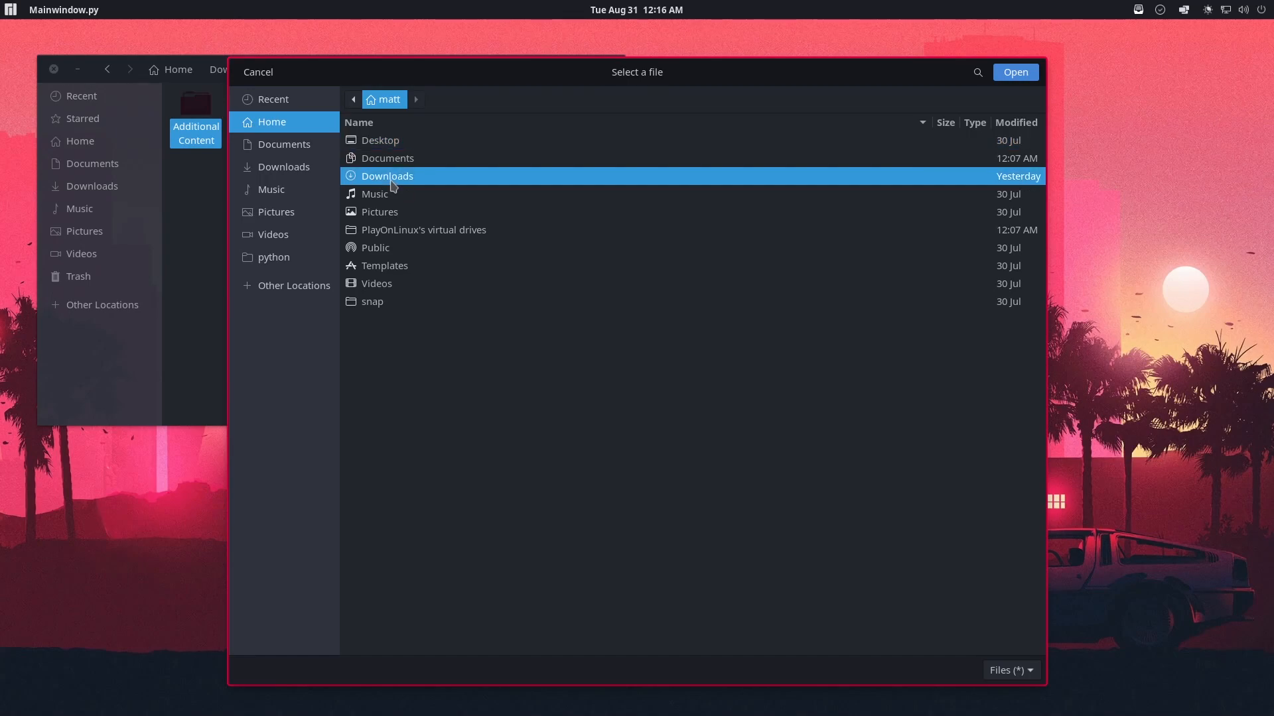
double_click(391, 177)
double_click(397, 141)
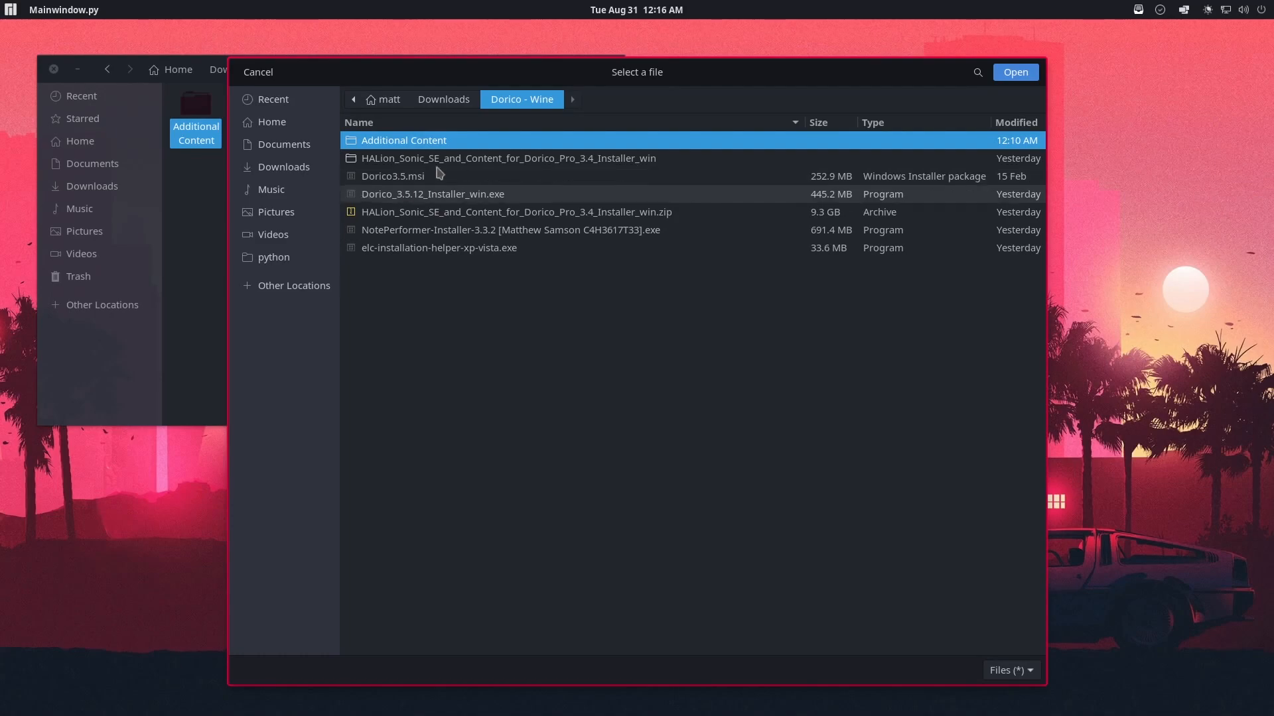
click(414, 177)
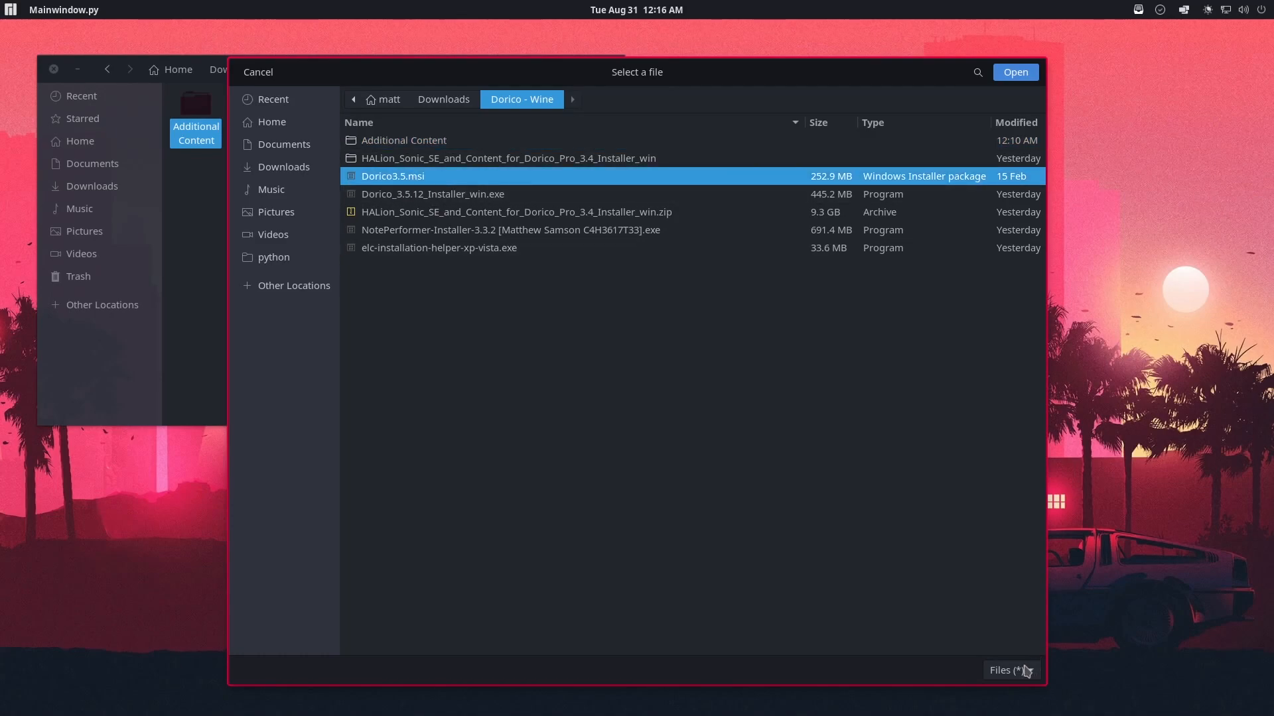
click(1014, 74)
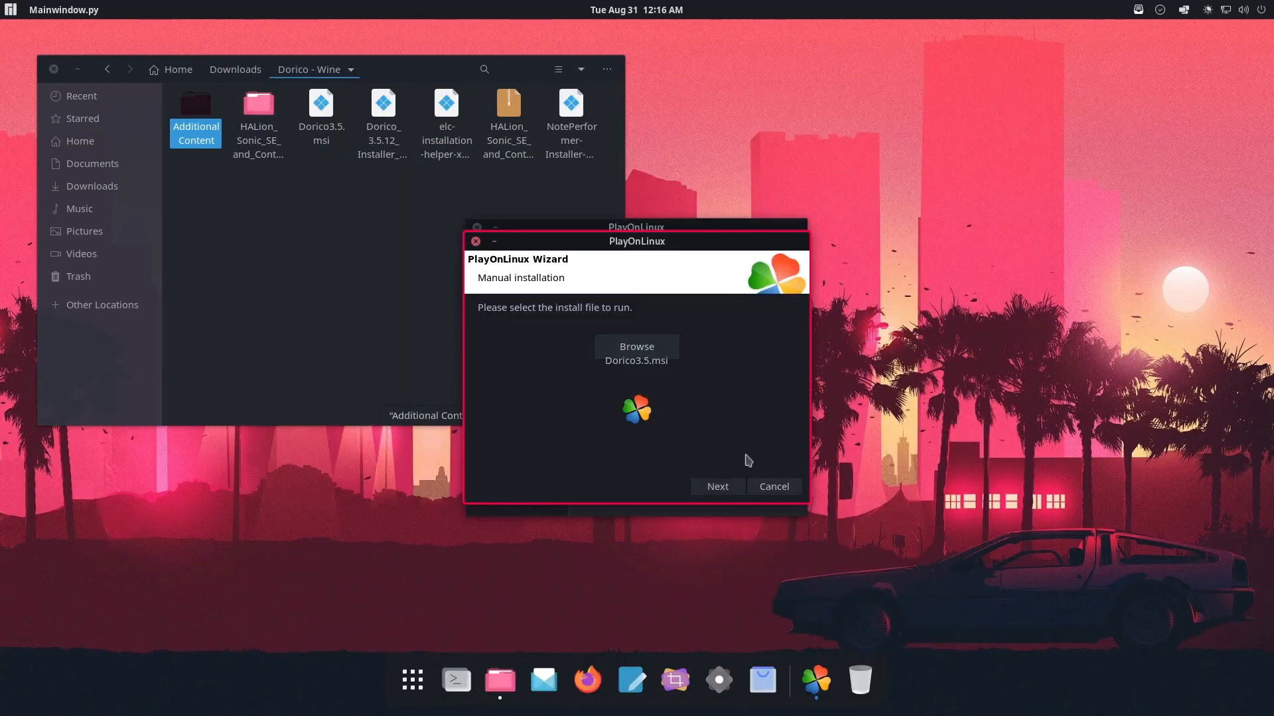
click(706, 496)
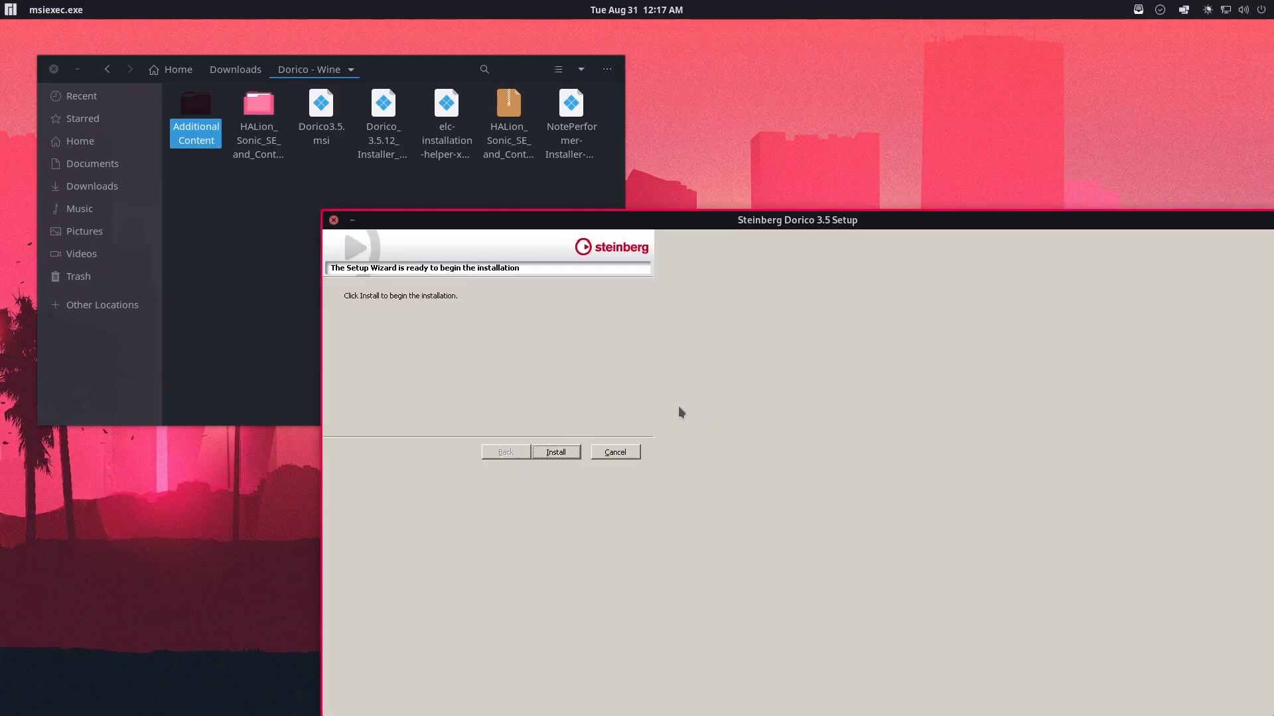
Step: Accept the Dorico 3.5 licence and install it to the default location, minimising Files afterwards
drag(642, 215, 520, 117)
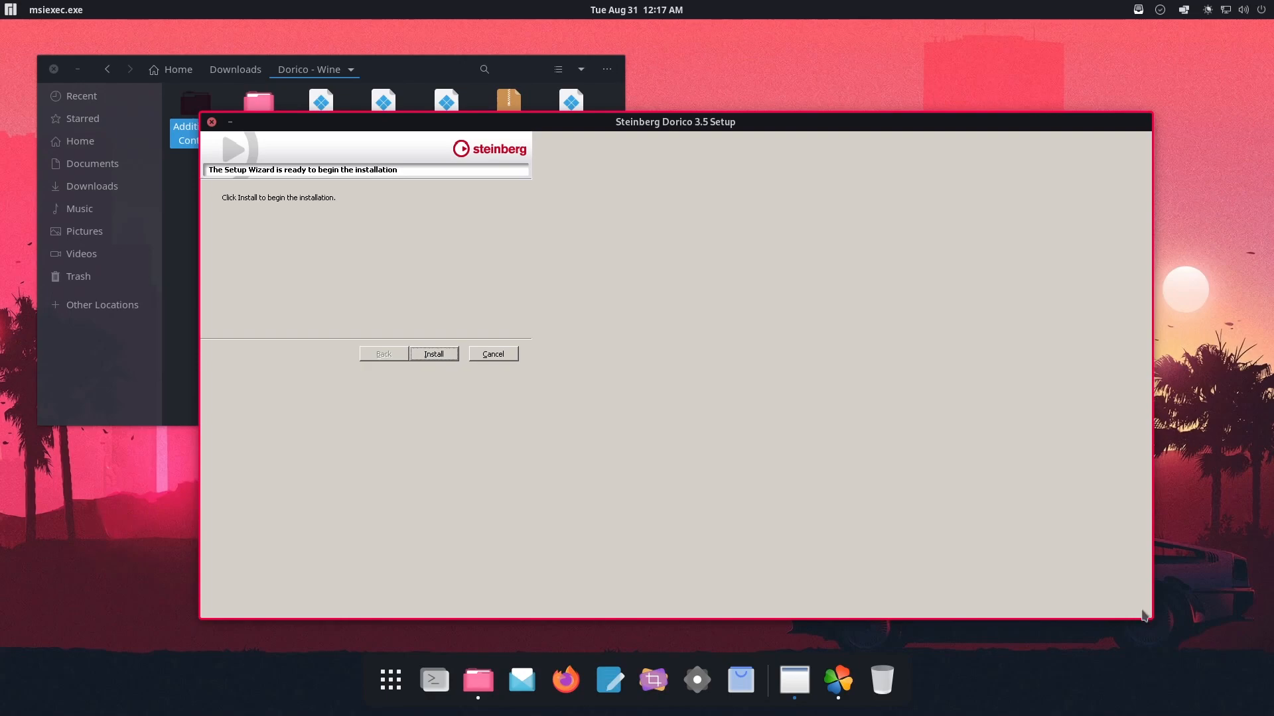
click(435, 355)
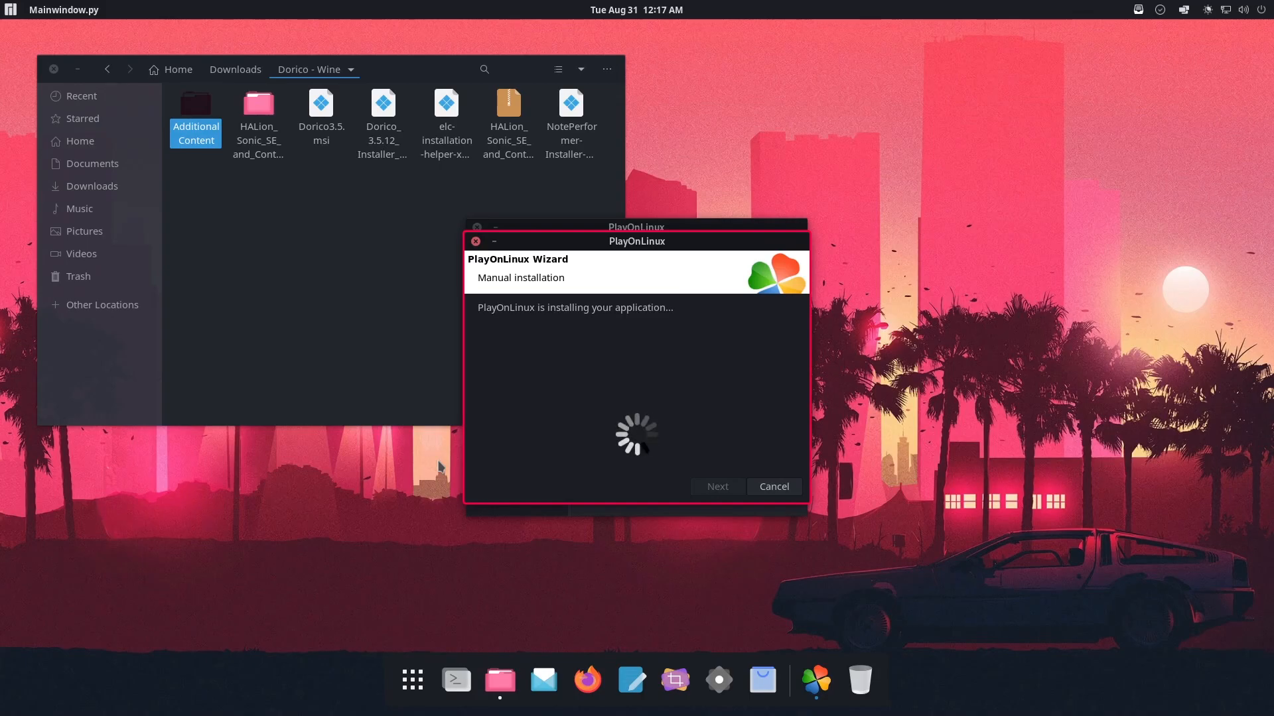
drag(326, 130, 602, 210)
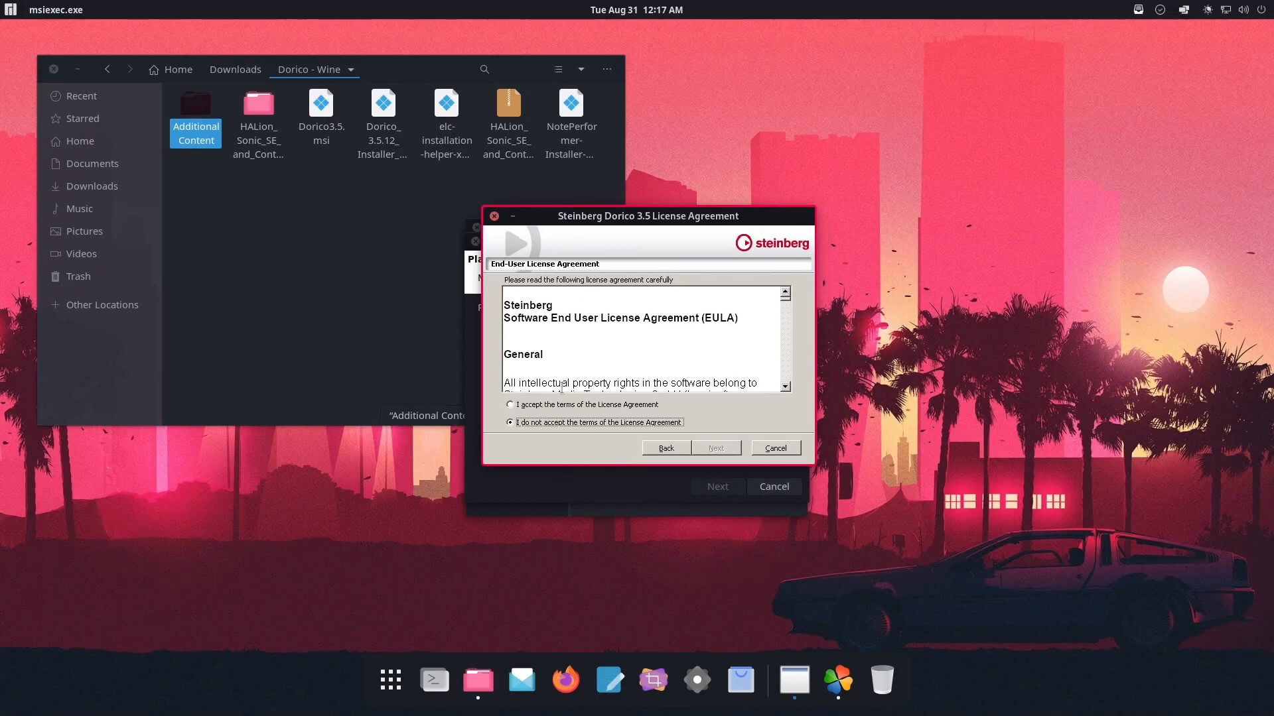
click(510, 405)
click(723, 449)
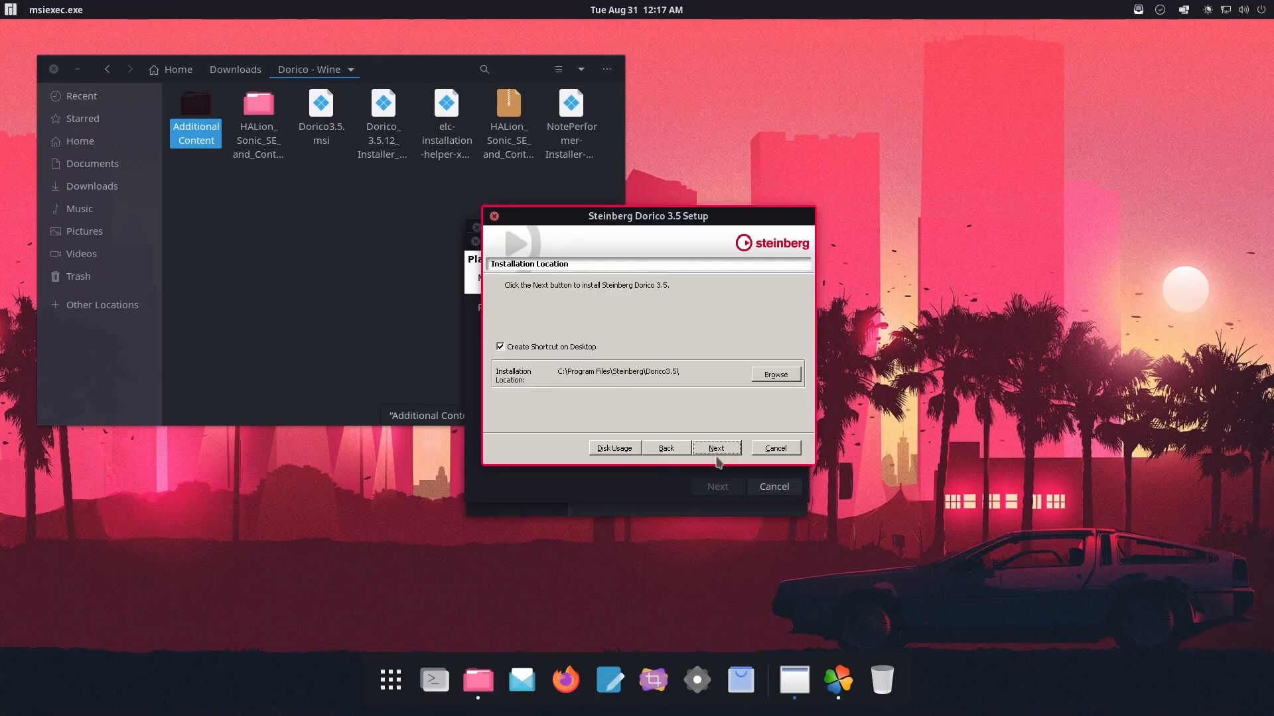
click(716, 449)
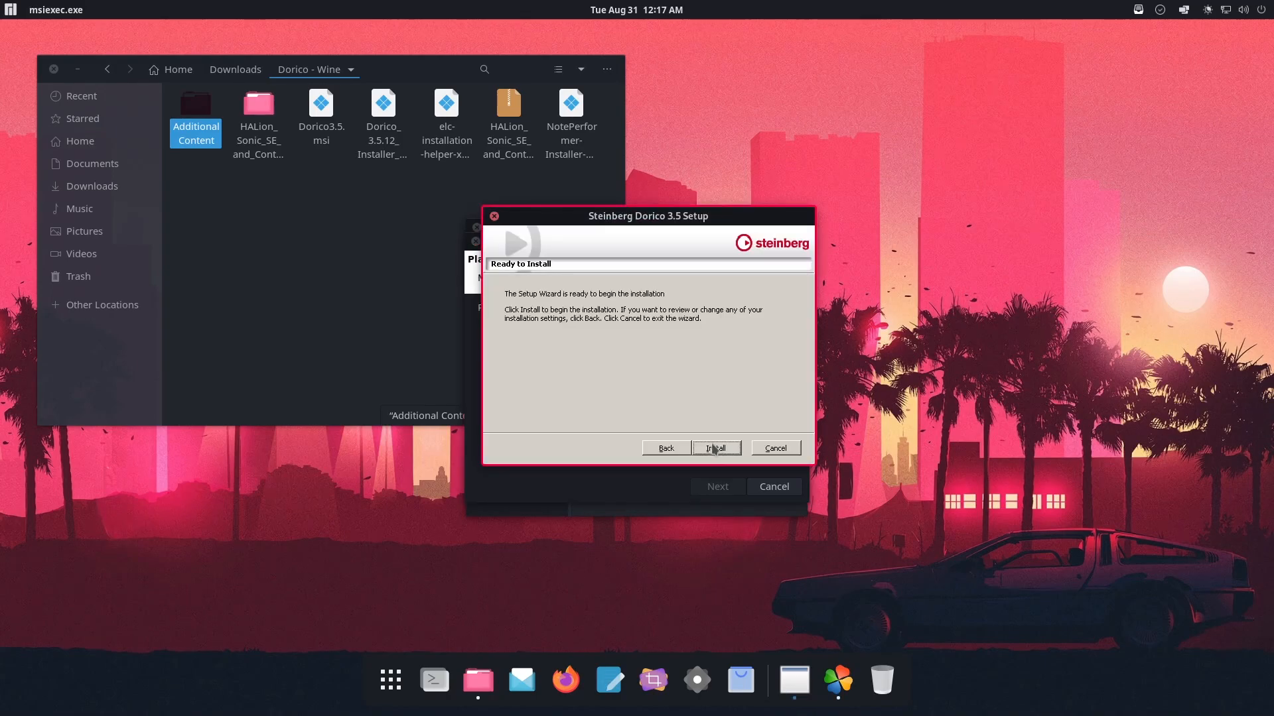
click(711, 449)
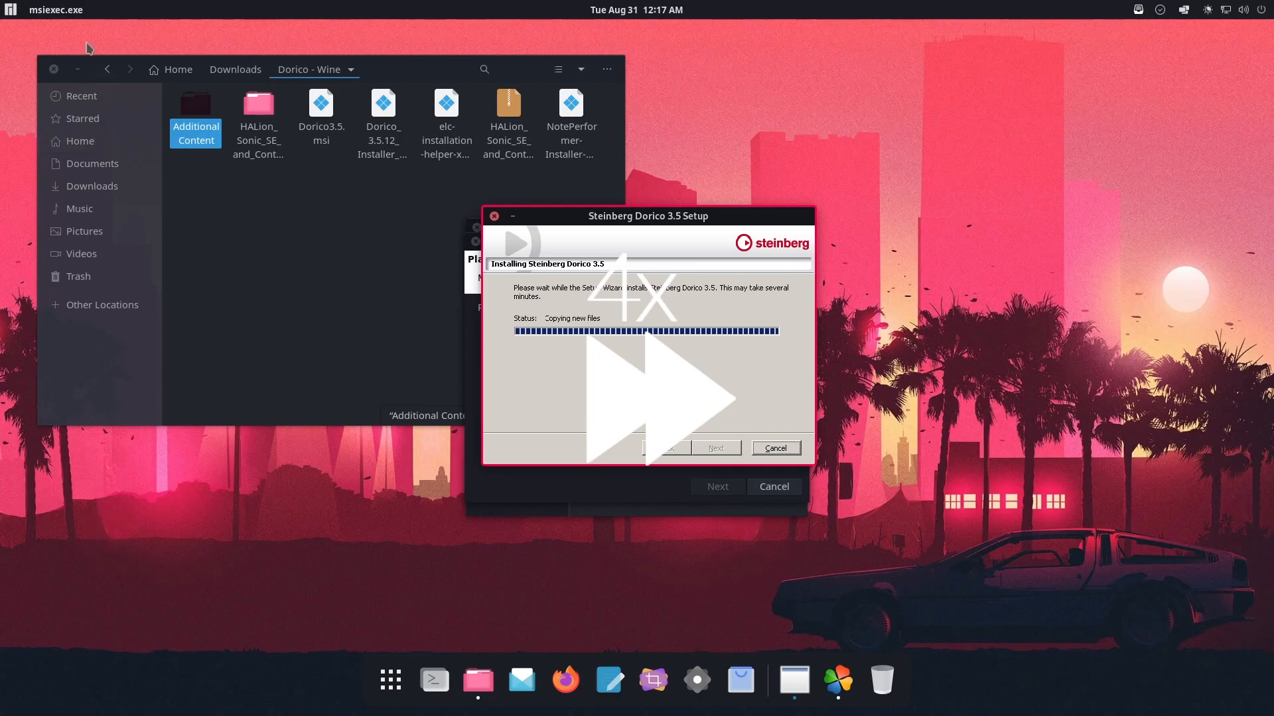
click(78, 69)
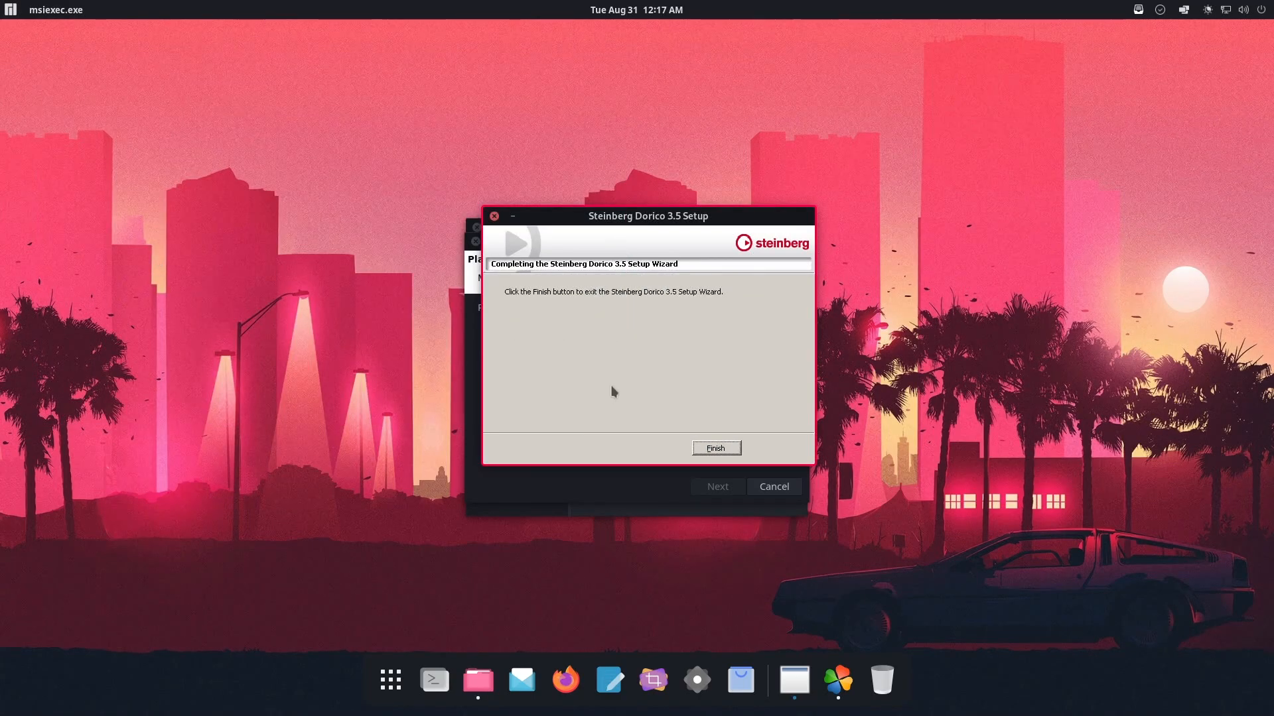
Step: Finish the Dorico setup, select Dorico3.5.exe for the shortcut, and bring Files forward
click(712, 449)
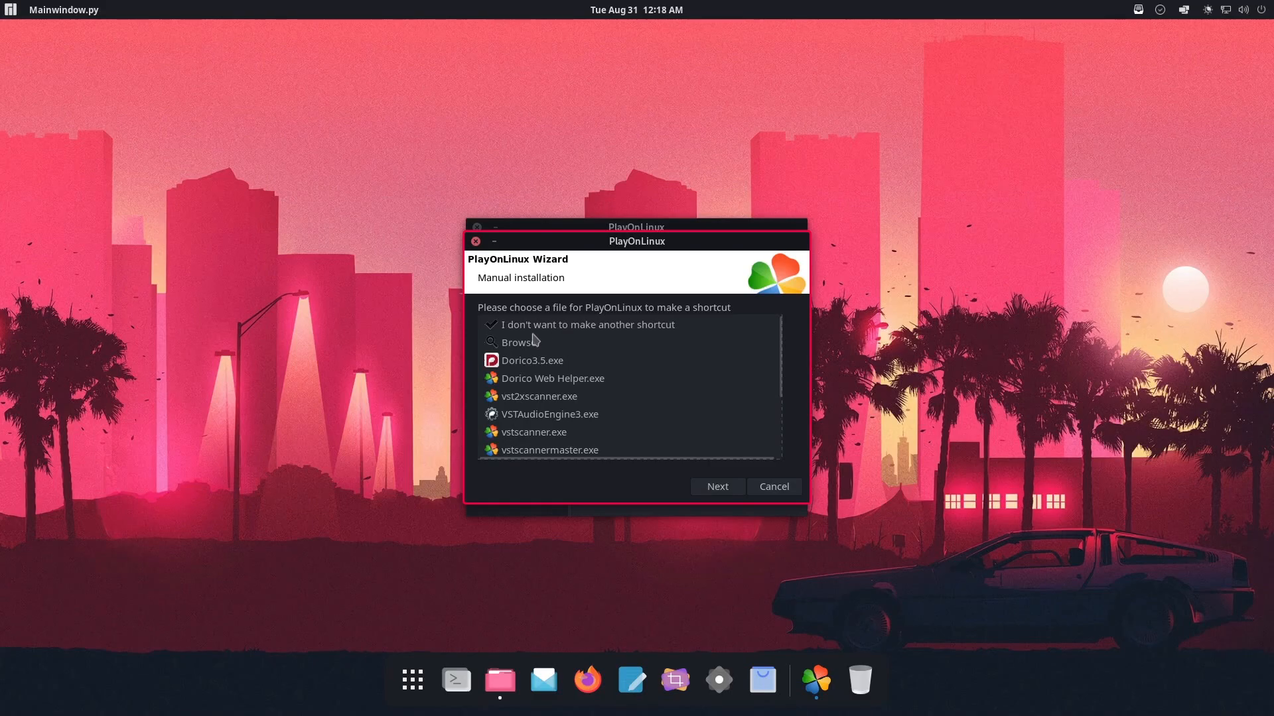
click(526, 364)
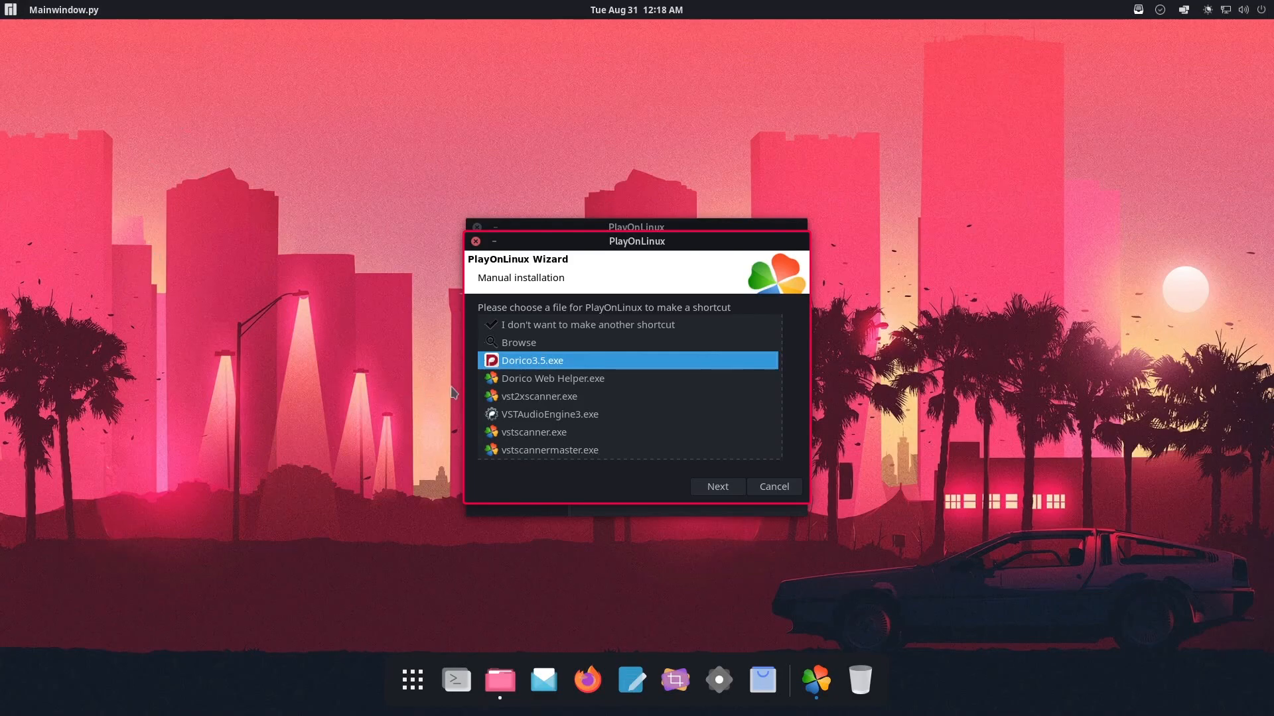
click(499, 679)
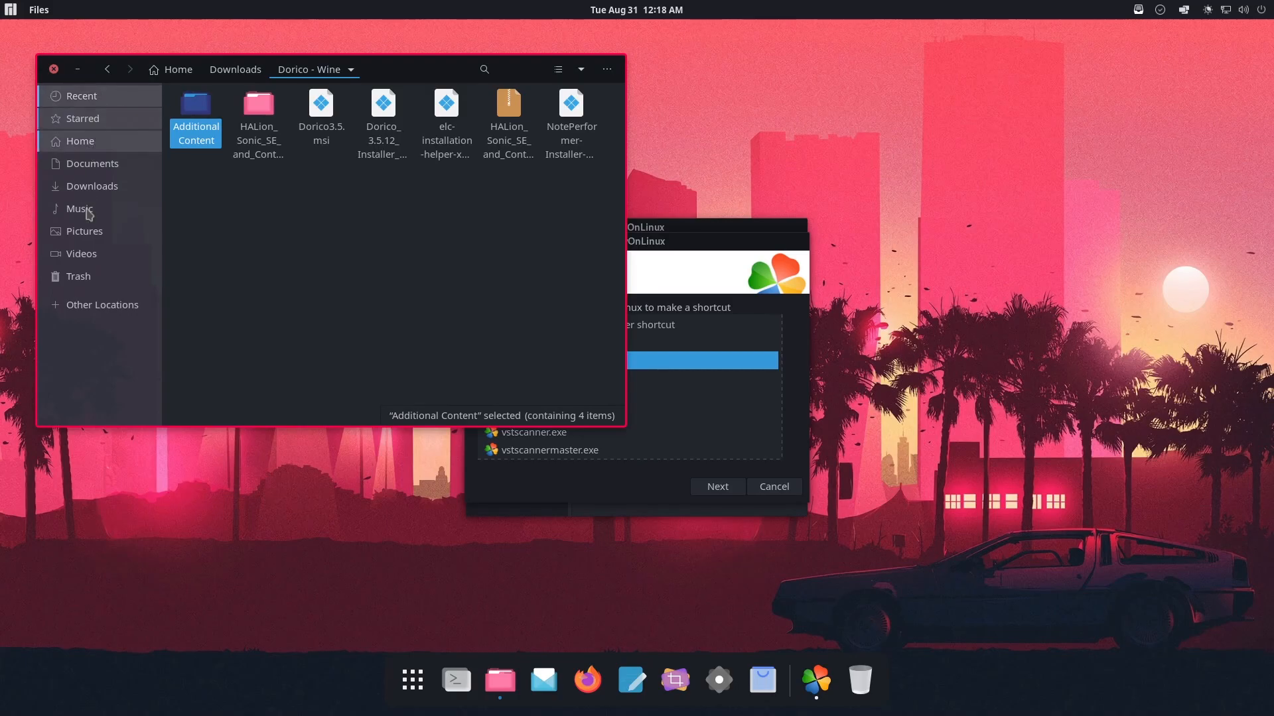
Step: Check Desktop for the Dorico 3.5.lnk shortcut, then reopen Downloads/Dorico - Wine and minimise Files
click(178, 70)
click(195, 110)
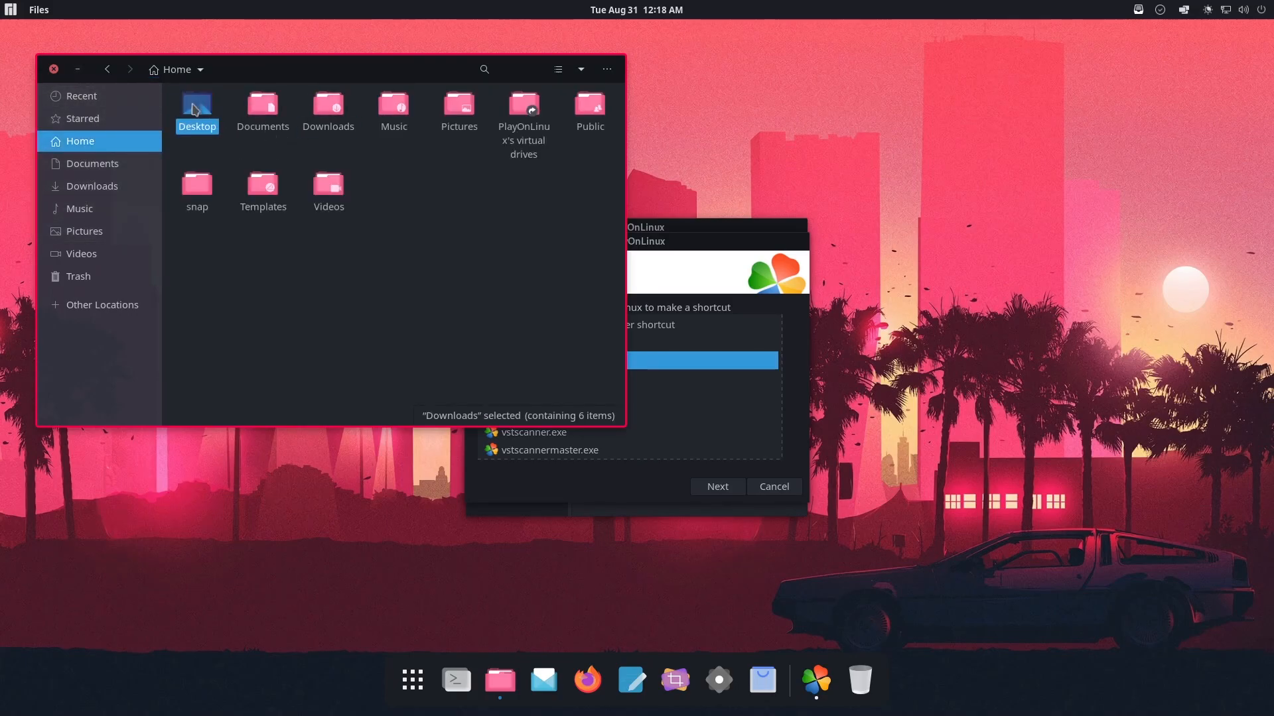
double_click(193, 109)
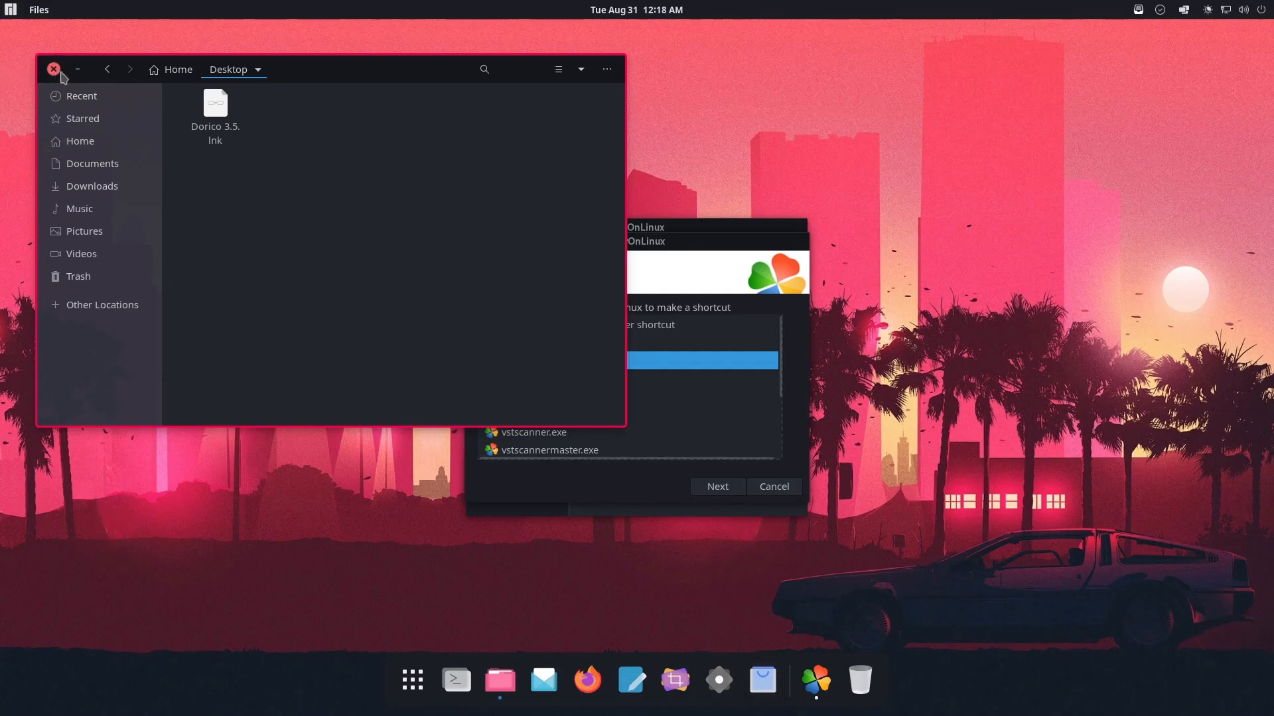
click(86, 188)
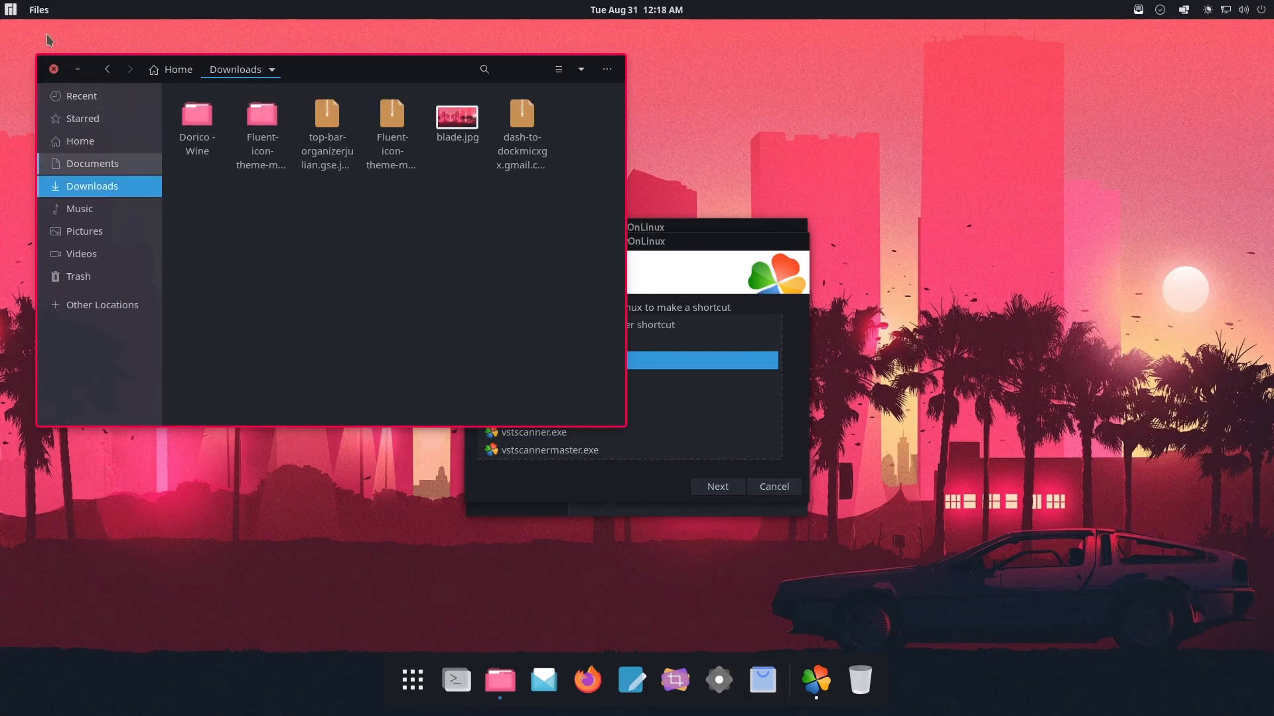
double_click(197, 116)
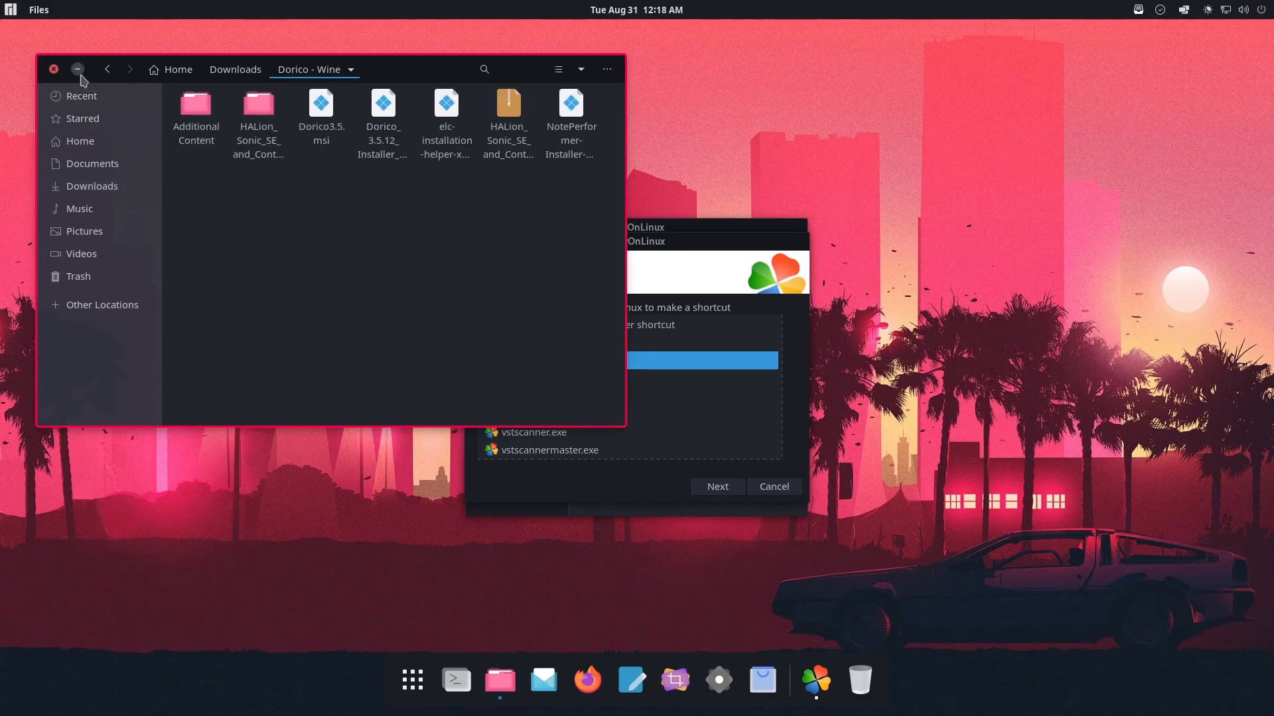
click(78, 69)
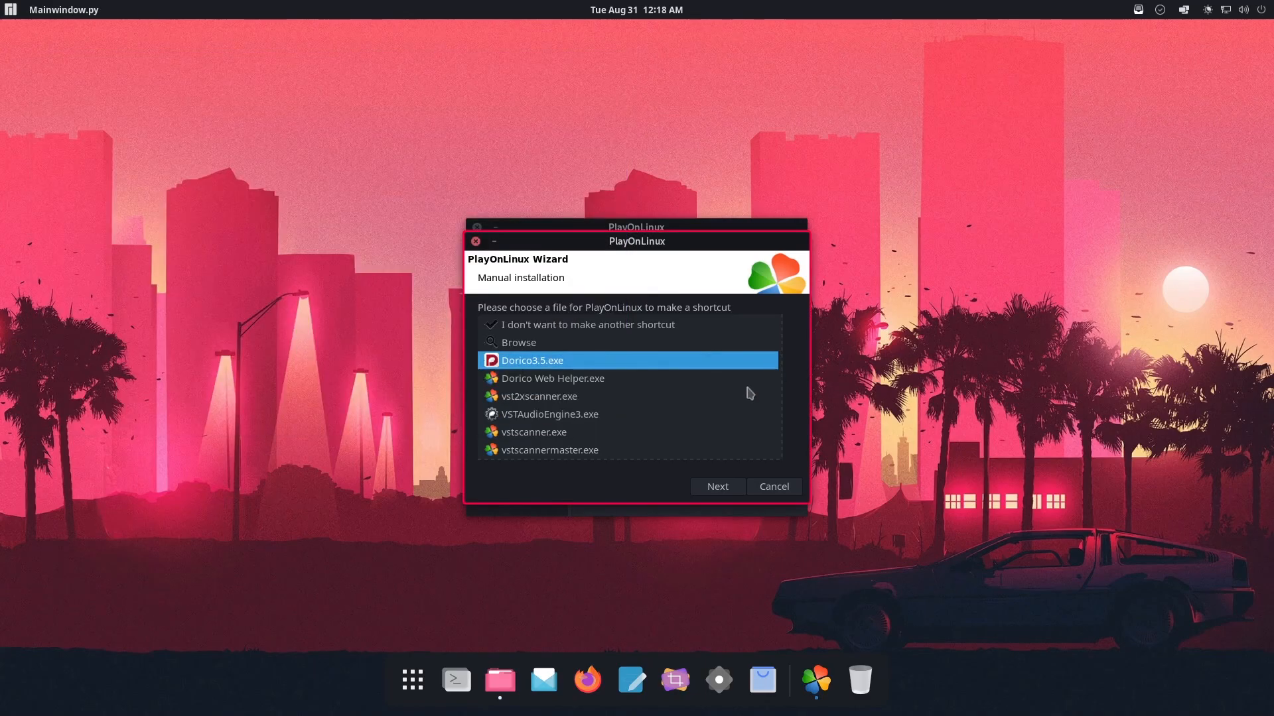
Step: Name the shortcut 'Dorico 3.5', decline another shortcut, and finish the PlayOnLinux wizard
click(715, 488)
click(515, 325)
click(729, 492)
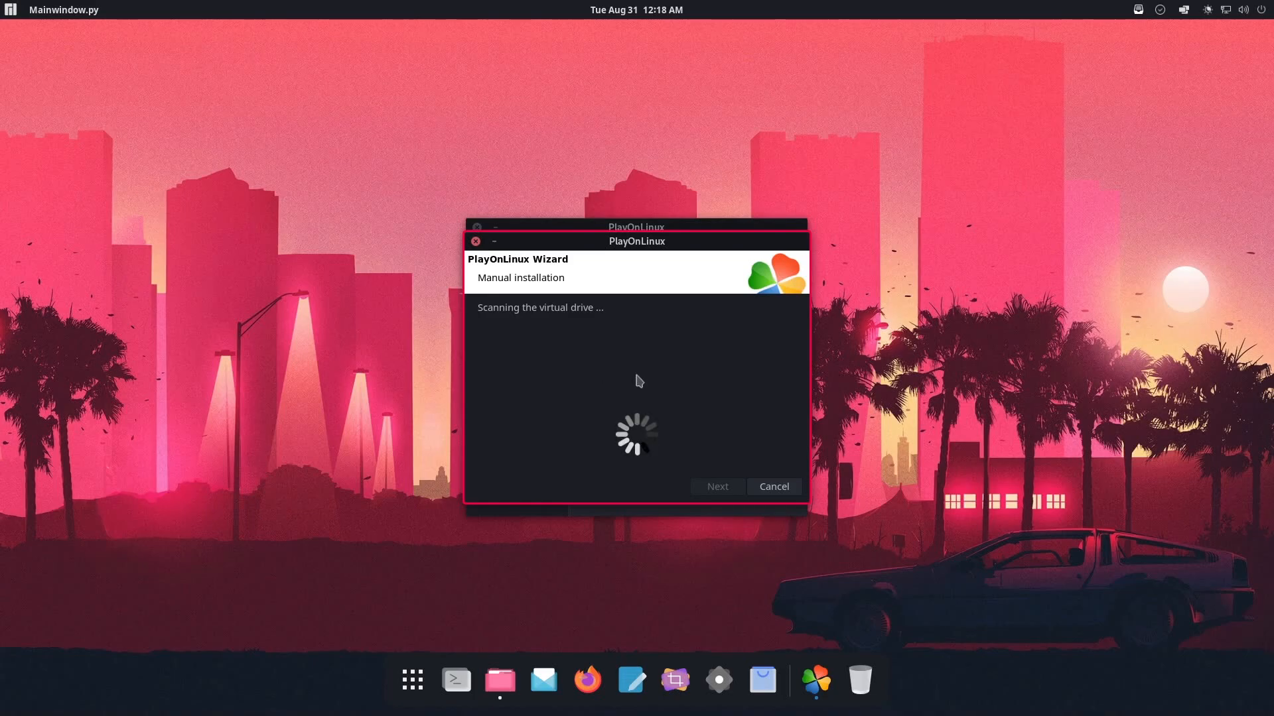
click(532, 328)
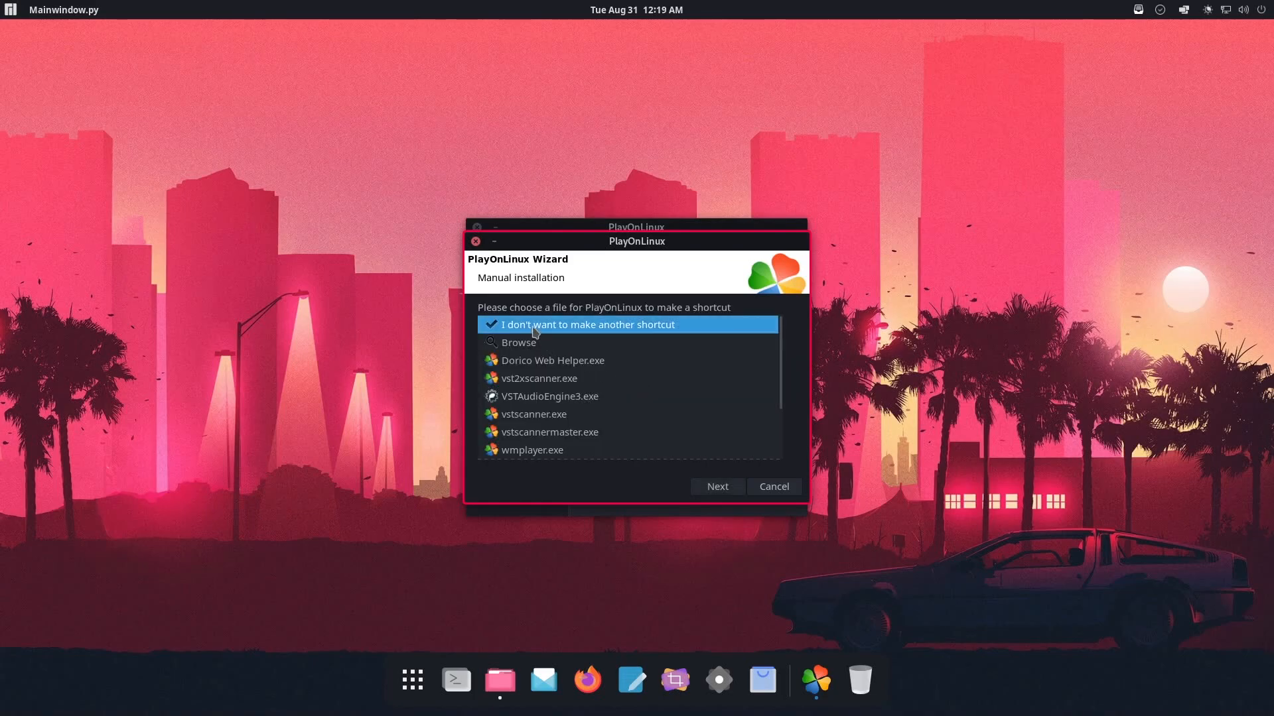
click(722, 487)
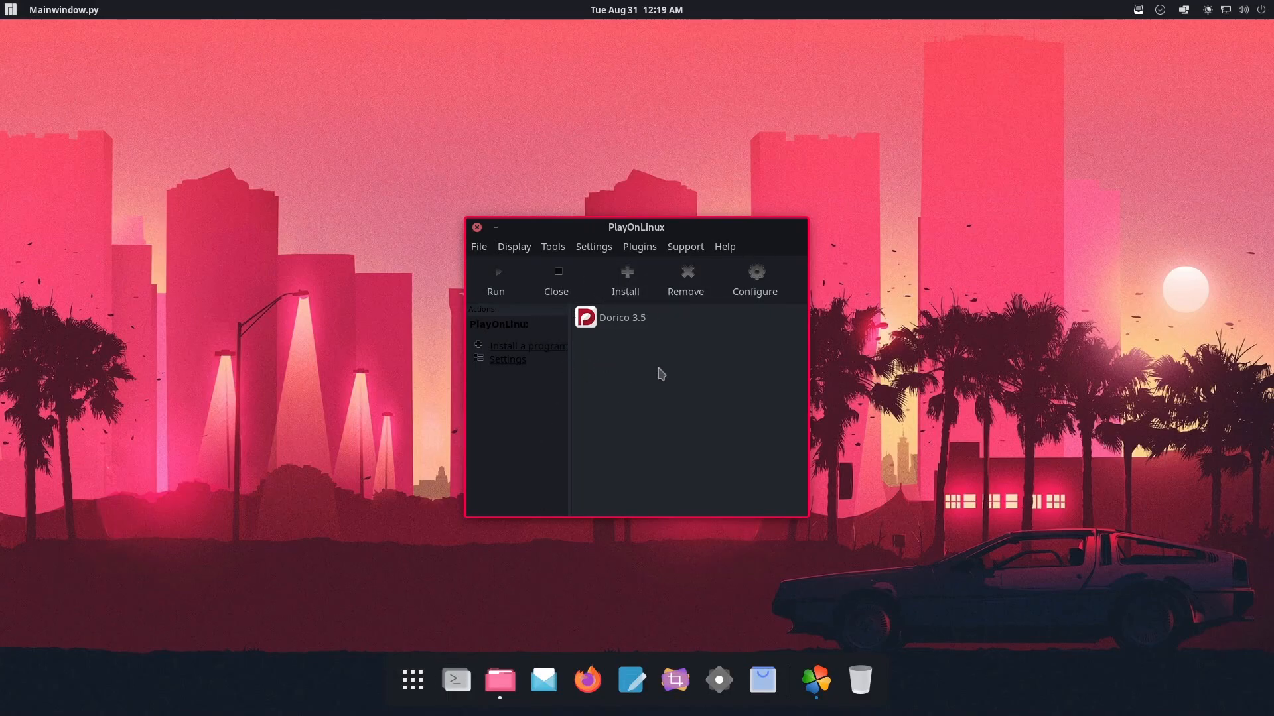
Step: Open a terminal and type WINEPREFIX set to ~/.PlayOnLinux/wineprefix/Dorico
click(465, 681)
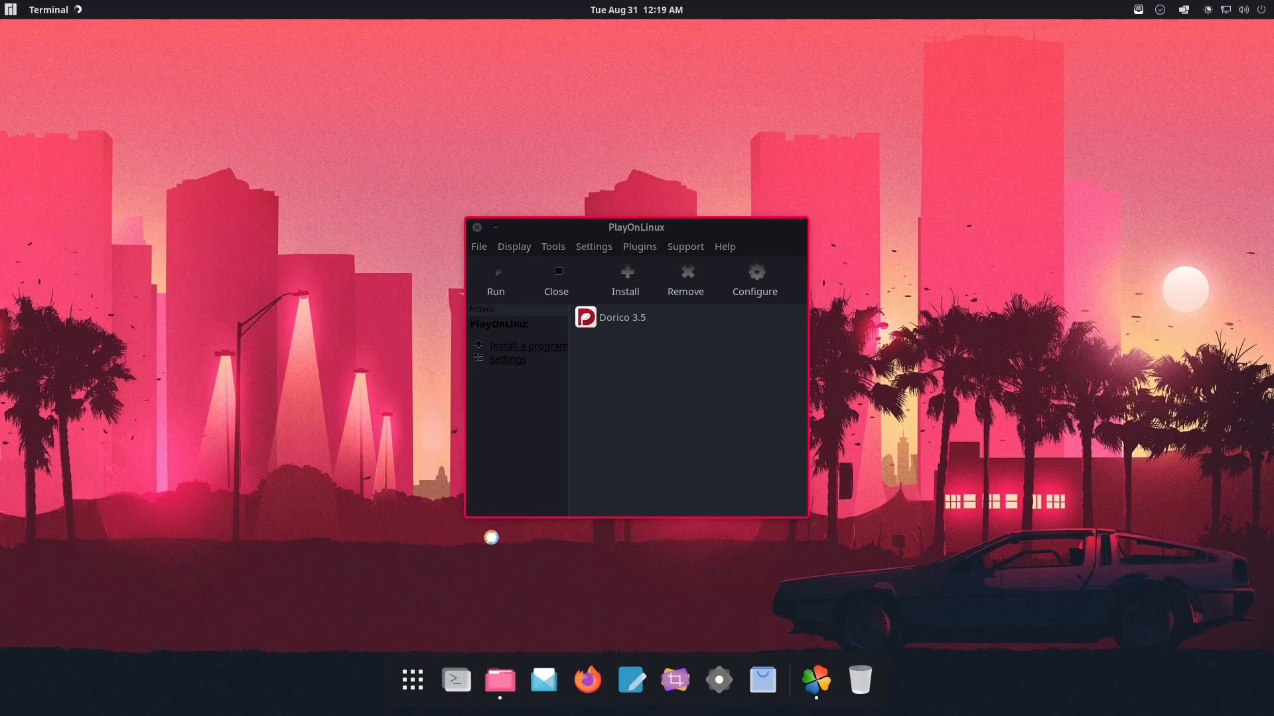
drag(158, 37, 414, 176)
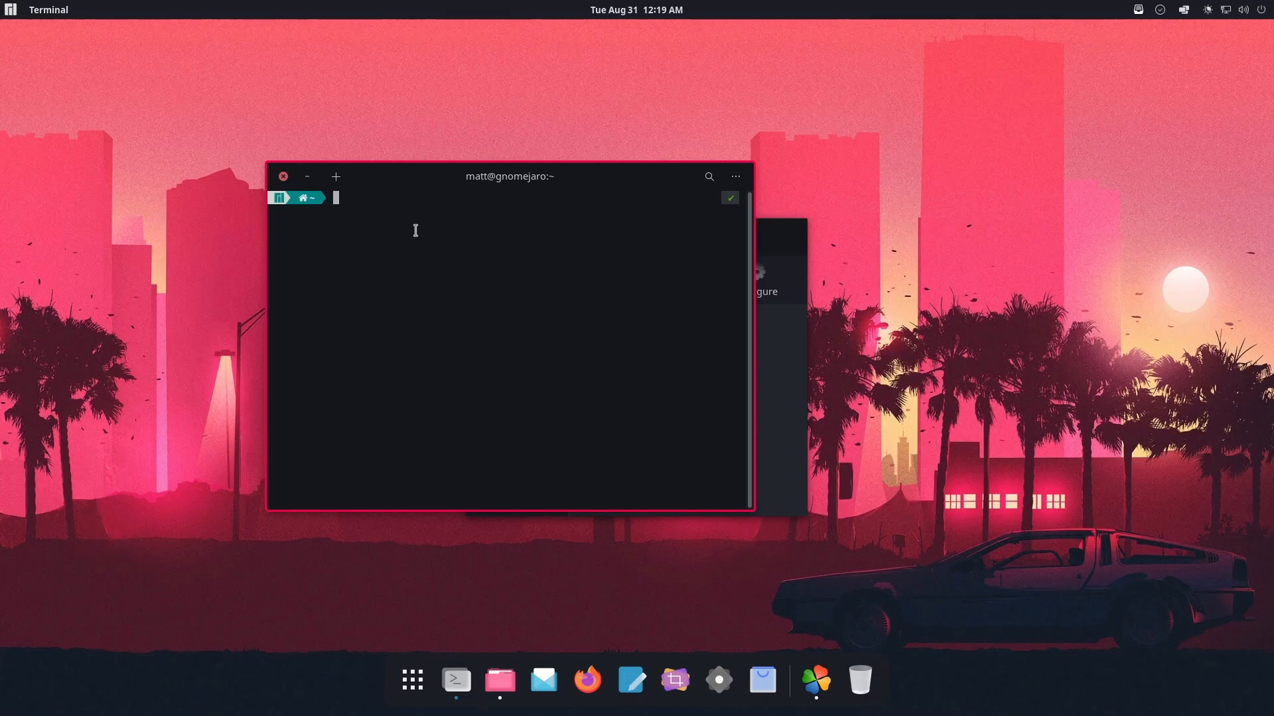
text(winEPREFIX=/home/matt)
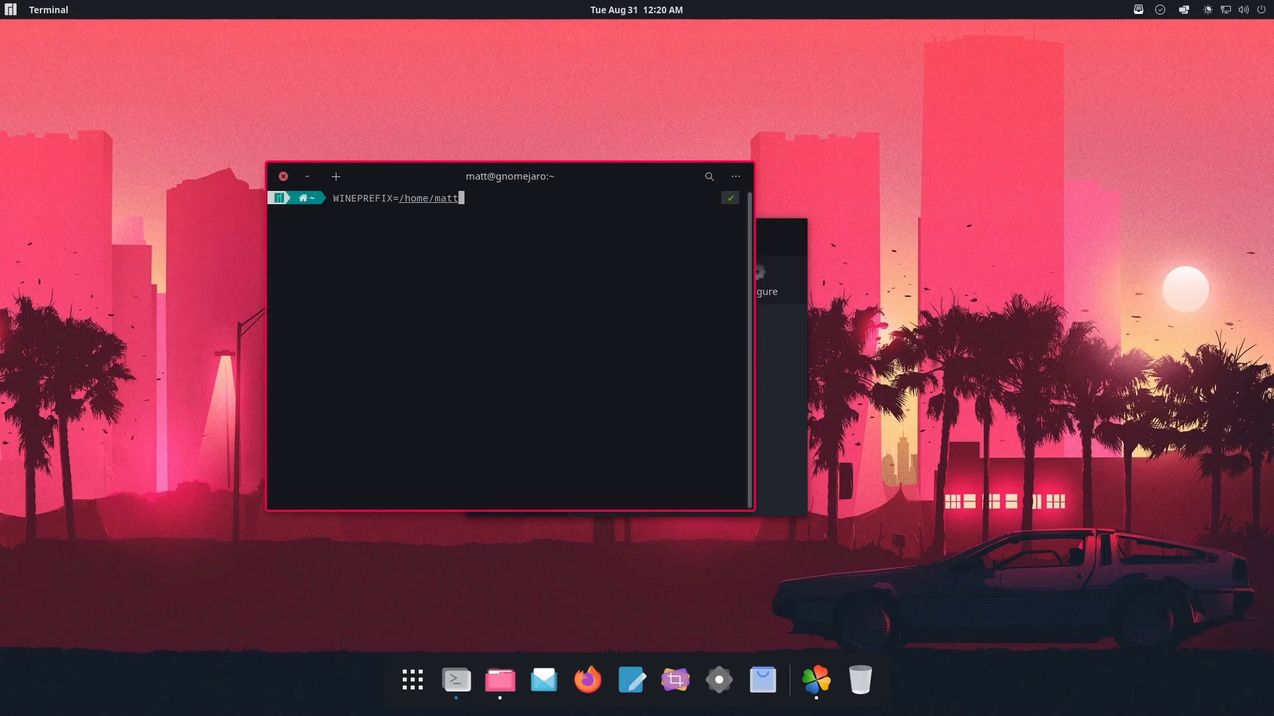
text(.Playon)
key(BackSpace)
text(OnLinux/wineprefix/Dorico)
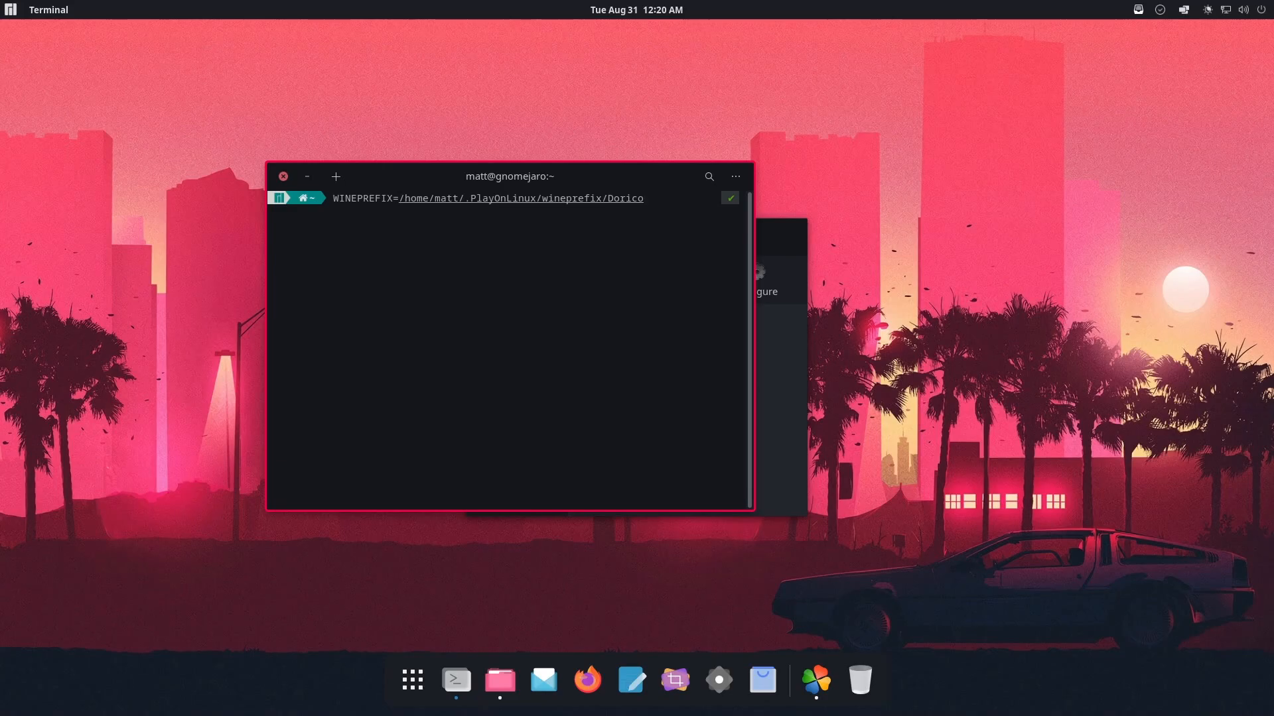
Step: Complete the command with '/ winetricks -f dotnet48'
text(/)
text( winet)
text(ricks)
text(-)
text(-fo)
key(BackSpace)
key(BackSpace)
key(BackSpace)
text(f dotnet48)
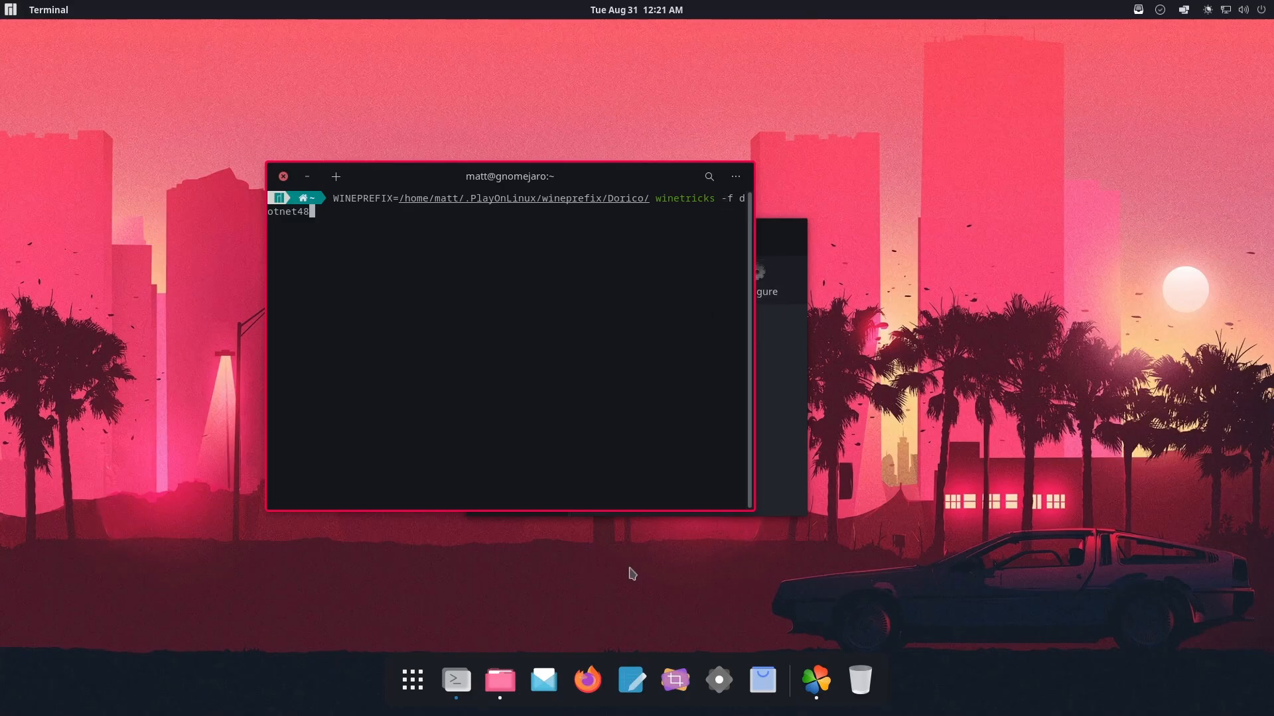
Step: Show hidden files in Home and open .PlayOnLinux/wineprefix/Dorico
click(508, 684)
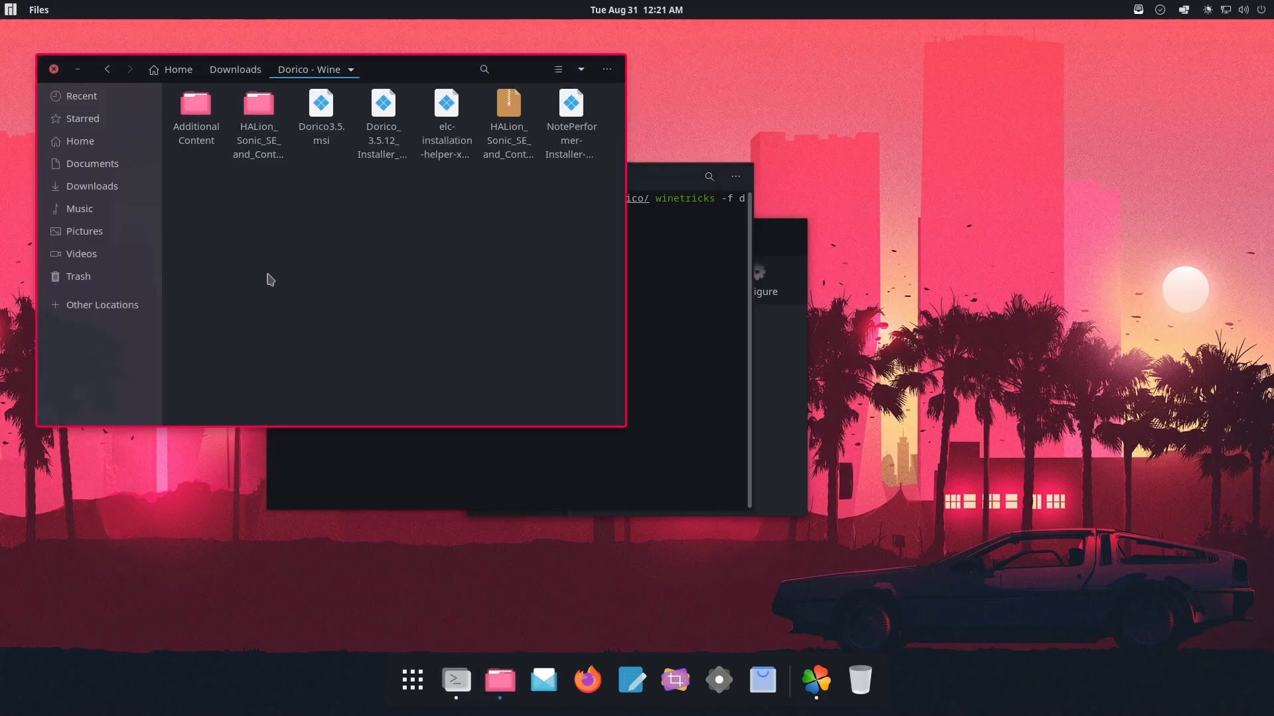
click(91, 141)
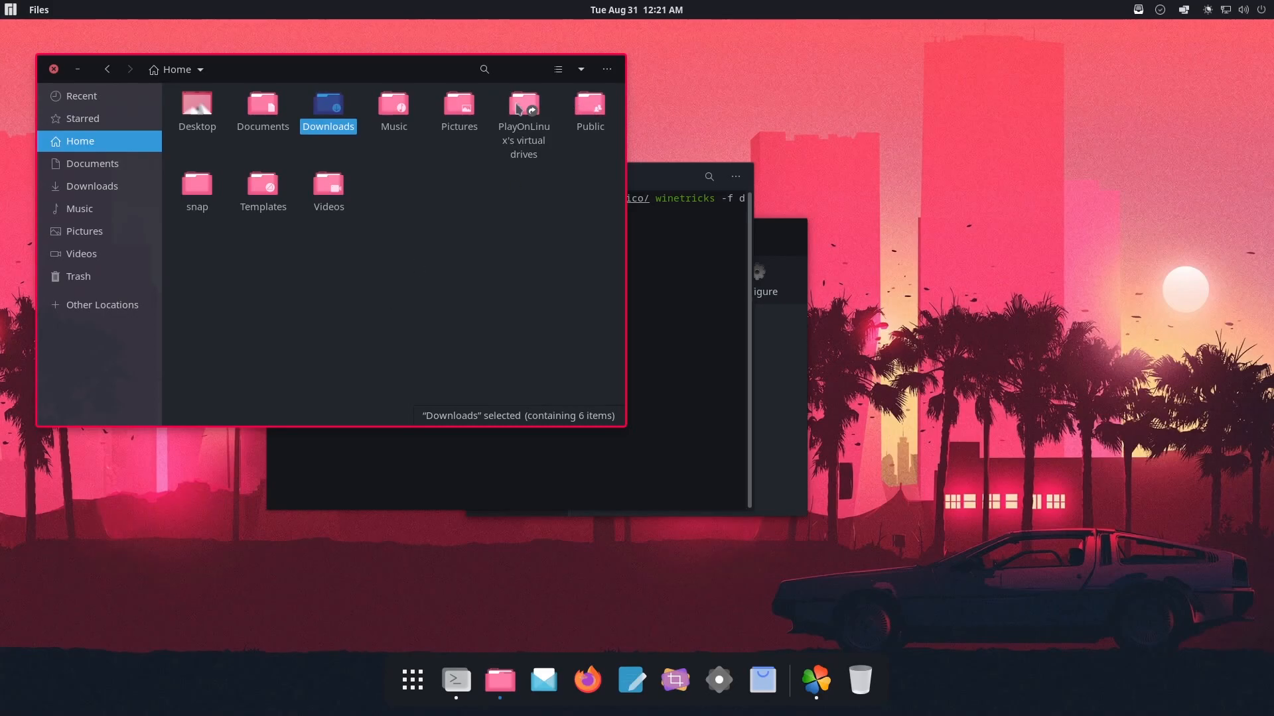
click(487, 245)
key(ctrl+h)
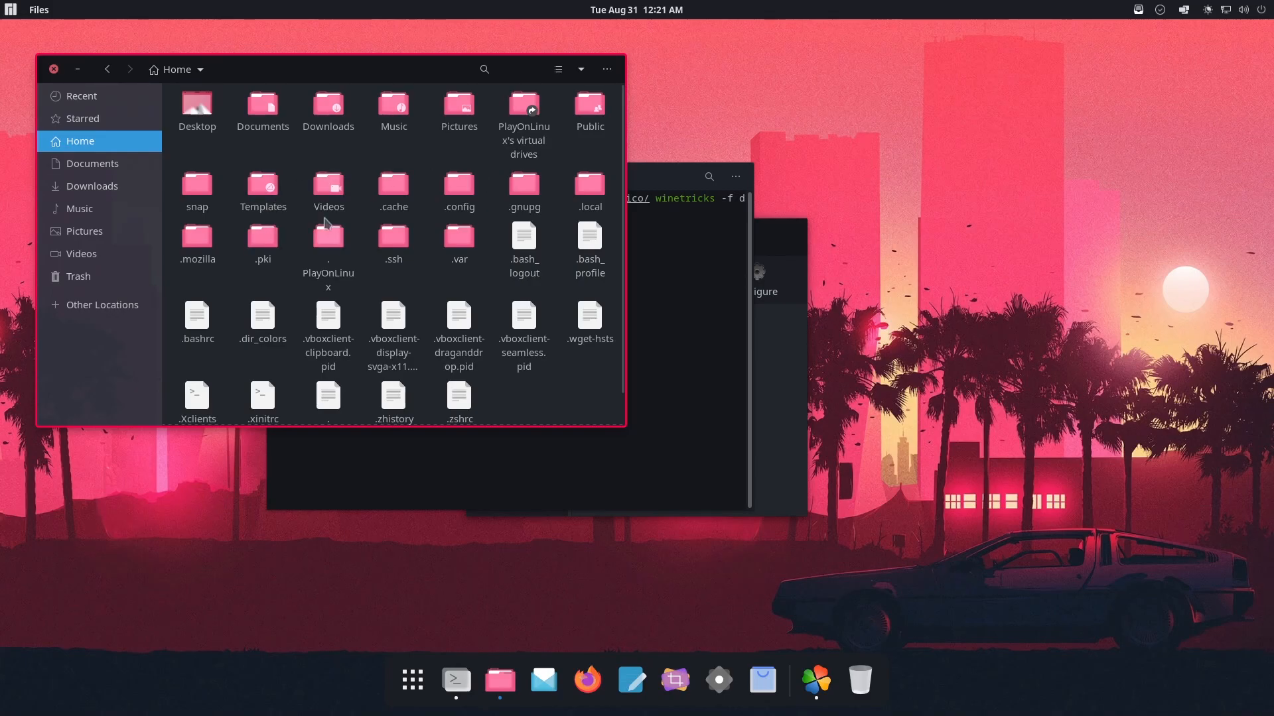
double_click(333, 252)
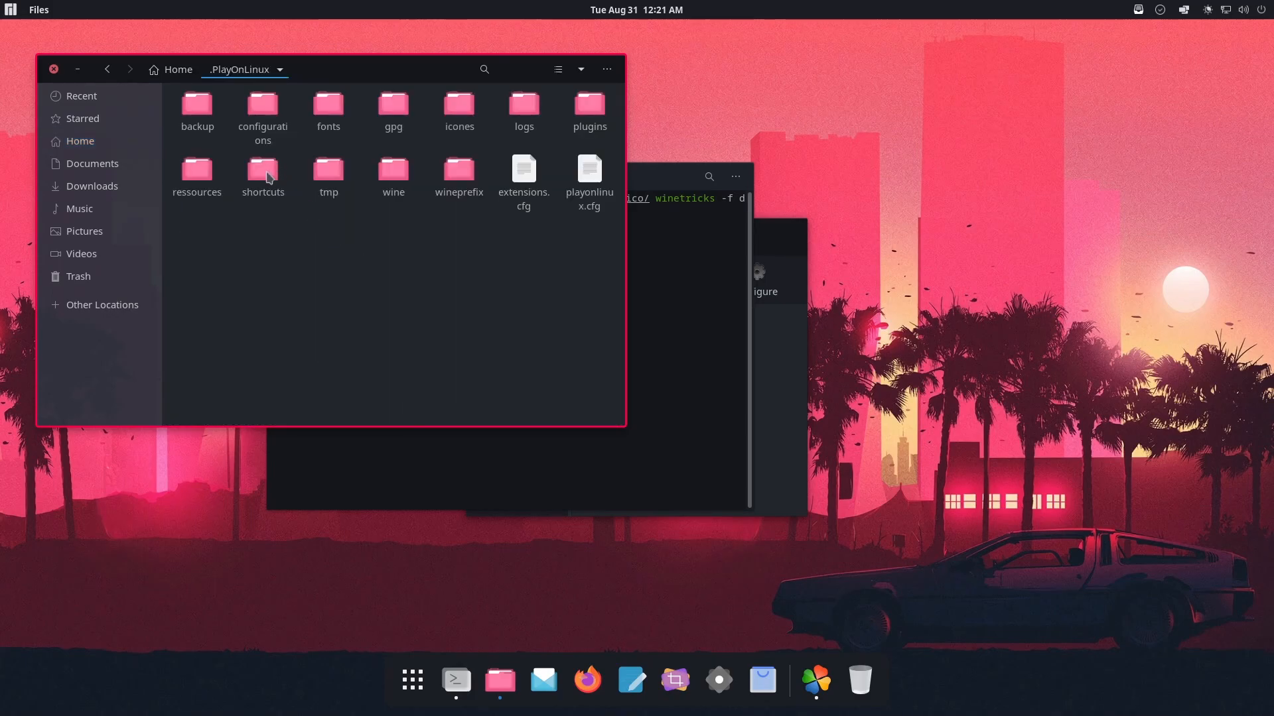
double_click(459, 171)
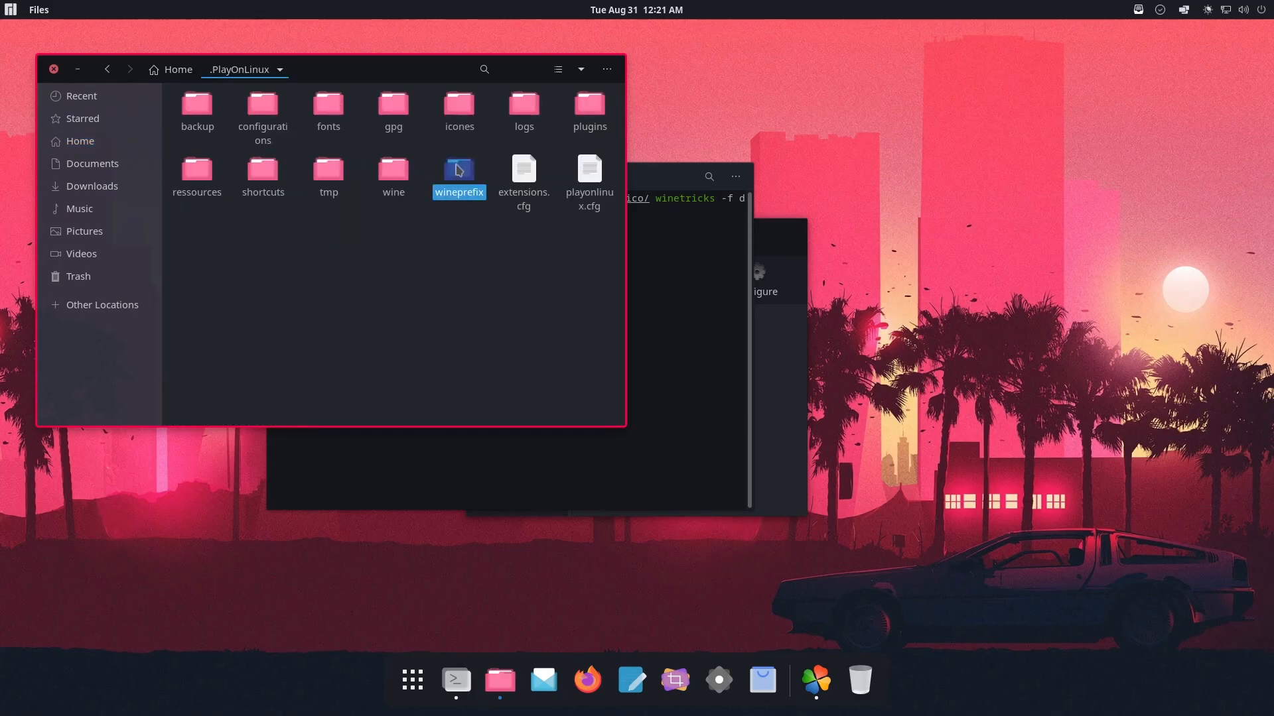
double_click(293, 104)
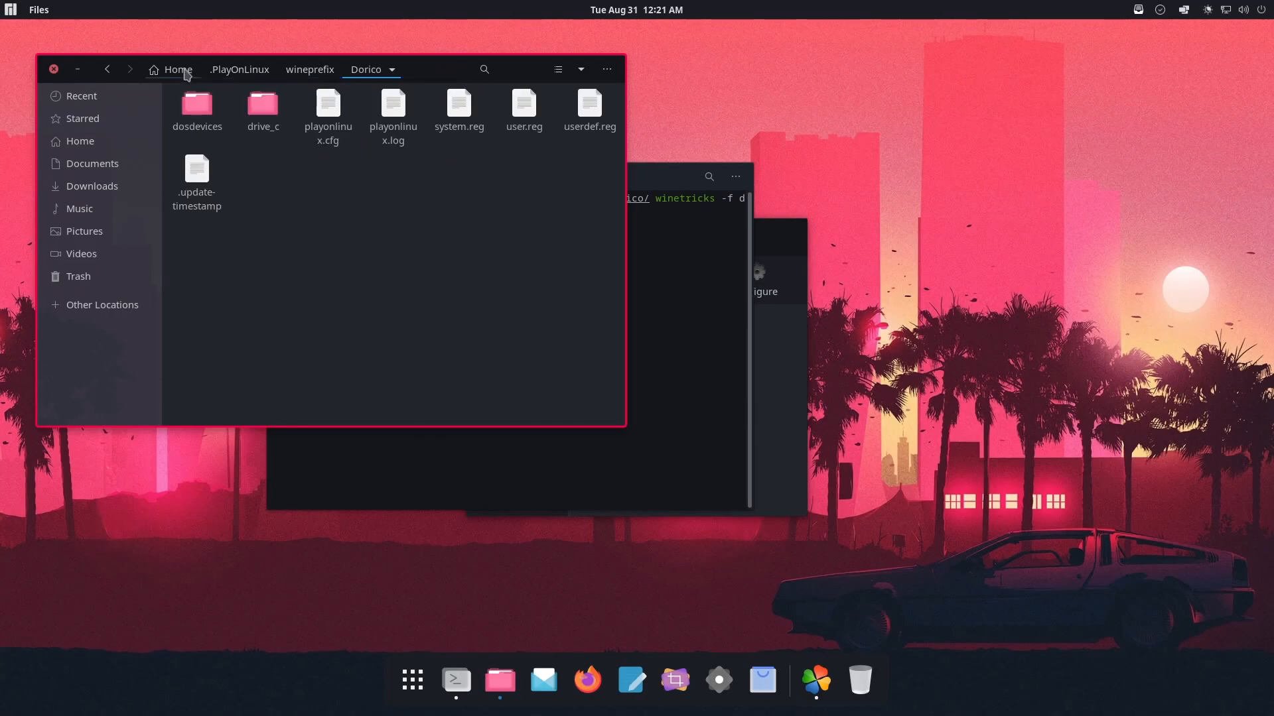
Step: Leave the accidental search, reopen the Dorico prefix folder, and maximise the window
click(484, 69)
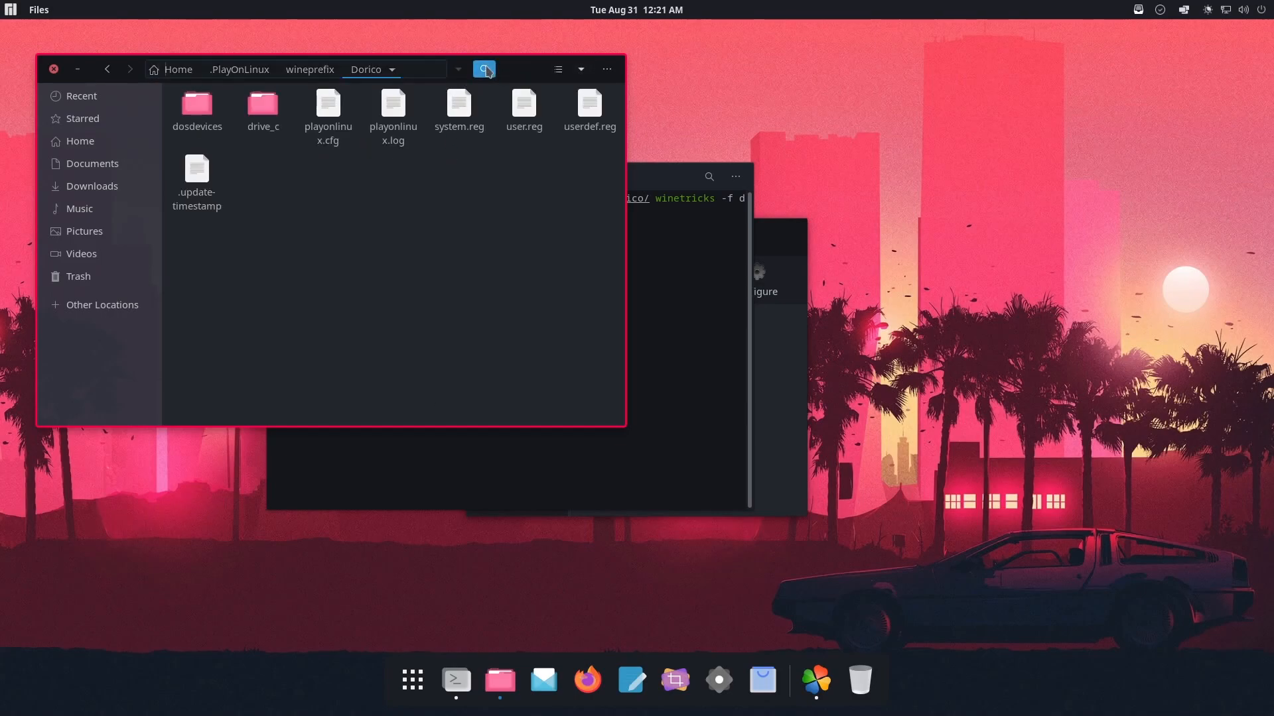
click(458, 69)
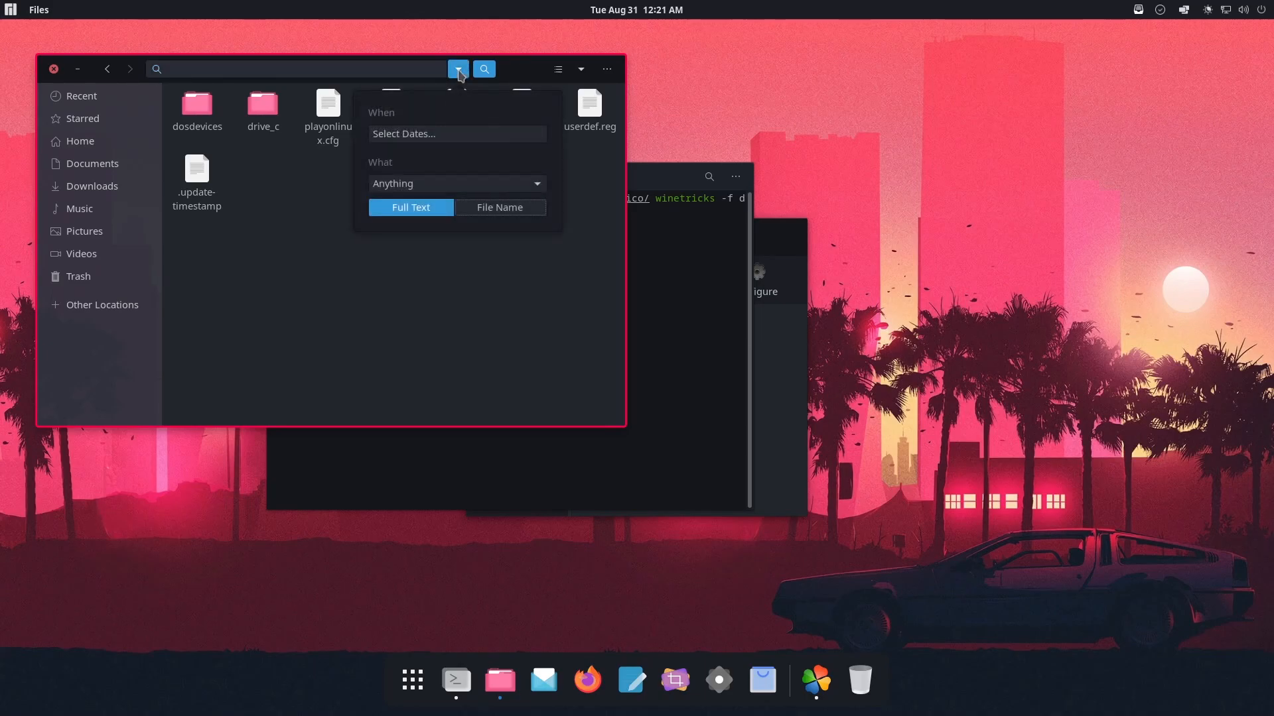
click(418, 65)
click(107, 69)
double_click(301, 105)
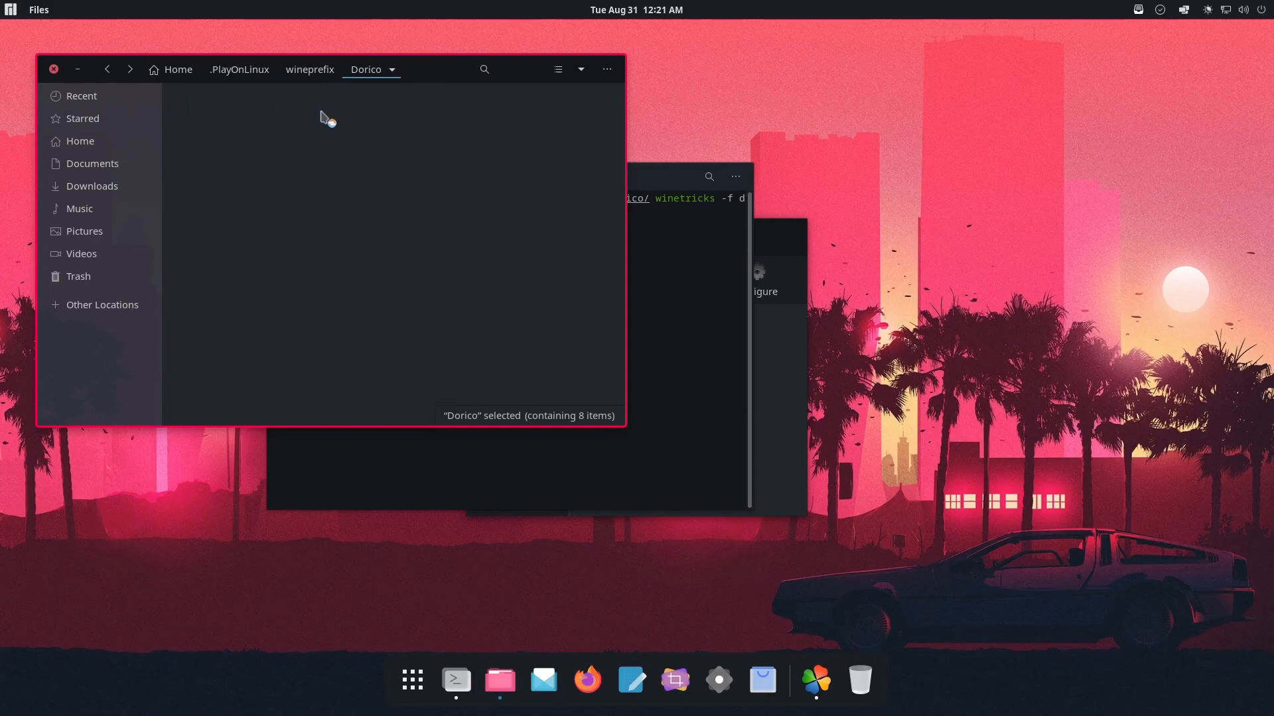
double_click(424, 71)
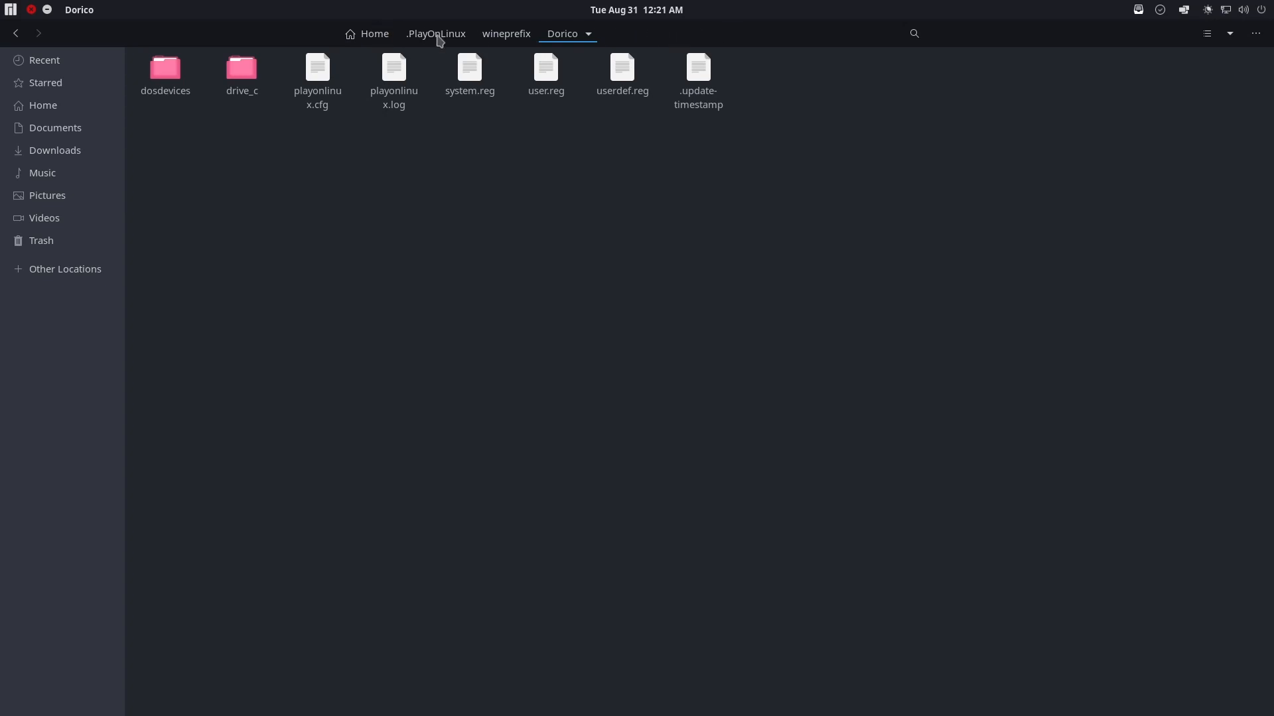
Step: Toggle the Dorico folder between list and icon grid views, then restore the window size
click(1257, 35)
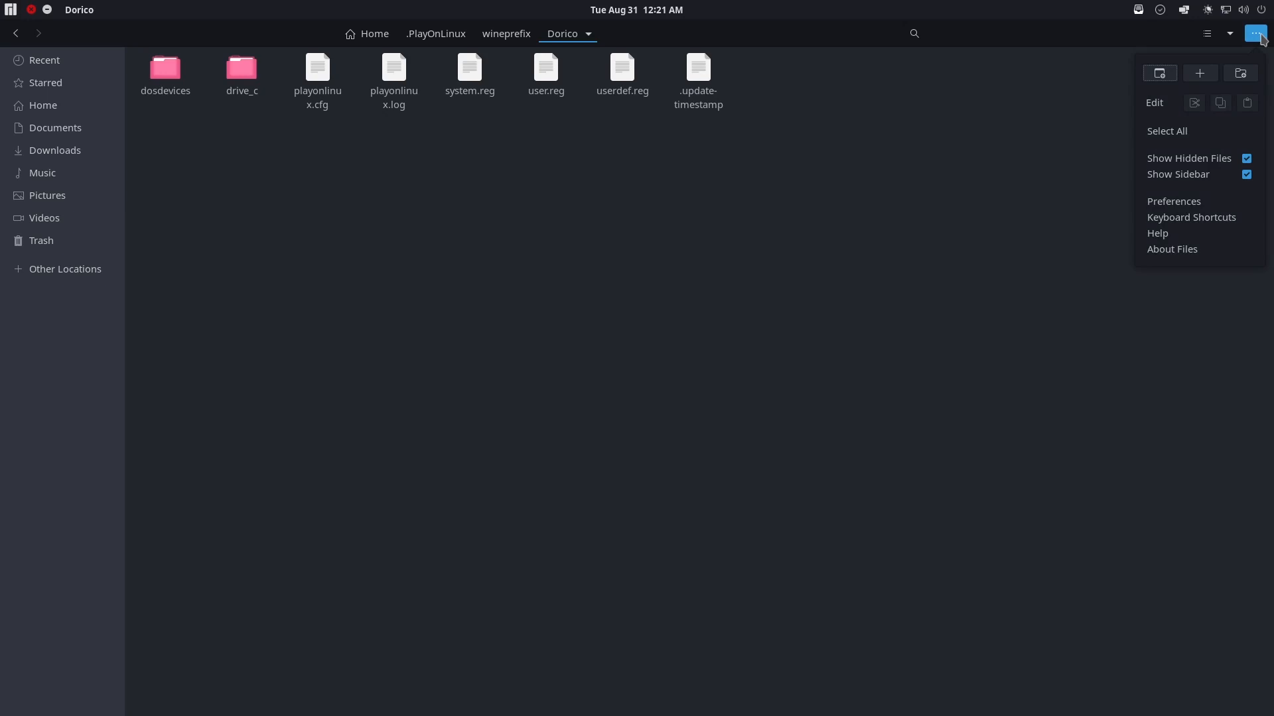
click(1231, 36)
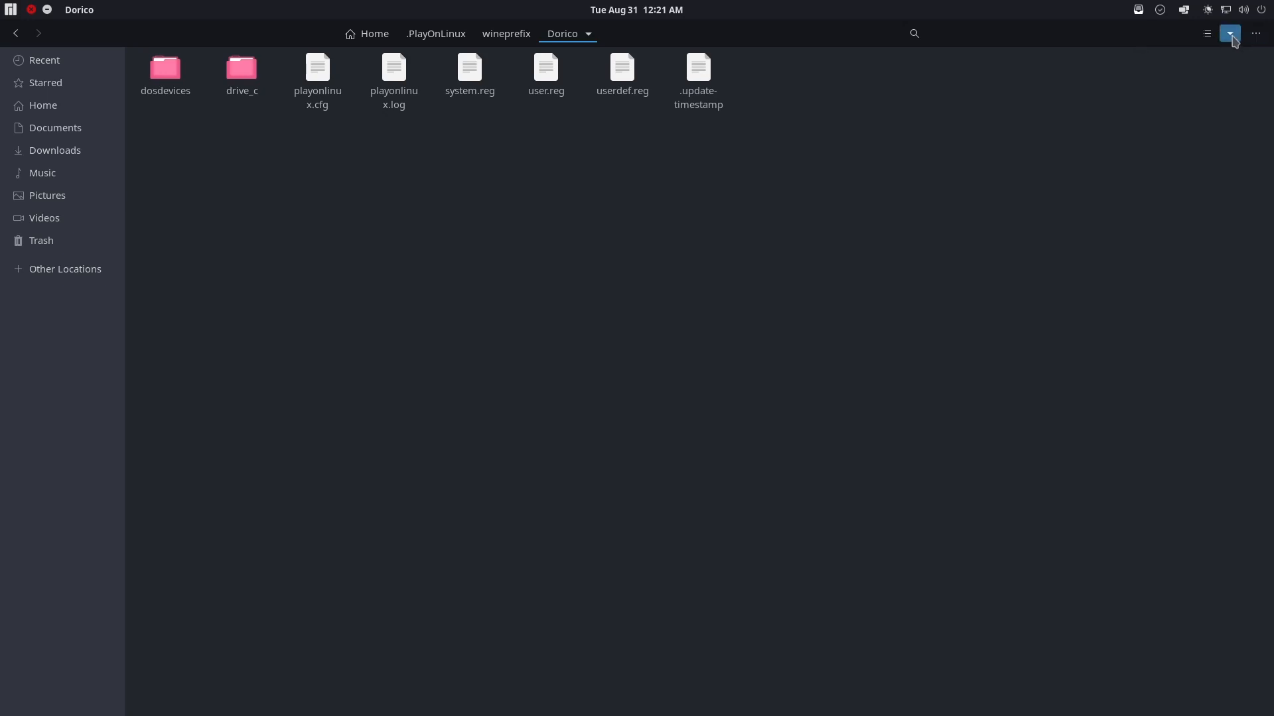
click(1232, 36)
click(1210, 37)
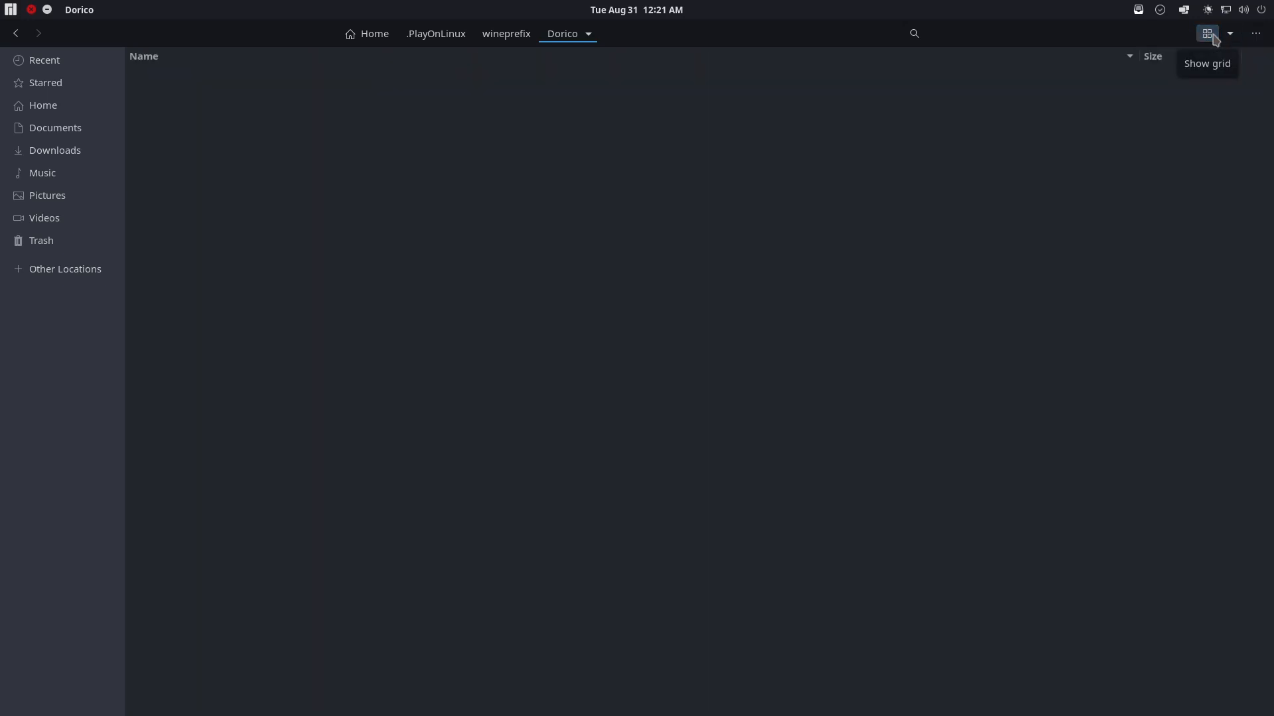
click(1208, 35)
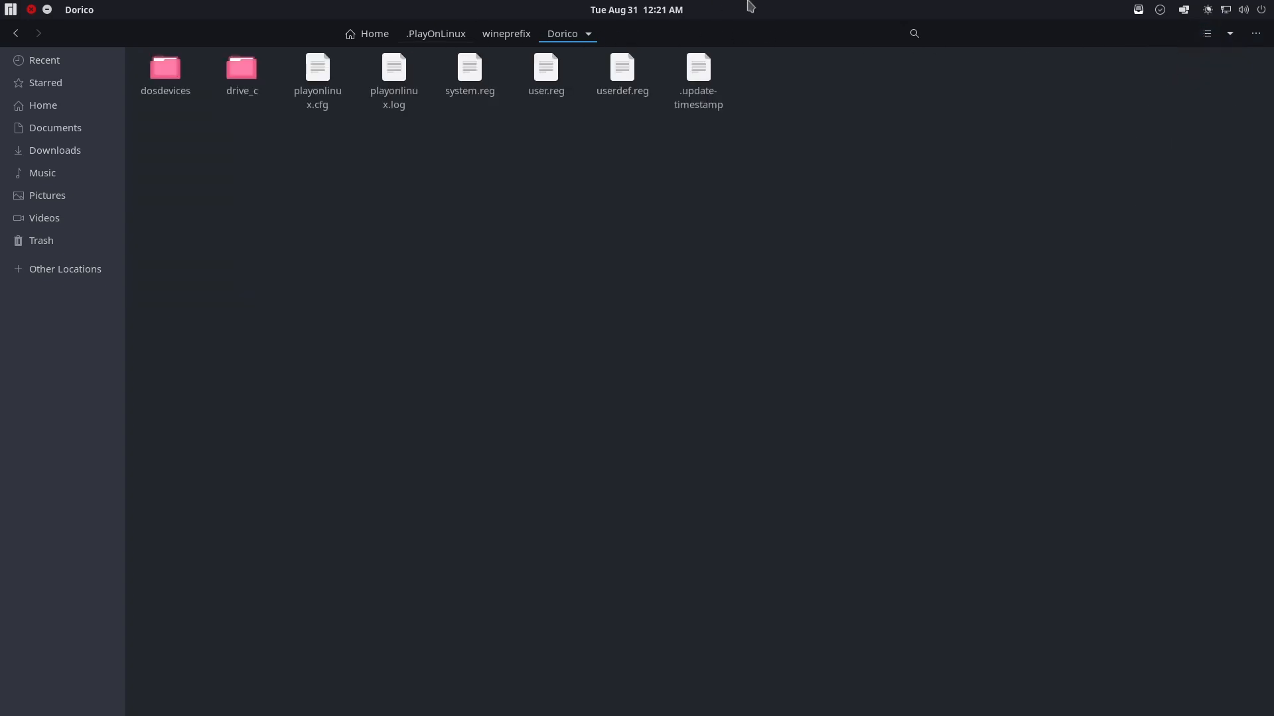
double_click(779, 7)
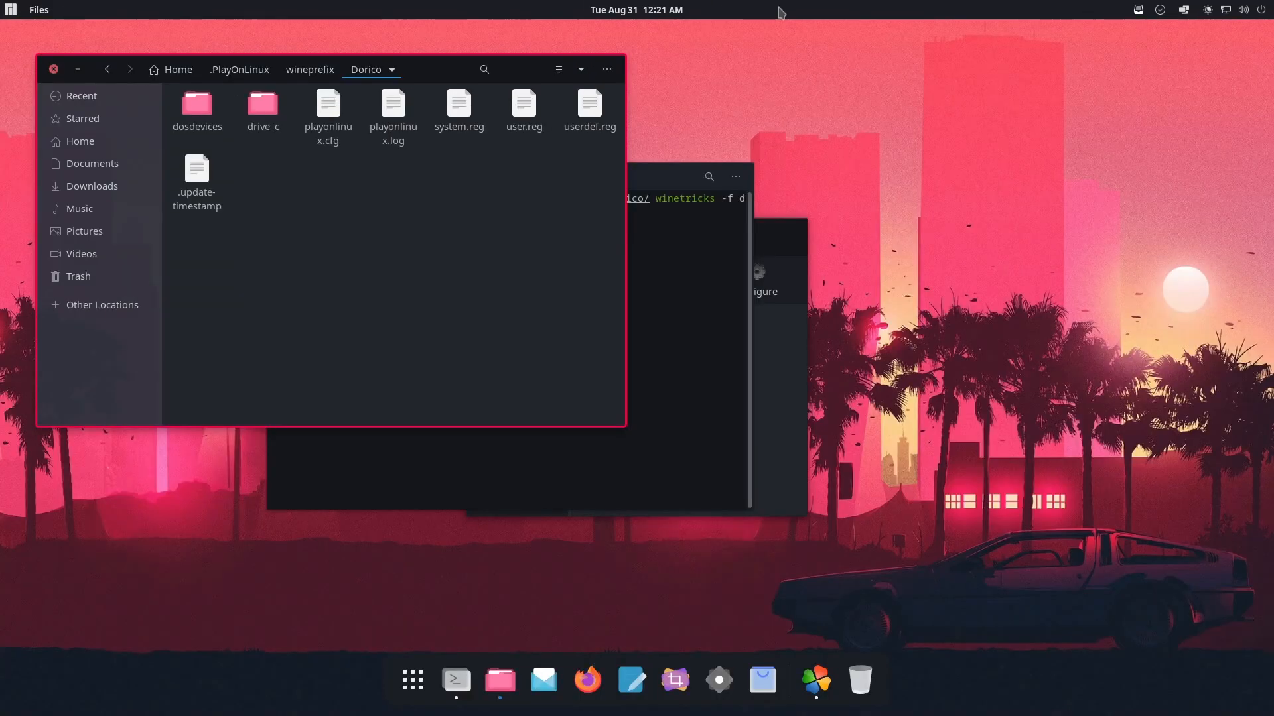
Step: Copy the Dorico prefix path from the pending winetricks command, then return to Files
click(701, 277)
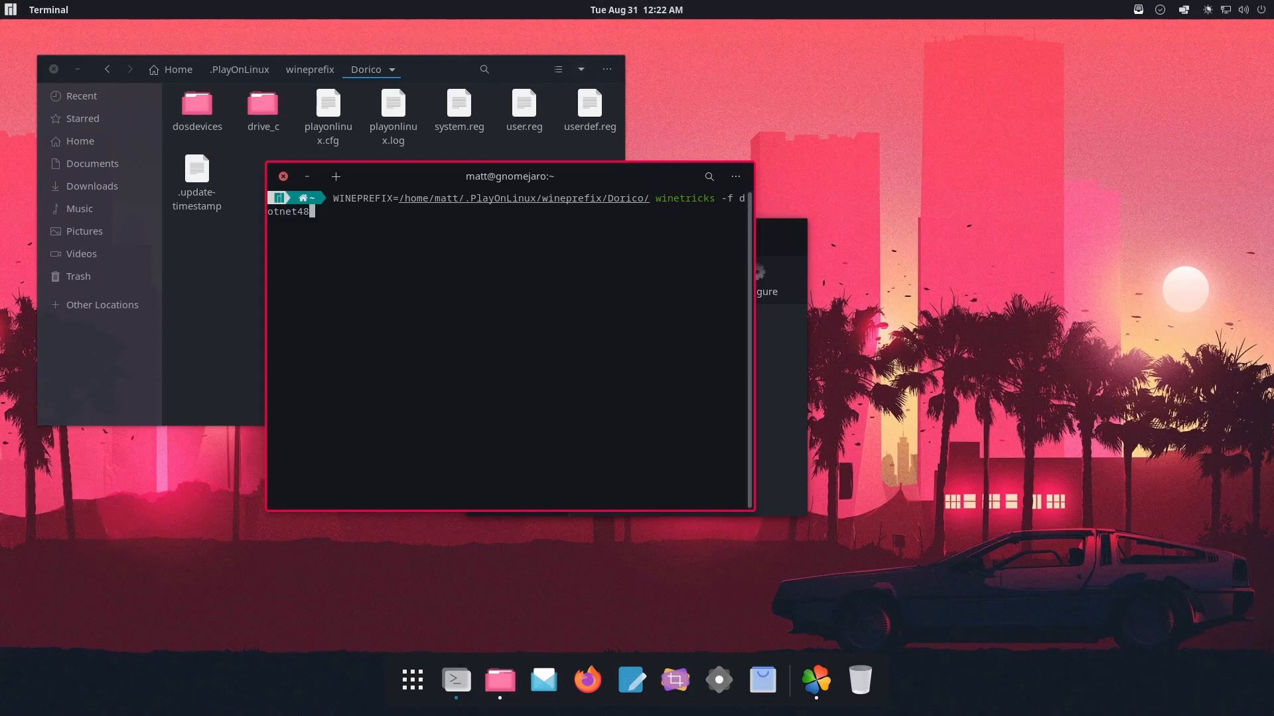
key(Left)
key(Left)
key(Left)
key(Left)
key(Left)
drag(650, 197, 399, 203)
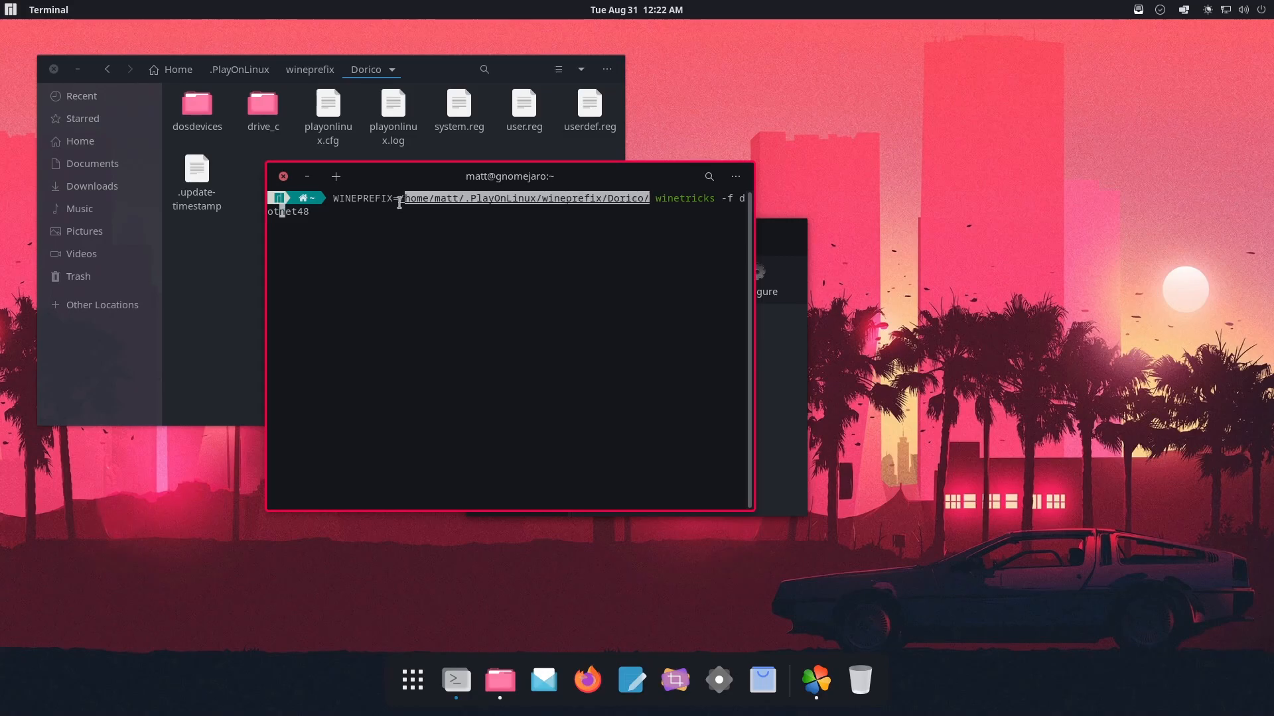
click(497, 262)
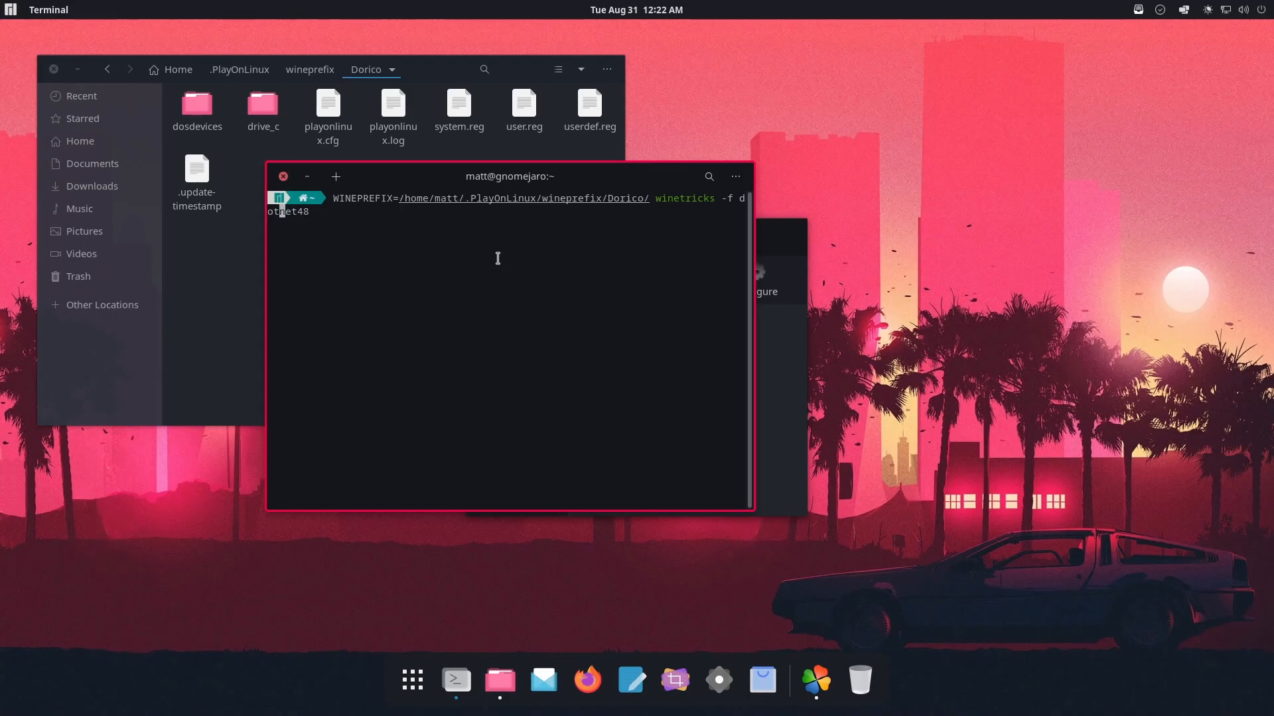
click(476, 74)
Step: Paste the Dorico prefix path into the location field and go to it
click(478, 70)
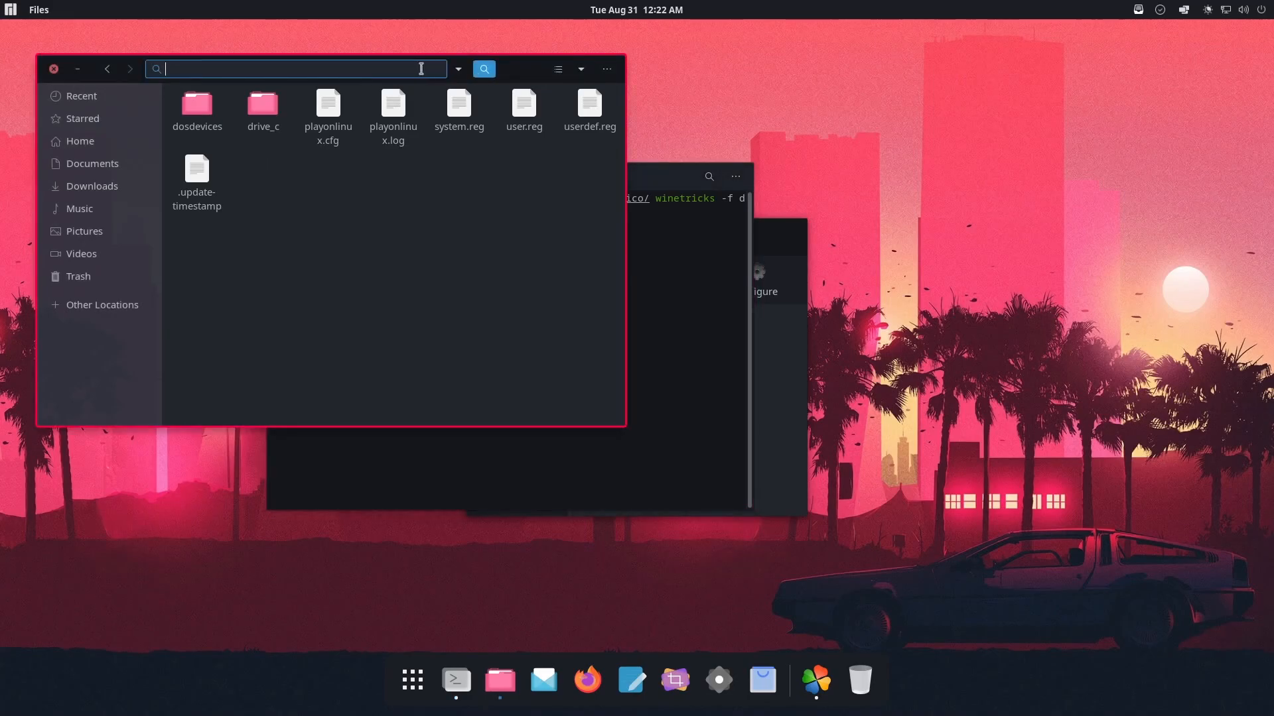
text(/home/matt/.PlayOnLinux/wineprefix/Dorico/)
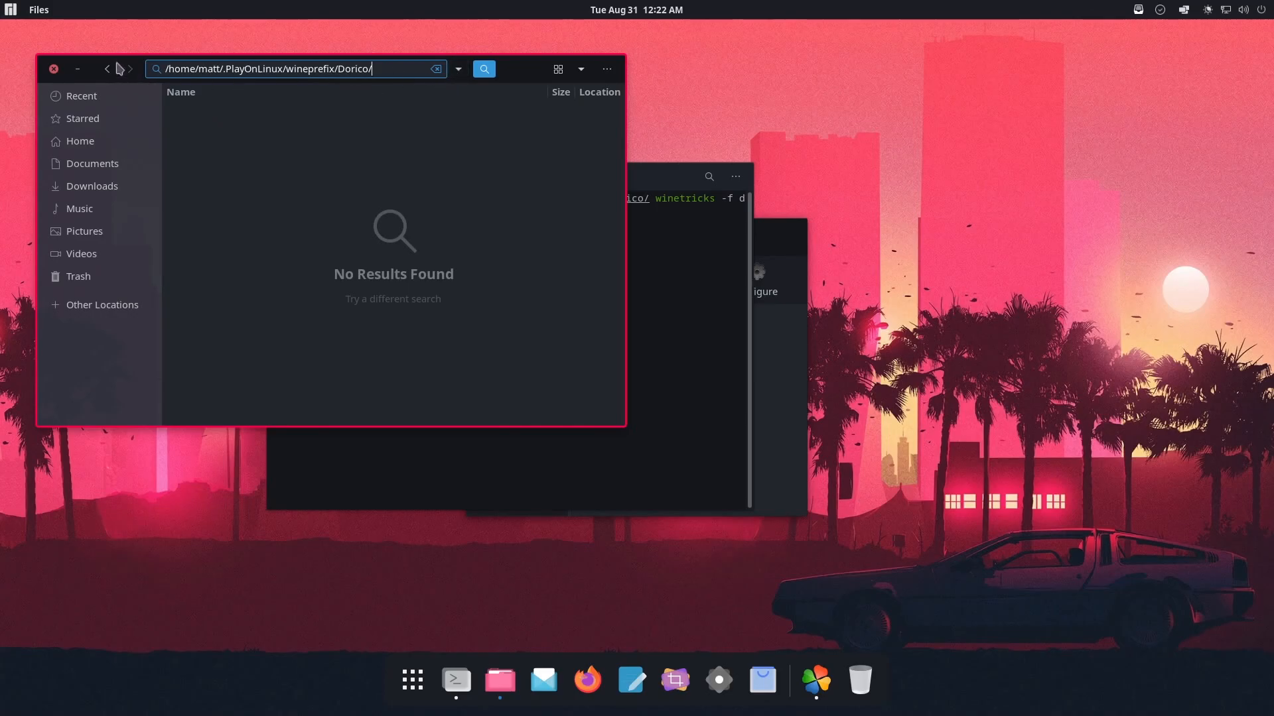
drag(527, 65, 762, 119)
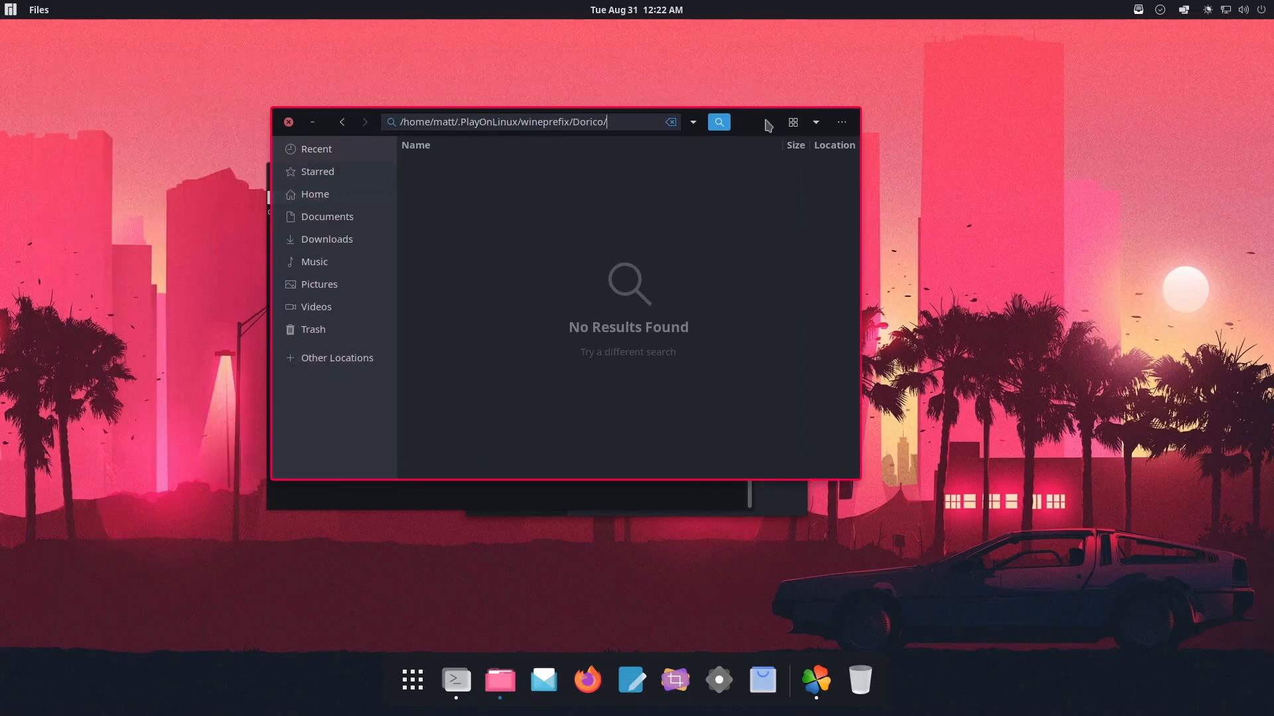
key(Return)
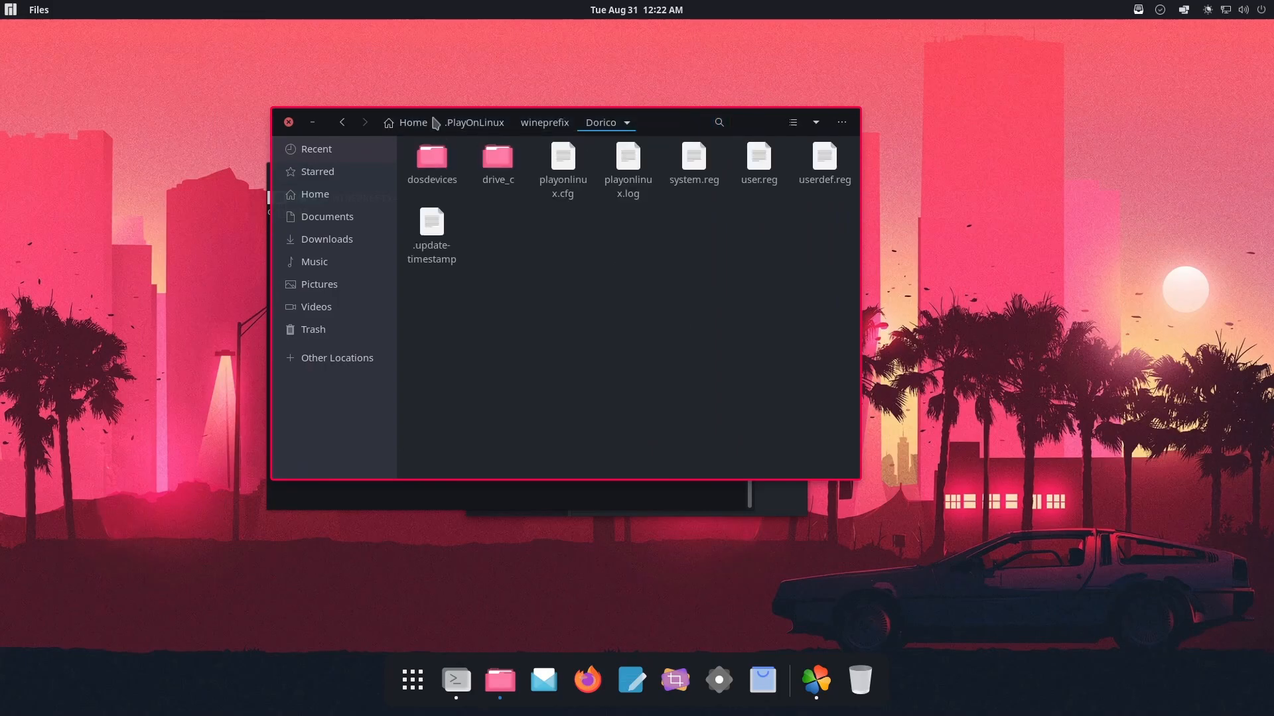
Step: Go up to the Home folder and try to bring up its actions menu
click(388, 125)
click(406, 125)
click(406, 124)
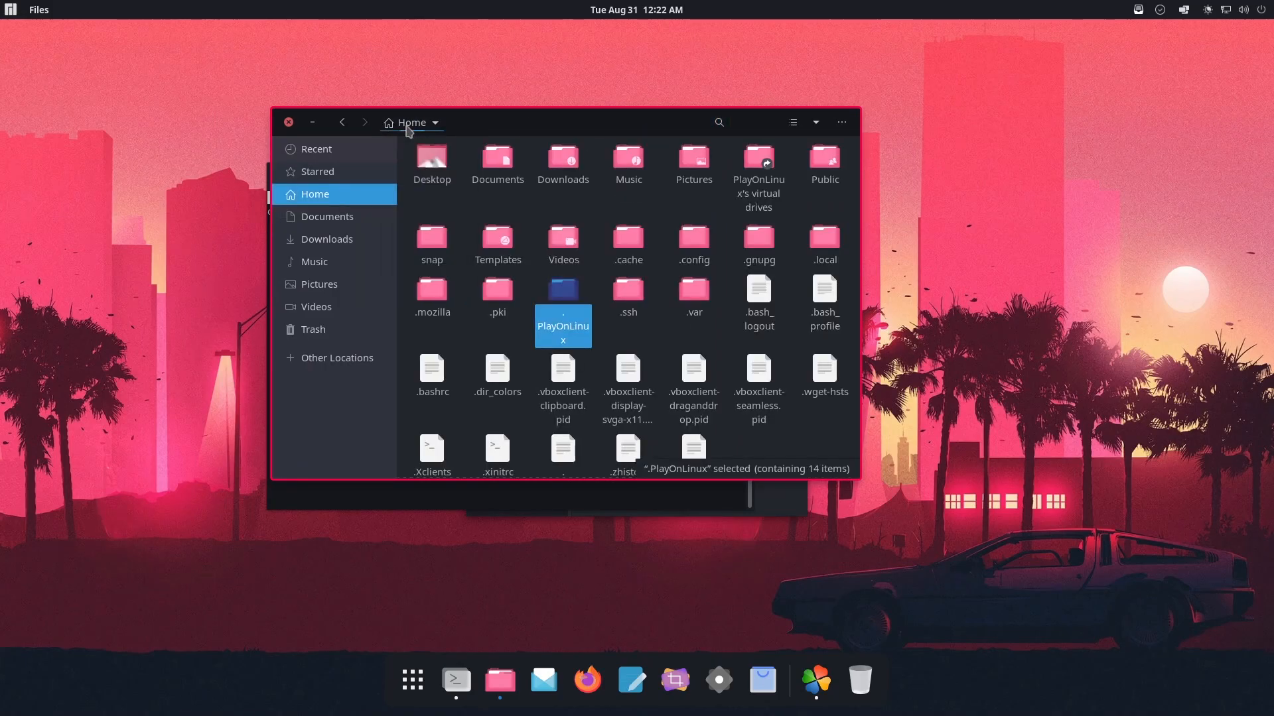
click(407, 126)
click(407, 126)
click(407, 126)
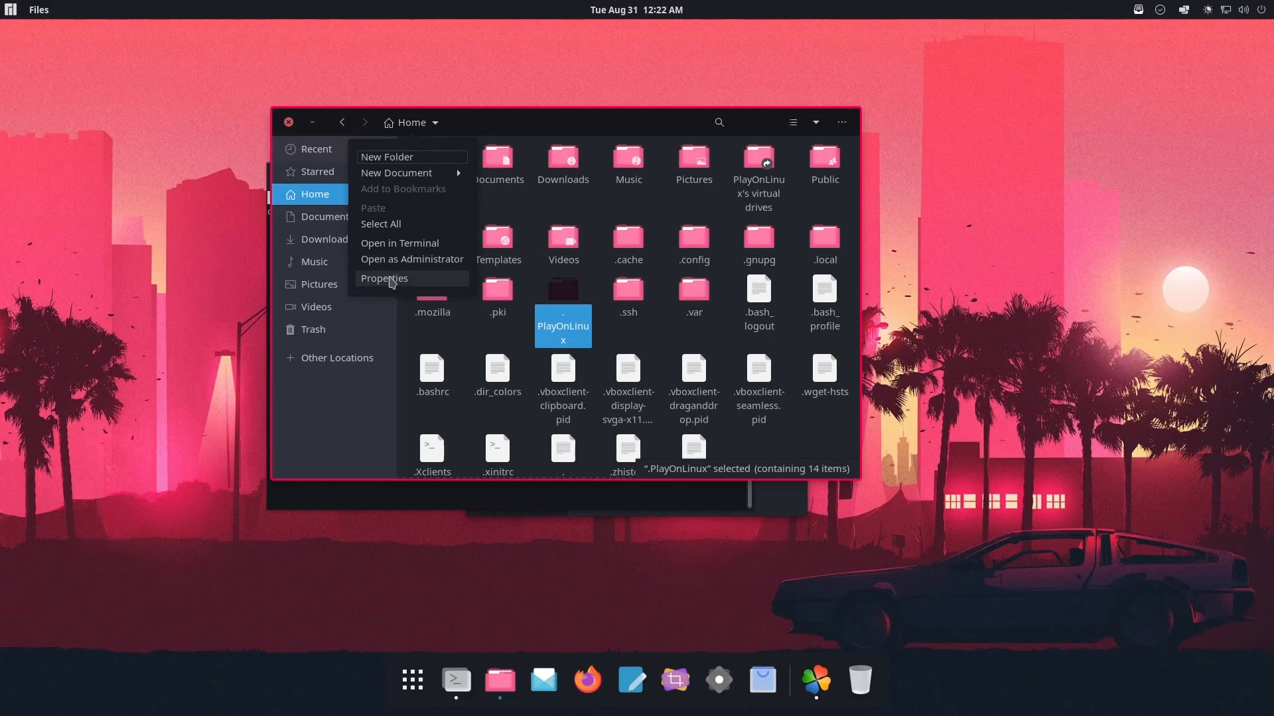
click(713, 204)
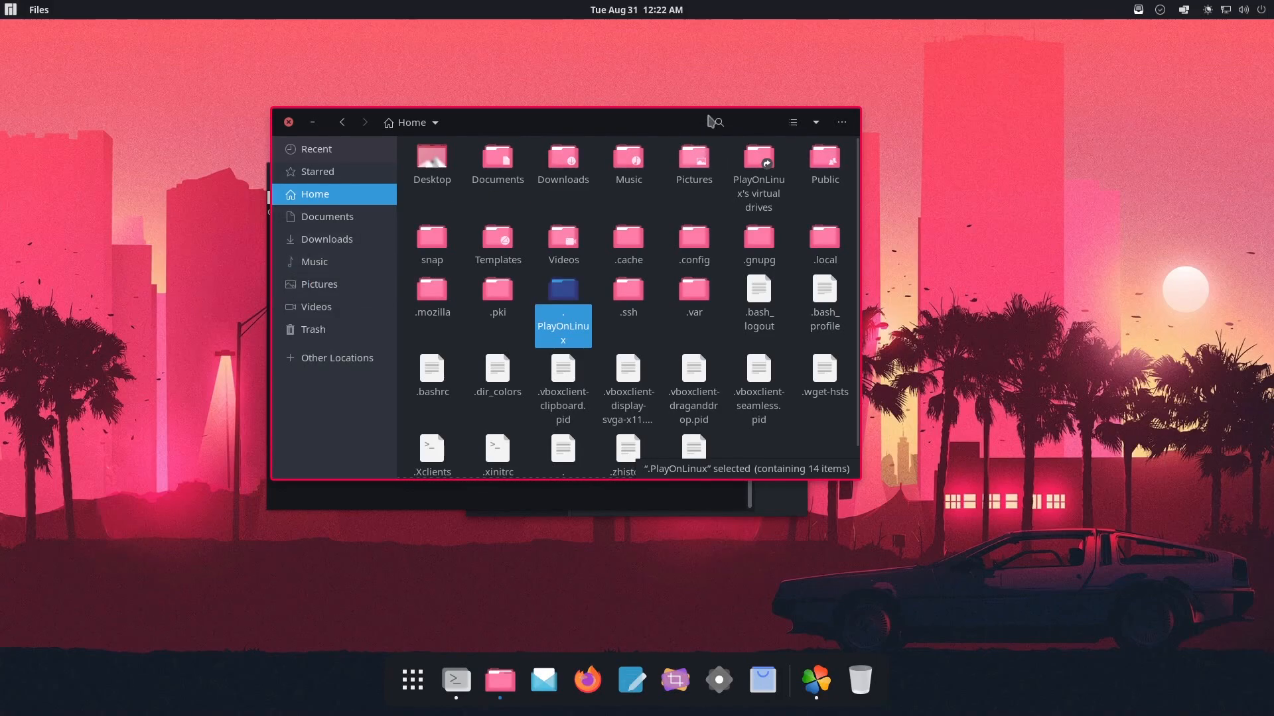
Step: View the About Files version information, then open the Home folder's context menu
double_click(468, 126)
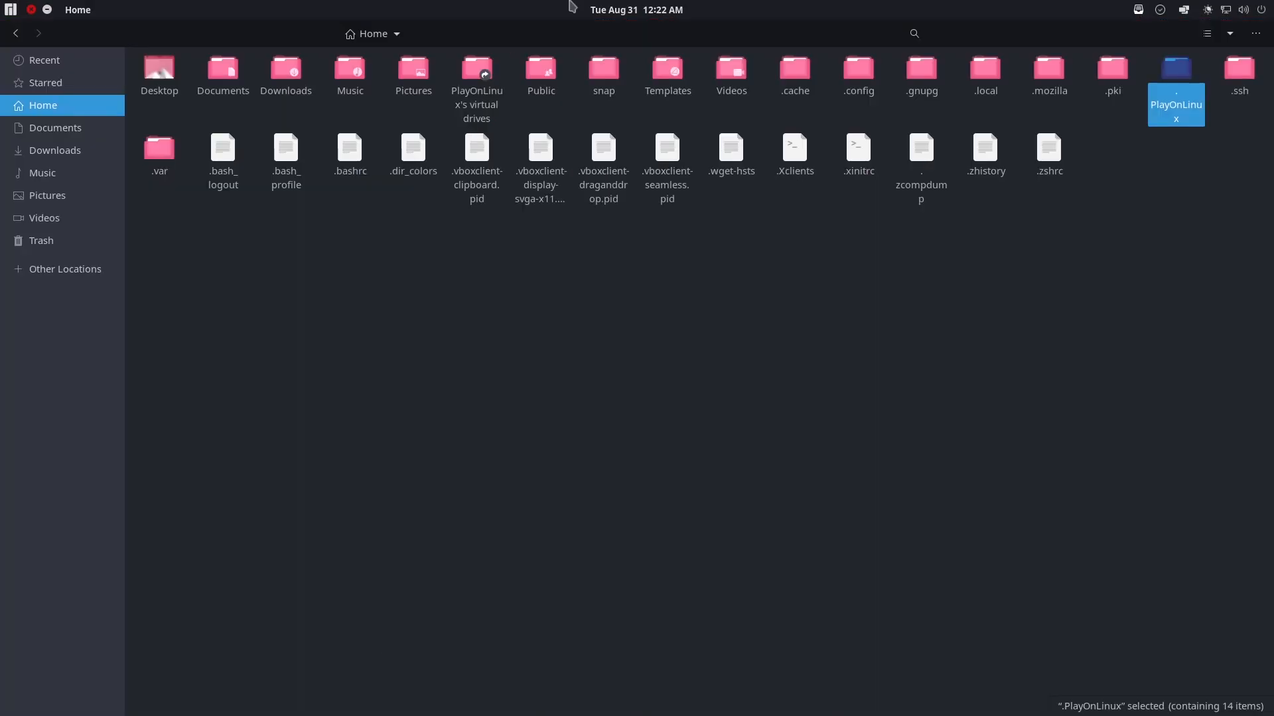
double_click(663, 40)
click(841, 122)
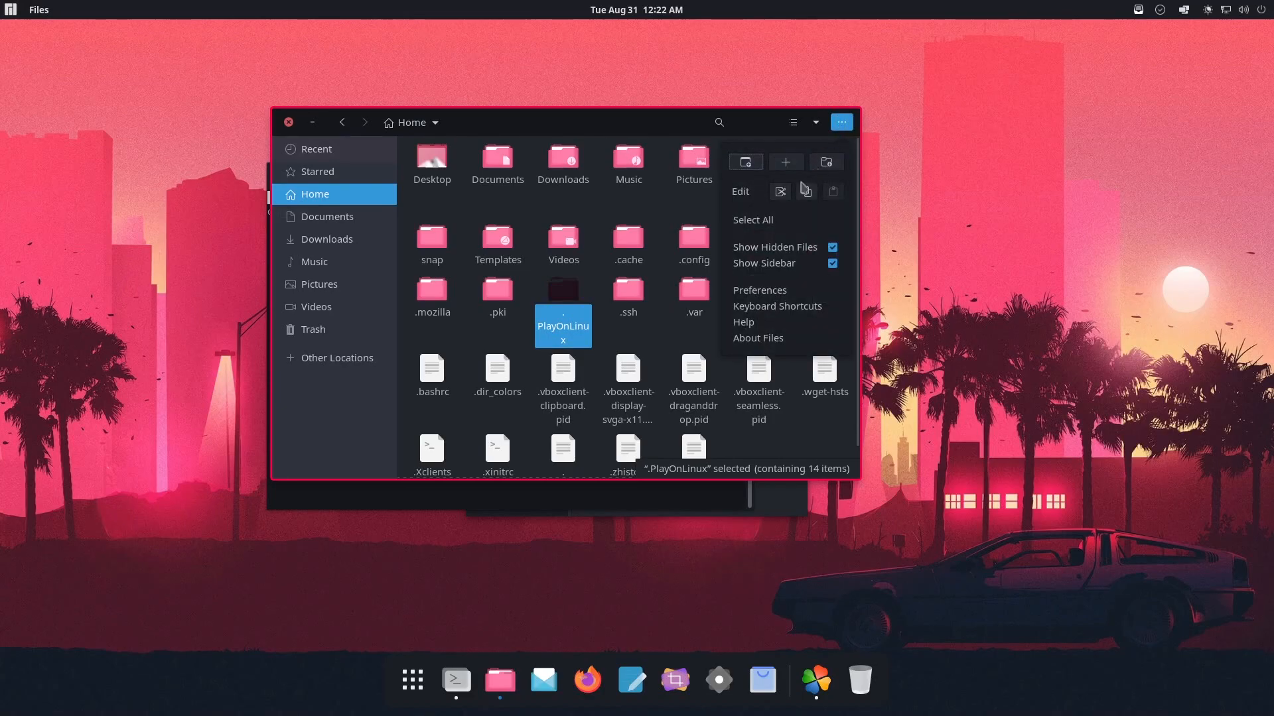
click(758, 338)
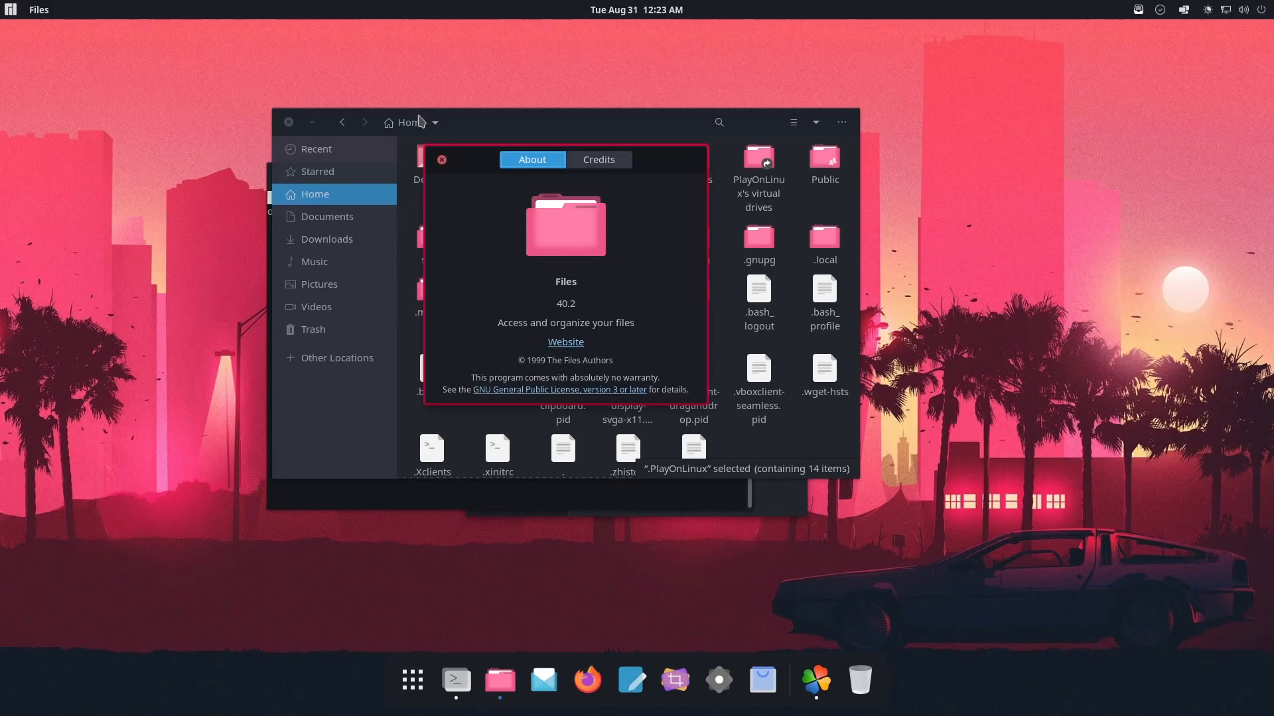
click(442, 159)
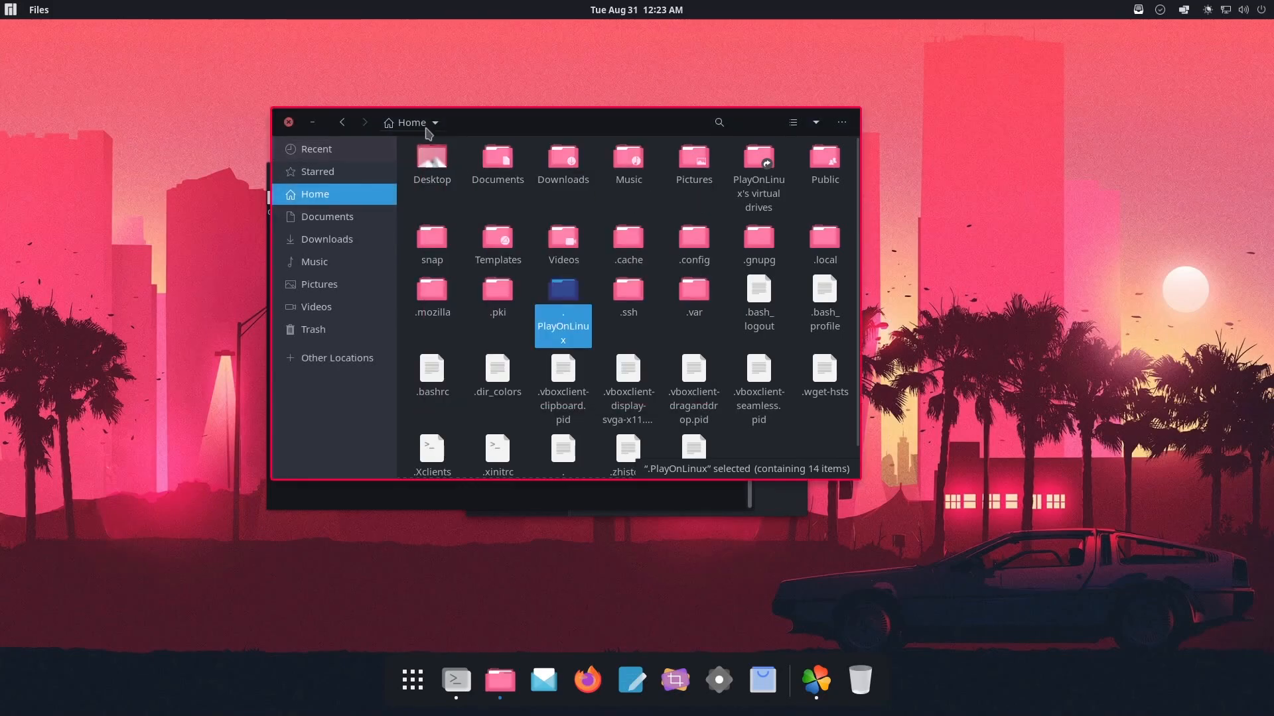
right_click(426, 130)
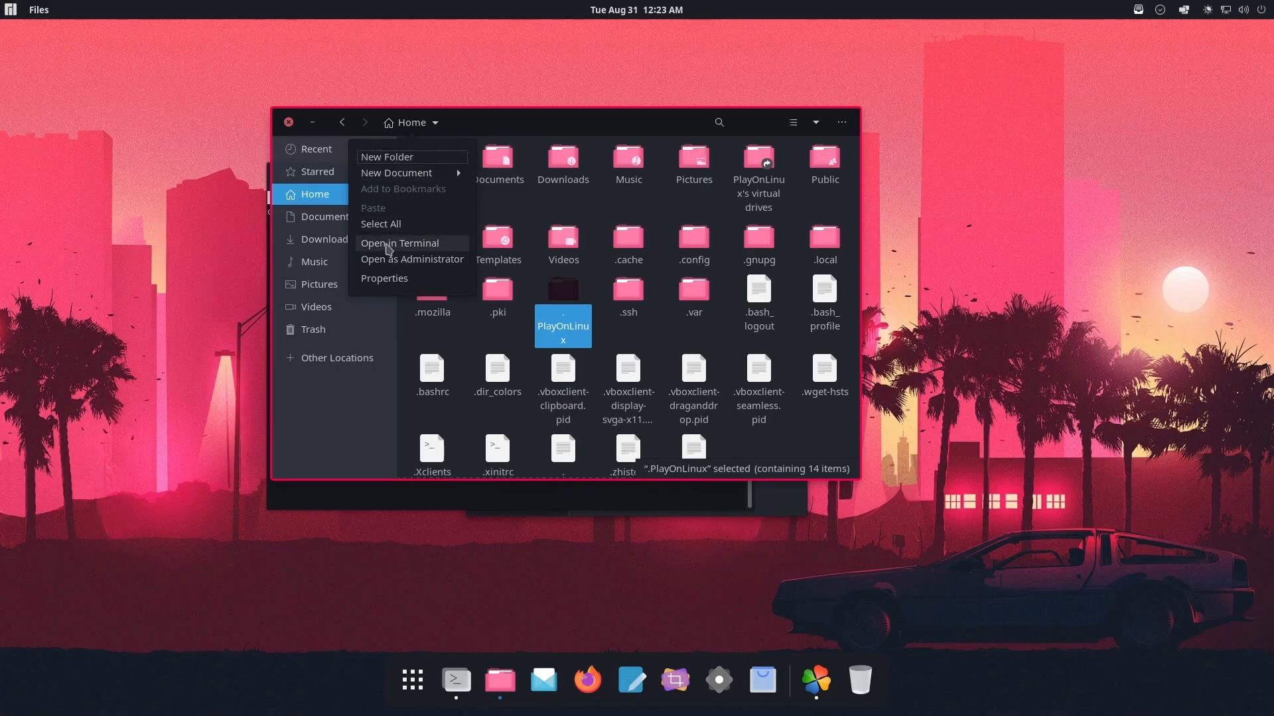
Step: Open a terminal in Home and cd into the pasted Dorico prefix path
click(388, 249)
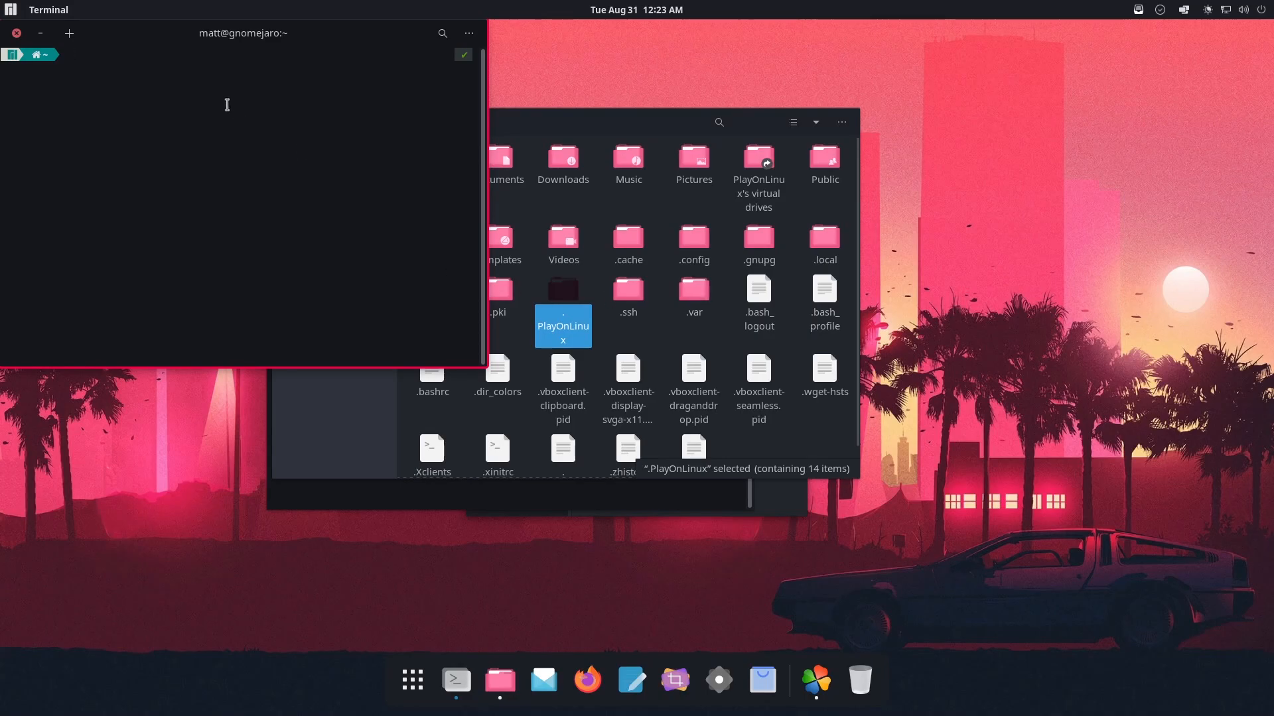
text(/home/matt/.PlayOnLinux/wineprefix/Dorico/)
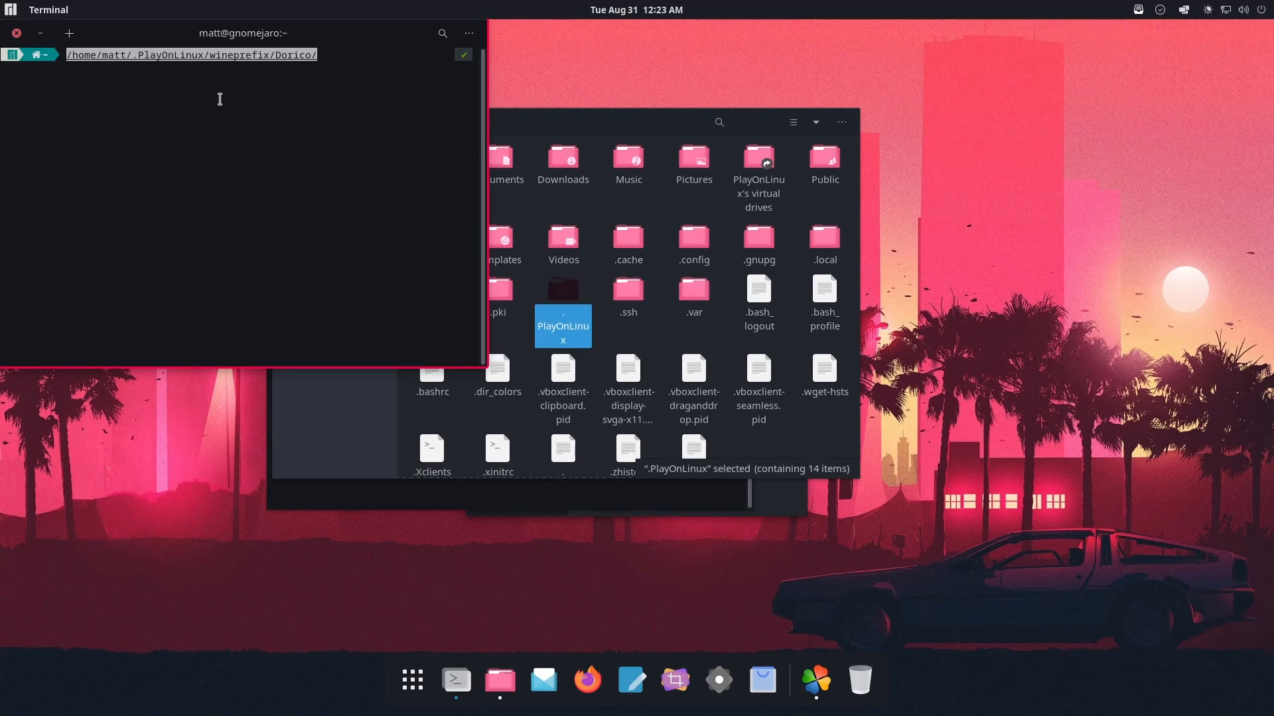
key(ctrl+Left)
key(ctrl+Left)
key(ctrl+Left)
key(ctrl+Left)
key(Home)
text(cd)
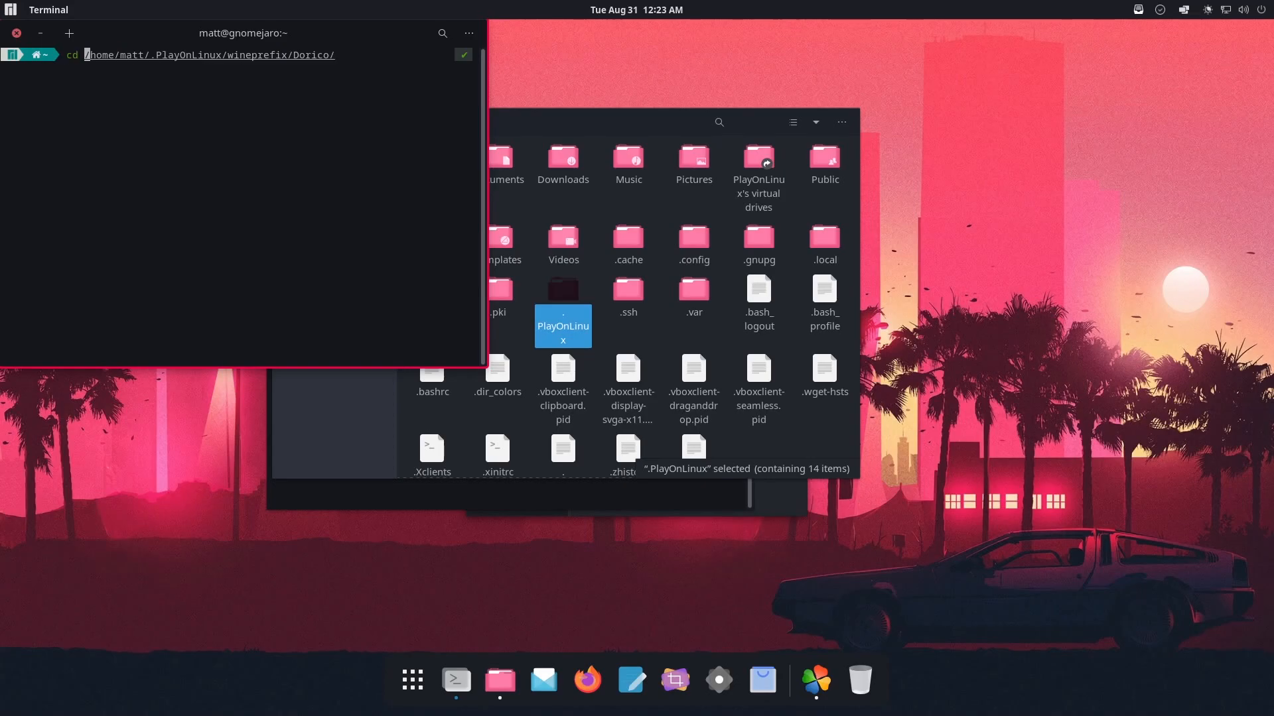
key(Return)
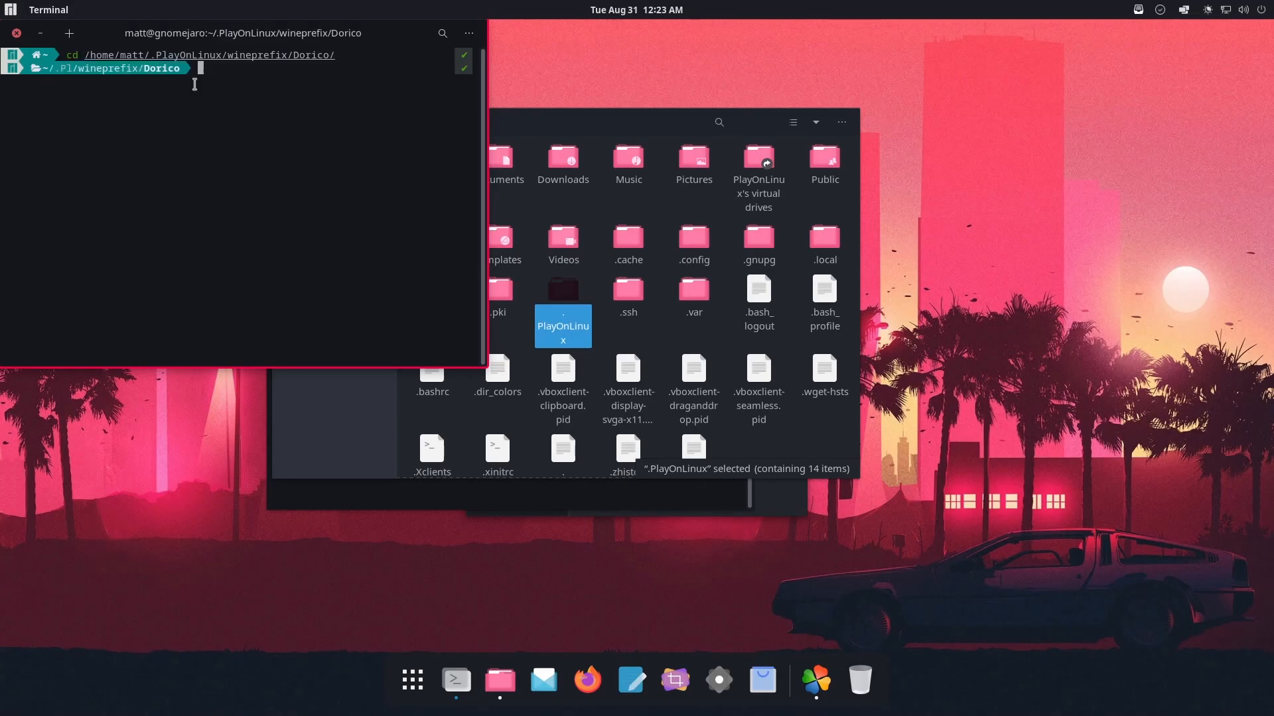
Step: Run ls to list the prefix's files, then close that extra terminal
text(ls)
key(Return)
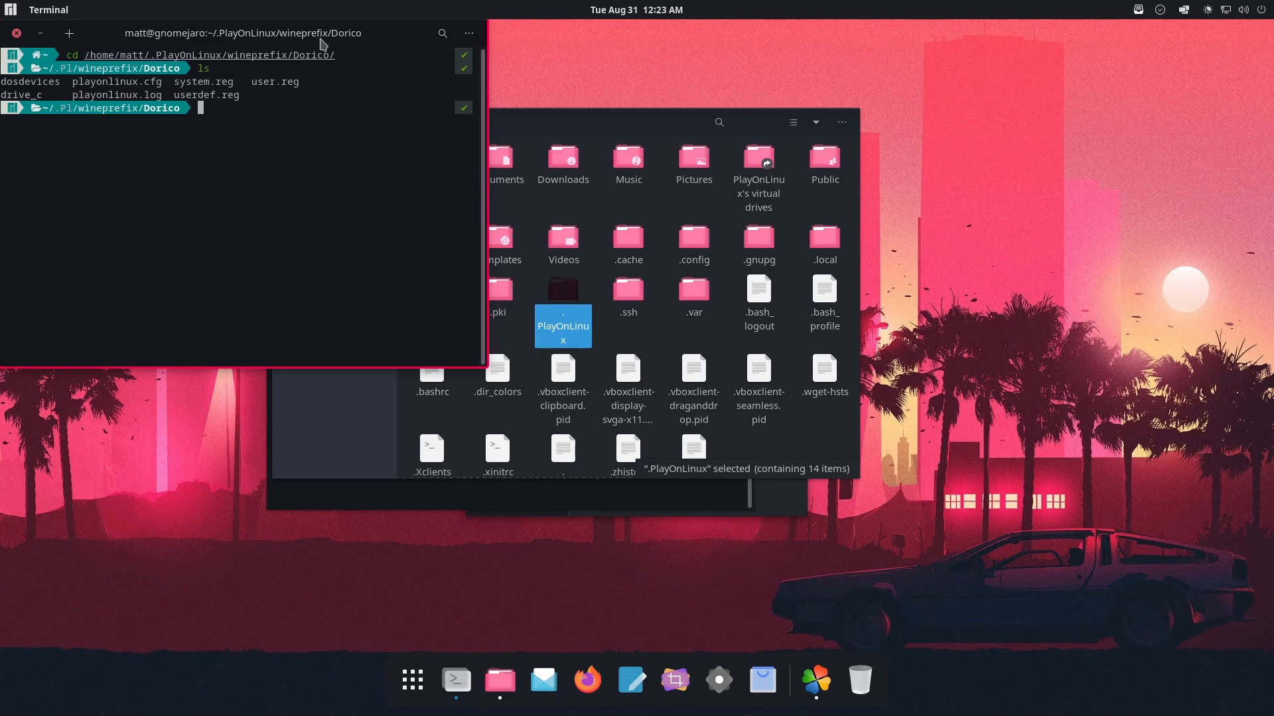
drag(537, 63, 549, 81)
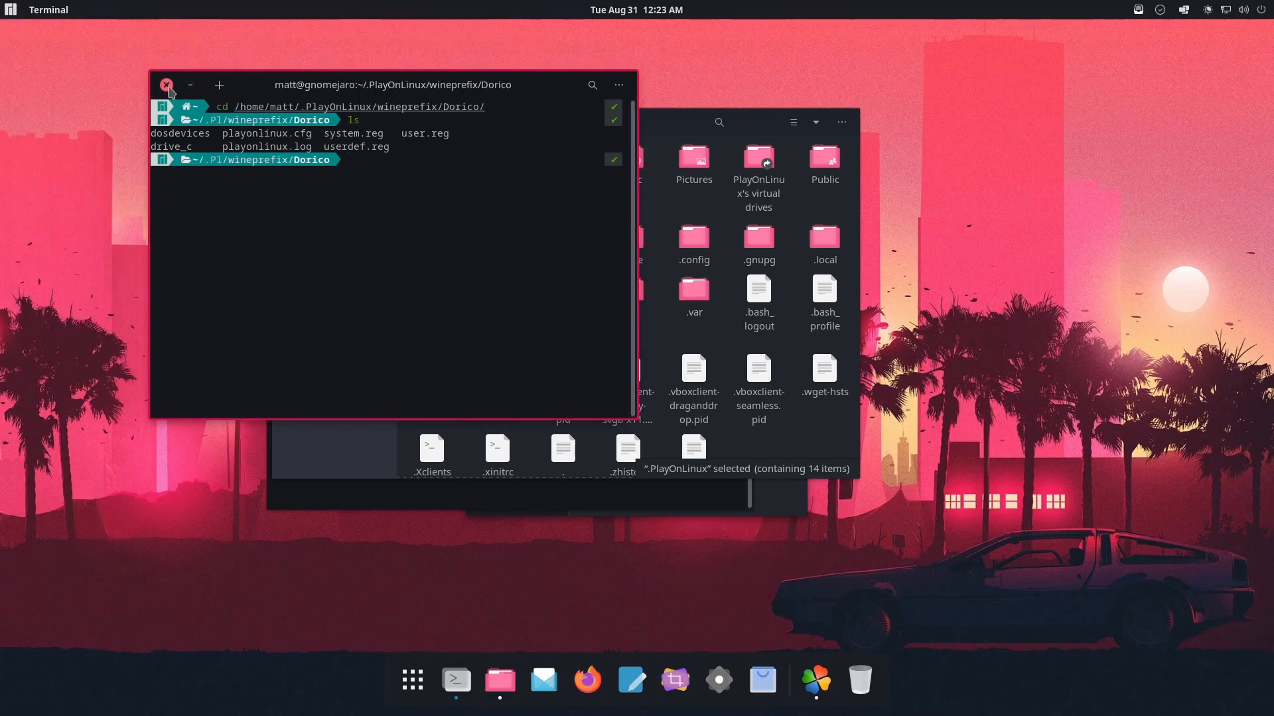
click(167, 85)
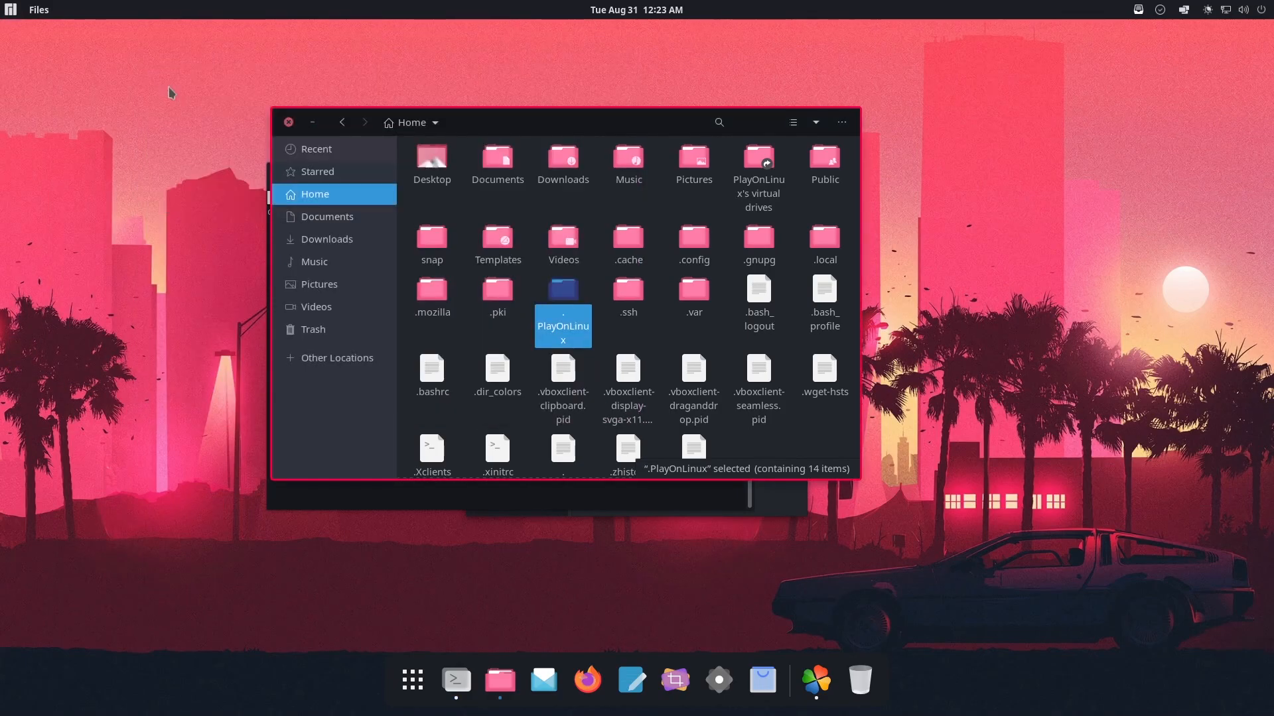
Step: Close the Files window and run the winetricks -f dotnet48 command on the Dorico prefix
click(288, 122)
key(Right)
key(Right)
key(Right)
key(Right)
key(Right)
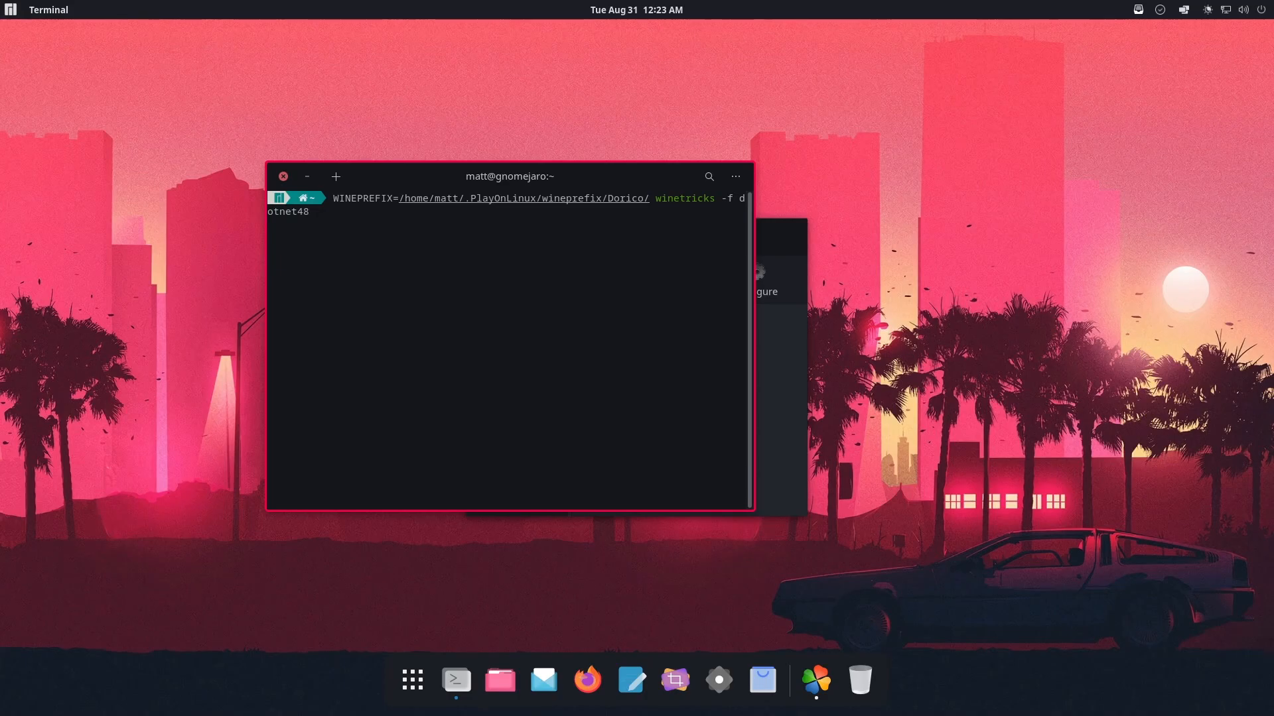
key(Return)
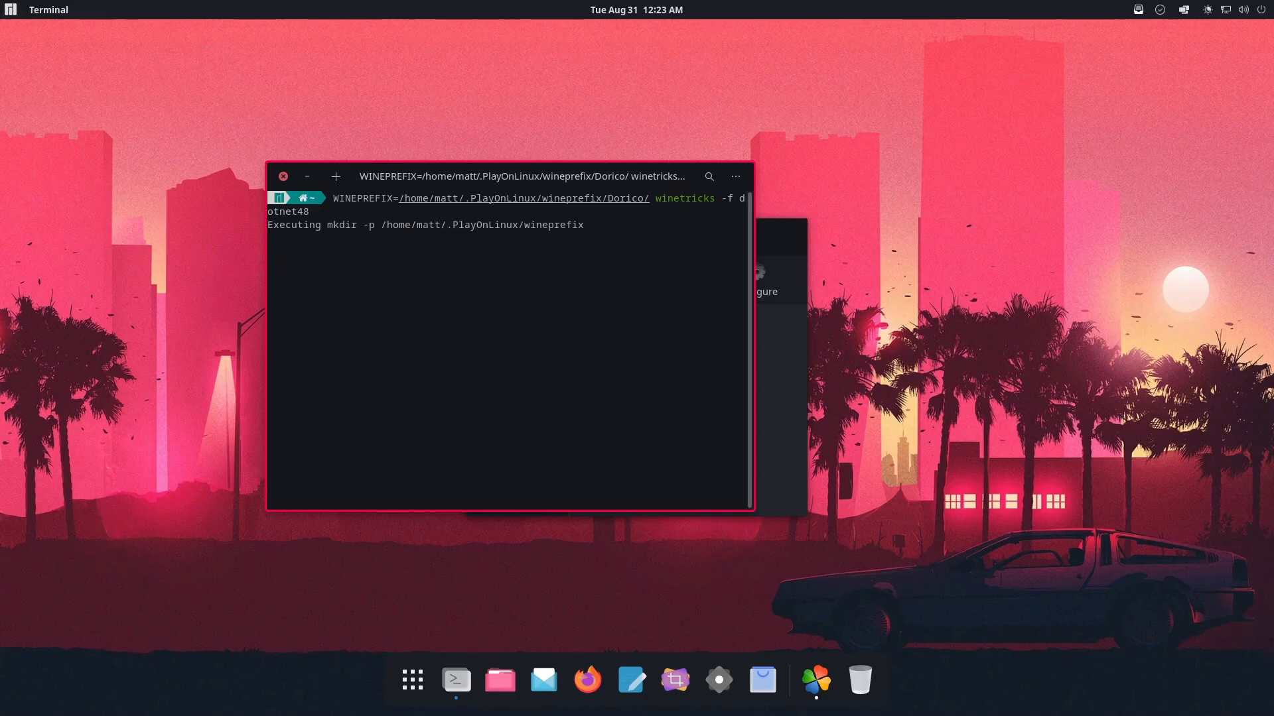
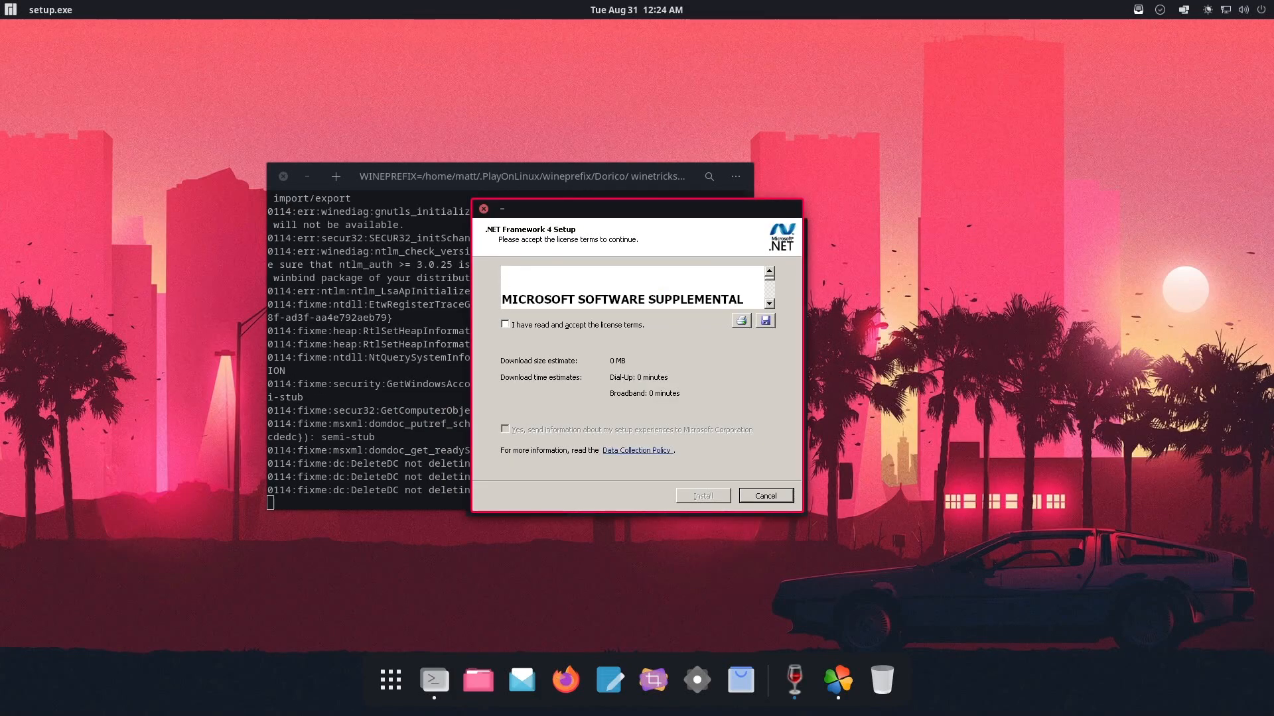
Step: Accept the .NET Framework 4 license terms, run the install, and finish the installer
click(505, 325)
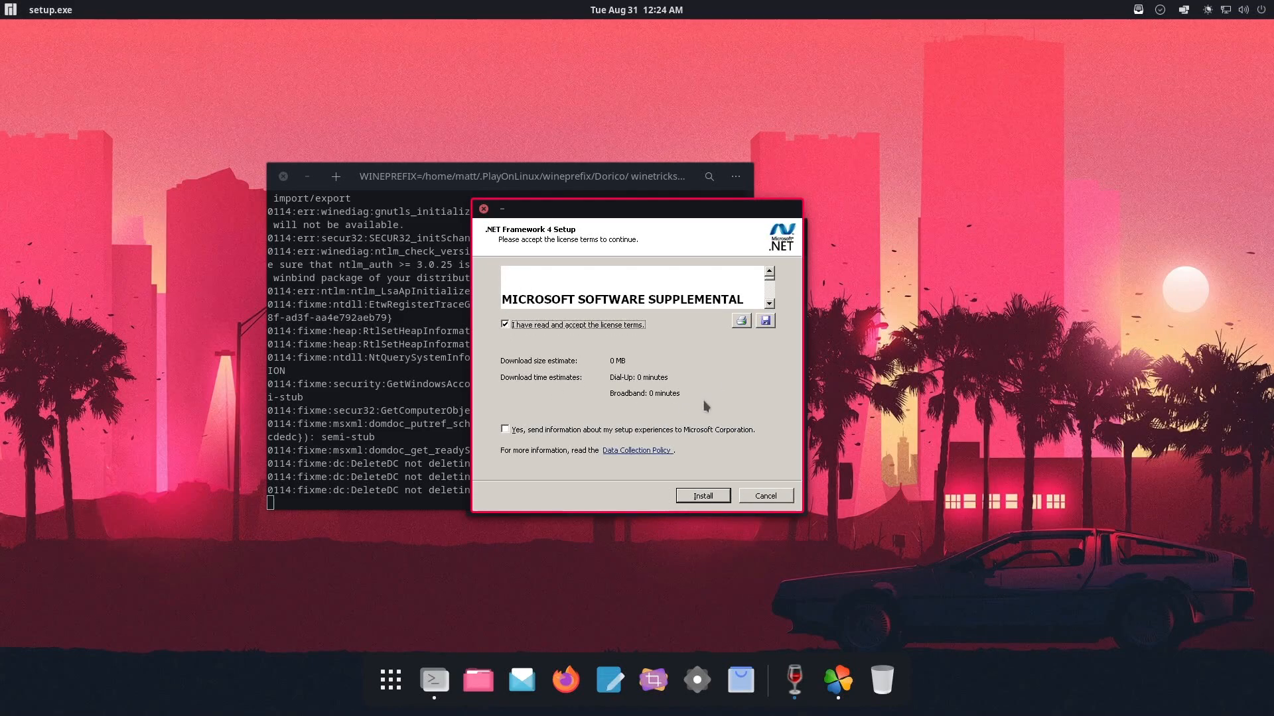
click(693, 499)
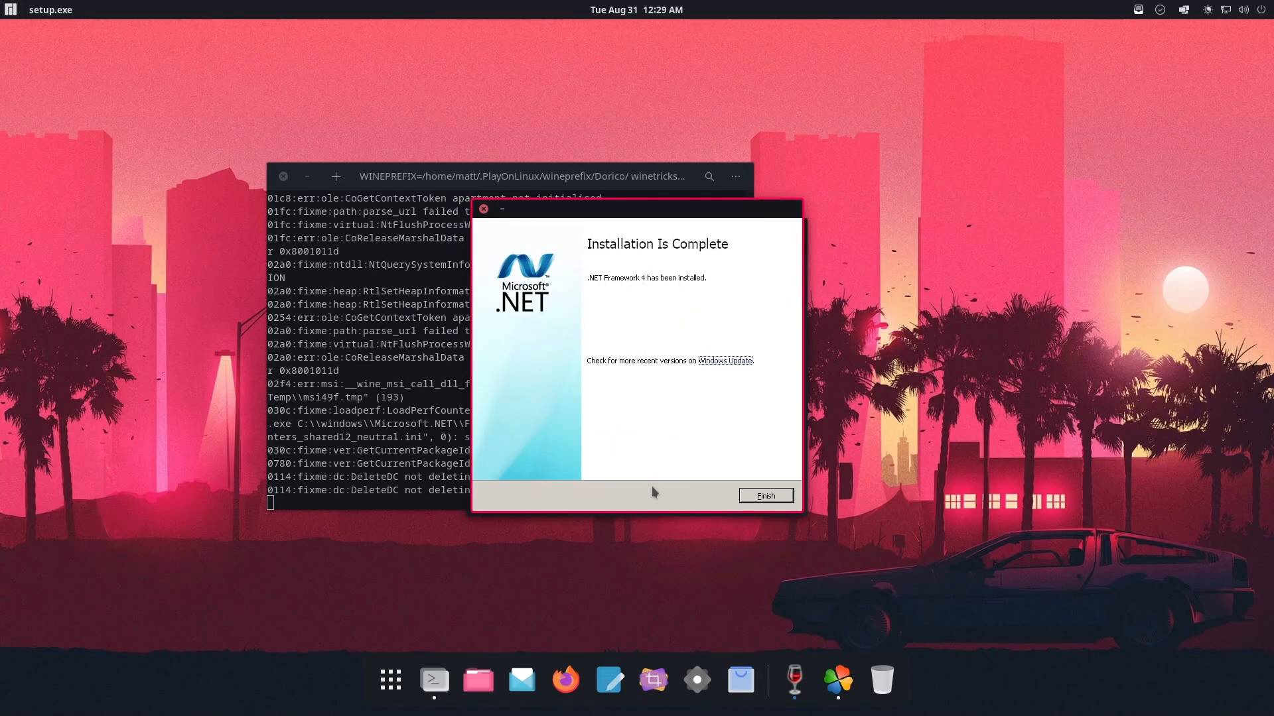
click(756, 498)
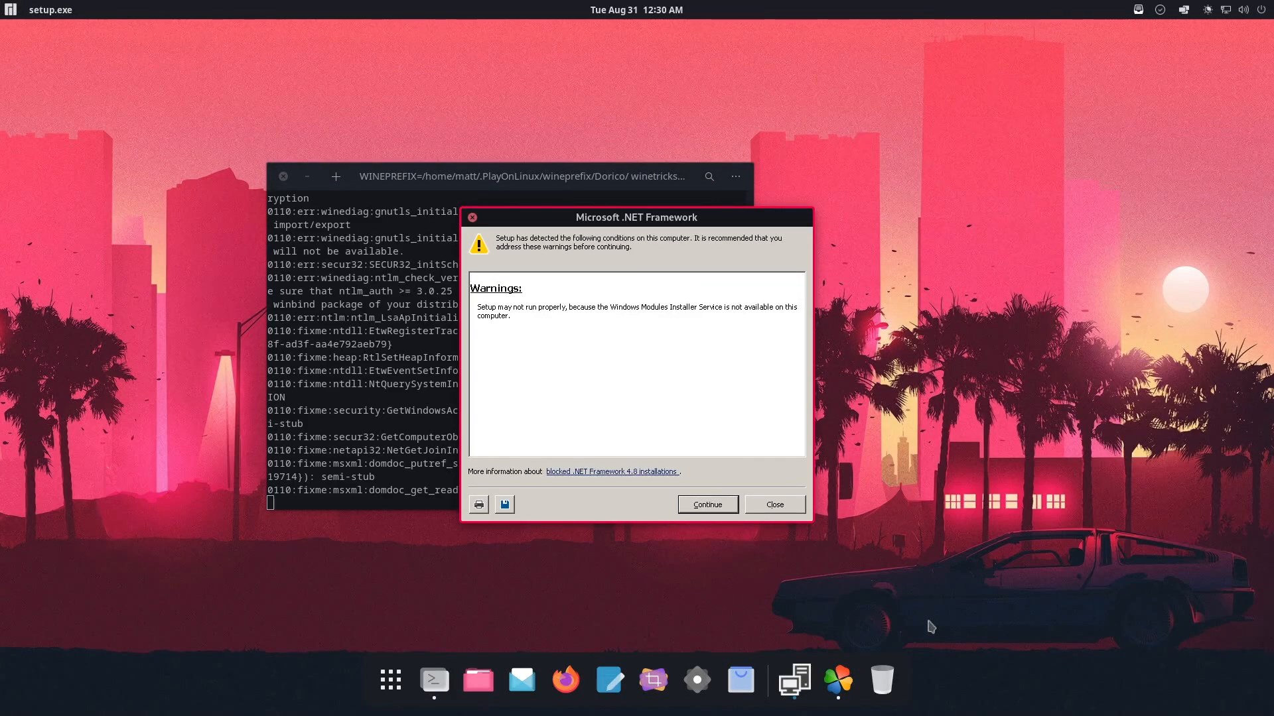
Step: Continue past the .NET 4.8 warning, accept its license, install it, finish, and choose Restart Now
click(697, 505)
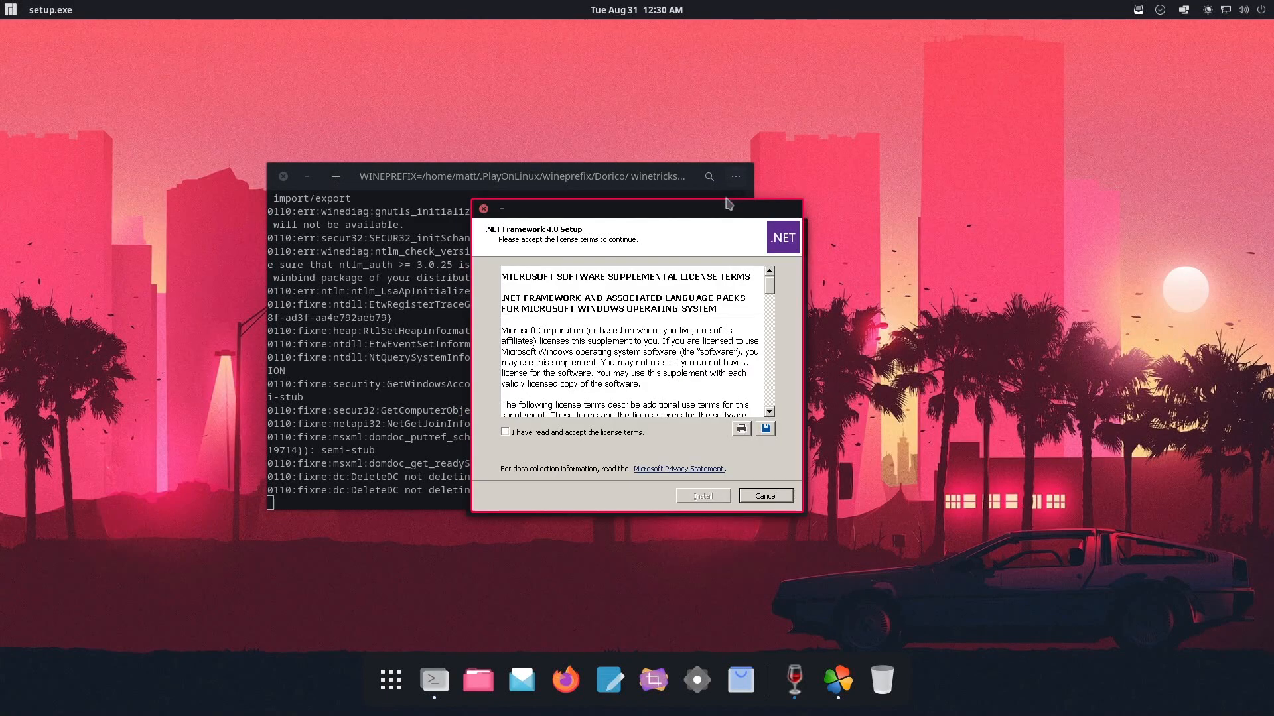
click(506, 433)
click(700, 497)
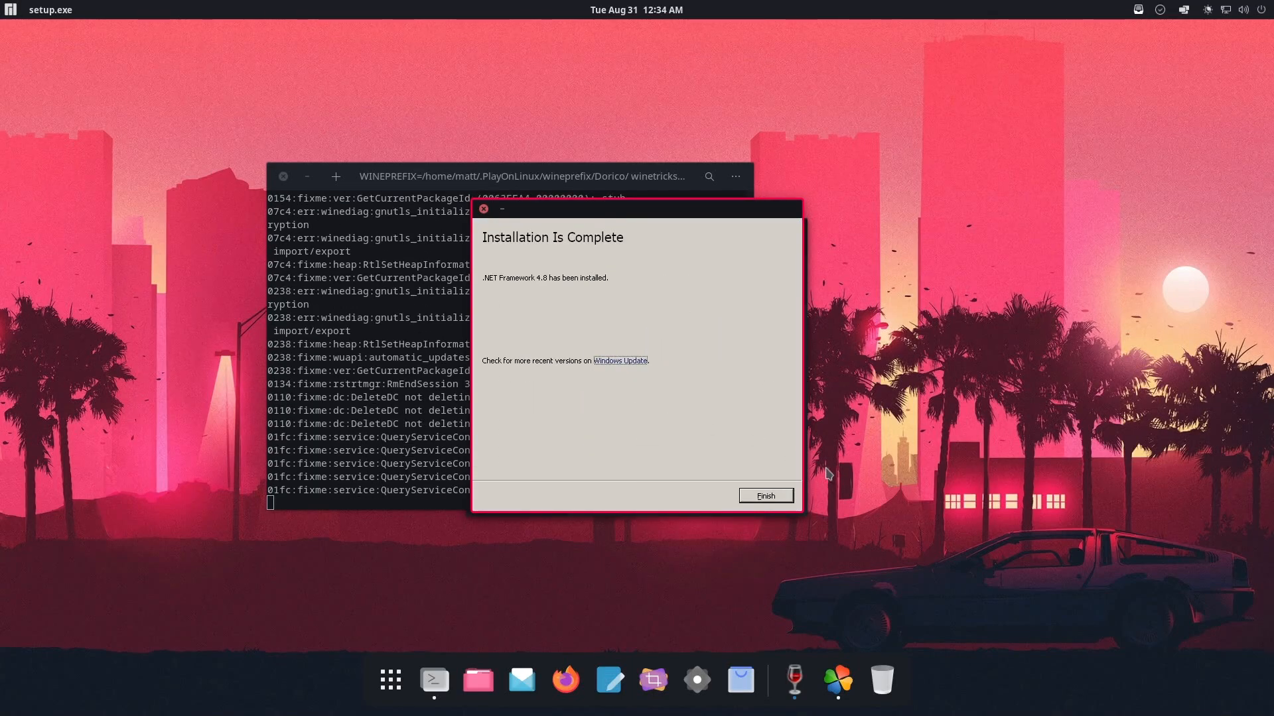
click(780, 499)
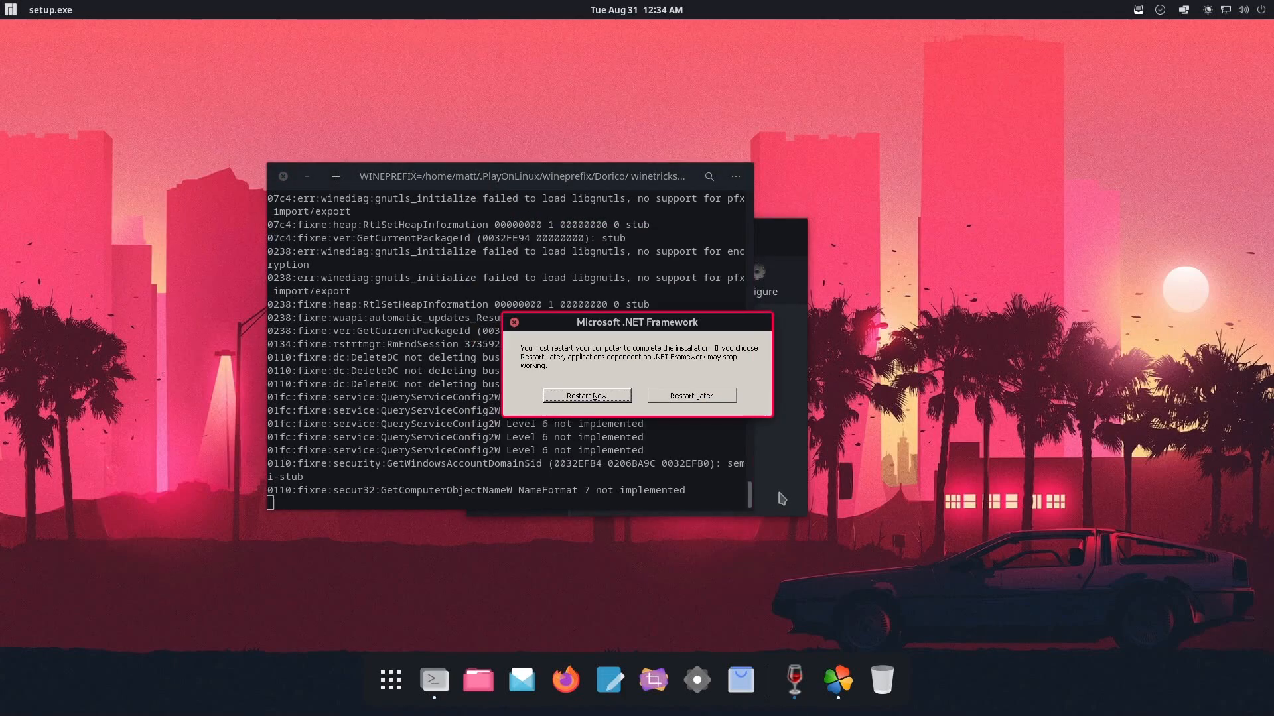
click(587, 396)
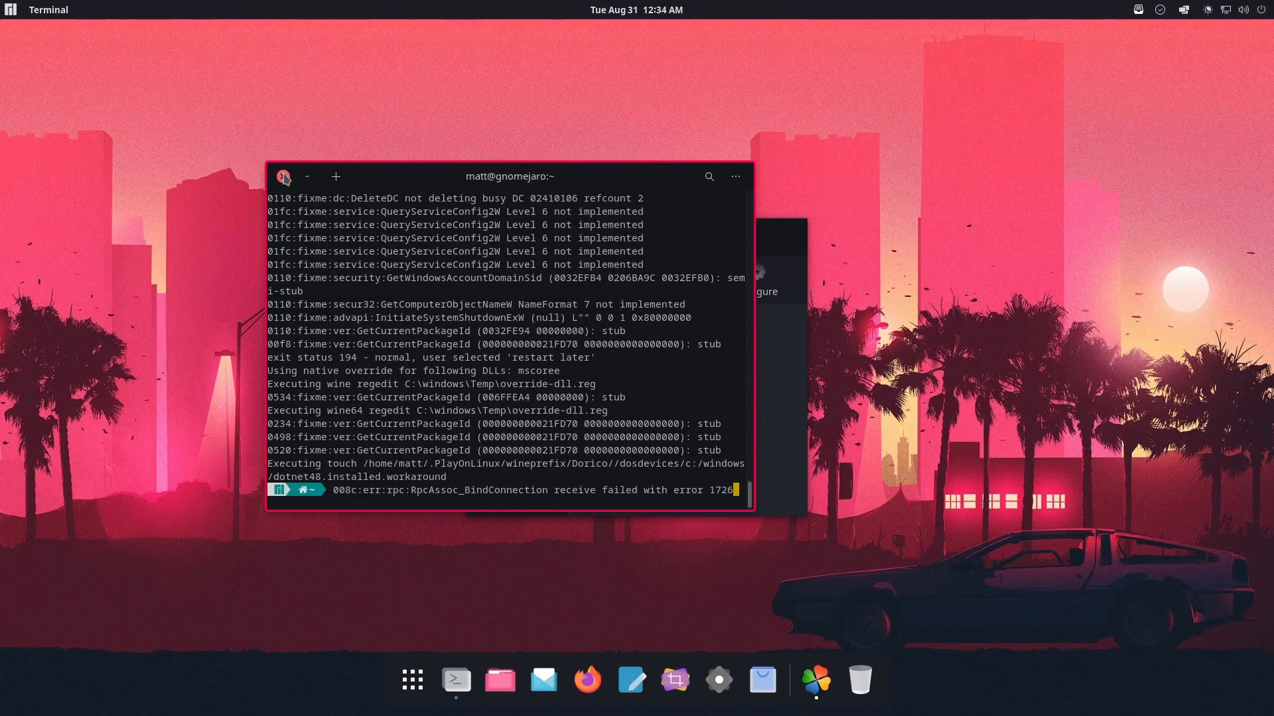
Step: Close the terminal and start a non-listed program install that edits an existing application
click(284, 177)
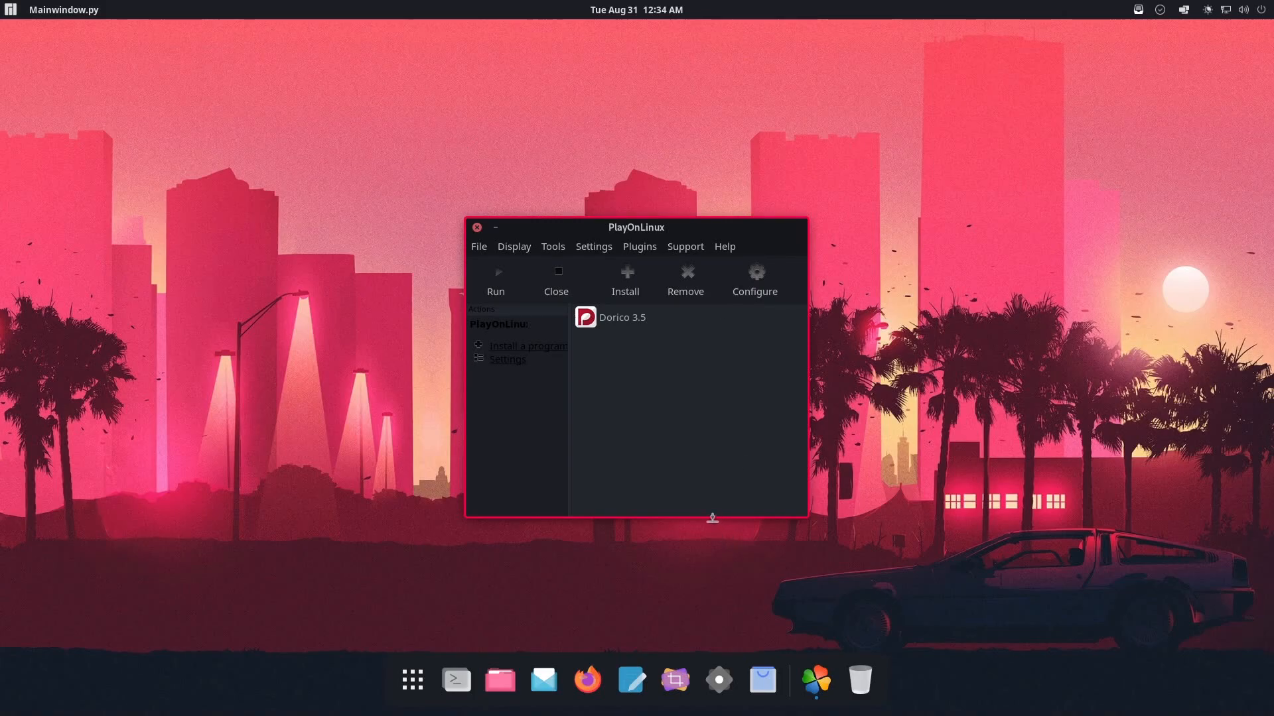
click(629, 290)
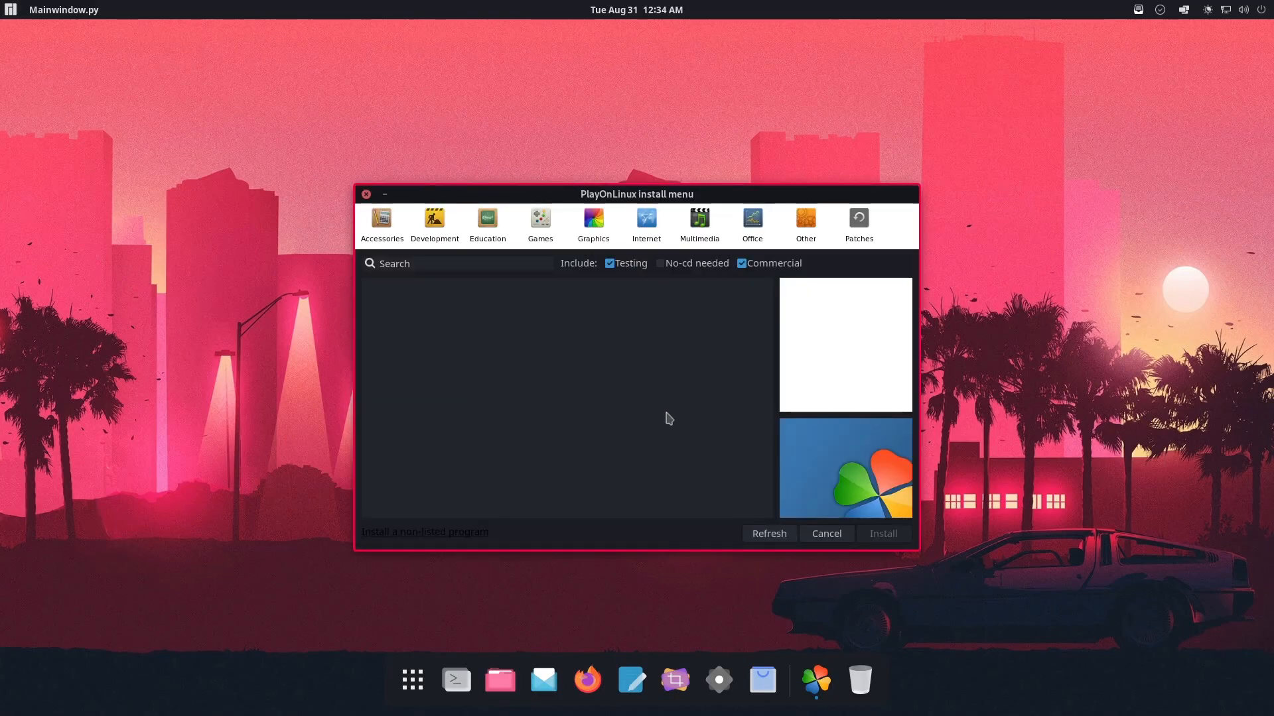
click(443, 532)
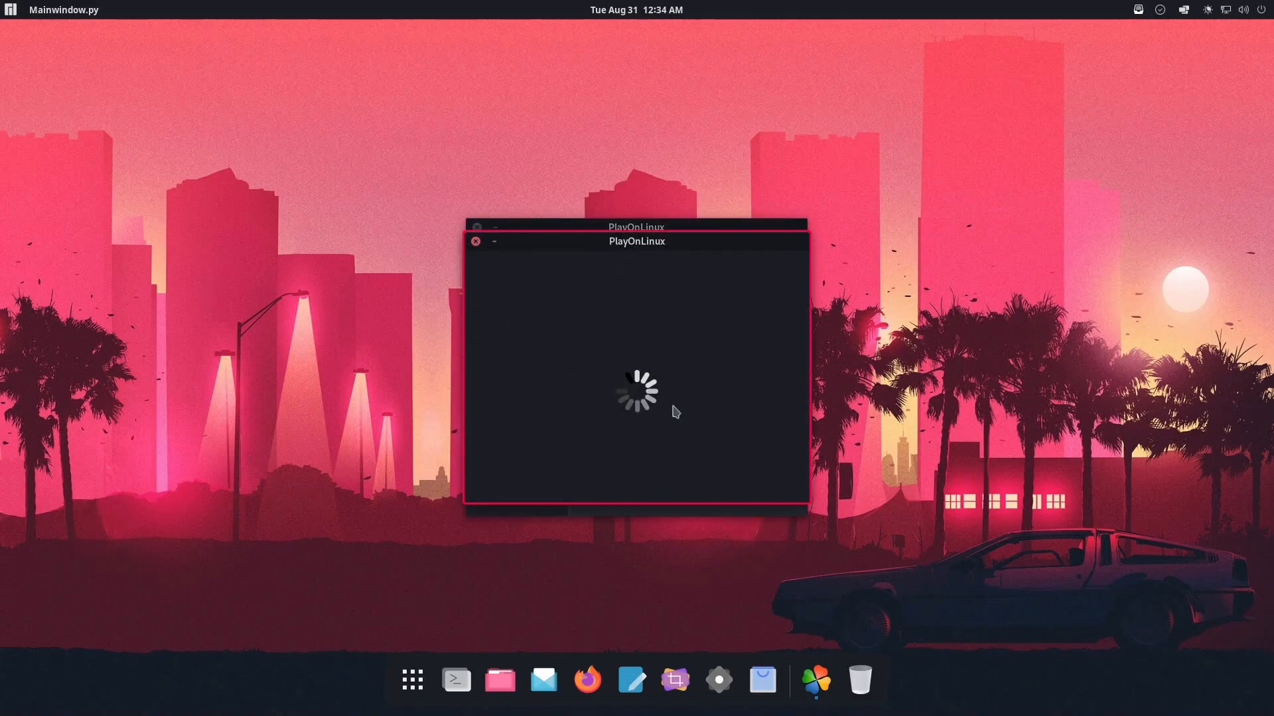
click(715, 487)
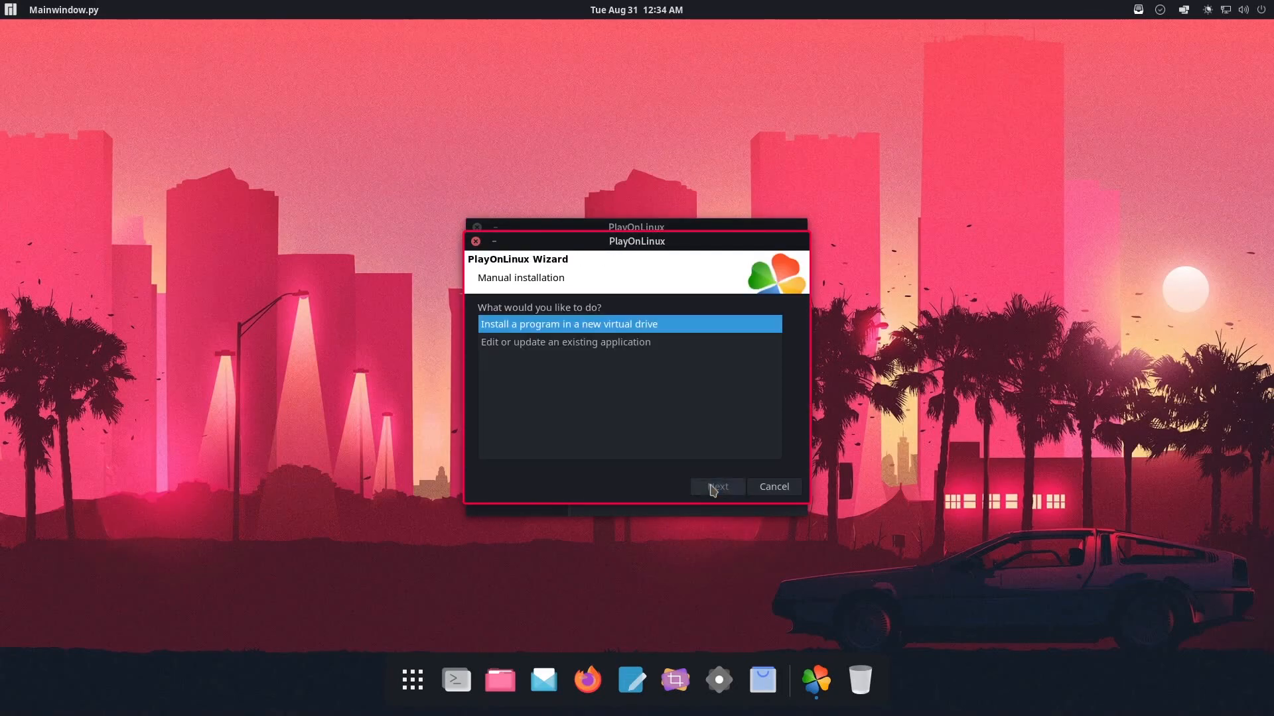
click(598, 341)
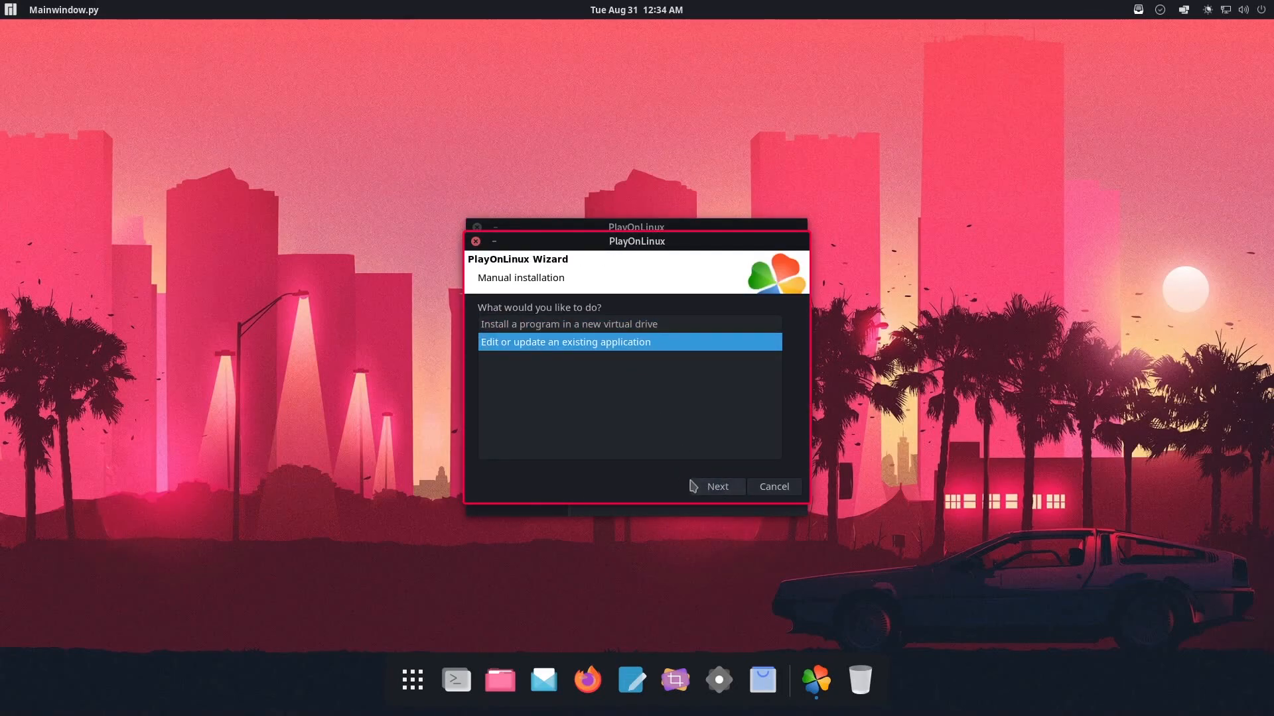
click(694, 485)
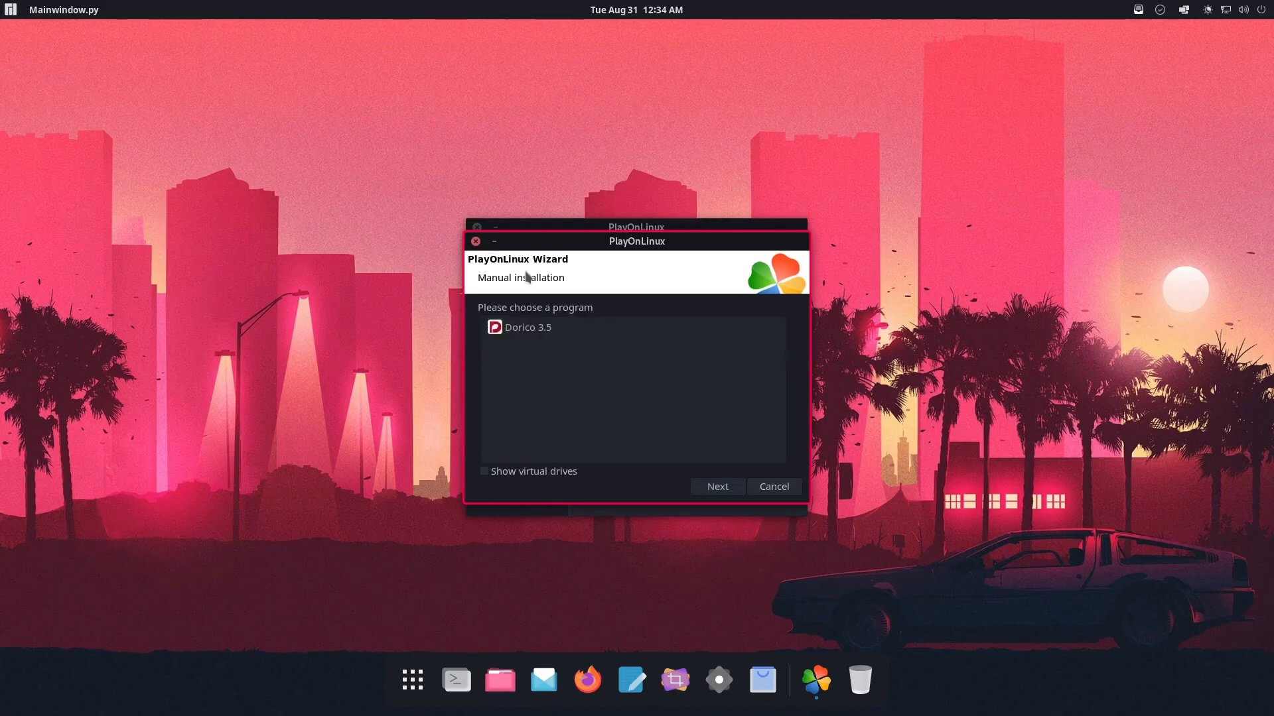
Step: Choose Dorico 3.5 as the application and select a 64 bits Windows installation
click(527, 331)
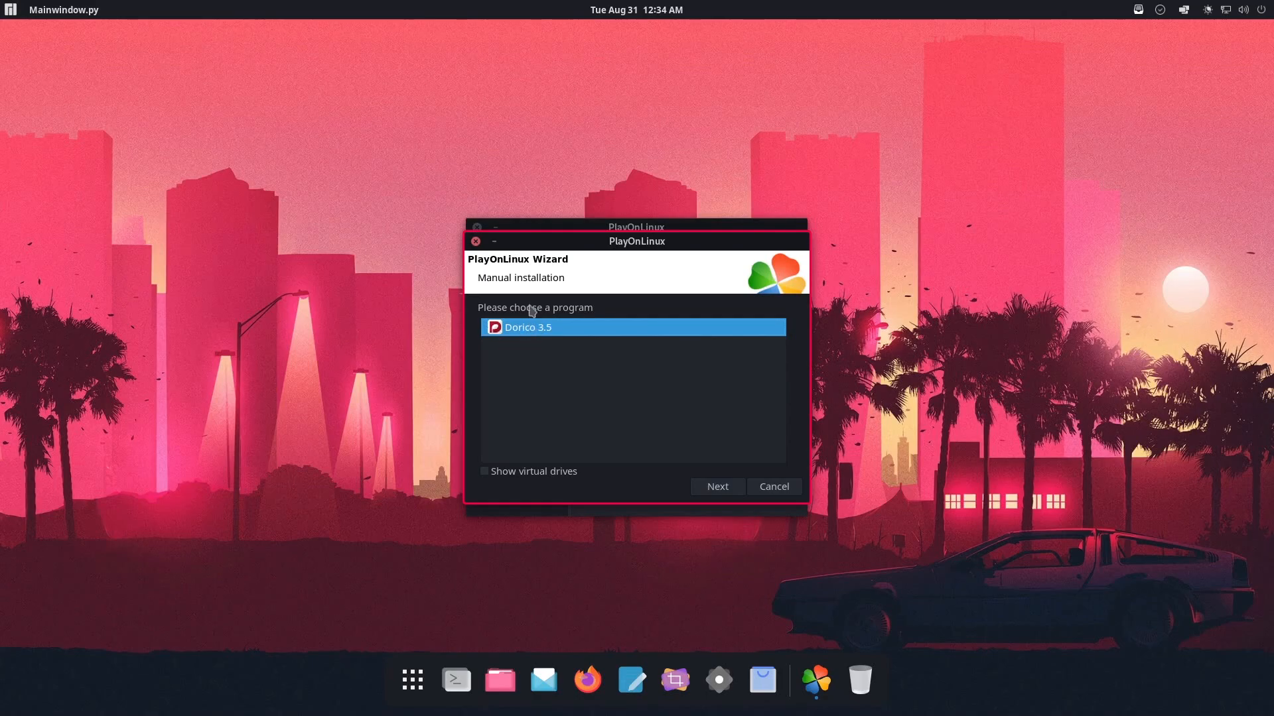
click(531, 471)
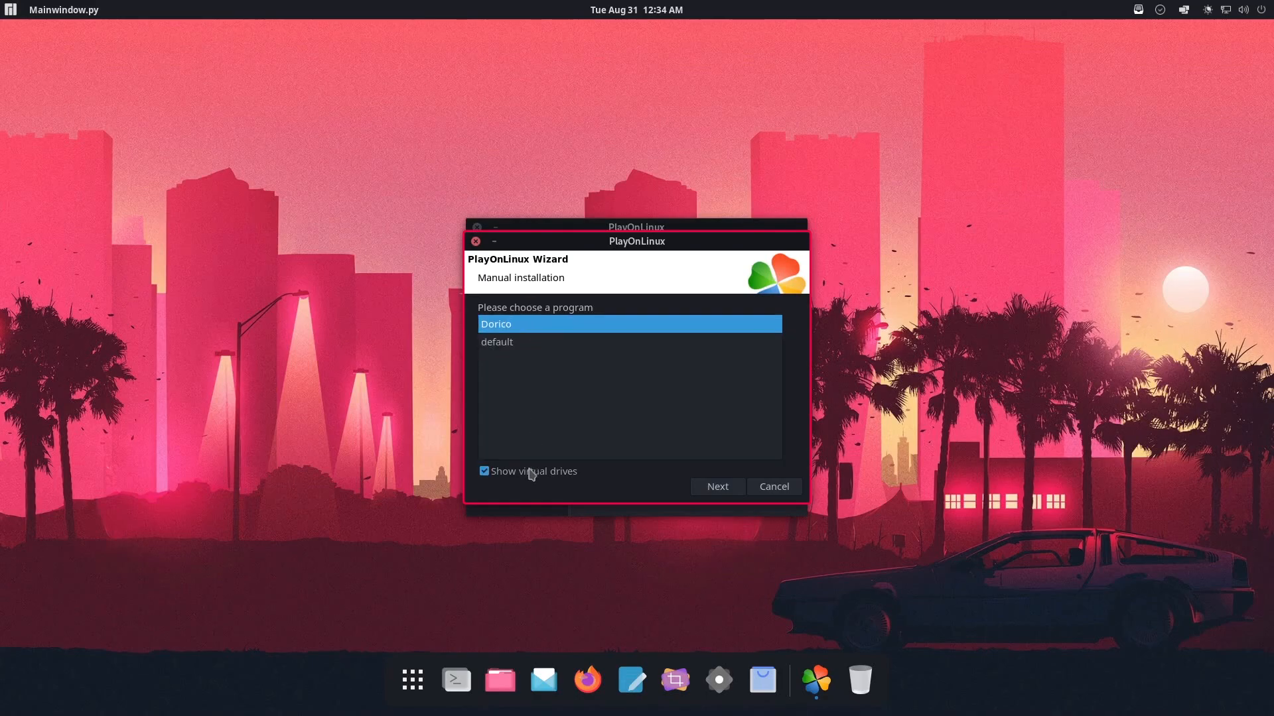
click(521, 328)
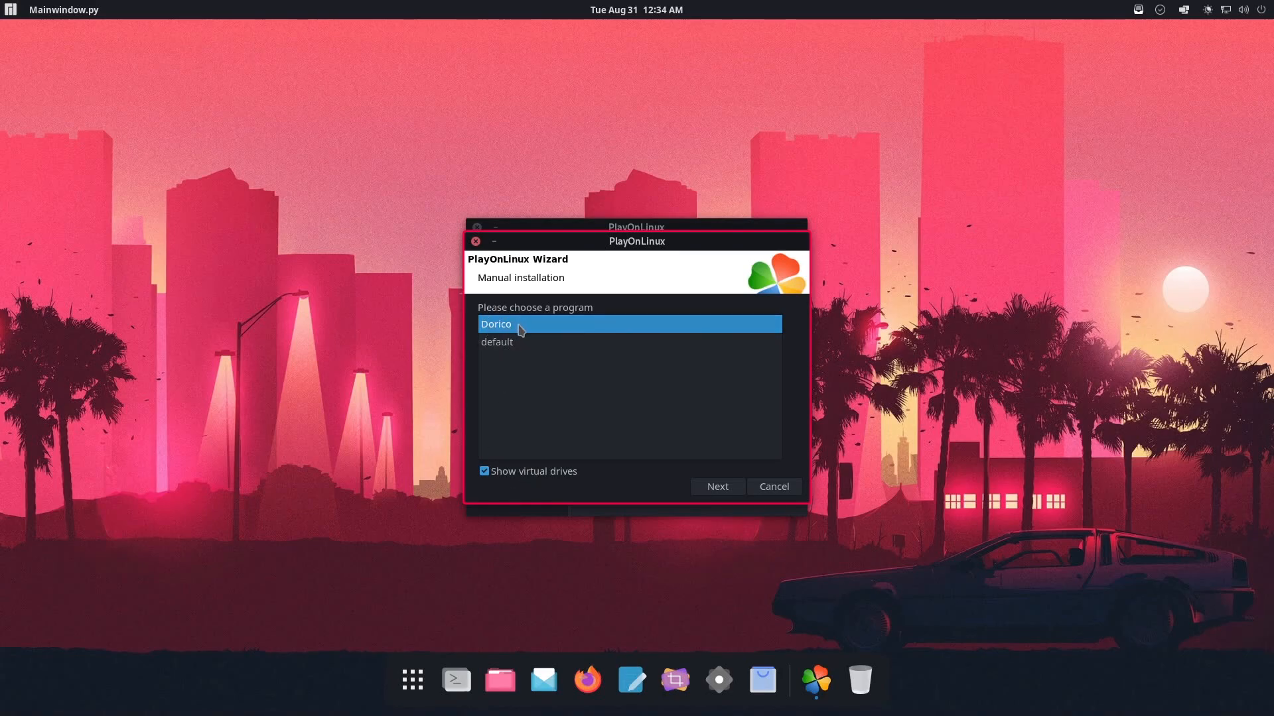
click(538, 471)
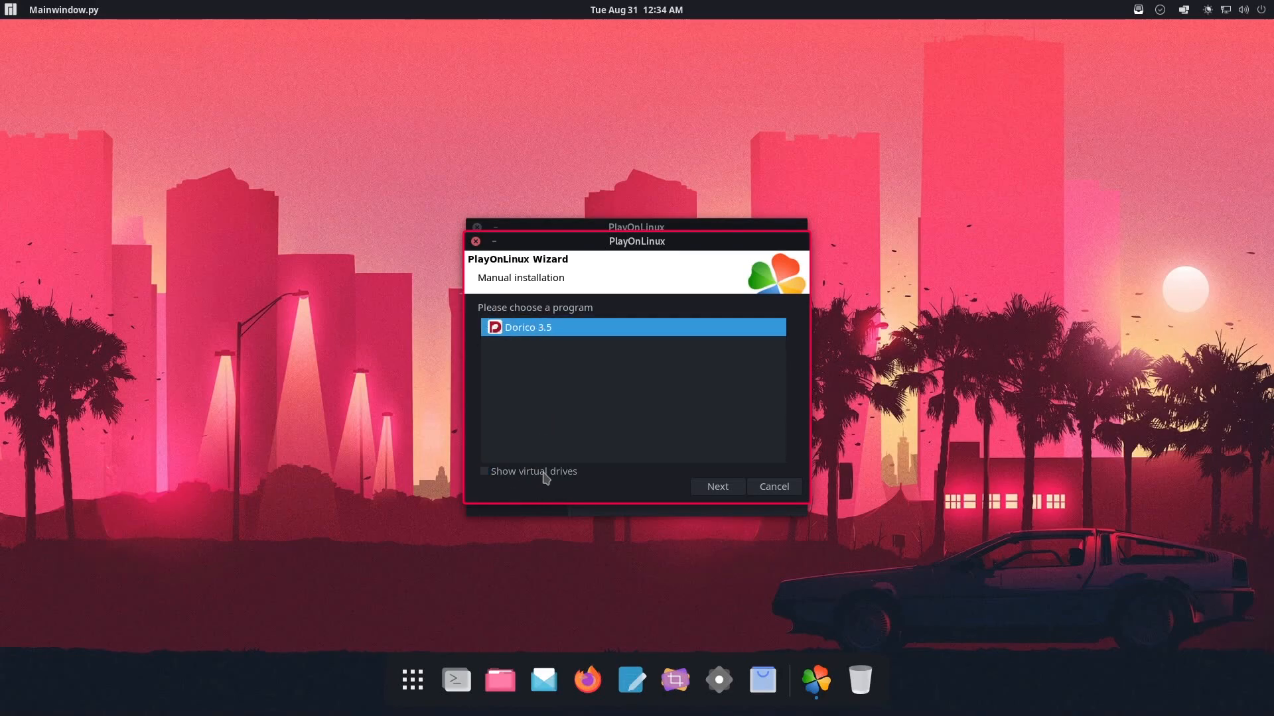
click(717, 487)
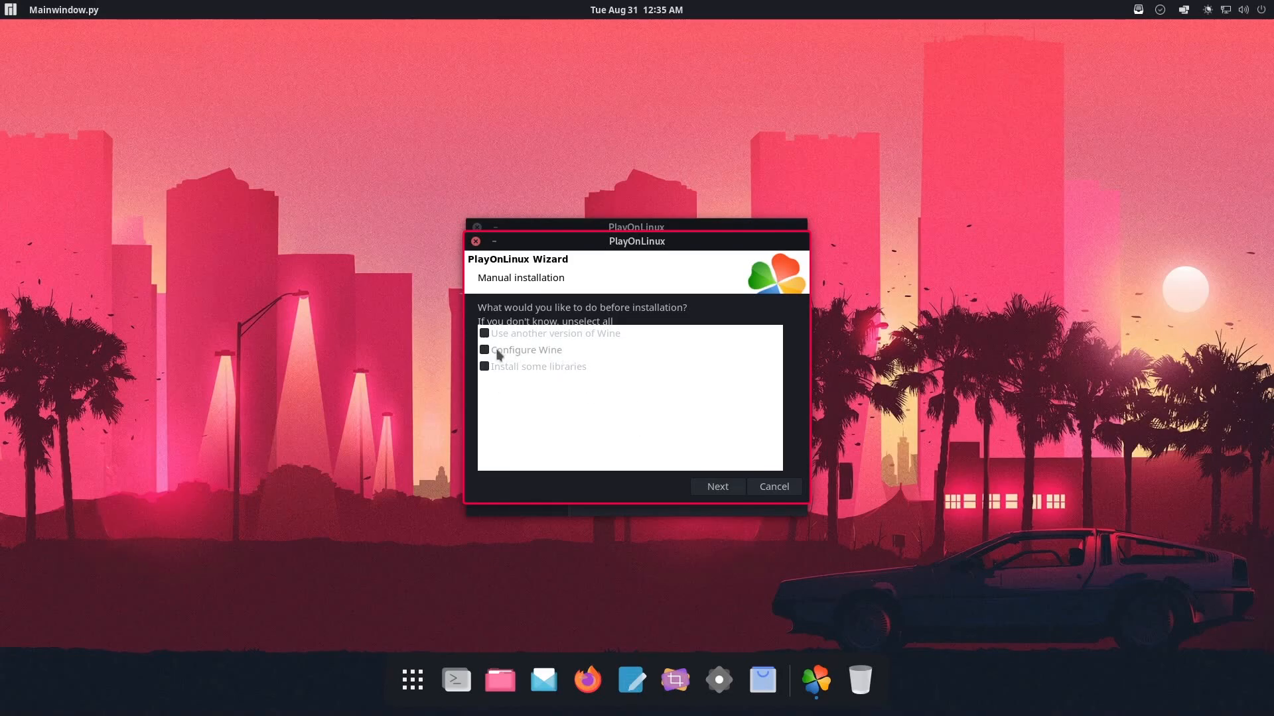
click(714, 487)
click(593, 351)
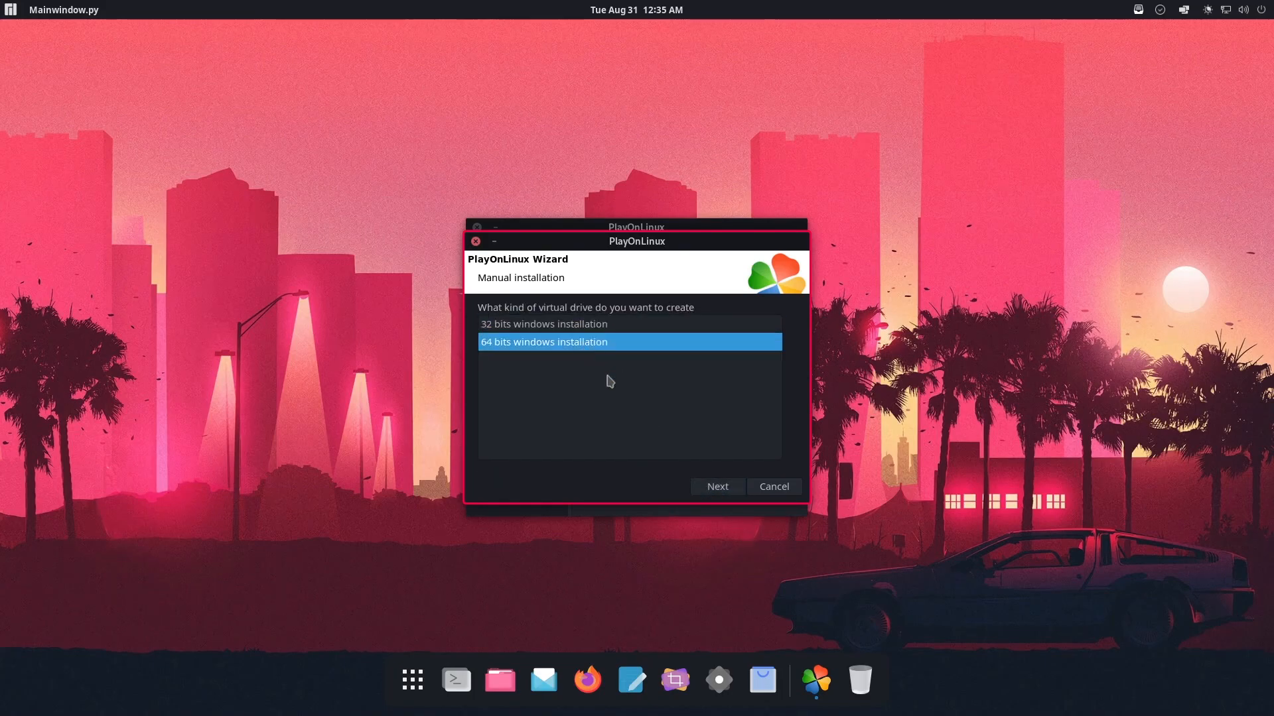
click(730, 487)
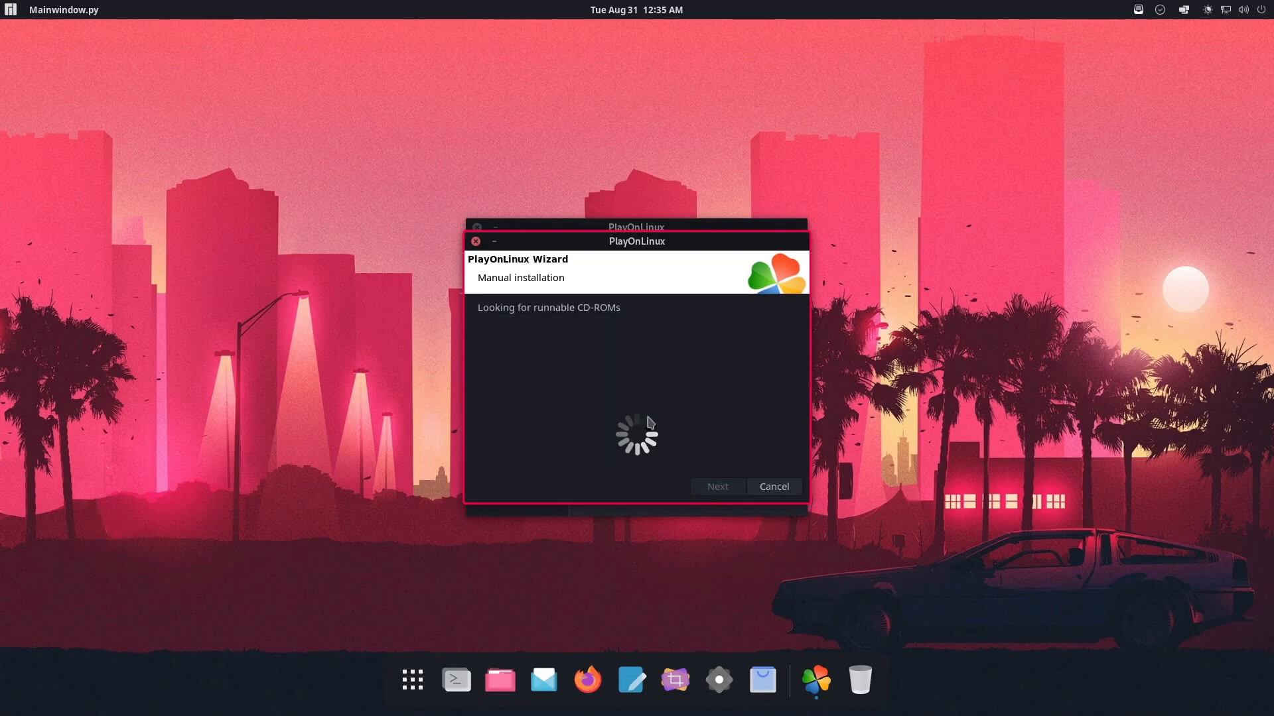
Step: Pick Downloads/Dorico - Wine/Additional Content/Copy Protection Driver/eLicenserControlSetup.exe as the install file
click(641, 354)
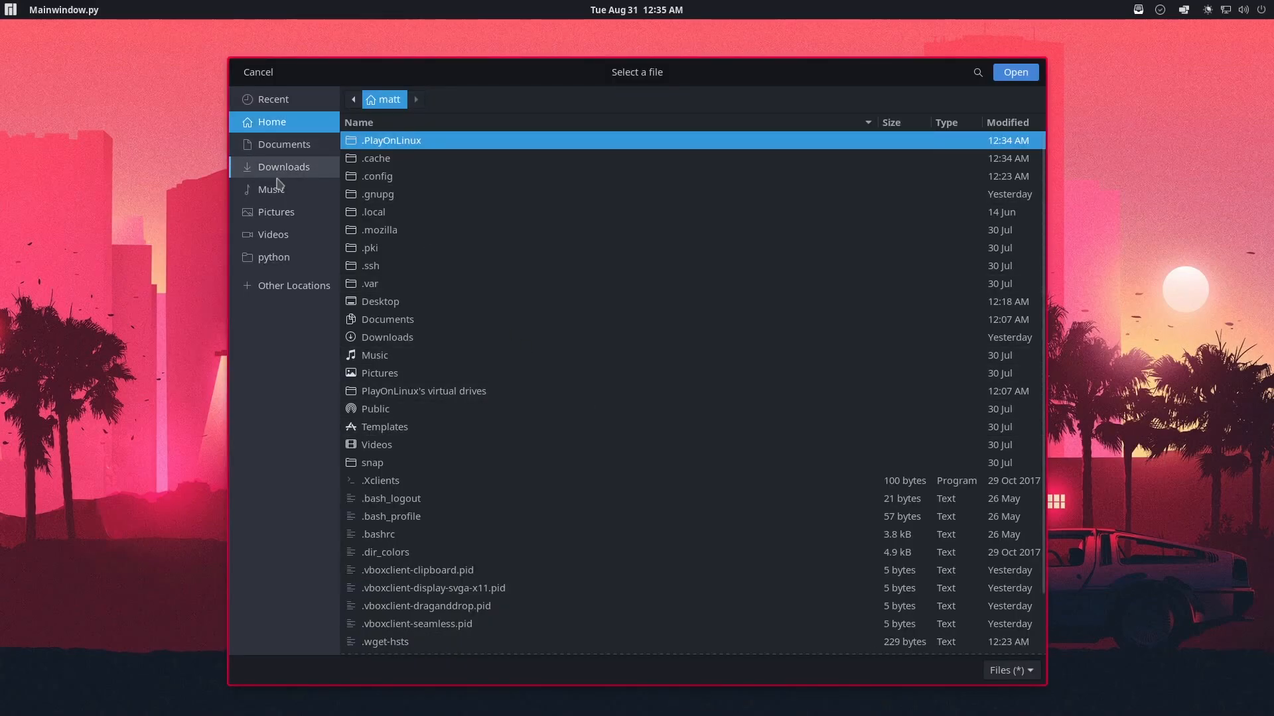
click(272, 167)
double_click(441, 140)
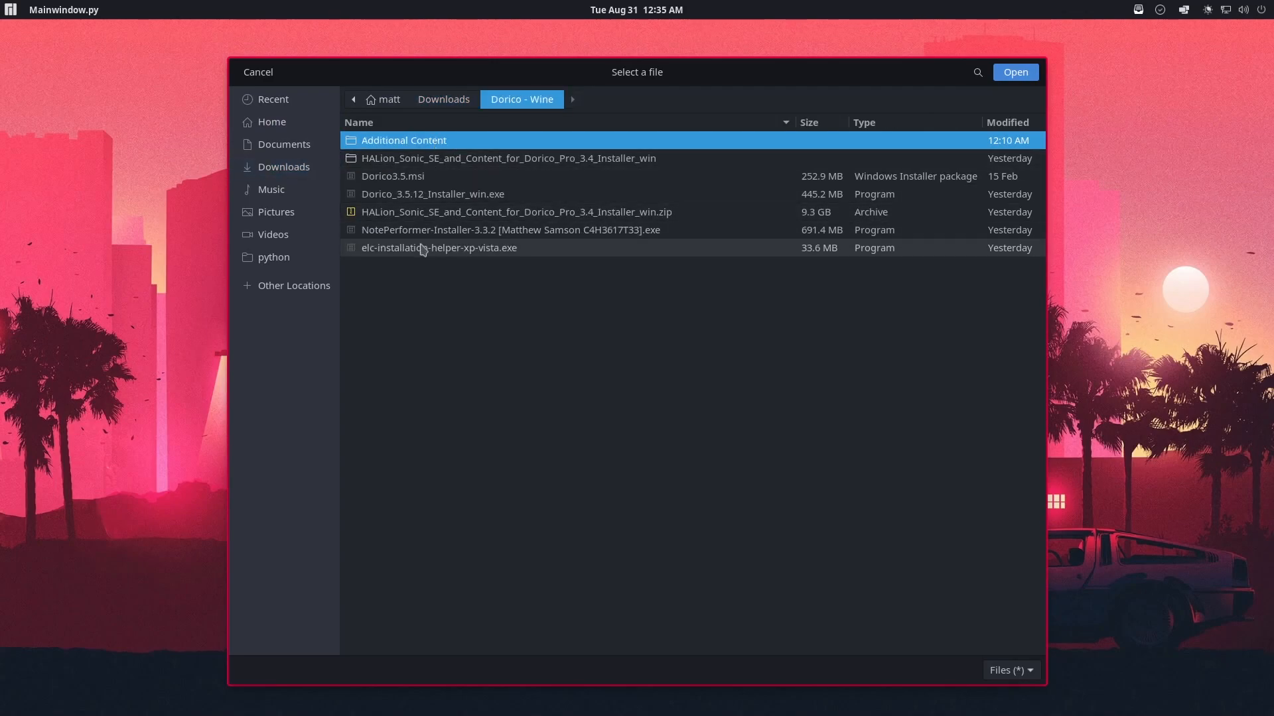
double_click(415, 145)
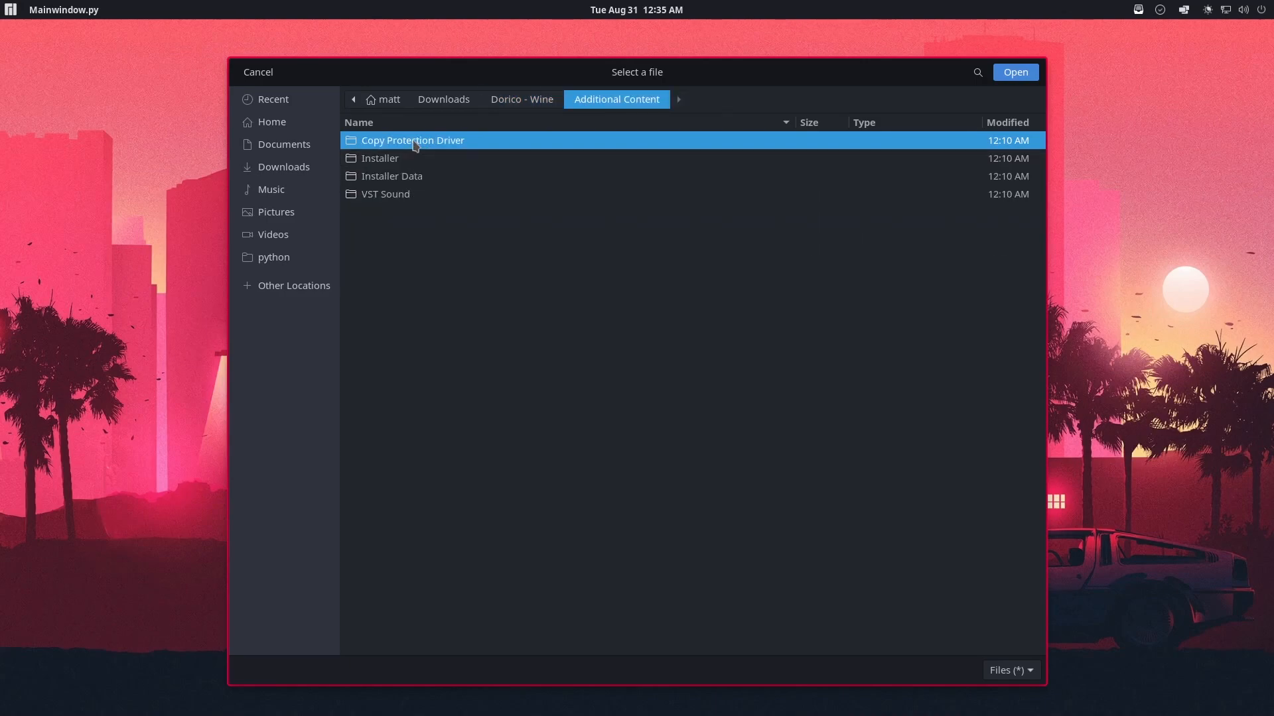
double_click(415, 146)
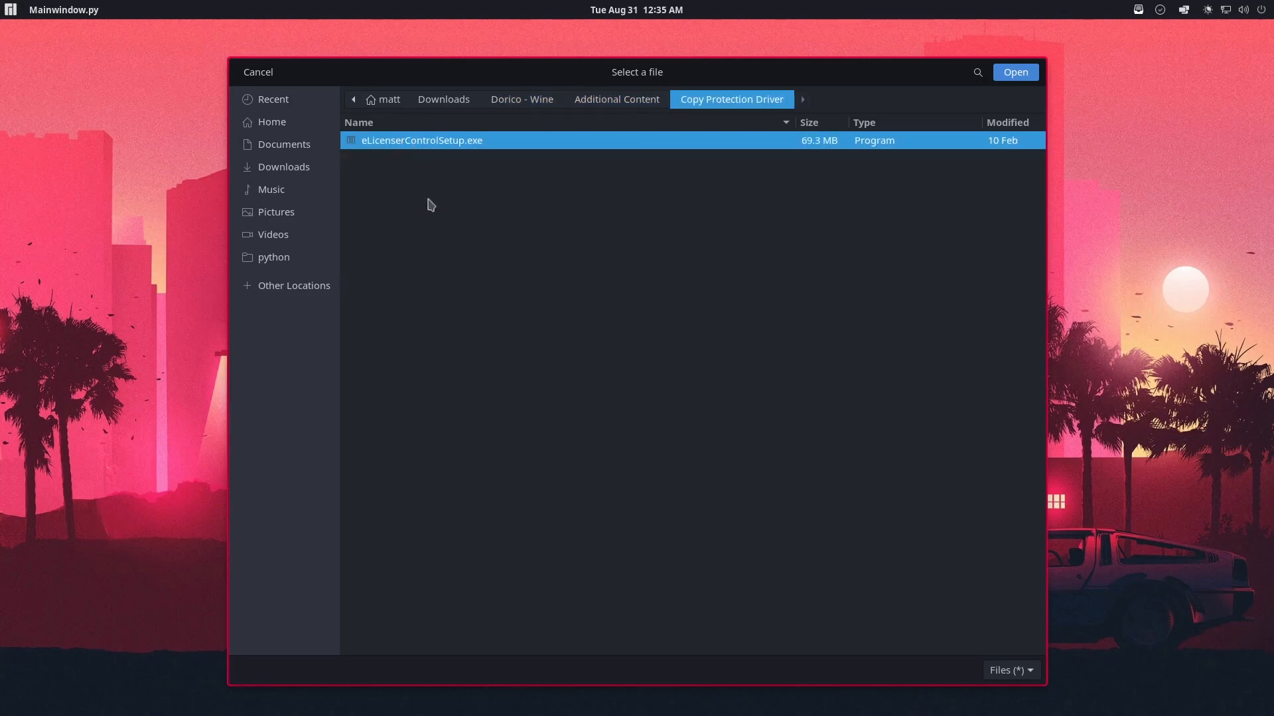
double_click(431, 146)
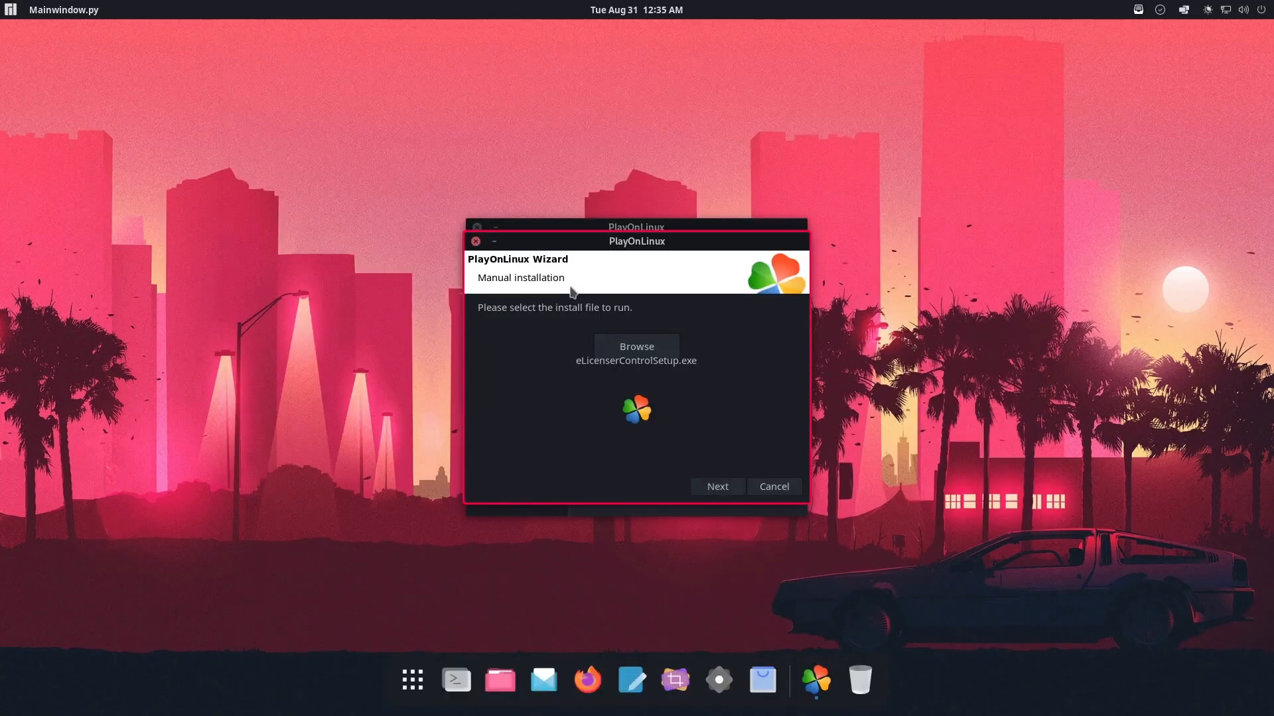
Step: Run eLicenserControlSetup.exe, accept the Steinberg agreement, and install eLicenser Control through to Finish
click(714, 488)
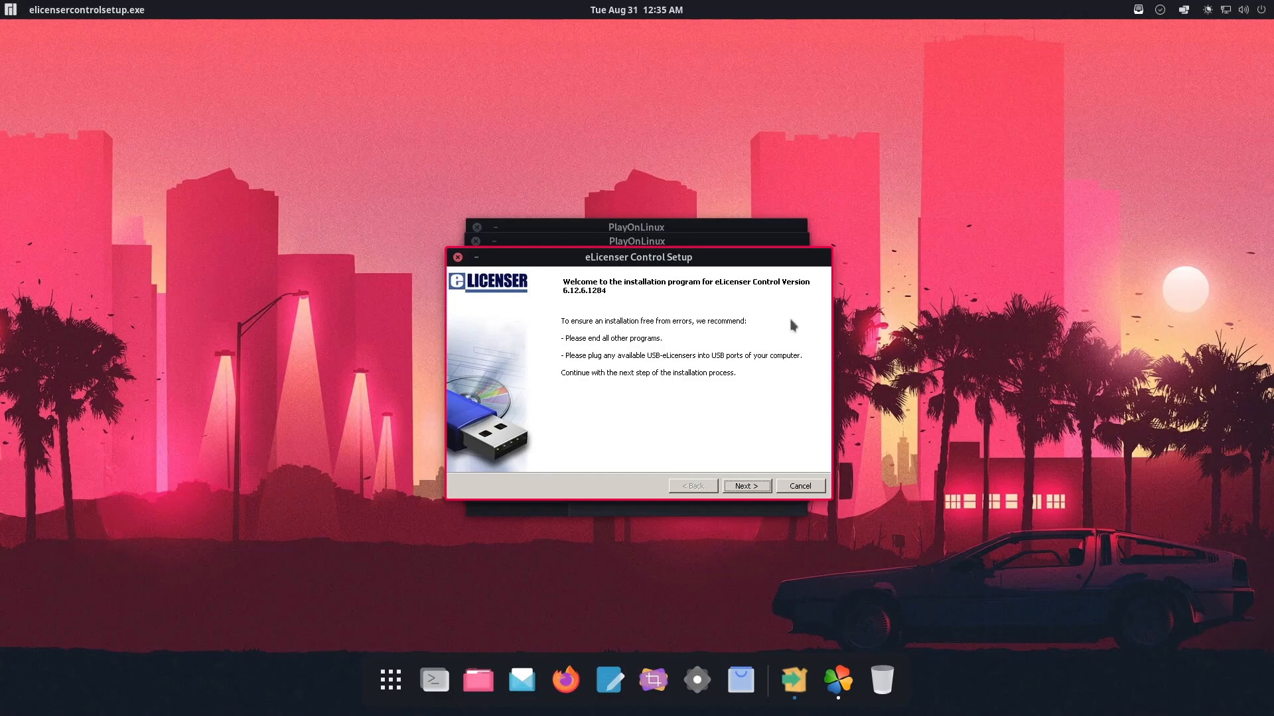
click(760, 489)
click(744, 487)
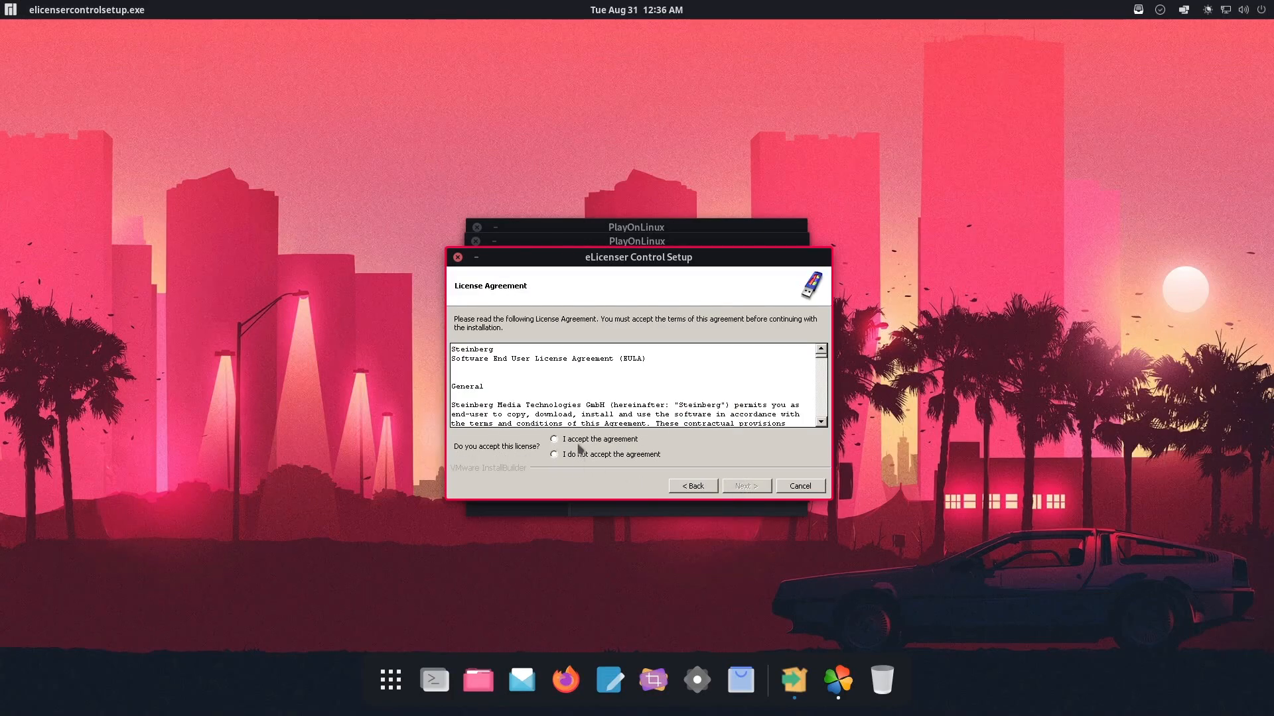
click(580, 441)
click(746, 487)
click(763, 486)
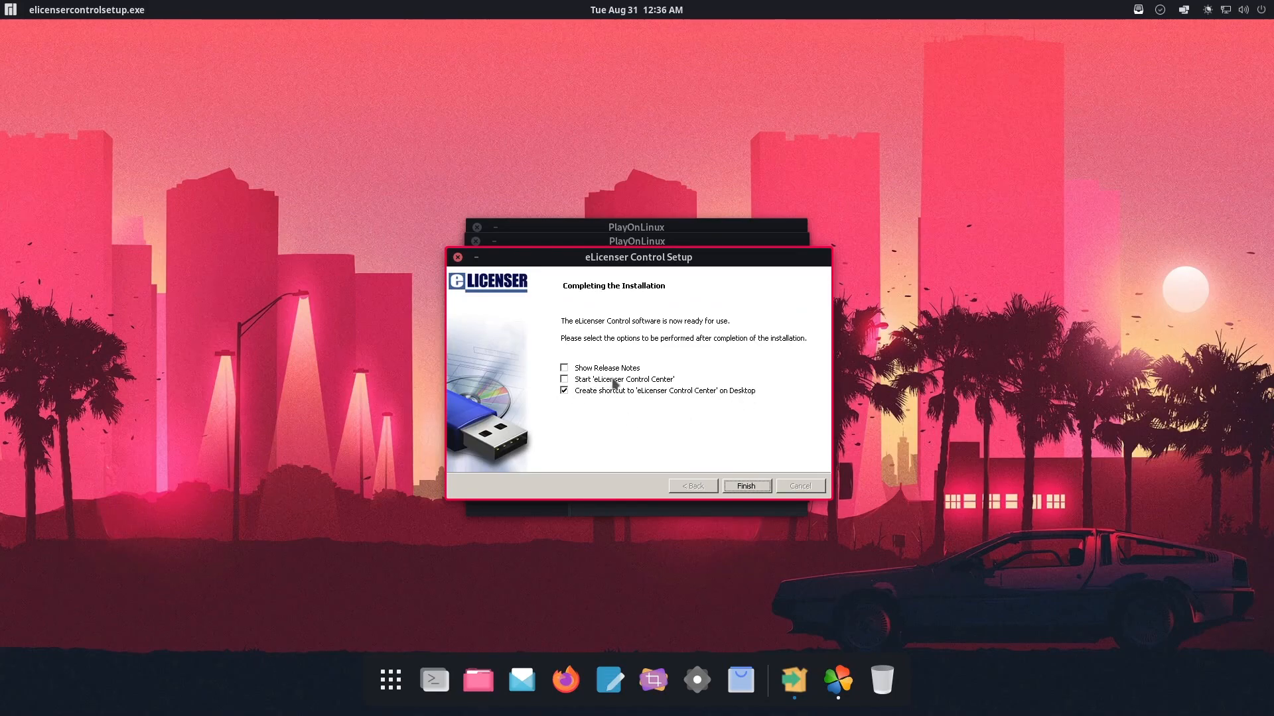
click(752, 487)
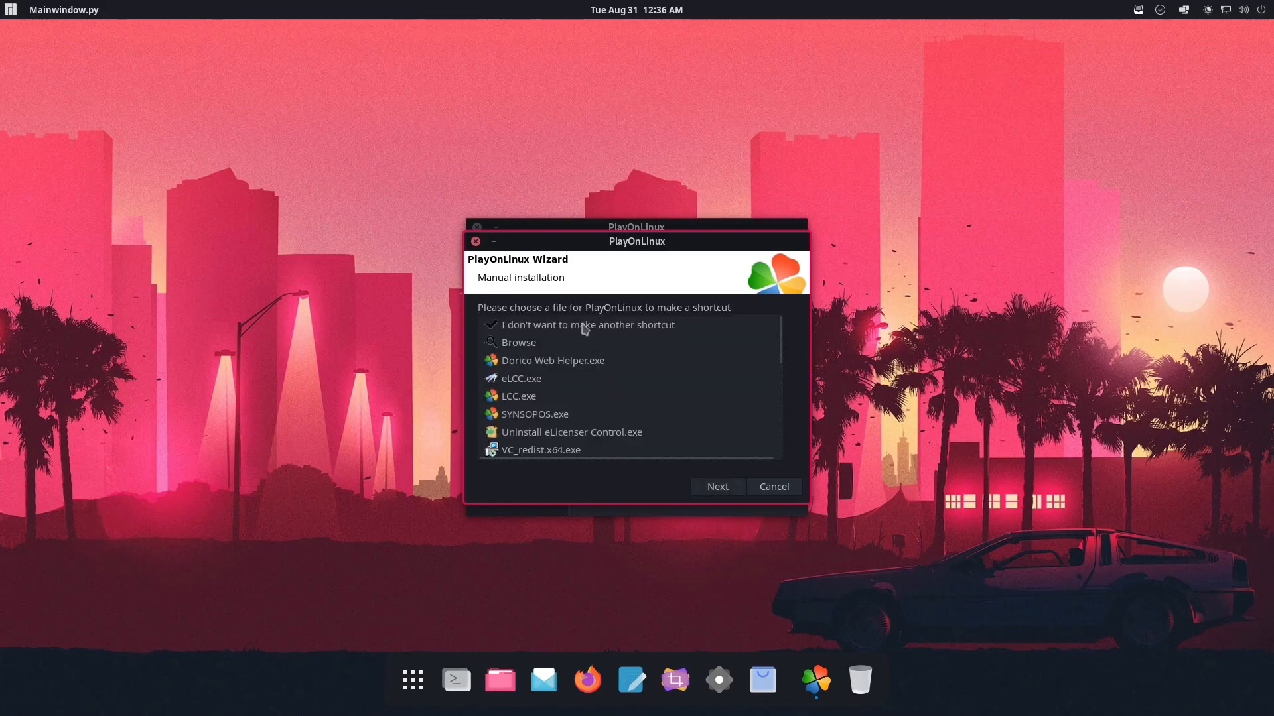
Step: Create a shortcut for eLCC.exe named eLicenser Control Center
click(524, 384)
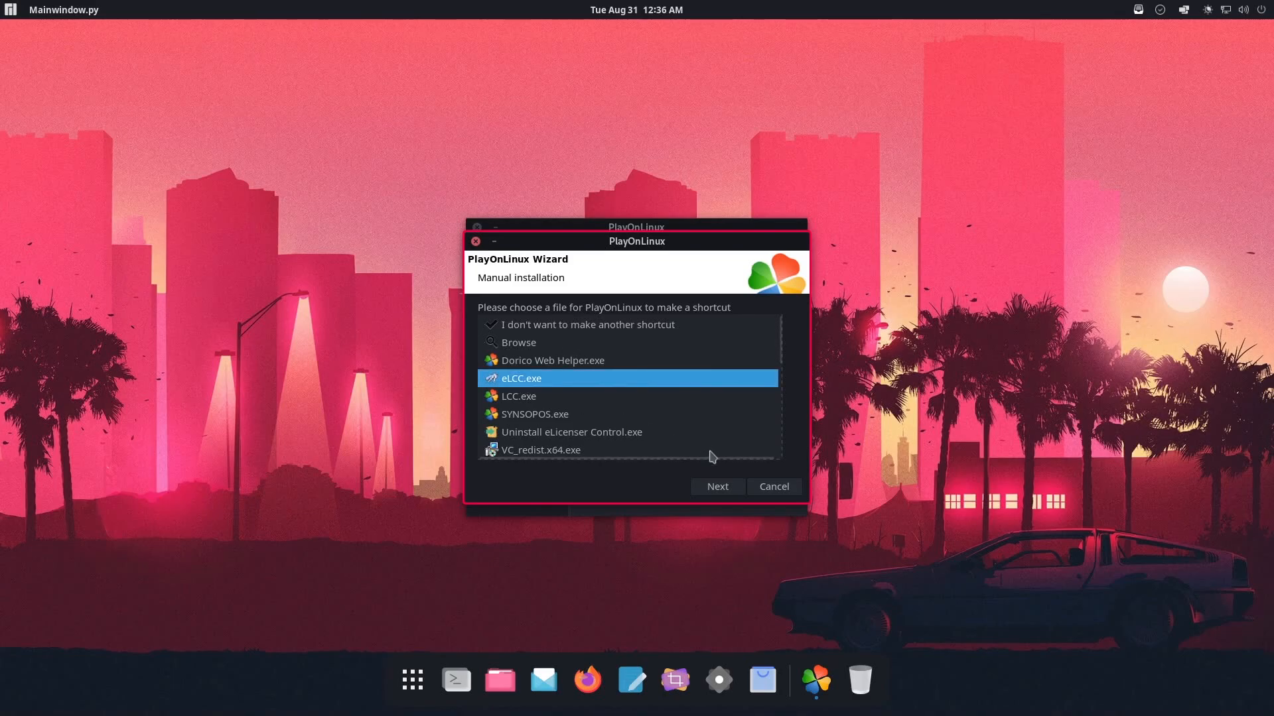
click(716, 488)
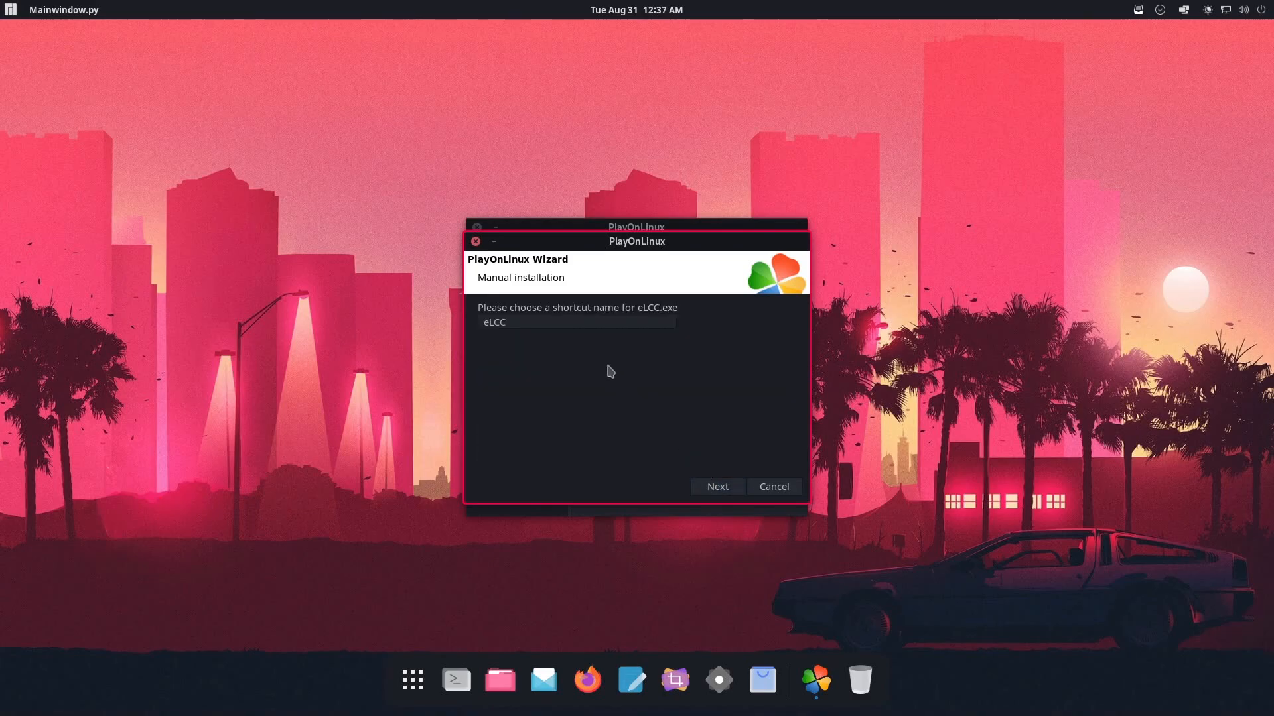
click(494, 322)
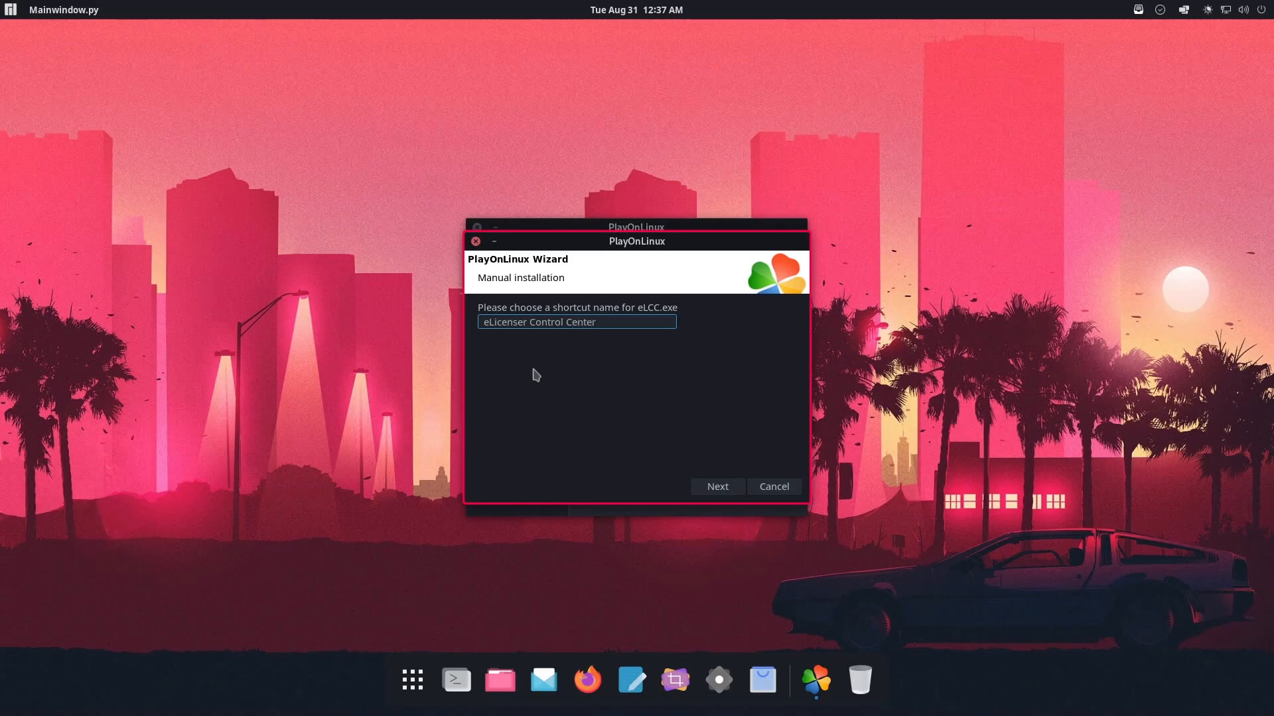
click(719, 486)
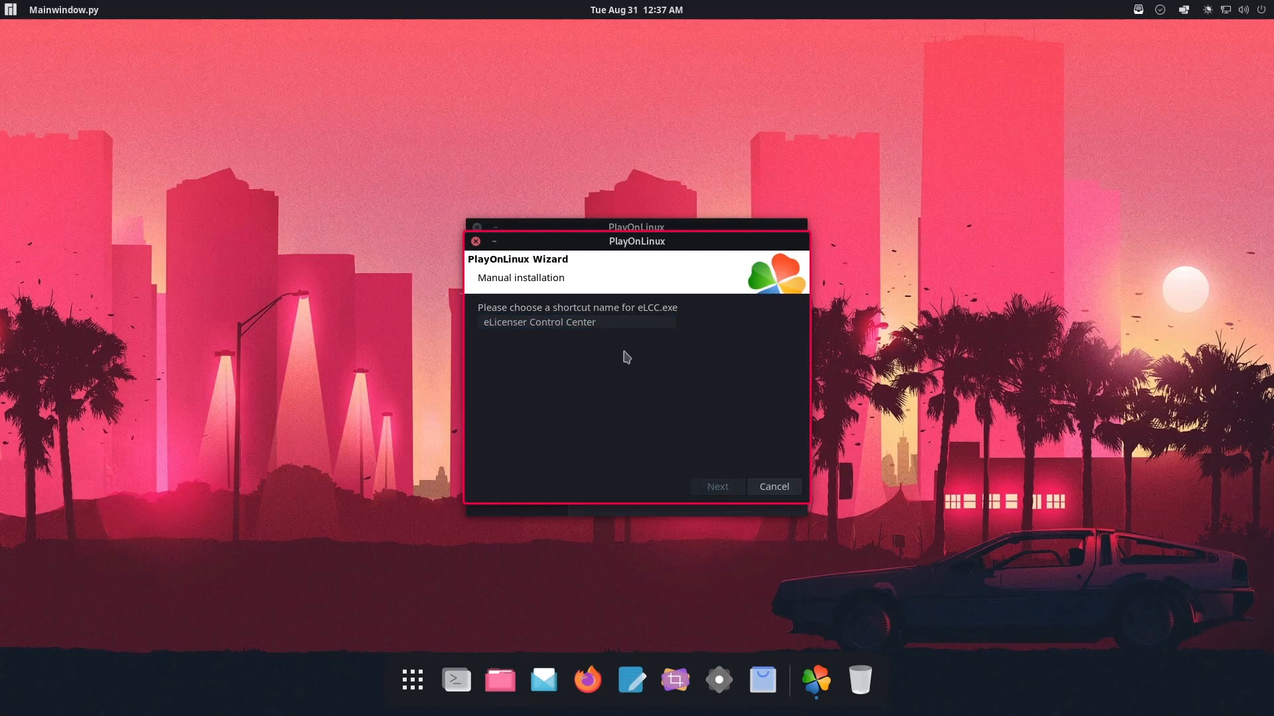
Step: Decline further shortcuts, finish the wizard, and select the eLicenser Control Center entry
click(538, 328)
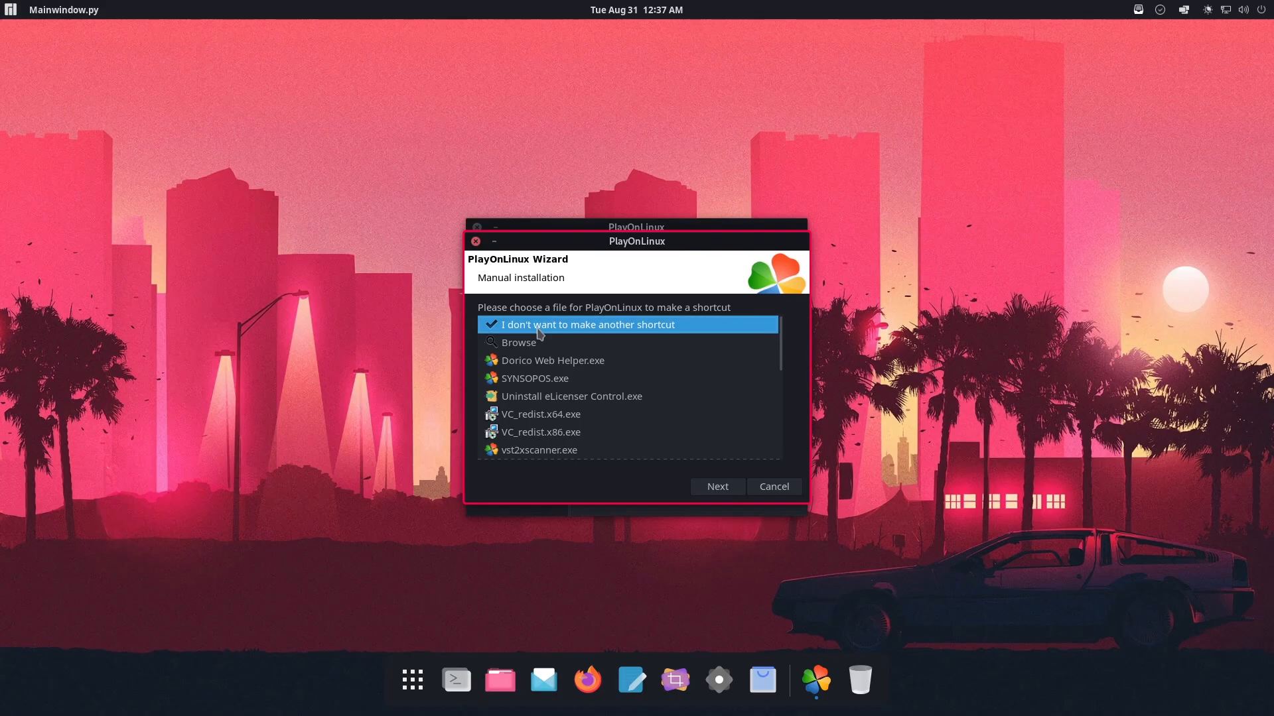
click(711, 487)
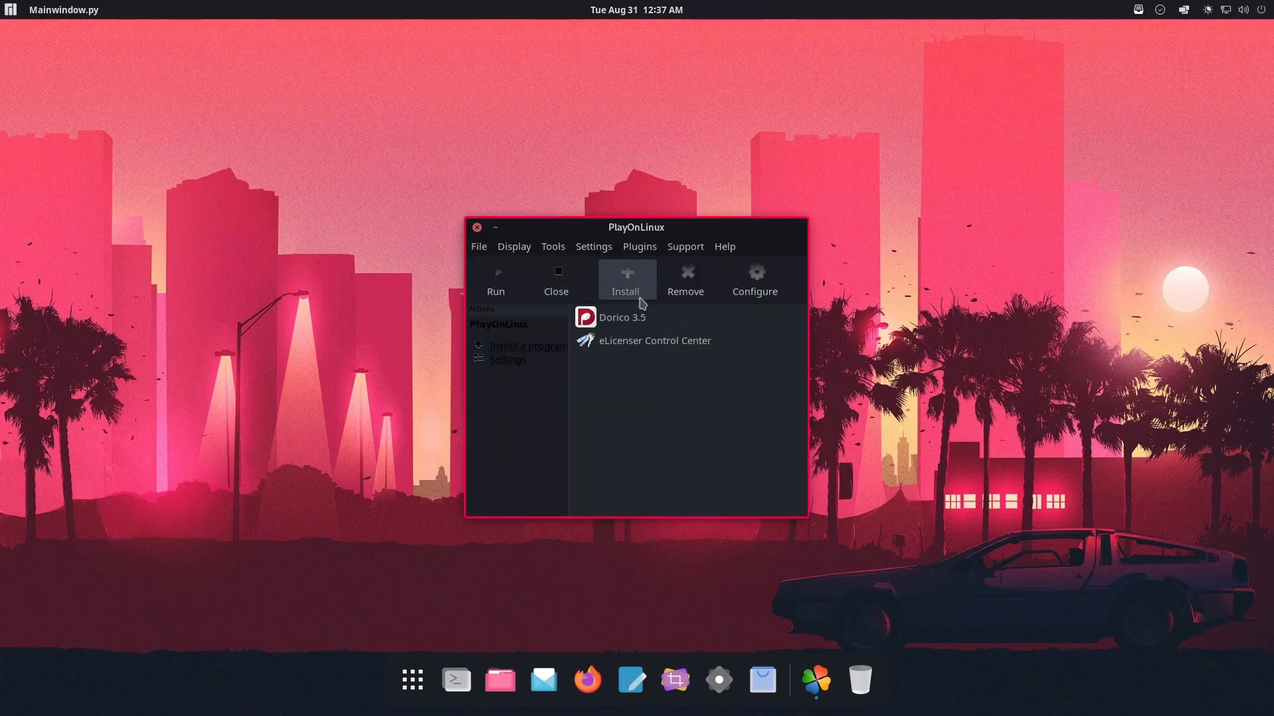
click(641, 345)
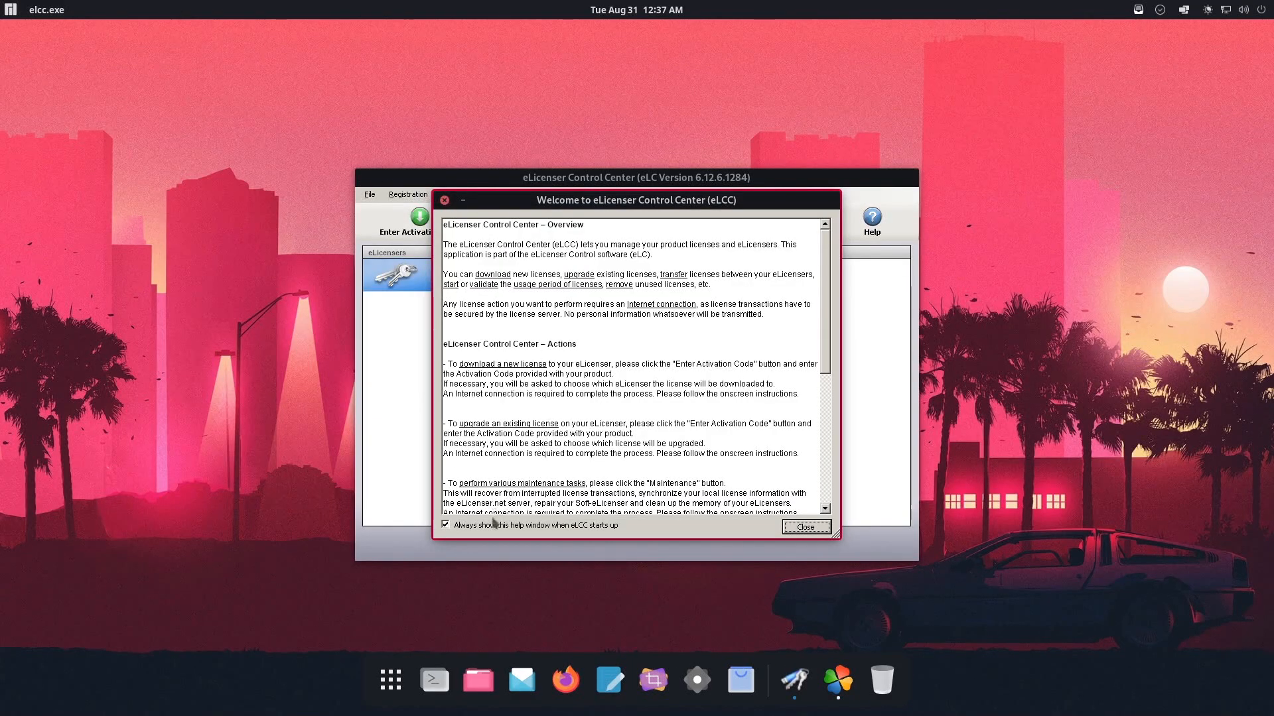
Step: Turn off the startup help and maintenance prompts, then download the latest eLicenser Control installer
click(447, 526)
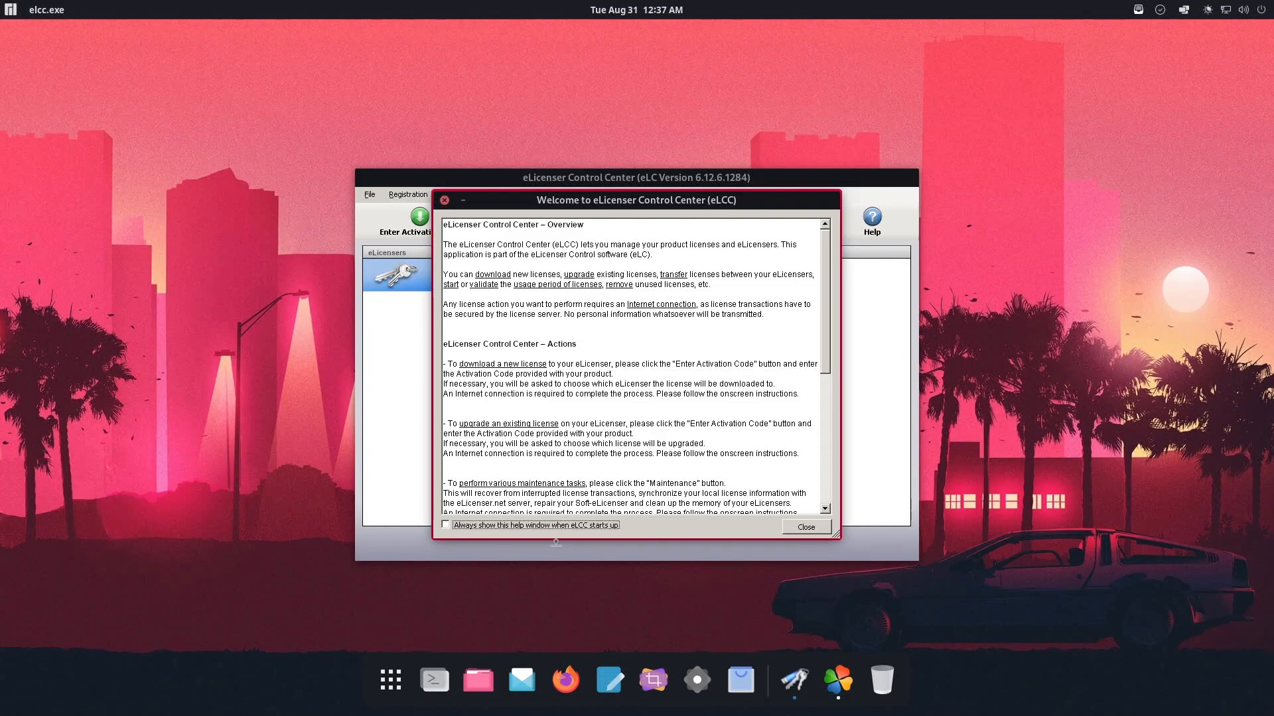
click(805, 528)
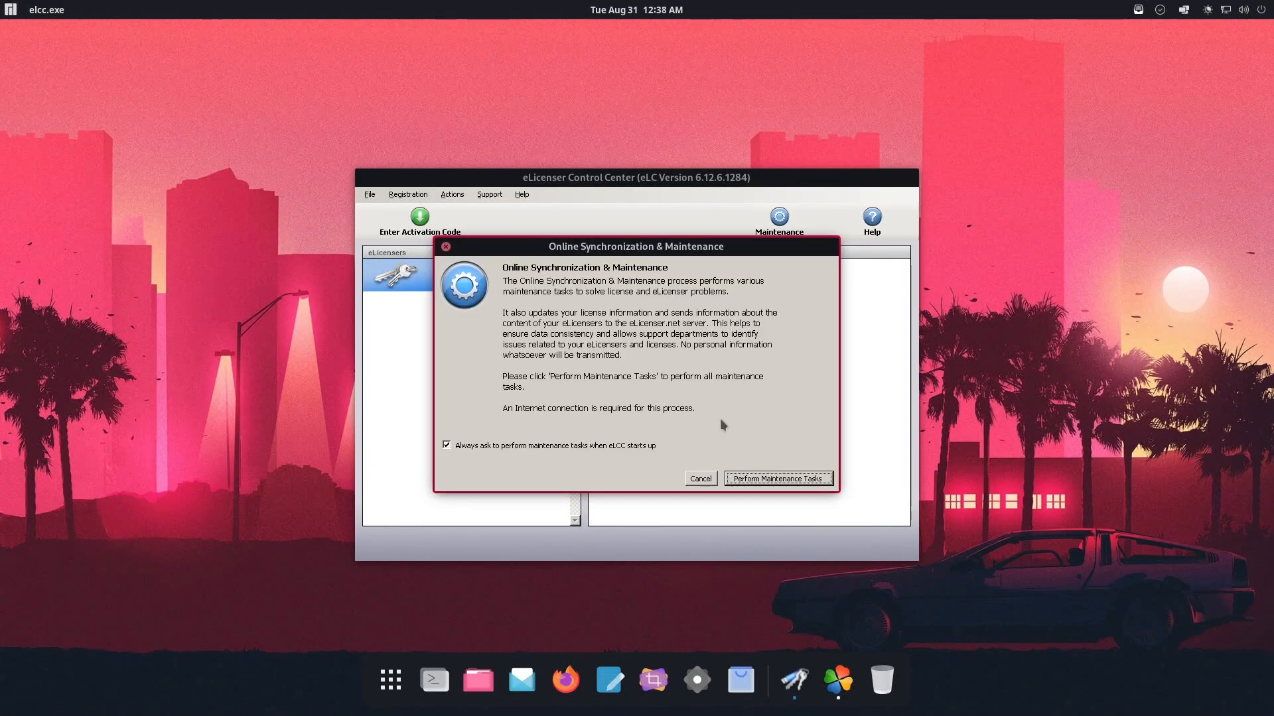
click(458, 445)
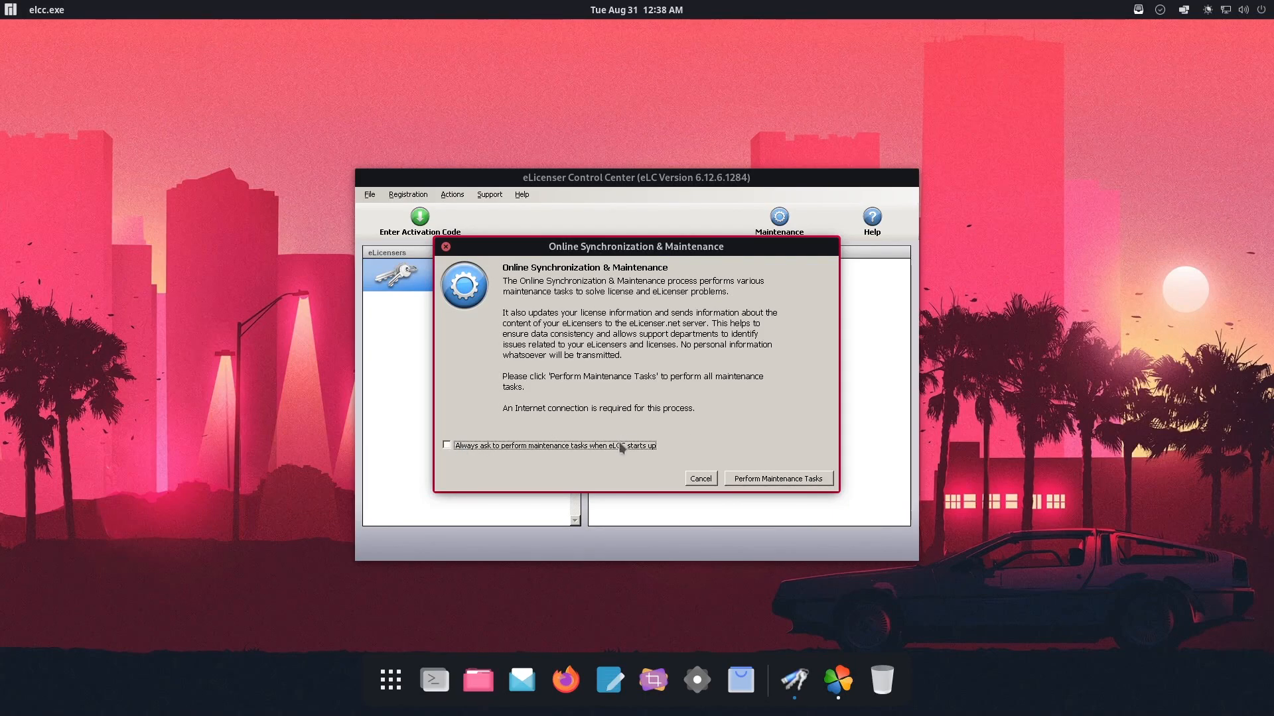
click(702, 479)
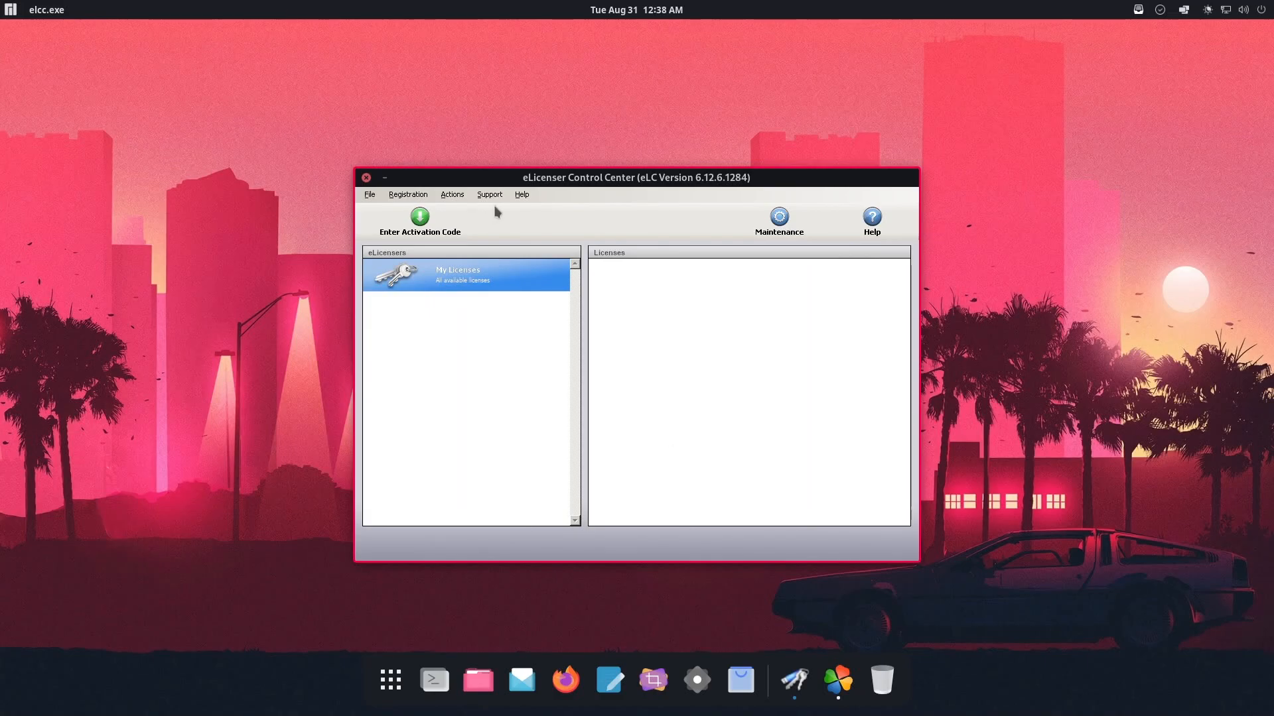
click(522, 195)
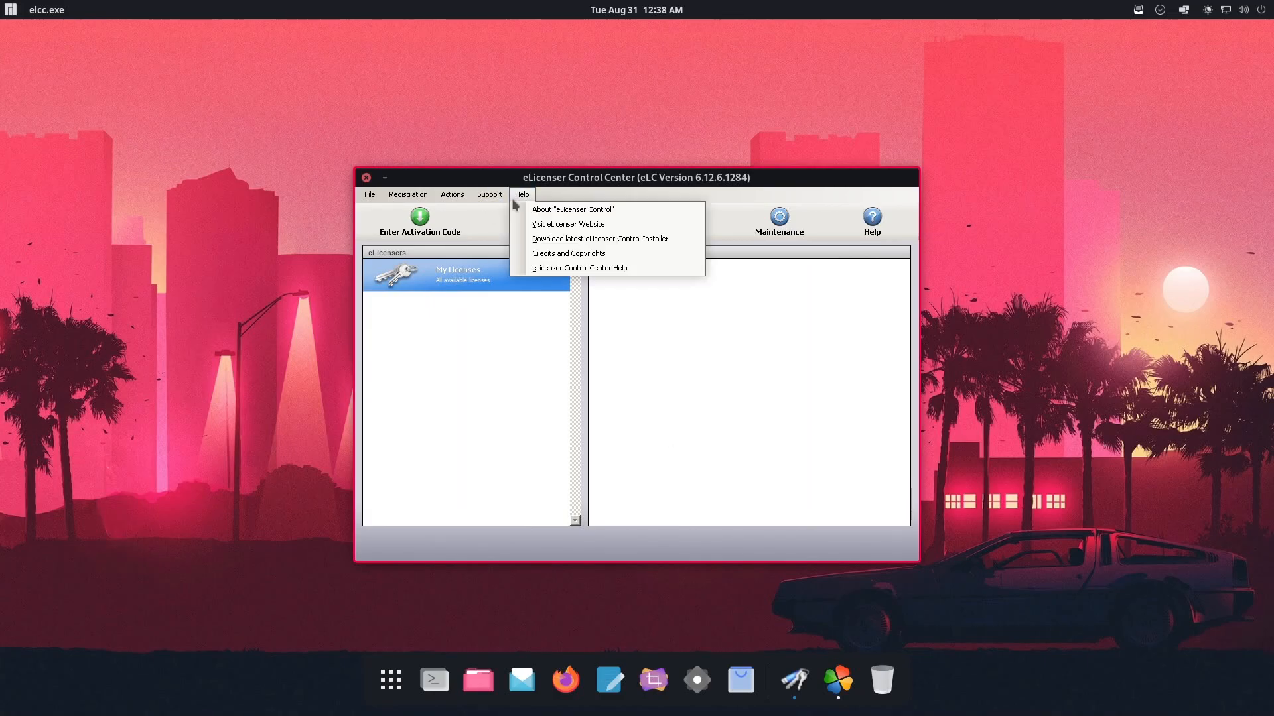
click(605, 242)
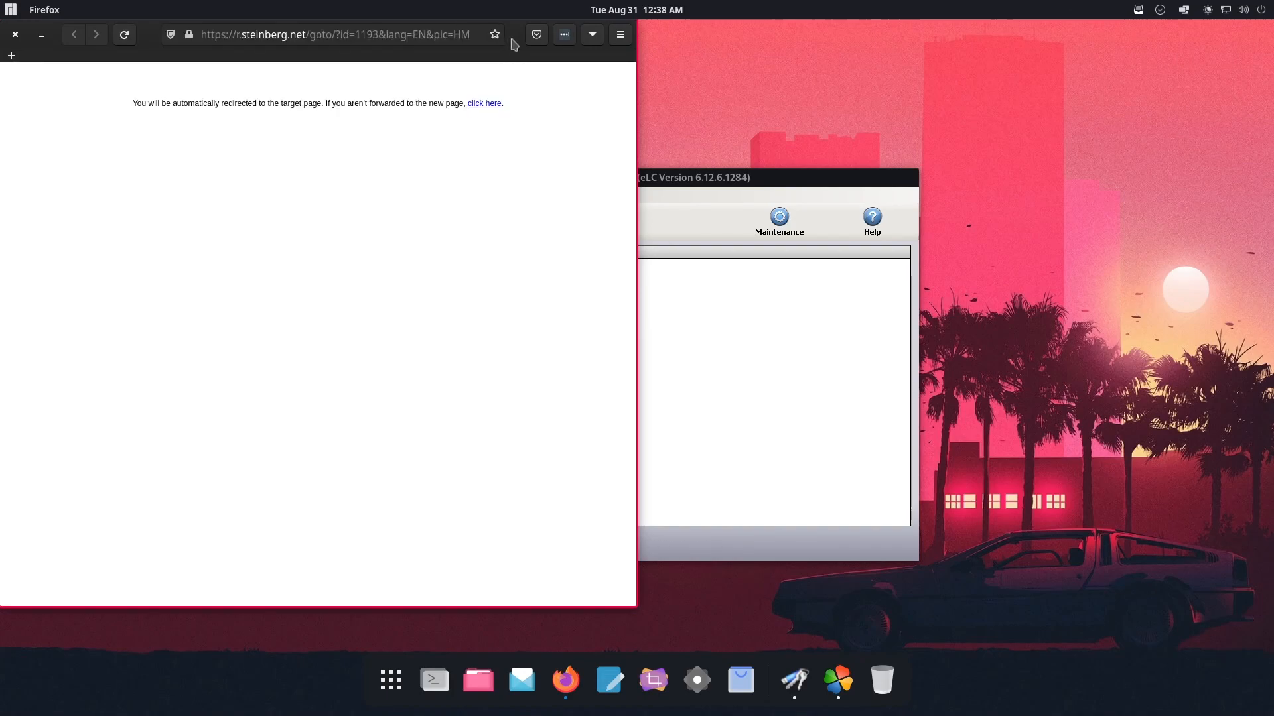
Step: Save eLicenserControlSetup.exe in Firefox, check the 66.2 MB download finished, and close Firefox
drag(522, 36, 753, 48)
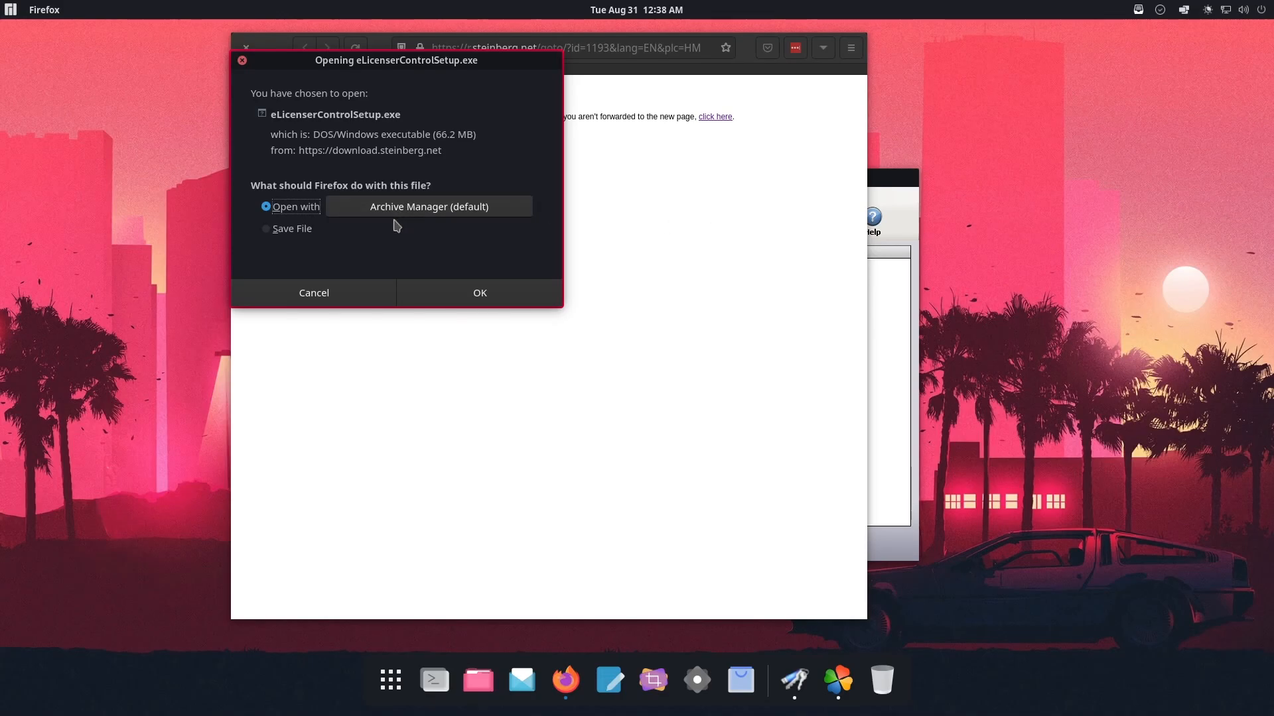
click(302, 232)
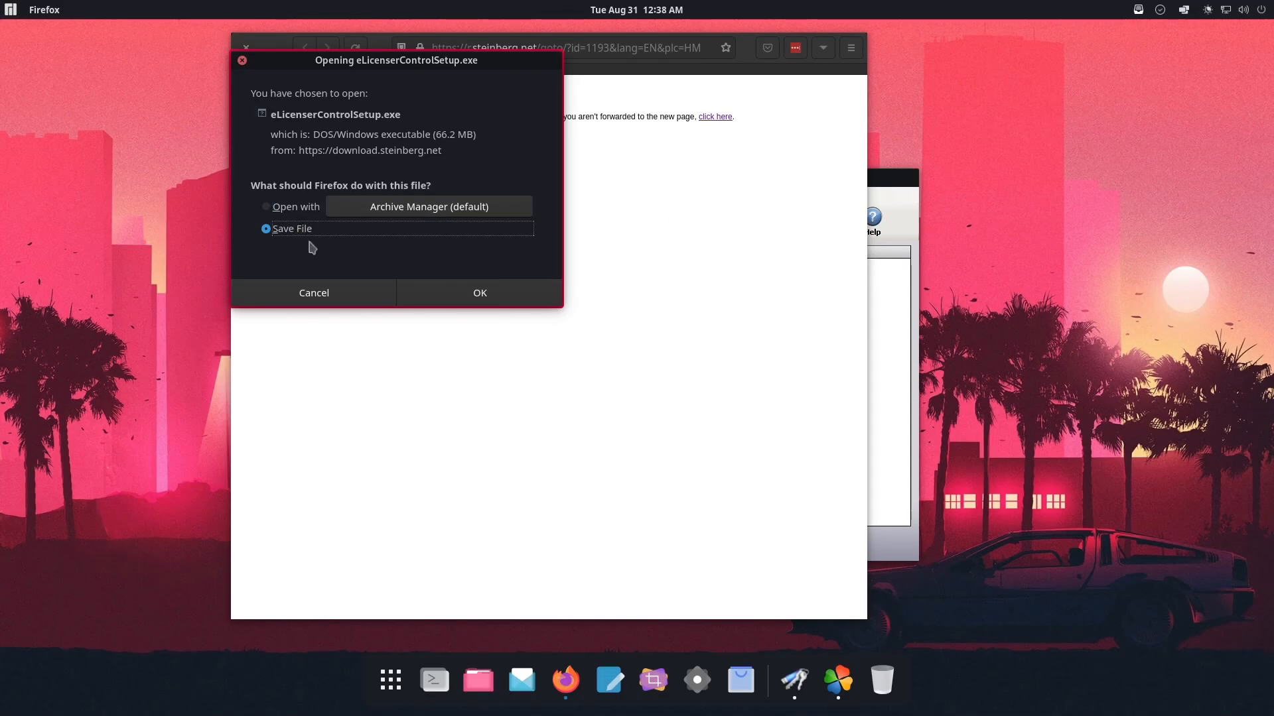
click(483, 300)
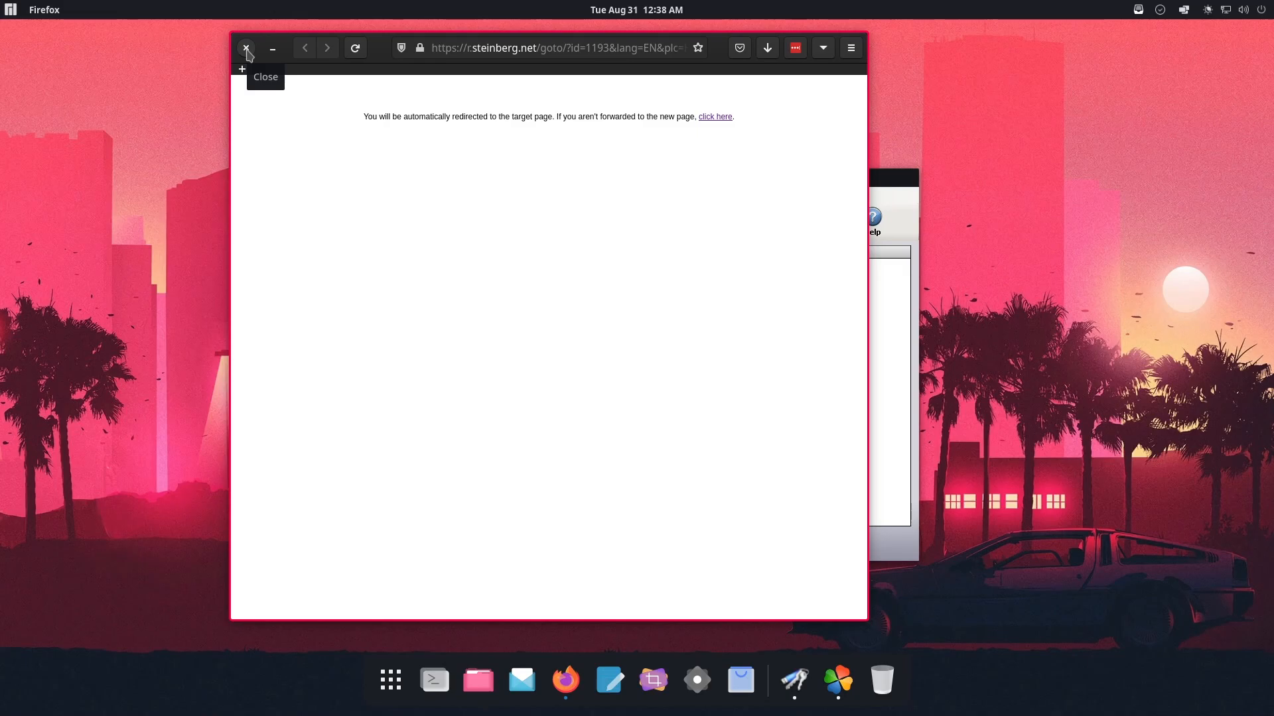
click(766, 49)
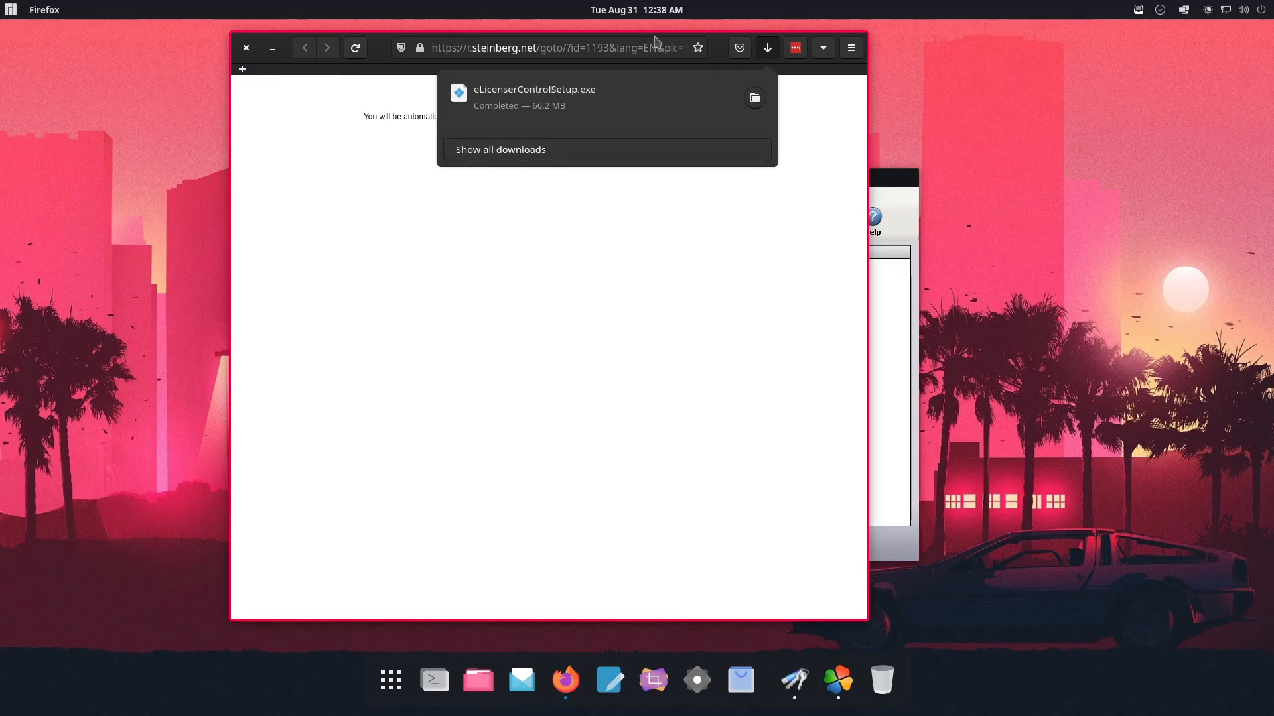
click(246, 48)
Step: Close eLicenser Control Center and open Configure for its PlayOnLinux entry
click(495, 278)
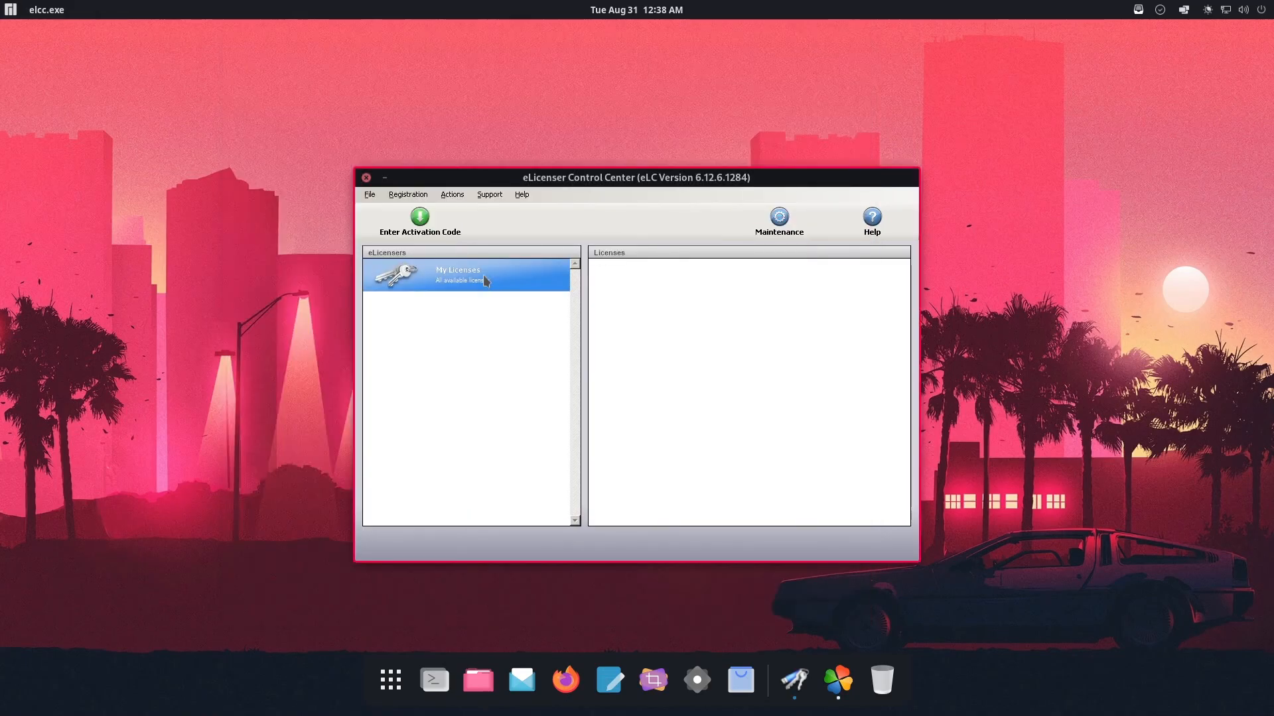
click(367, 179)
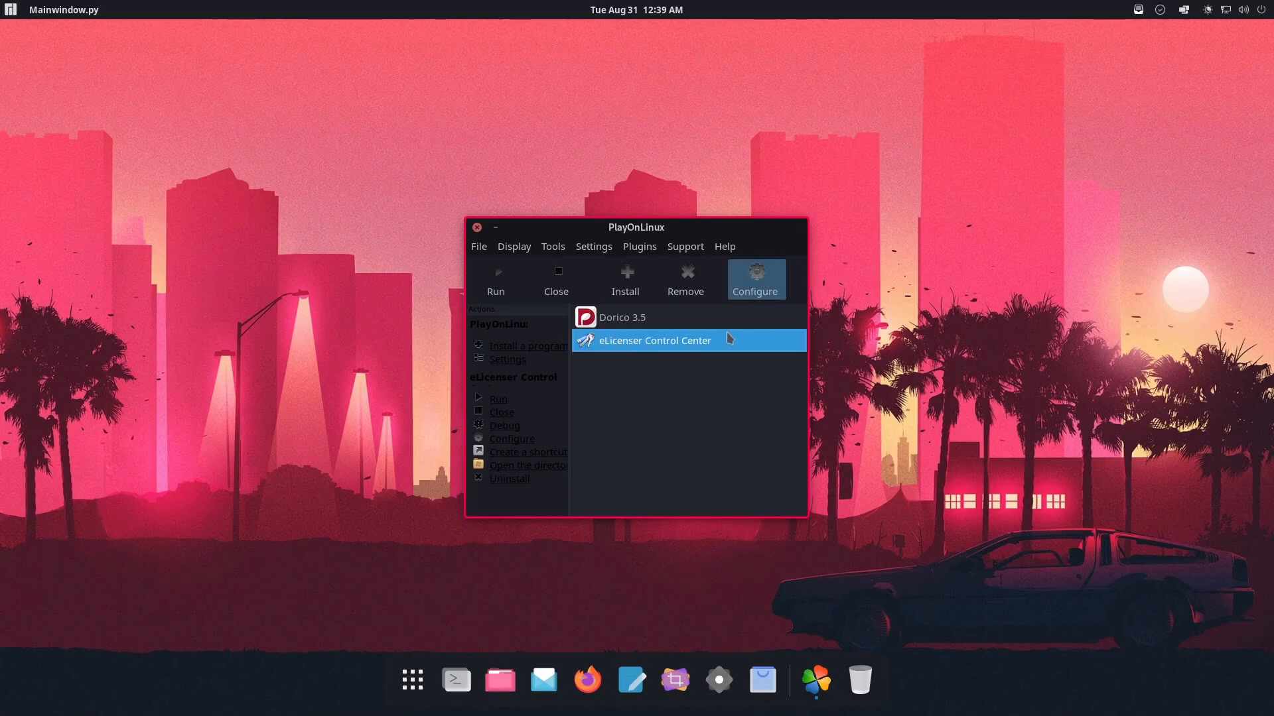
click(744, 299)
Step: From the Miscellaneous tab, run Downloads/eLicenserControlSetup.exe in this virtual drive
click(816, 238)
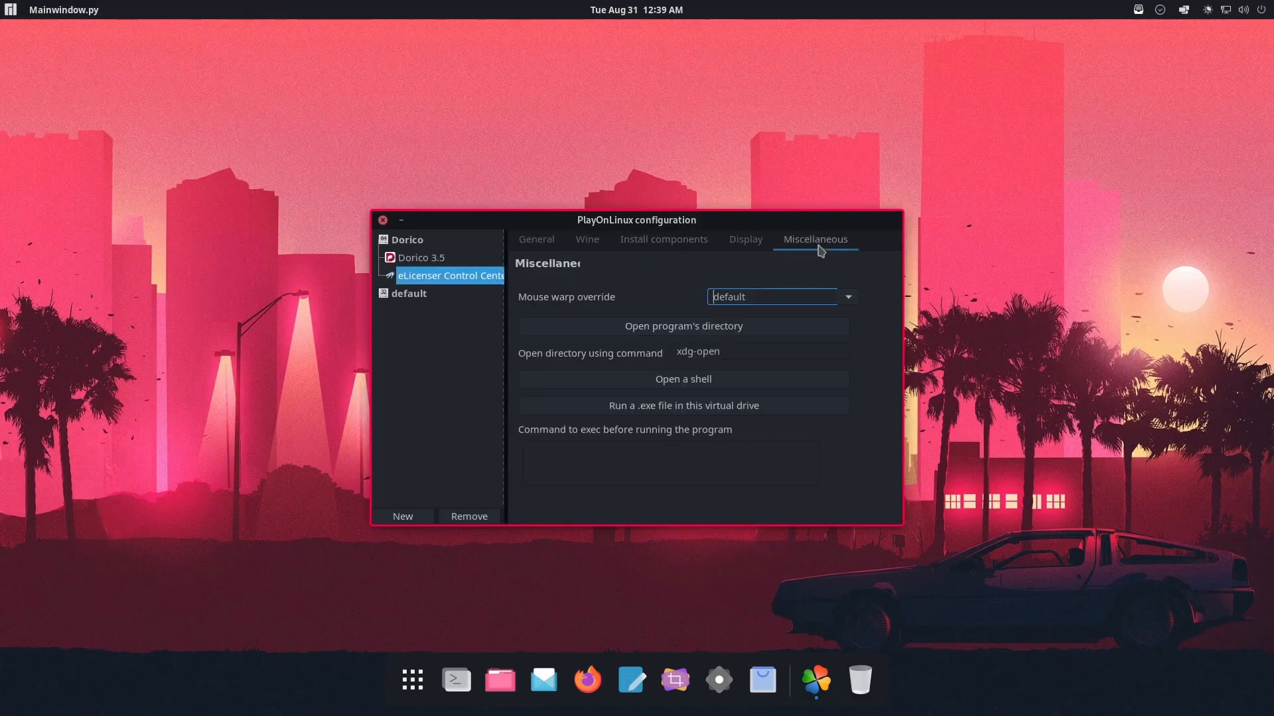
click(656, 407)
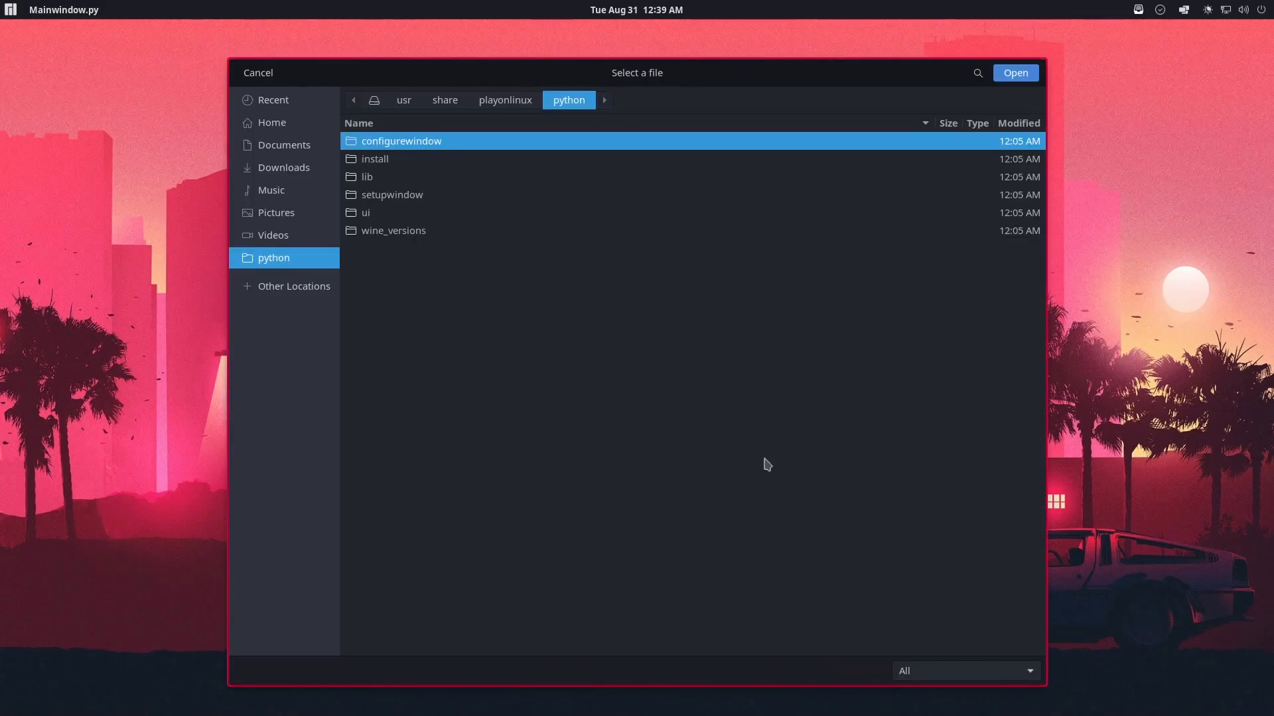
click(290, 171)
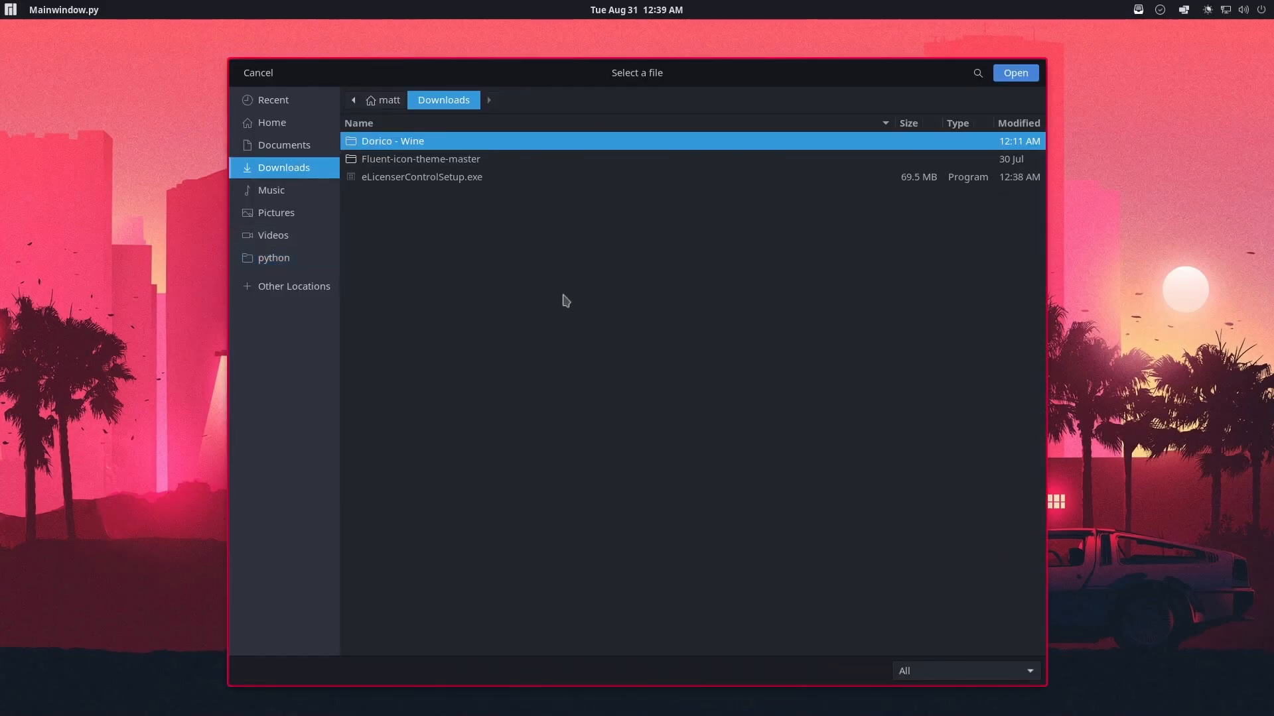
click(449, 178)
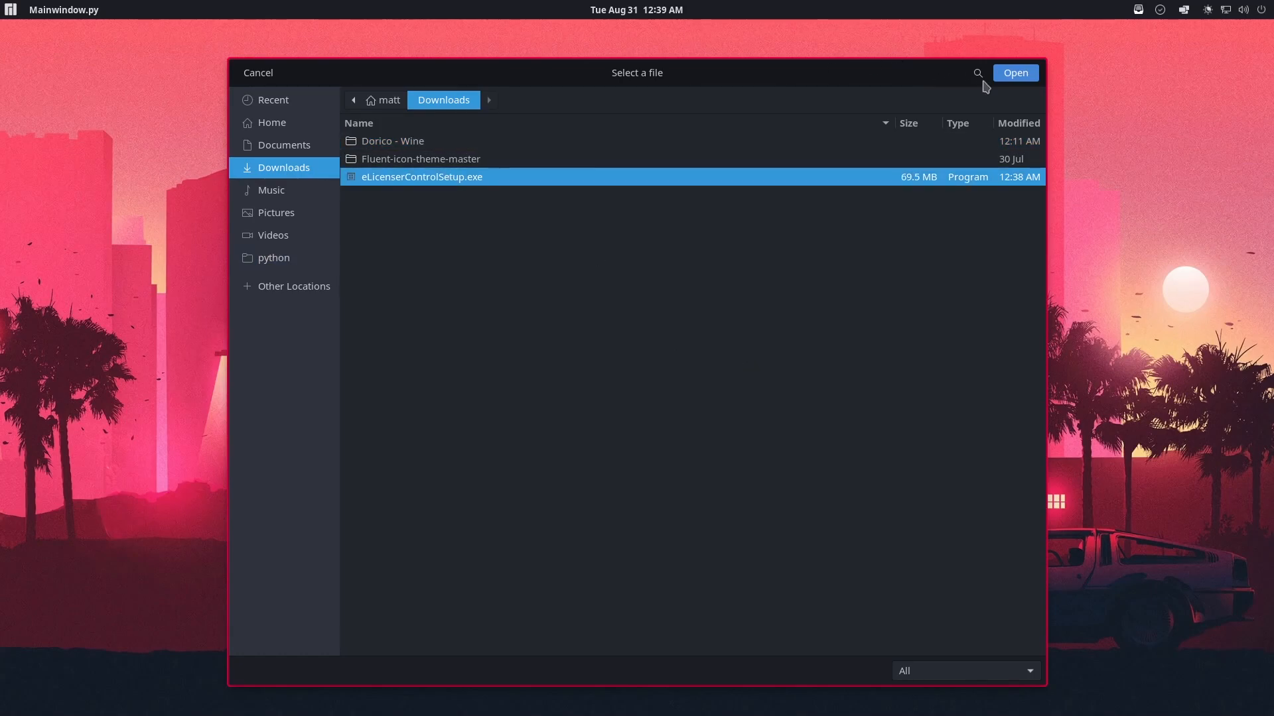
click(1007, 79)
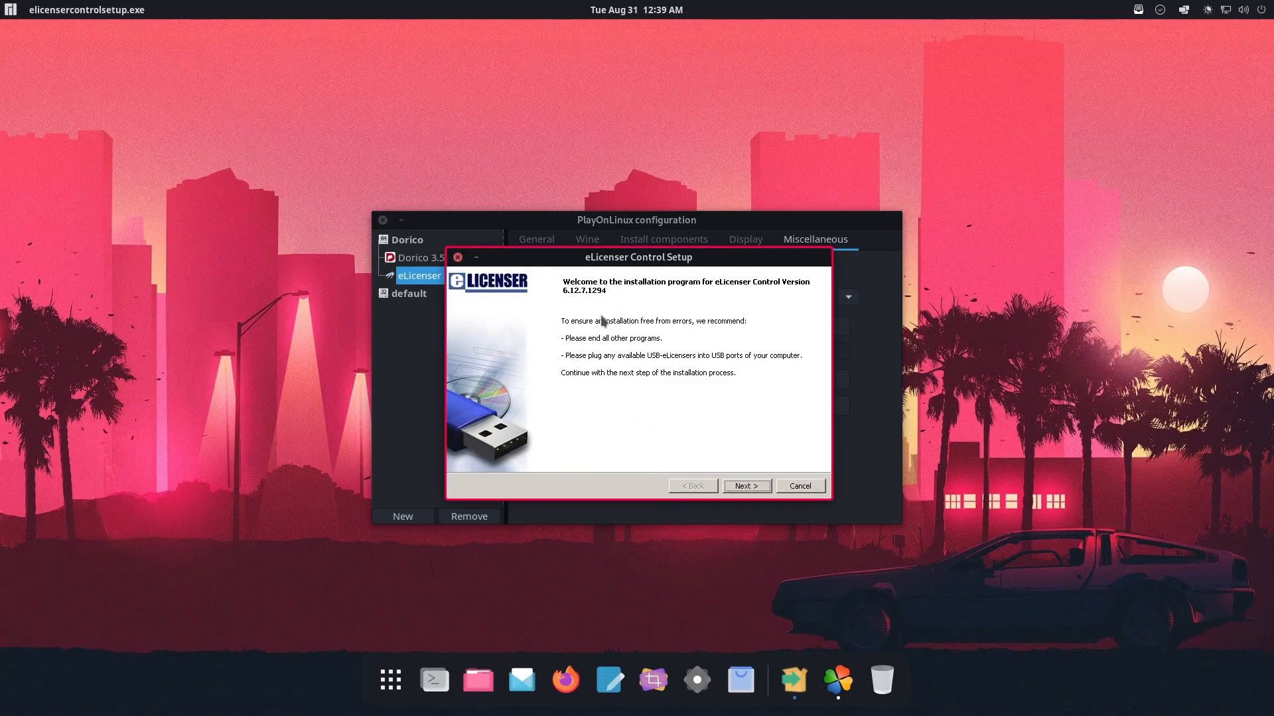
Step: Accept the license agreement and install eLicenser Control 6.12.7.1294, then click Finish
click(759, 492)
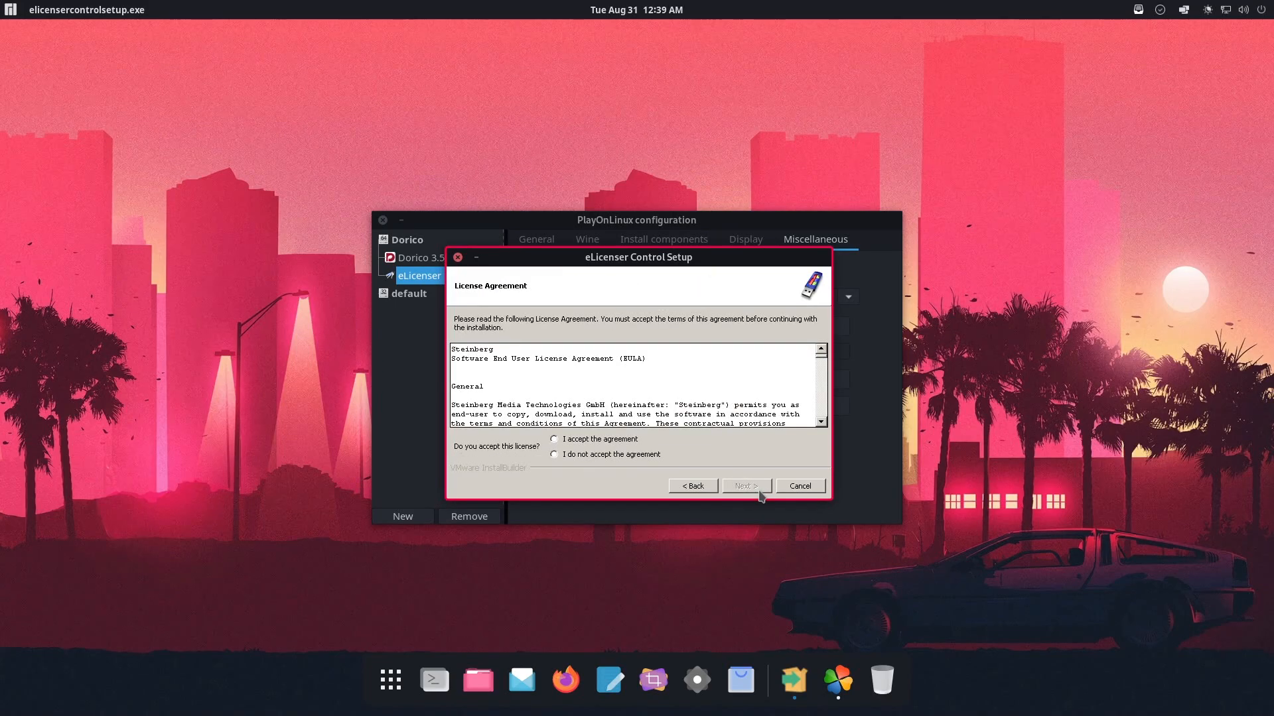
click(577, 439)
click(759, 491)
click(755, 489)
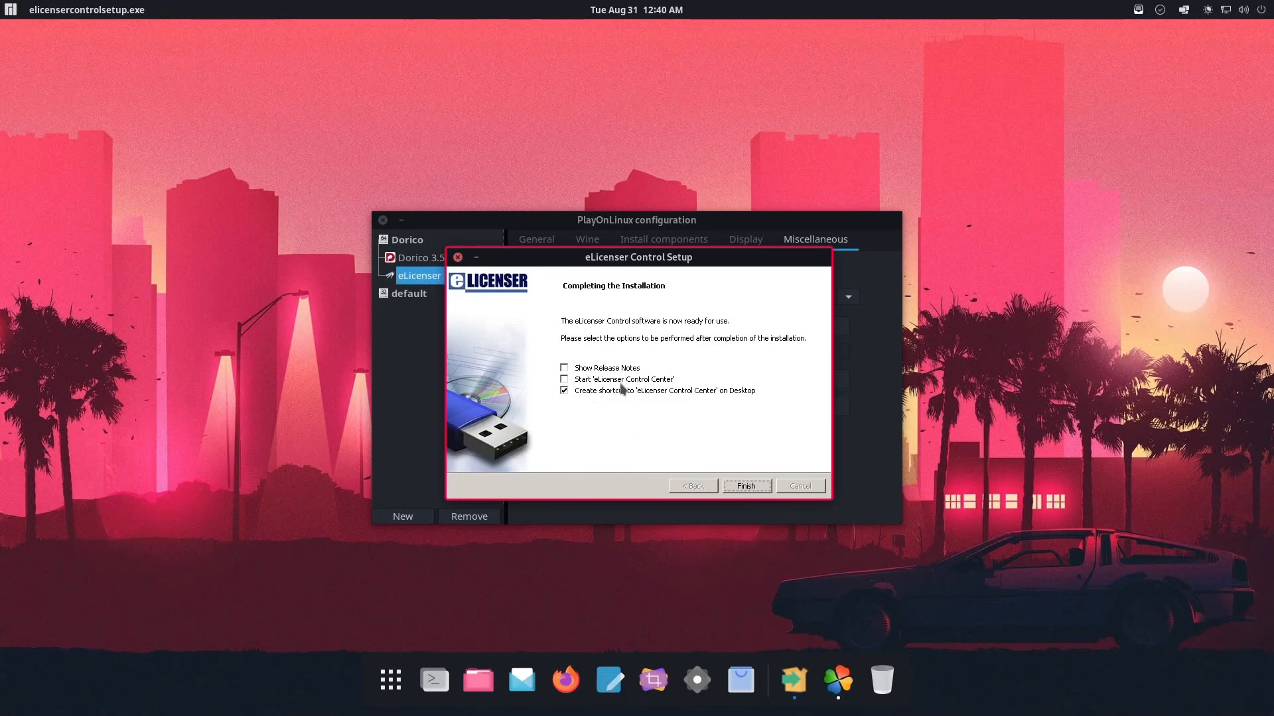
click(747, 485)
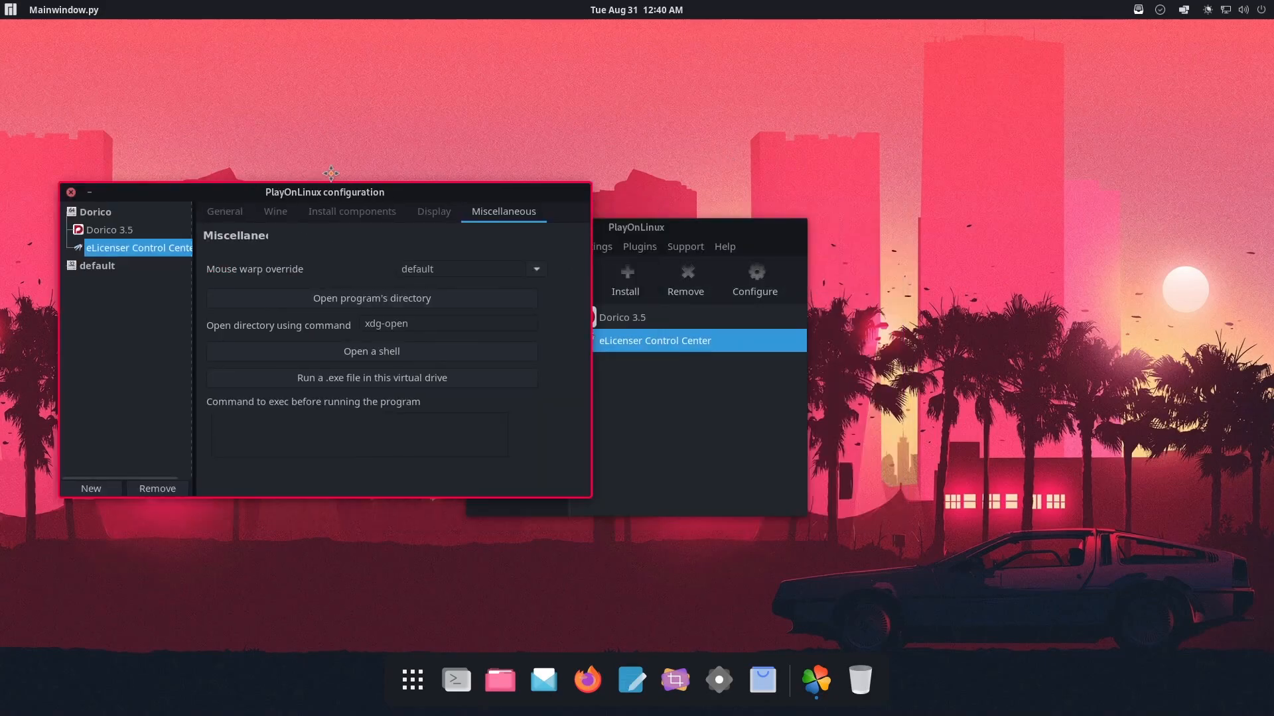
Step: Confirm eLicenser Control Center 6.12.7.1294 launches, then close it and return to the configuration window
click(784, 424)
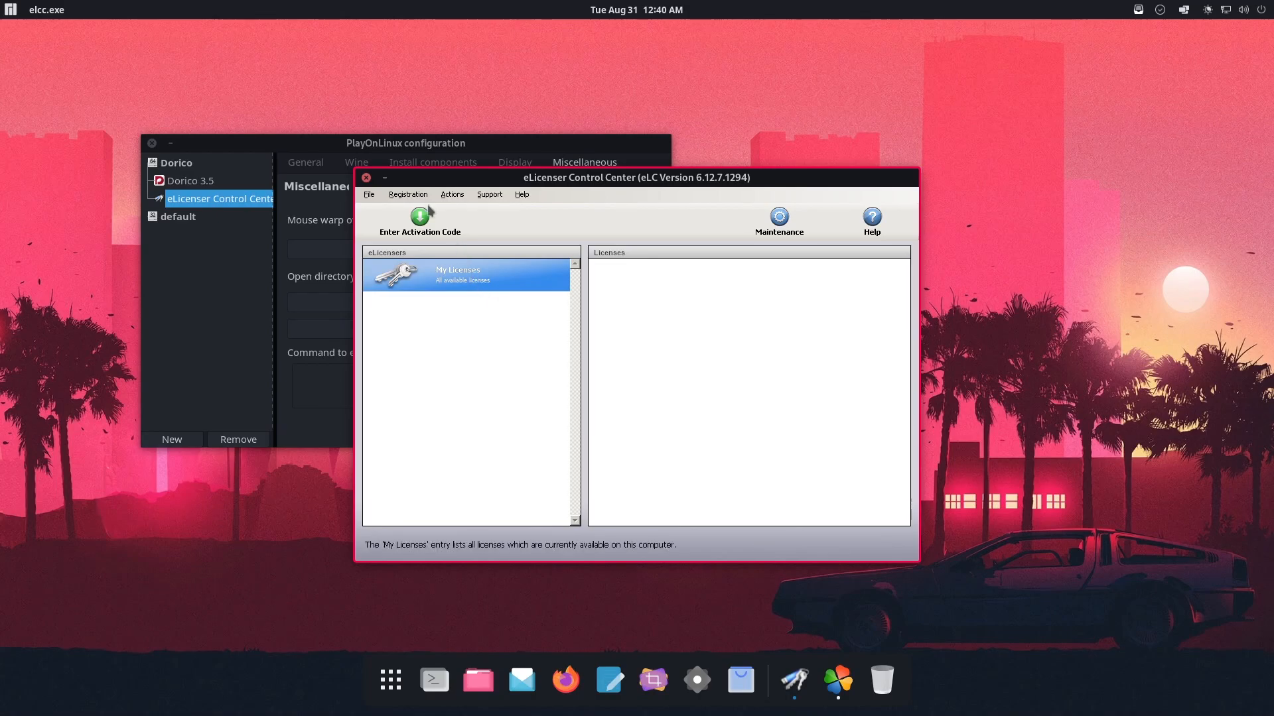
click(366, 179)
drag(451, 144, 521, 151)
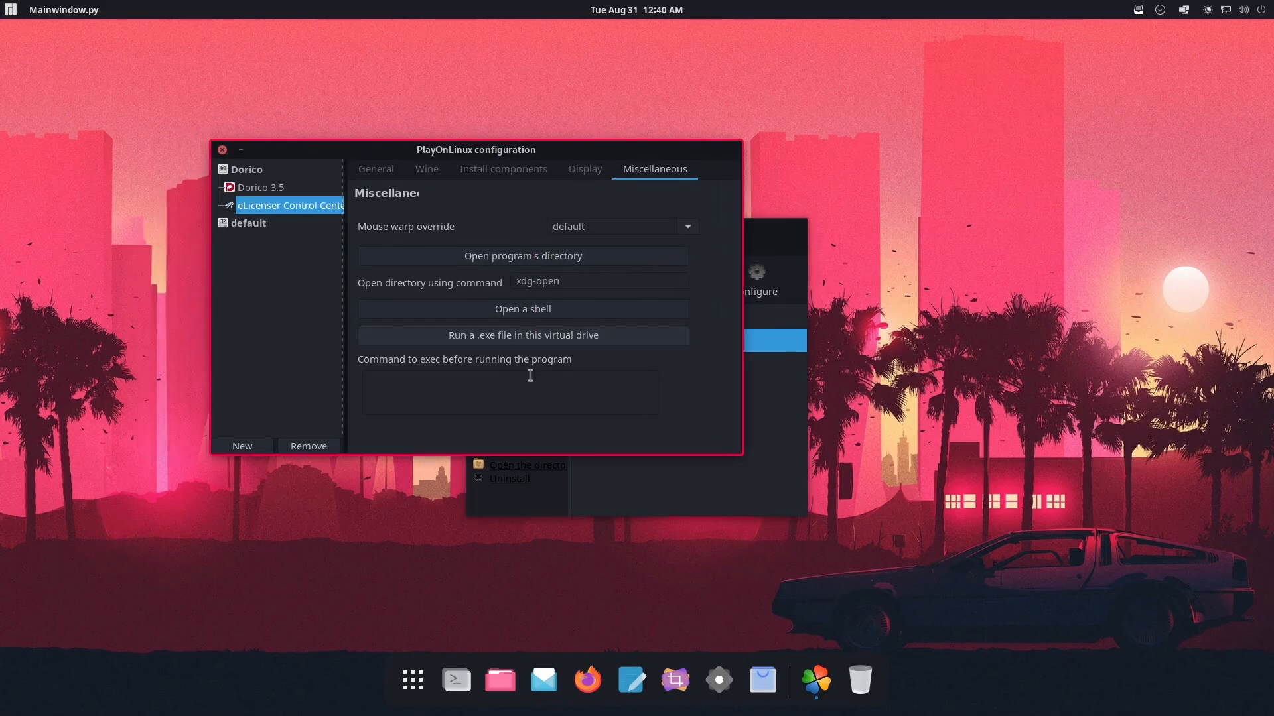
Step: Run elc-installation-helper-xp-vista.exe from Downloads > Dorico - Wine in this virtual drive
click(462, 341)
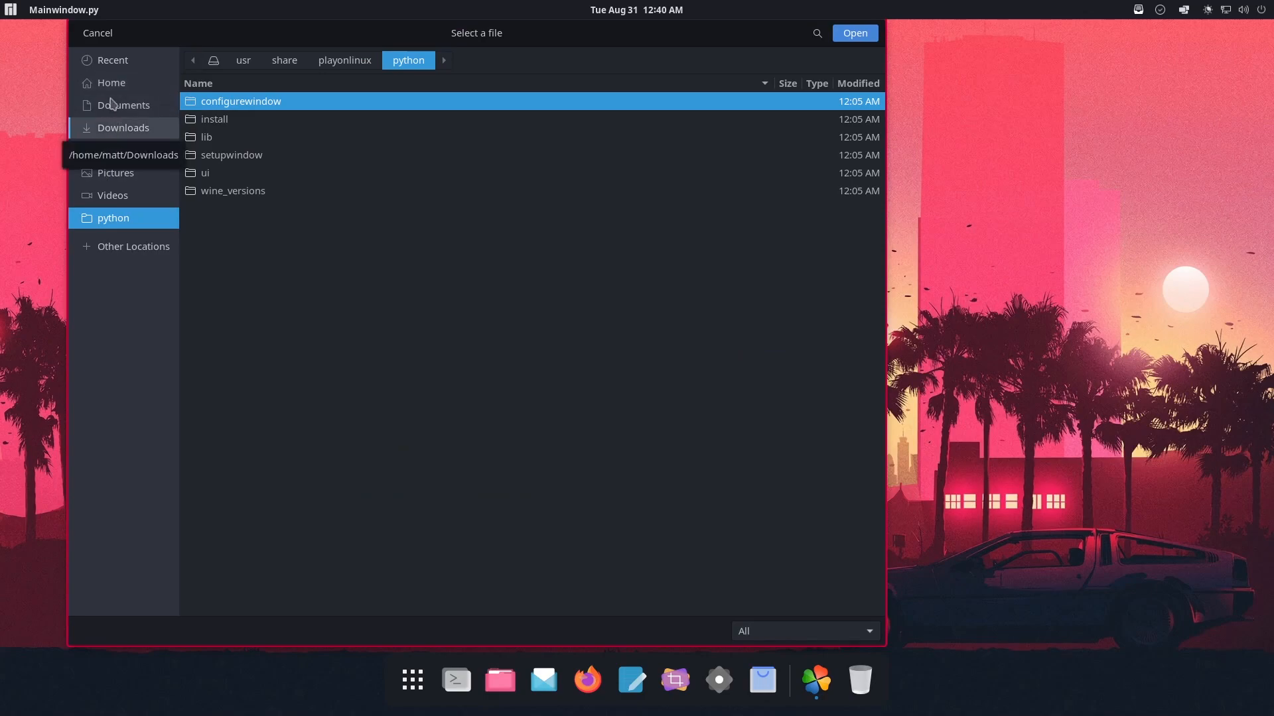
click(123, 128)
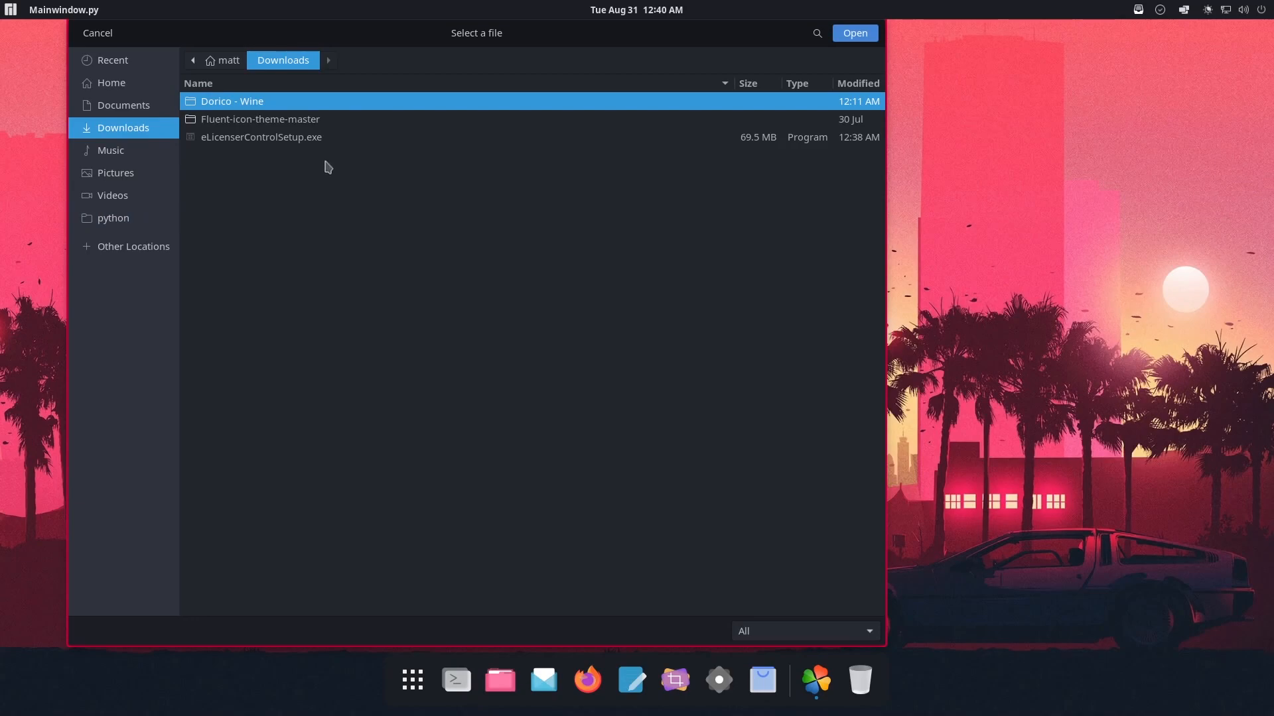
double_click(244, 104)
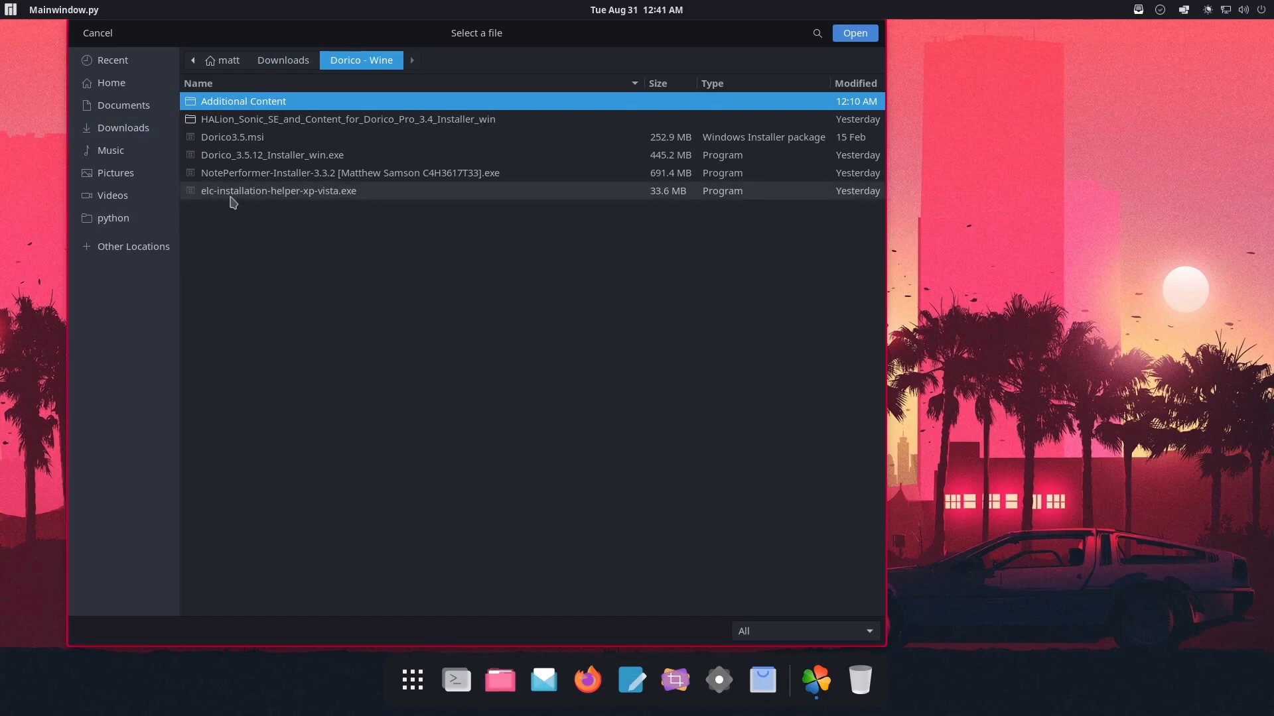
double_click(317, 197)
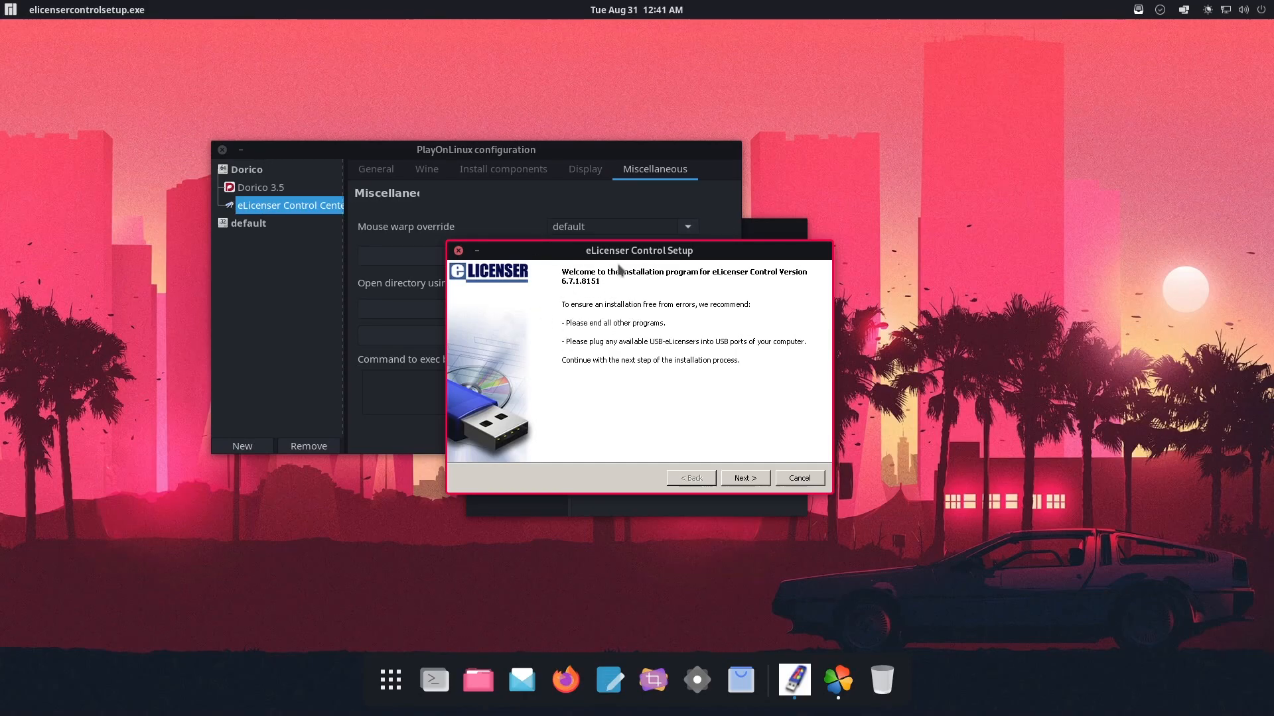
Step: Step past the eLicenser Control Setup welcome and 'Installation is skipped' pages and finish
click(744, 481)
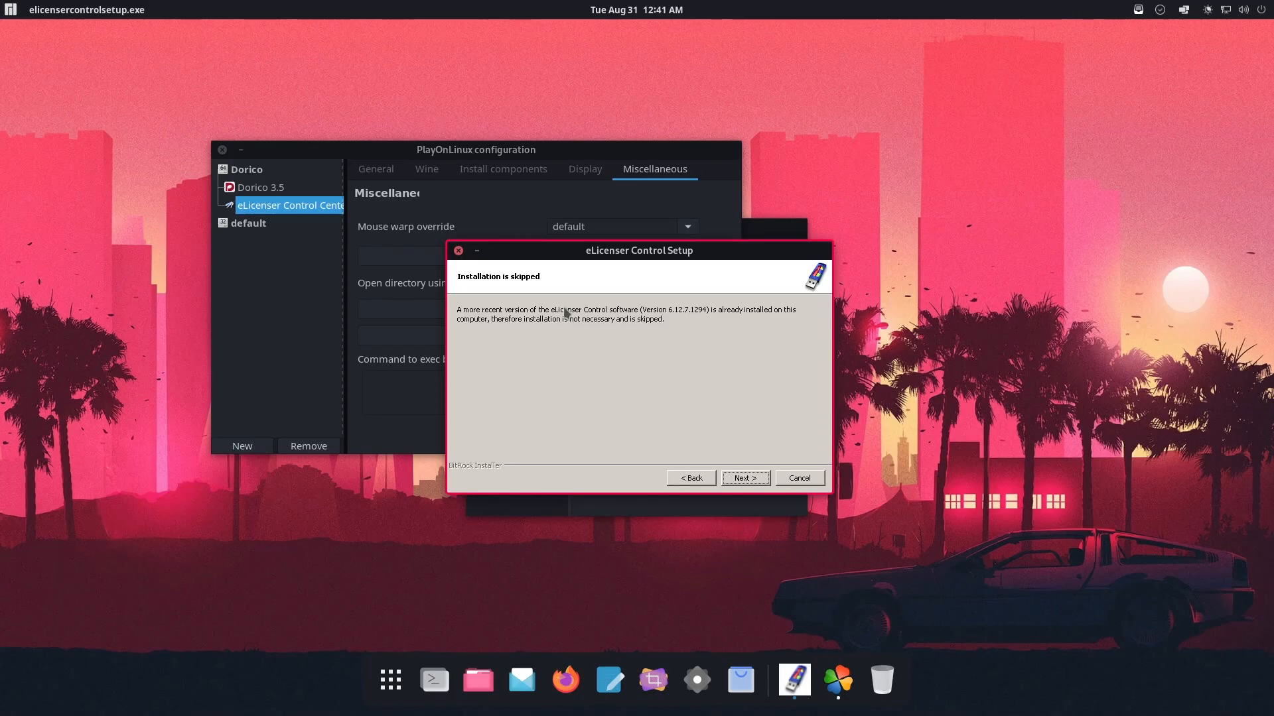
click(743, 478)
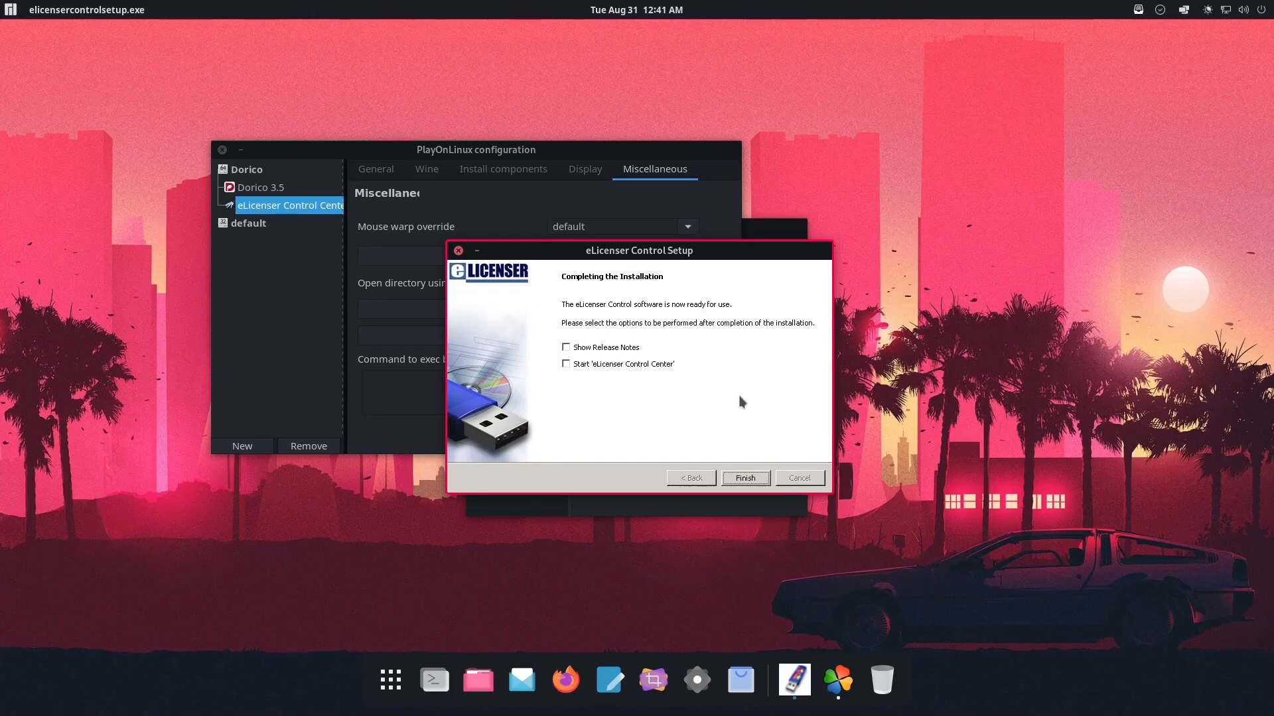
click(754, 485)
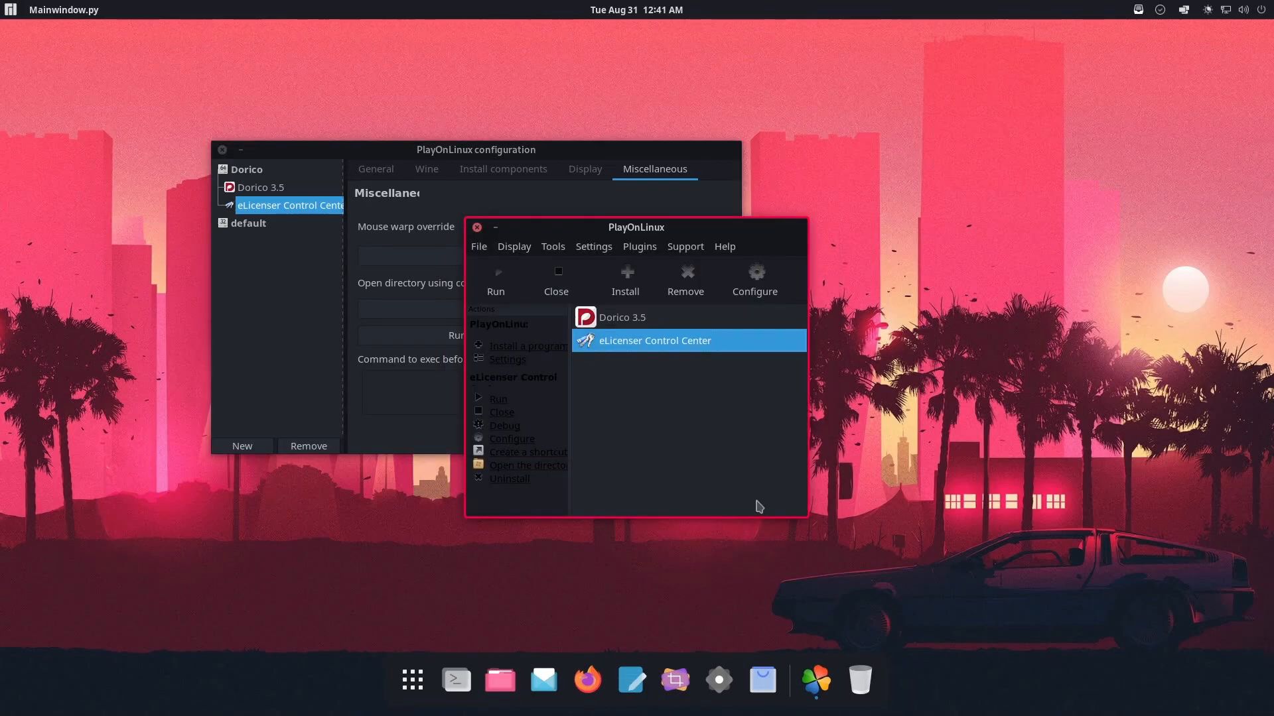
Step: Start eLicenser Control Center and select the Soft-eLicenser (SeL) entry
click(486, 295)
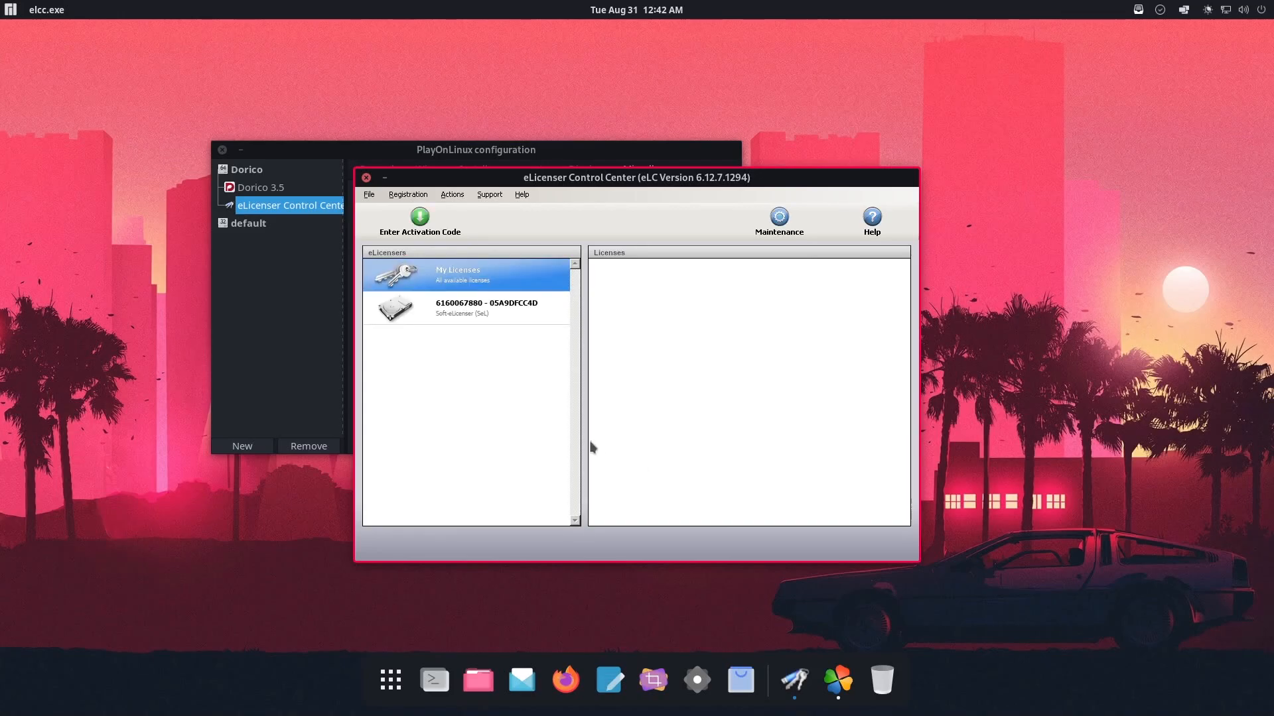
click(433, 313)
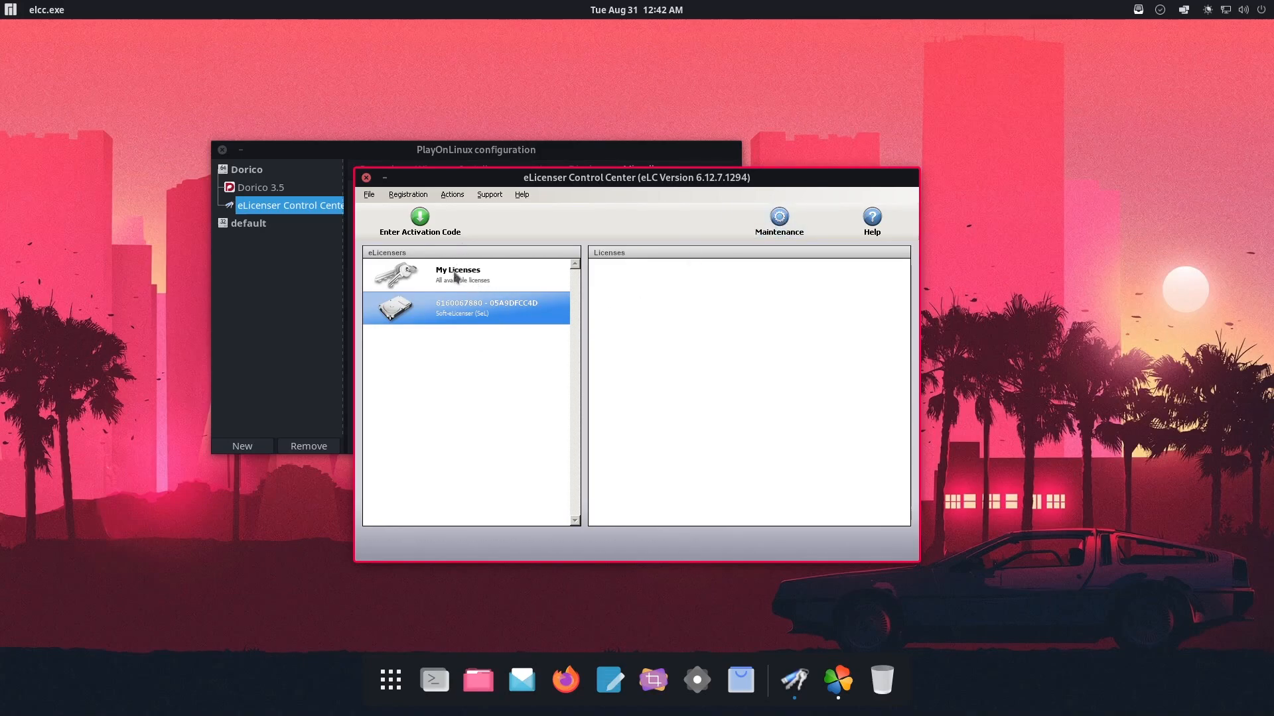
Step: Run Online Synchronization & Maintenance until all six steps report OK, then reopen the maintenance prompt
click(742, 221)
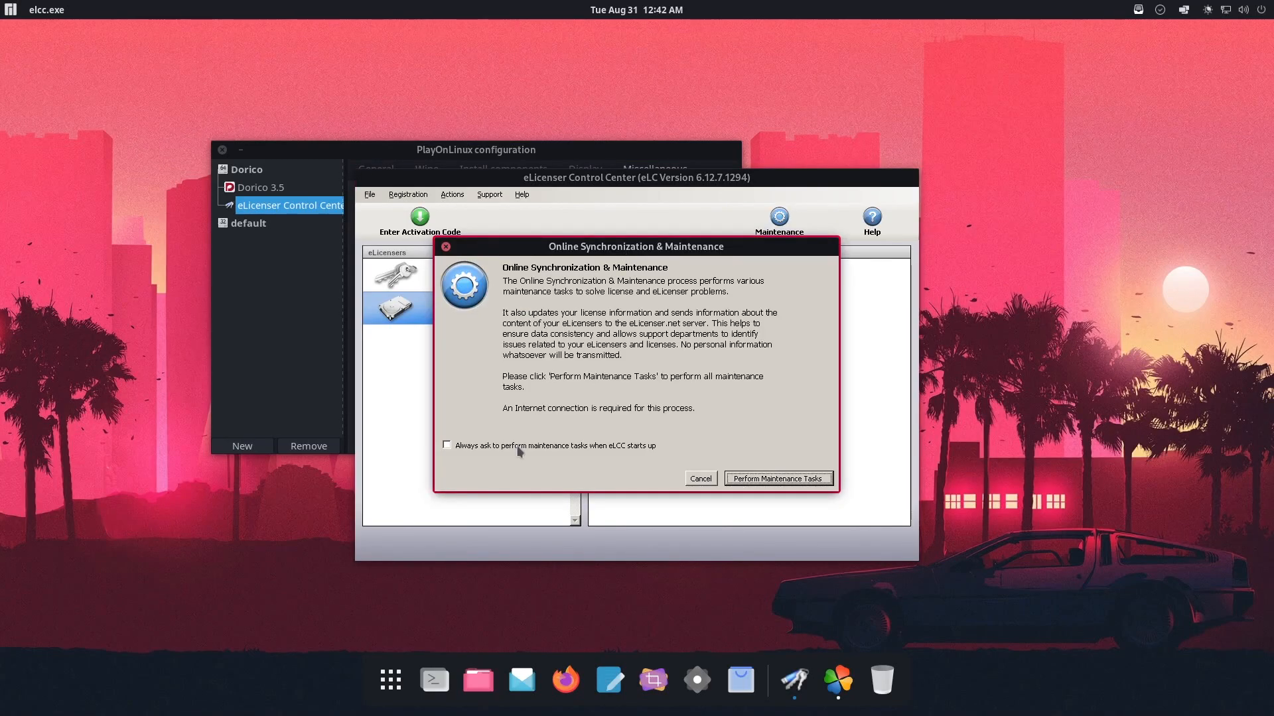
click(765, 477)
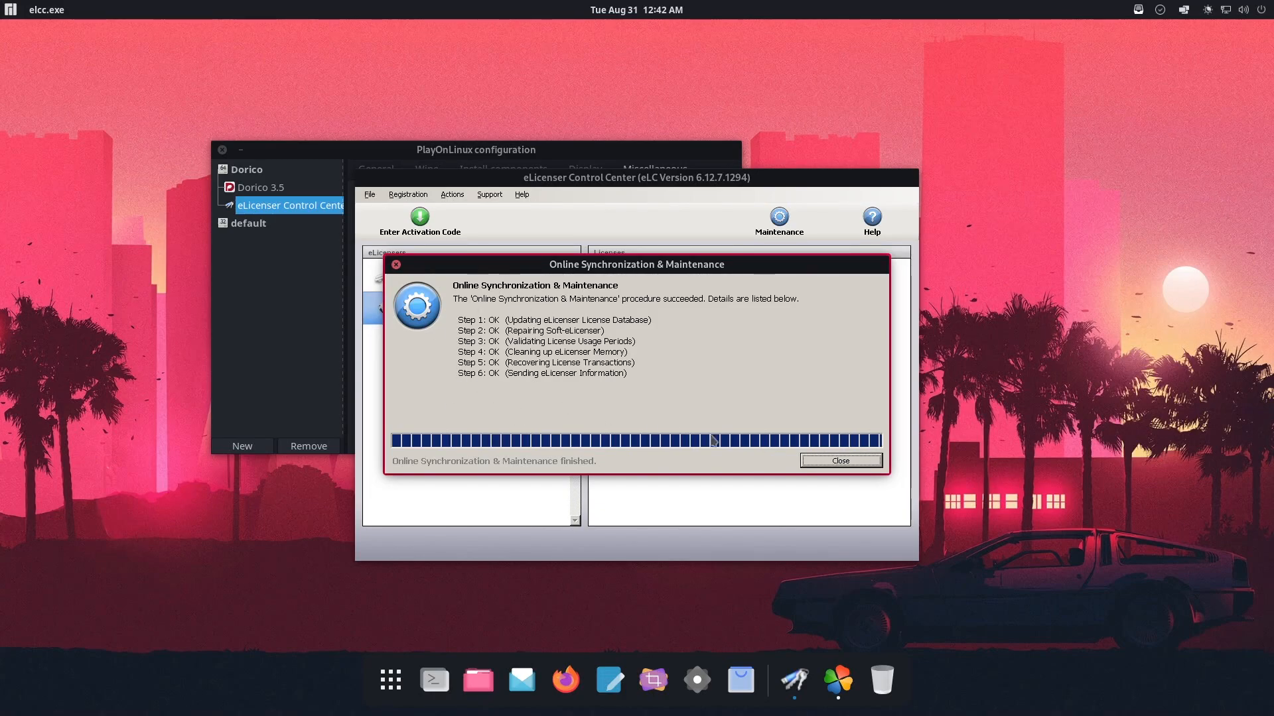
click(830, 462)
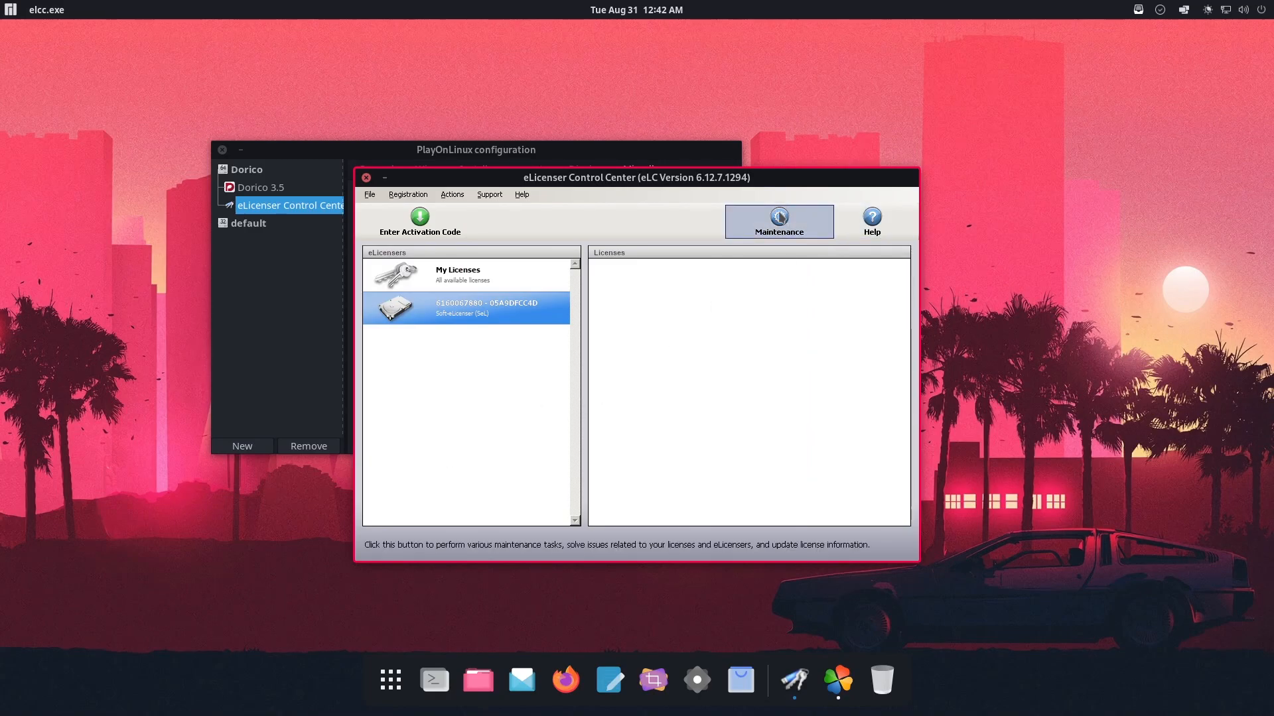
click(779, 219)
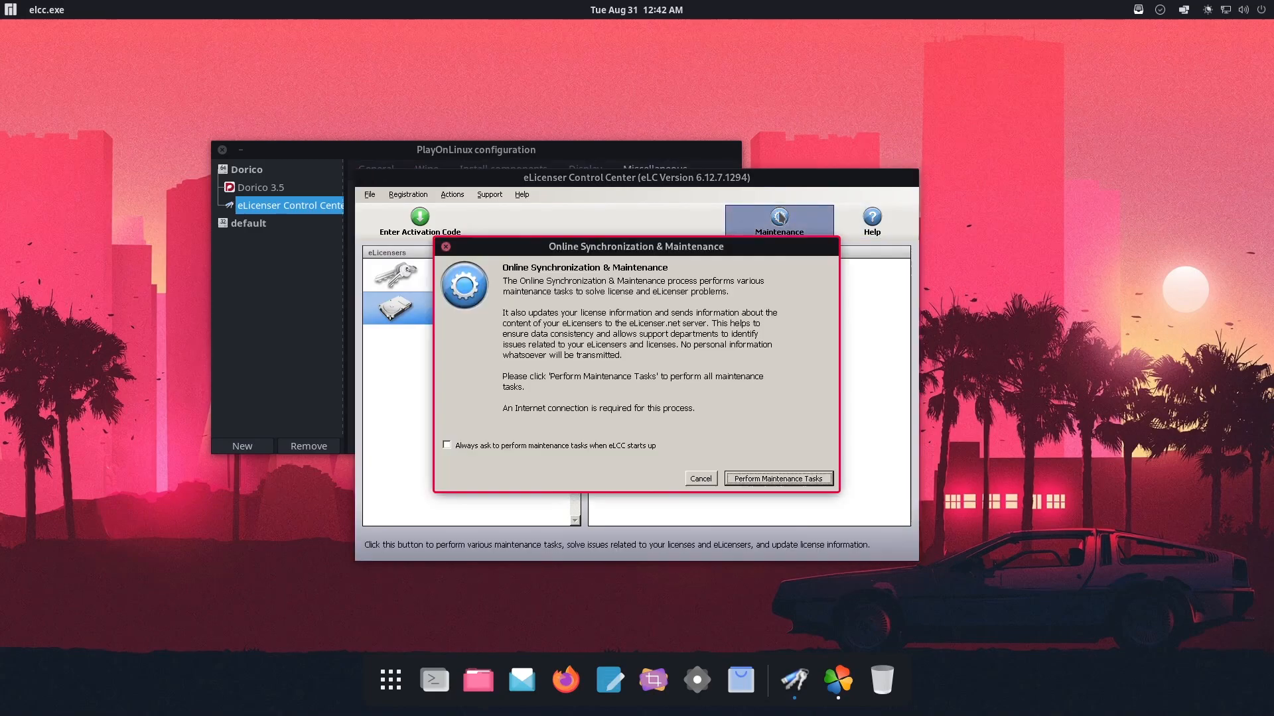
Step: Leave 'Always ask to perform maintenance tasks' unticked and cancel the maintenance prompt
click(446, 446)
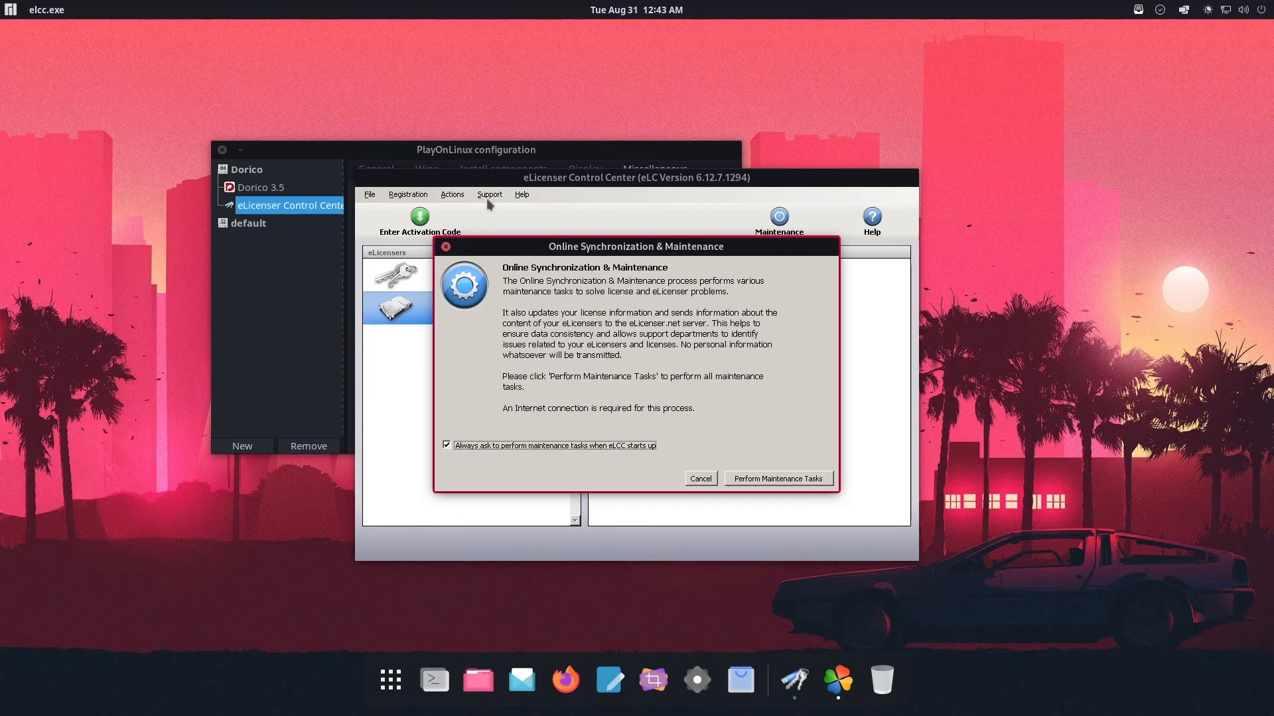
drag(652, 246, 700, 246)
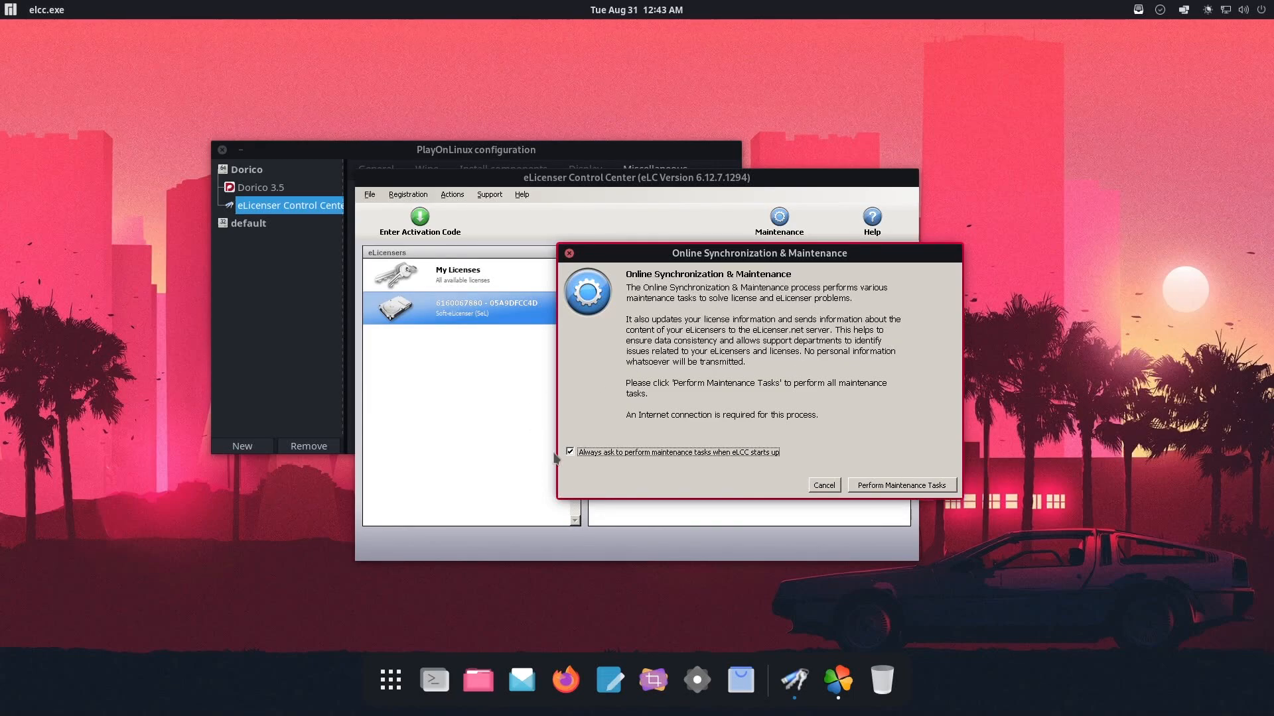
drag(665, 252, 570, 234)
click(474, 433)
click(474, 234)
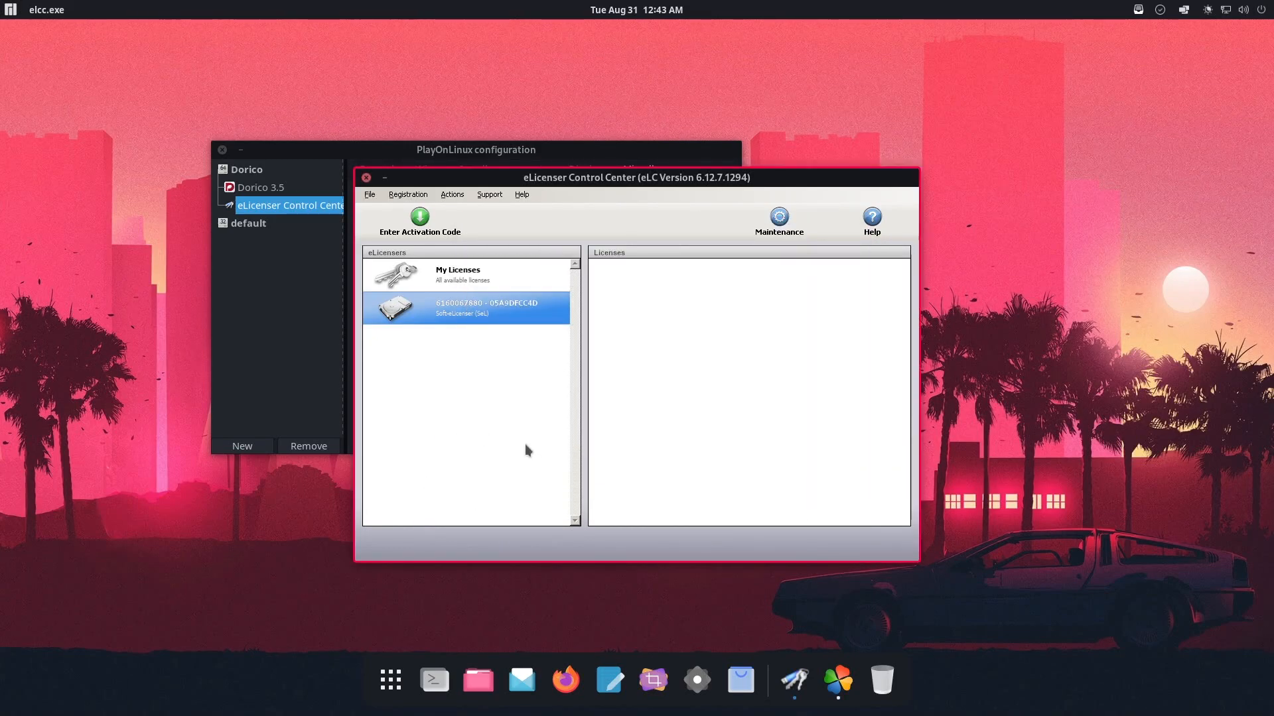
Step: Reposition the eLicenser Control Center window, then close it
drag(694, 177, 723, 181)
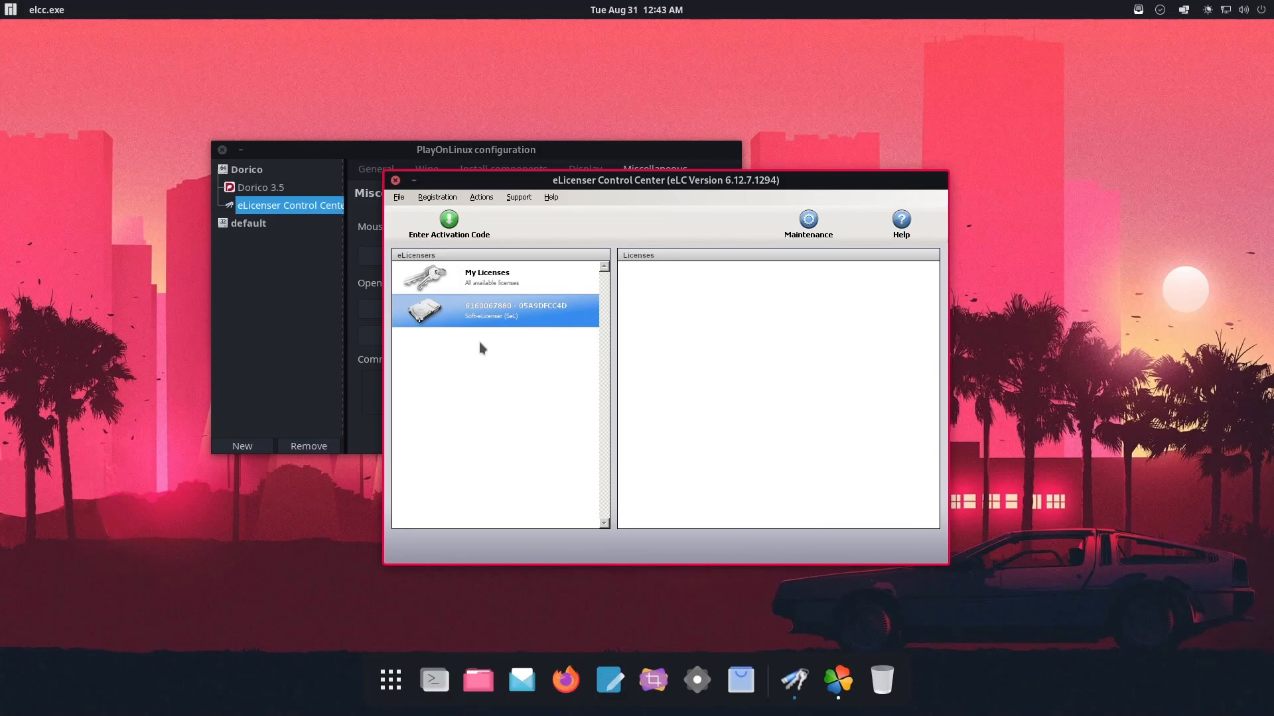
mouse_move(484, 320)
drag(630, 179, 595, 146)
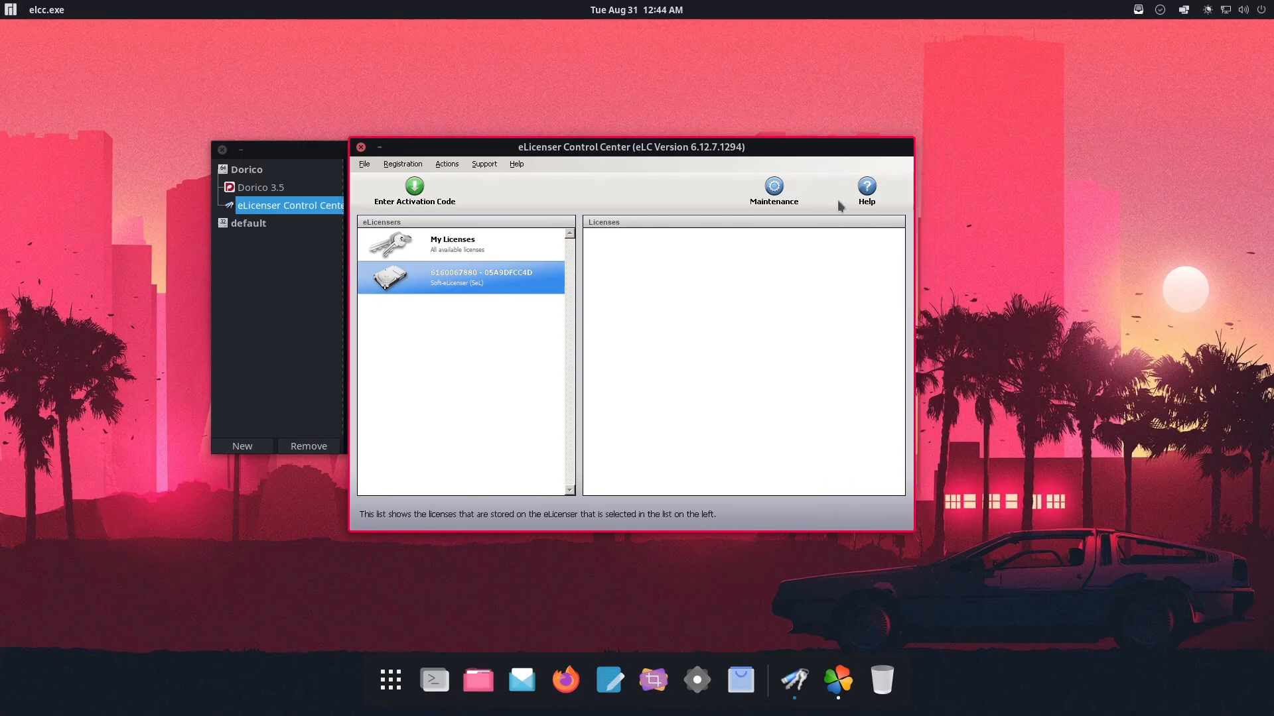
click(360, 147)
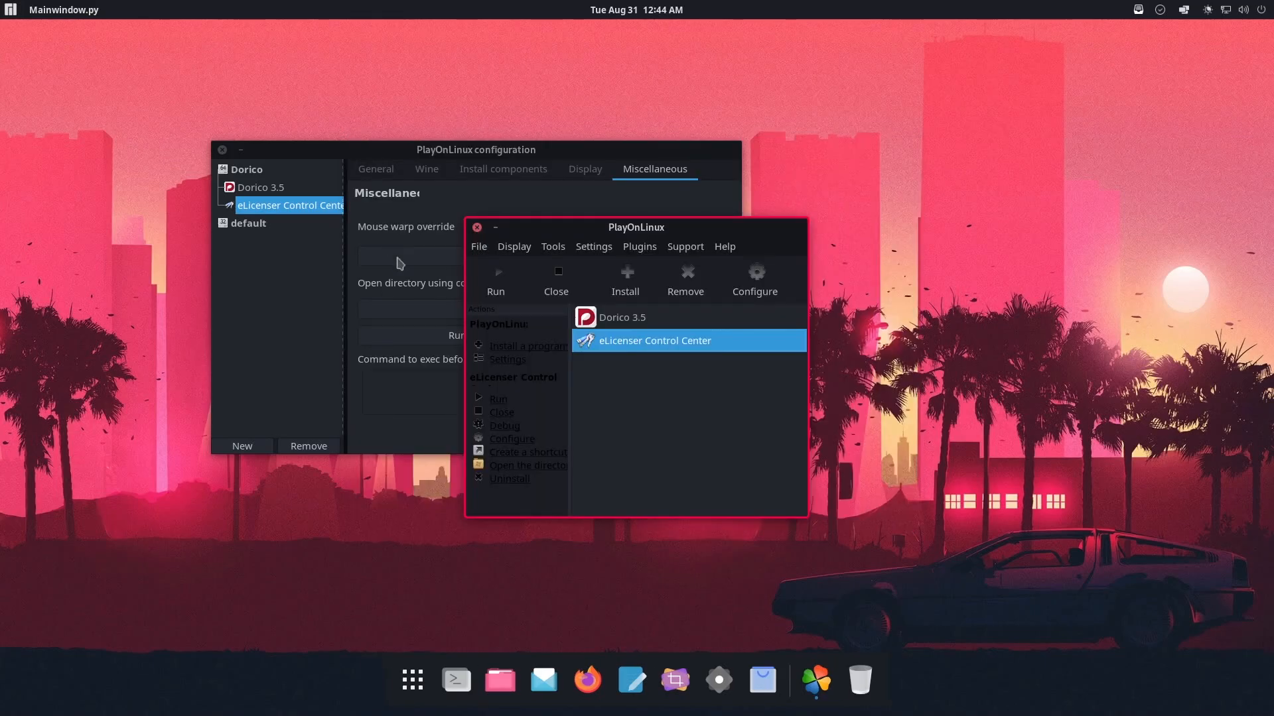
Step: Close the configuration window and start a non-listed install that updates the existing Dorico 3.5 application
click(222, 150)
click(625, 292)
click(441, 531)
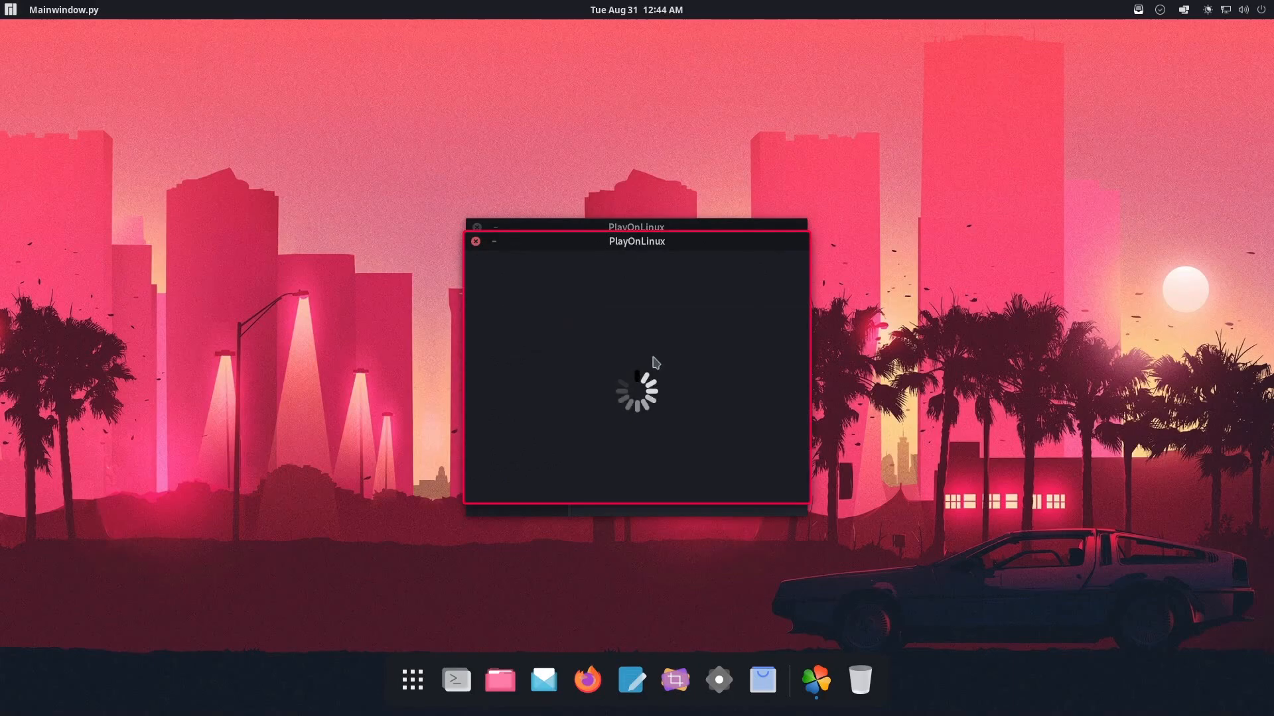
click(714, 481)
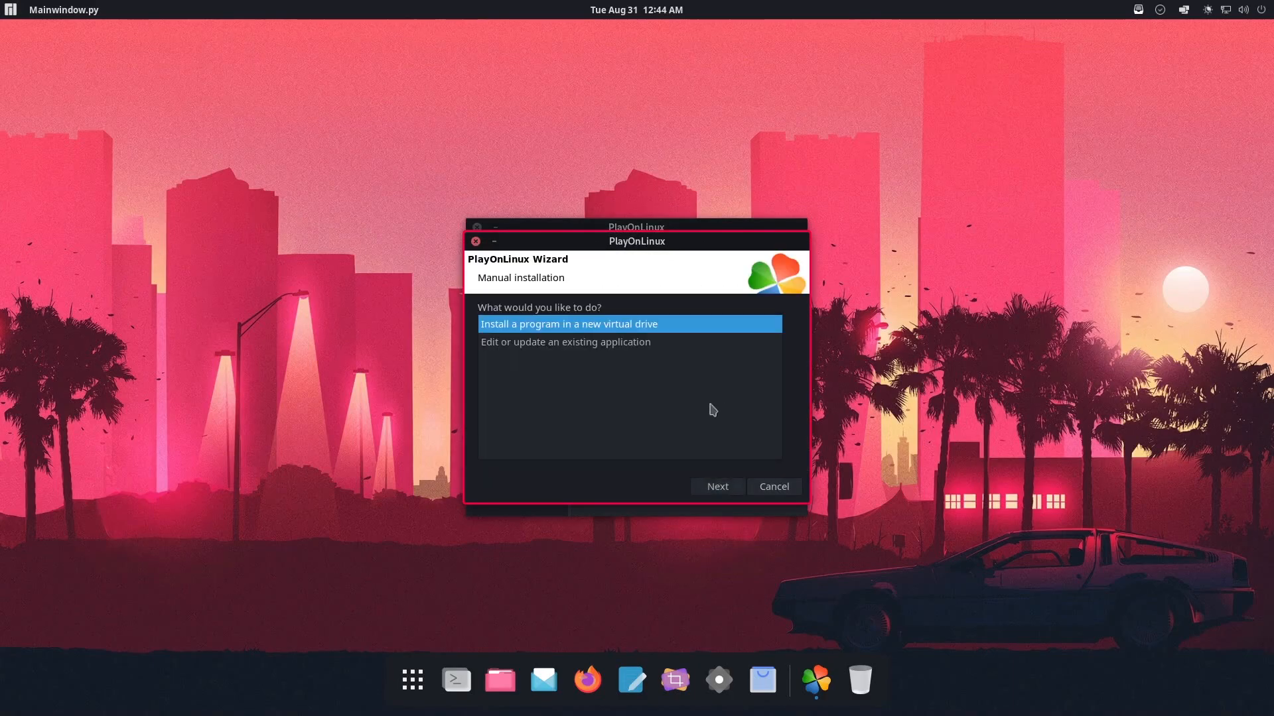
click(590, 342)
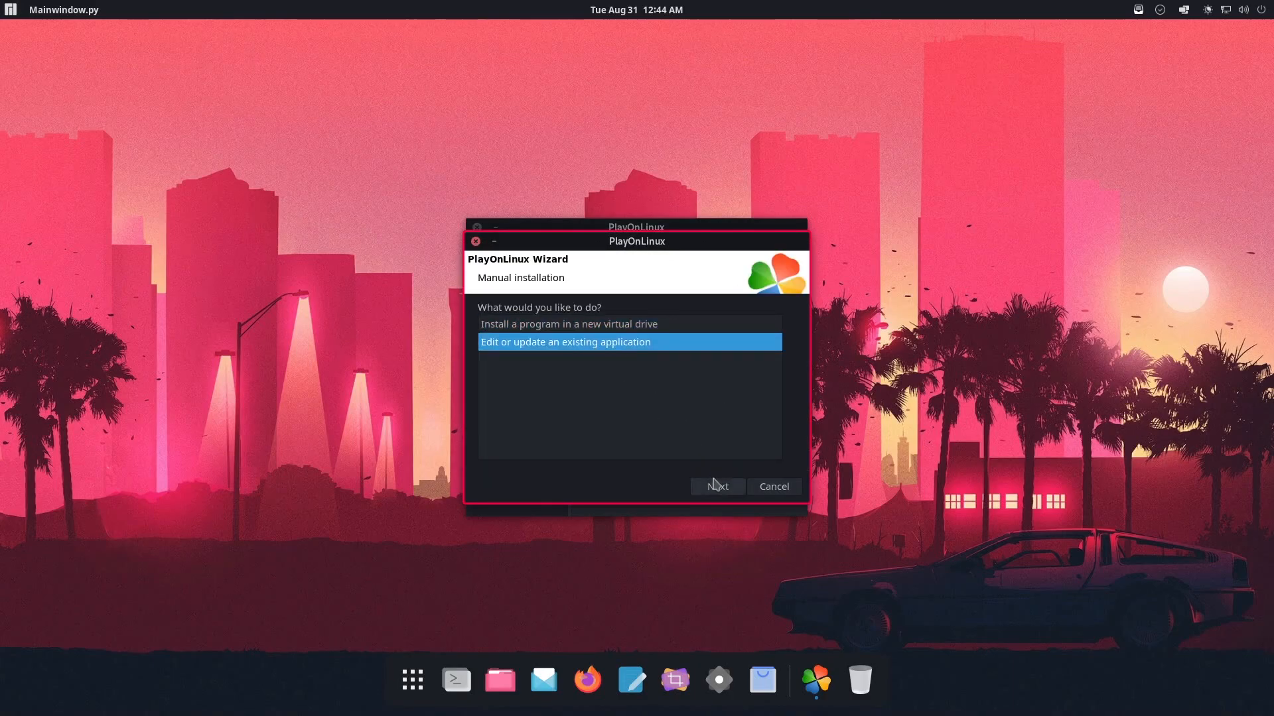
click(717, 486)
click(551, 327)
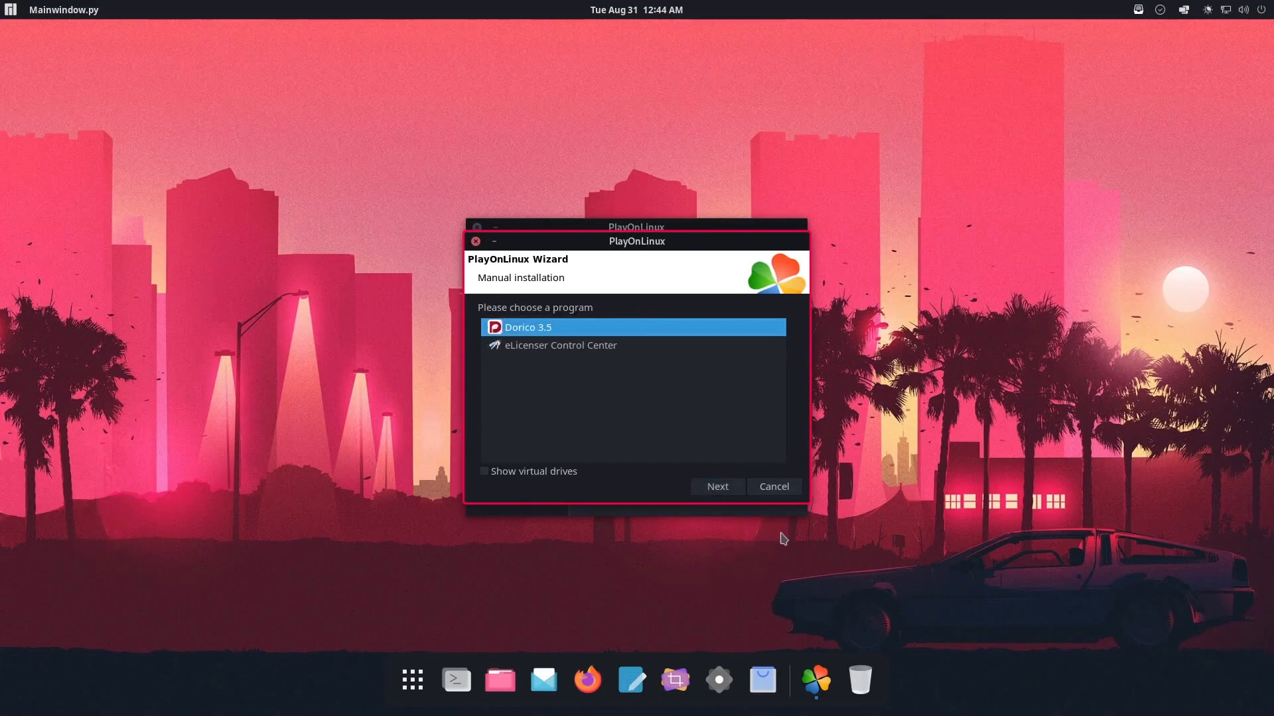
click(728, 488)
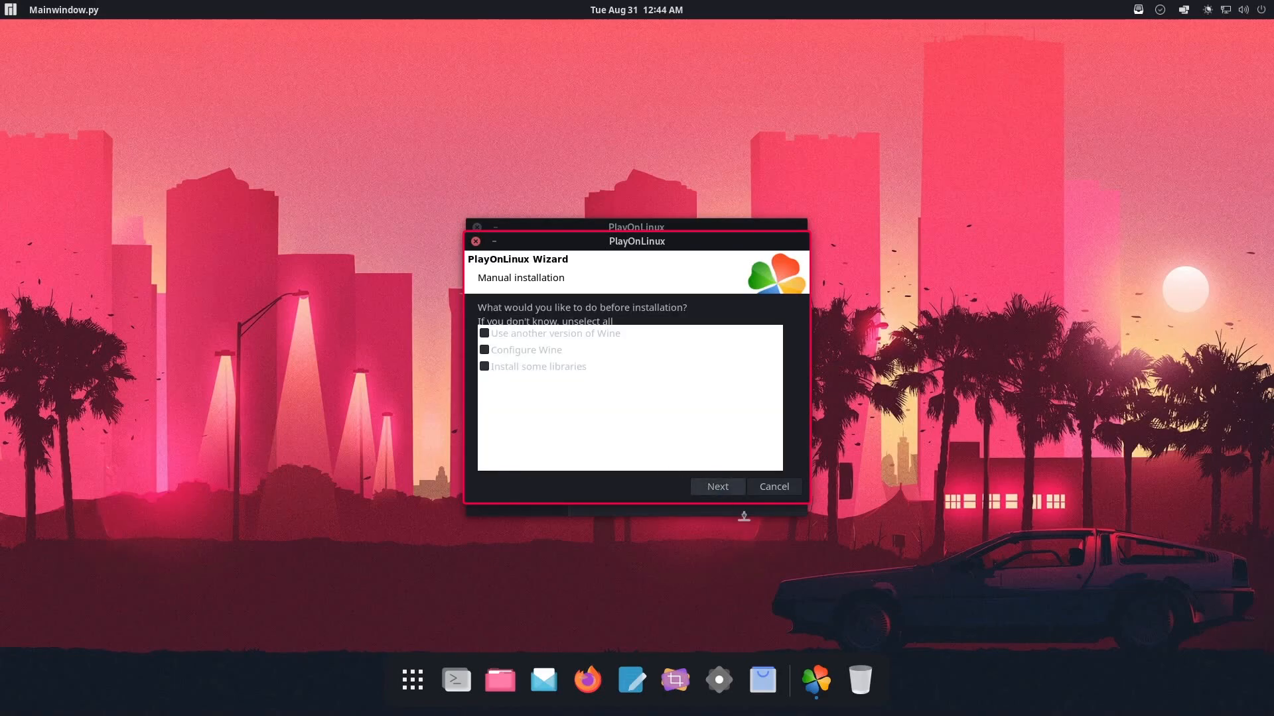
Step: Choose a 64-bit virtual drive and bring up the installer file chooser
click(721, 490)
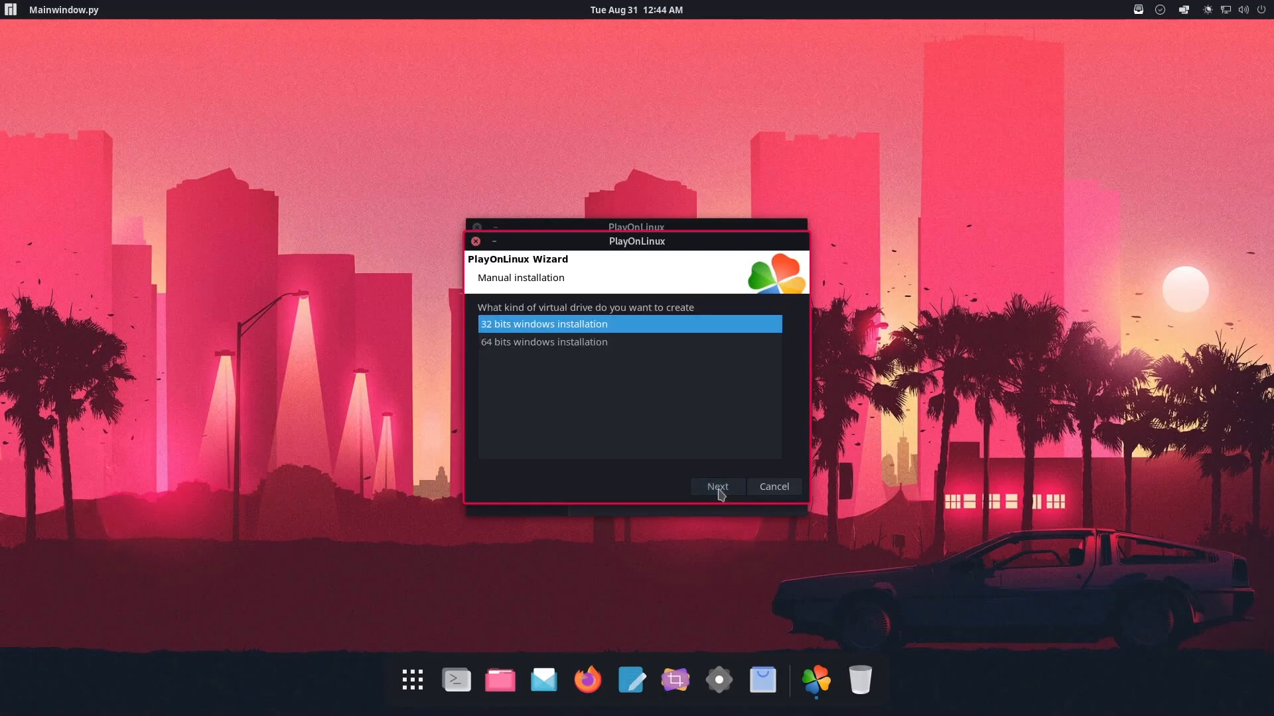
click(531, 344)
click(711, 495)
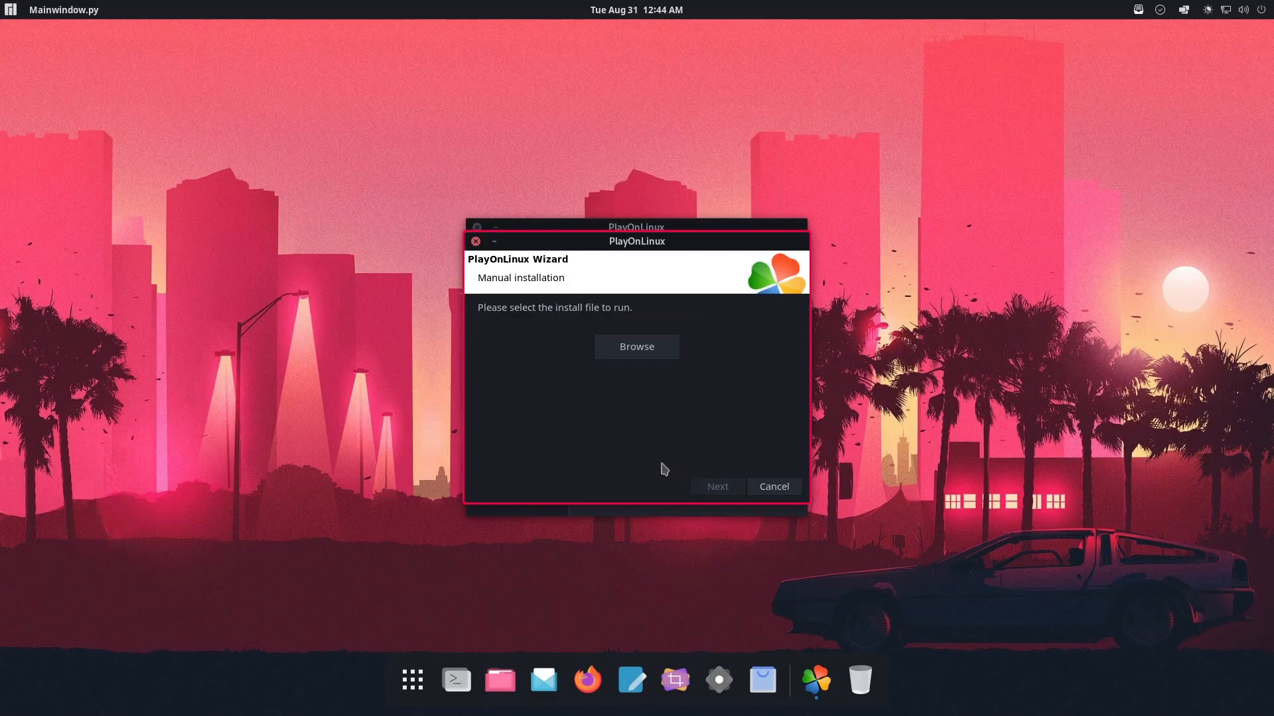
click(627, 357)
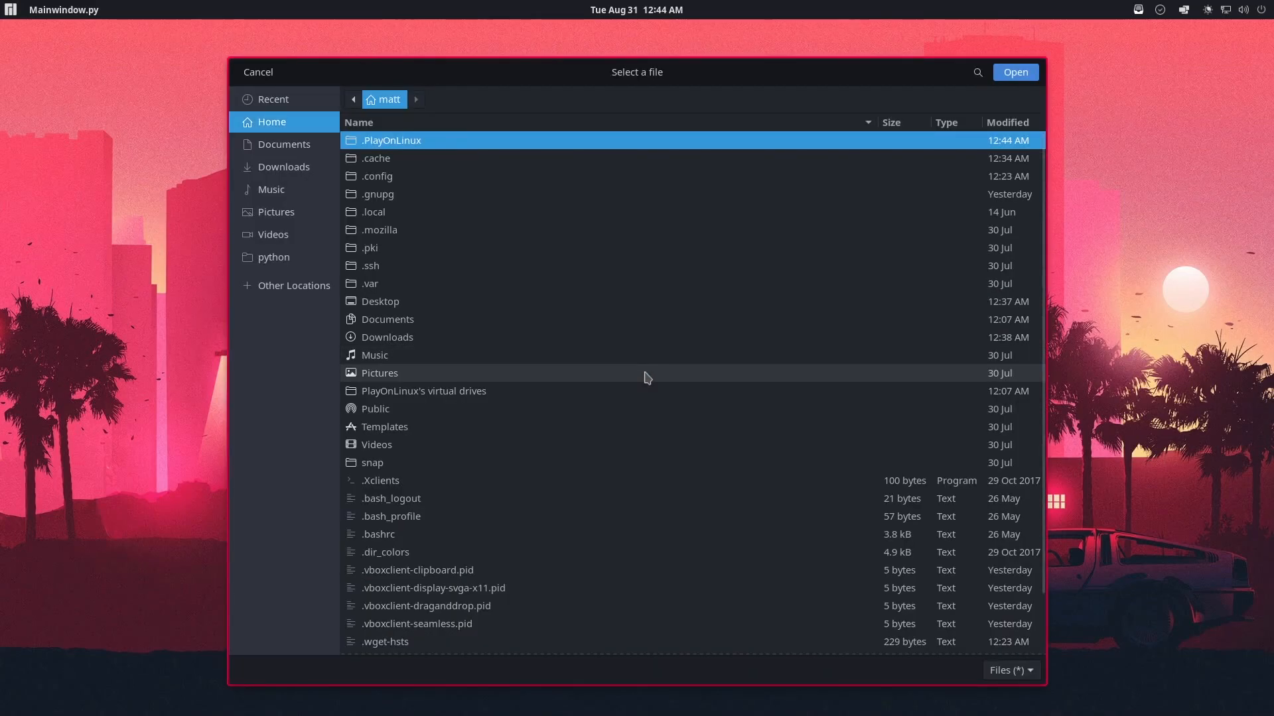
Step: Pick Generic_Lower_Latency_ASIO_Driver_64bit.msi from Downloads > Dorico - Wine > Additional Content > Installer
click(292, 167)
double_click(400, 144)
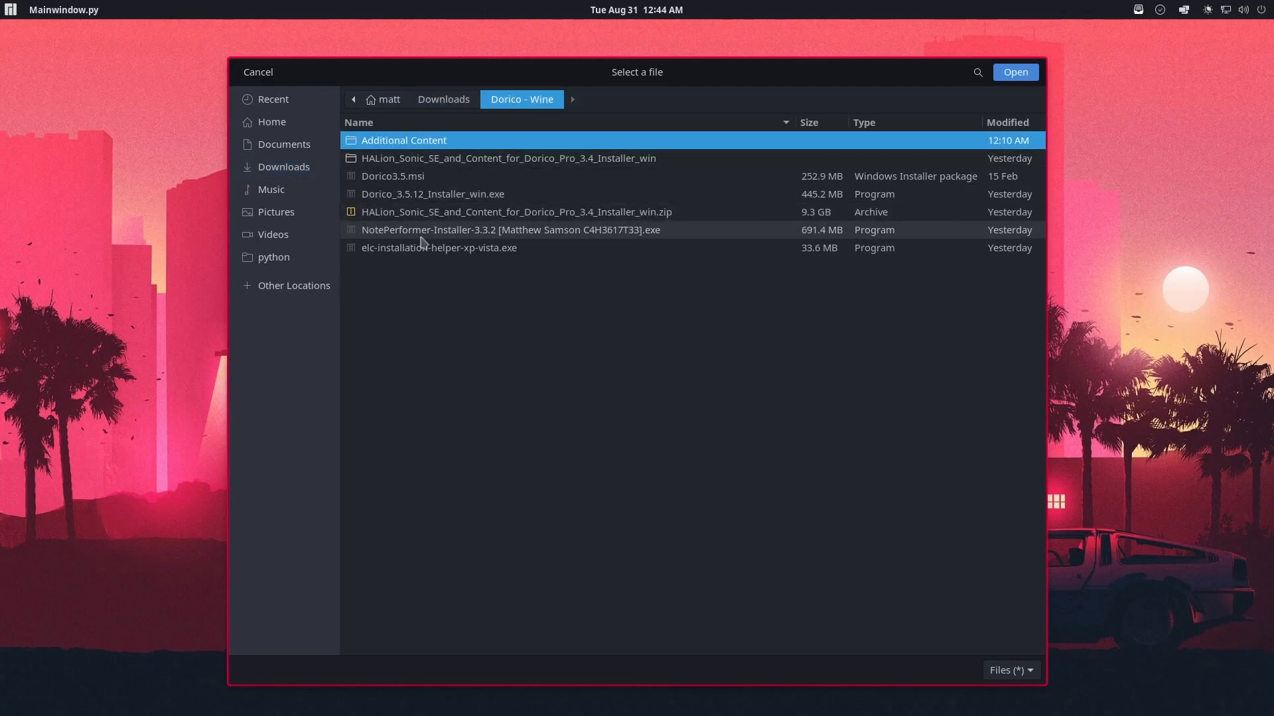
double_click(424, 142)
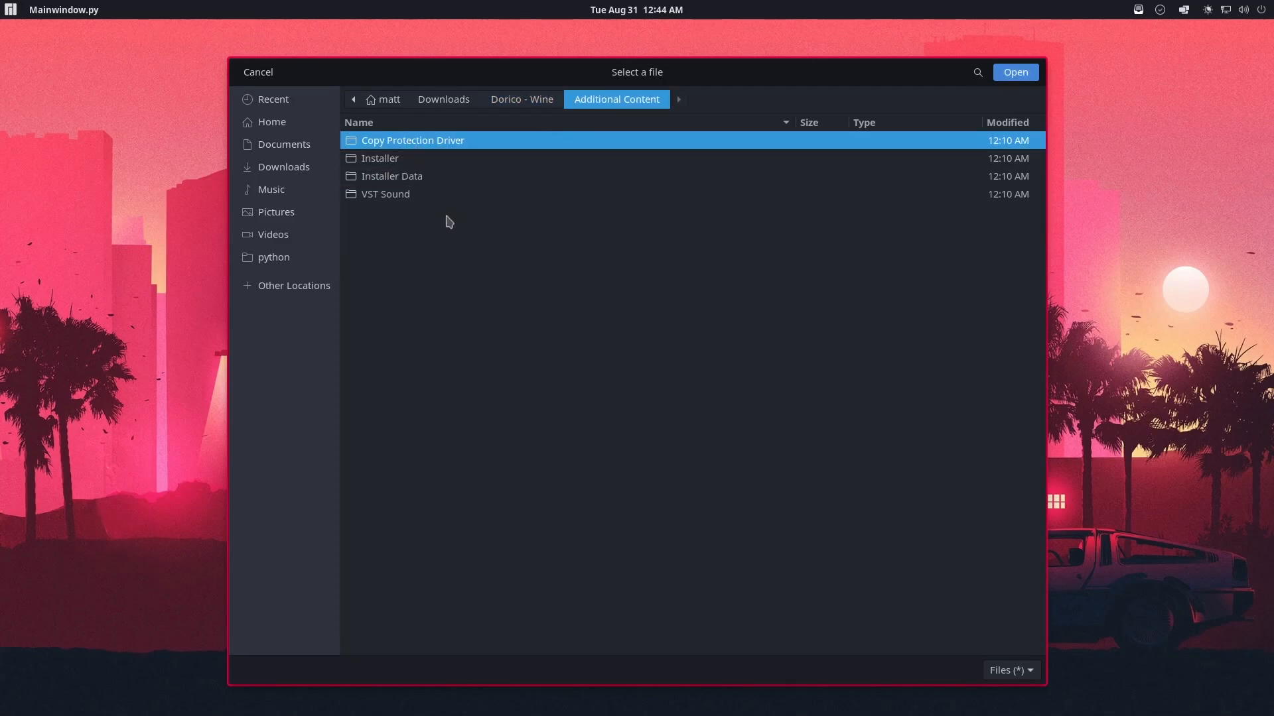
double_click(419, 160)
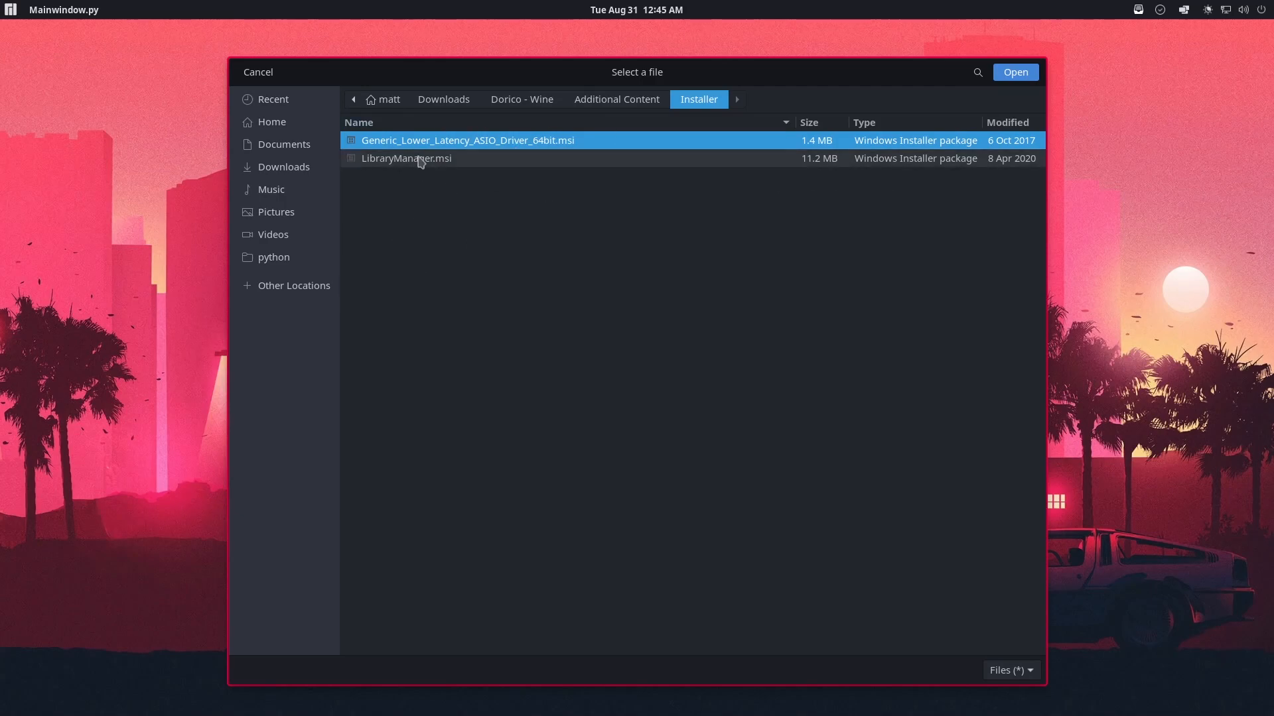
double_click(491, 141)
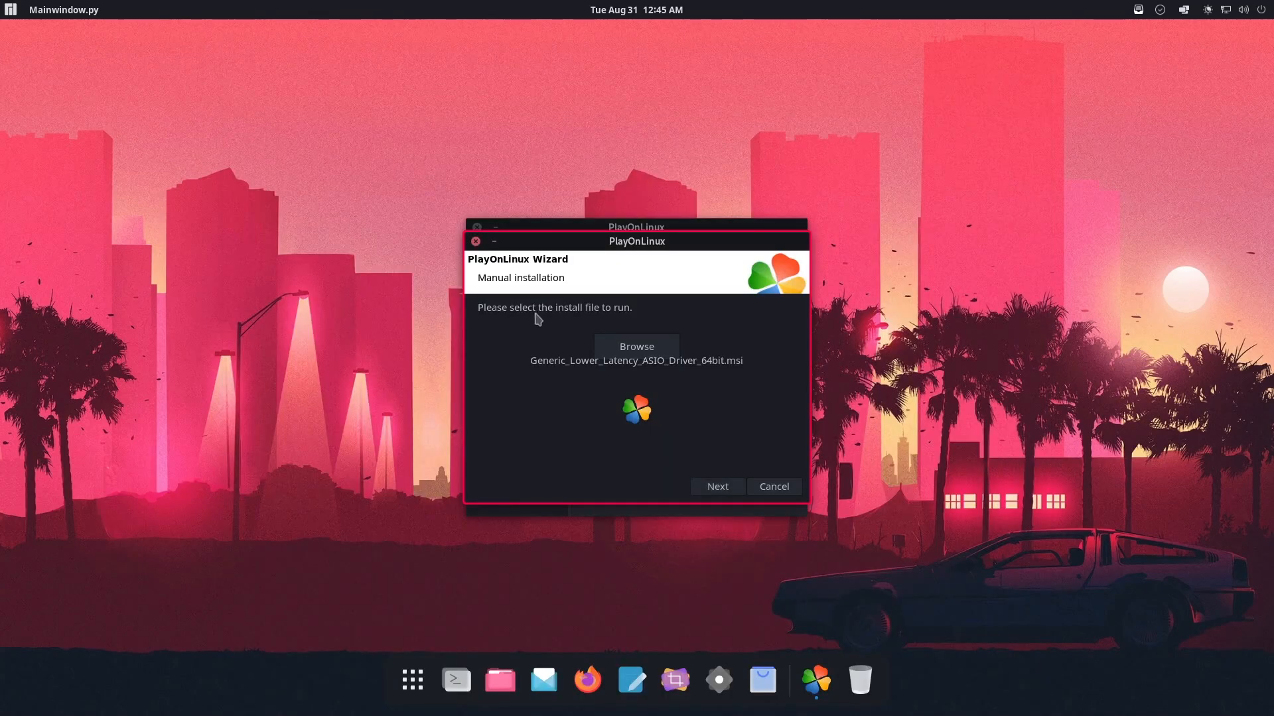
Step: Run the Generic Lower Latency ASIO Driver setup, accepting the EULA and default location, through to Finish
click(718, 487)
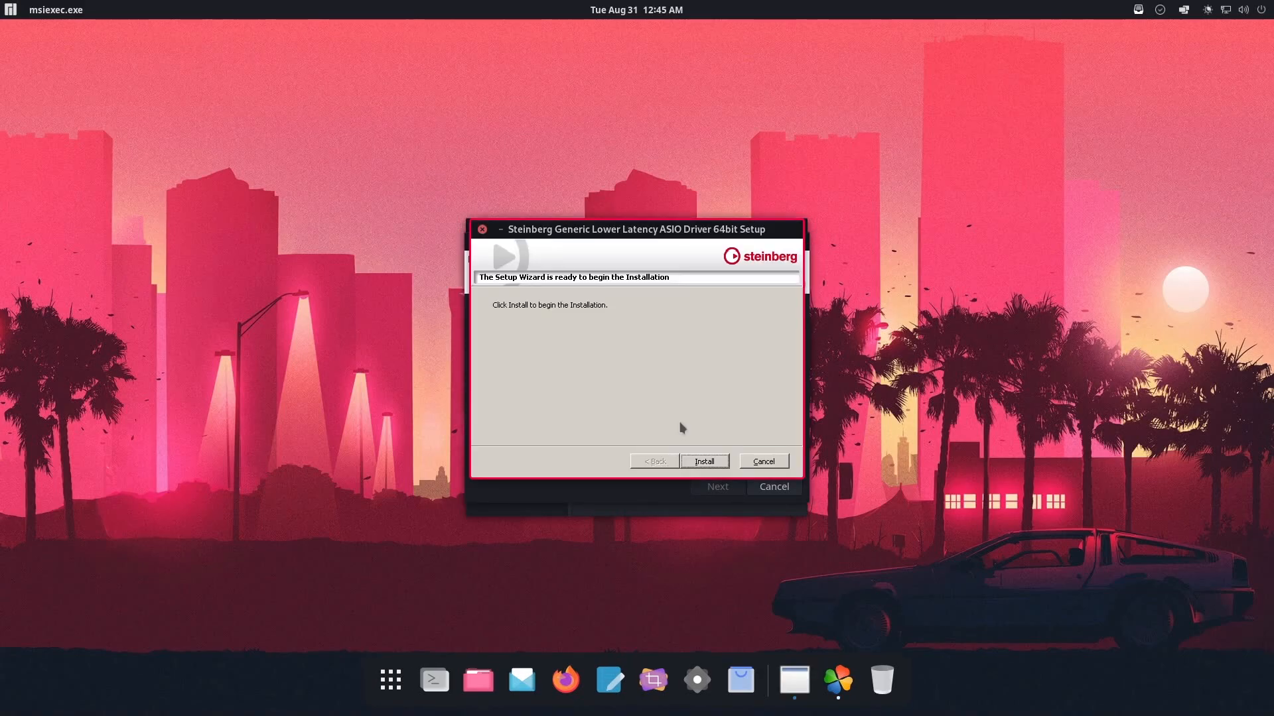
click(700, 462)
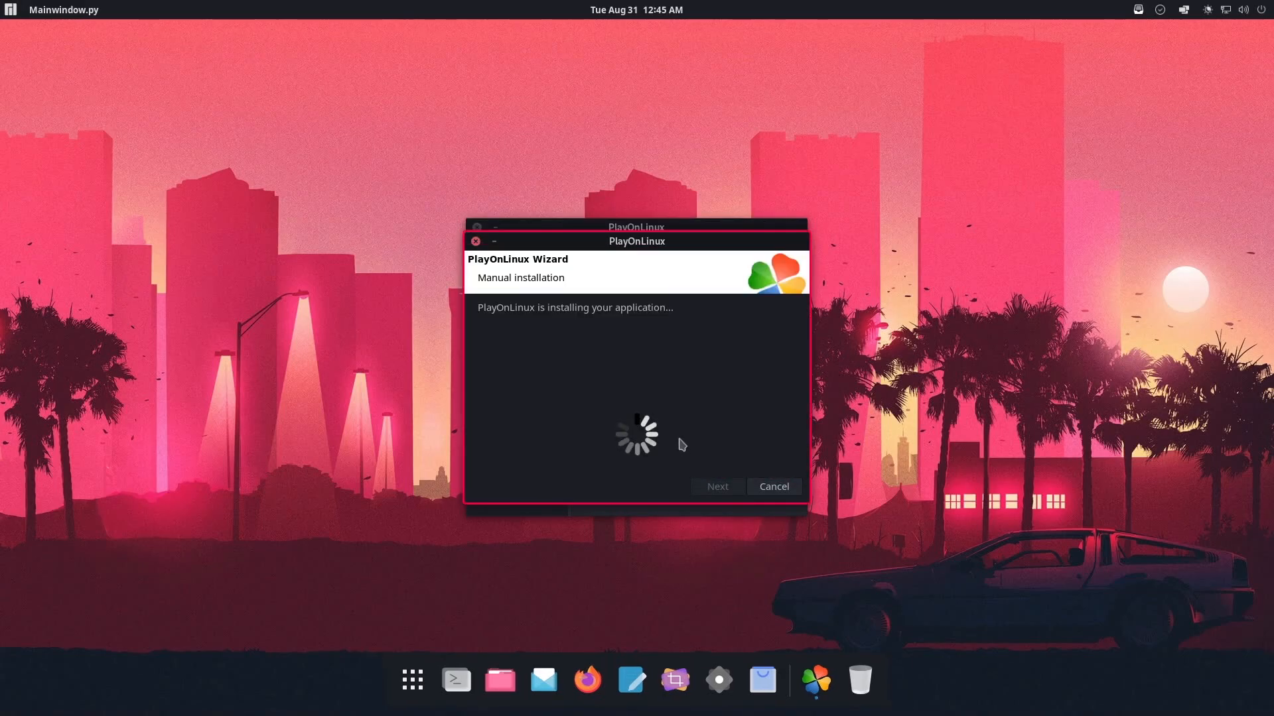
click(547, 417)
click(703, 461)
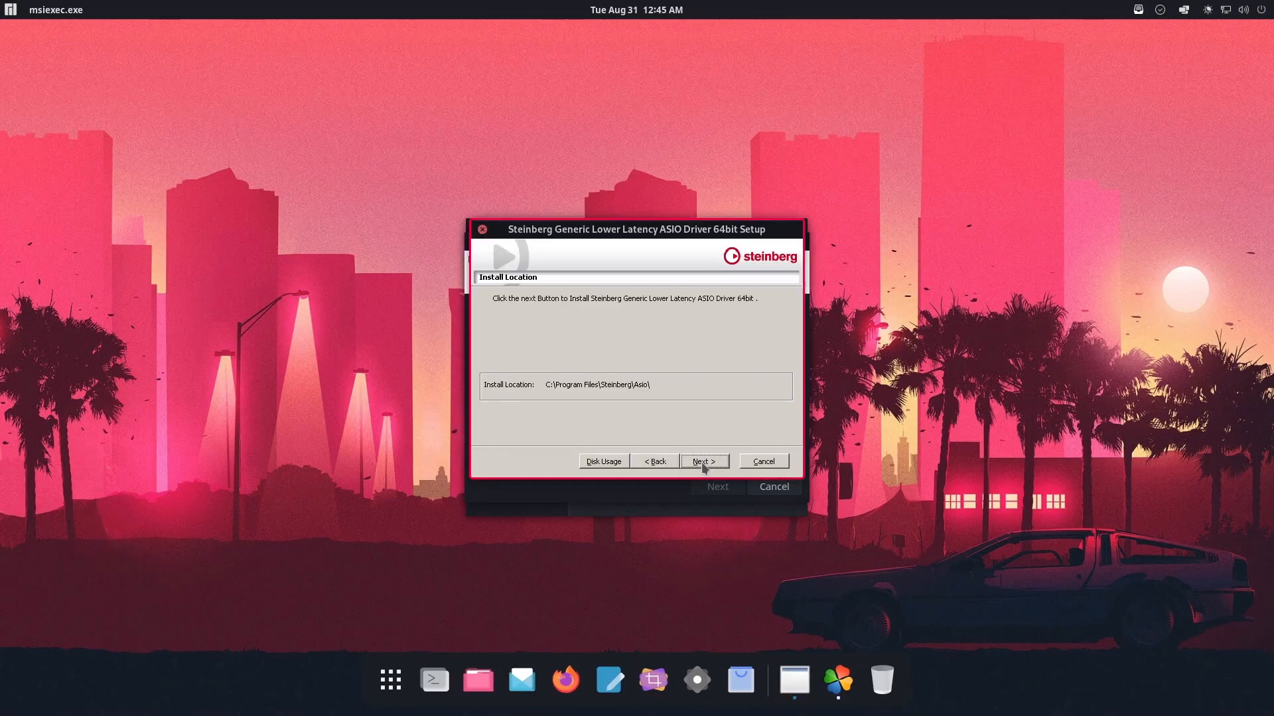
click(704, 462)
click(704, 462)
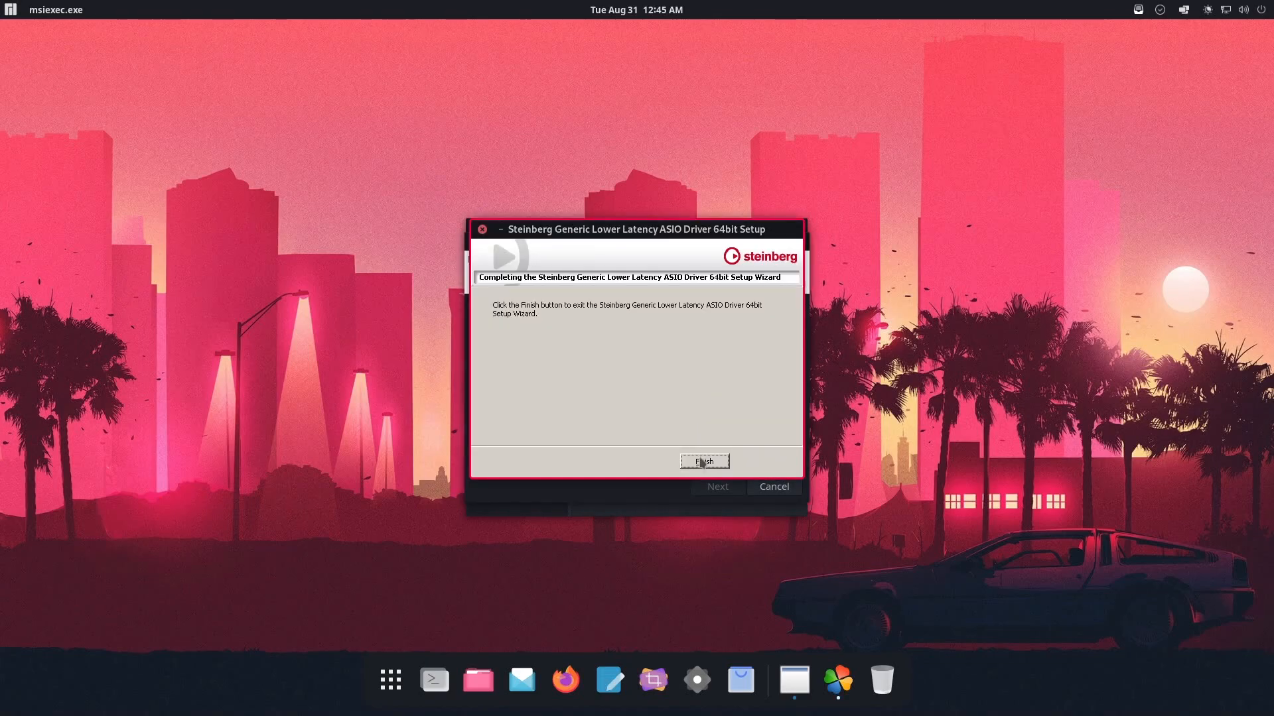
click(704, 463)
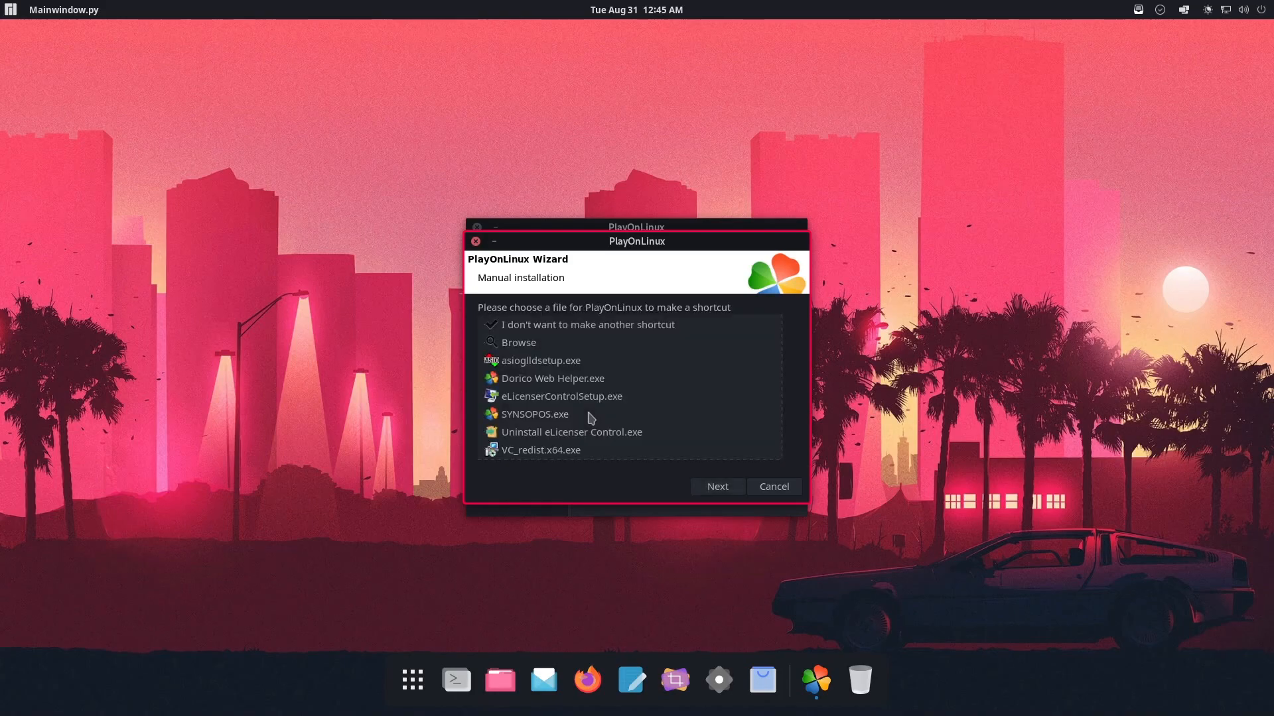
Step: Create a shortcut for asioglldsetup.exe and finish the wizard without adding any others
click(522, 360)
click(716, 491)
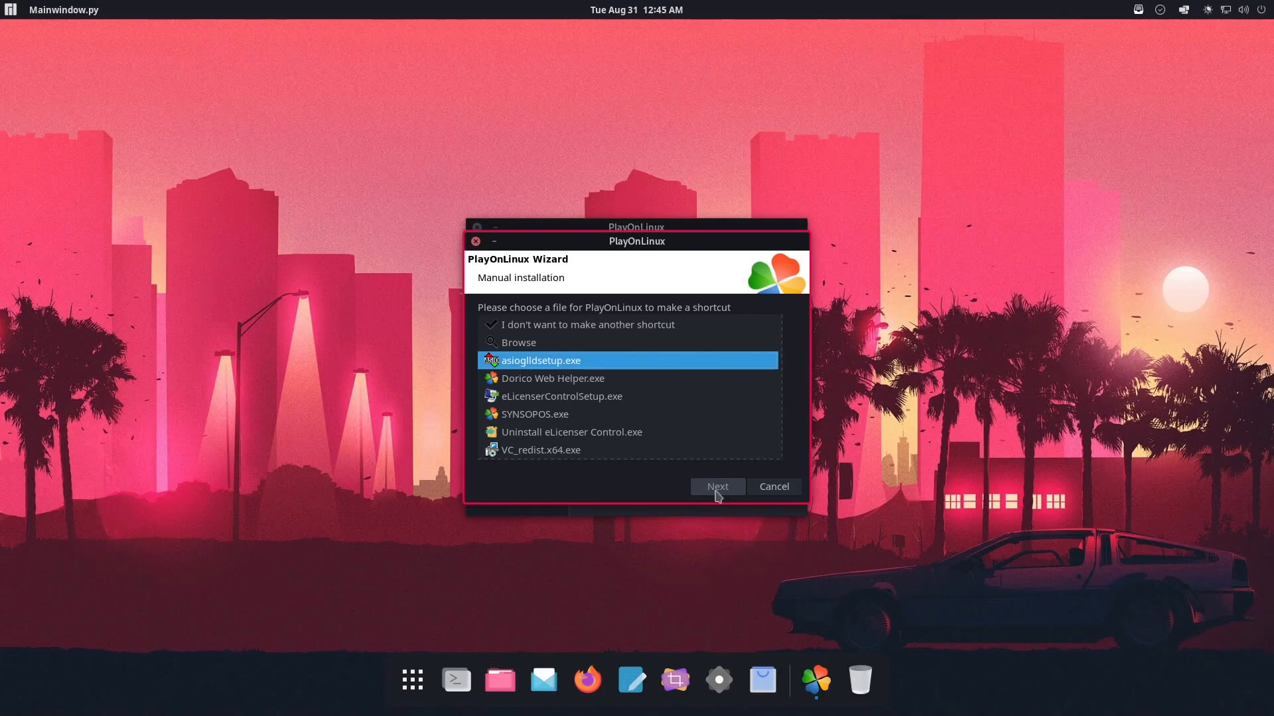
click(707, 496)
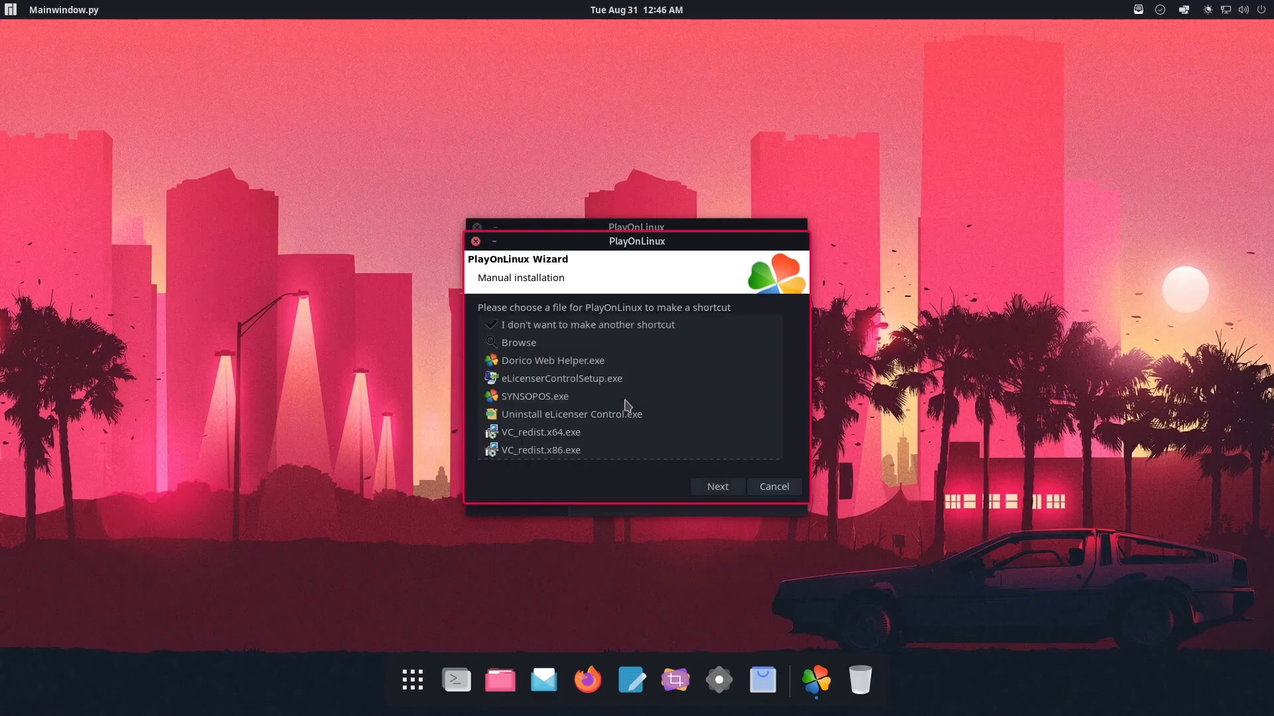
click(591, 332)
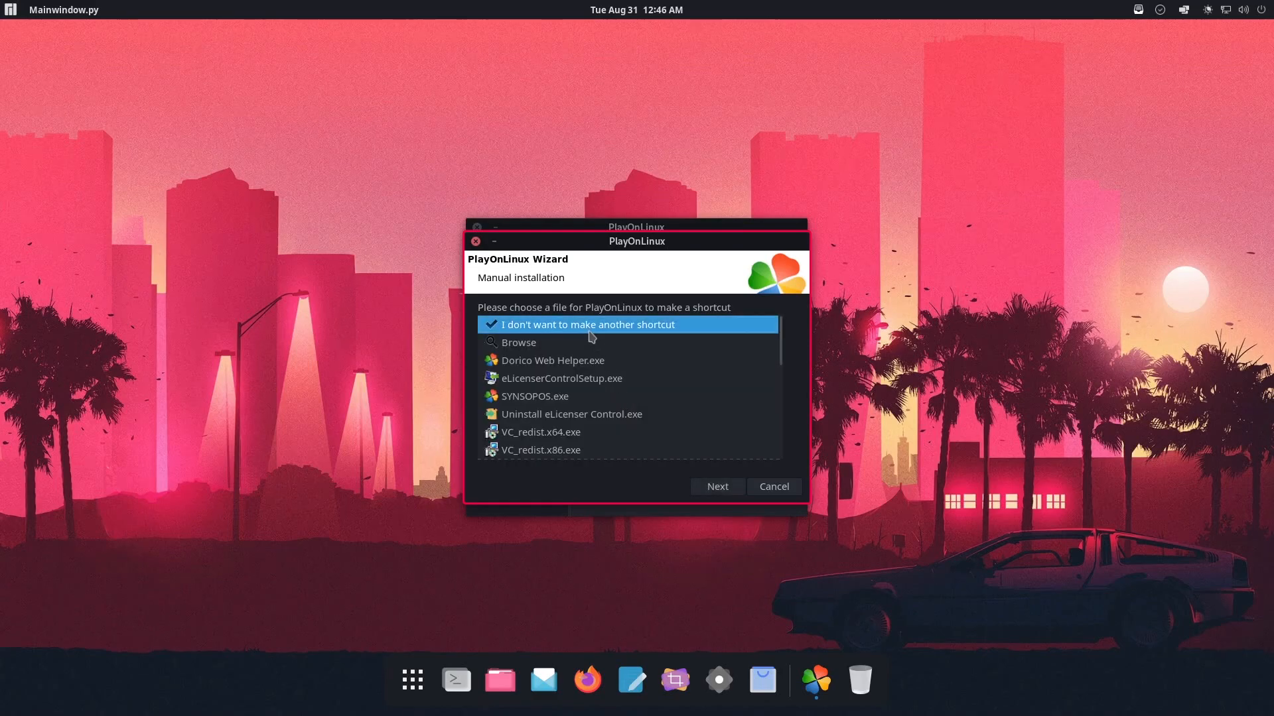
click(725, 490)
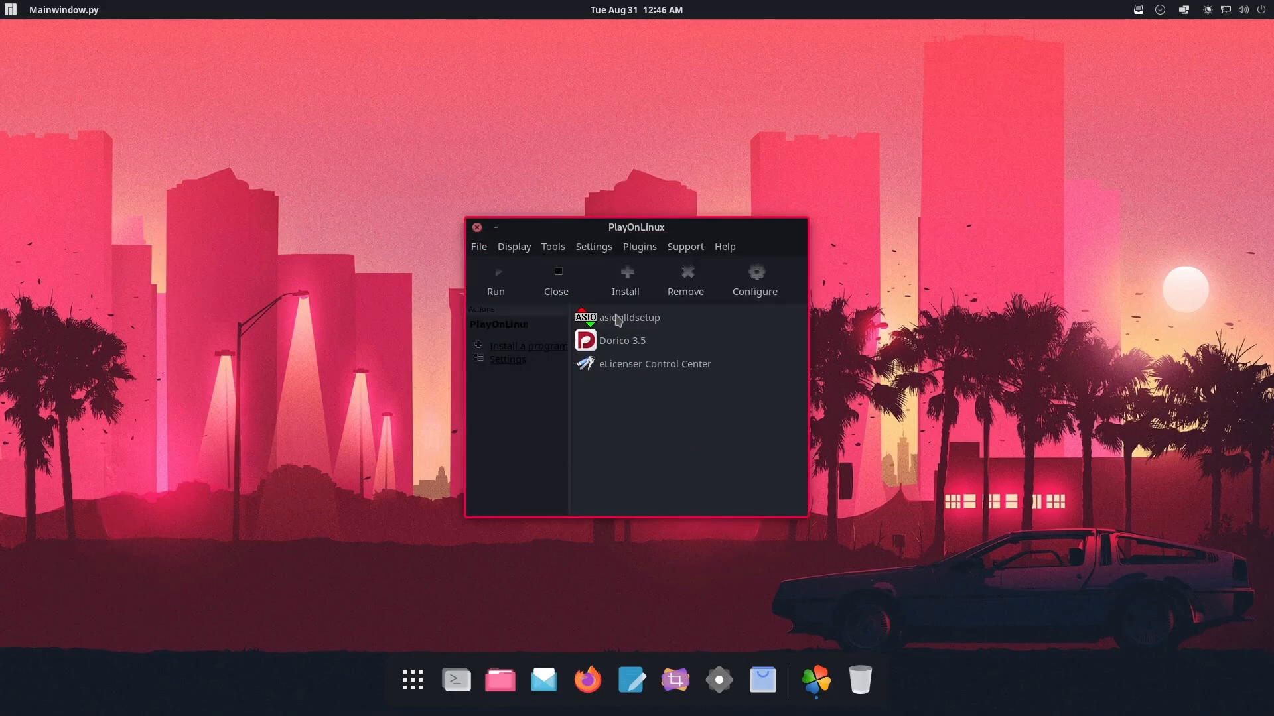
Step: Run asioglldsetup to check the Generic Low Latency ASIO Driver settings, close them, and open Install
click(618, 320)
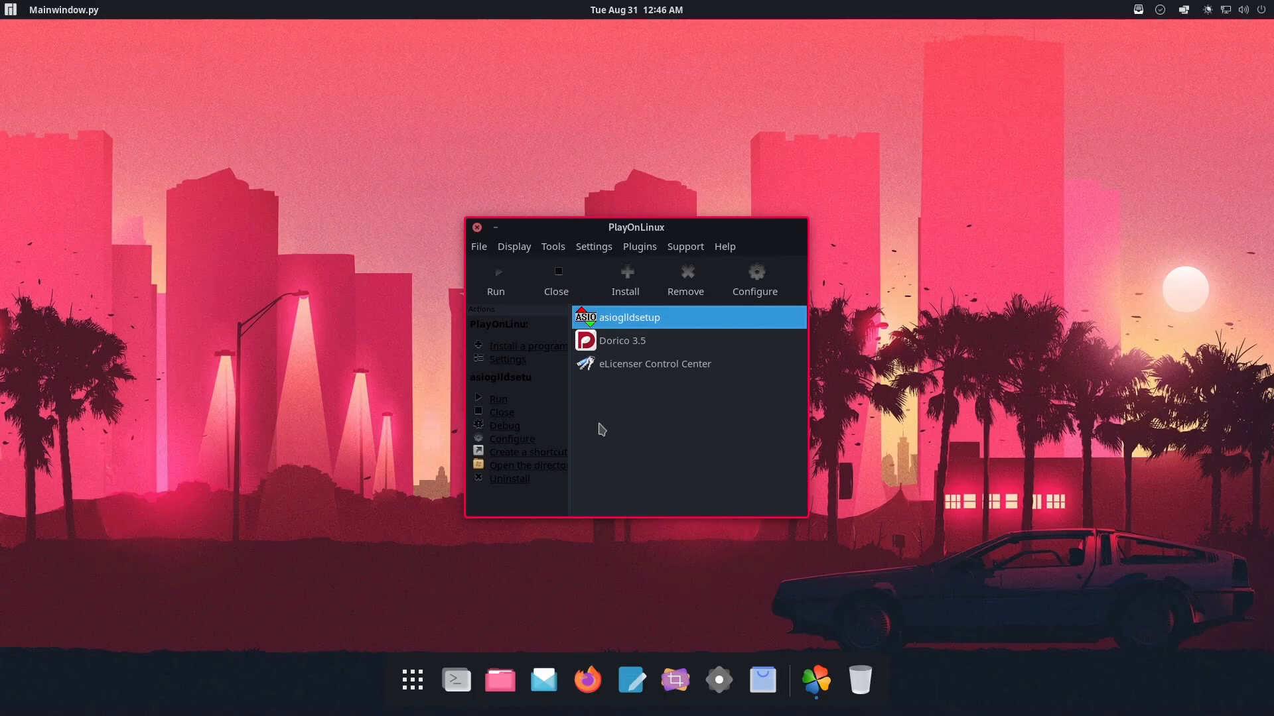
click(495, 280)
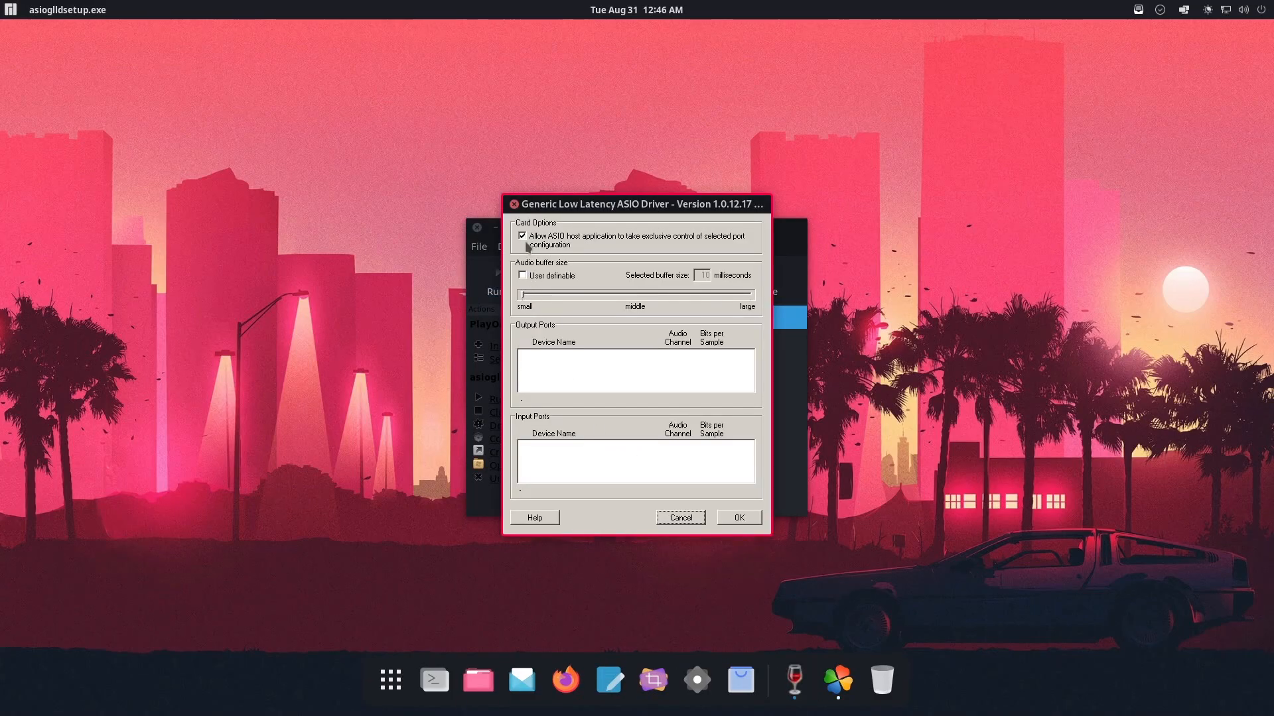
click(515, 205)
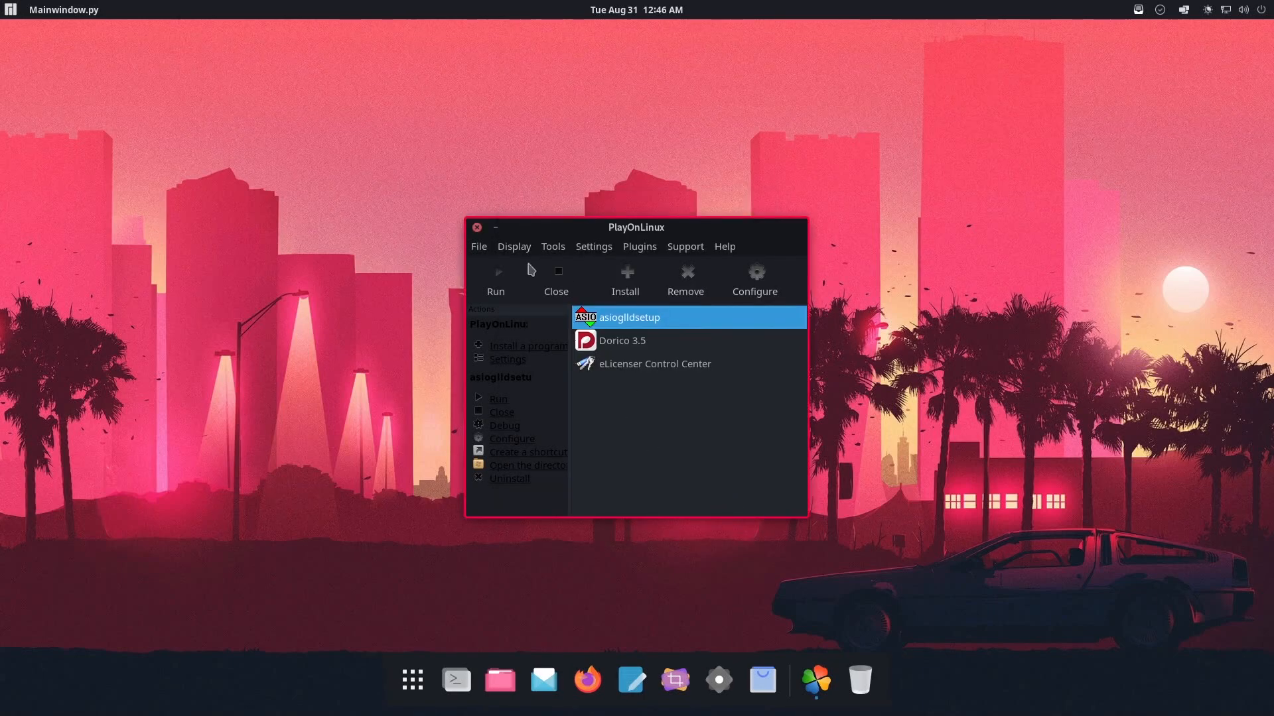
click(635, 293)
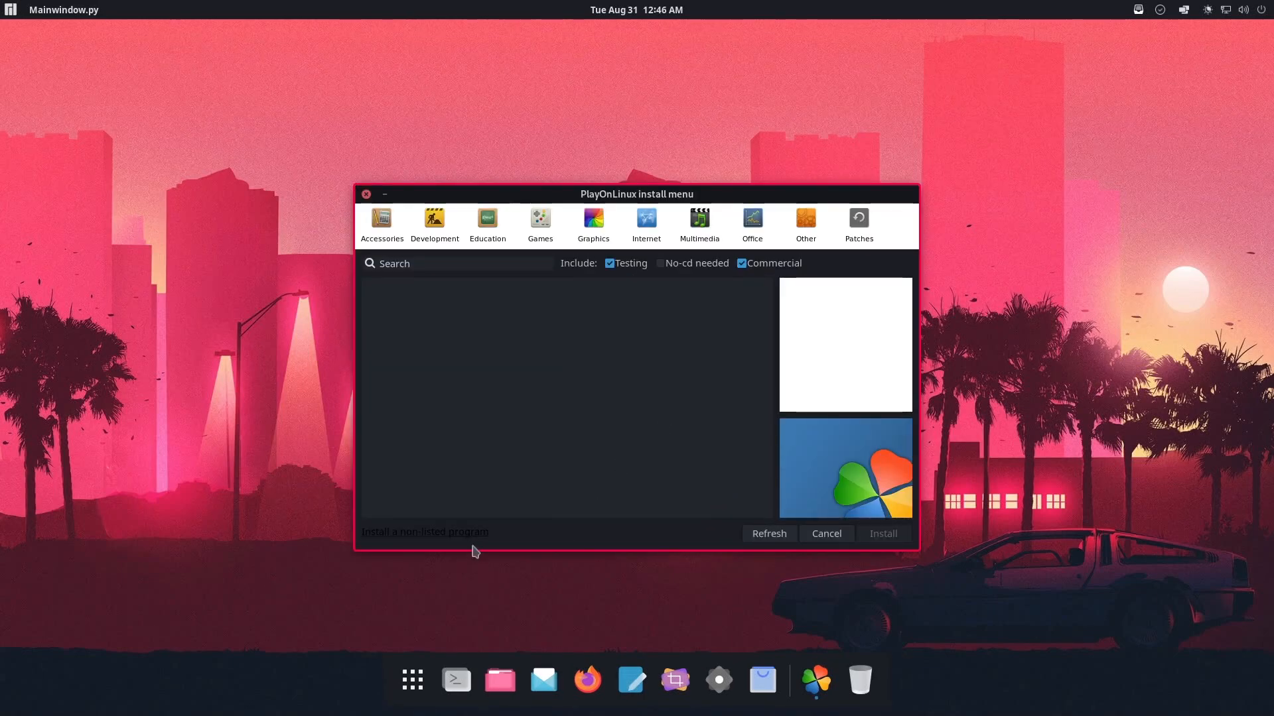
Step: Start a non-listed program install that updates Dorico 3.5 using a 64-bit virtual drive
click(463, 533)
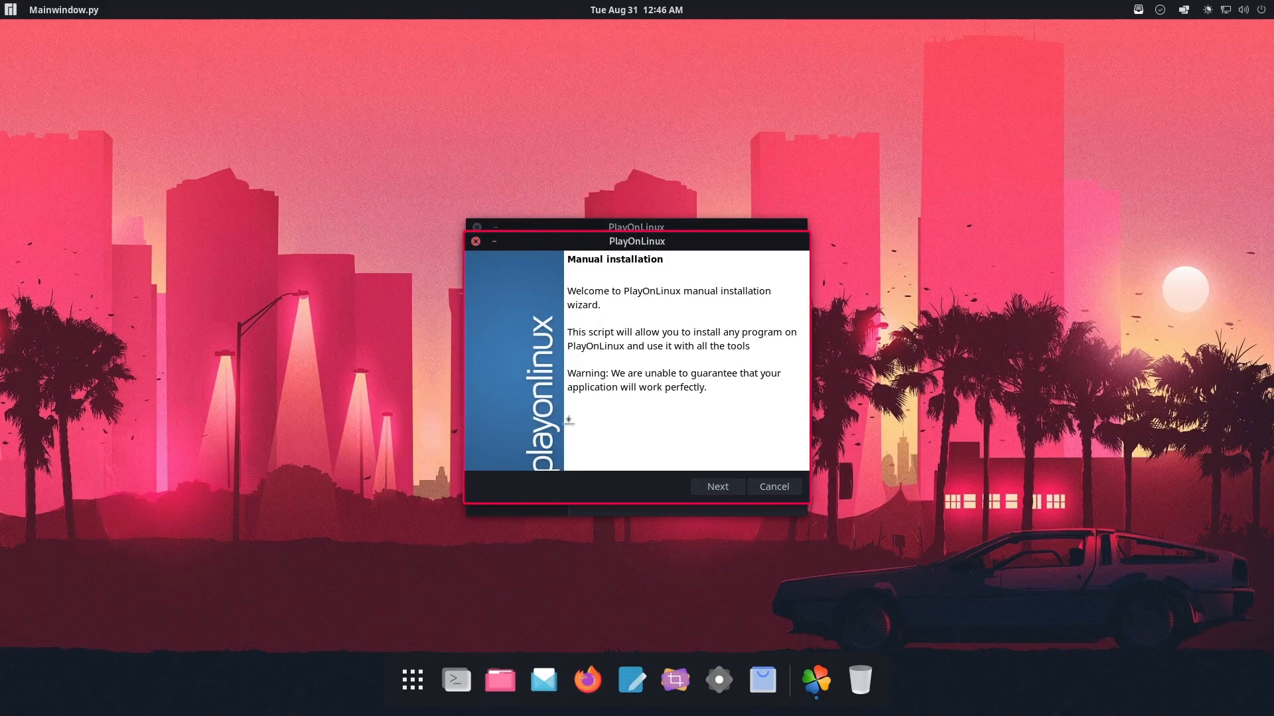
click(717, 486)
click(608, 342)
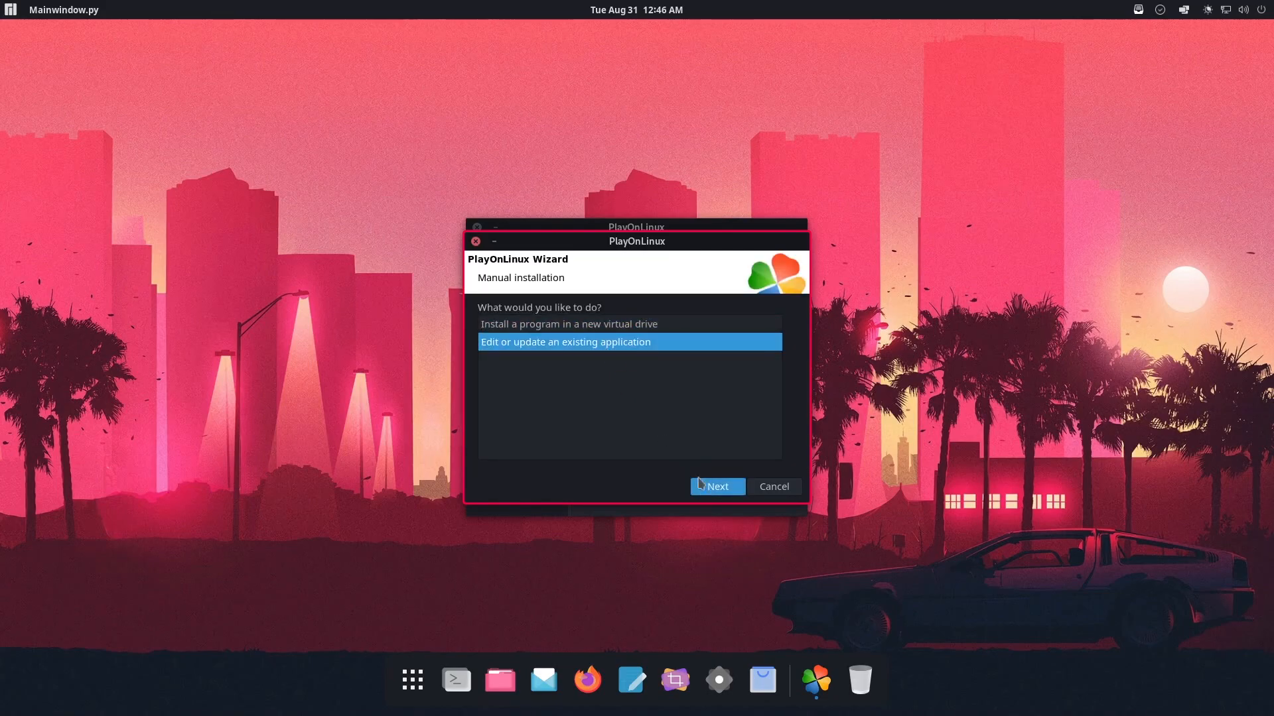
click(717, 486)
click(566, 328)
click(698, 489)
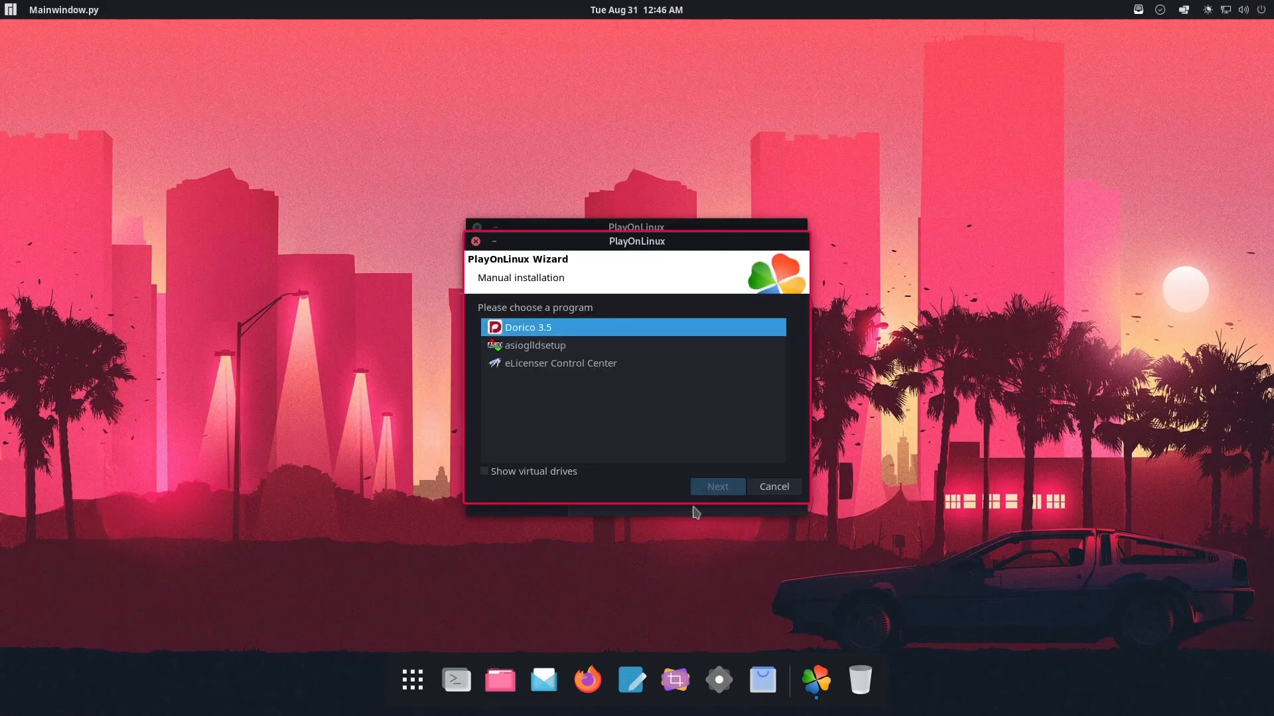
click(720, 486)
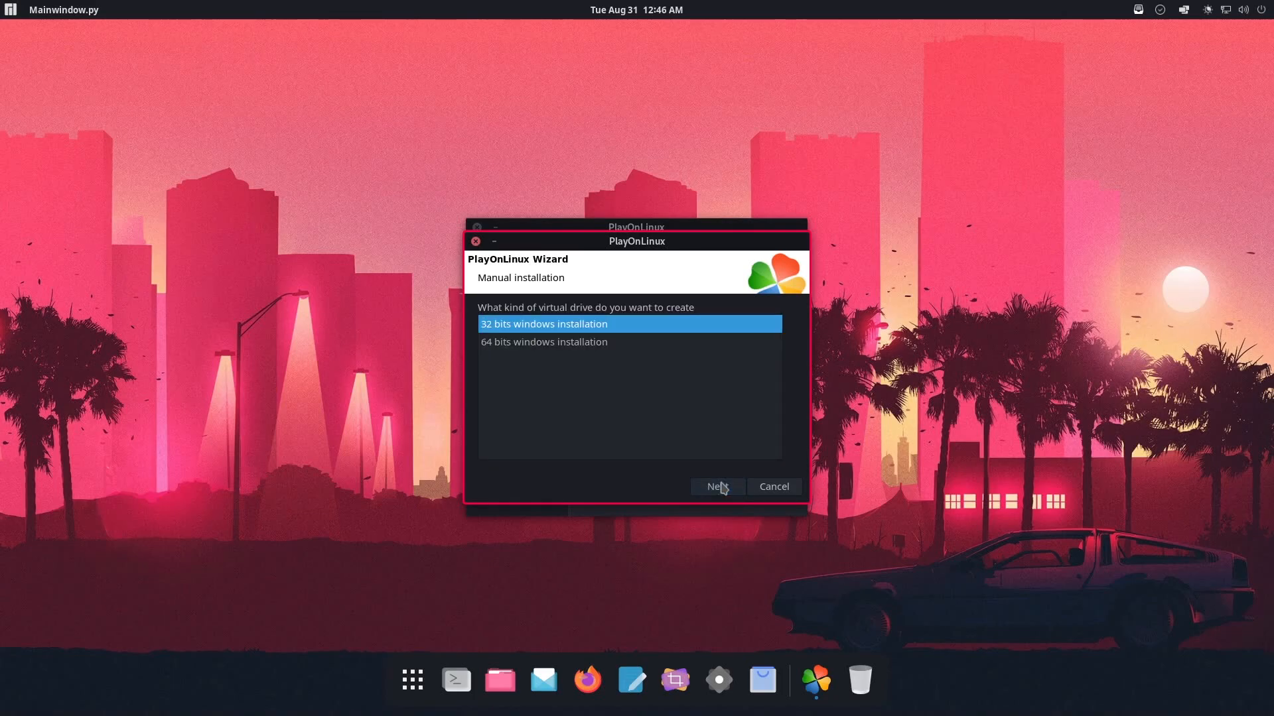
click(600, 344)
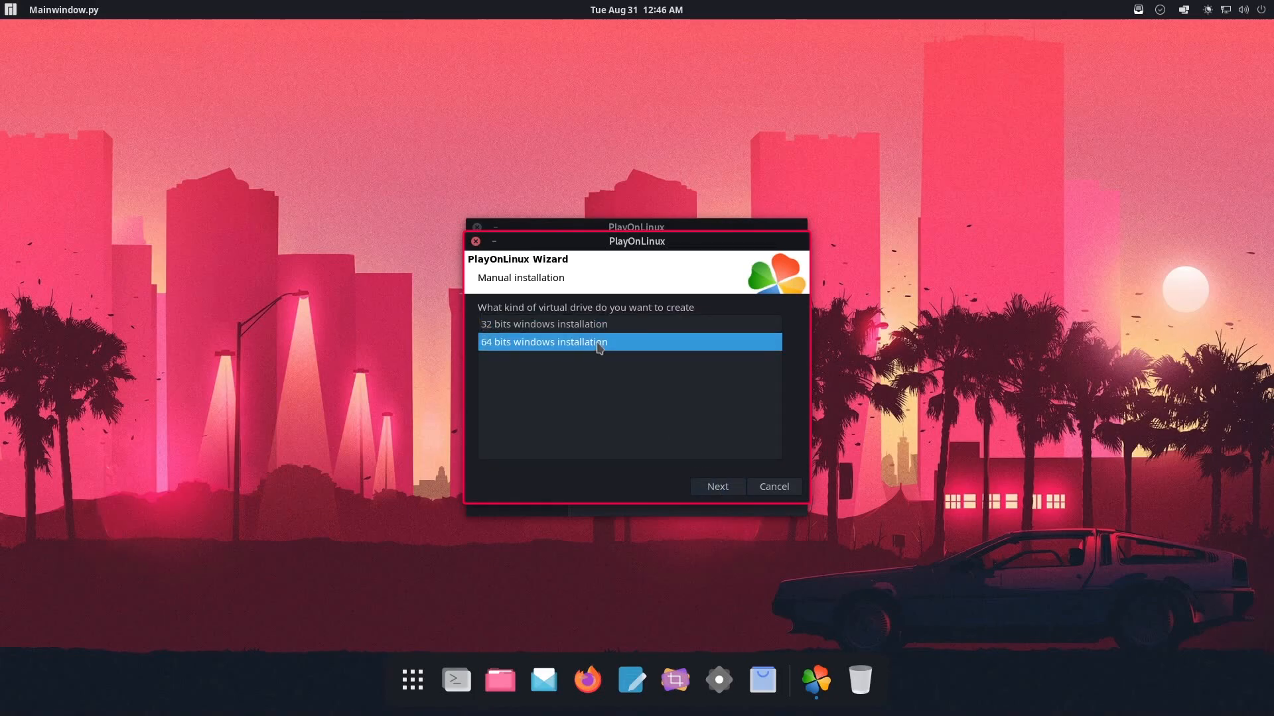
click(708, 491)
Step: Pick LibraryManager.msi from Downloads > Dorico - Wine > Additional Content as the installer
click(662, 351)
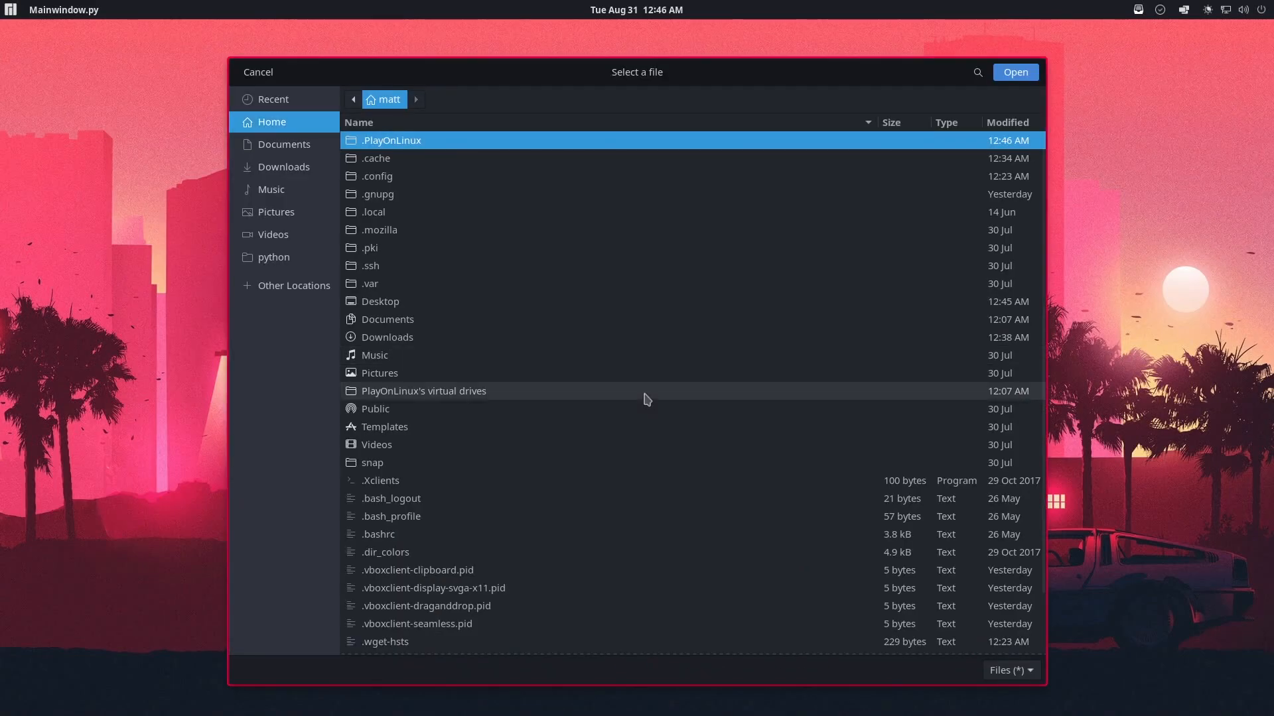
click(287, 171)
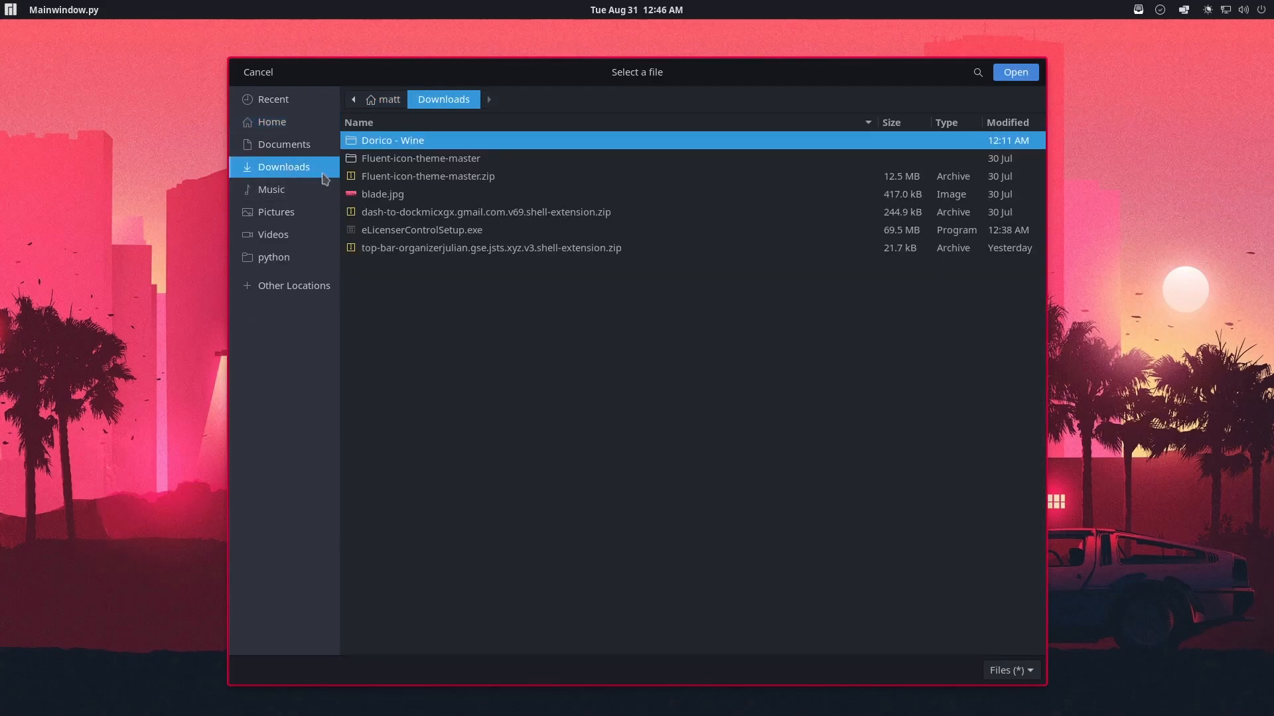
double_click(414, 145)
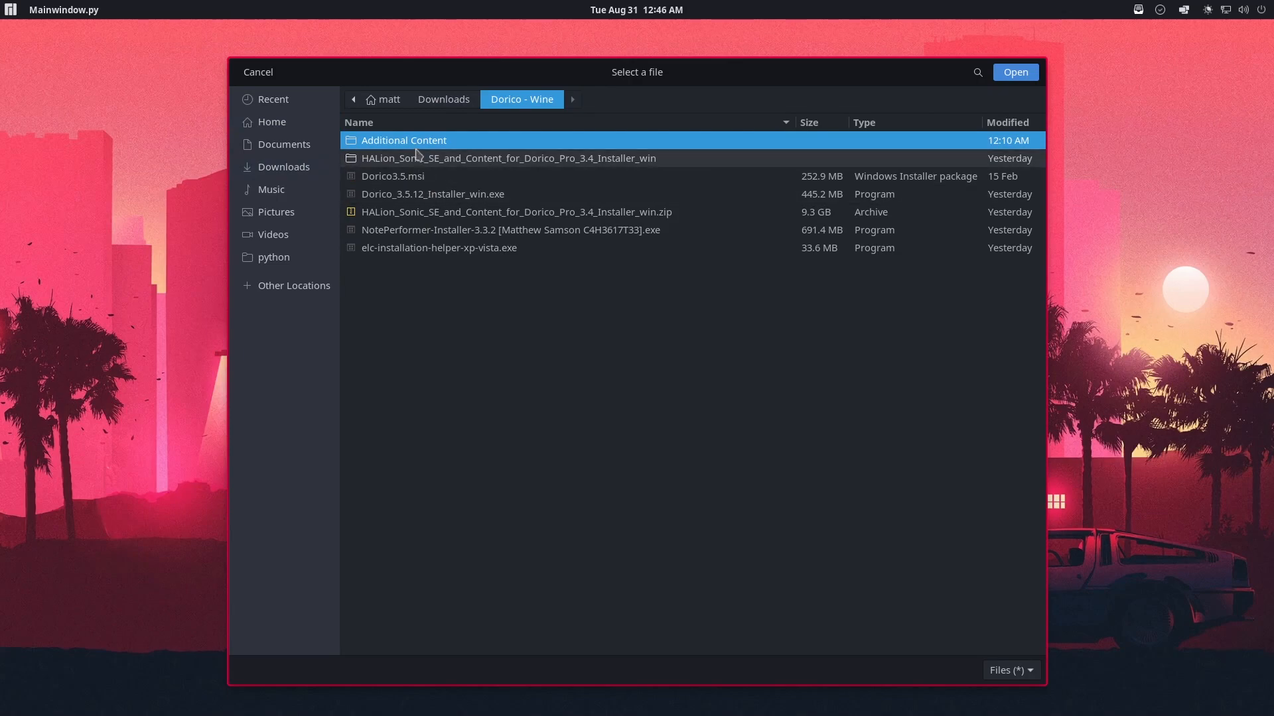
double_click(416, 143)
double_click(410, 158)
double_click(410, 158)
click(727, 489)
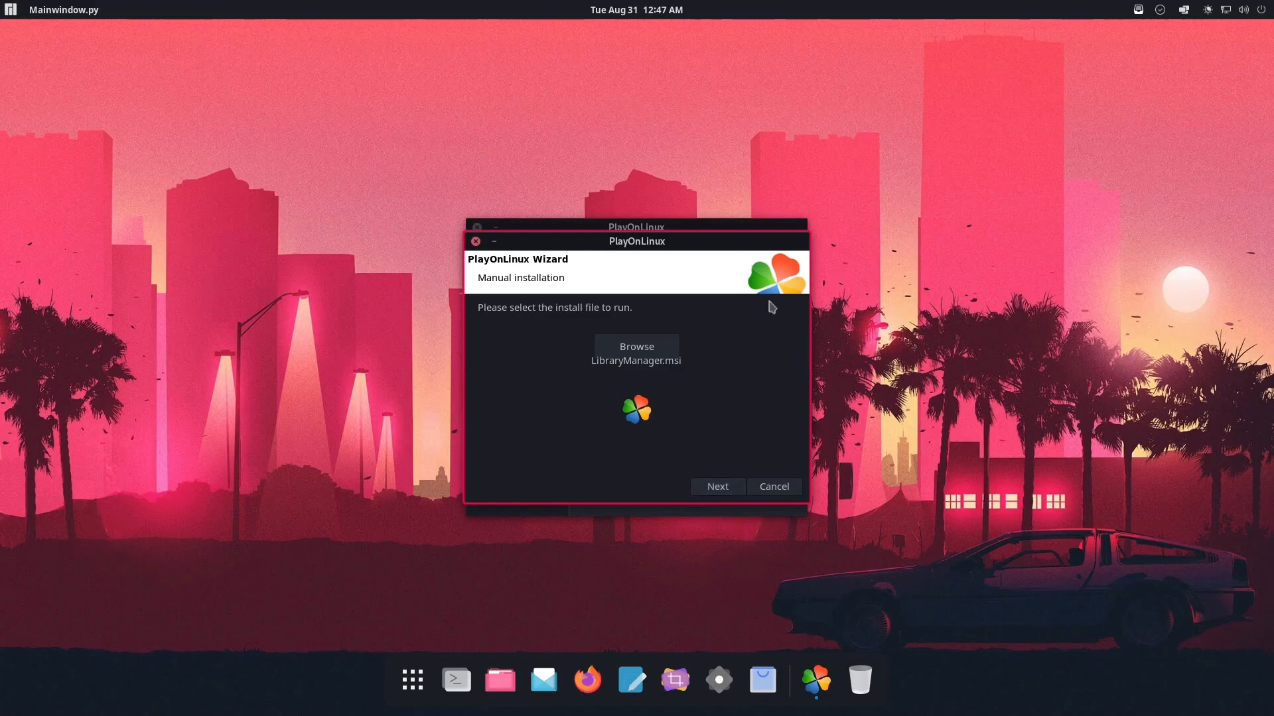
Step: Run the Steinberg Library Manager setup, accepting the licence and default location, through to Finish
click(725, 489)
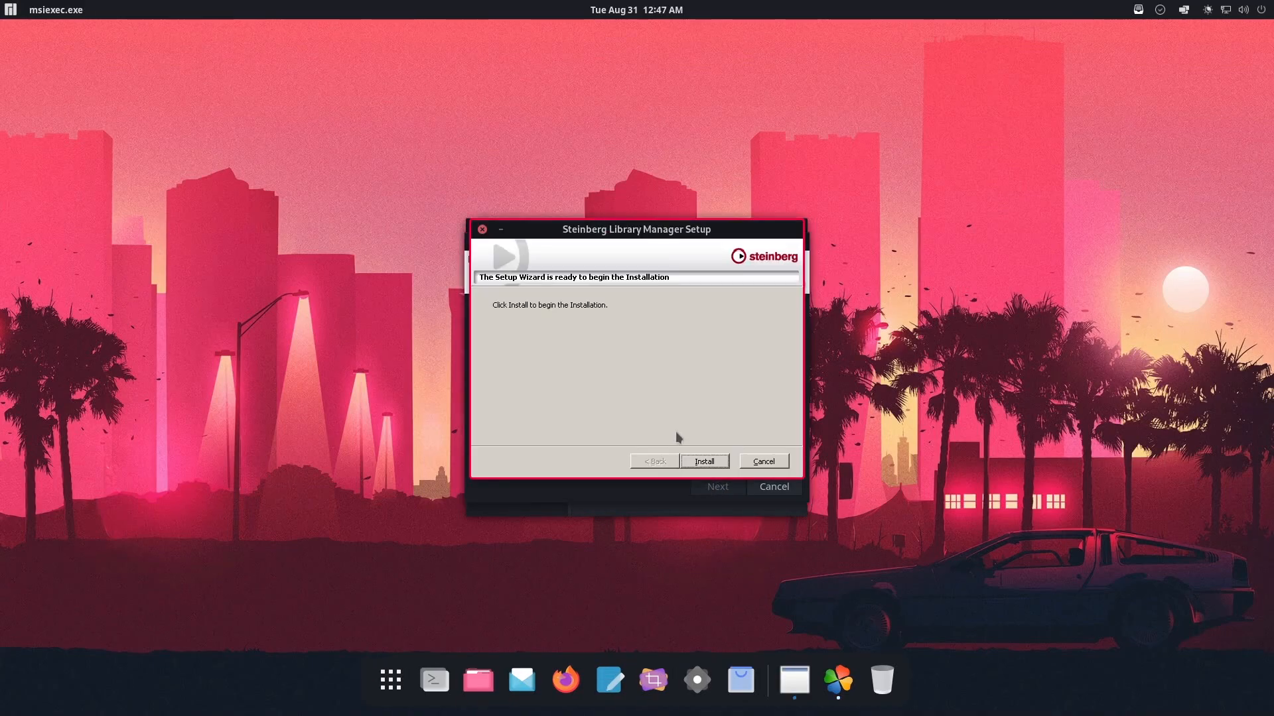
click(713, 461)
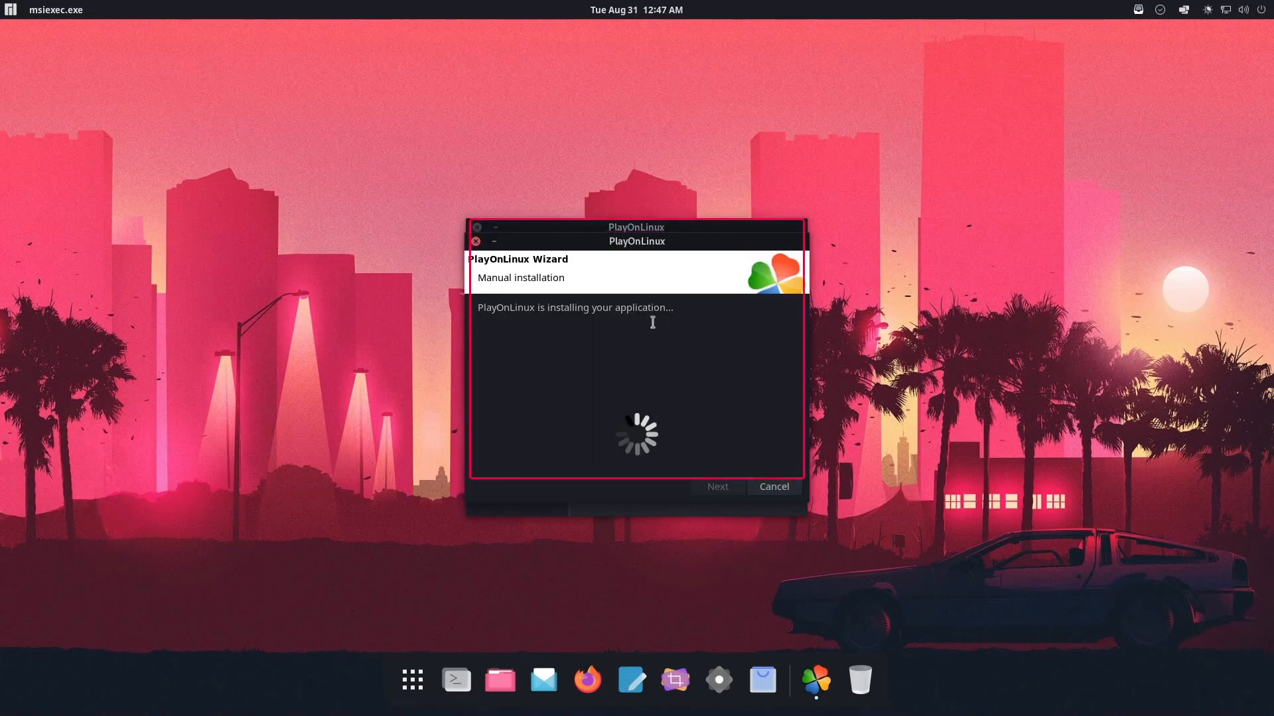
click(564, 420)
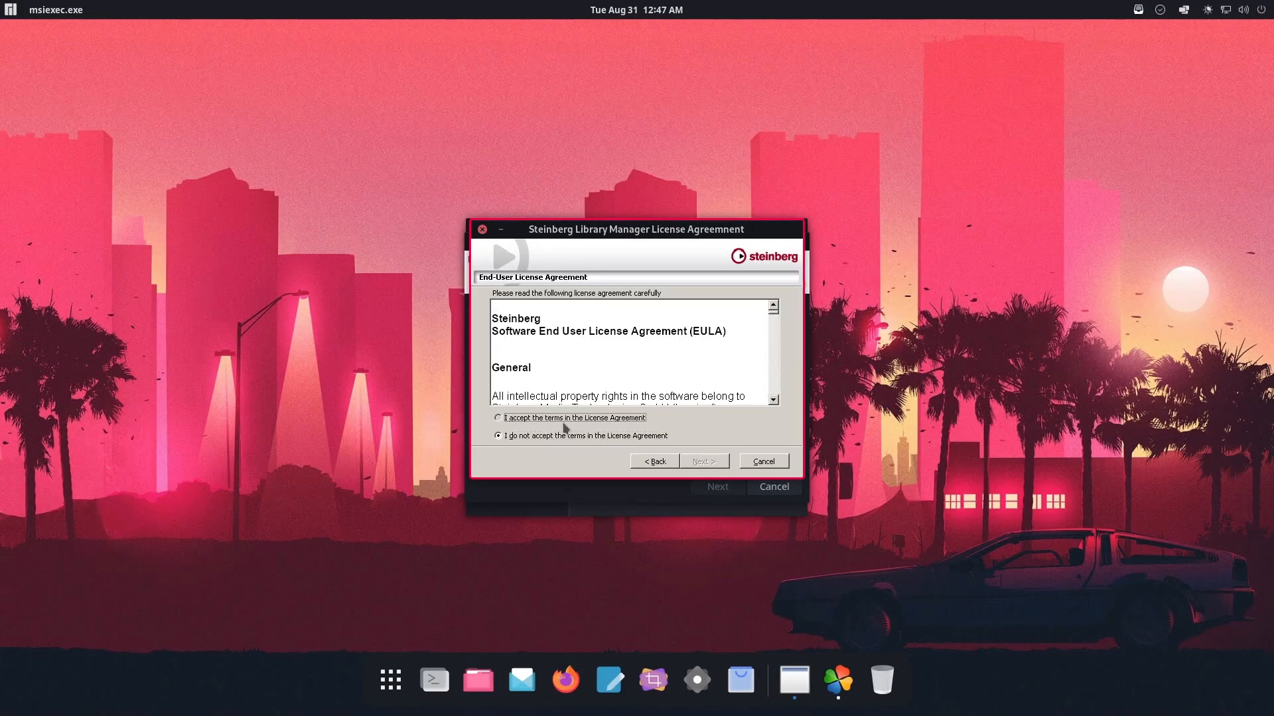
click(724, 465)
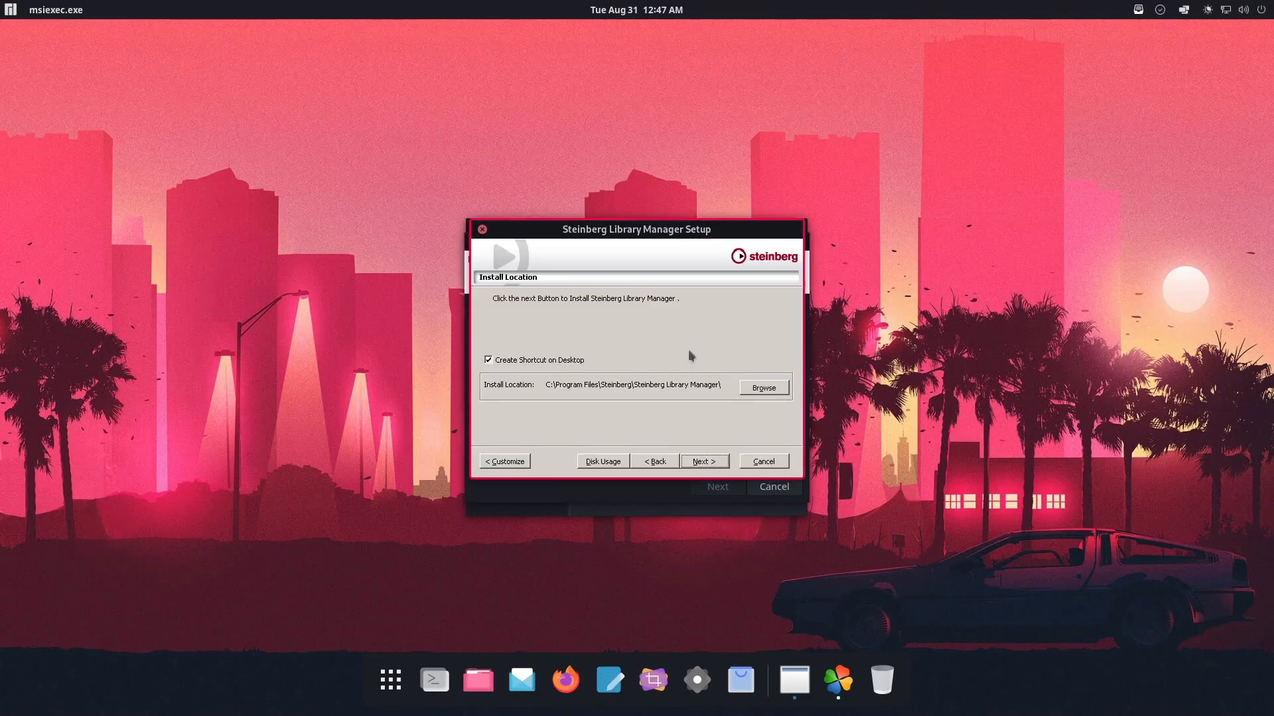
click(725, 466)
click(708, 460)
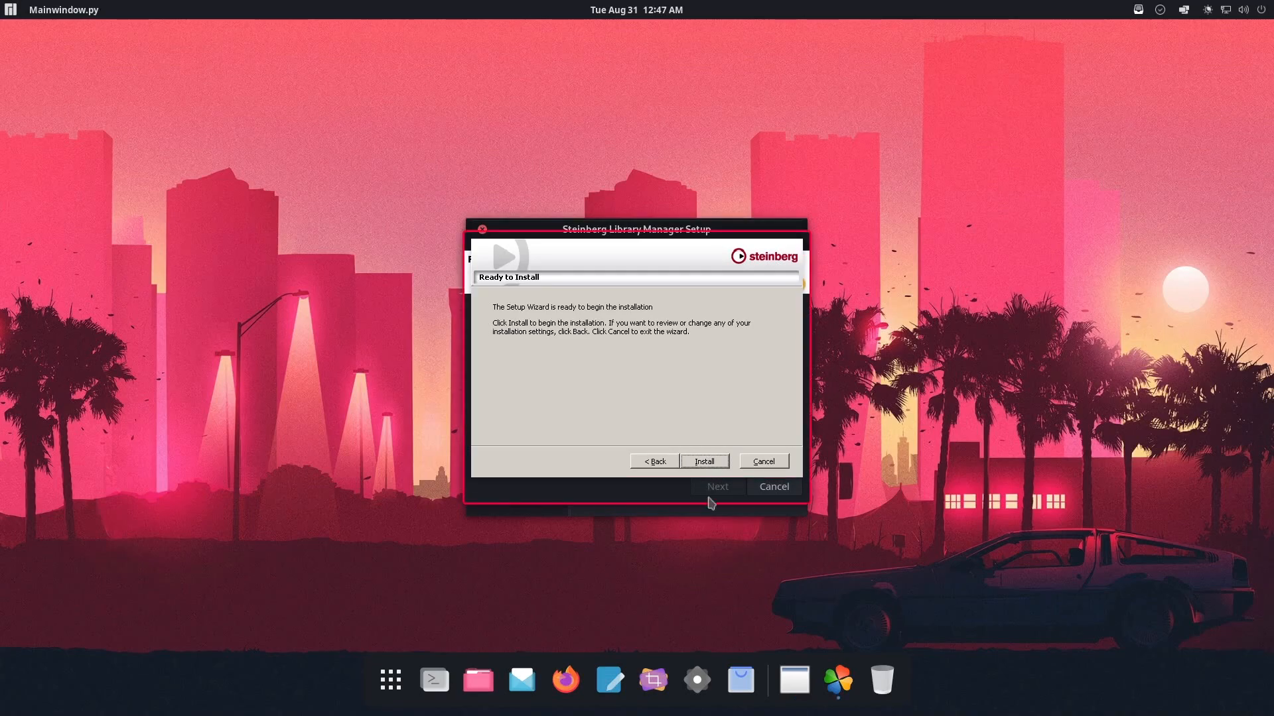
click(695, 468)
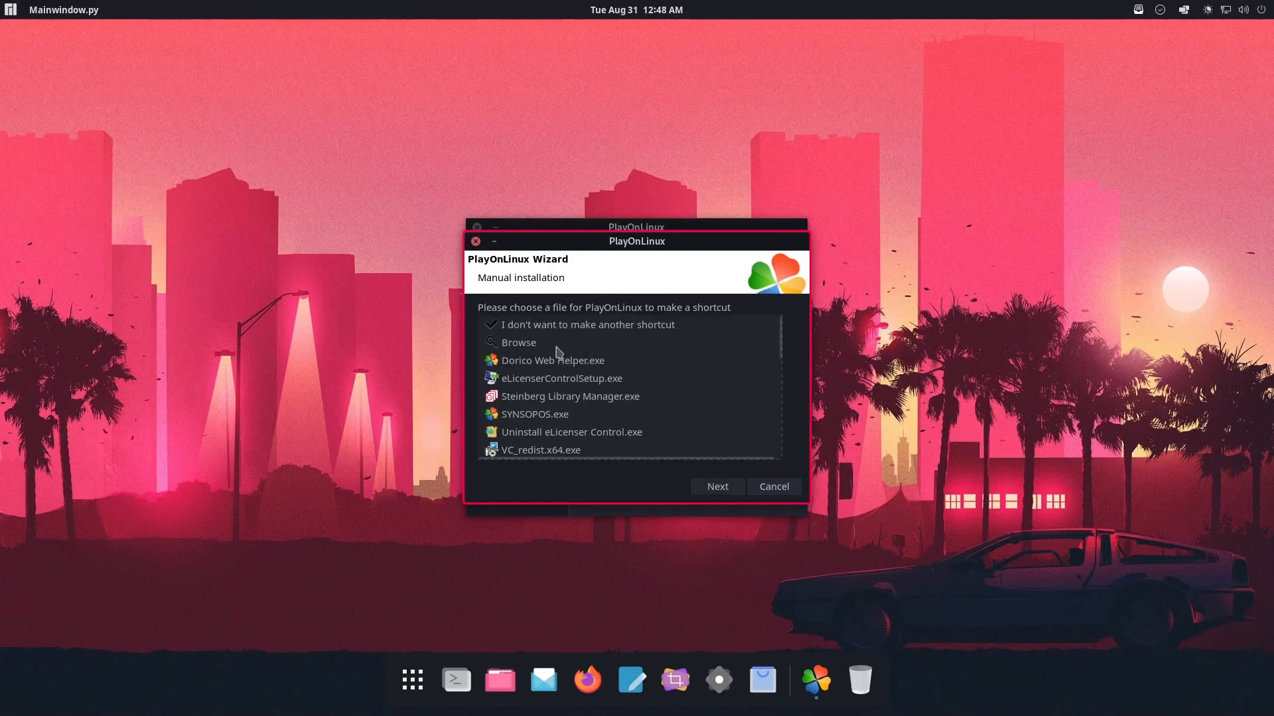
Step: Add a Steinberg Library Manager.exe shortcut and decline any further shortcuts
click(531, 398)
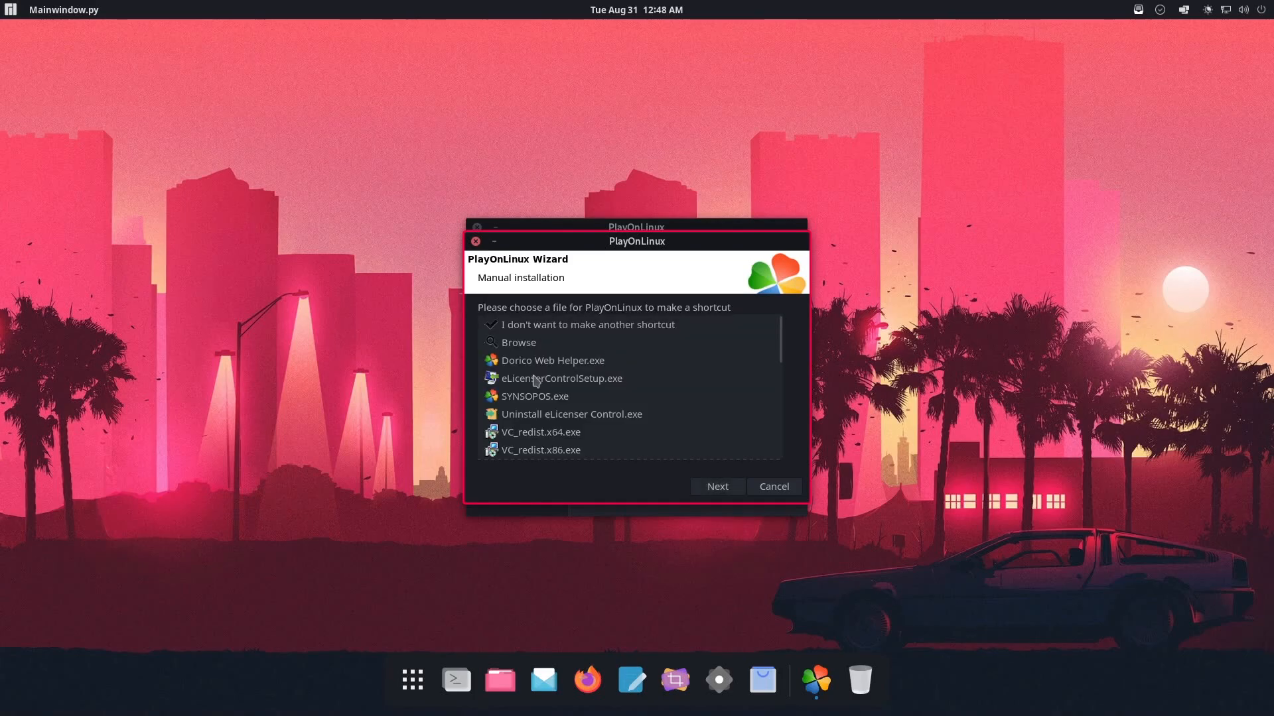
click(538, 327)
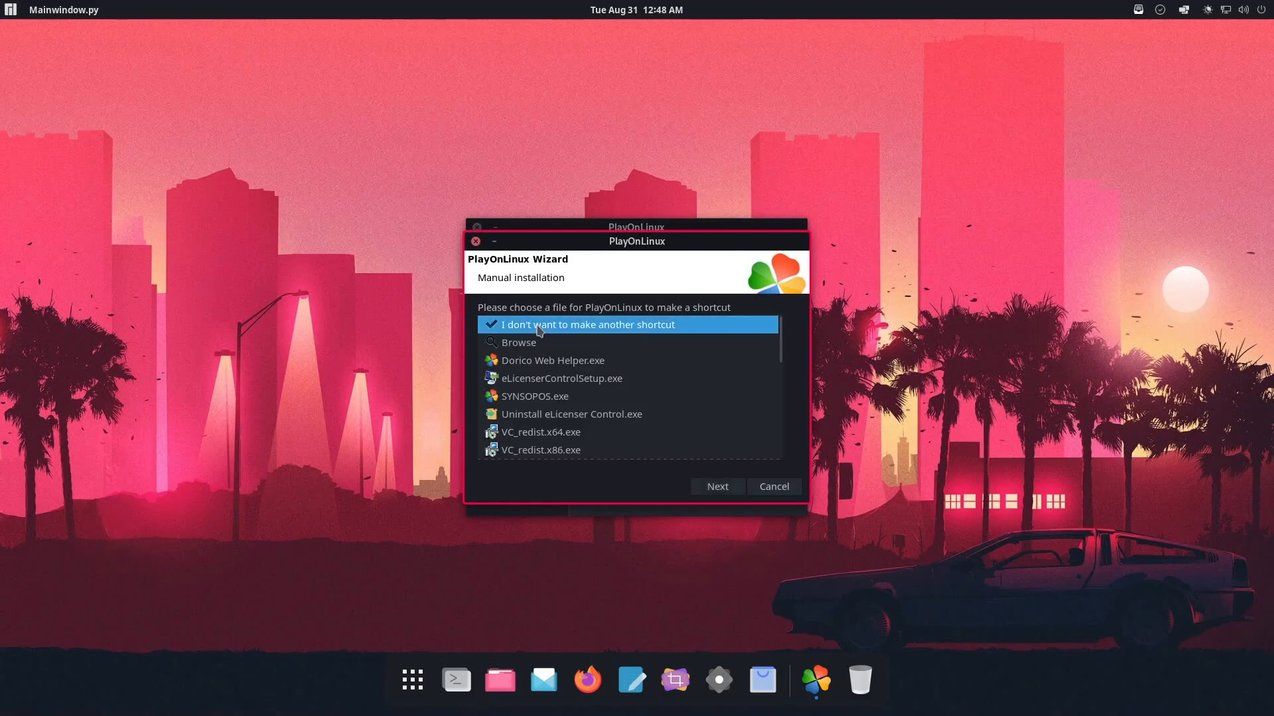
click(718, 489)
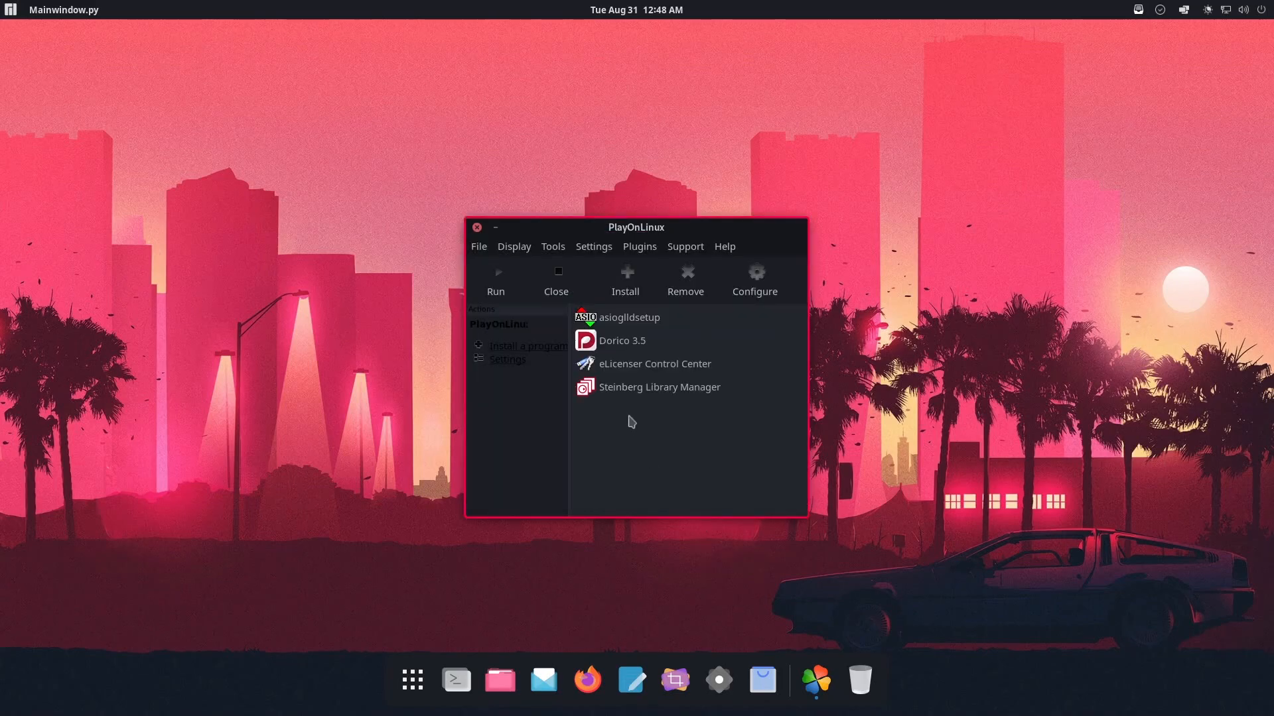
Step: Start a non-listed program install updating Dorico 3.5 on a 64-bit virtual drive
click(626, 285)
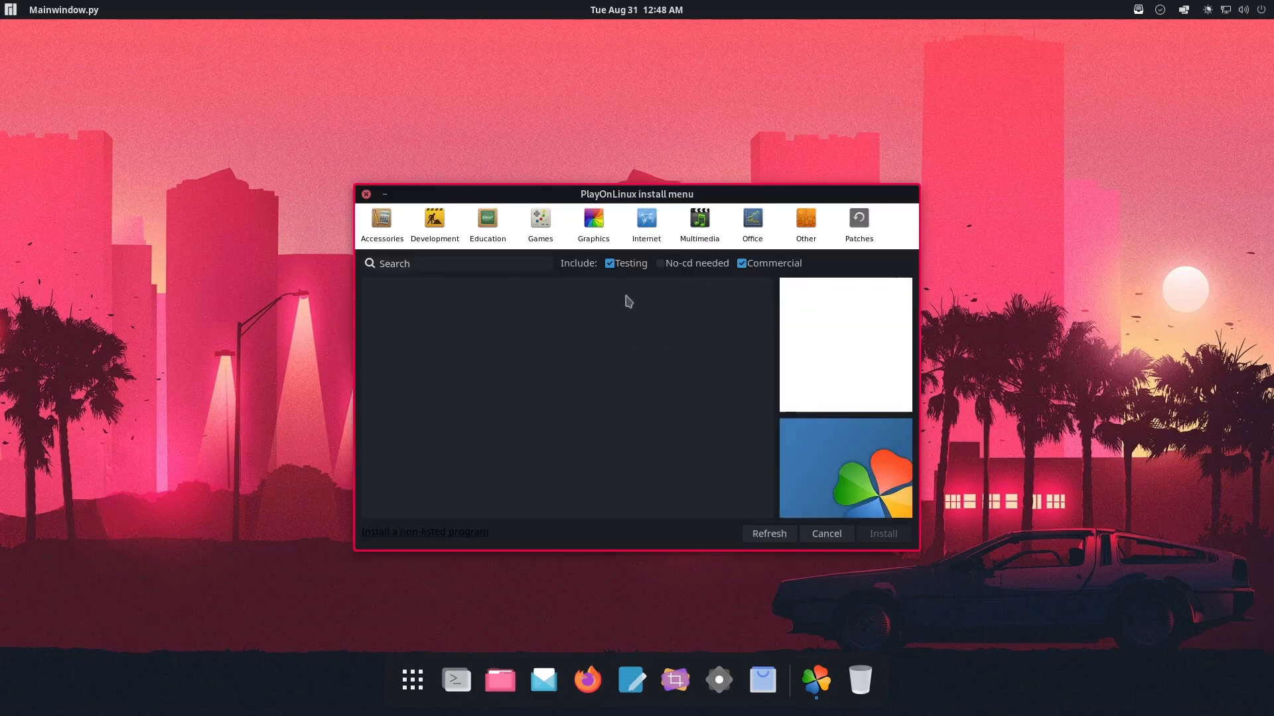
click(428, 533)
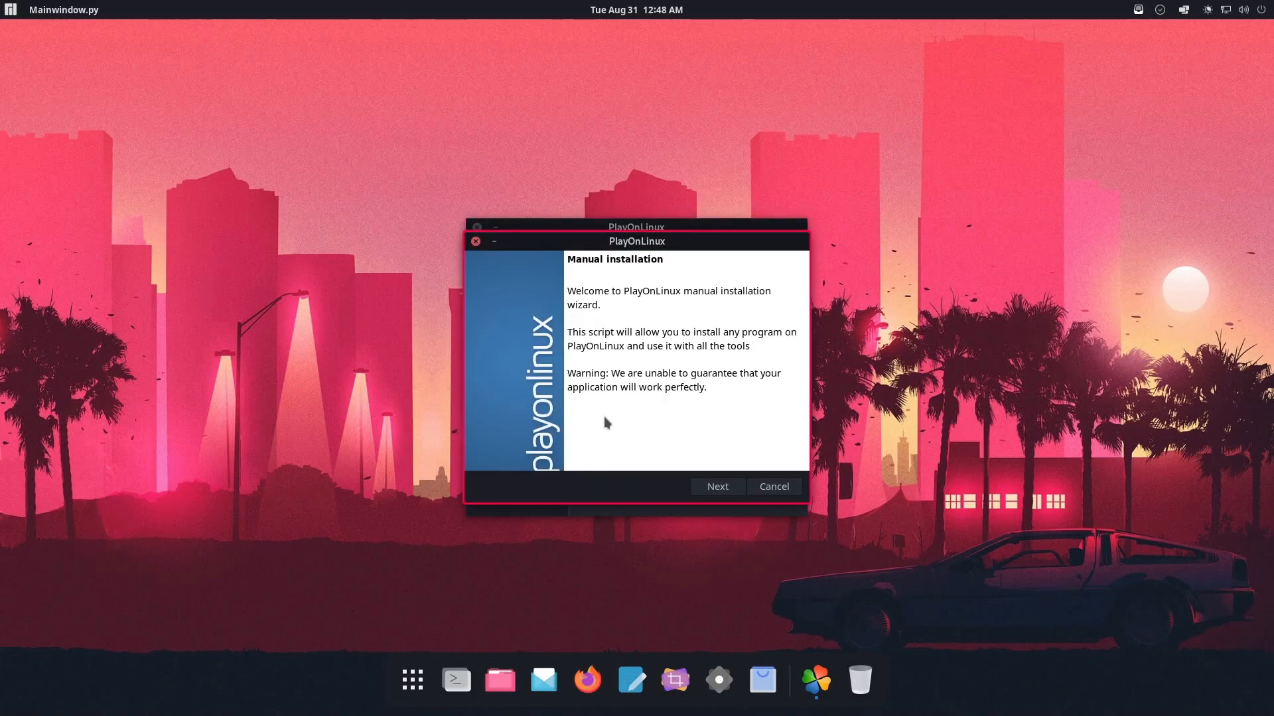
click(709, 487)
click(551, 343)
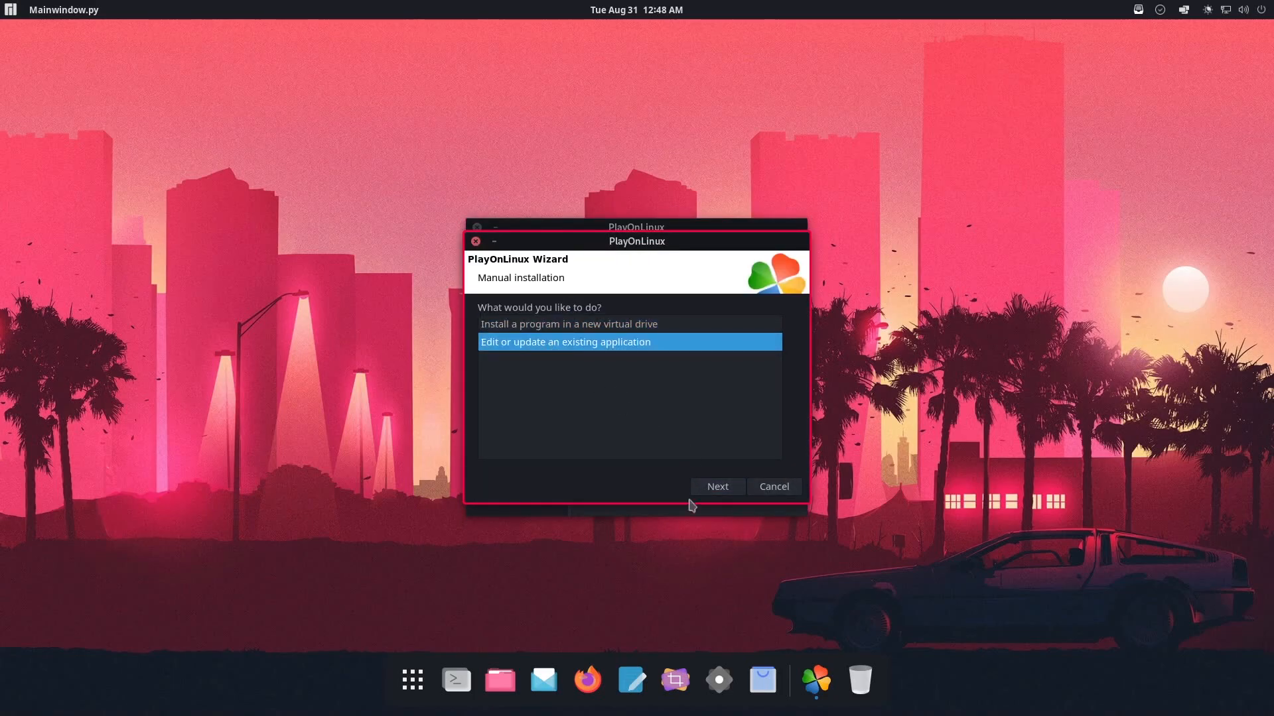
click(708, 489)
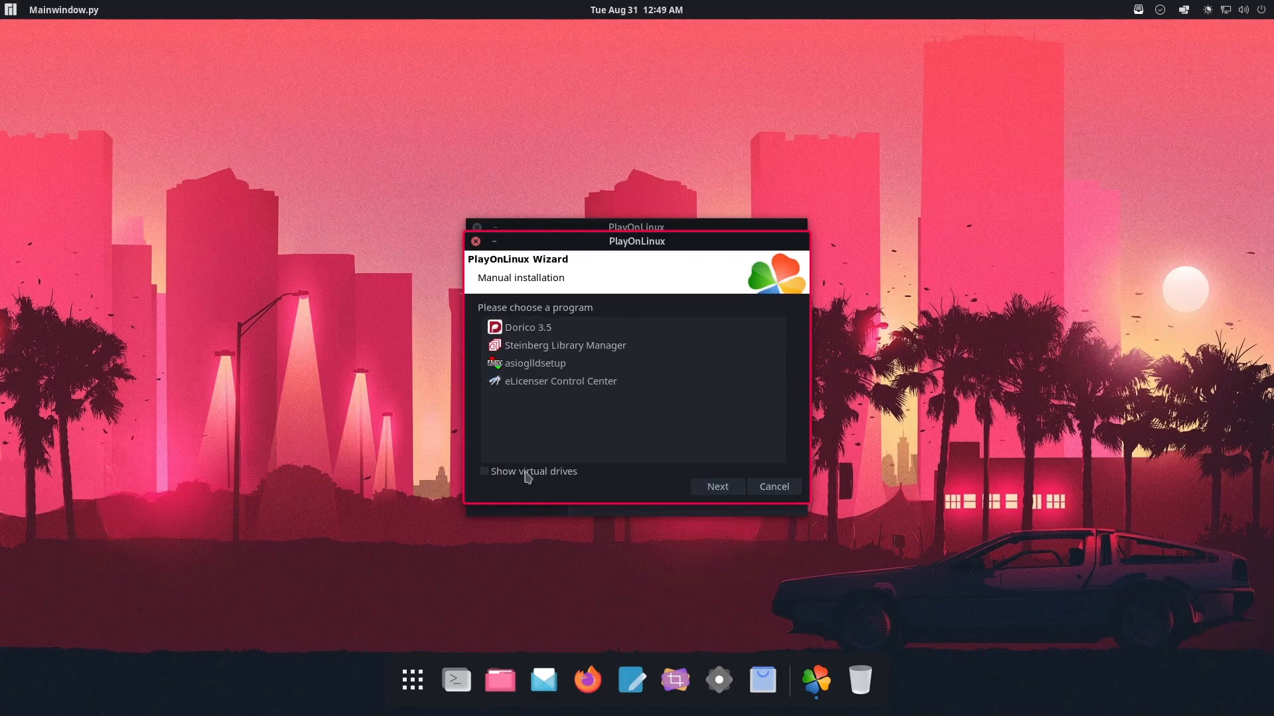
click(529, 328)
click(713, 491)
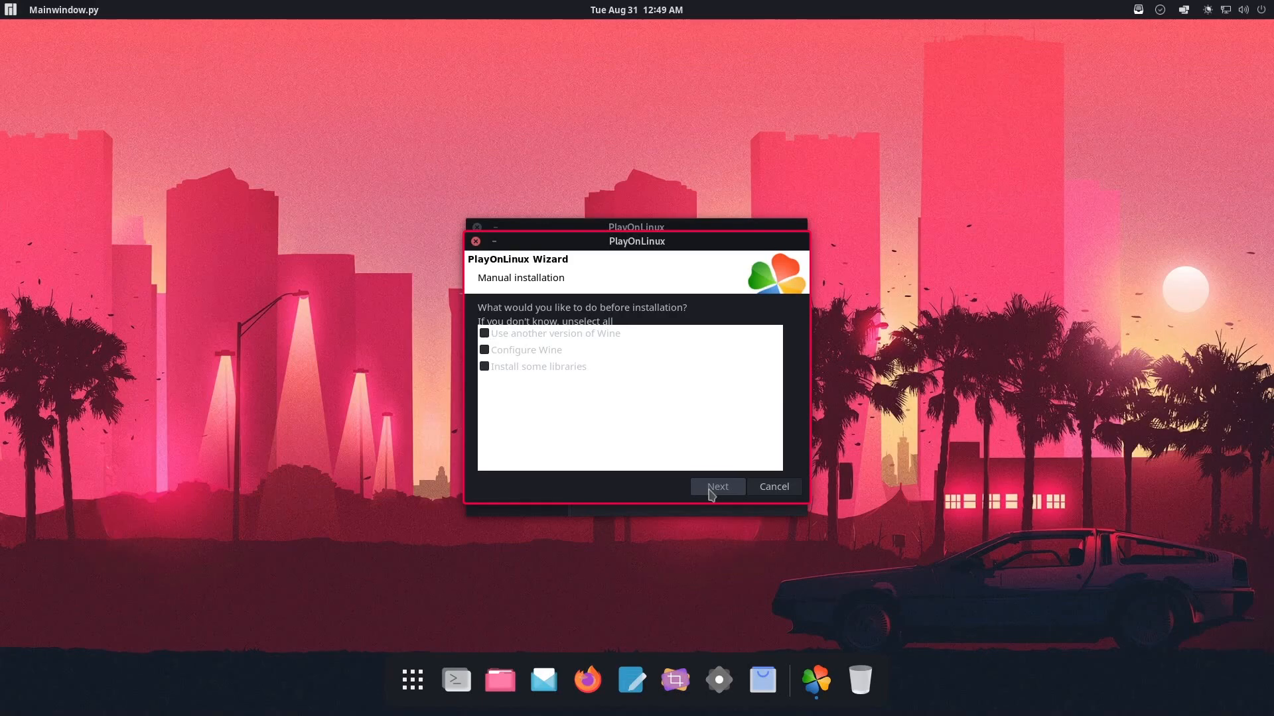
click(711, 491)
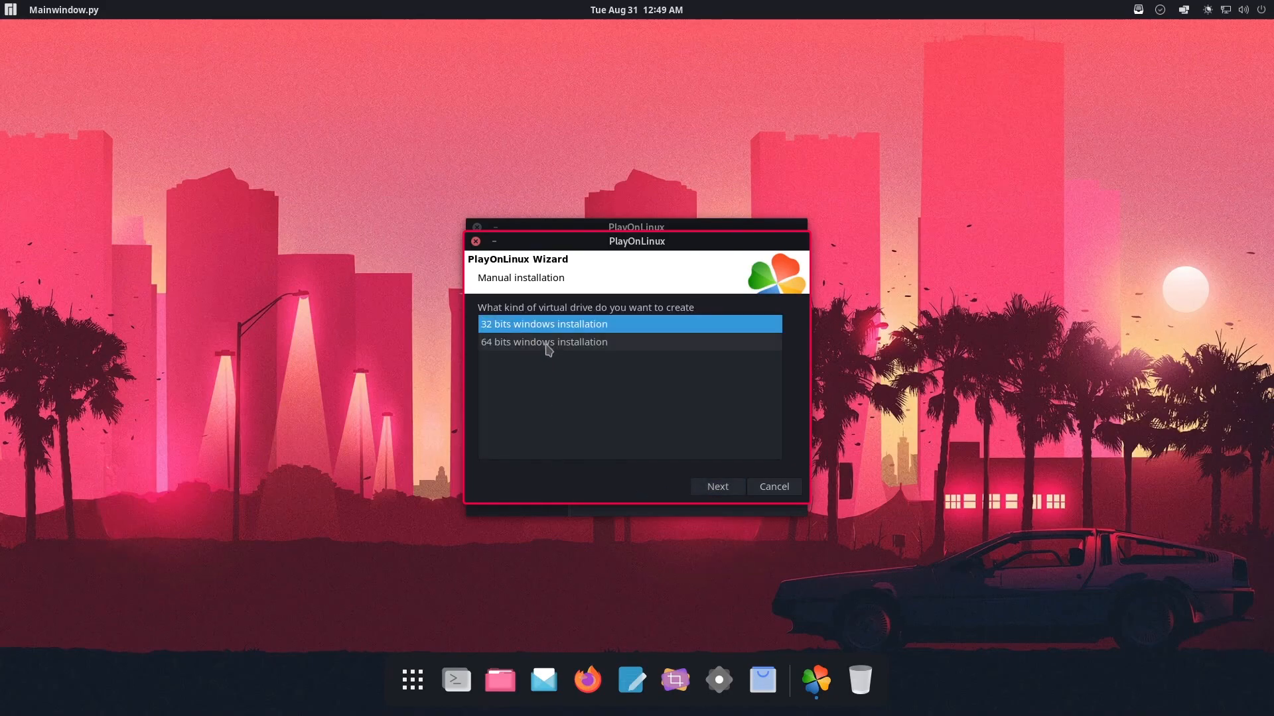
key(Down)
click(714, 491)
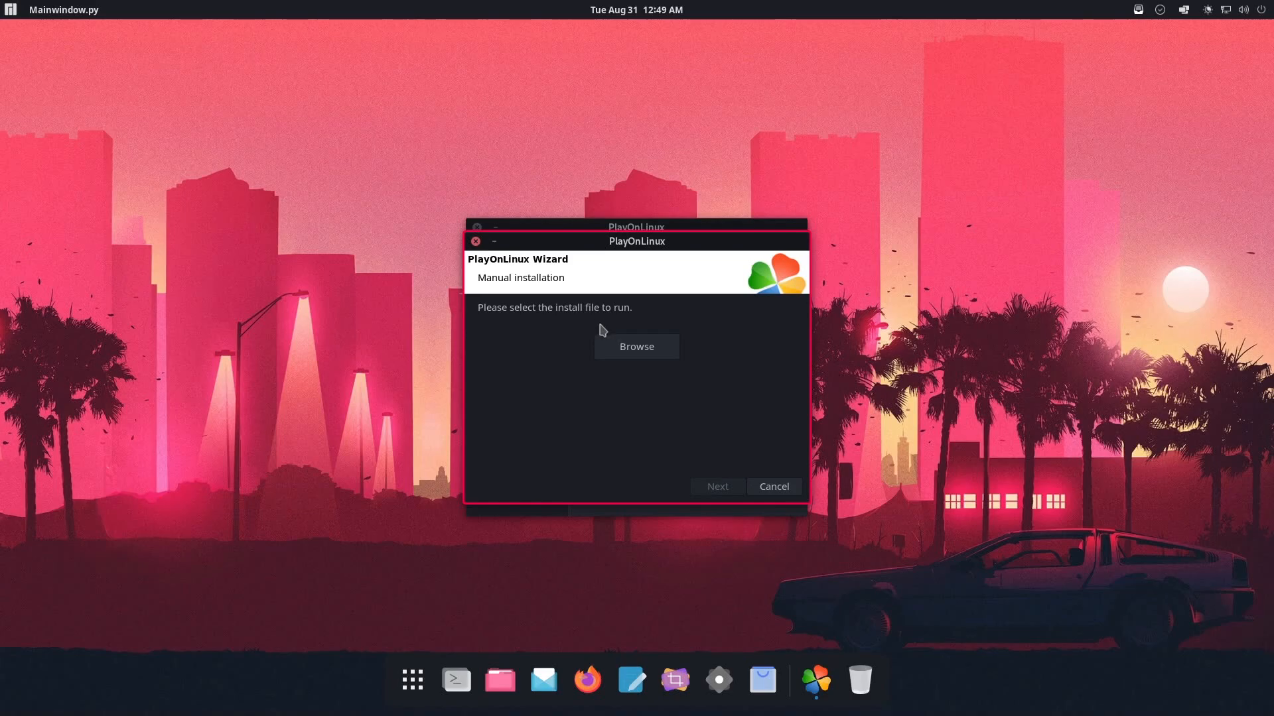
Step: Choose HALionSonicSE.msi from Downloads > Dorico - Wine > HALion Sonic SE as the install file
click(627, 349)
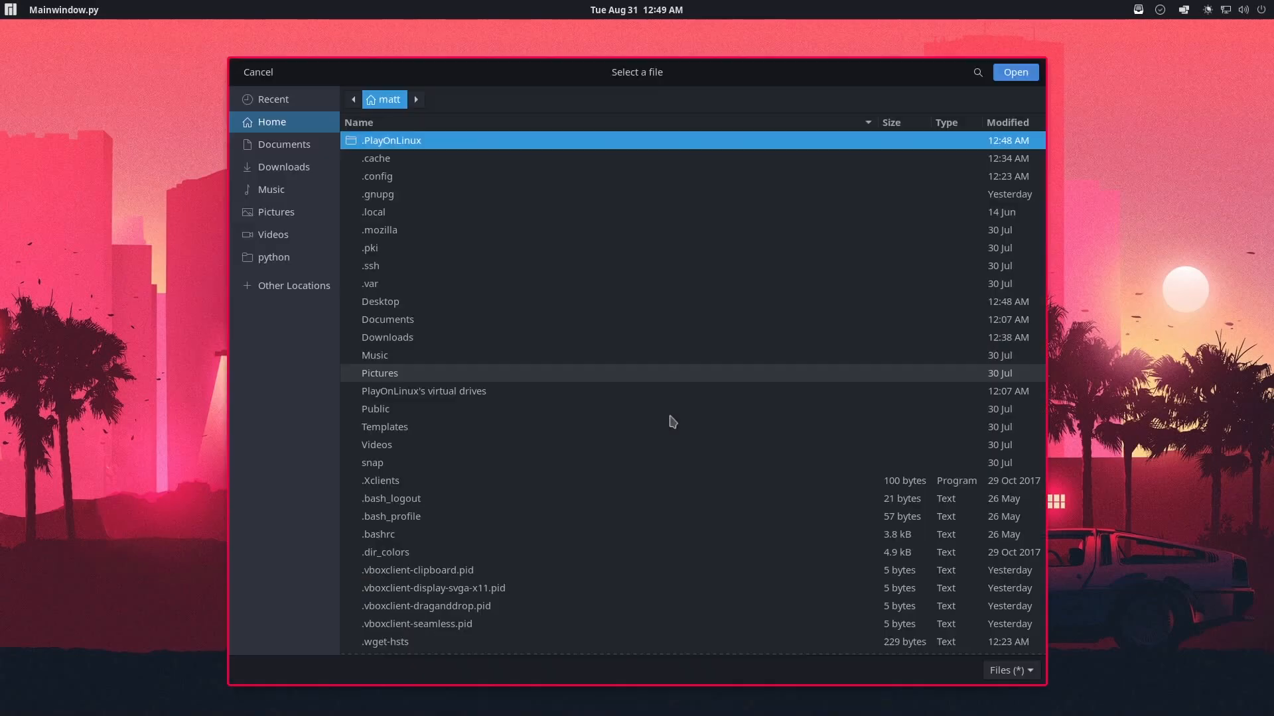
click(268, 167)
double_click(448, 140)
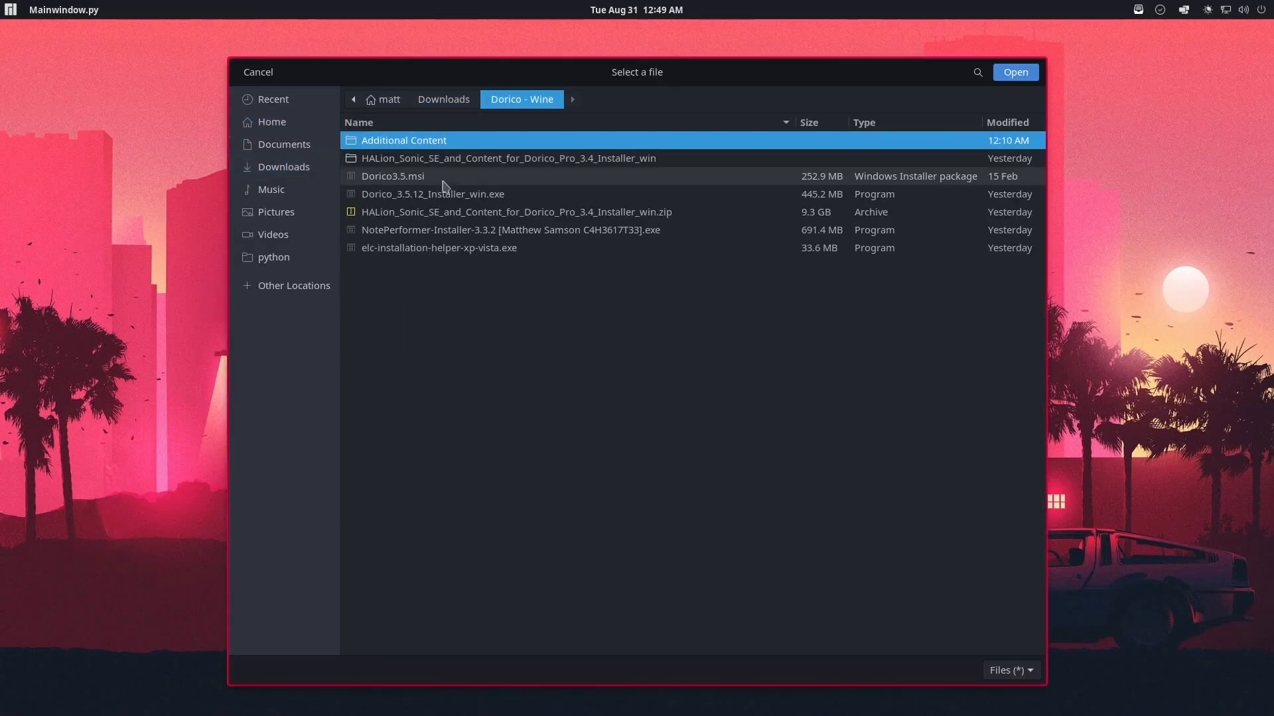
double_click(428, 162)
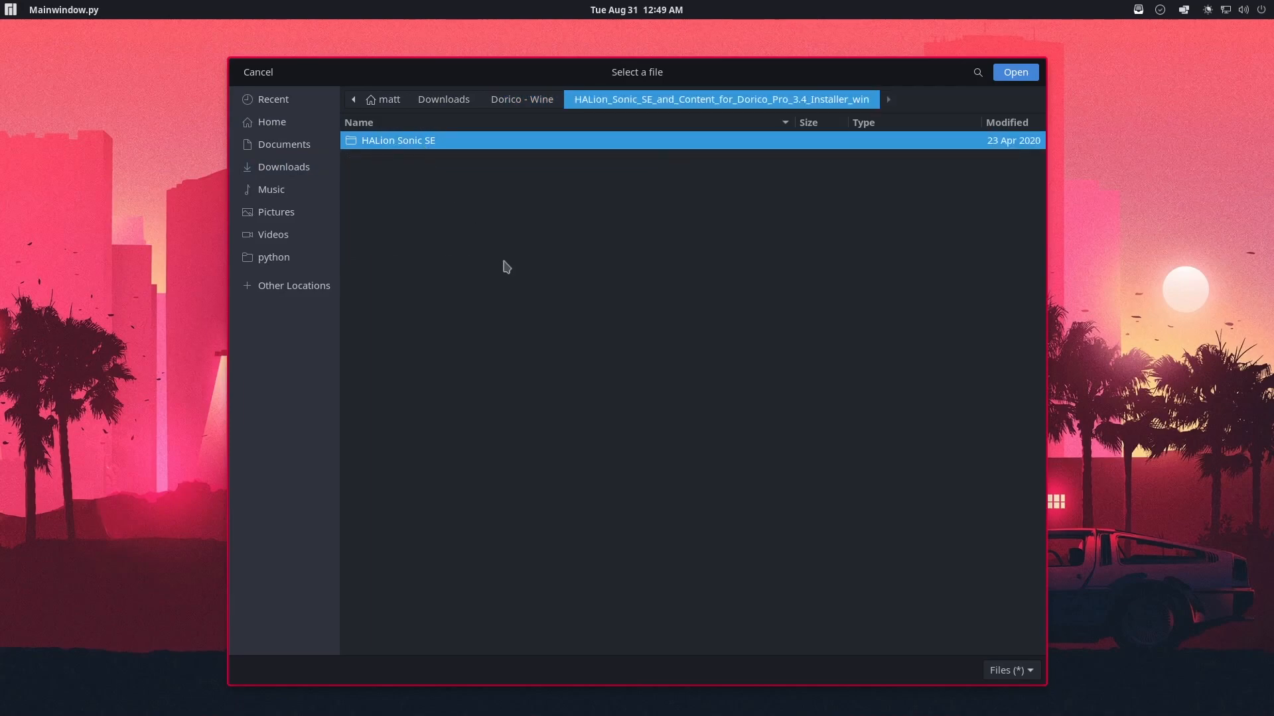
double_click(411, 139)
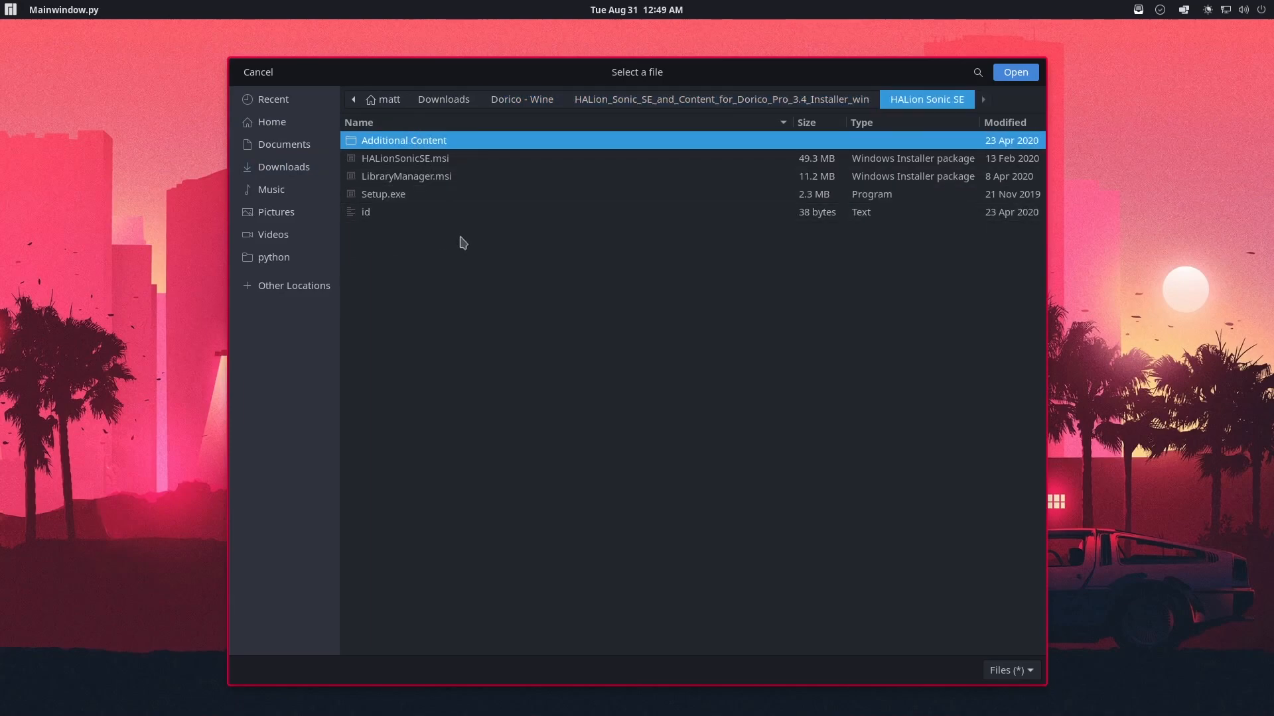
click(420, 159)
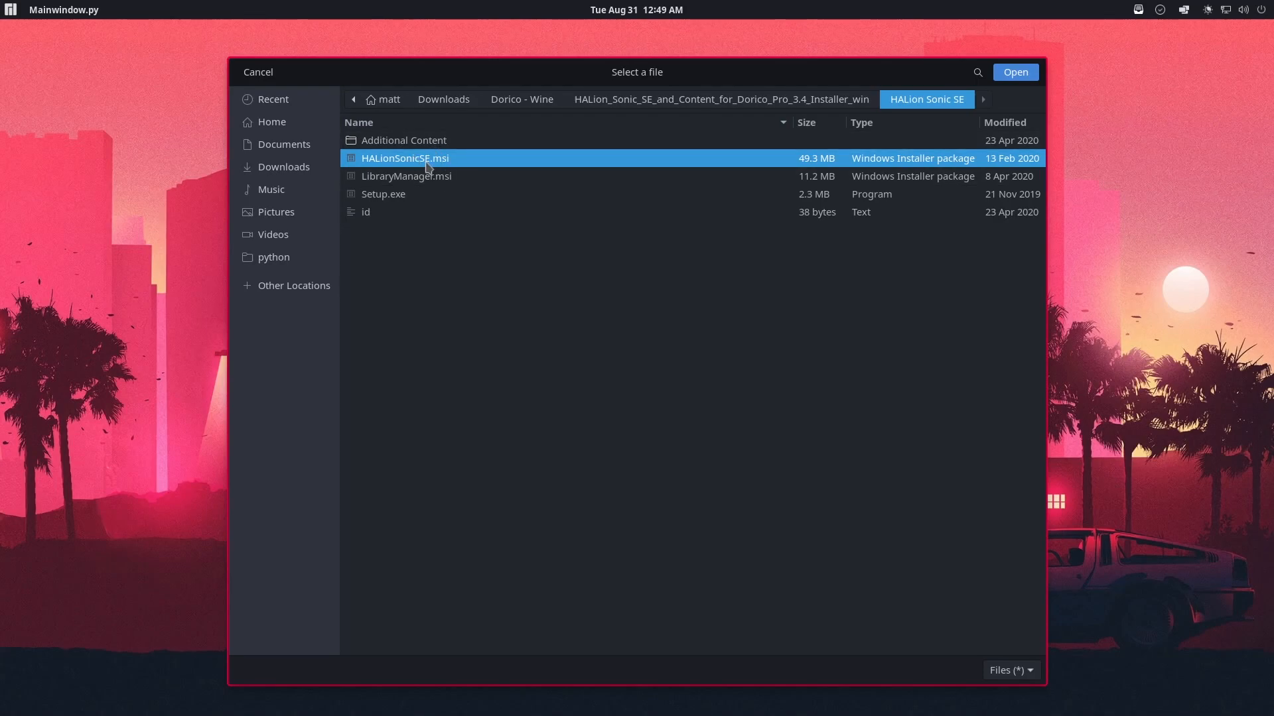
click(1025, 77)
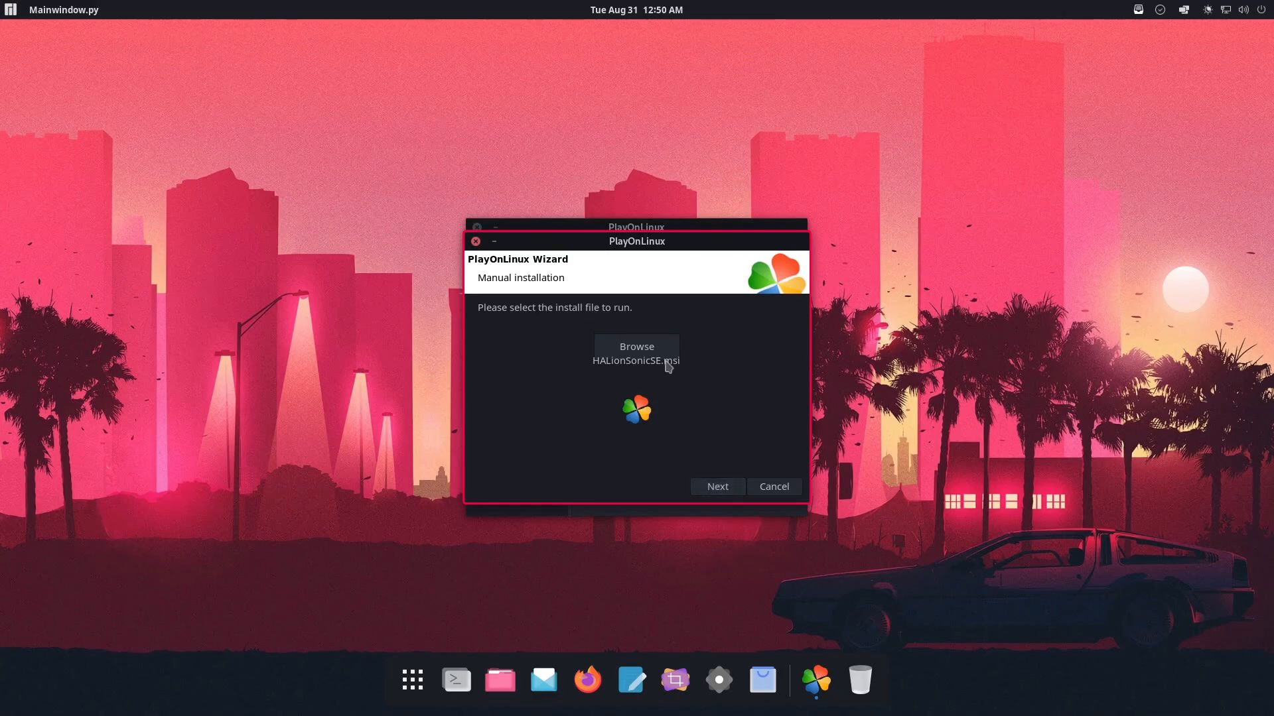
Step: Run the HALion Sonic SE 3 setup, accepting the licence and default install location
click(711, 491)
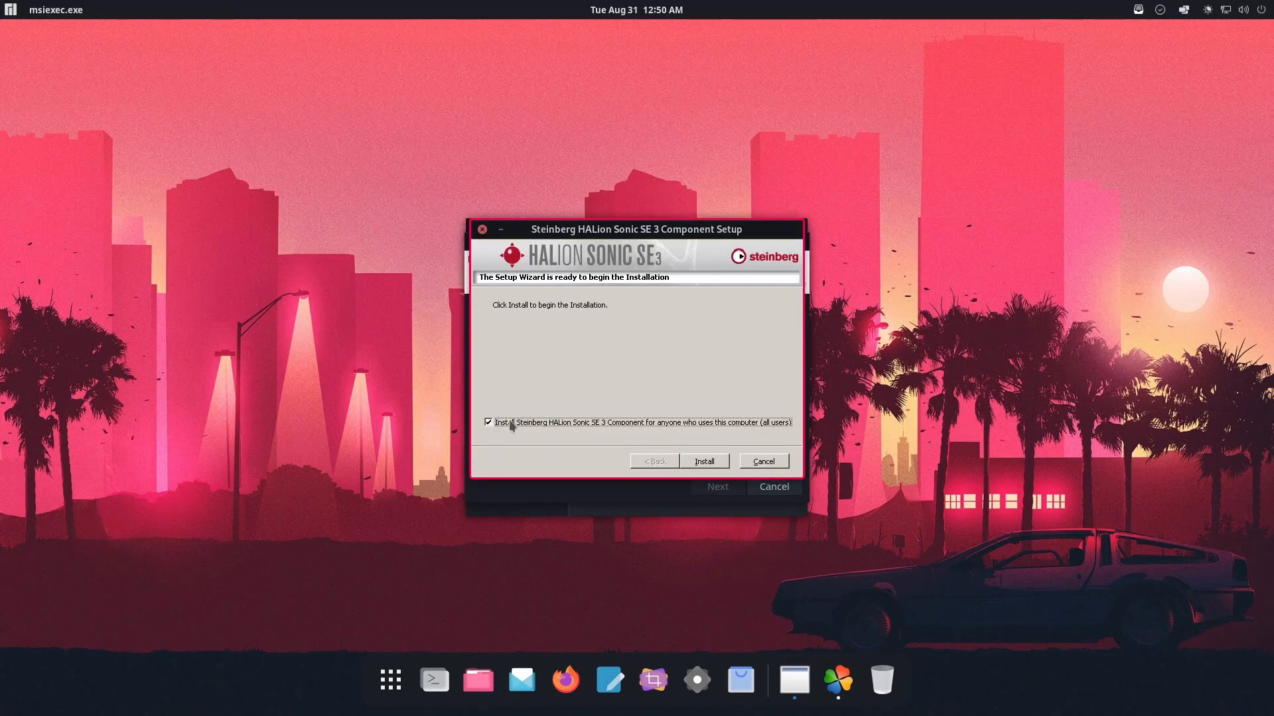
click(702, 463)
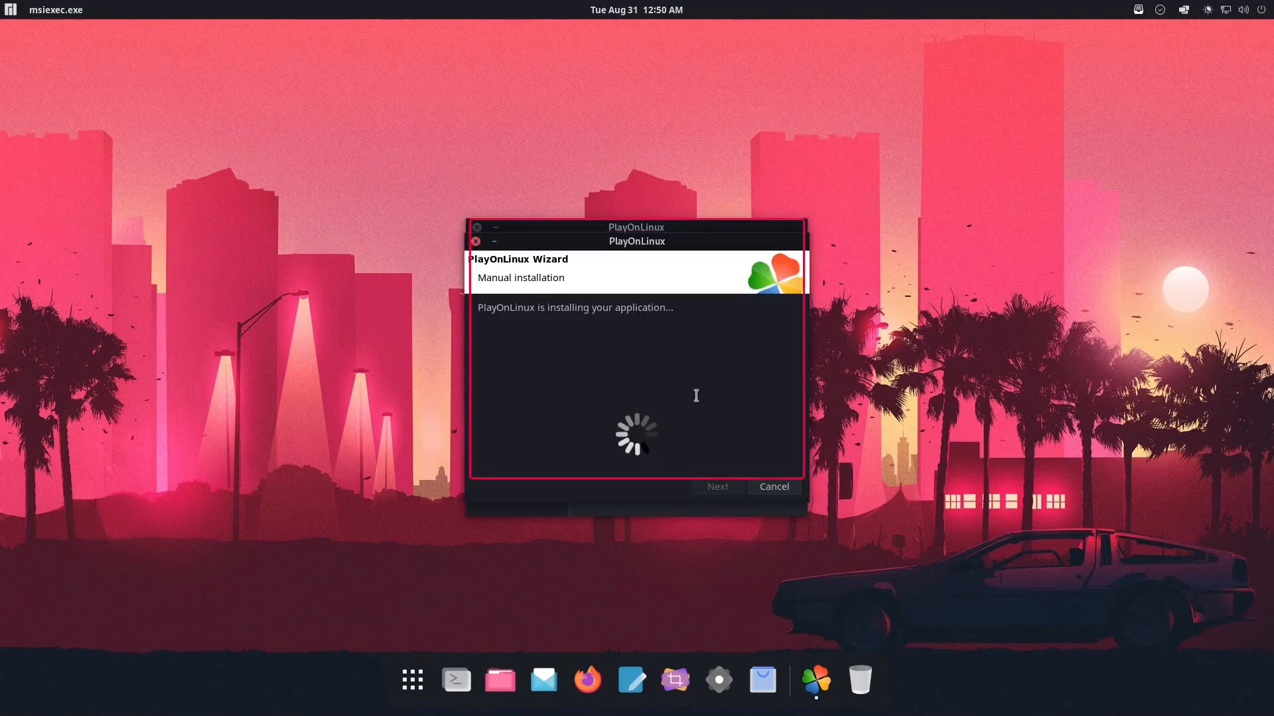
click(528, 418)
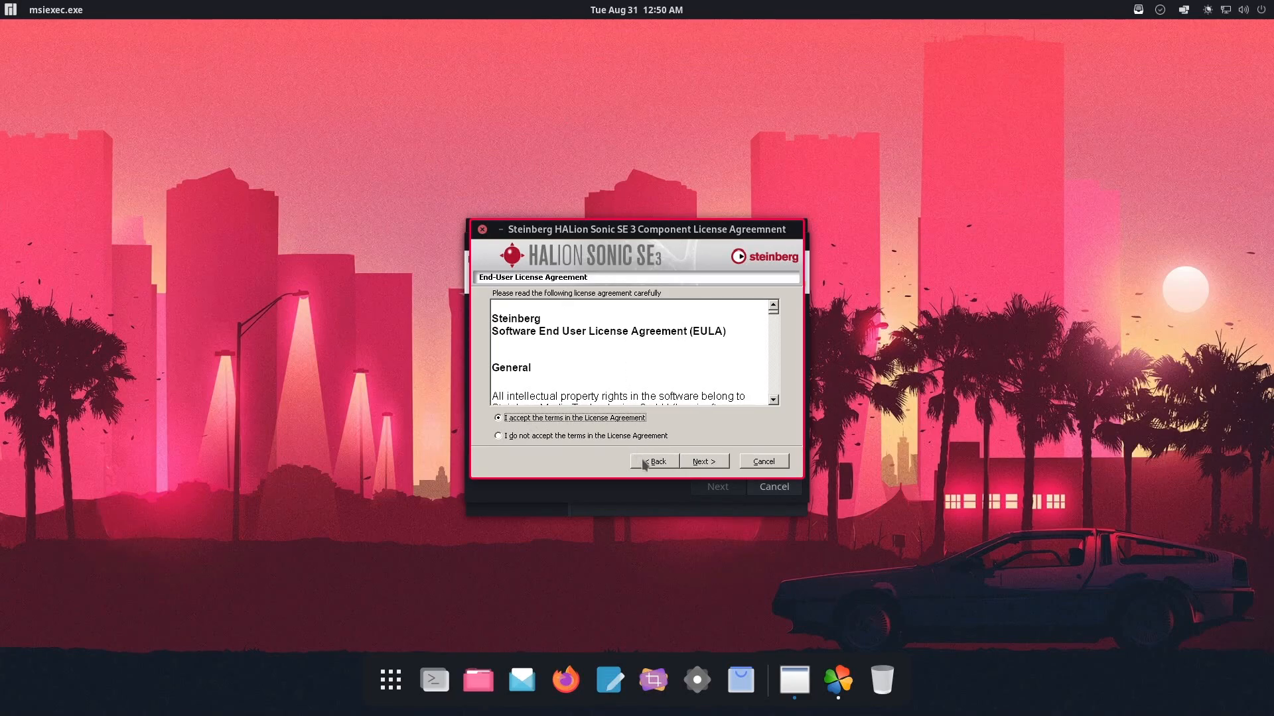
click(708, 466)
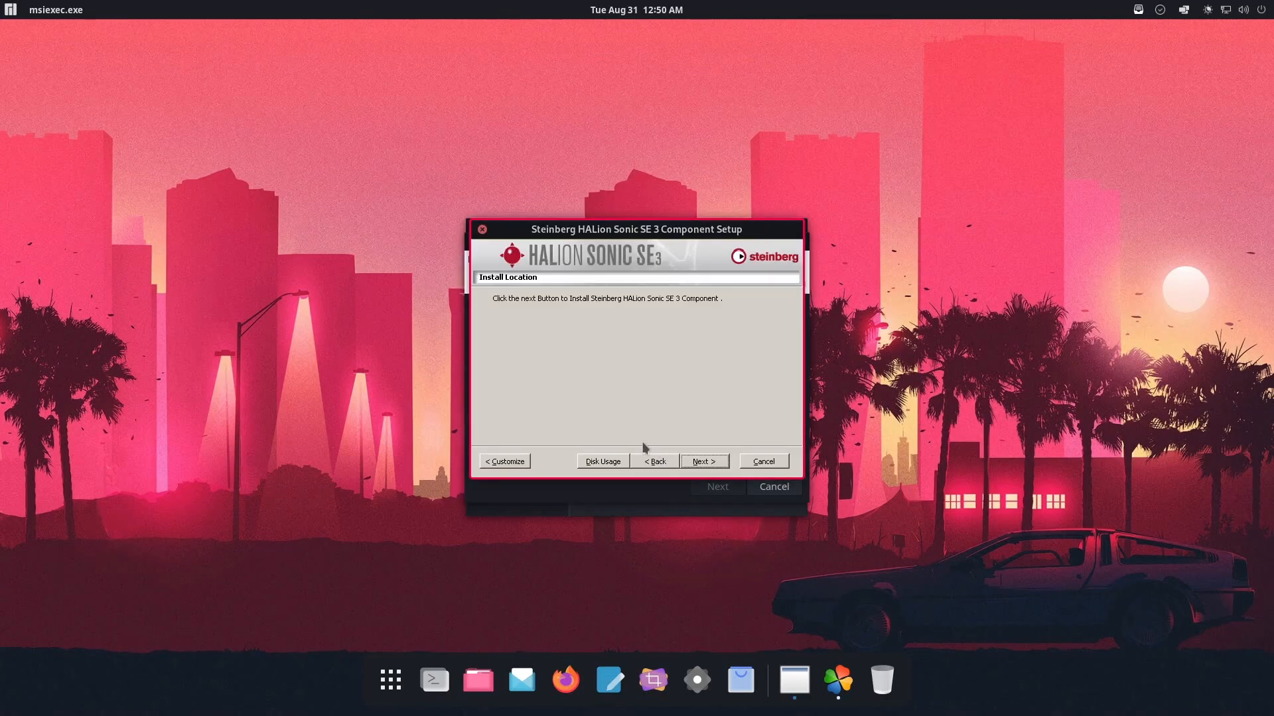
click(704, 462)
click(705, 461)
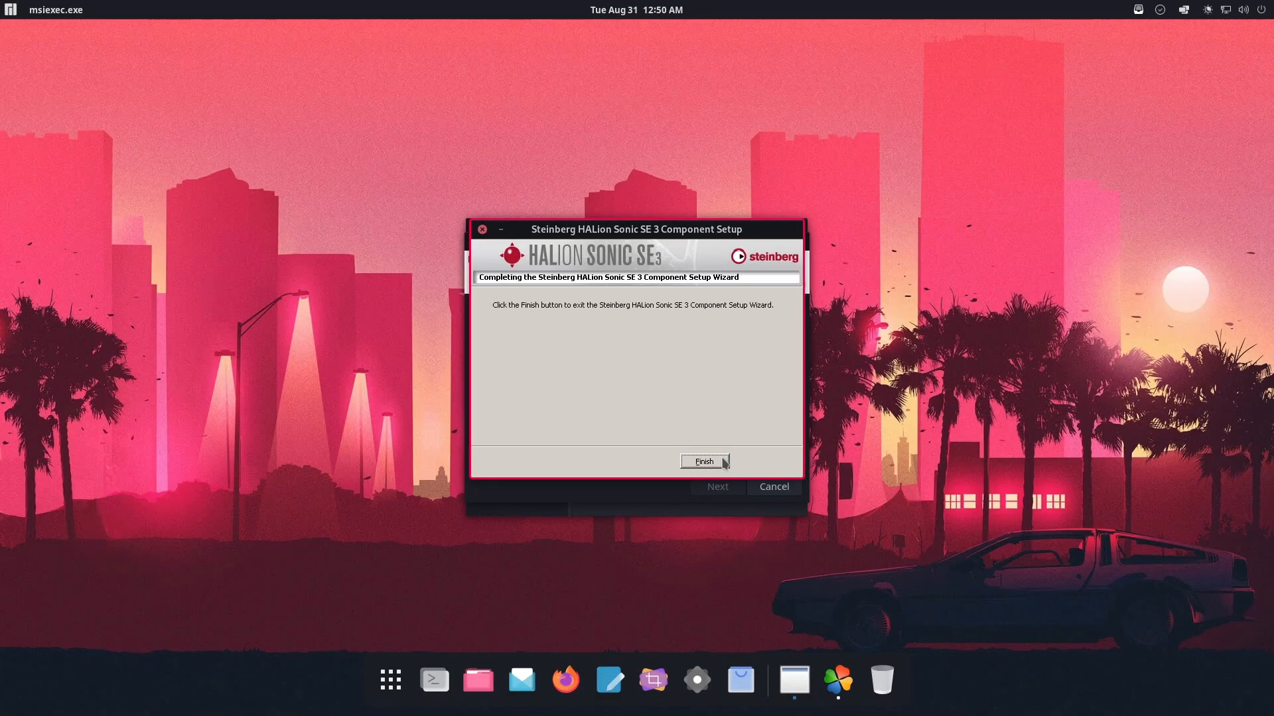
click(721, 462)
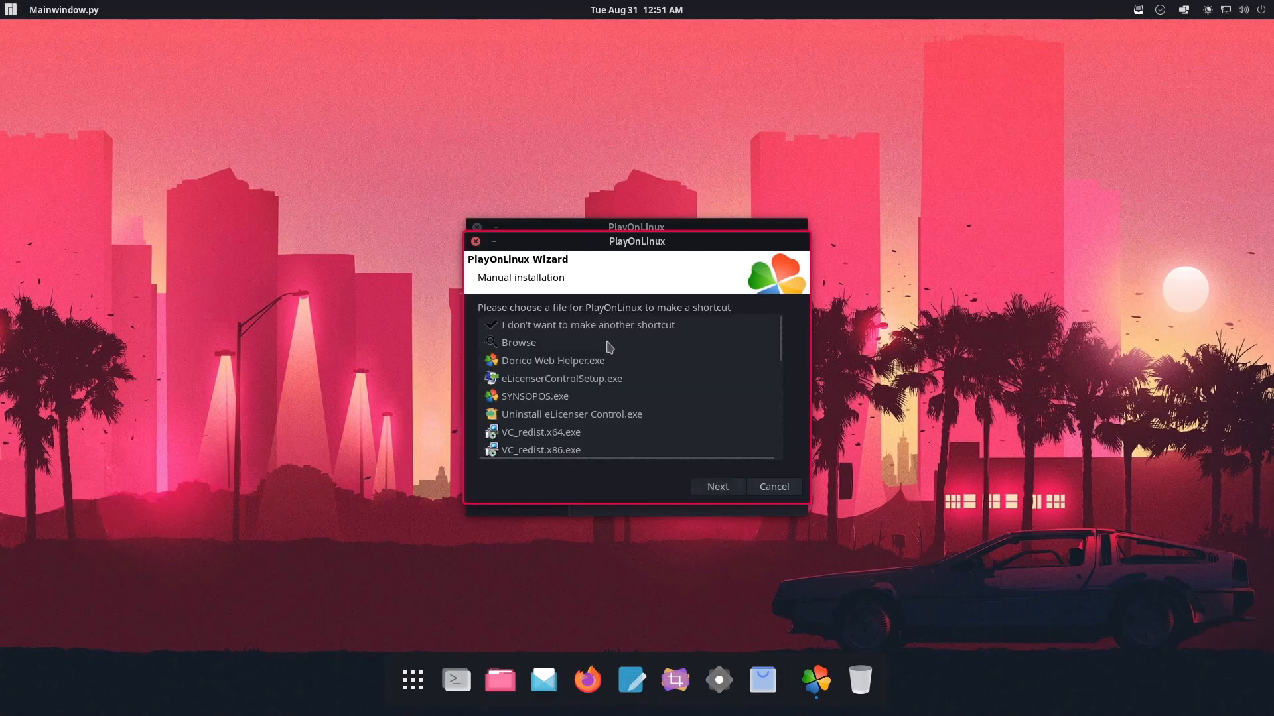
Step: Close the HALion install wizard without creating another shortcut
click(544, 330)
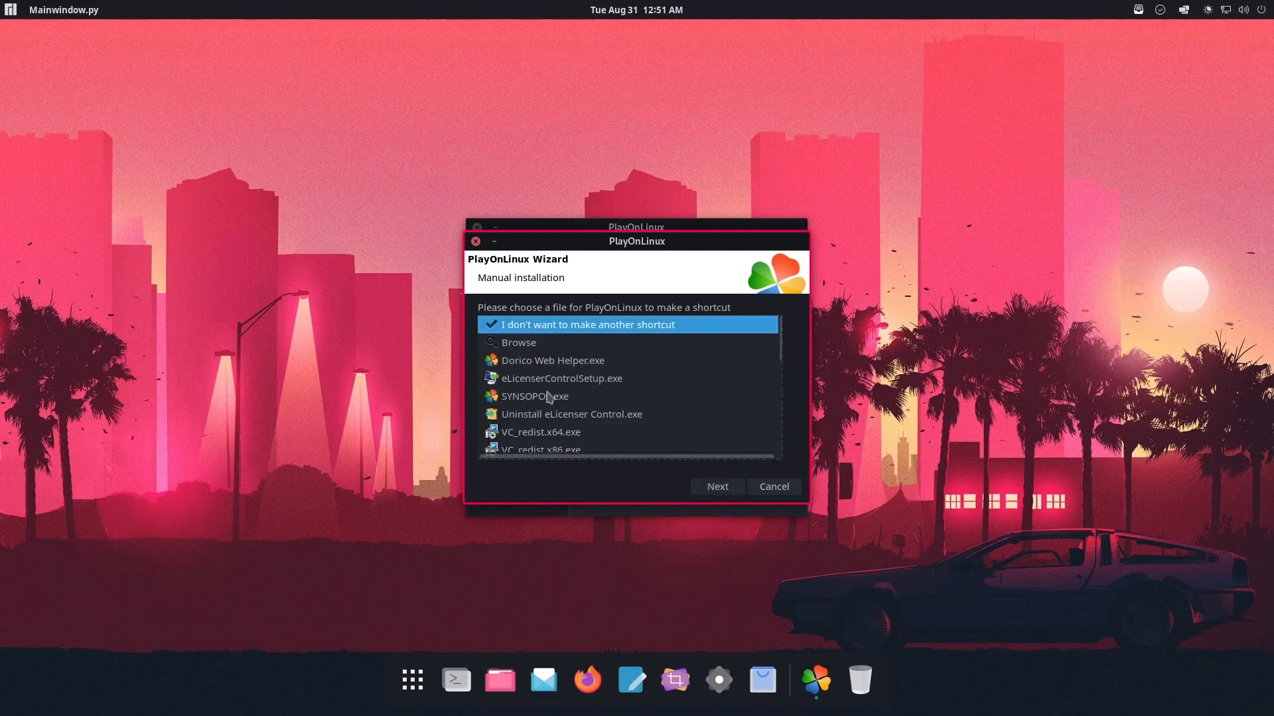
click(721, 491)
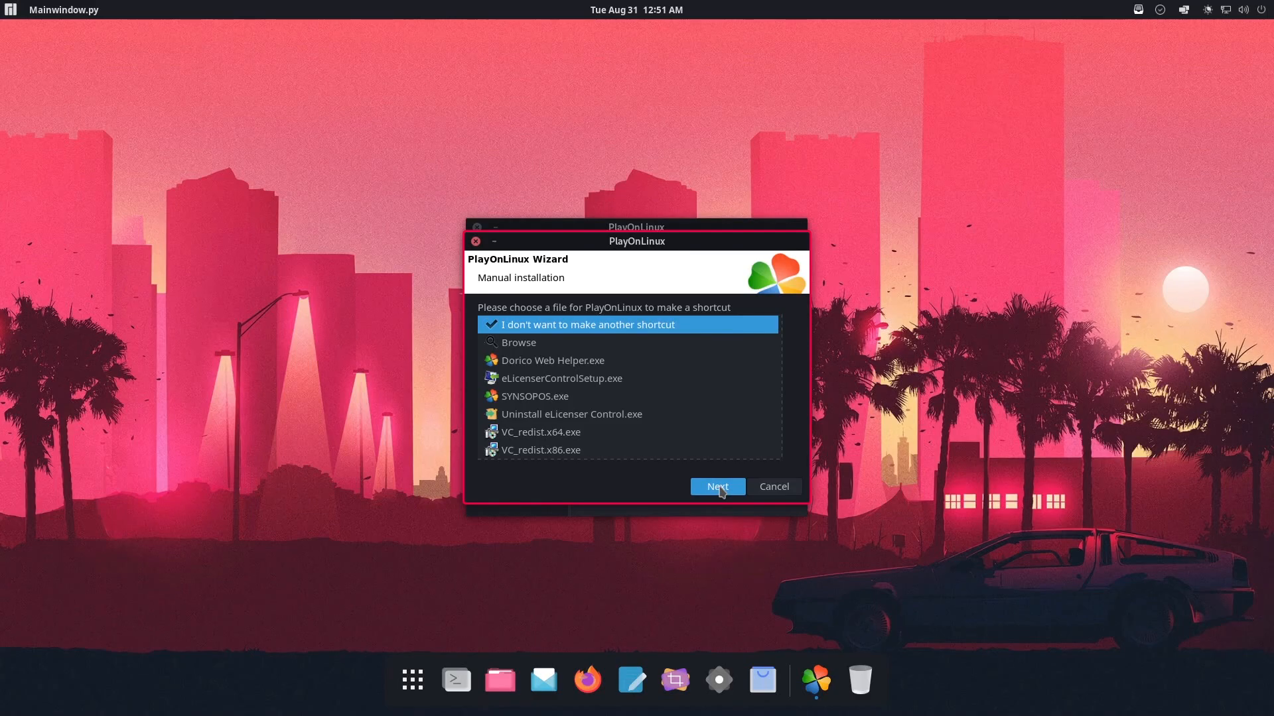
click(709, 491)
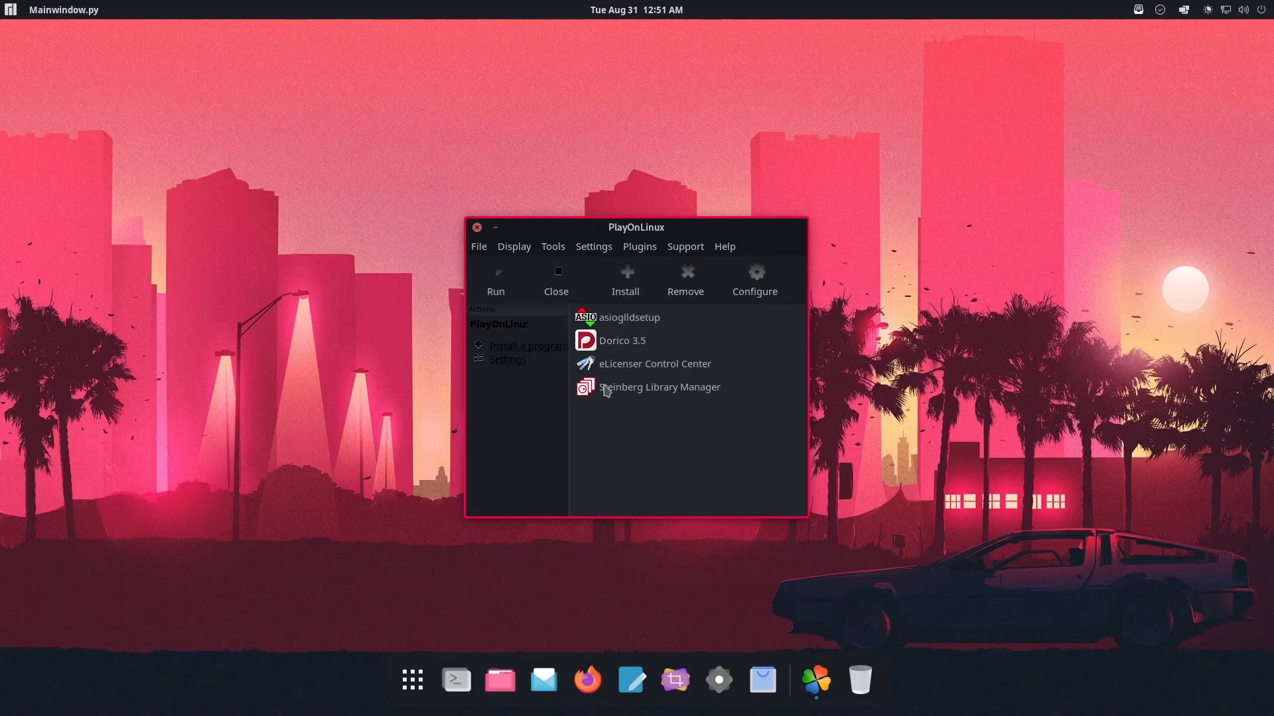
Step: Begin another non-listed install into Dorico 3.5 with a 64-bit windows installation
click(632, 280)
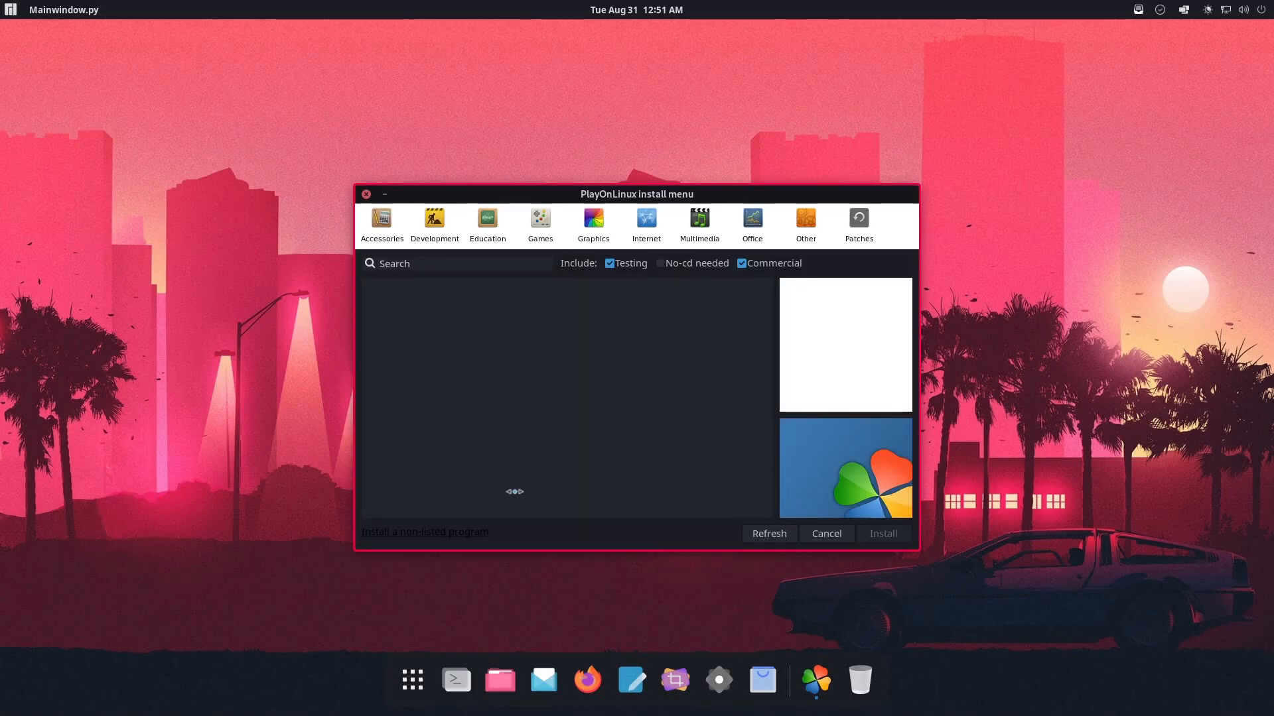
click(429, 534)
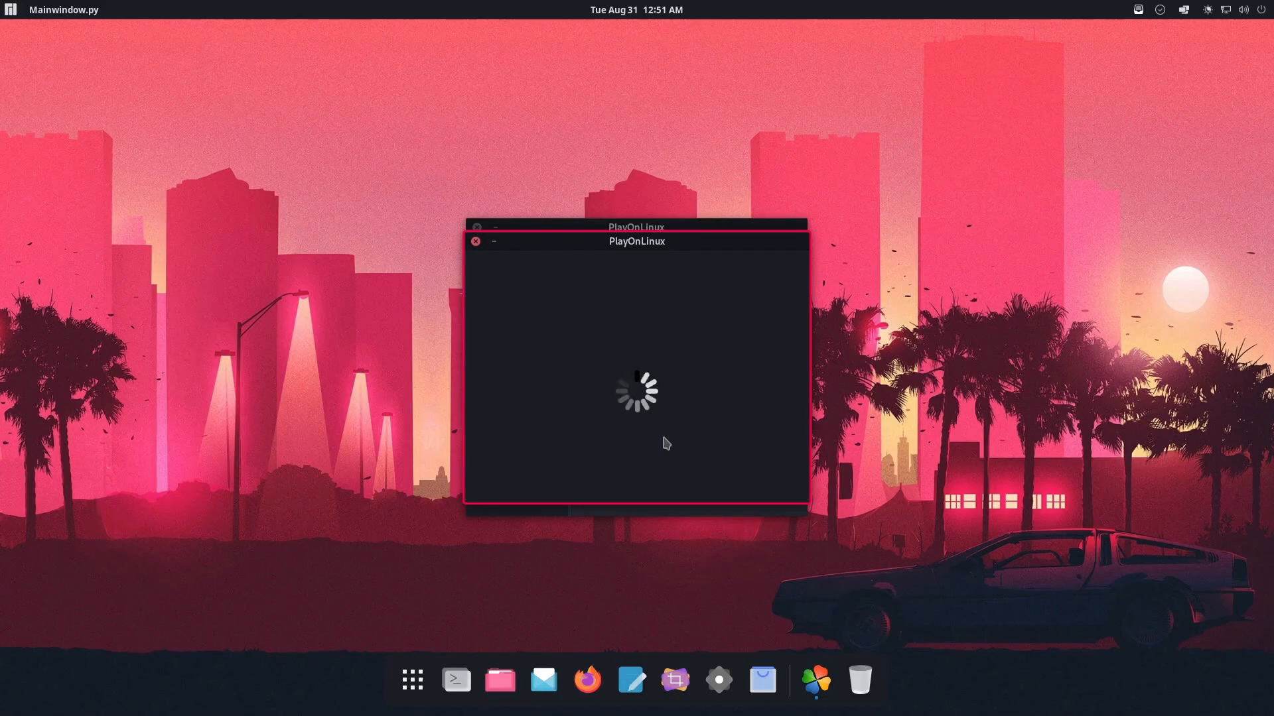
click(729, 490)
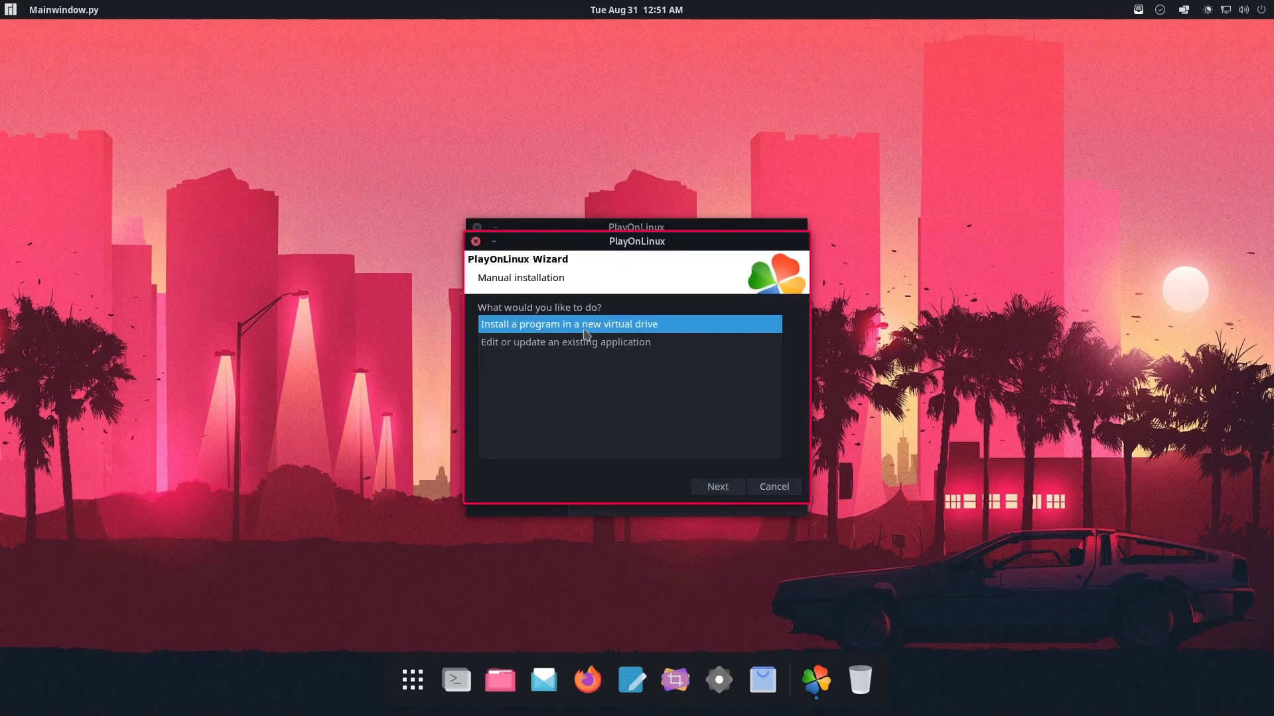
click(553, 343)
click(720, 494)
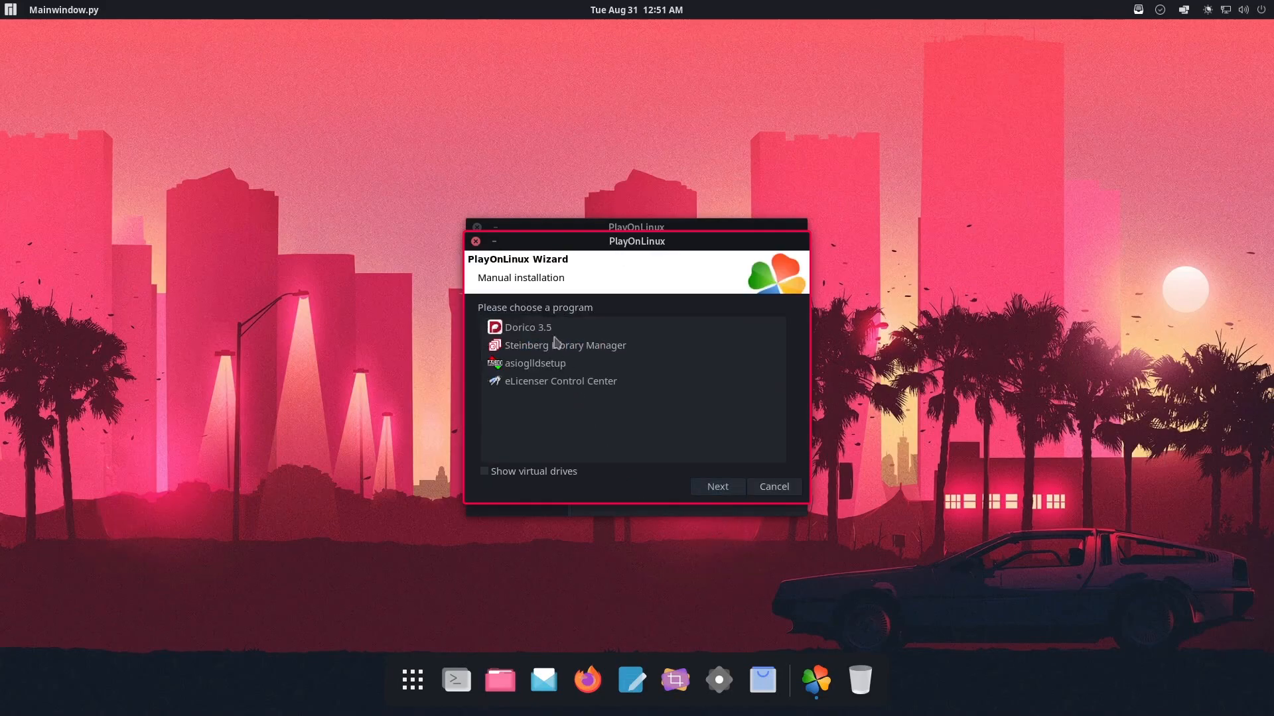
click(556, 331)
click(713, 491)
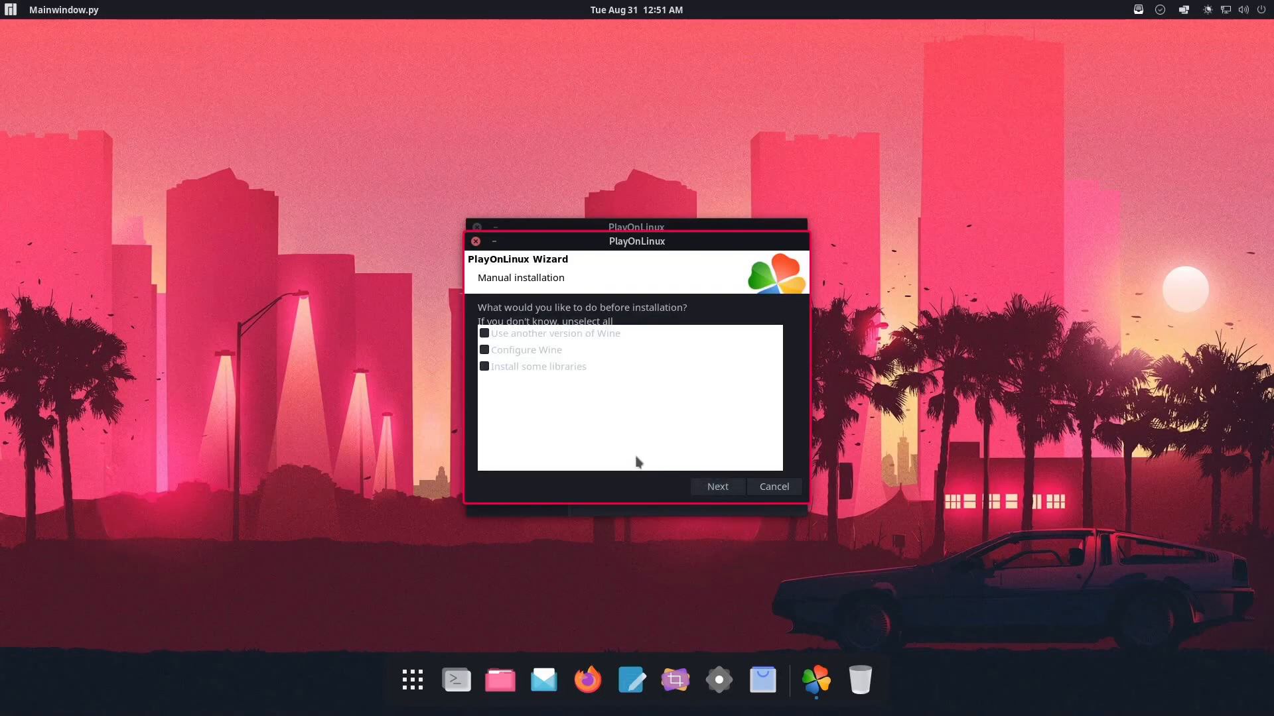
click(731, 486)
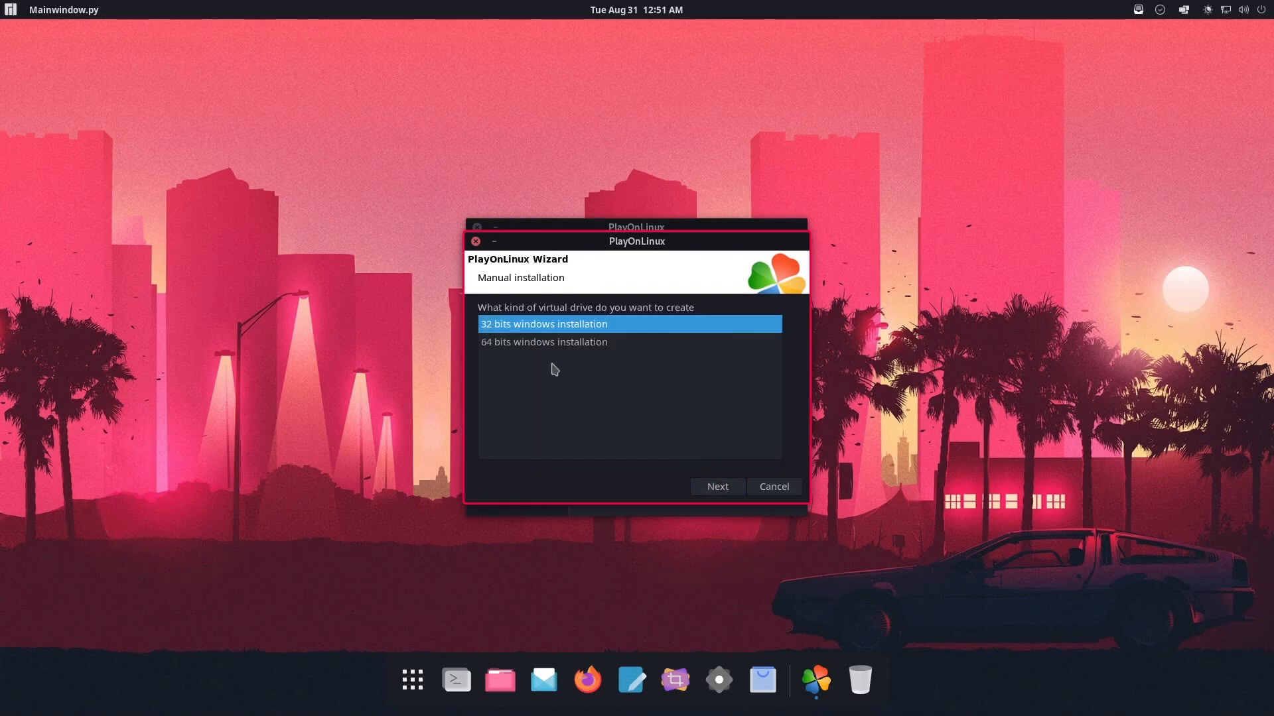
click(557, 342)
click(723, 483)
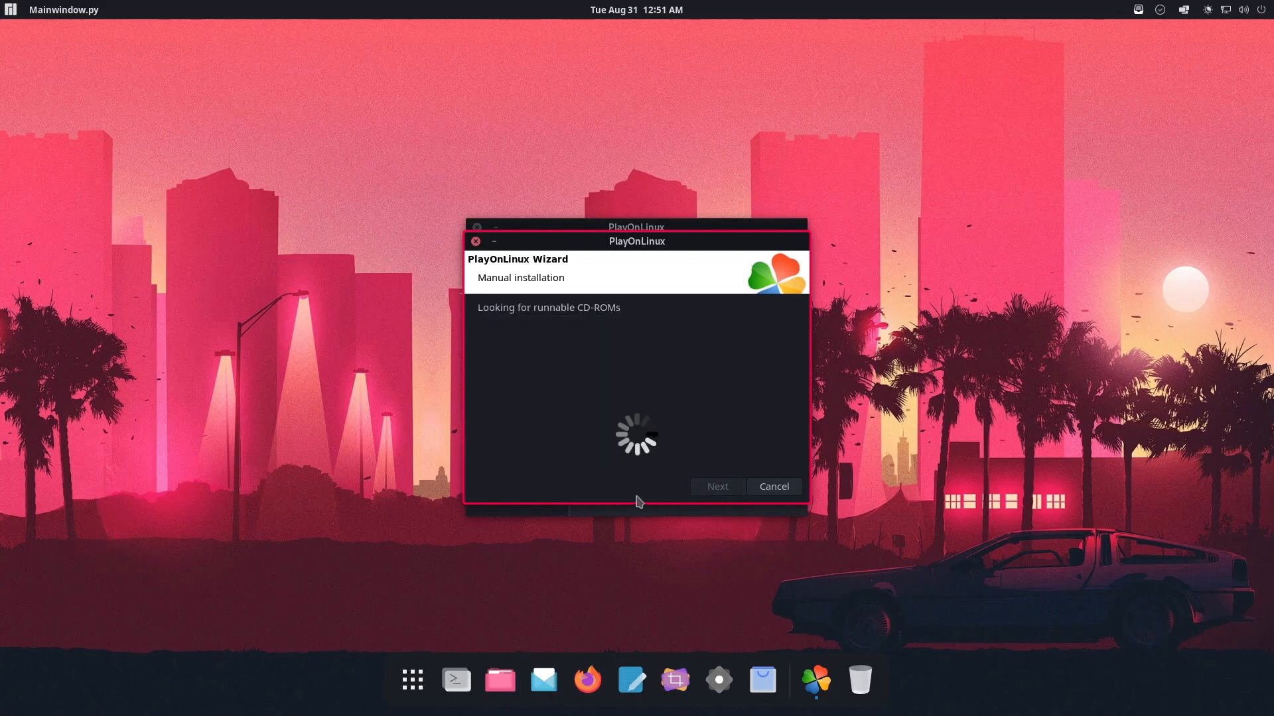
Step: Select the NotePerformer 3.3.2 installer in Downloads > Dorico - Wine as the file to run
click(634, 349)
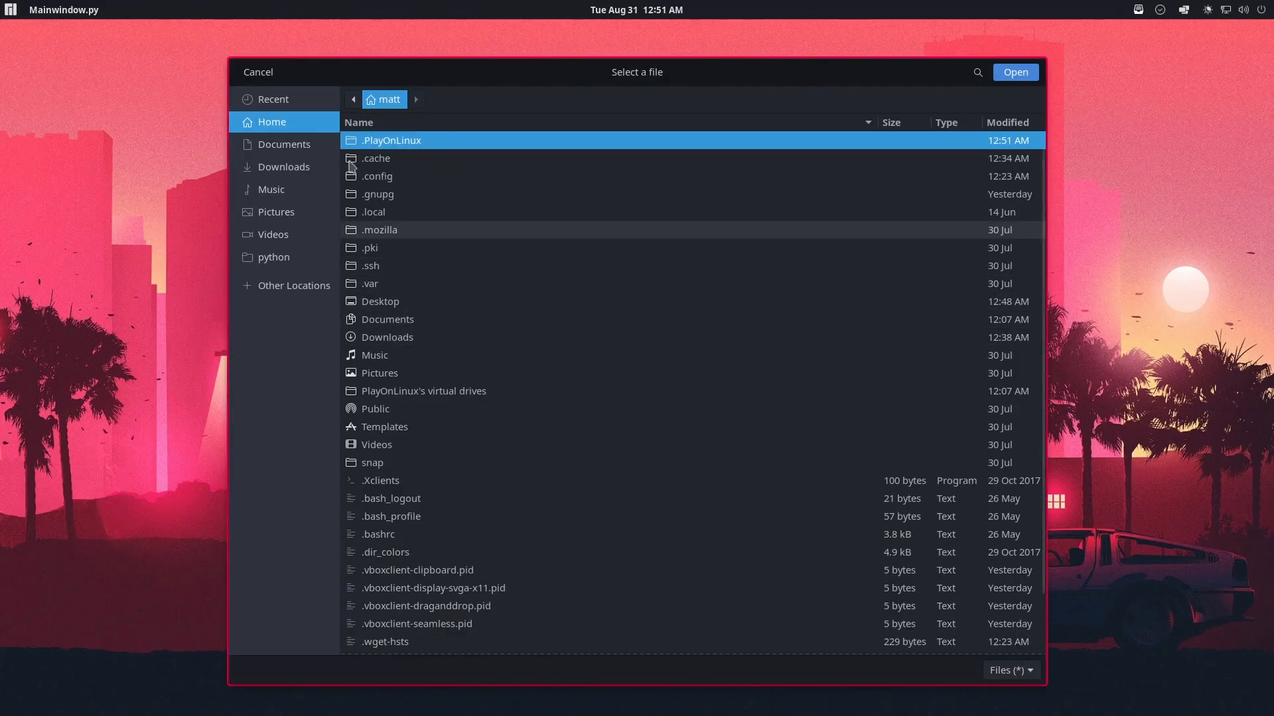
click(292, 170)
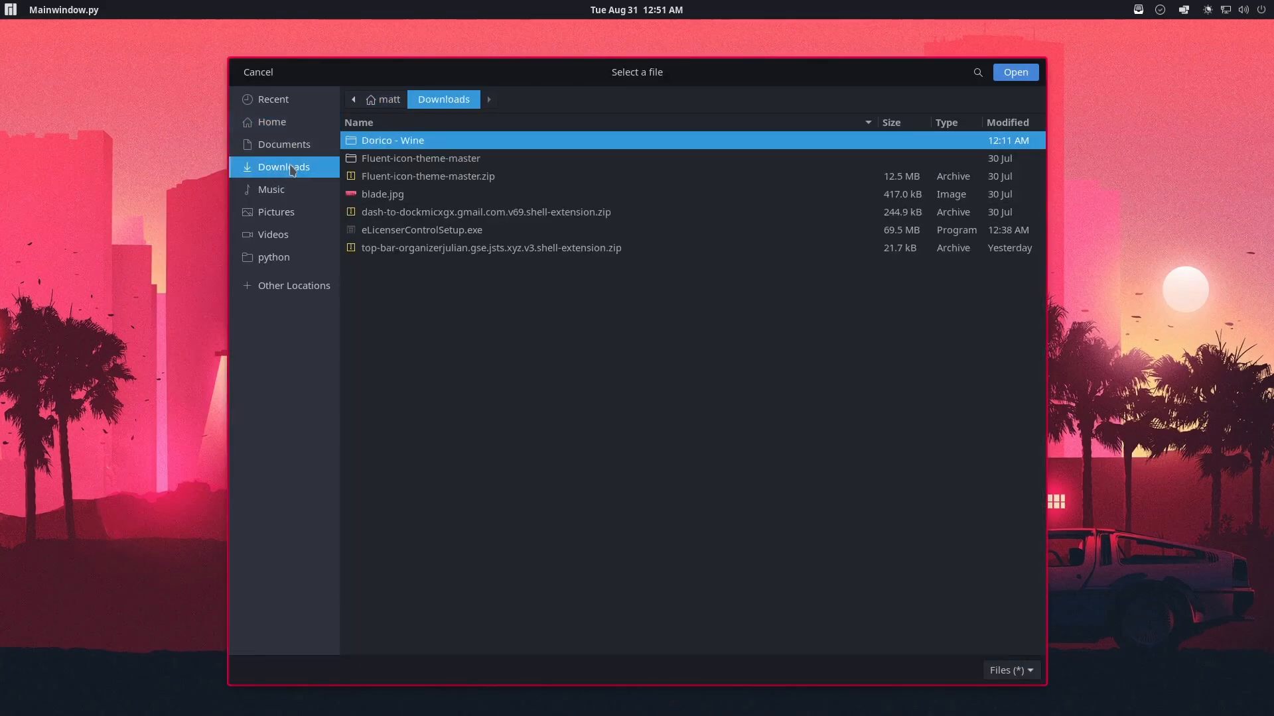
double_click(376, 140)
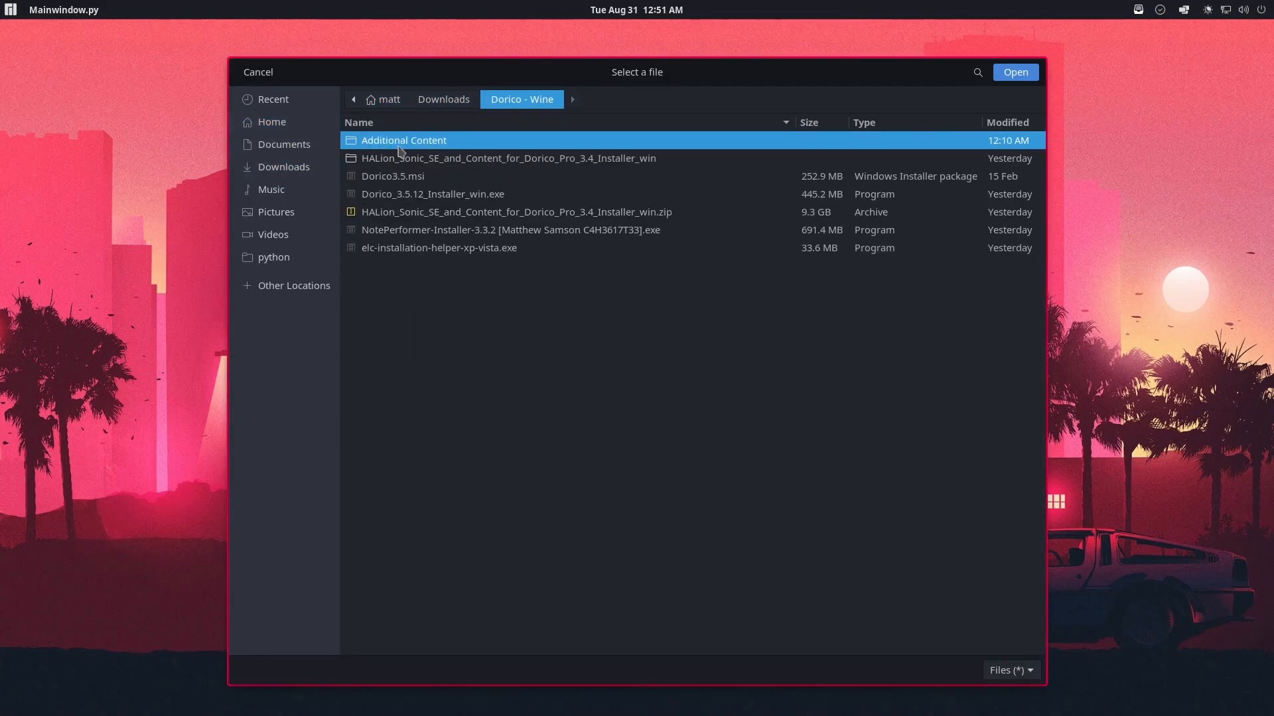
double_click(408, 231)
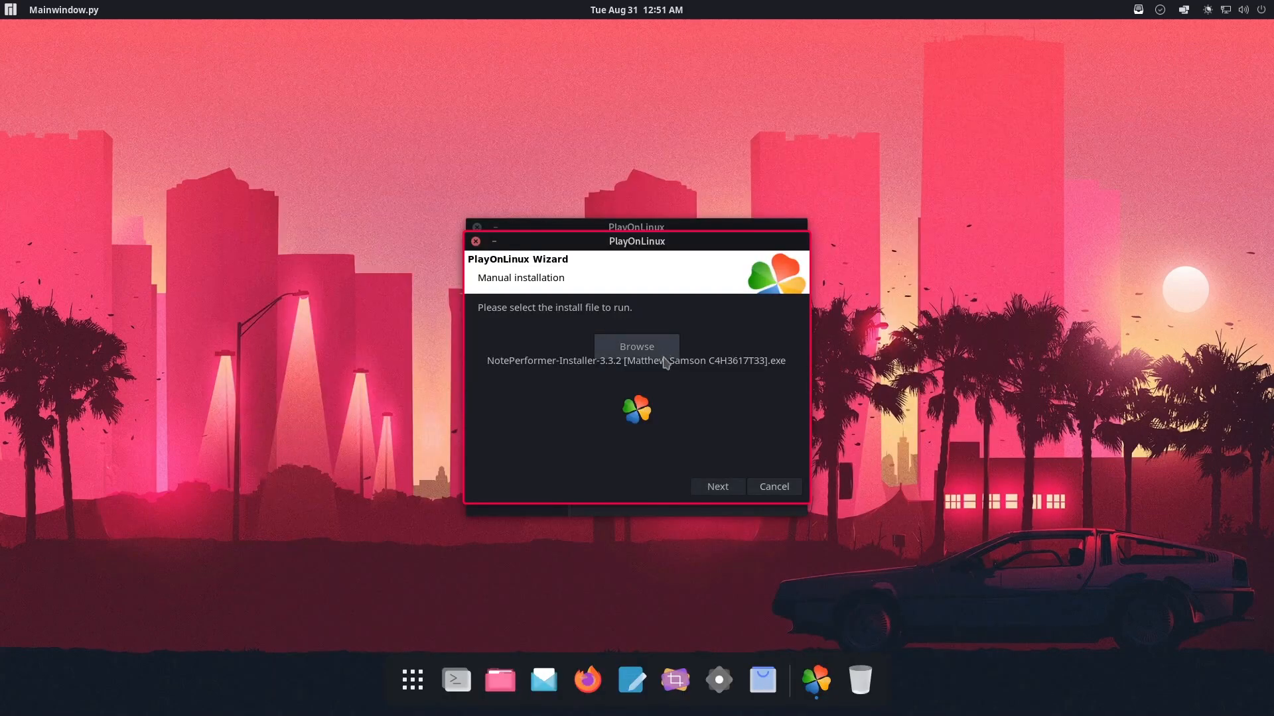
Step: Run the NotePerformer installer, accept its licence, and deselect the Sibelius and Finale components
click(711, 488)
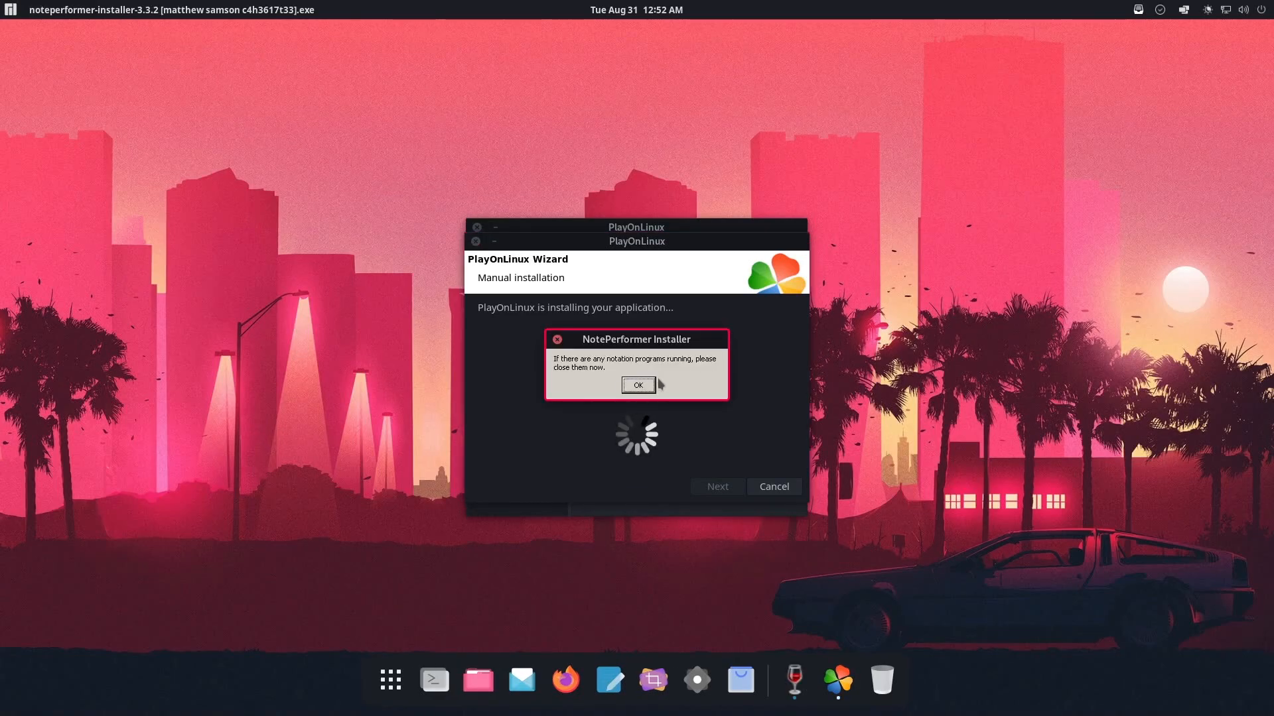
click(642, 385)
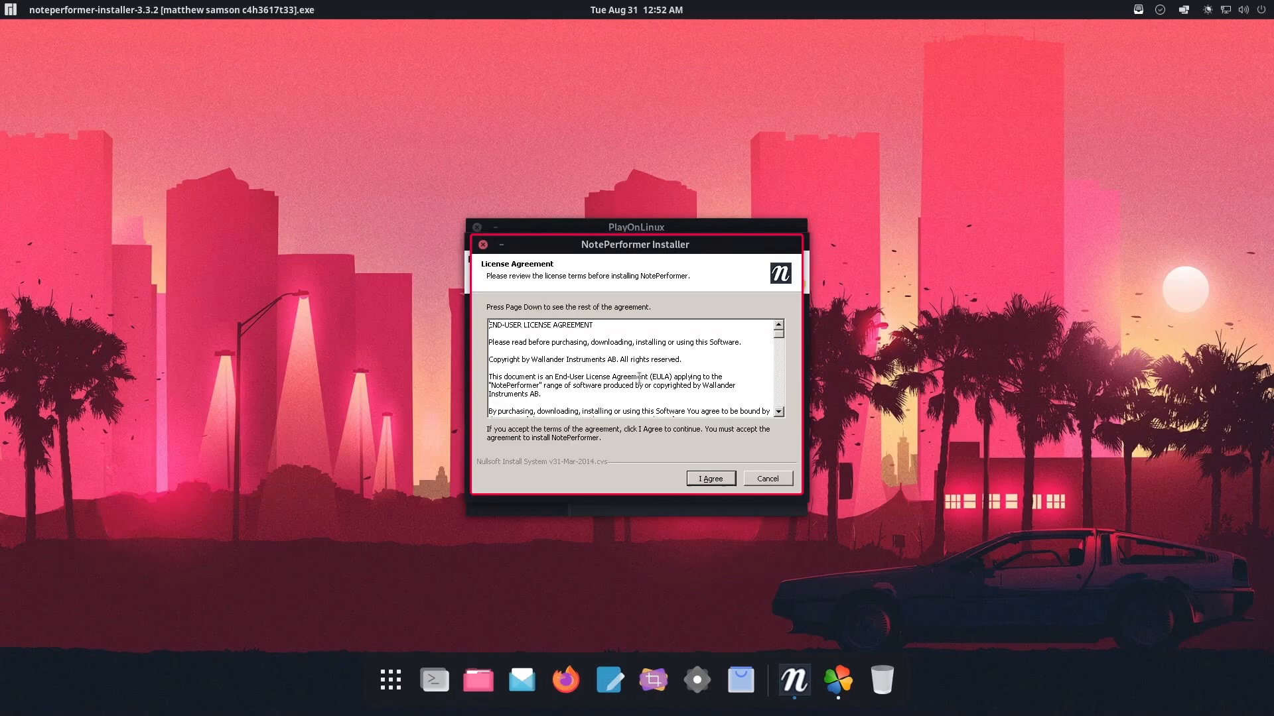
click(711, 478)
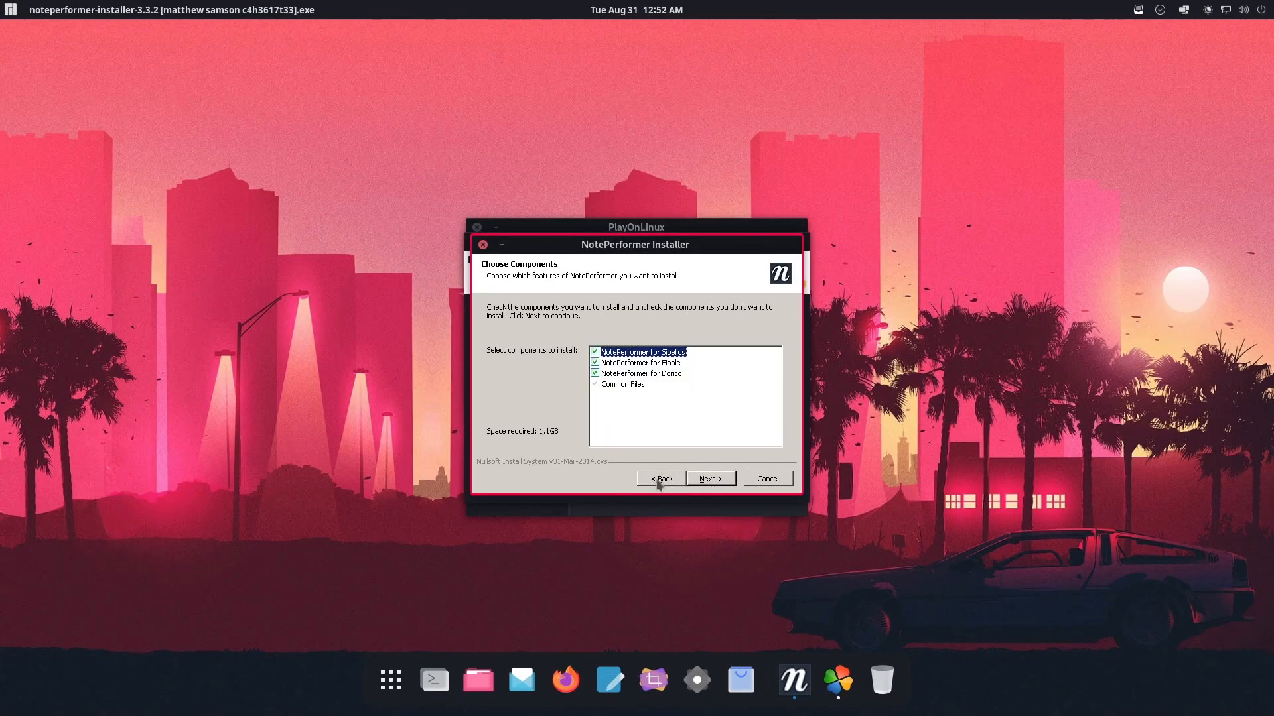
click(595, 352)
click(594, 362)
Step: Install NotePerformer with only the Dorico component and close the finished installer
click(710, 479)
click(710, 478)
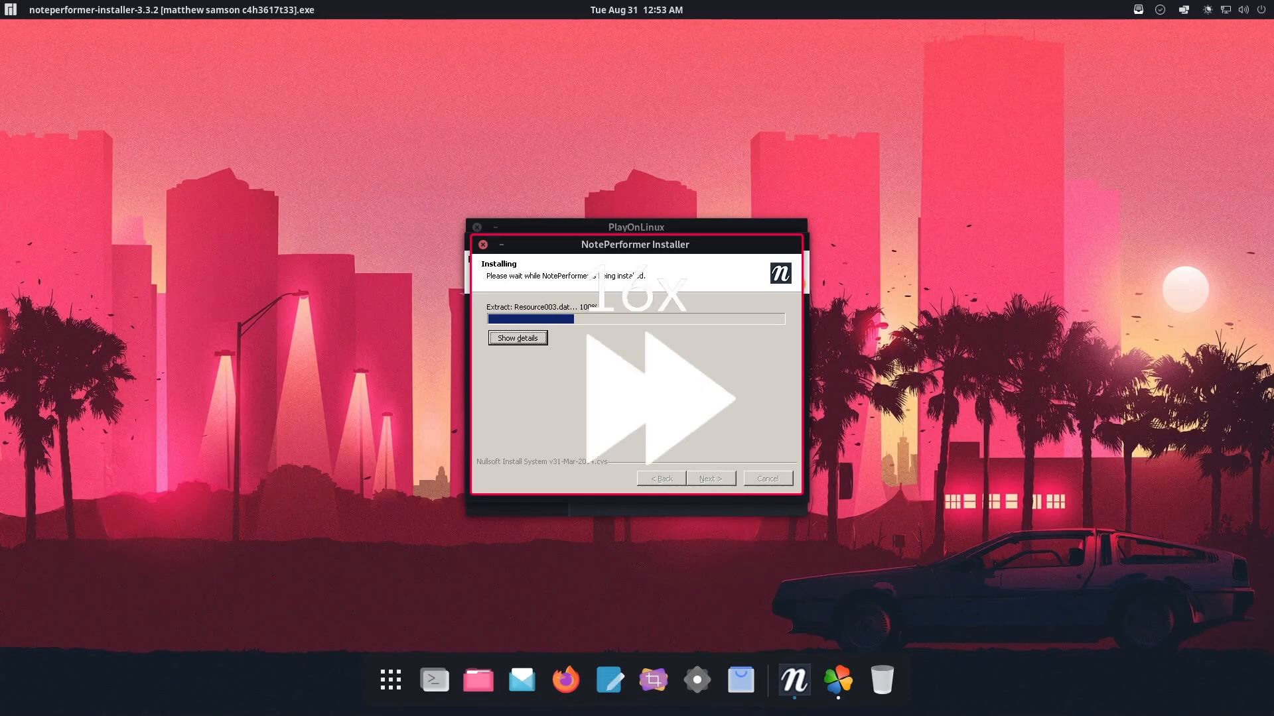
click(711, 479)
click(710, 479)
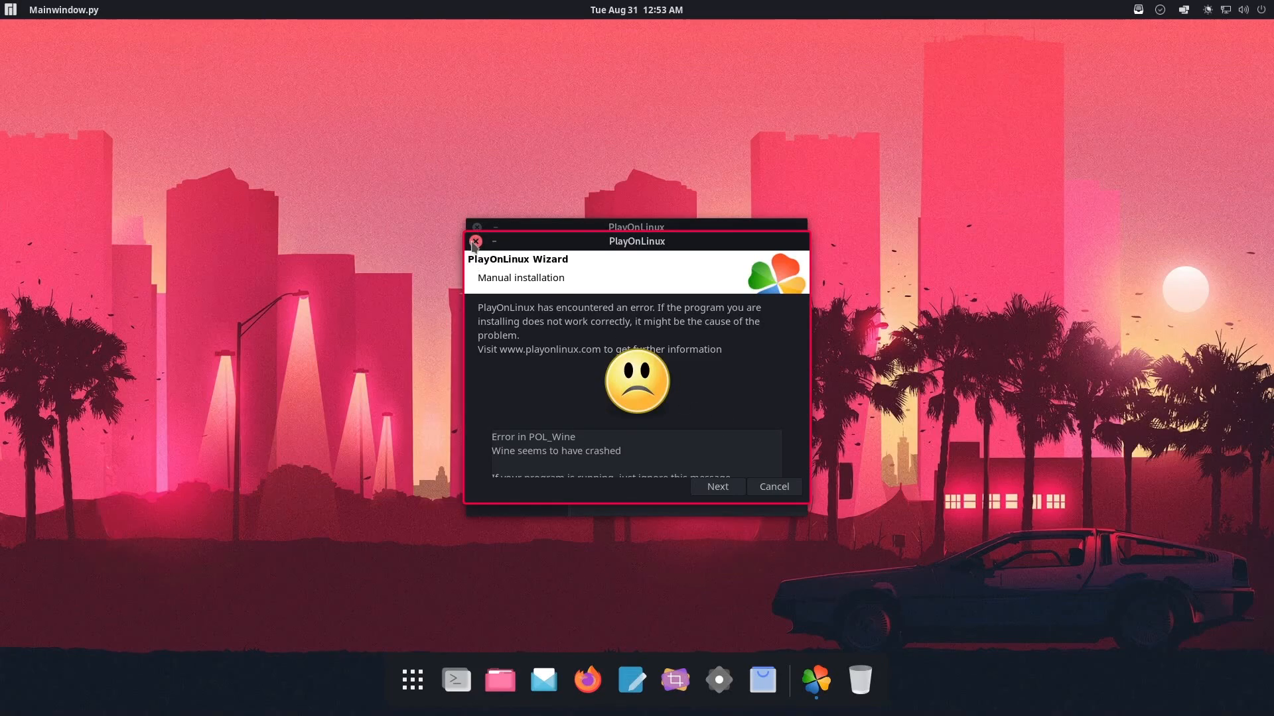
Step: Continue past the Wine crash page and choose not to create another shortcut
click(727, 491)
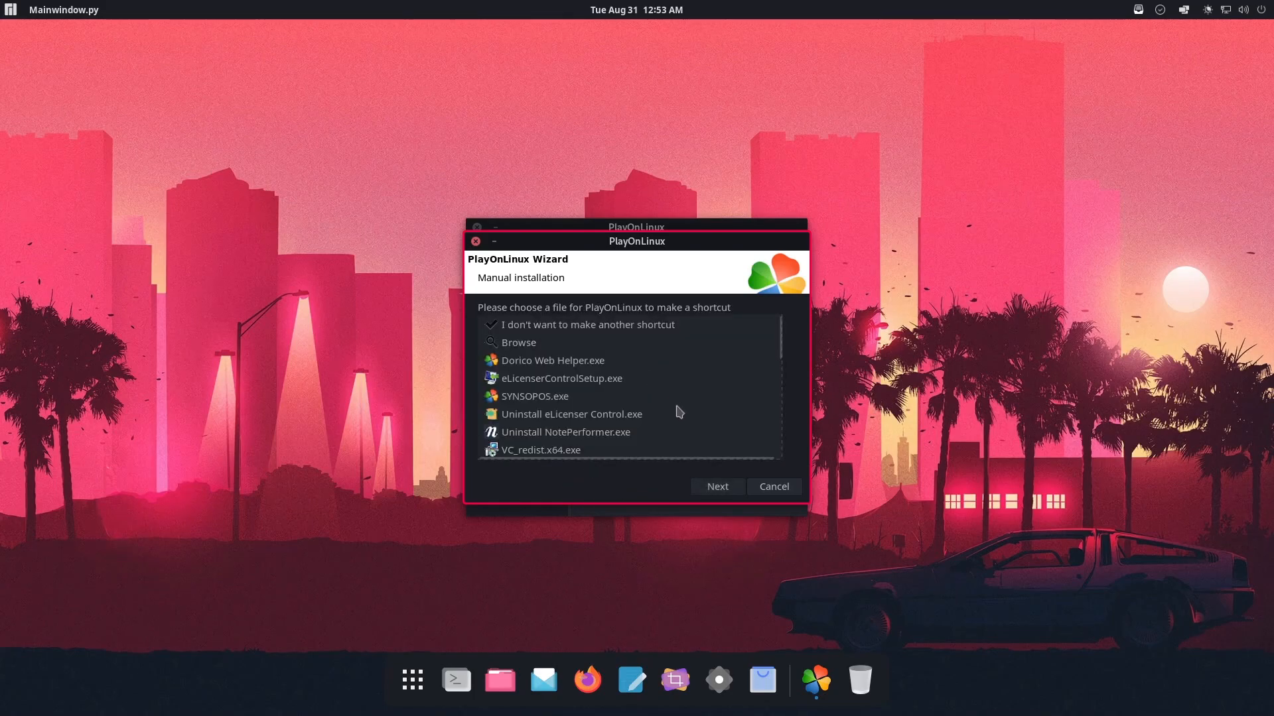
click(546, 324)
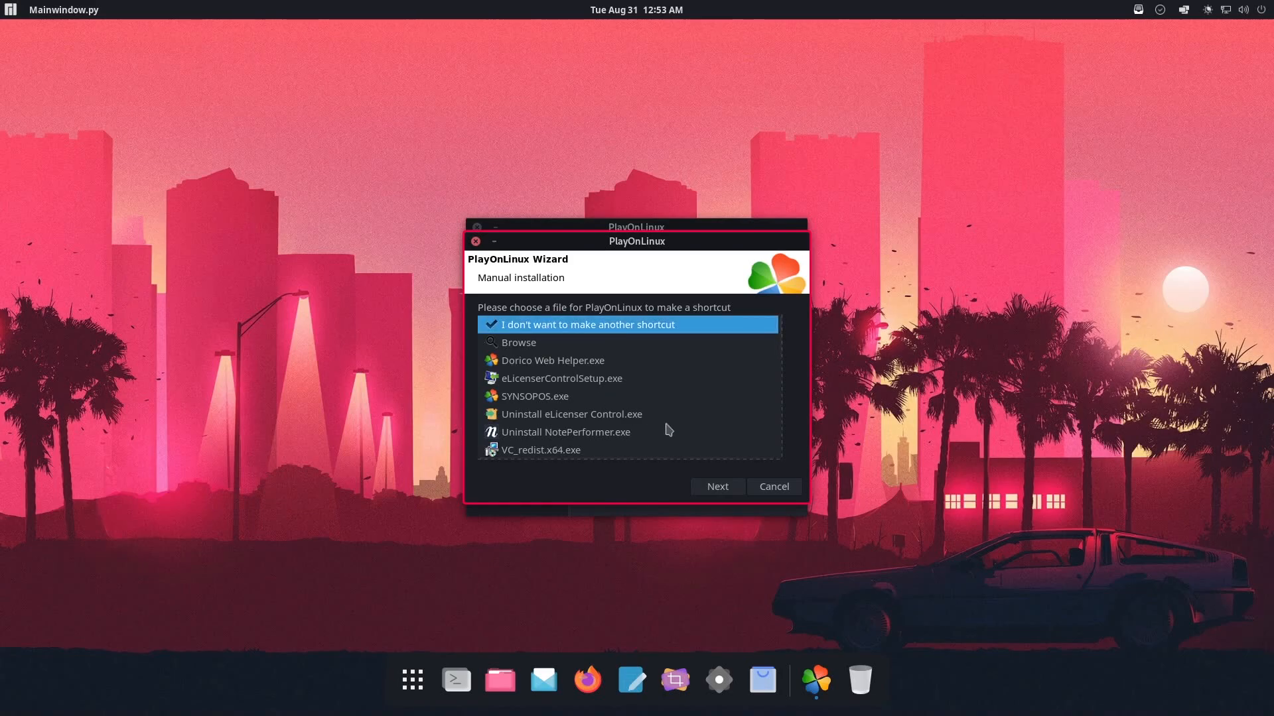
click(714, 491)
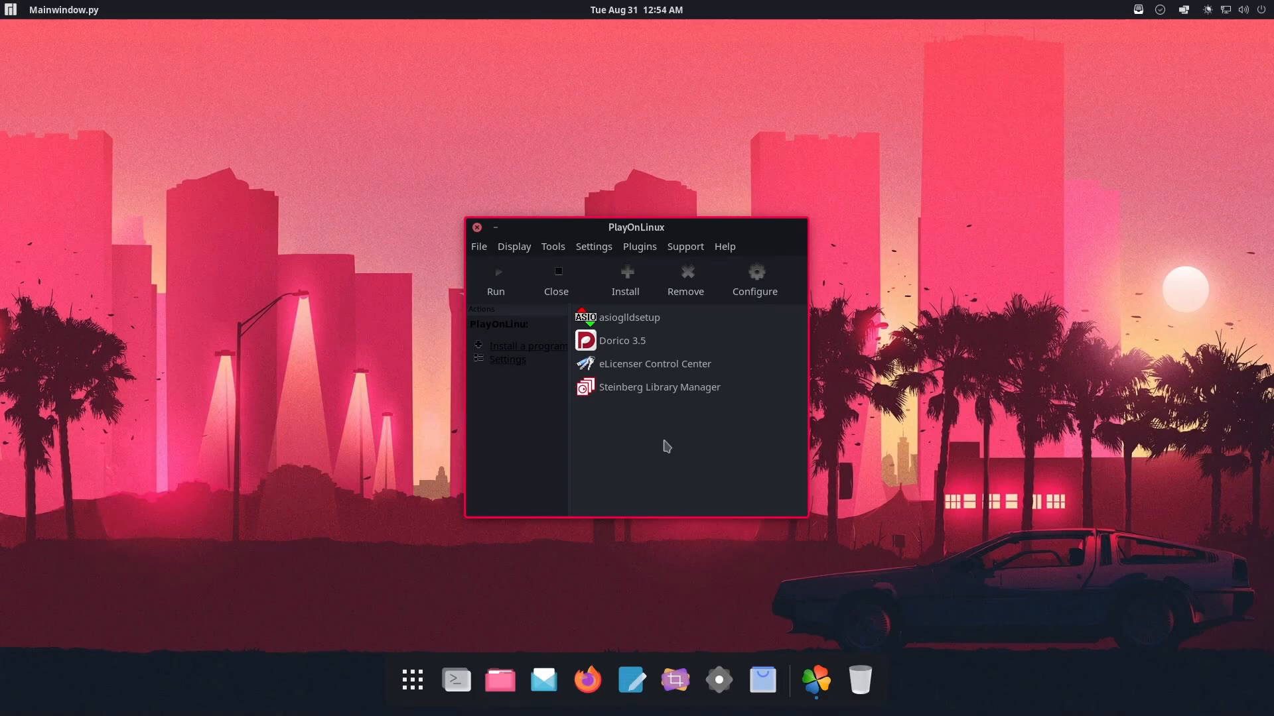
Step: Launch eLicenser Control Center and enter the Dorico Pro 3.5 Trial activation code
click(630, 373)
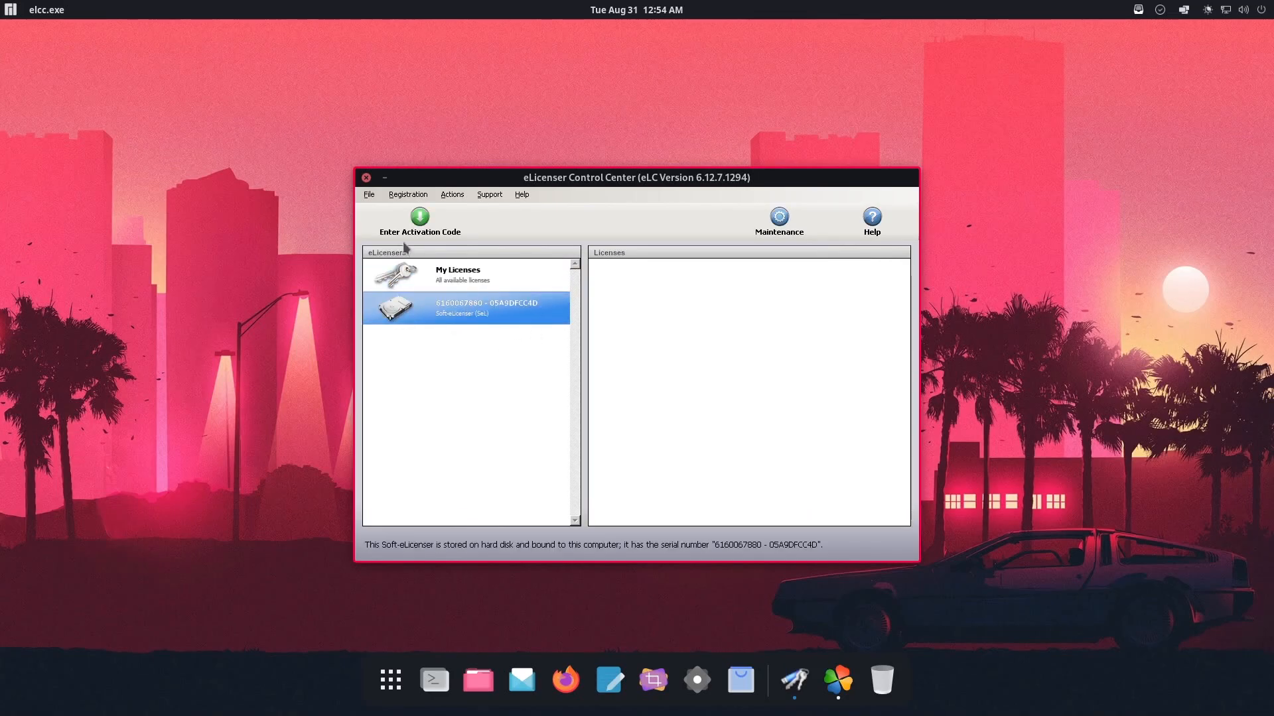
click(412, 230)
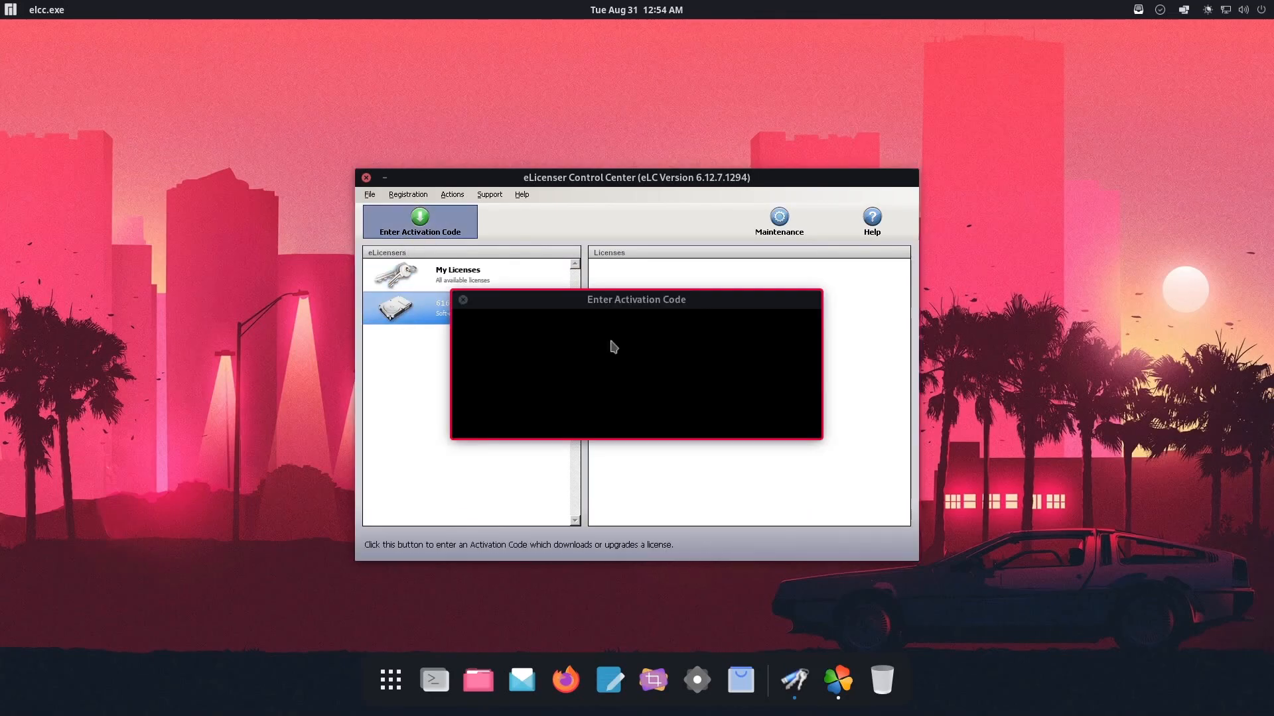
click(544, 364)
key(BackSpace)
key(BackSpace)
key(BackSpace)
key(BackSpace)
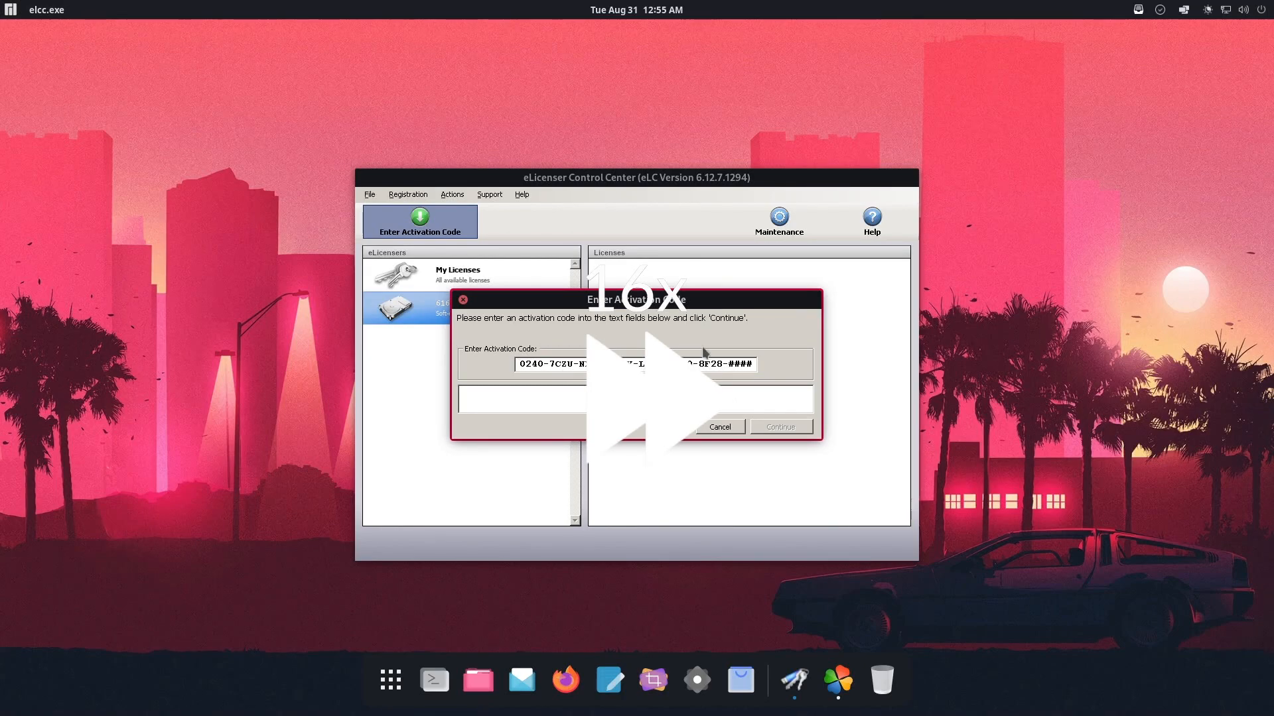
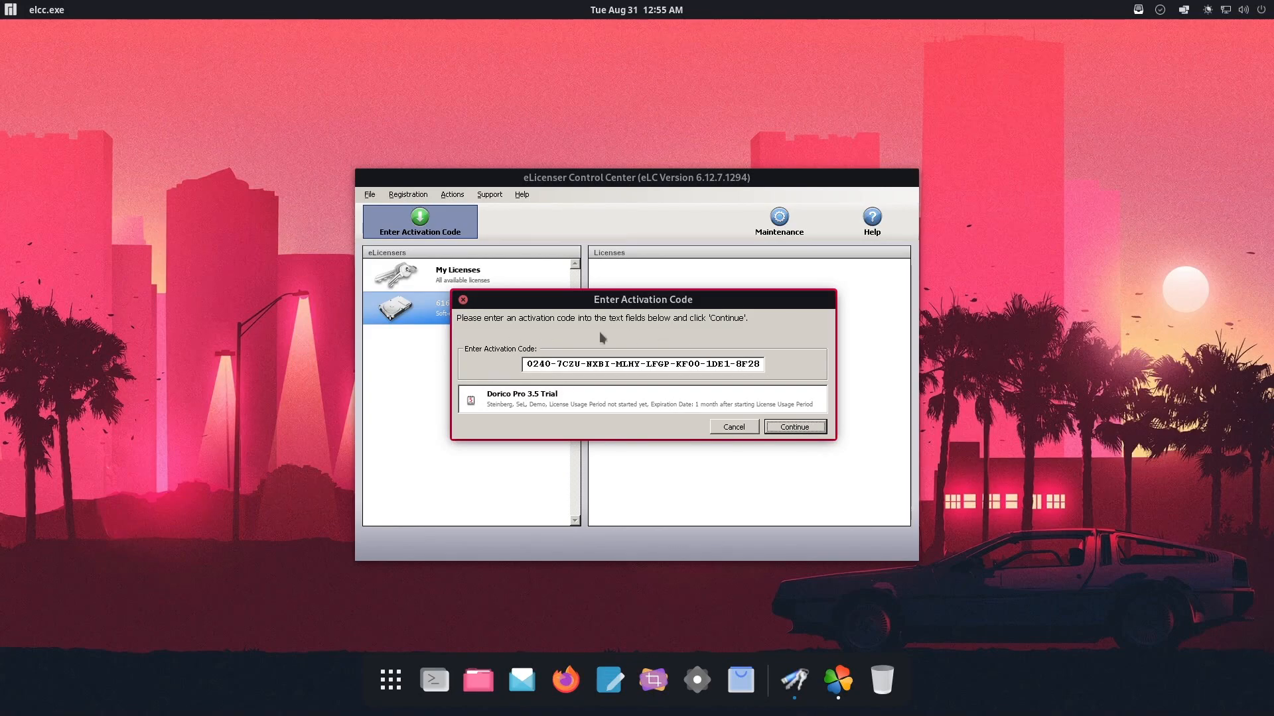
Step: Download the Dorico Pro 3.5 Trial license to the Soft-eLicenser and start its usage period
click(794, 428)
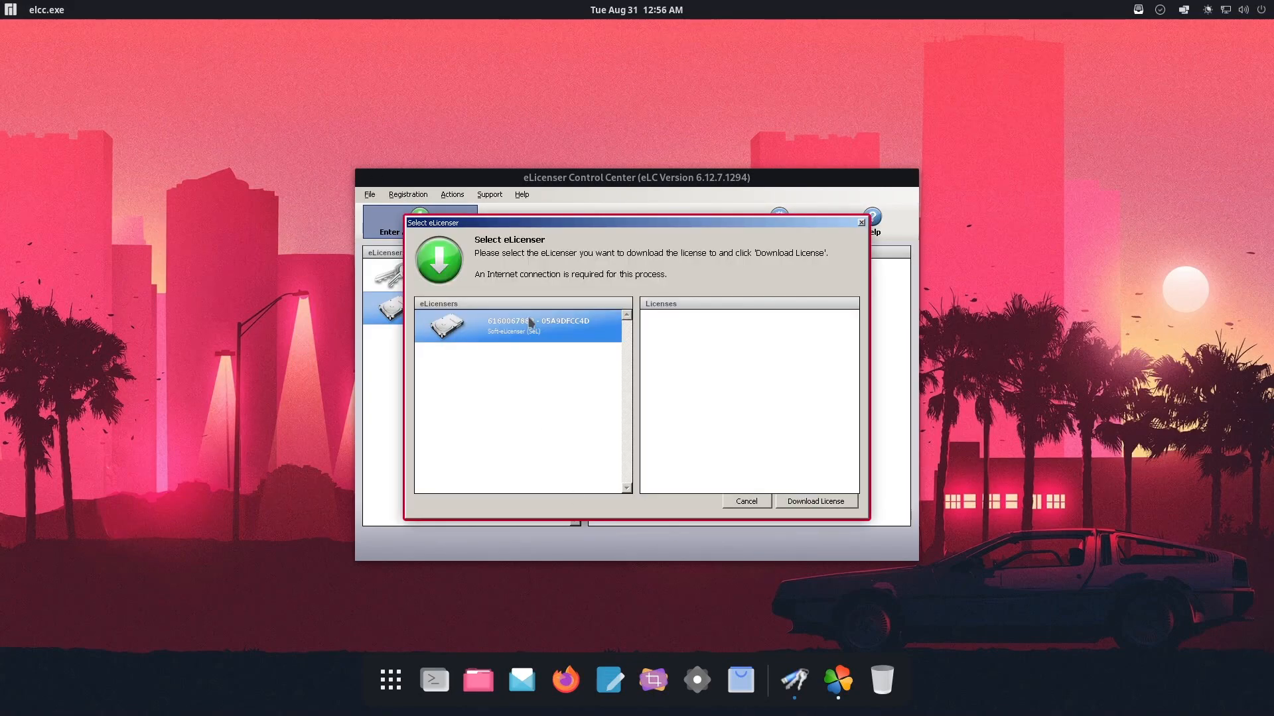
click(819, 504)
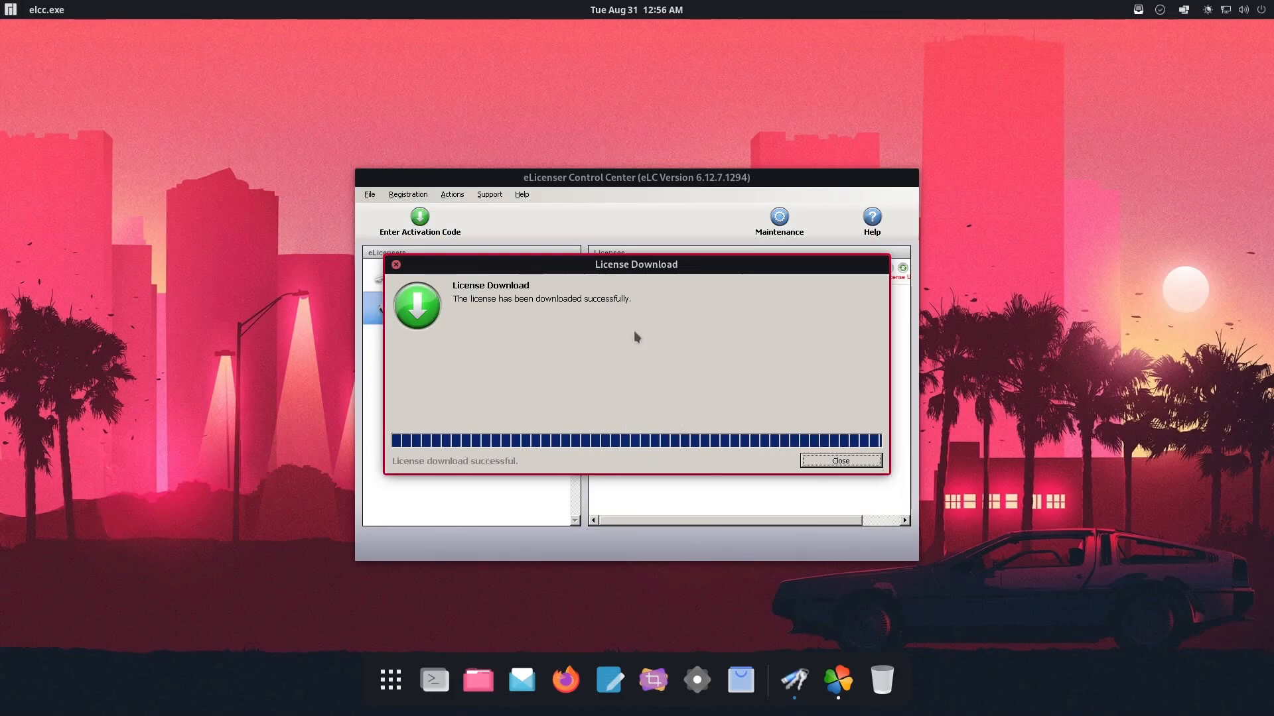
click(846, 463)
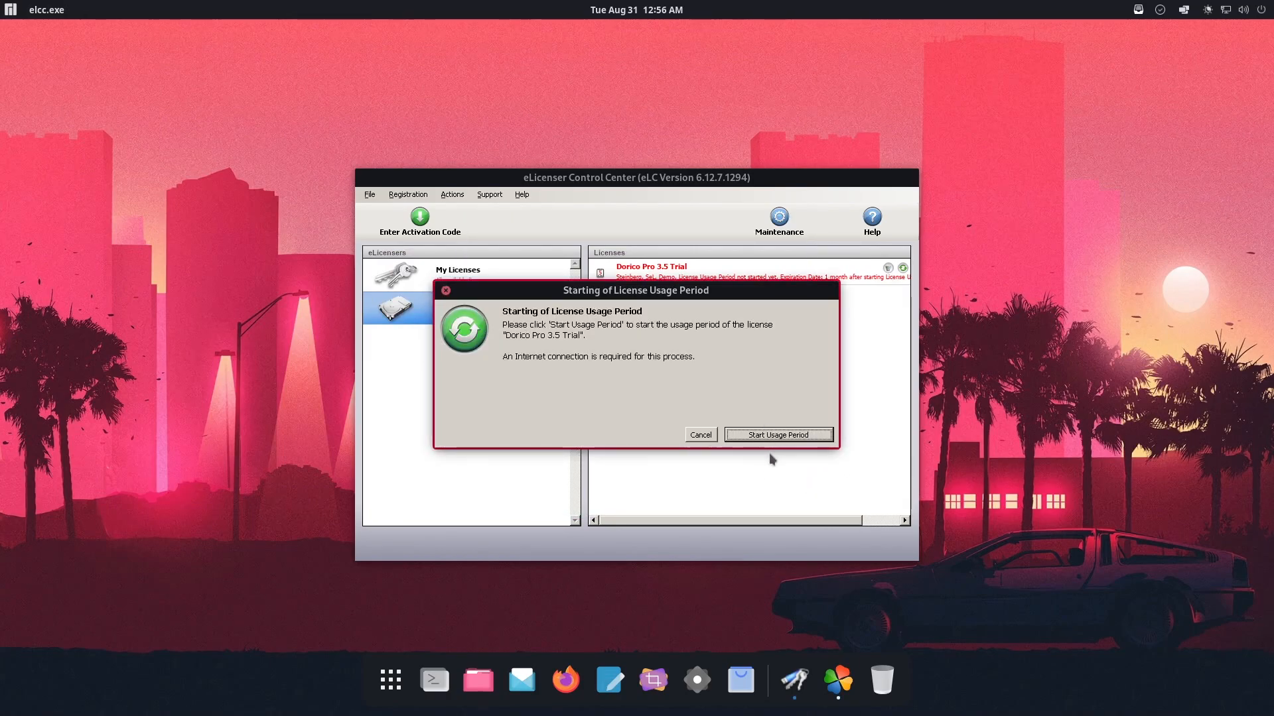
click(773, 434)
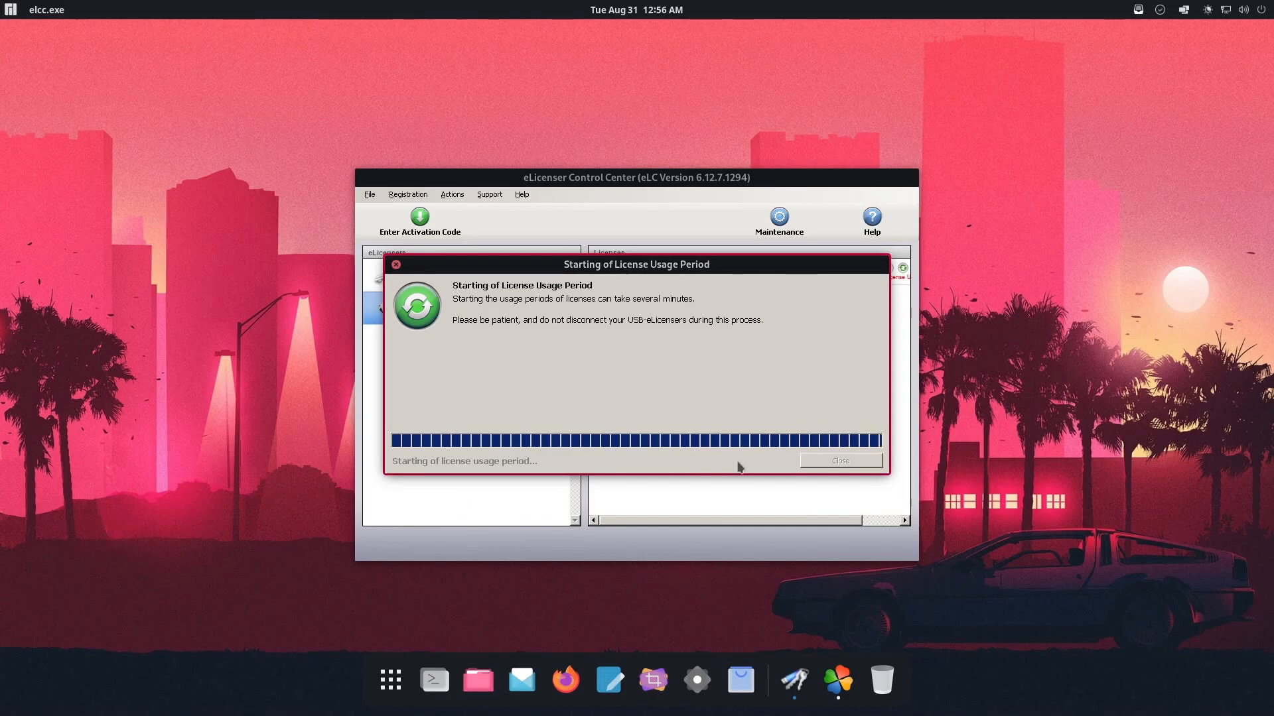
click(841, 461)
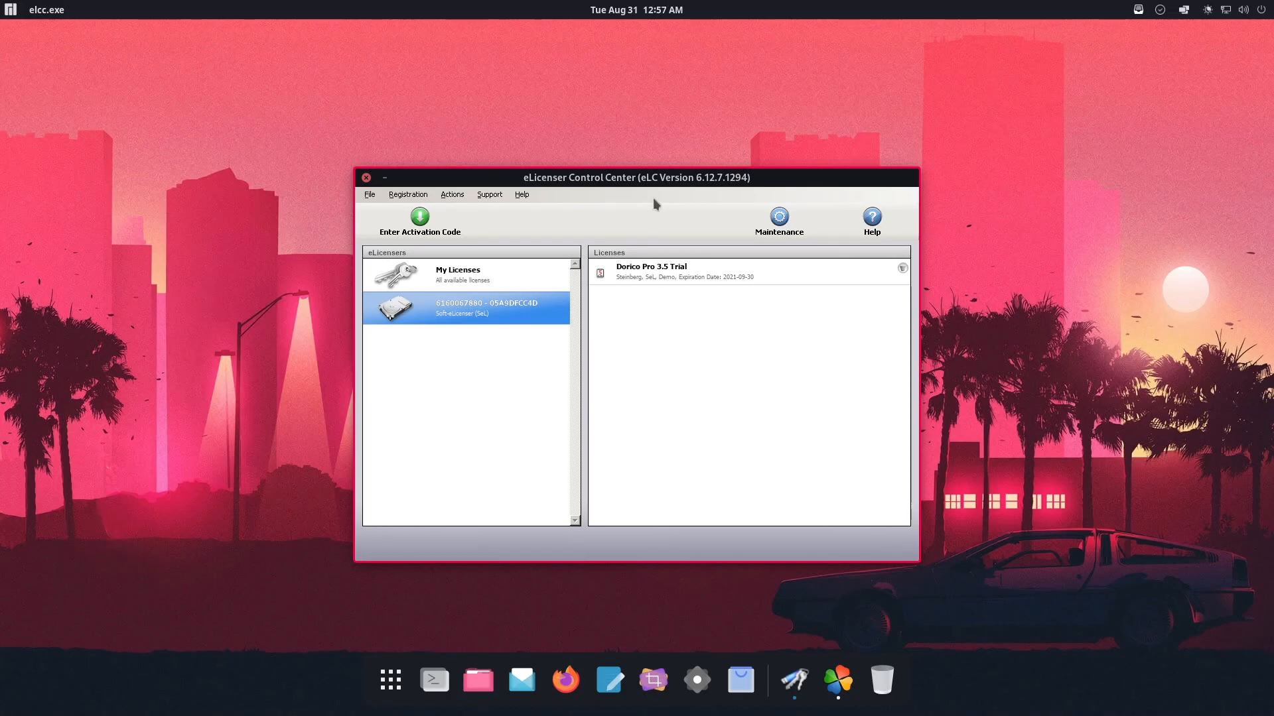
Step: Place eLicenser Control Center at upper left and PlayOnLinux at lower right
drag(647, 183, 642, 140)
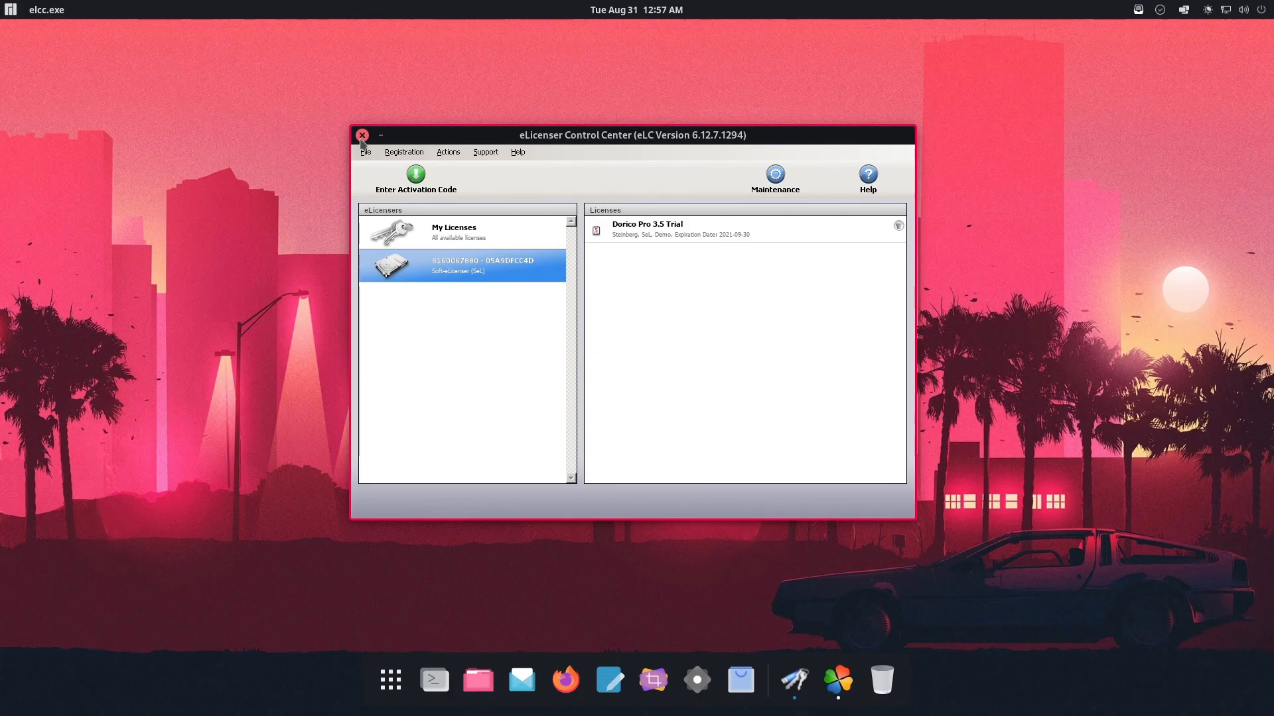
click(838, 680)
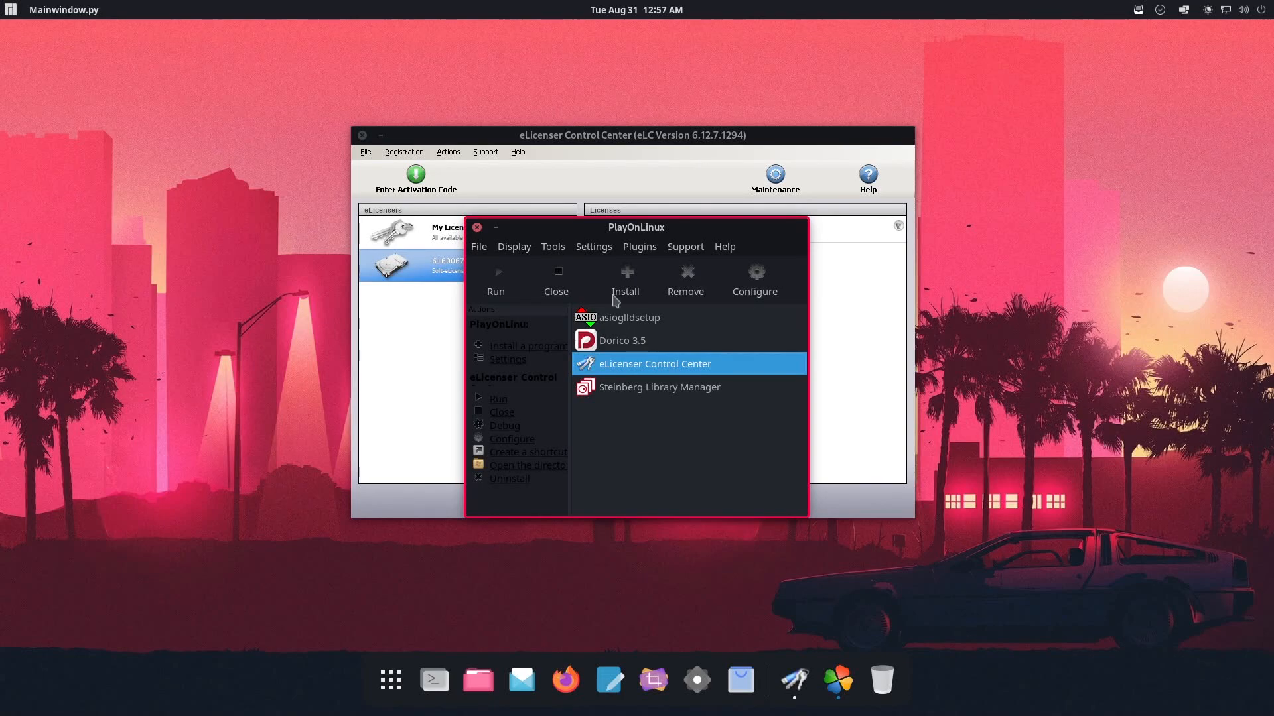
drag(547, 136, 348, 99)
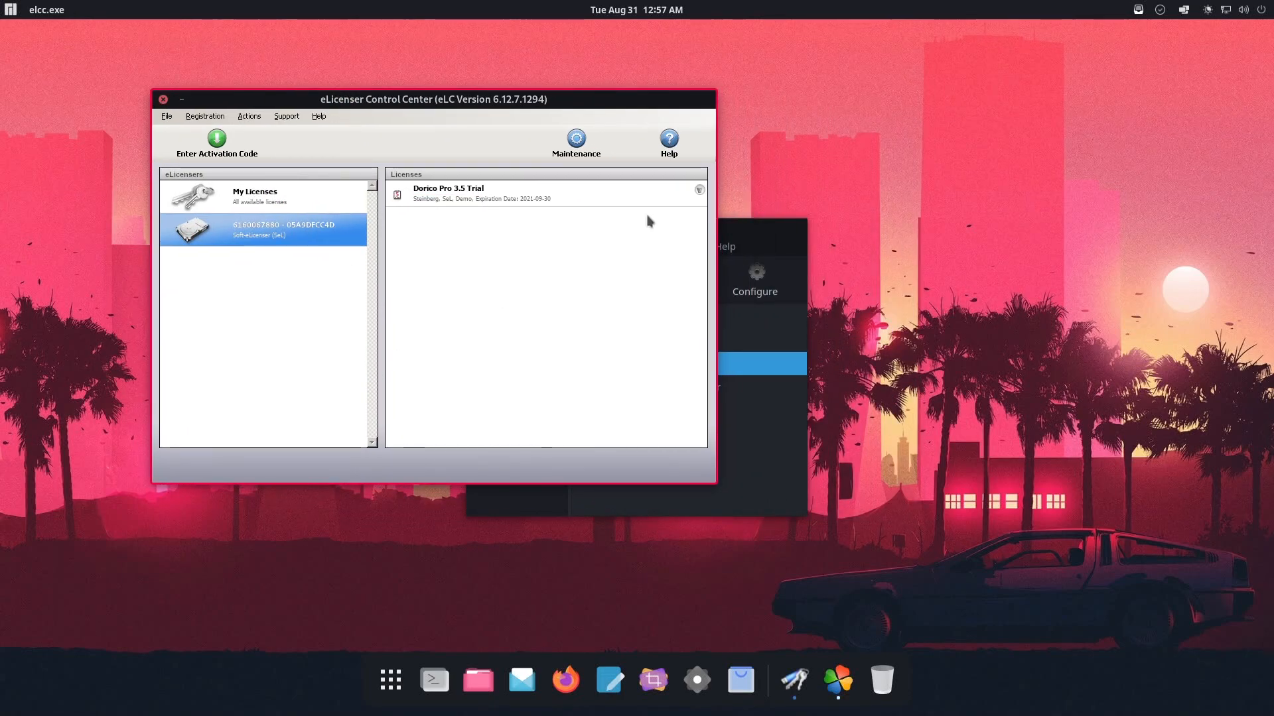
drag(737, 227, 869, 299)
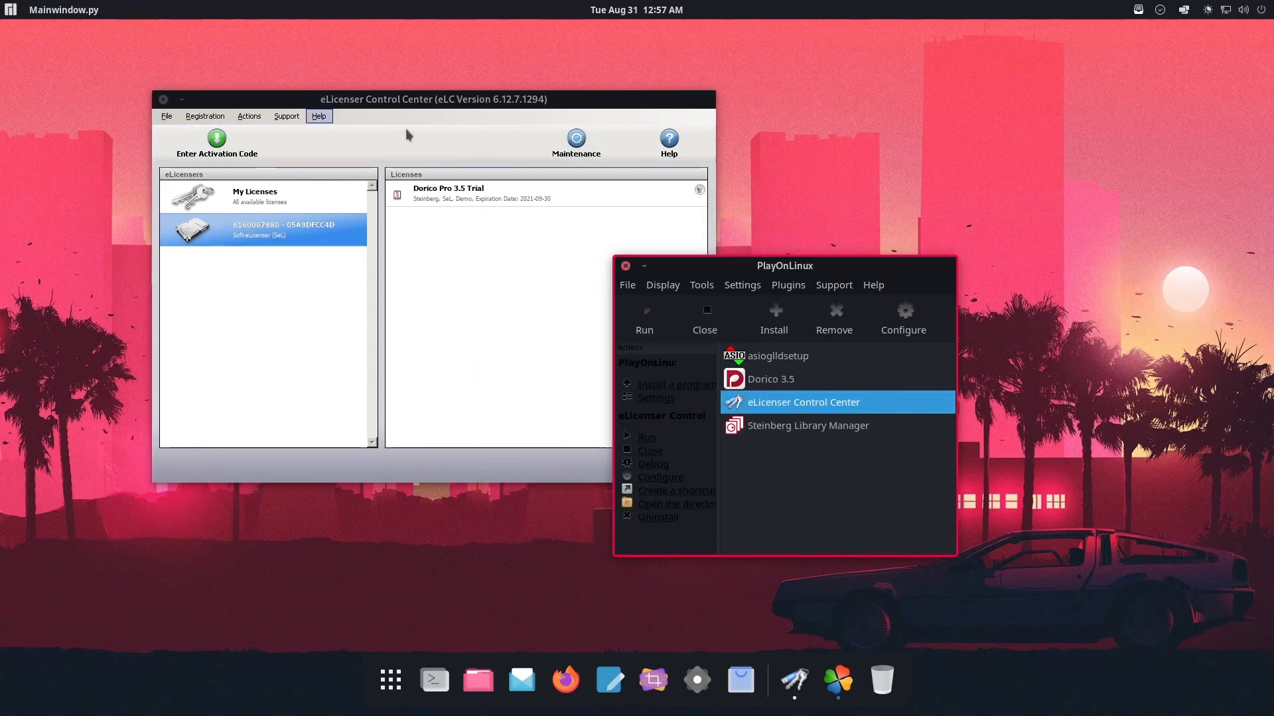
click(393, 101)
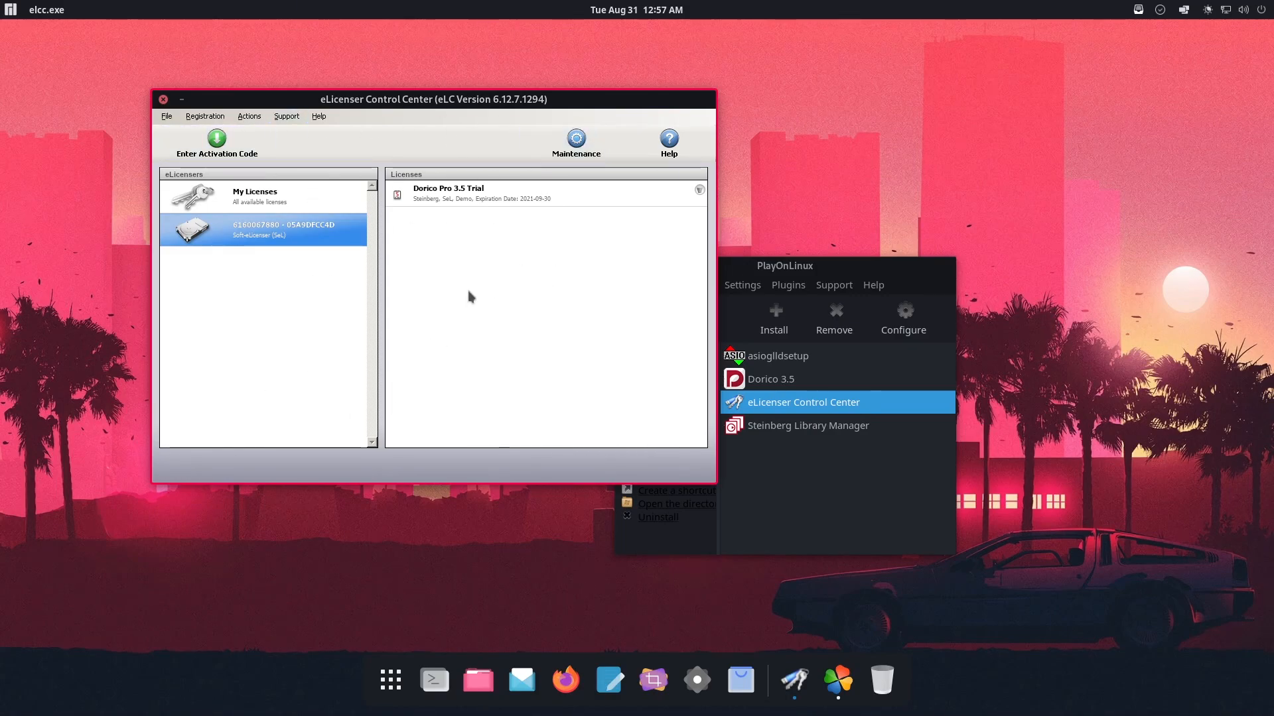
Step: Launch Dorico 3.5 in trial mode and minimize the eLicenser and PlayOnLinux windows
click(779, 383)
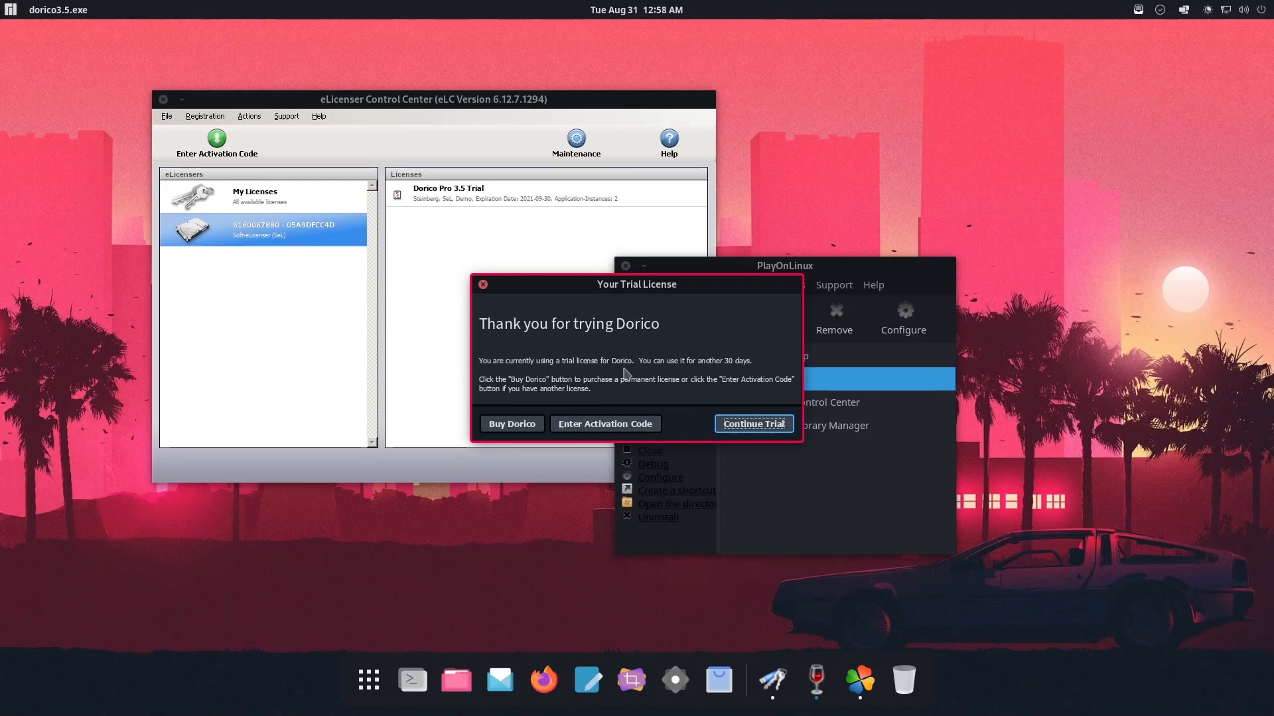
click(753, 424)
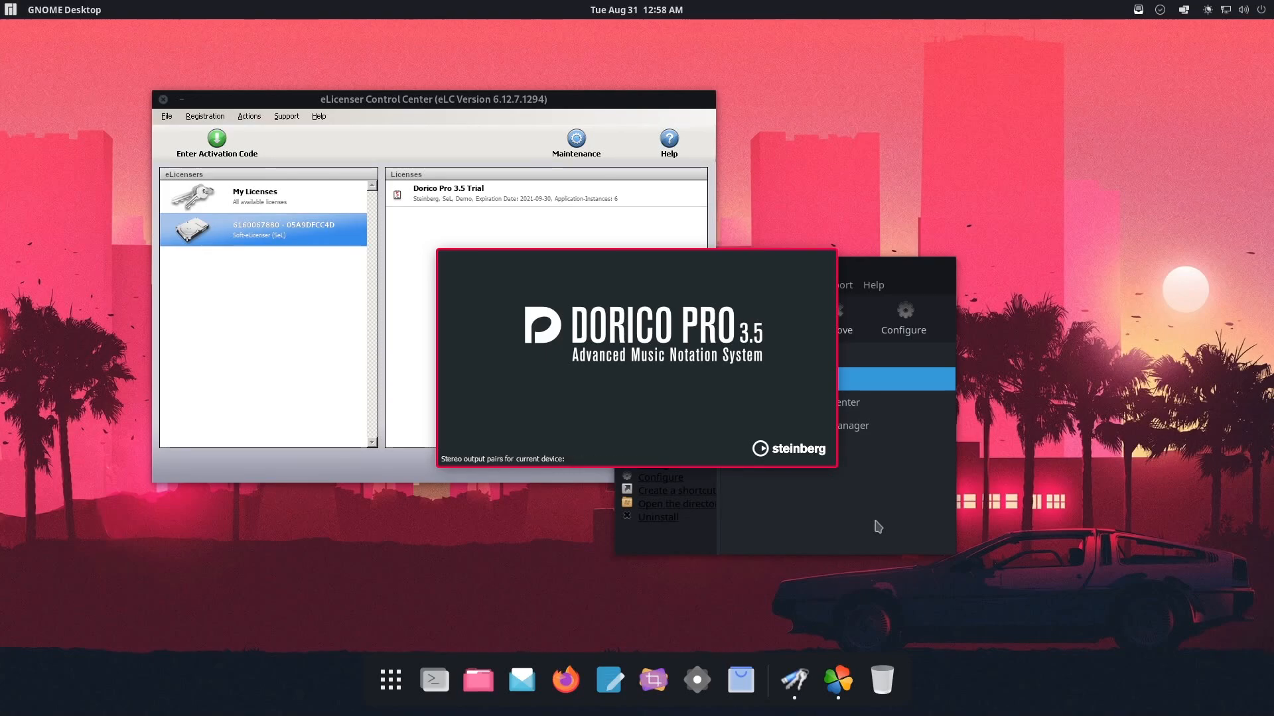
click(182, 103)
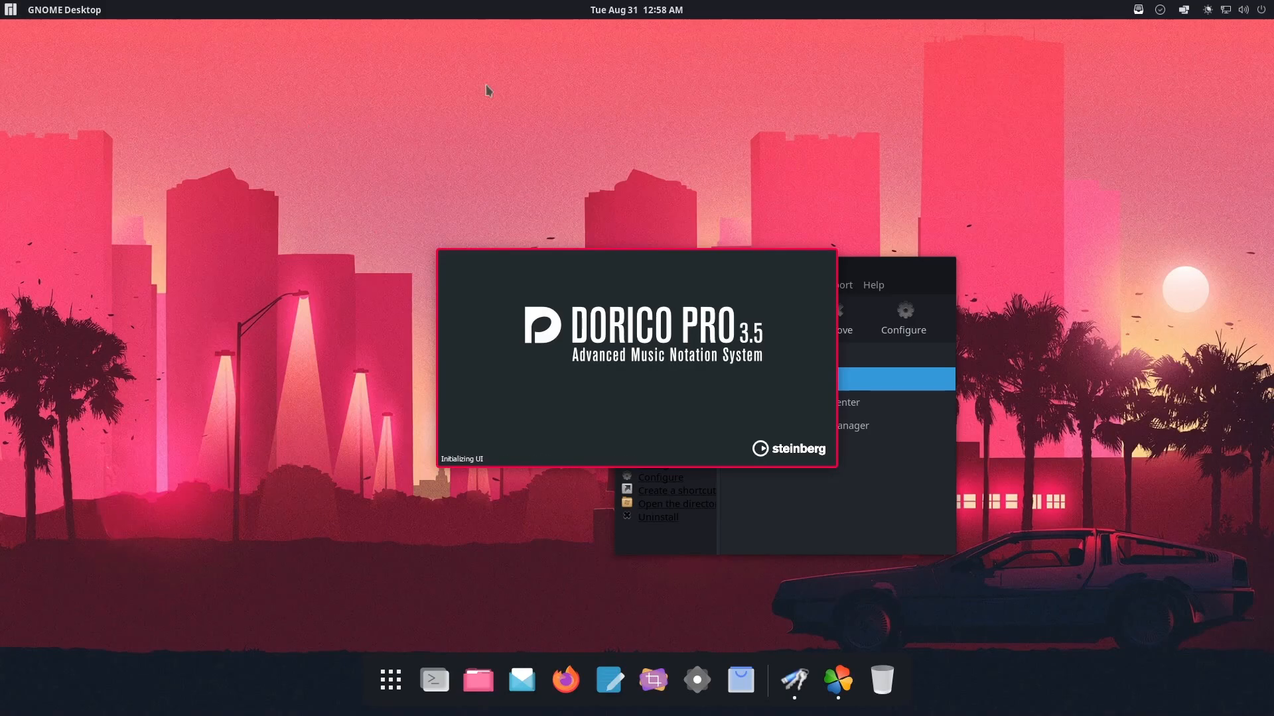
click(643, 266)
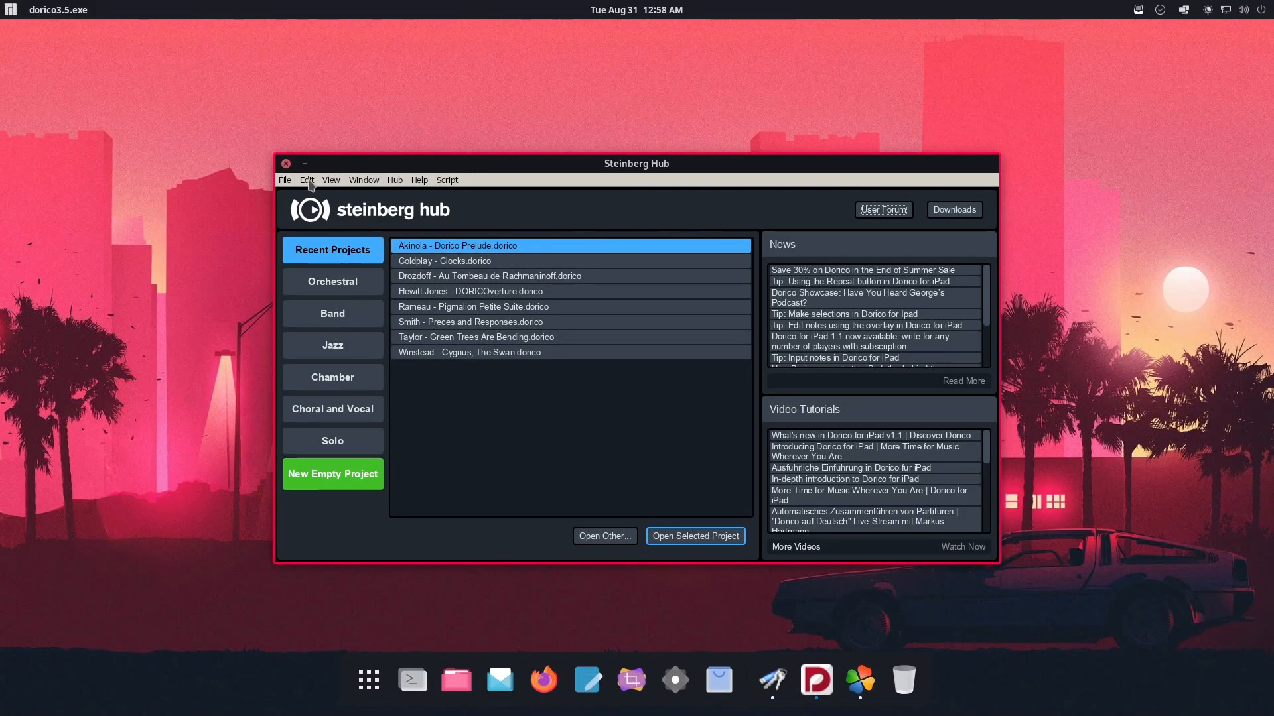
Step: In Device Setup, use Generic Low Latency ASIO Driver at 44100 with exclusive control disabled
click(307, 181)
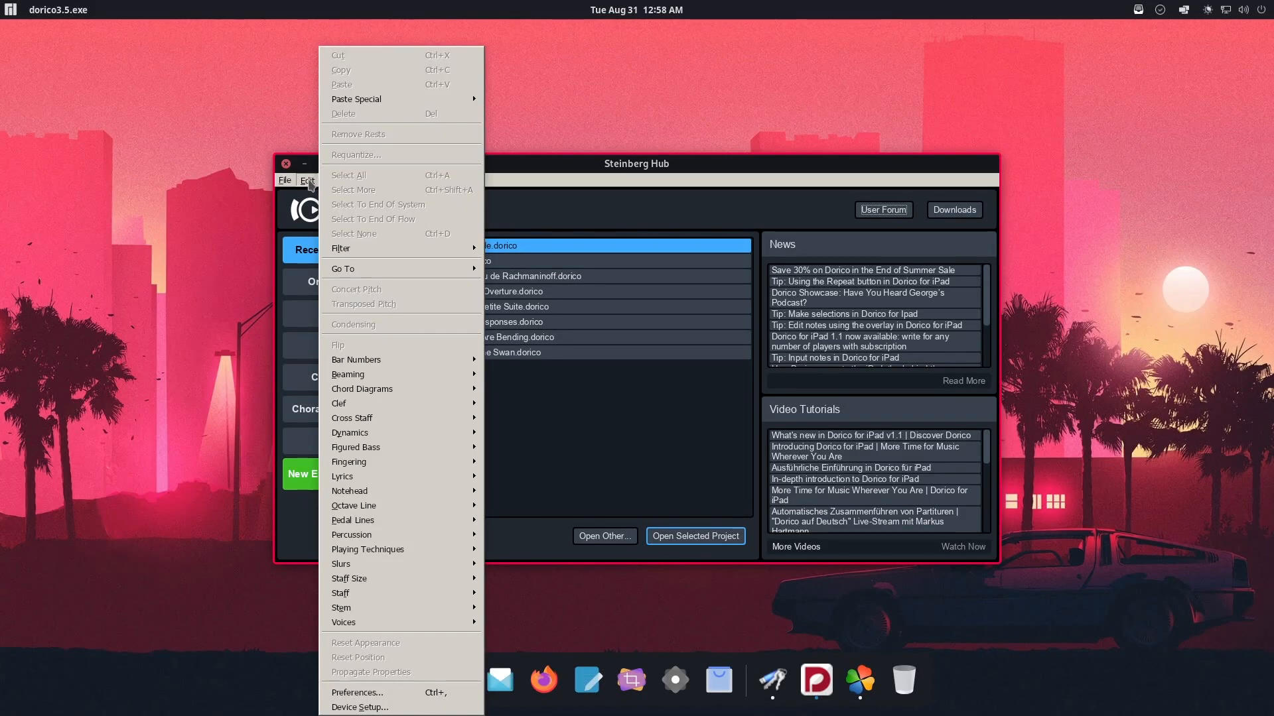
click(355, 707)
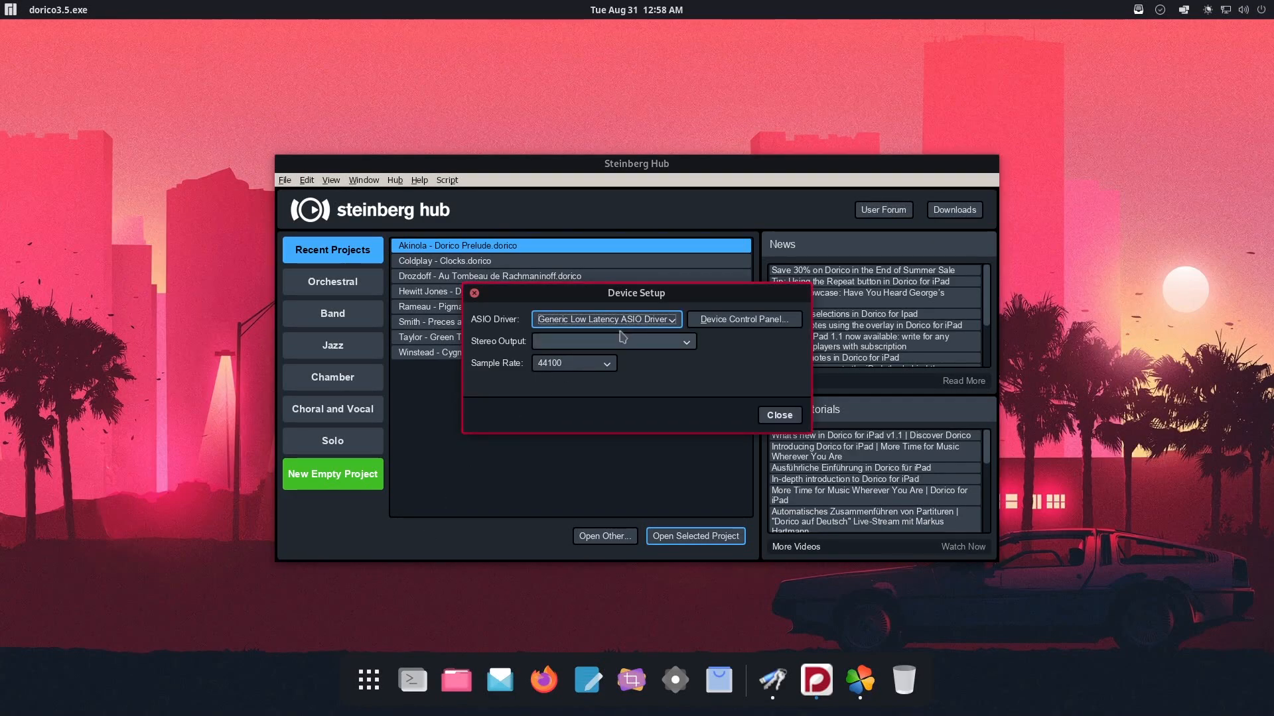
click(622, 320)
click(750, 319)
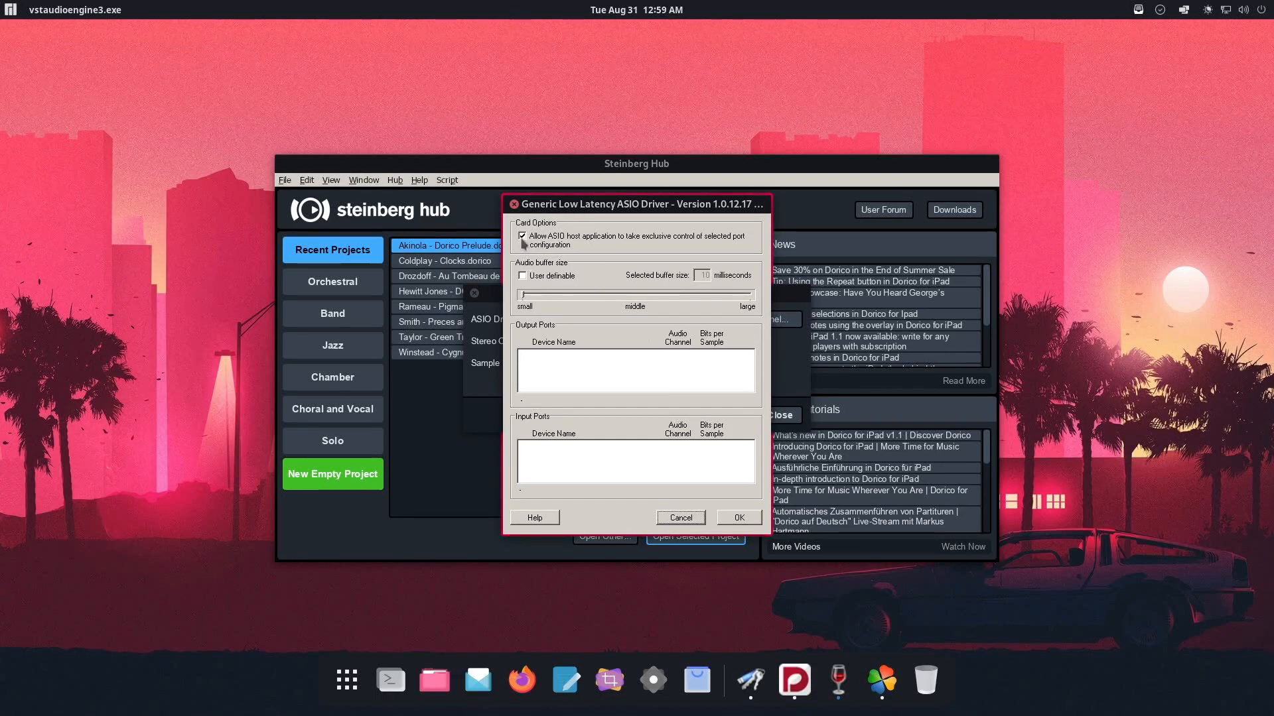
click(523, 239)
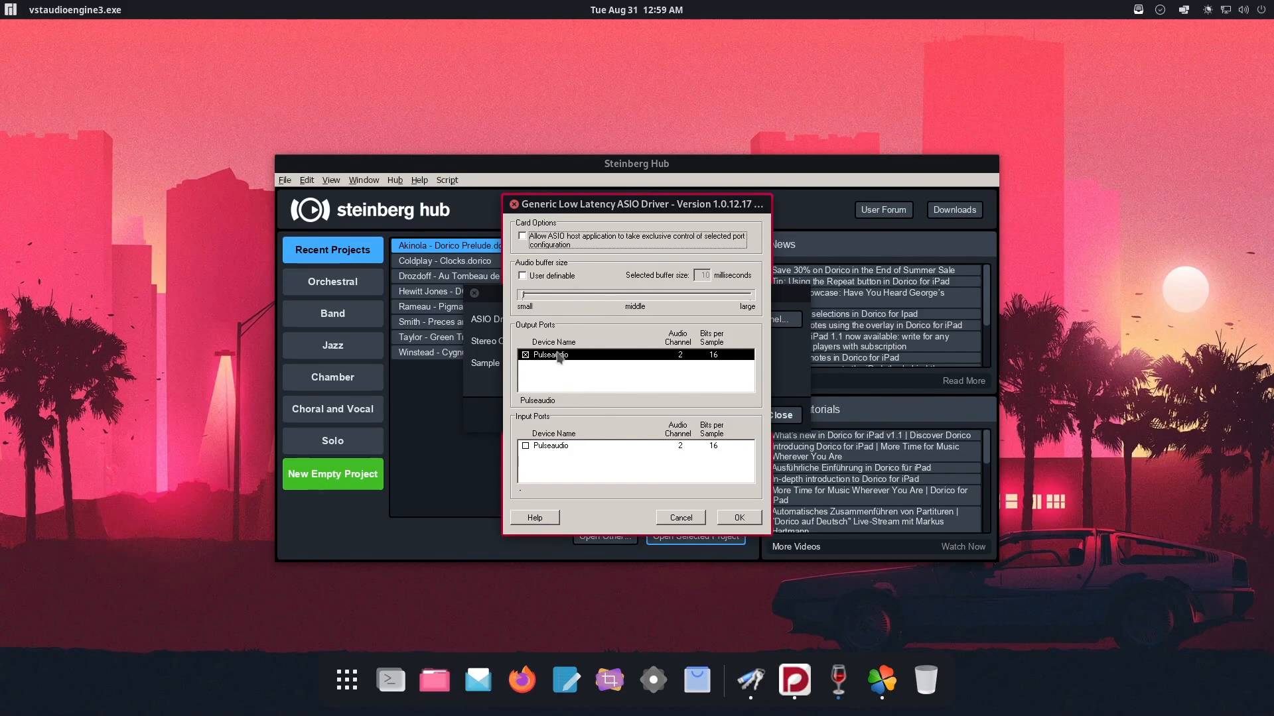
click(749, 520)
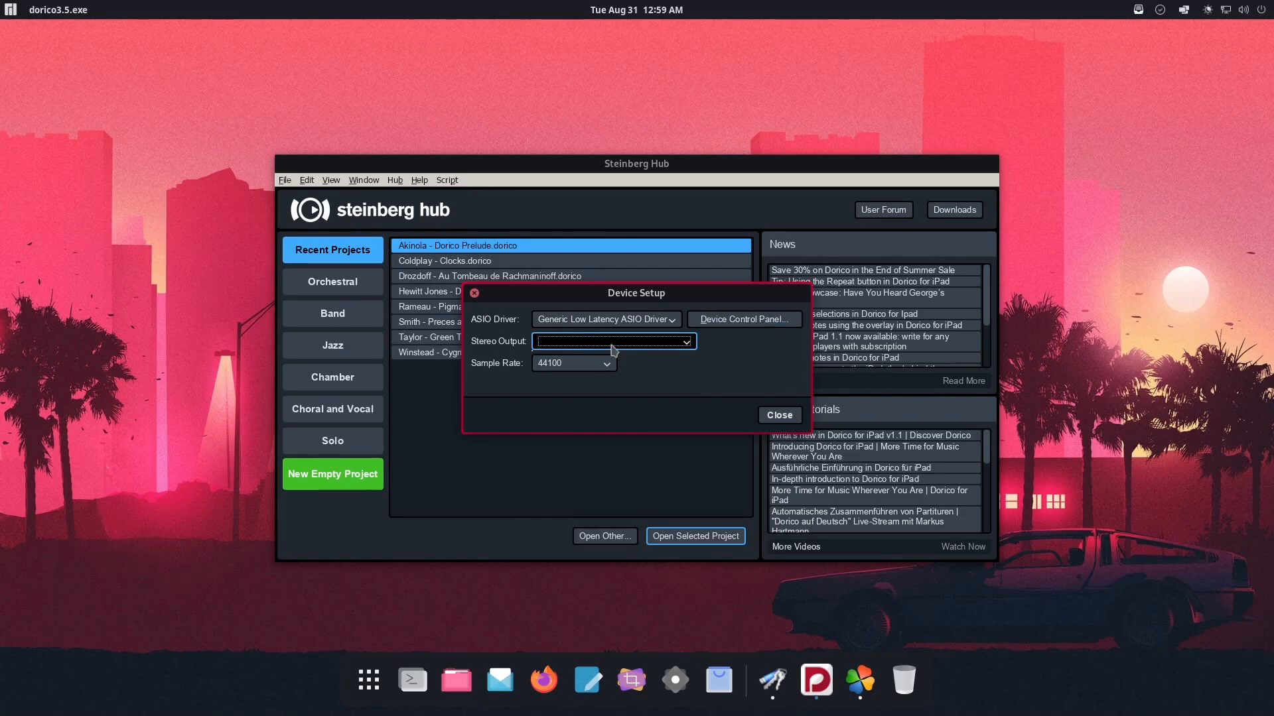
click(624, 320)
click(611, 338)
click(614, 365)
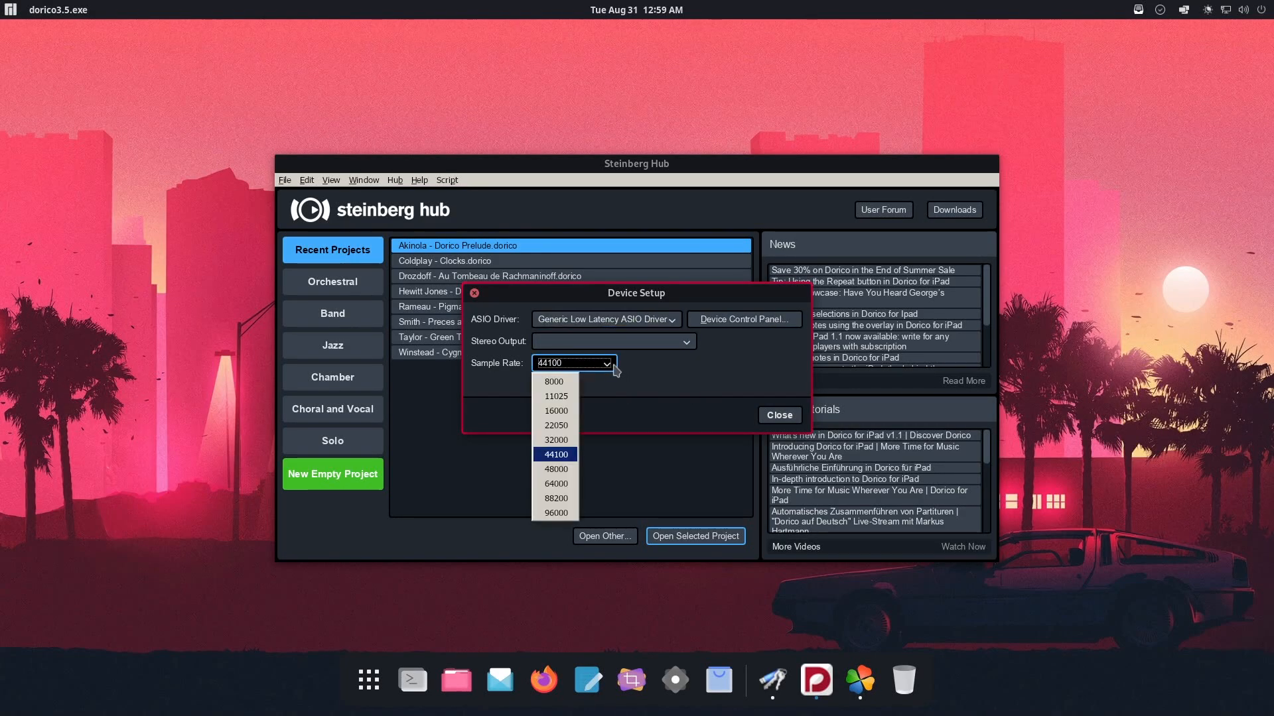
click(616, 370)
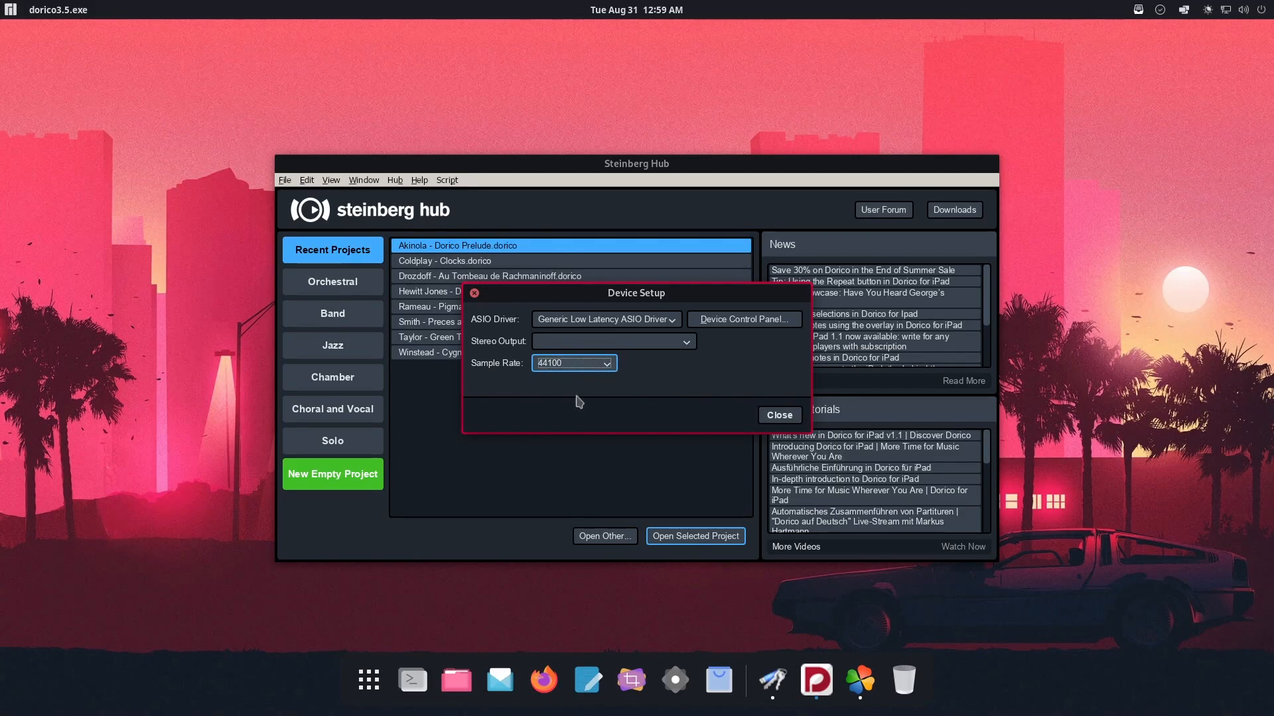
click(780, 416)
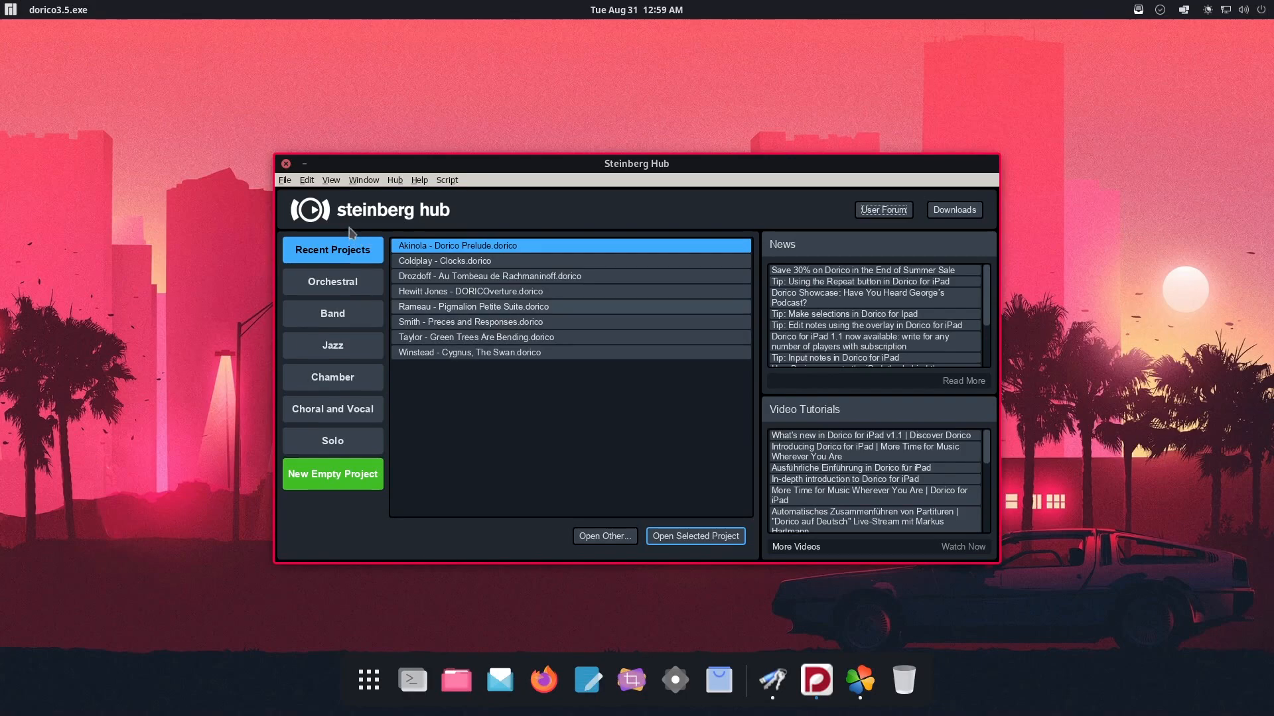
Step: Reselect Generic Low Latency ASIO Driver, turn off exclusive port control again, and close Device Setup
click(306, 181)
click(411, 657)
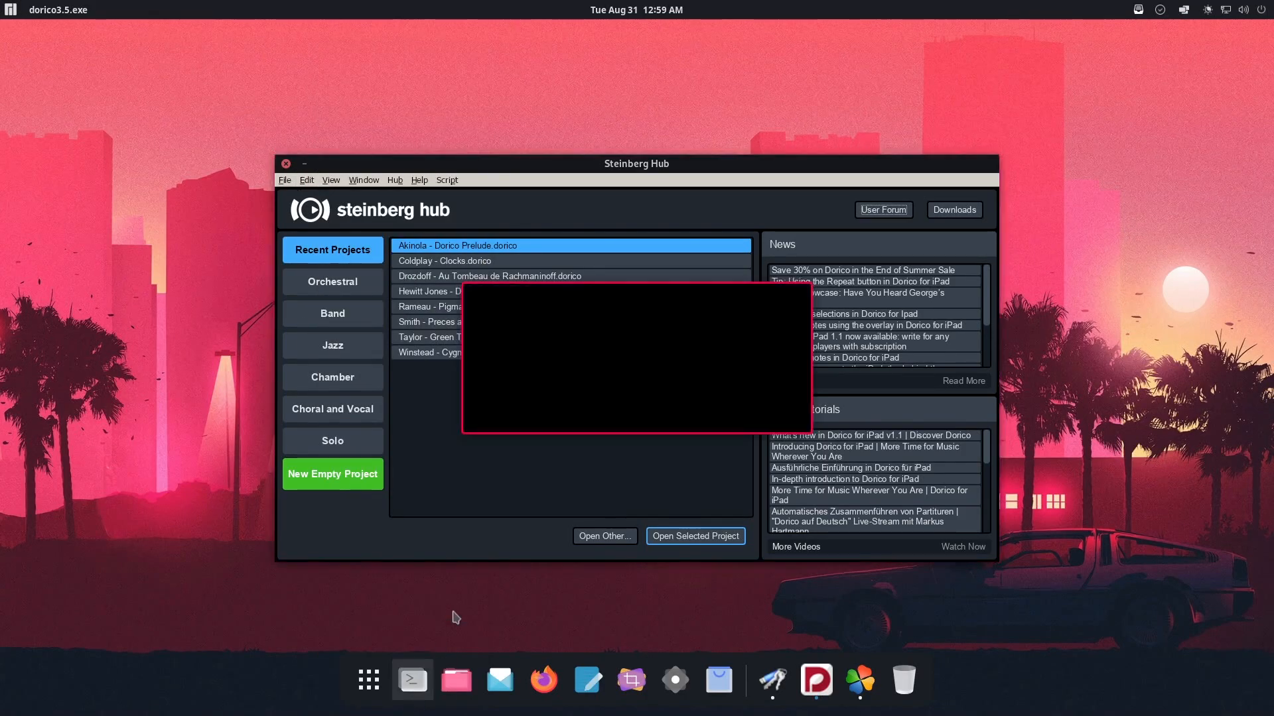
click(582, 323)
click(589, 339)
click(661, 346)
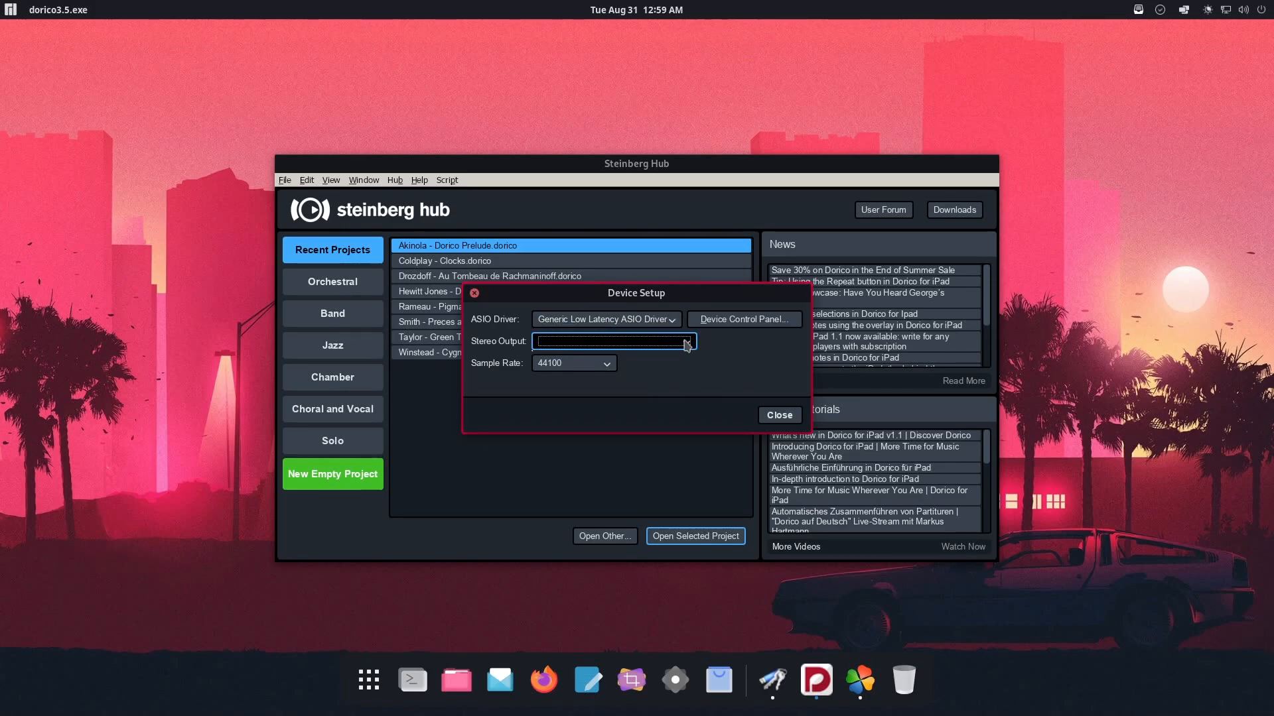
click(684, 341)
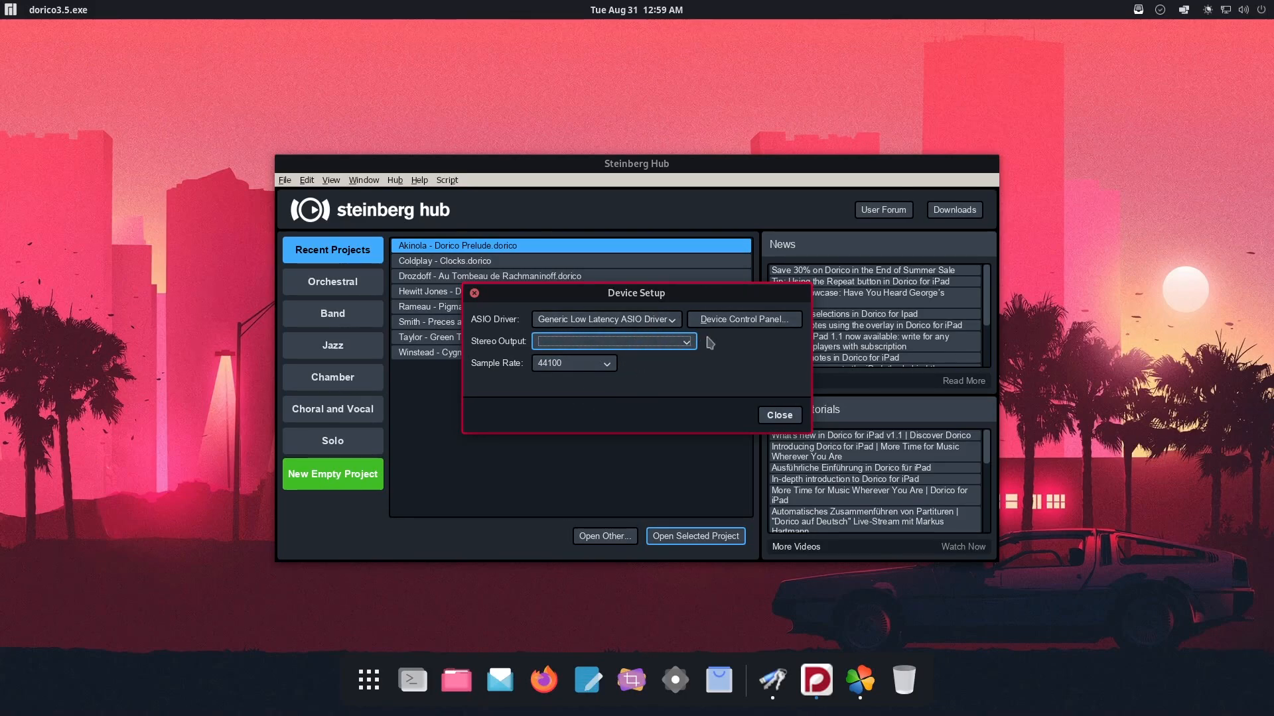
click(744, 320)
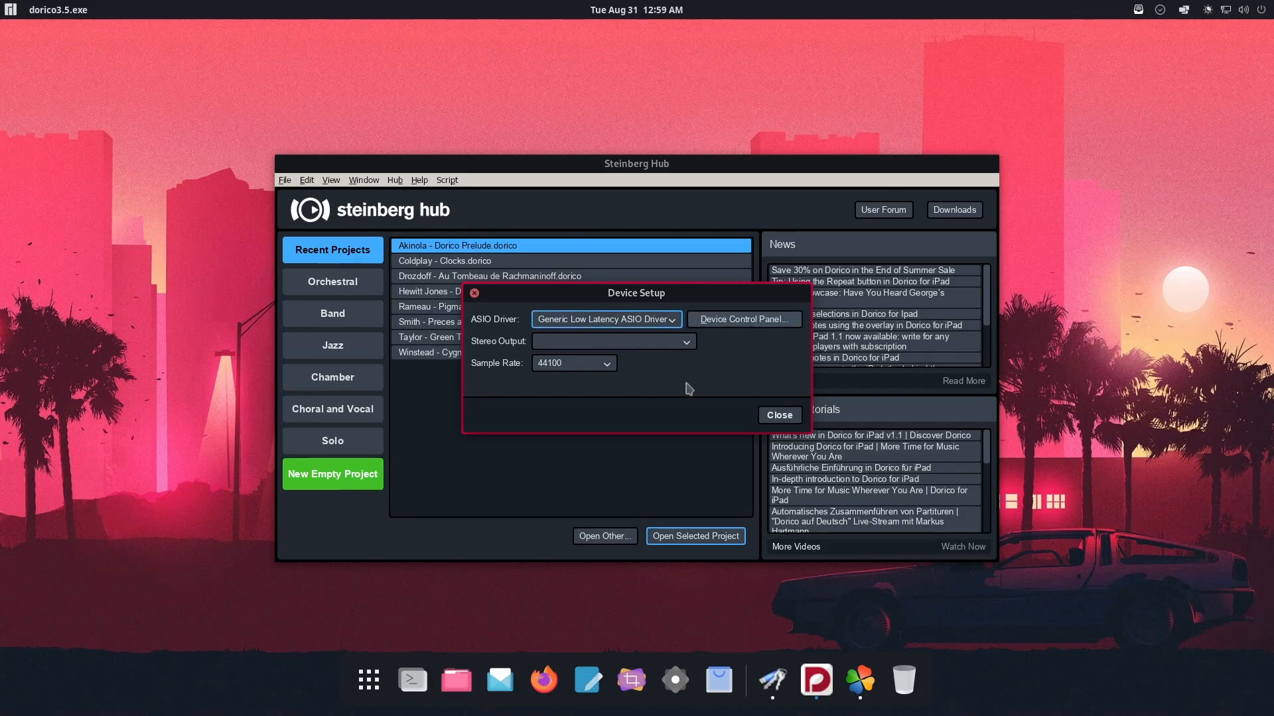
click(522, 236)
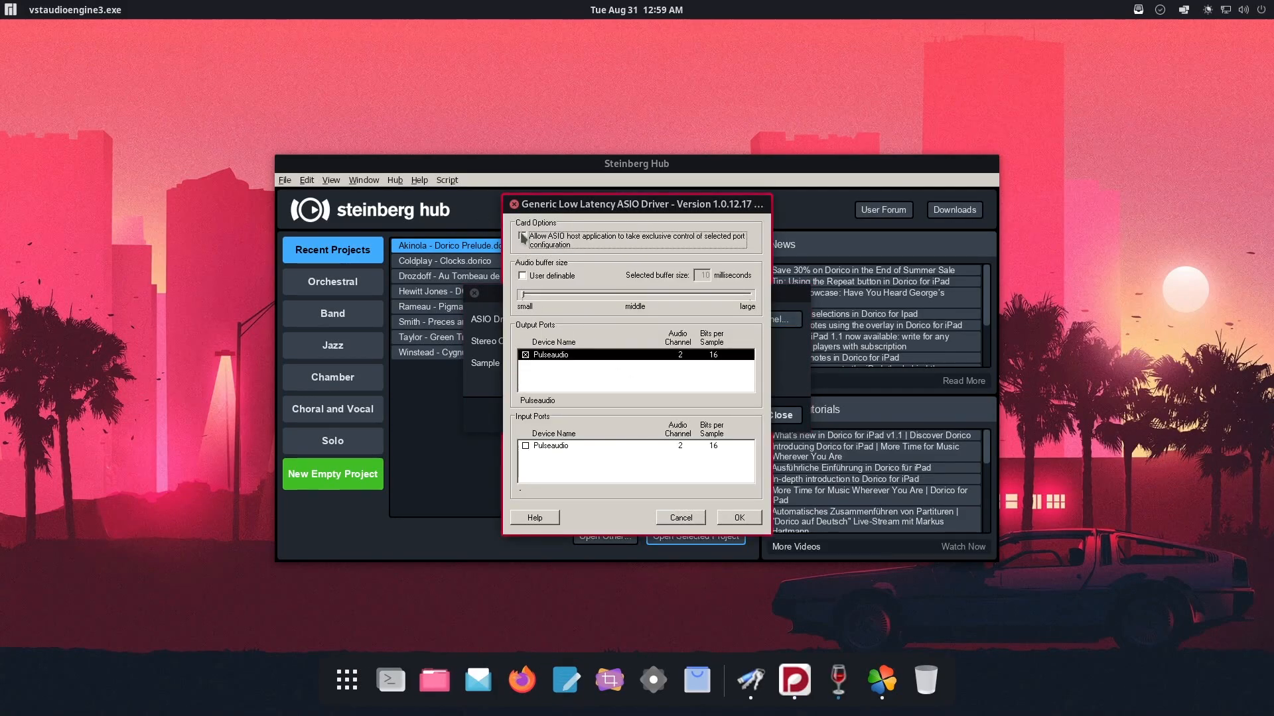
click(729, 520)
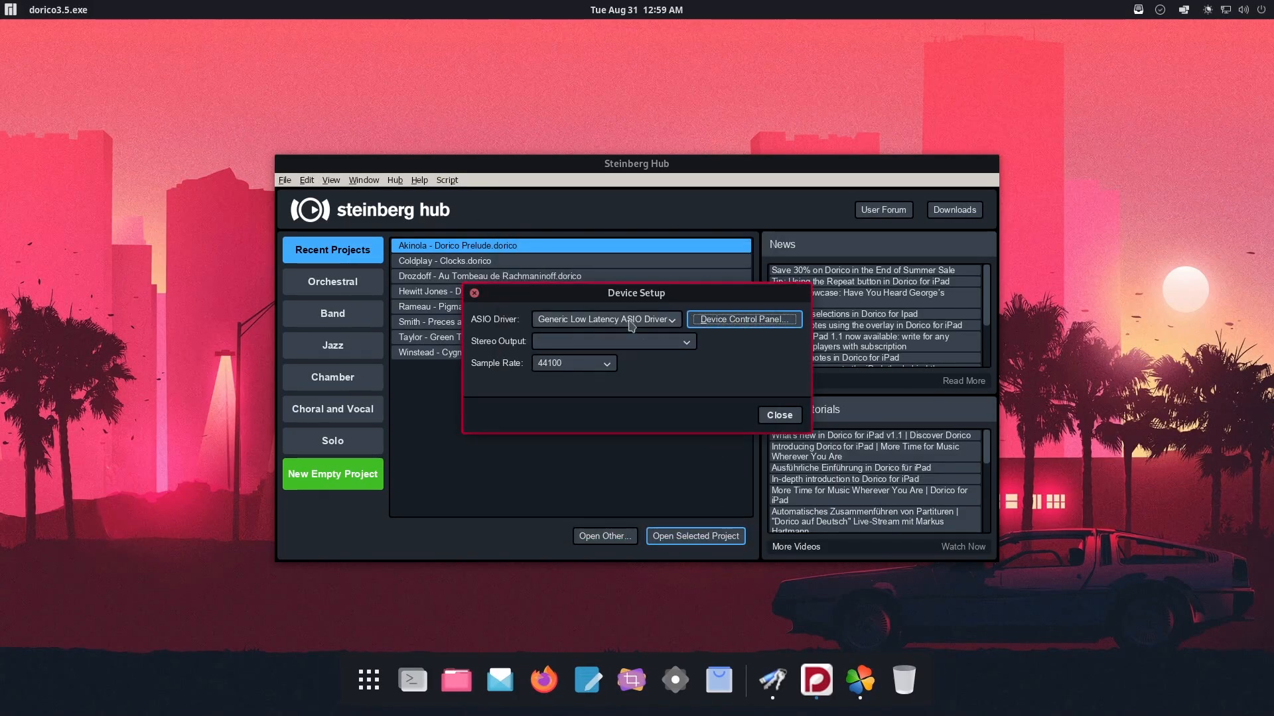
click(774, 418)
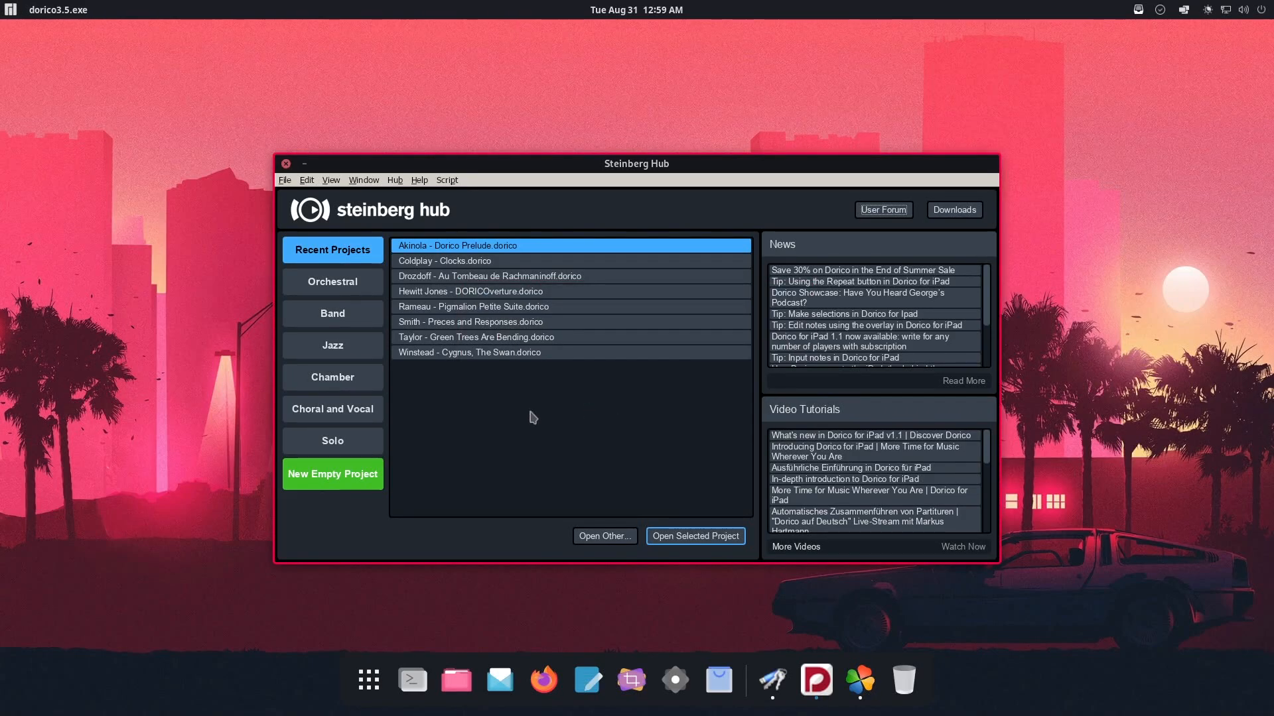
Step: Close Dorico and dismiss its crash report and the PlayOnLinux error notice
click(286, 163)
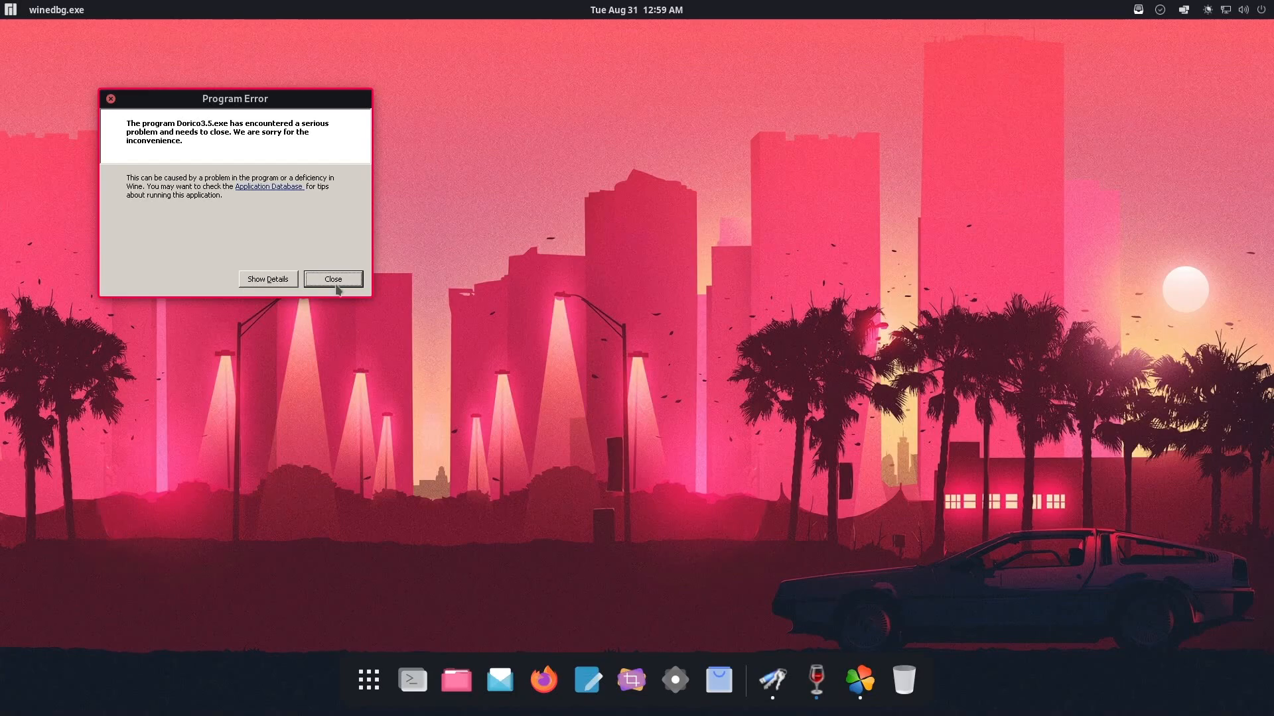
click(335, 281)
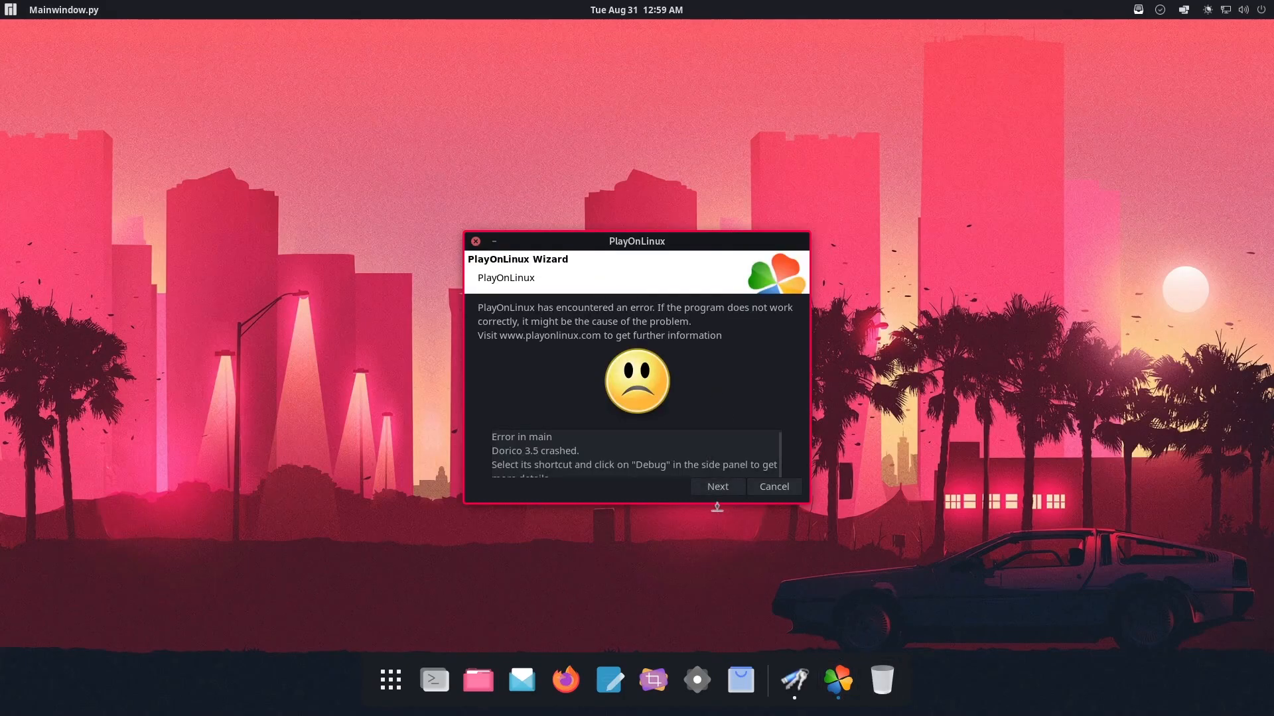
click(716, 488)
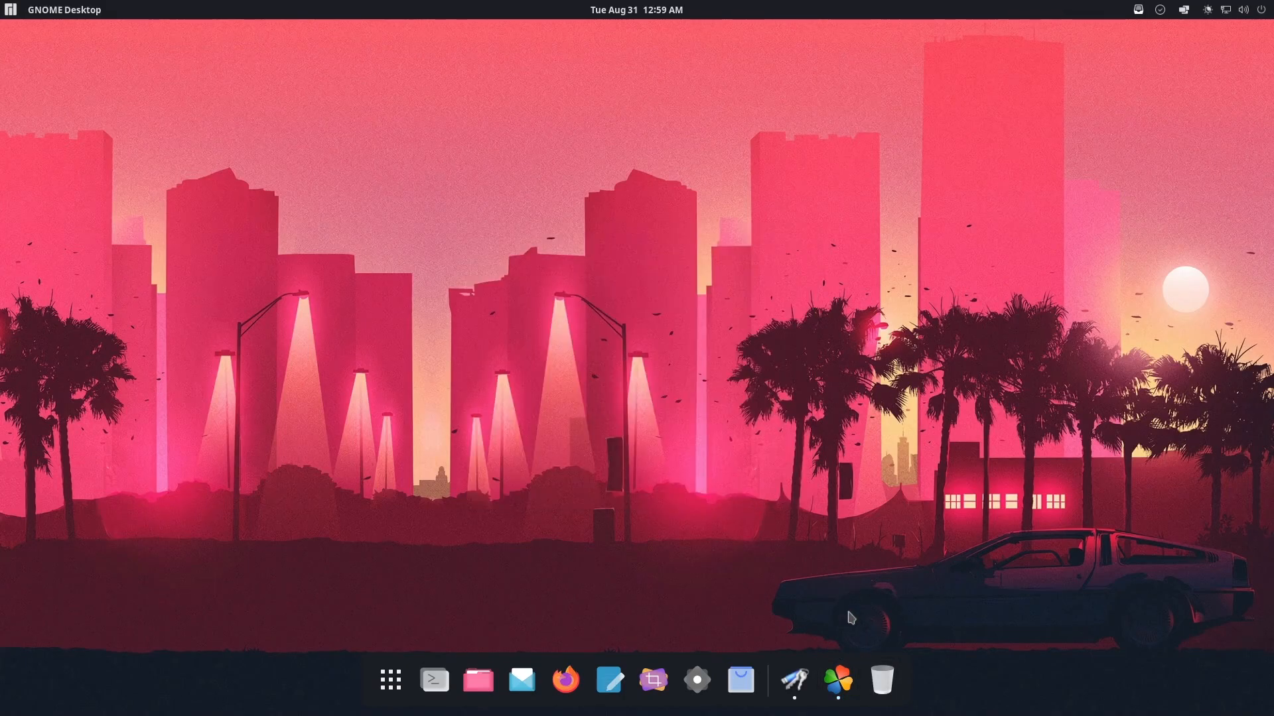
Step: Relaunch Dorico 3.5 from PlayOnLinux and continue the trial
click(837, 680)
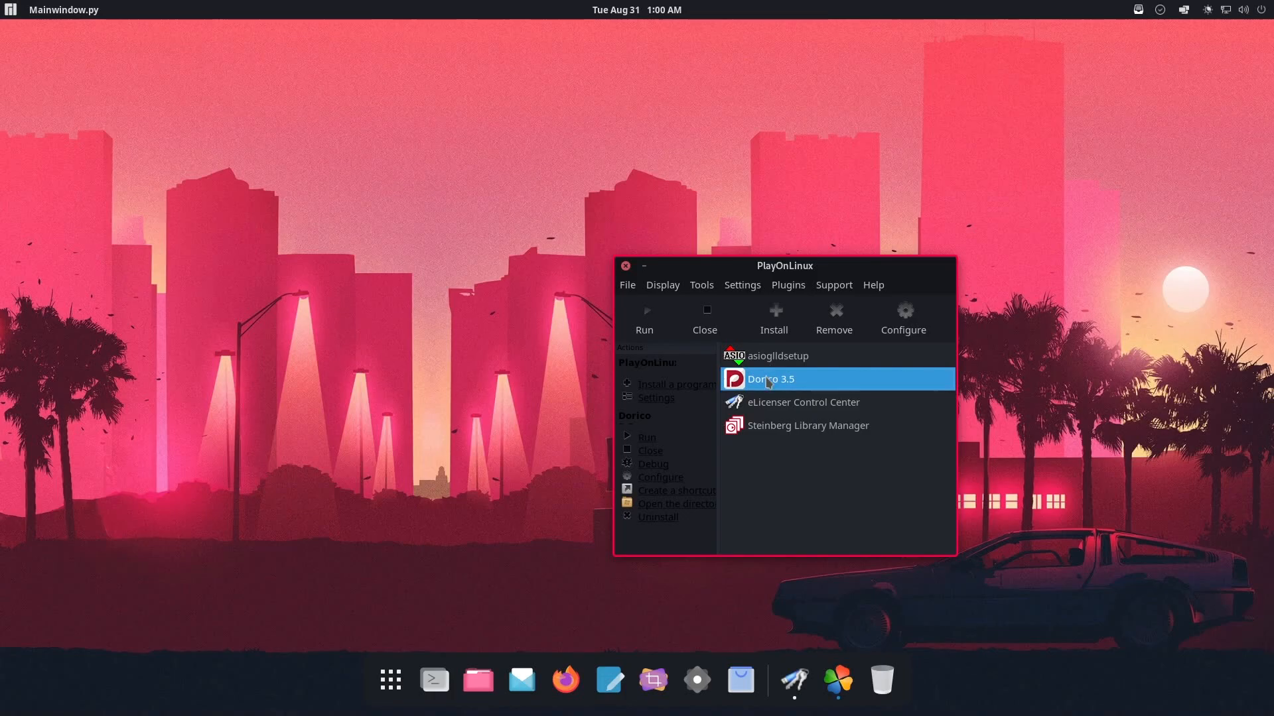
click(645, 317)
drag(805, 272, 743, 229)
click(517, 297)
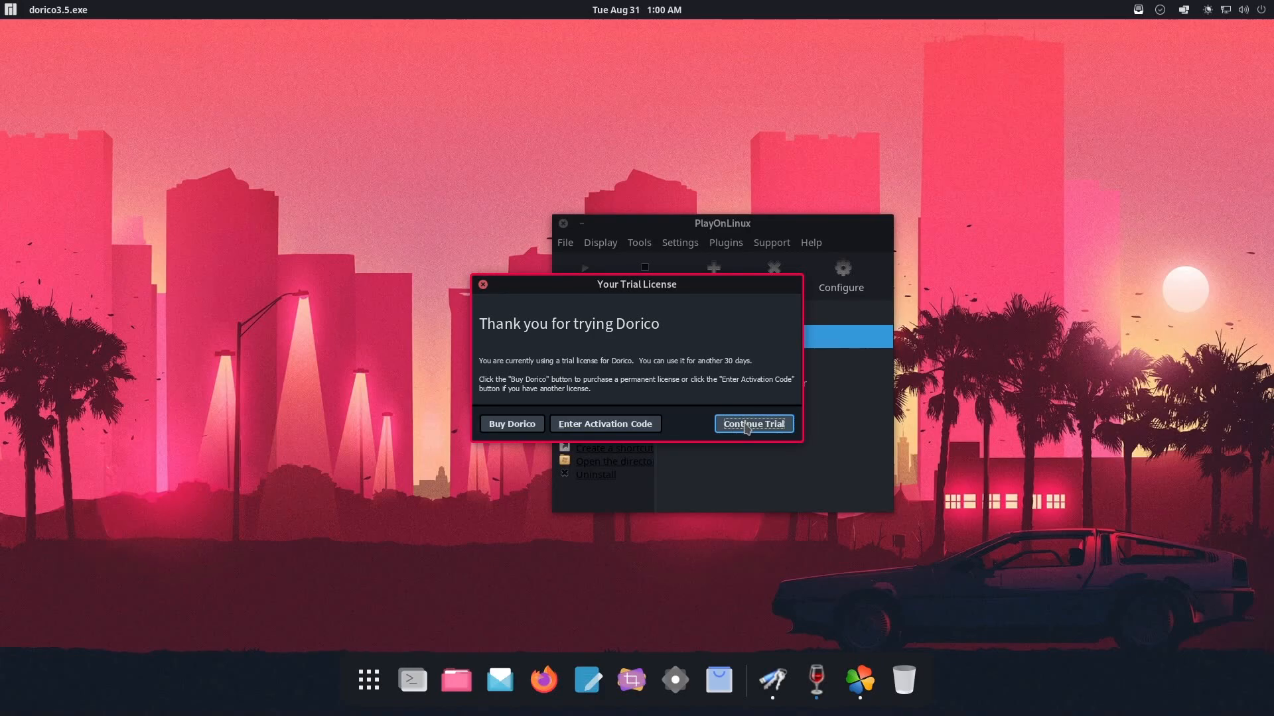
click(746, 425)
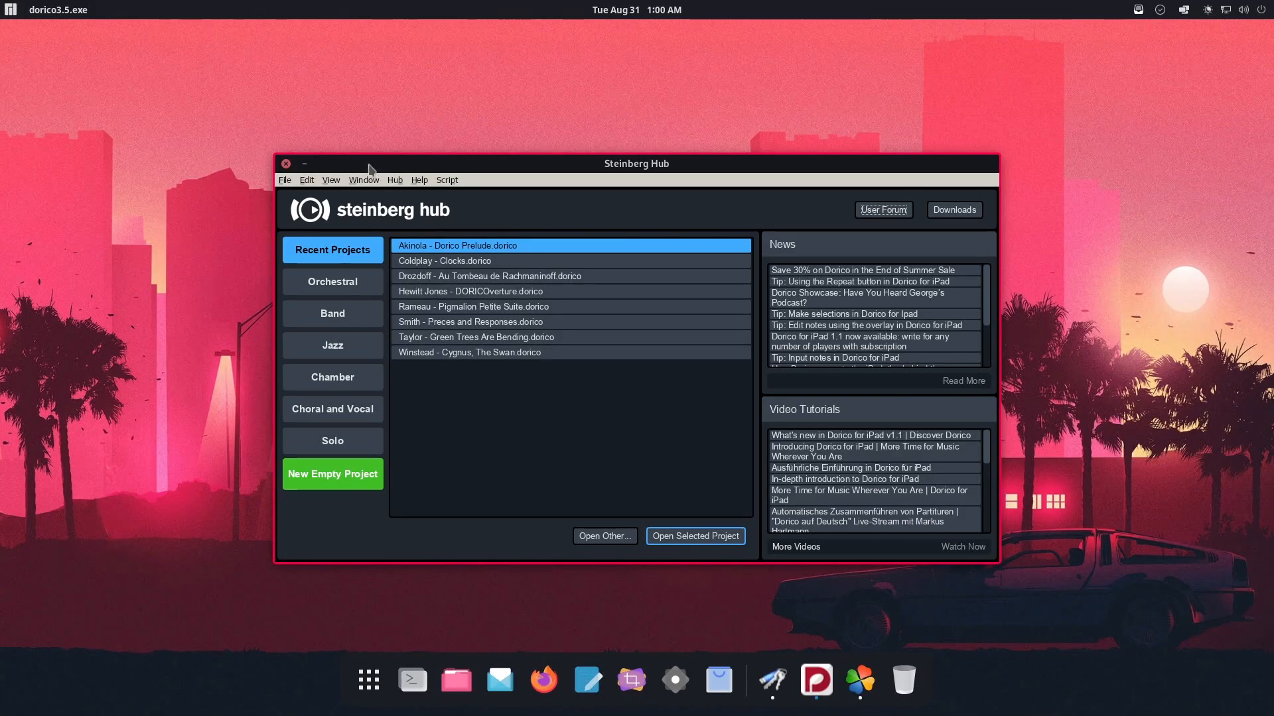
click(307, 180)
click(369, 708)
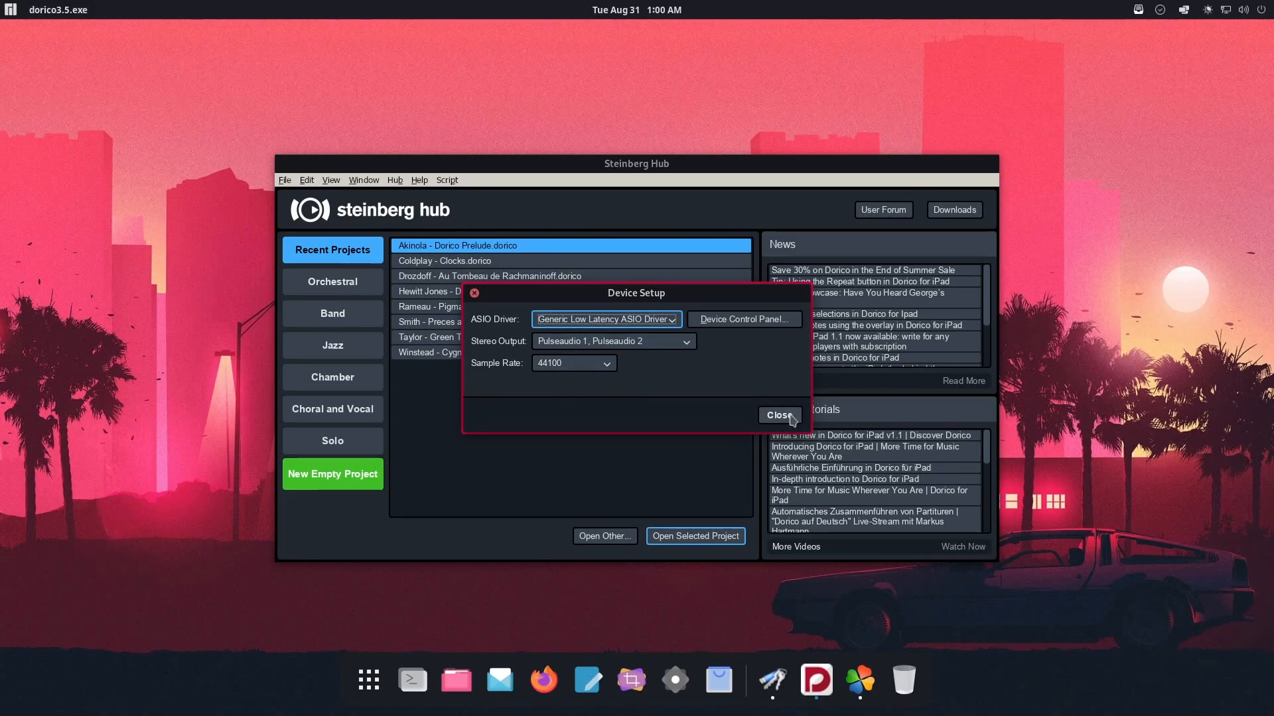
click(779, 415)
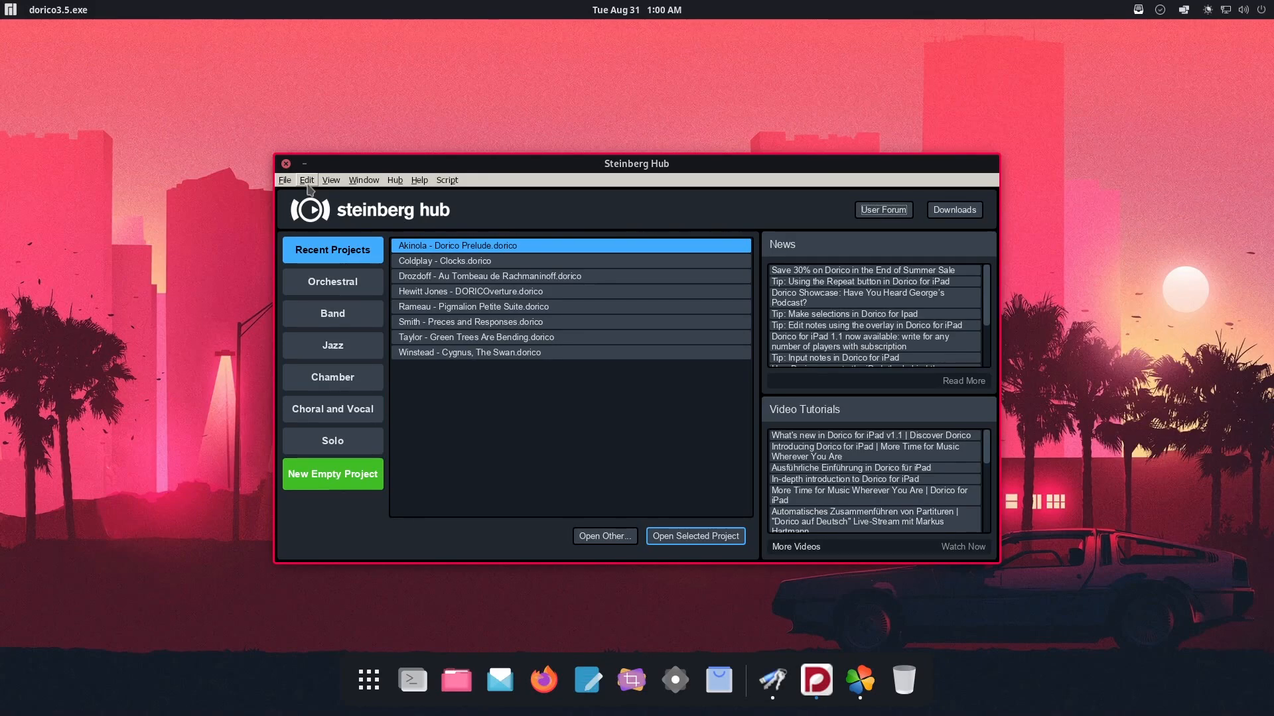
Step: Set the Play preference Default playback template to NotePerformer, apply, and close Preferences
click(308, 182)
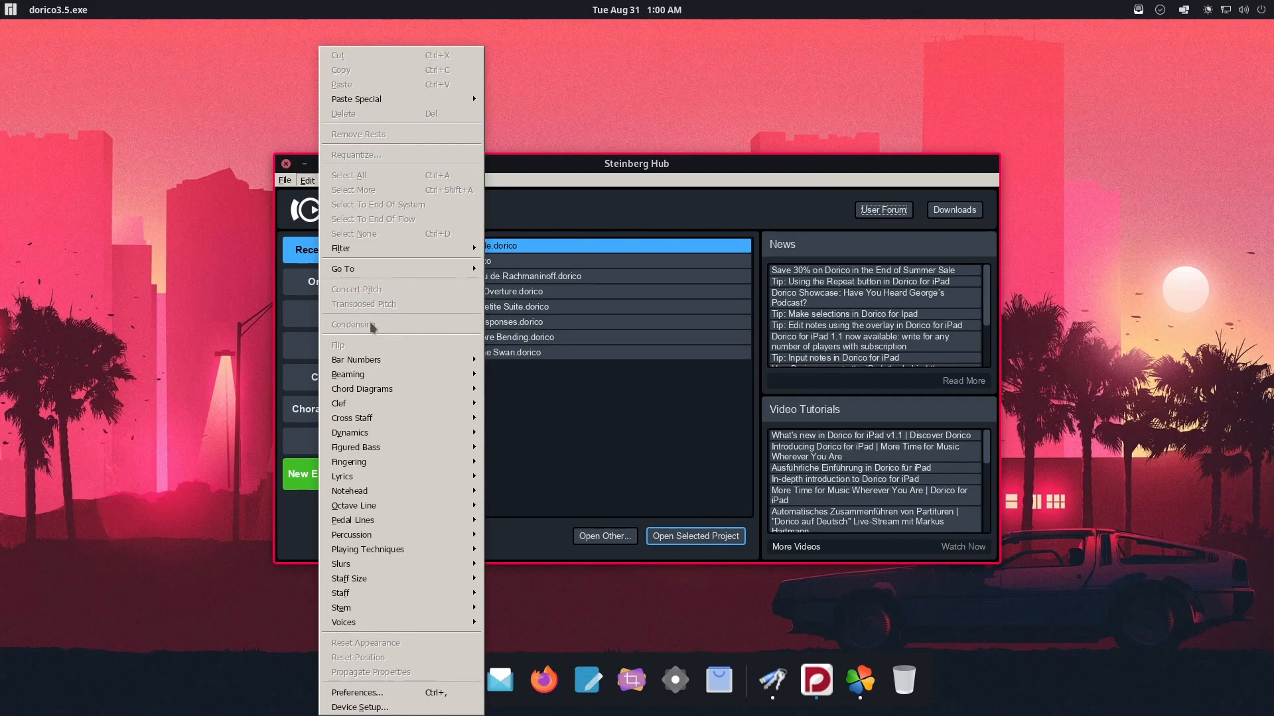
click(390, 696)
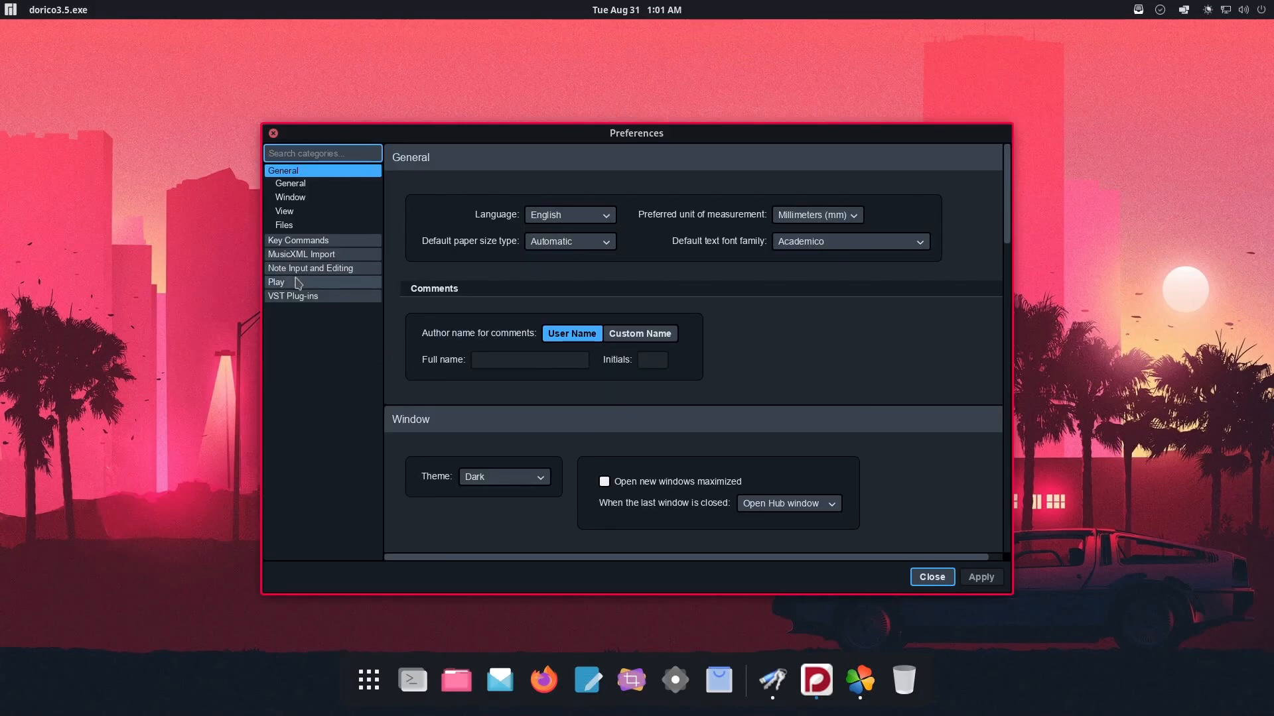
click(297, 283)
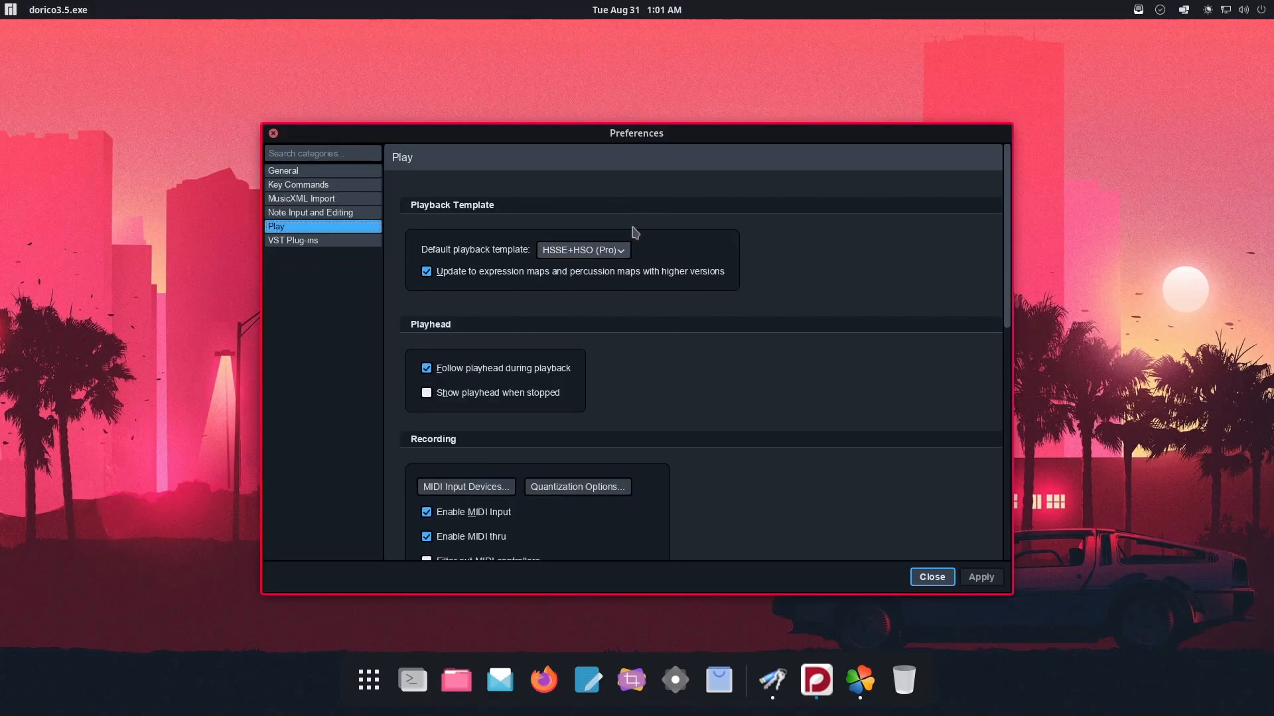
click(584, 250)
click(572, 309)
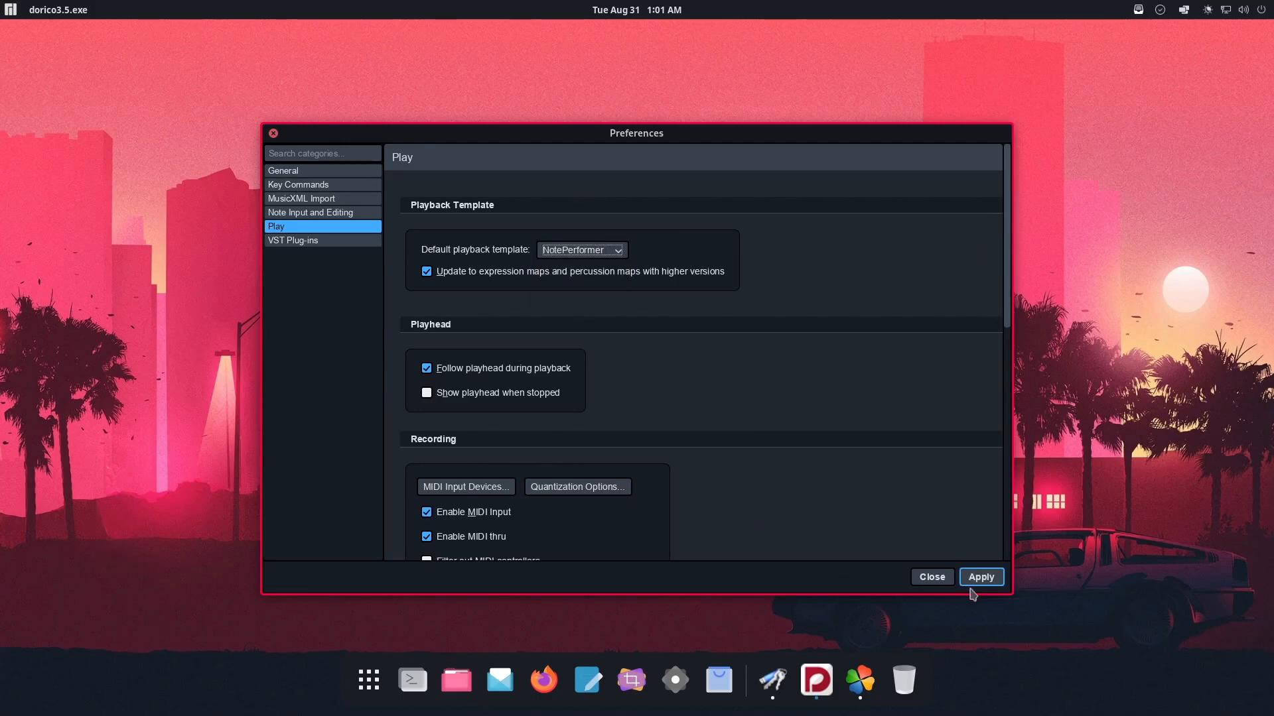
click(982, 577)
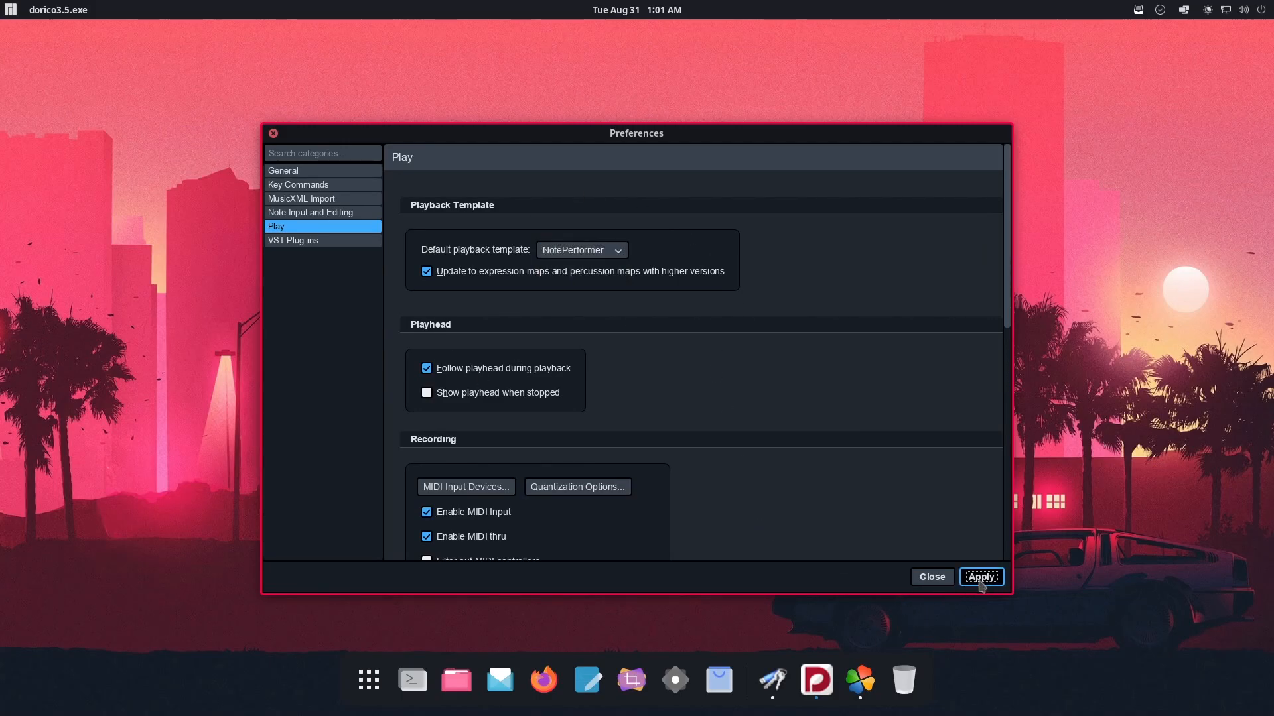
click(935, 579)
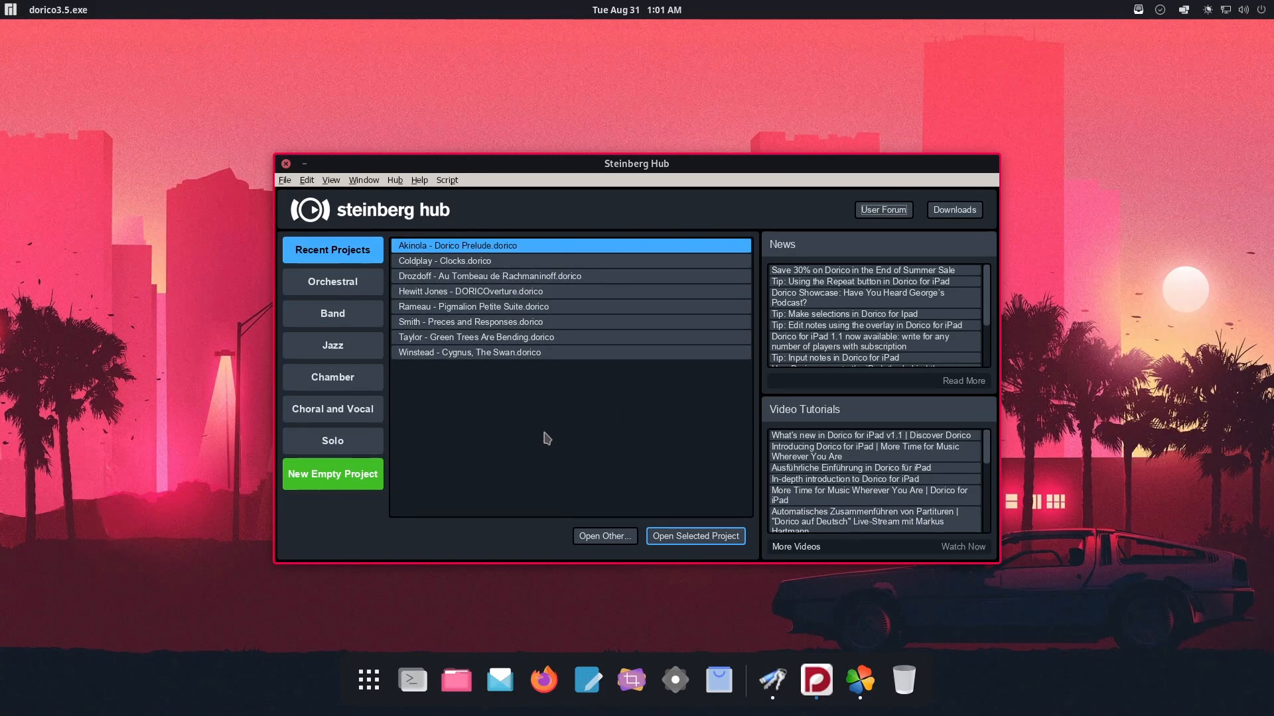
Step: Open Coldplay - Clocks.dorico and accept updating it from the earlier version
click(433, 265)
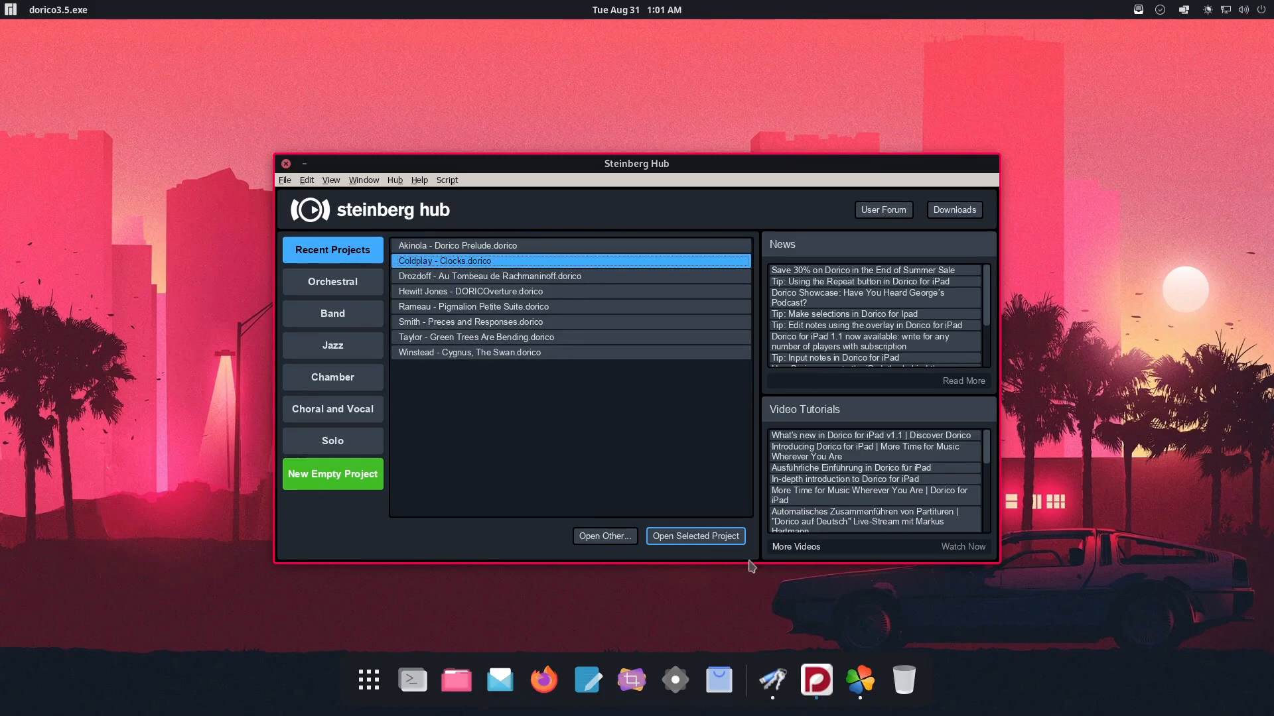
click(702, 538)
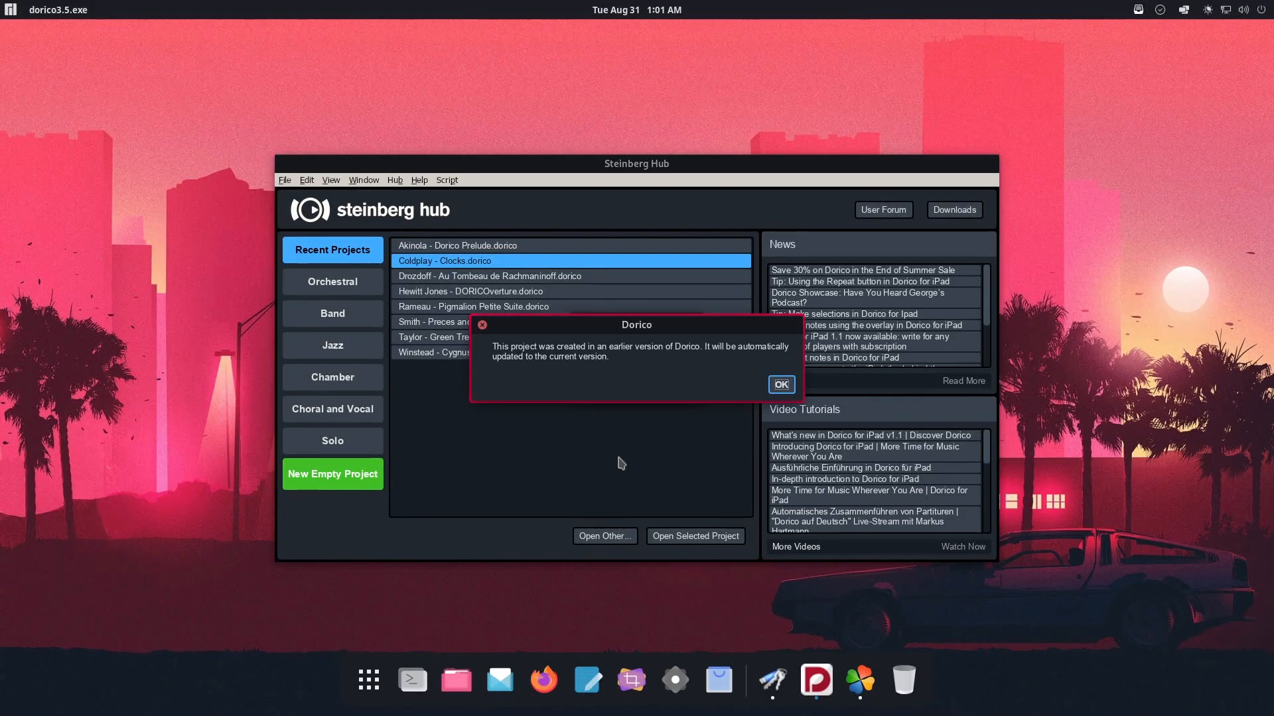
click(781, 385)
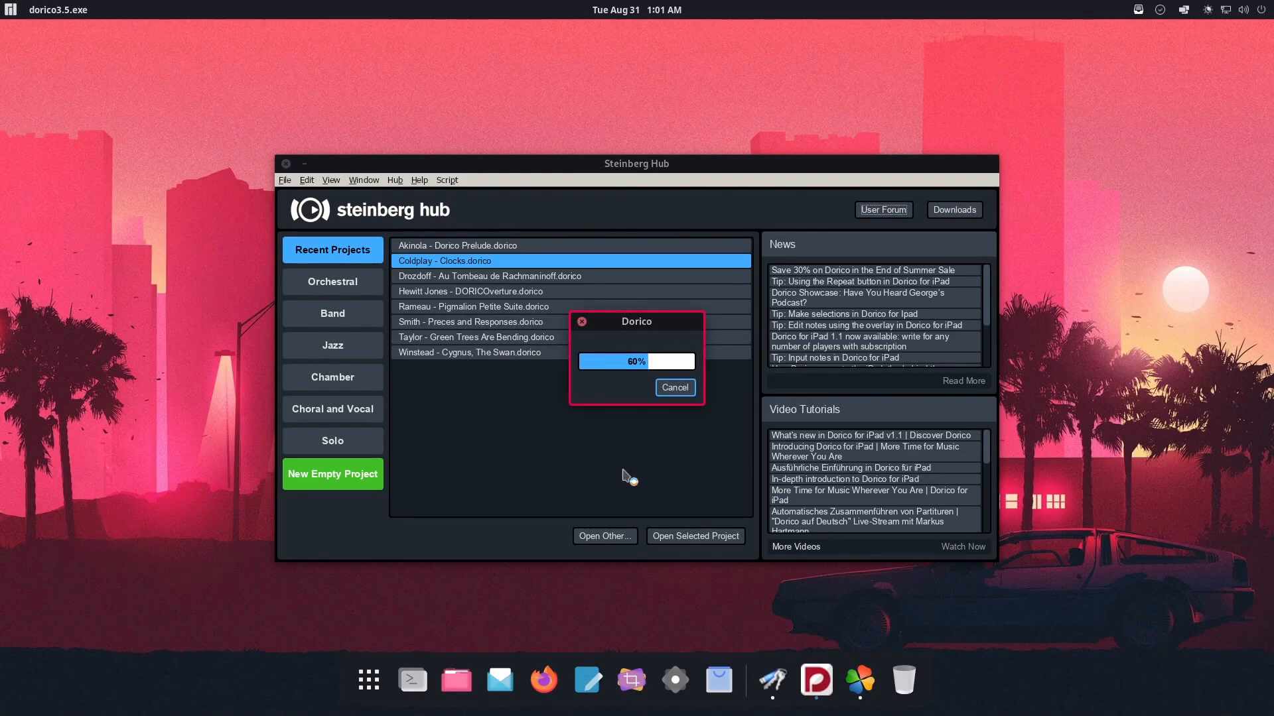
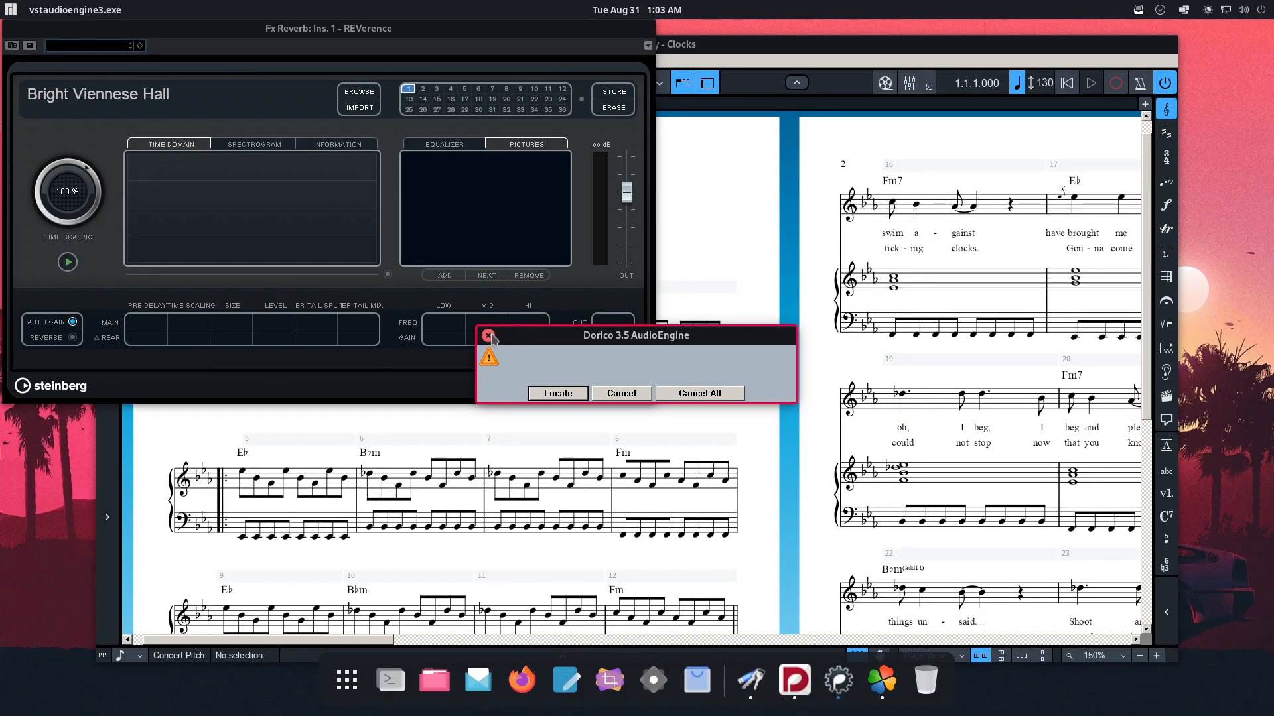
Step: Dismiss the AudioEngine and HALion Sonic SE missing-file warnings and close the REVerence plug-in window
click(488, 336)
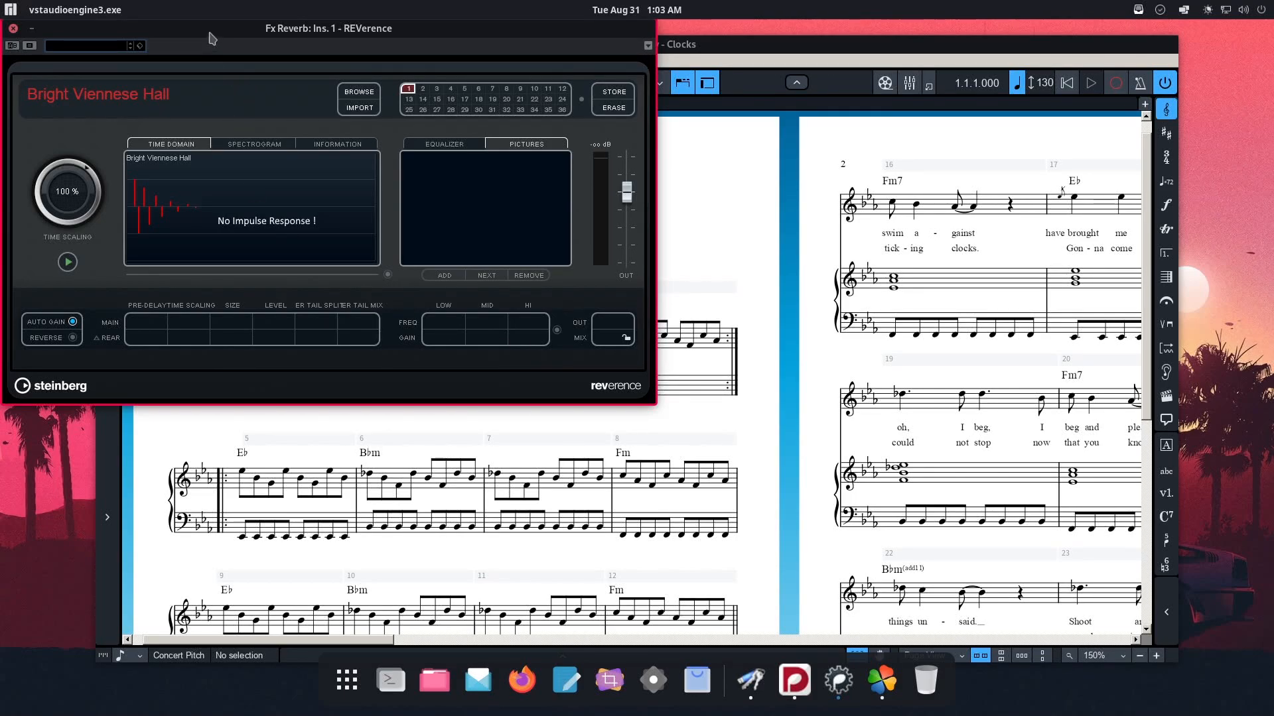
drag(211, 28, 498, 166)
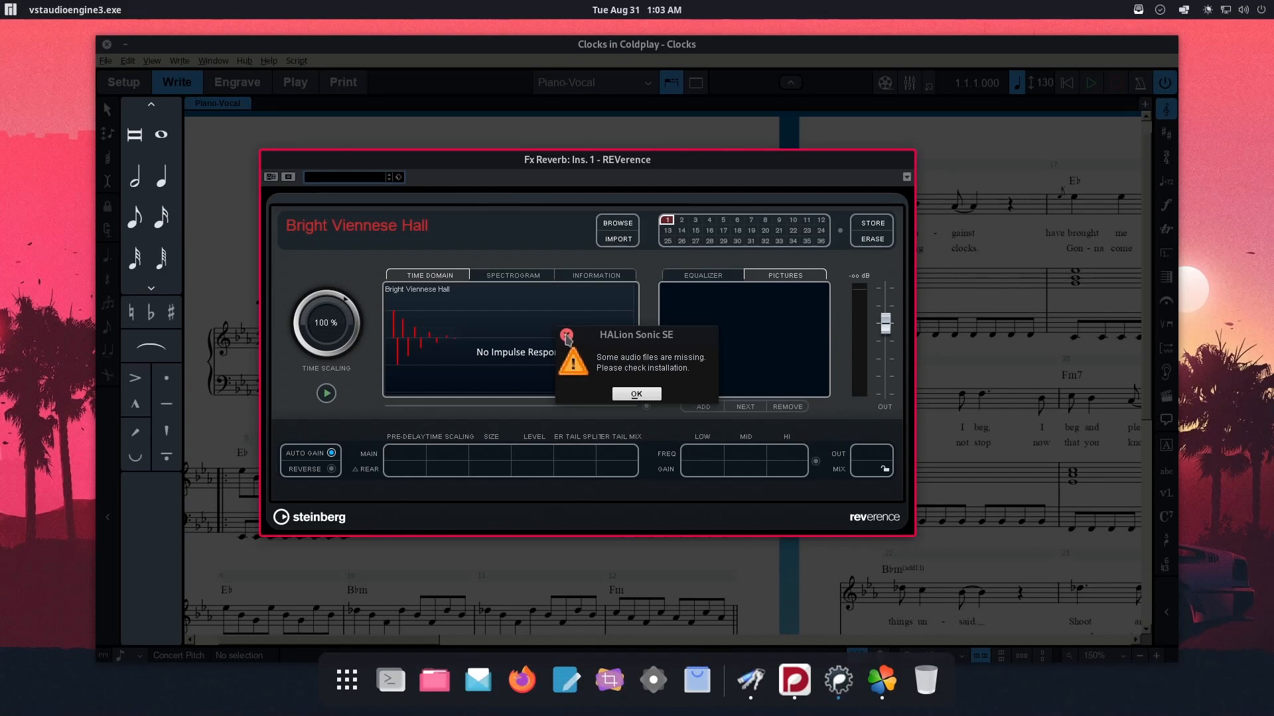
click(566, 336)
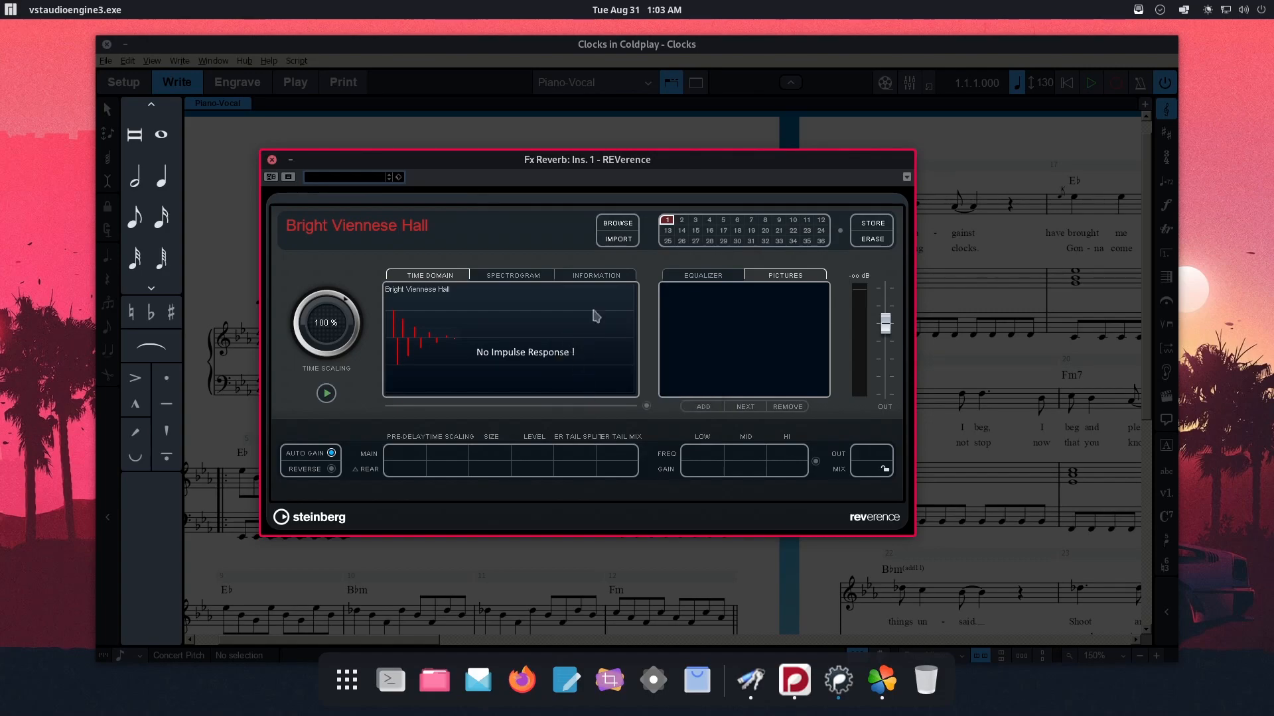
drag(282, 162, 560, 173)
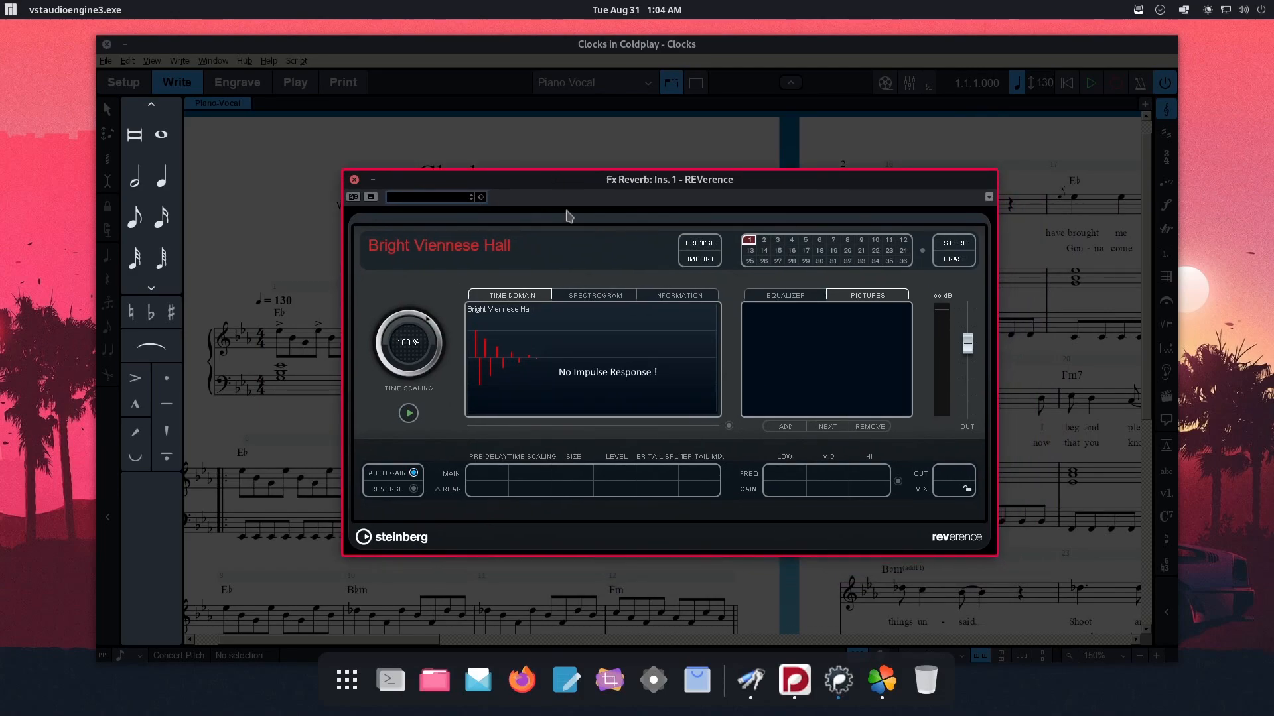
click(354, 180)
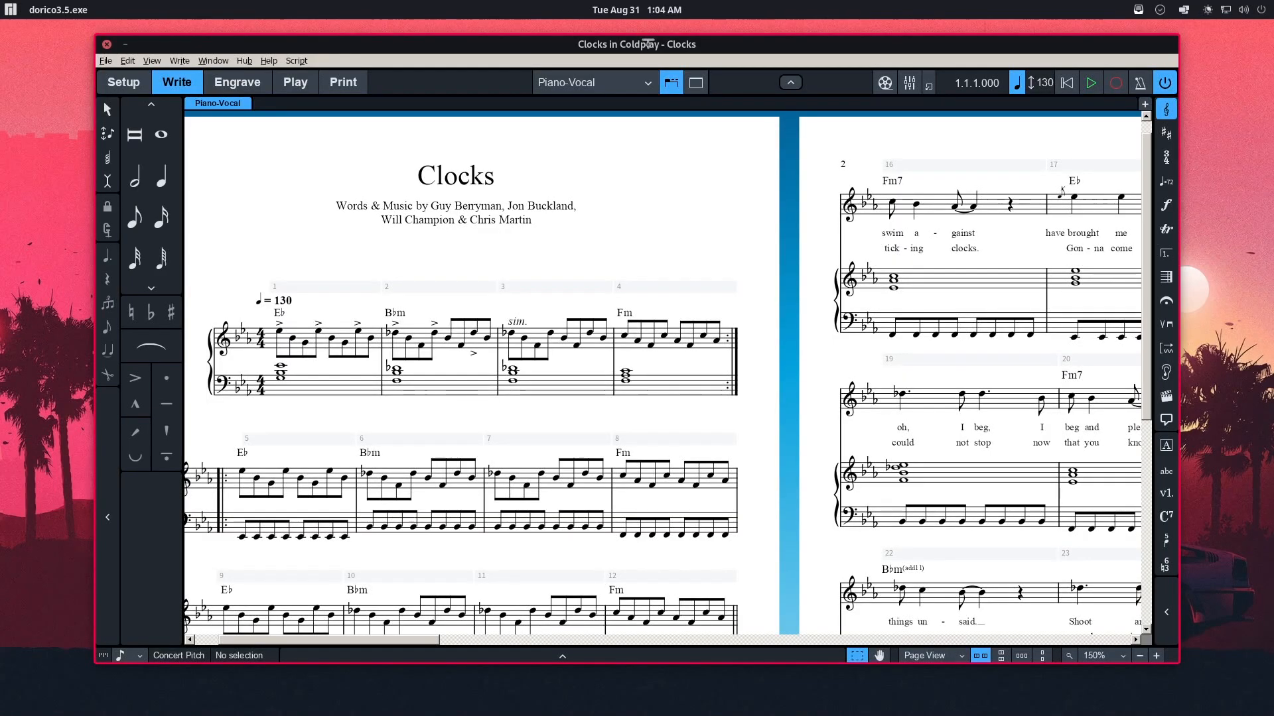
Step: Dismiss the Notes Panel tour and browse score pages 1–6, ending back on page 1
drag(648, 43, 652, 8)
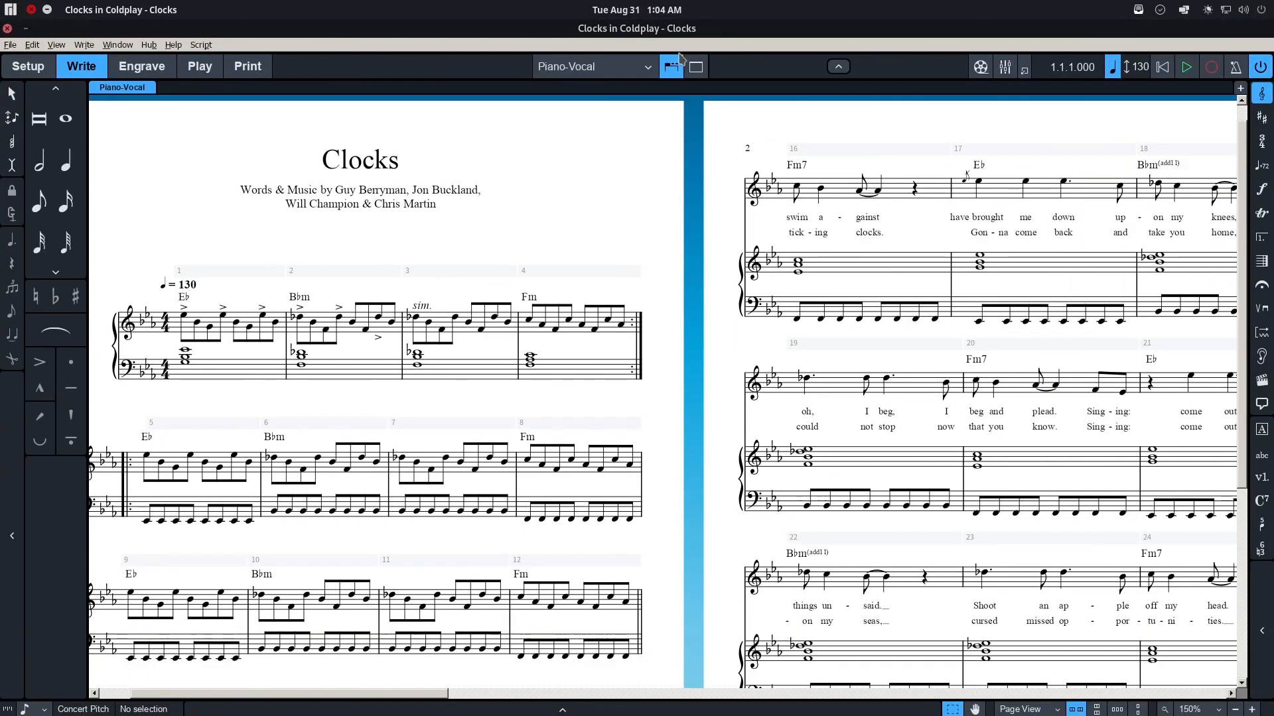
drag(193, 696, 163, 697)
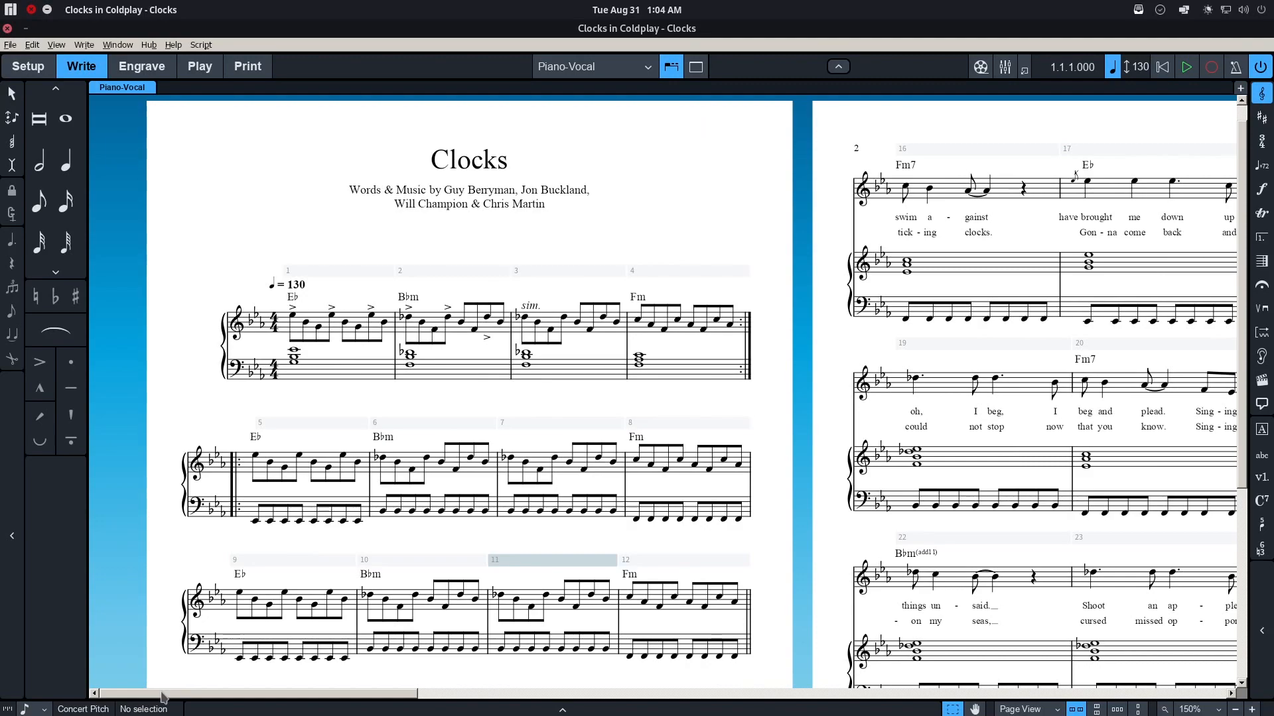
drag(171, 697, 1127, 693)
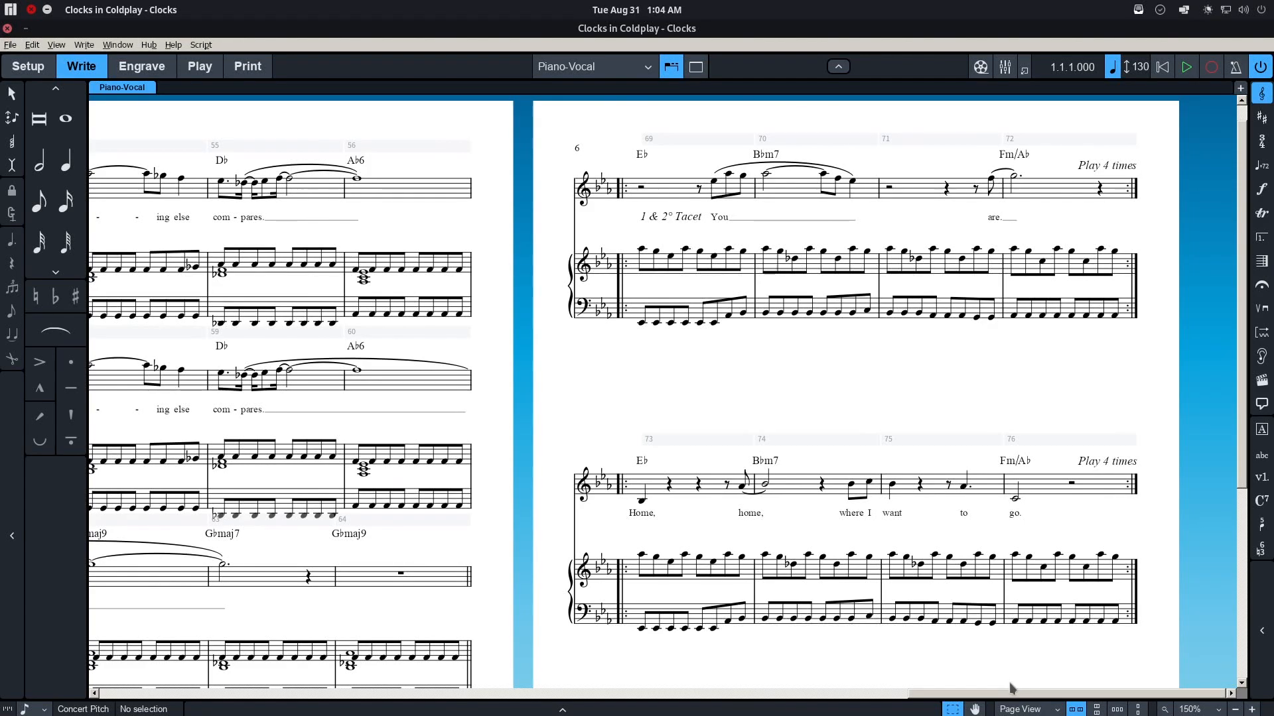
drag(917, 695, 114, 695)
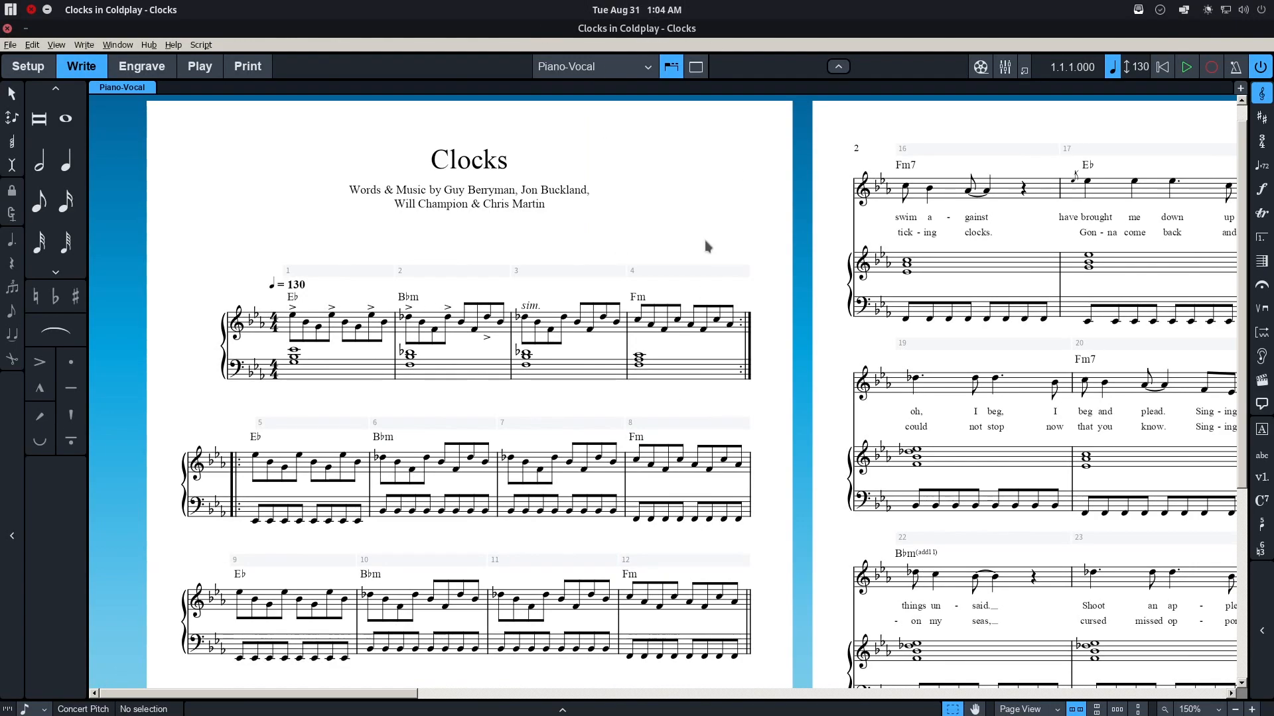
drag(401, 696, 1174, 692)
drag(898, 706, 240, 675)
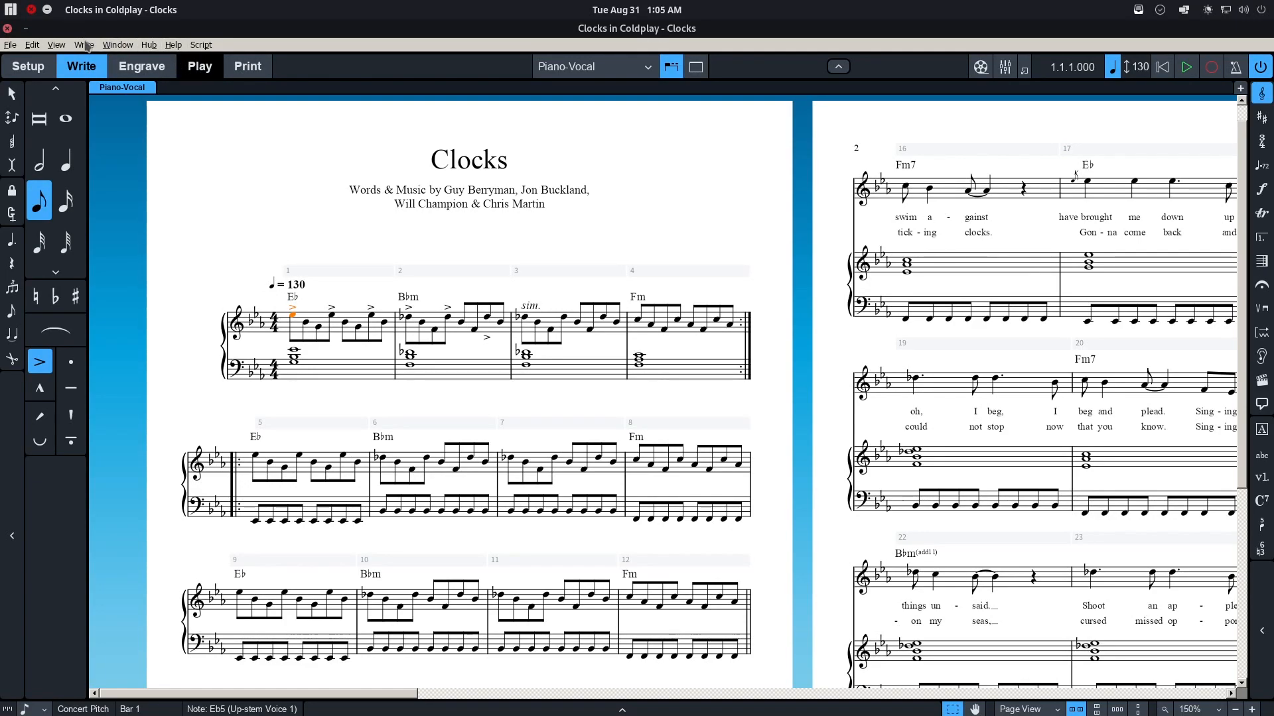
Step: In Play mode, set the project's playback template to NotePerformer, then return to Write mode
key(ctrl+3)
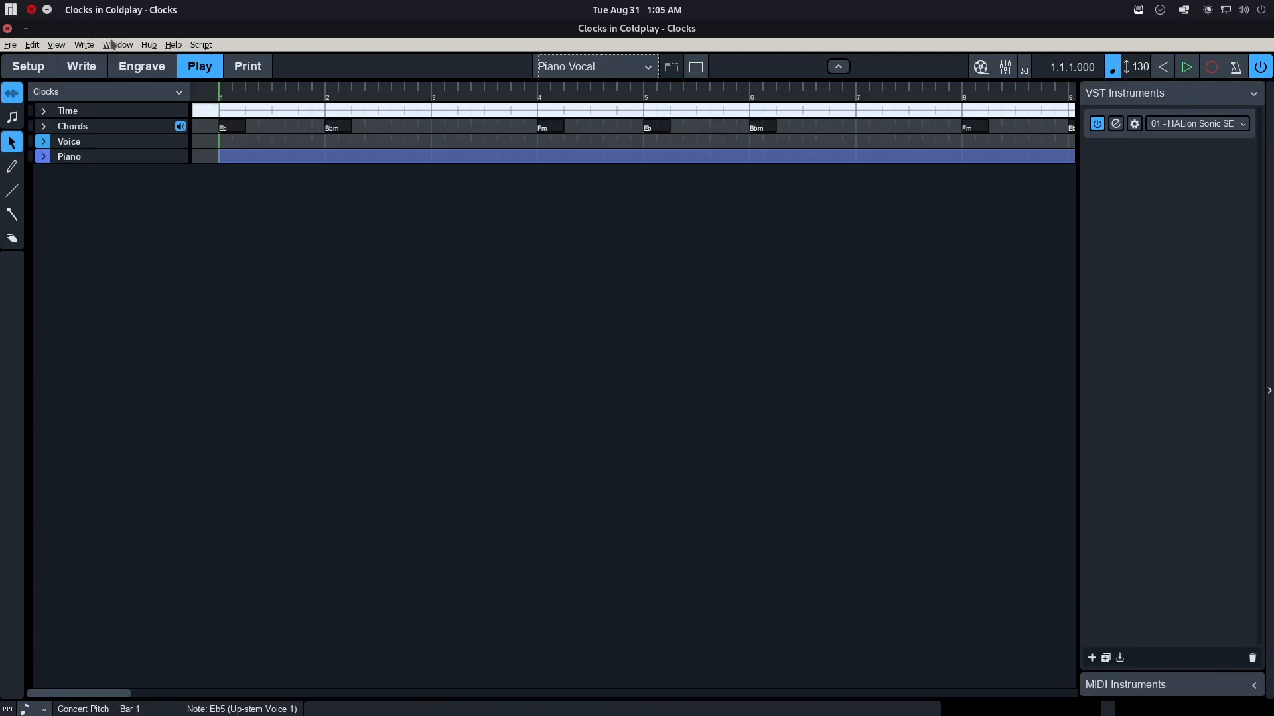
click(730, 481)
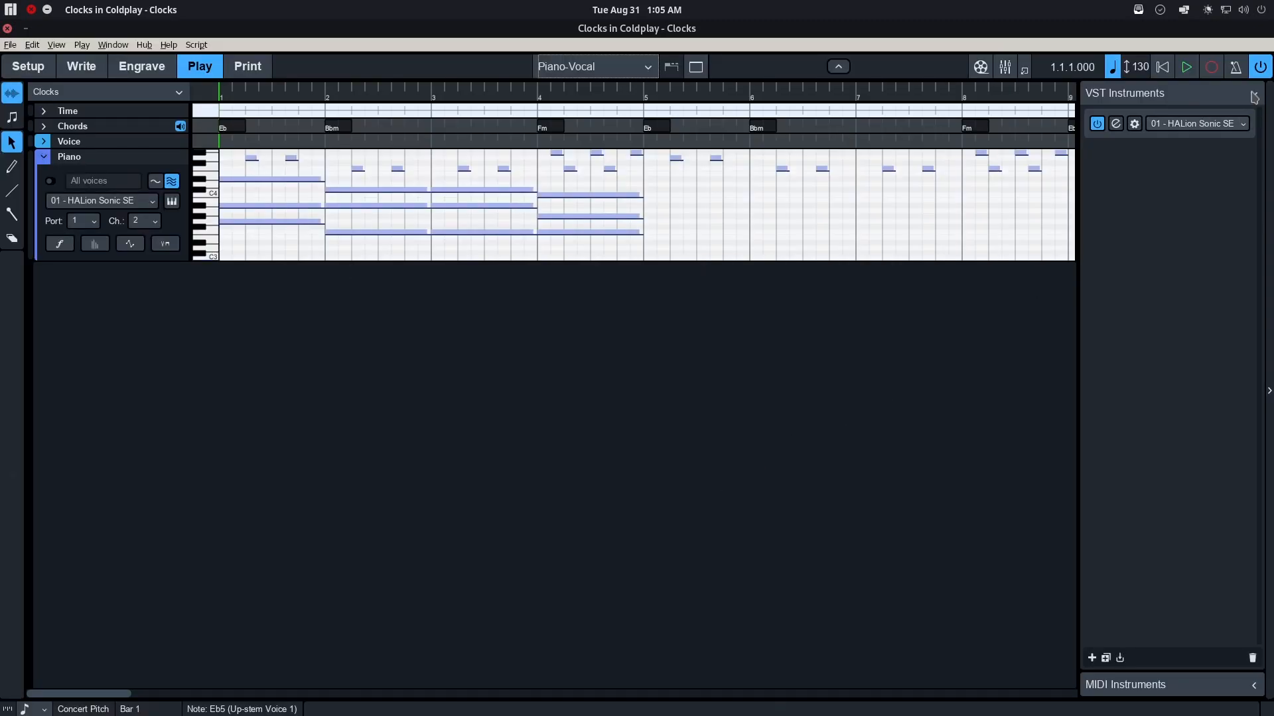
click(119, 46)
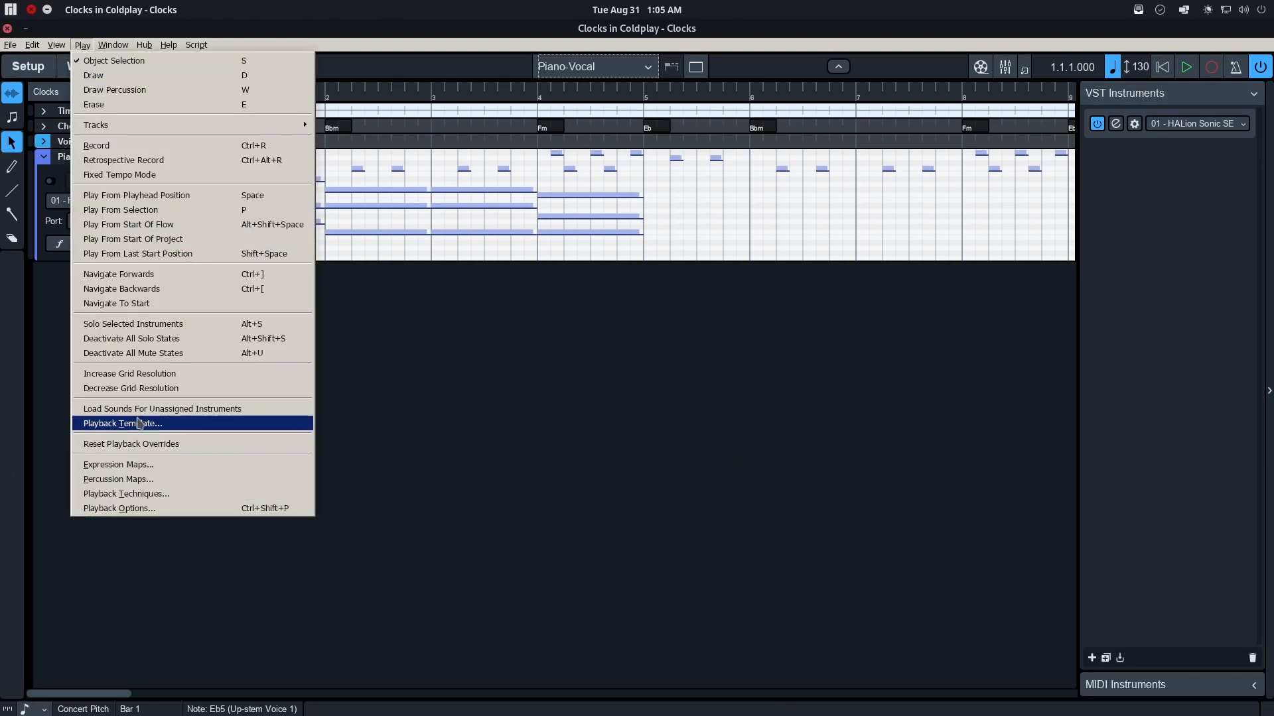
click(140, 424)
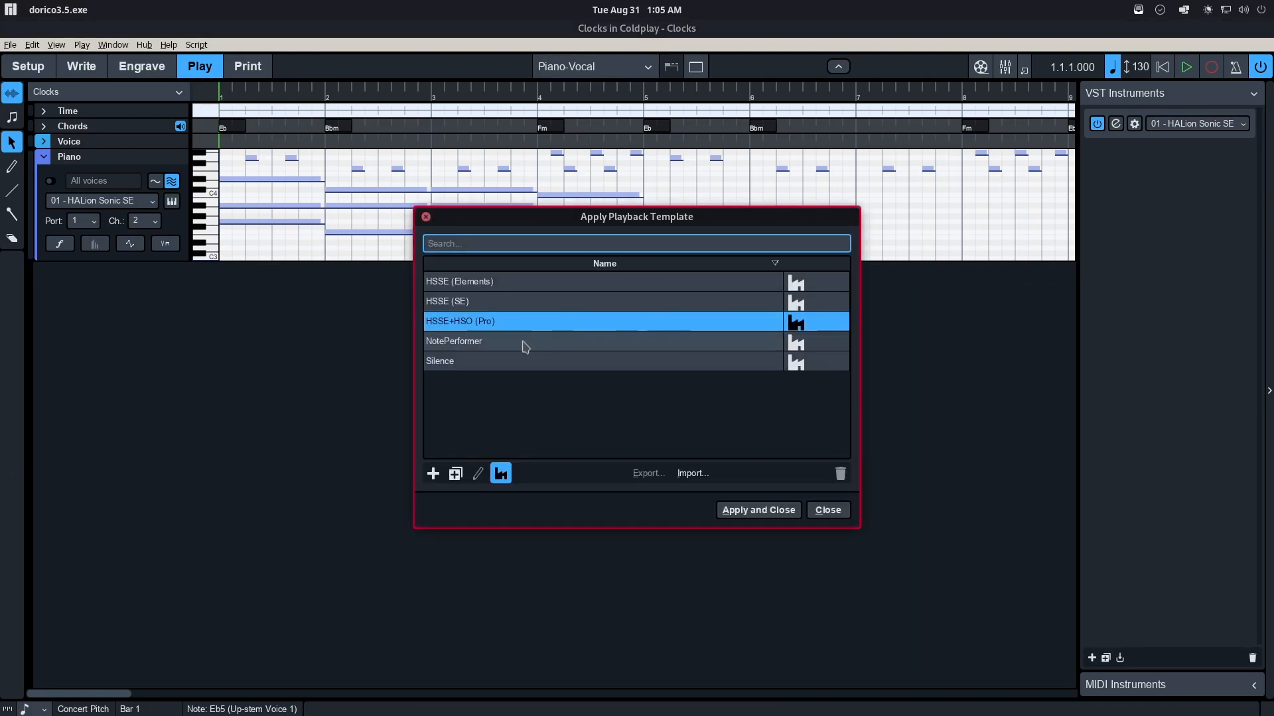
click(514, 340)
click(789, 512)
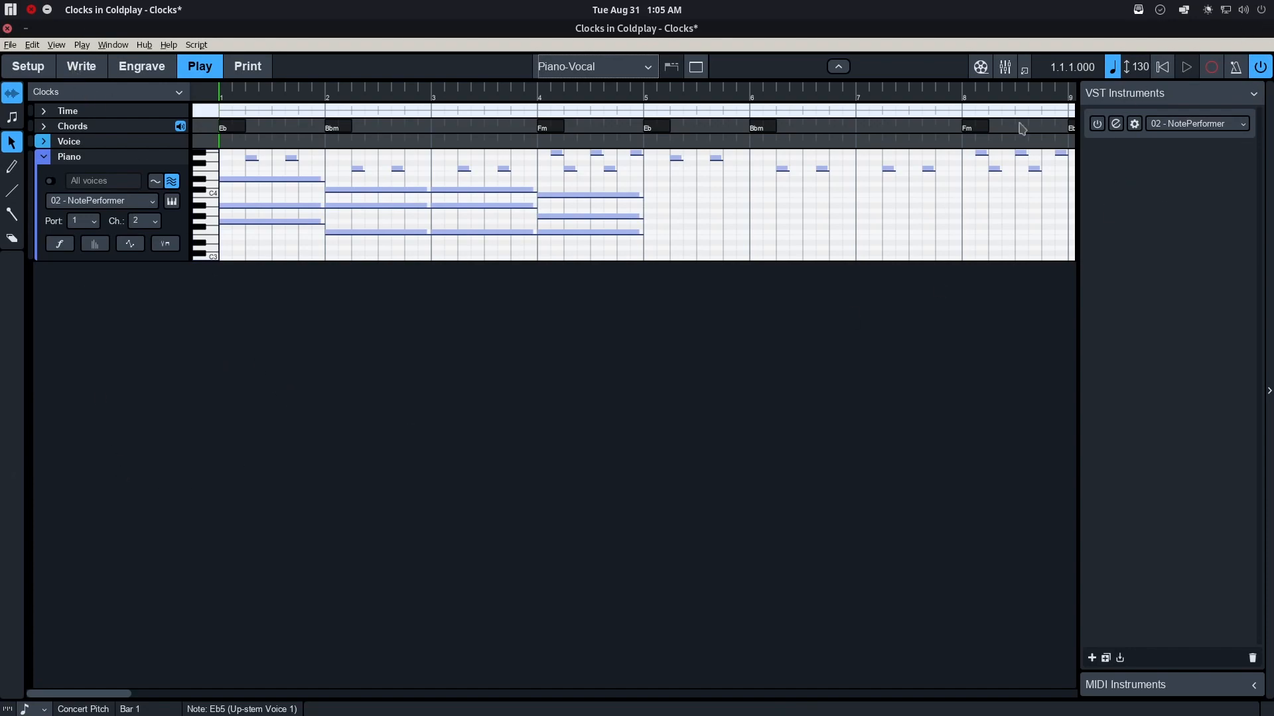
key(ctrl+2)
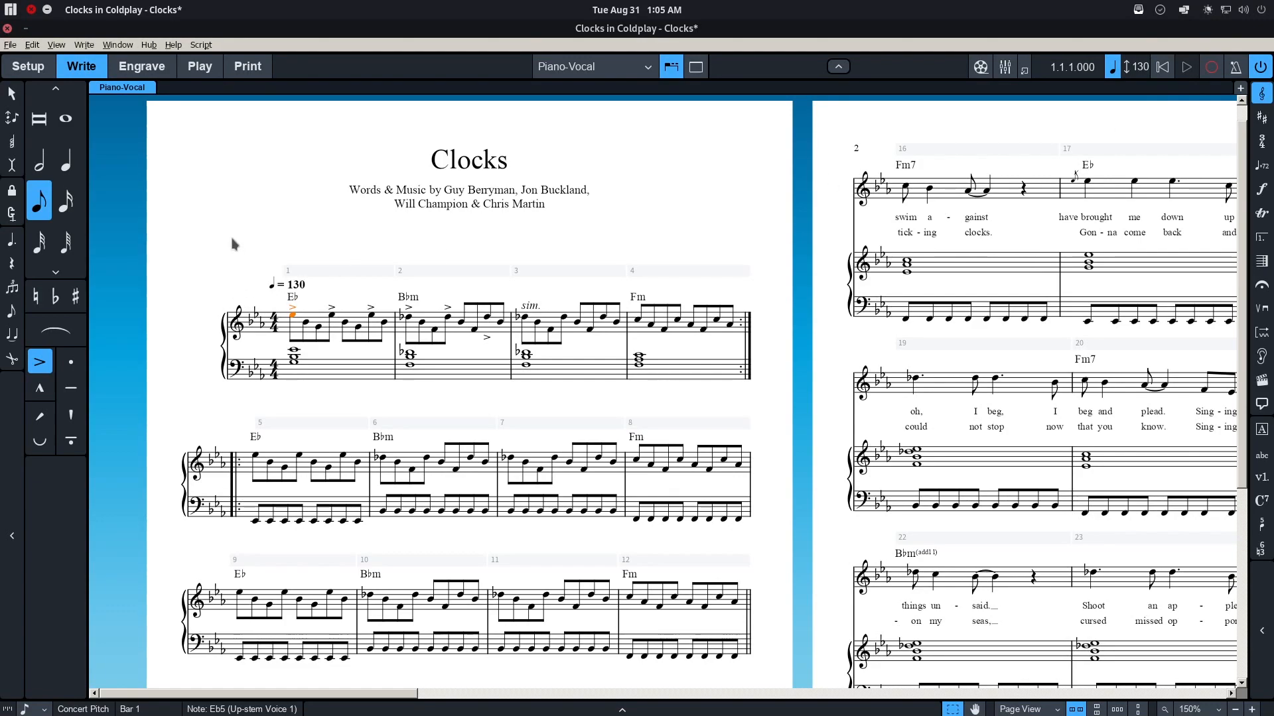
Step: Play the Clocks score through NotePerformer and step through the notes of bar 1
double_click(286, 32)
drag(306, 34, 337, 12)
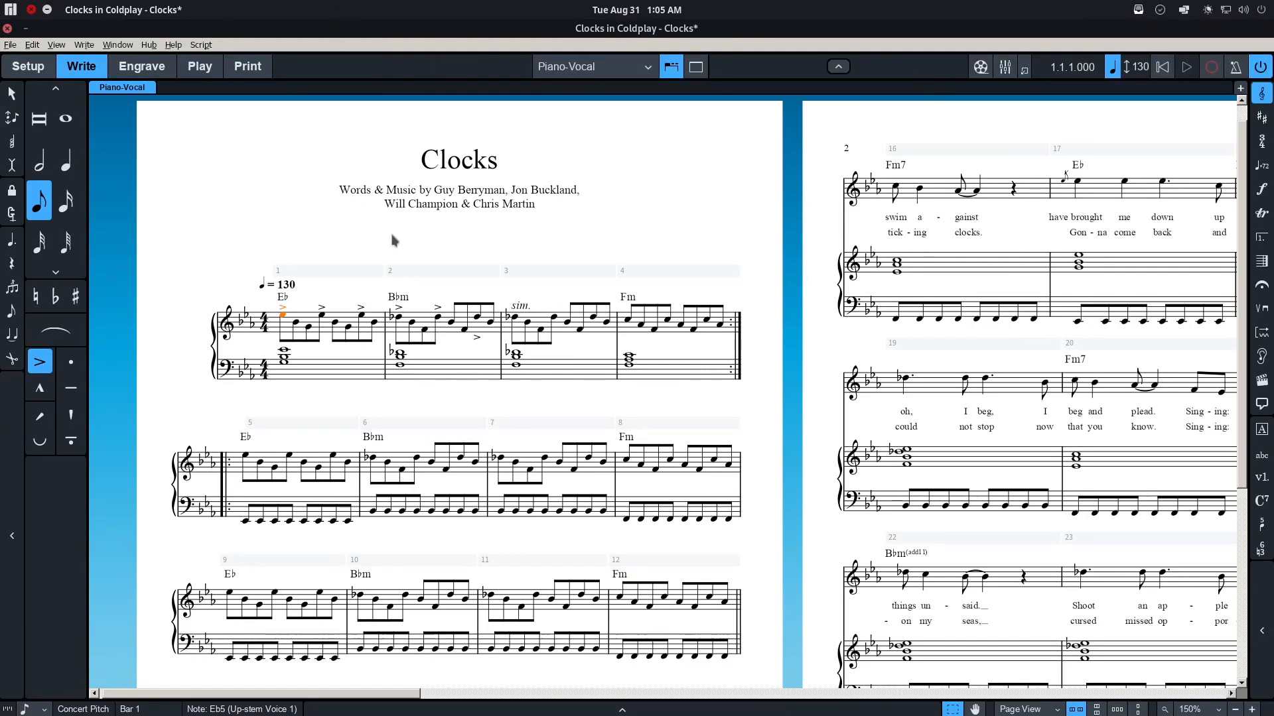
key(space)
key(Right)
key(Right)
key(Right)
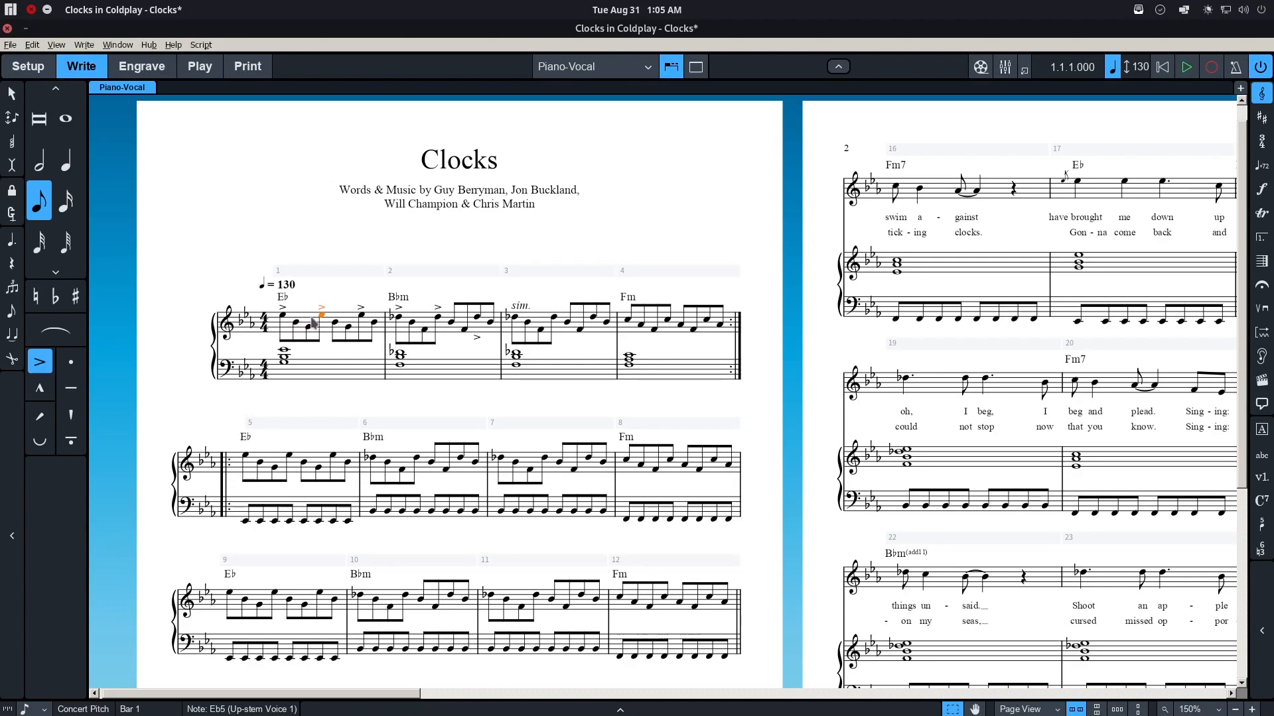
key(Right)
key(Right)
key(Right)
key(Right)
key(Right)
key(Right)
key(Right)
key(Right)
key(Right)
key(Right)
key(Right)
key(Right)
key(Right)
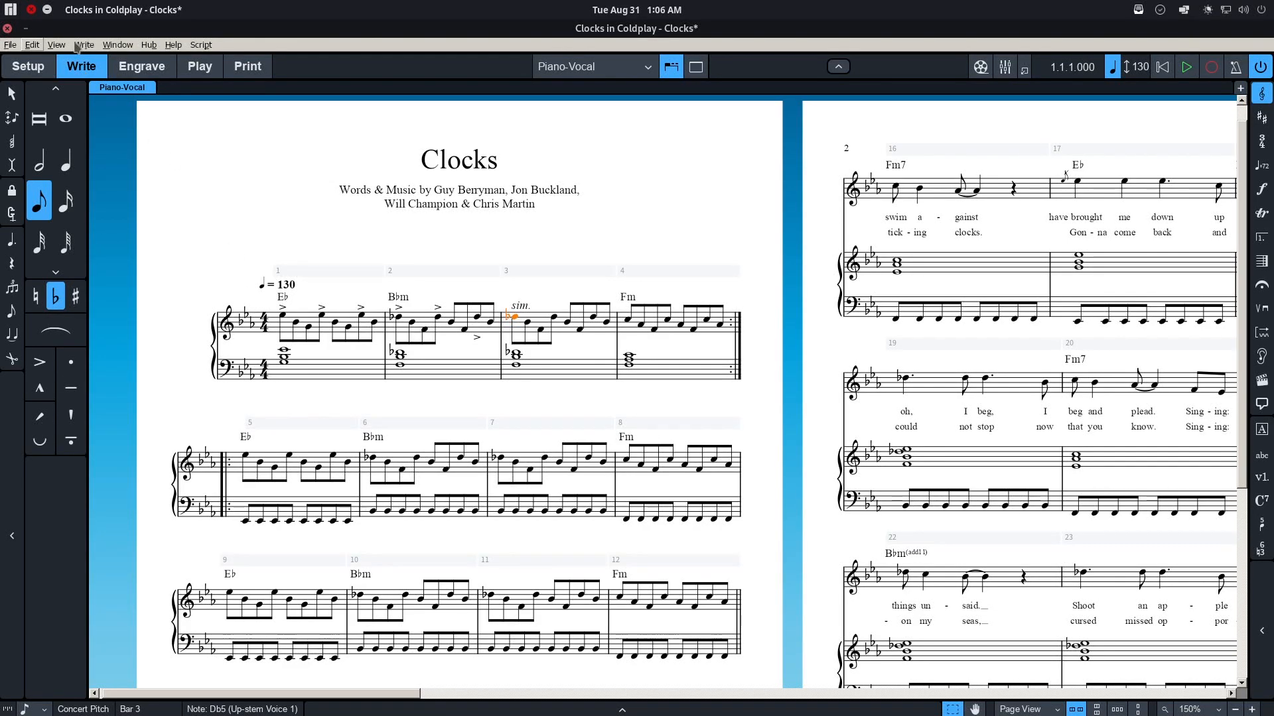
Step: Restore the Dorico window to a smaller size and position it just under the top panel
double_click(227, 32)
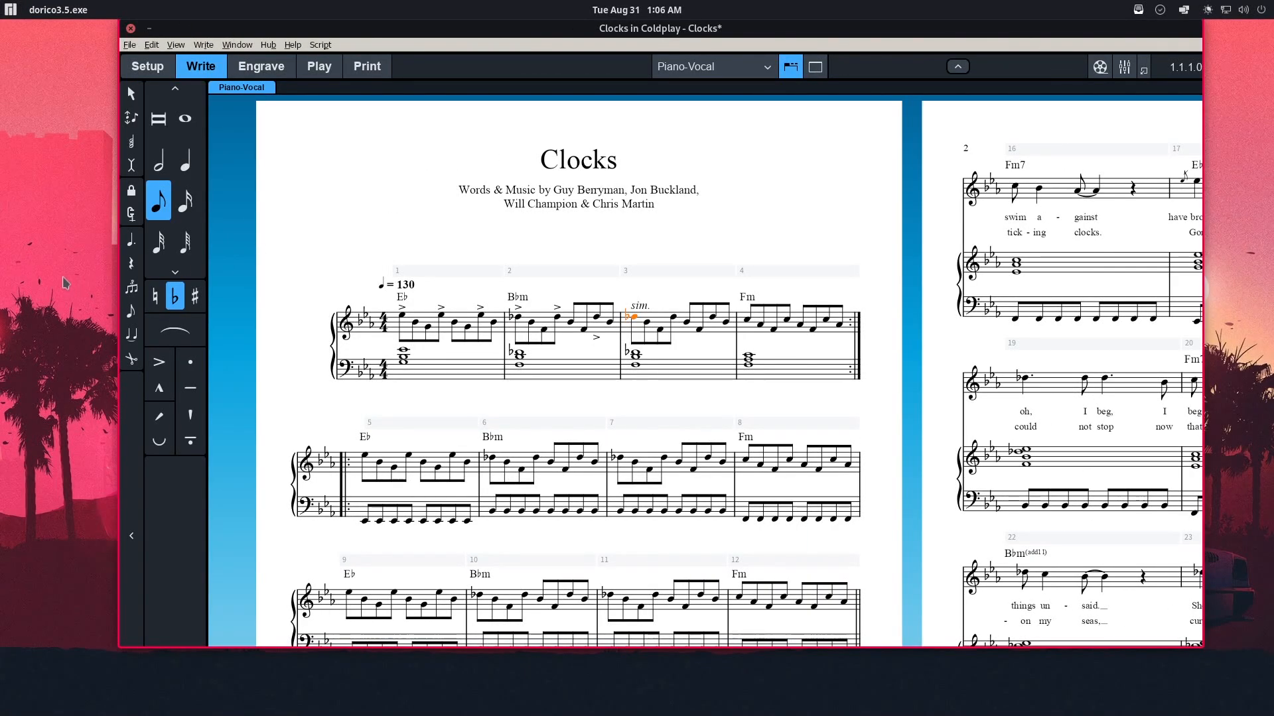
mouse_move(282, 48)
mouse_down()
mouse_move(281, 71)
mouse_move(272, 55)
mouse_up()
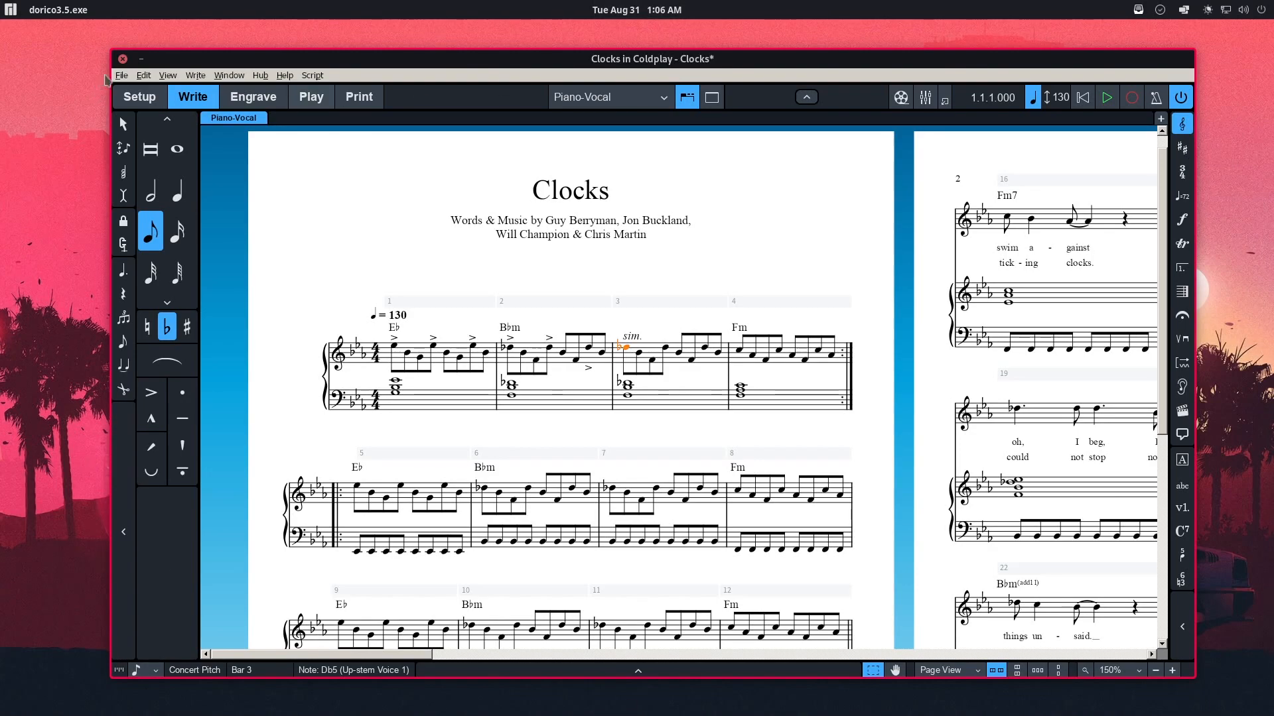
drag(189, 58, 168, 12)
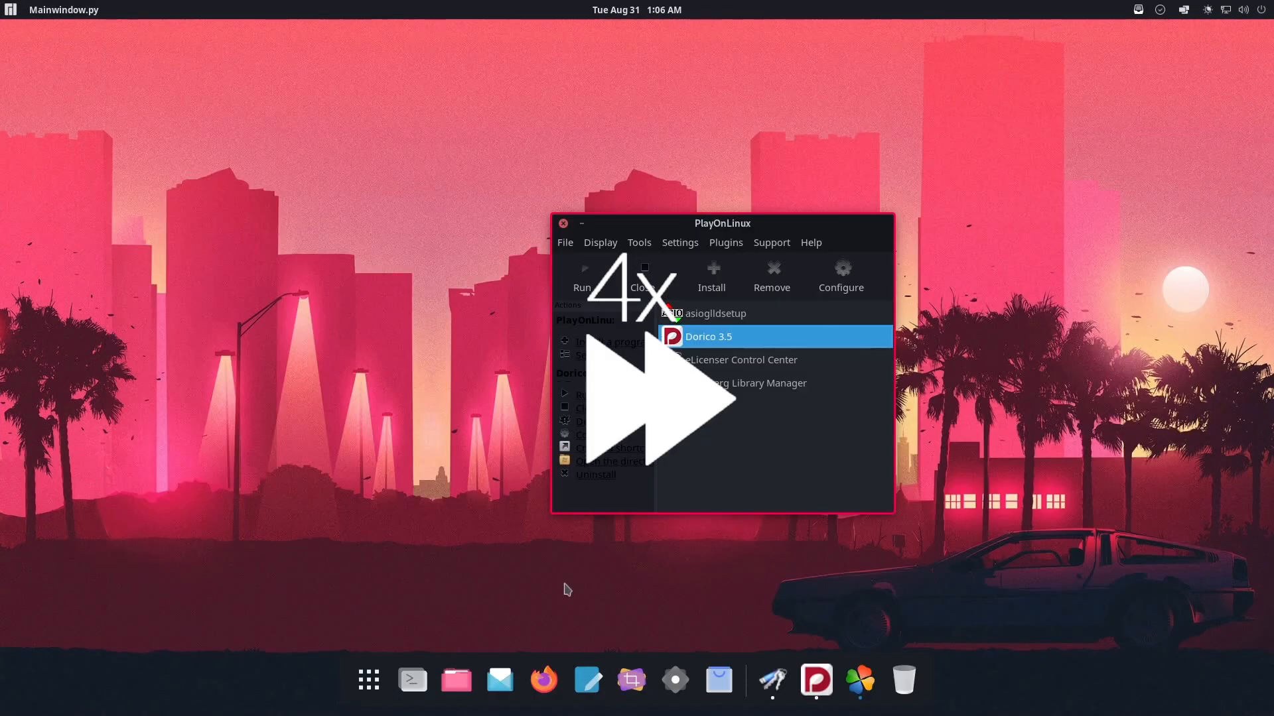
Step: Open a terminal and try running htop, keeping the terminal open when it's not found
click(413, 680)
text(htop)
key(Return)
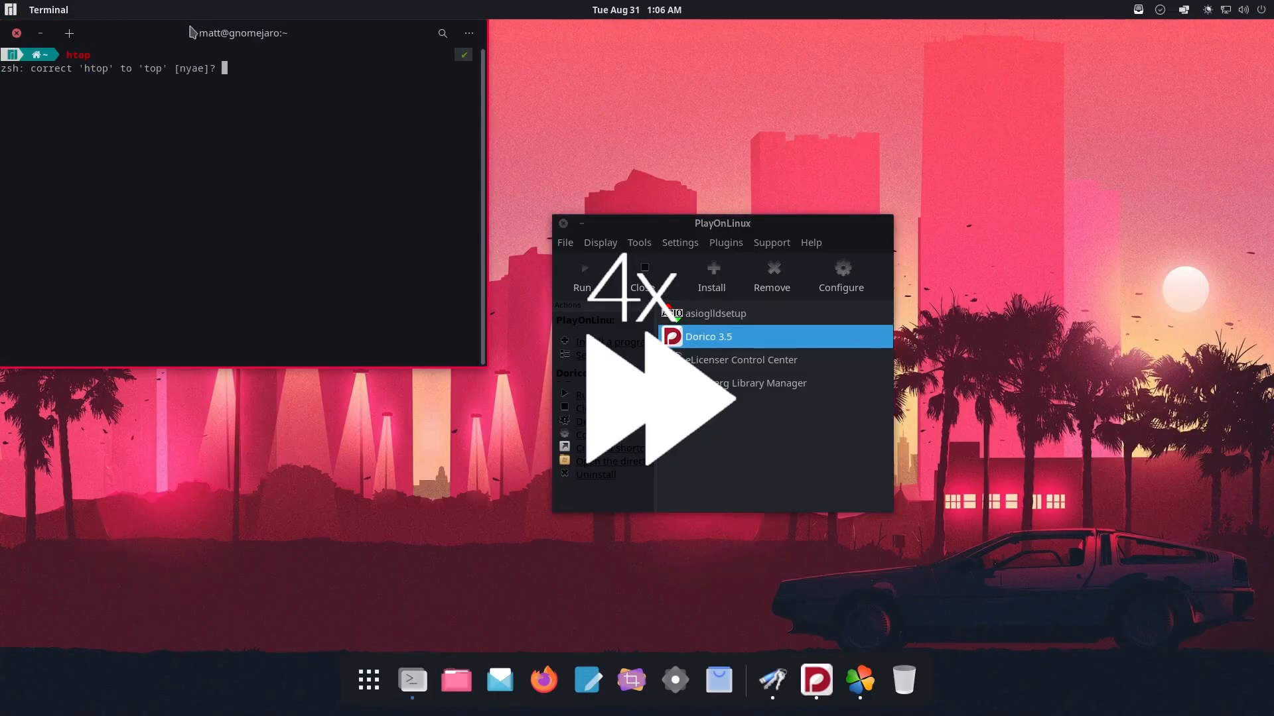
drag(192, 31, 587, 123)
text(n)
click(412, 124)
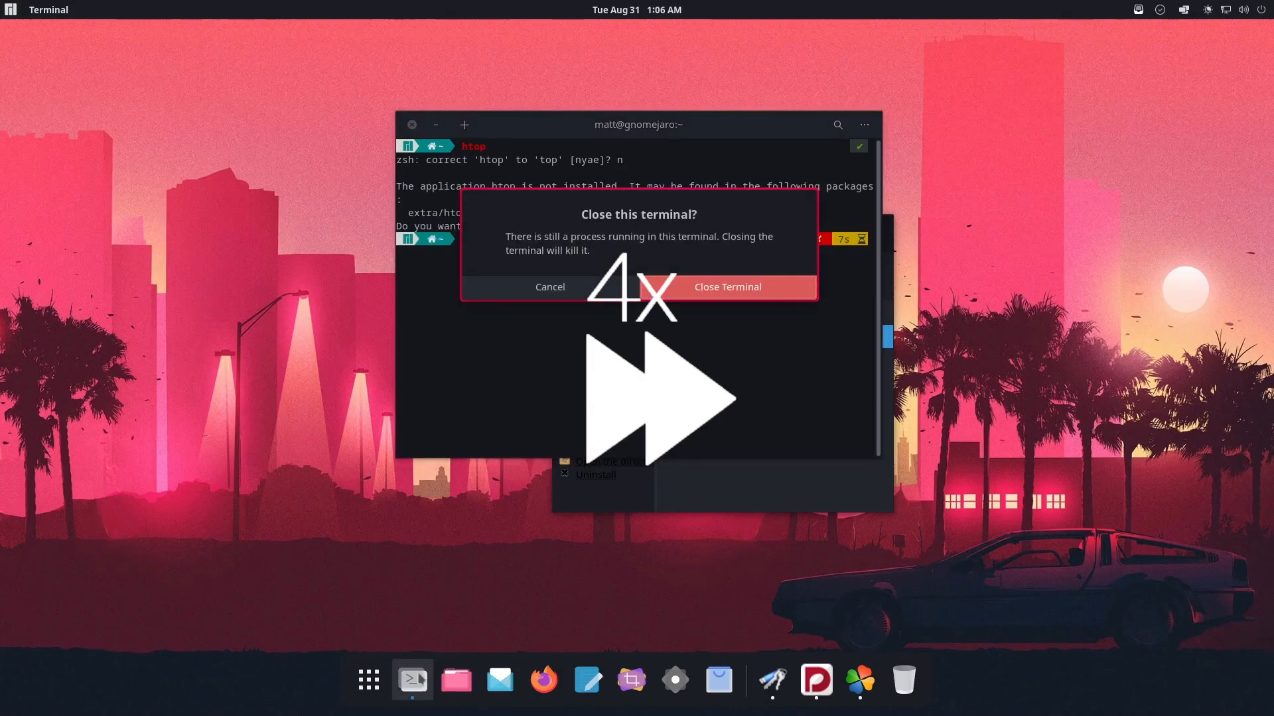
click(573, 288)
Step: Install htop with 'sudo pacman -Sy htop', entering the administrator password and confirming
text(sudo pacman -Sy htop)
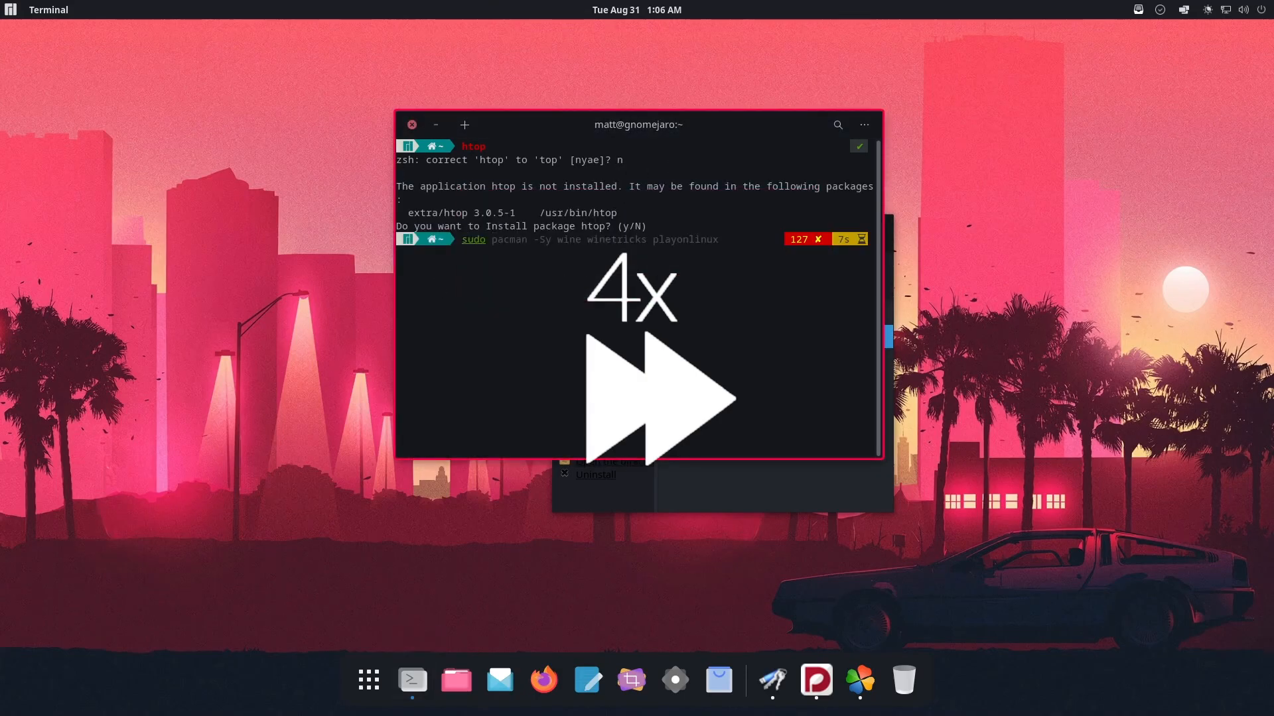
key(Return)
key(Return)
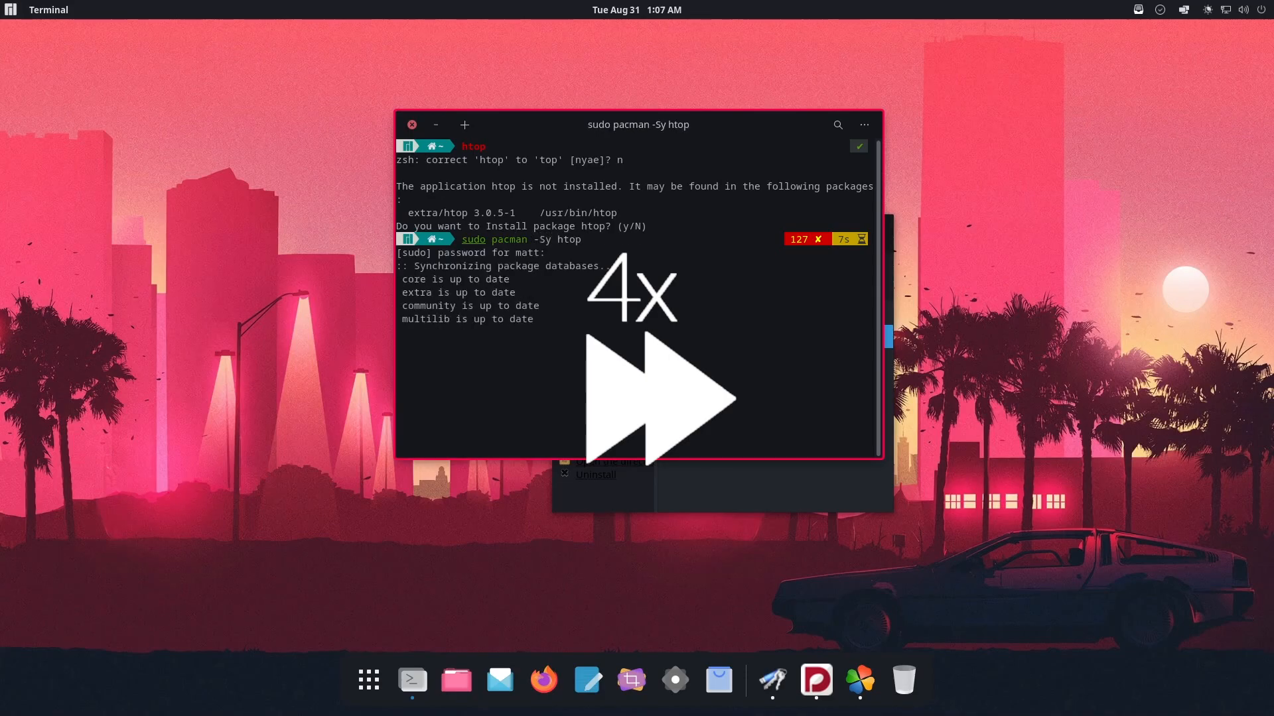
key(Return)
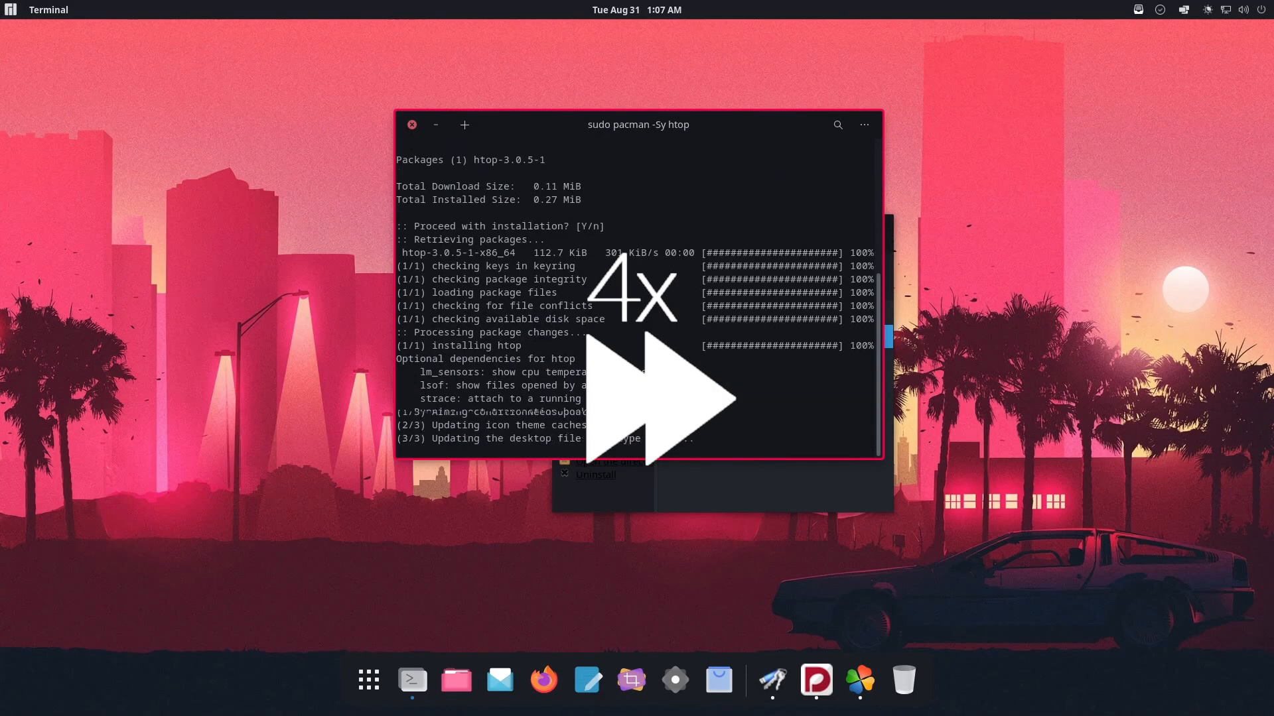
text(htop)
key(Return)
Step: Launch htop to view running processes, then close the terminal window
key(n)
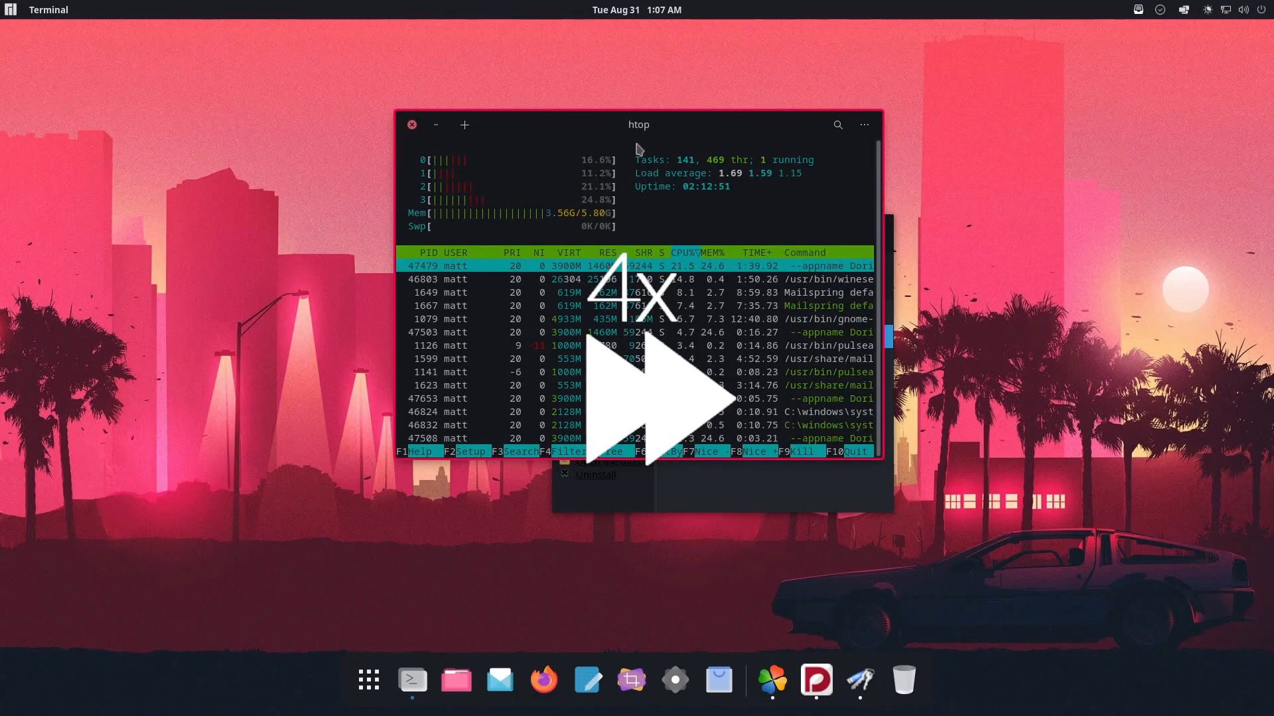
click(412, 125)
click(730, 286)
Step: Bring the Clocks score window forward, maximize it, and select bar 1's first note
click(816, 680)
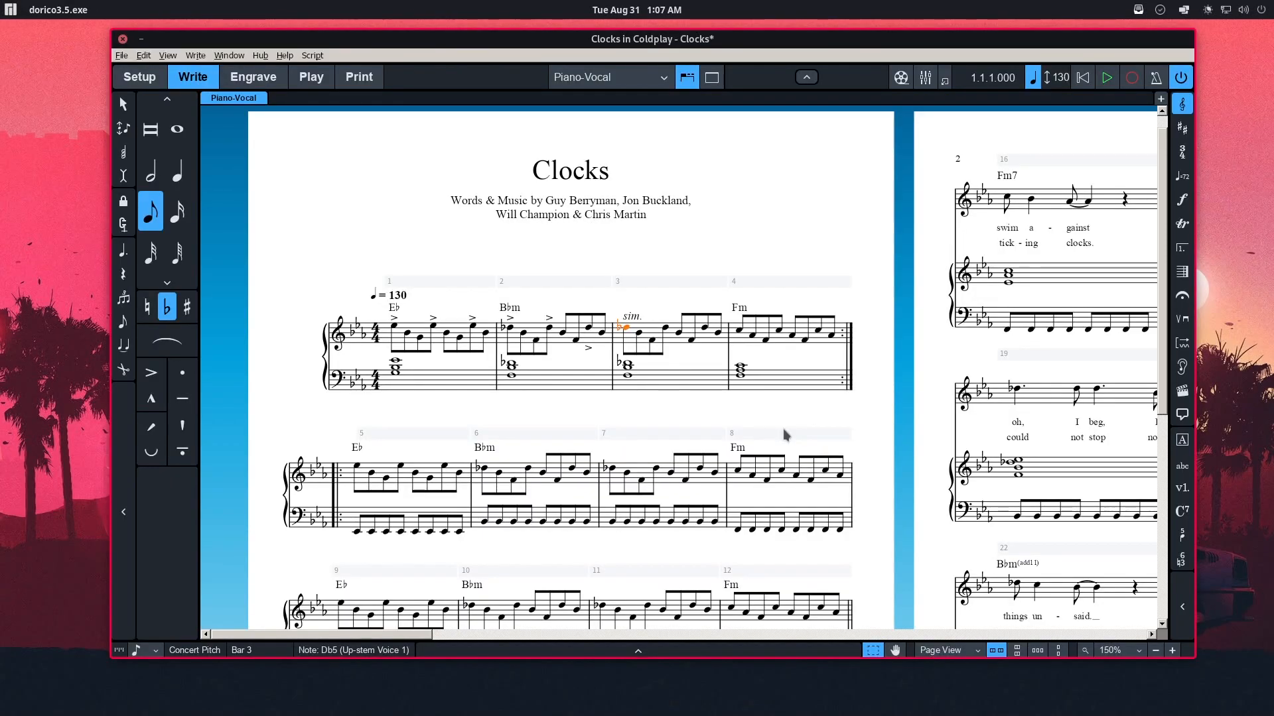
drag(671, 3, 662, 3)
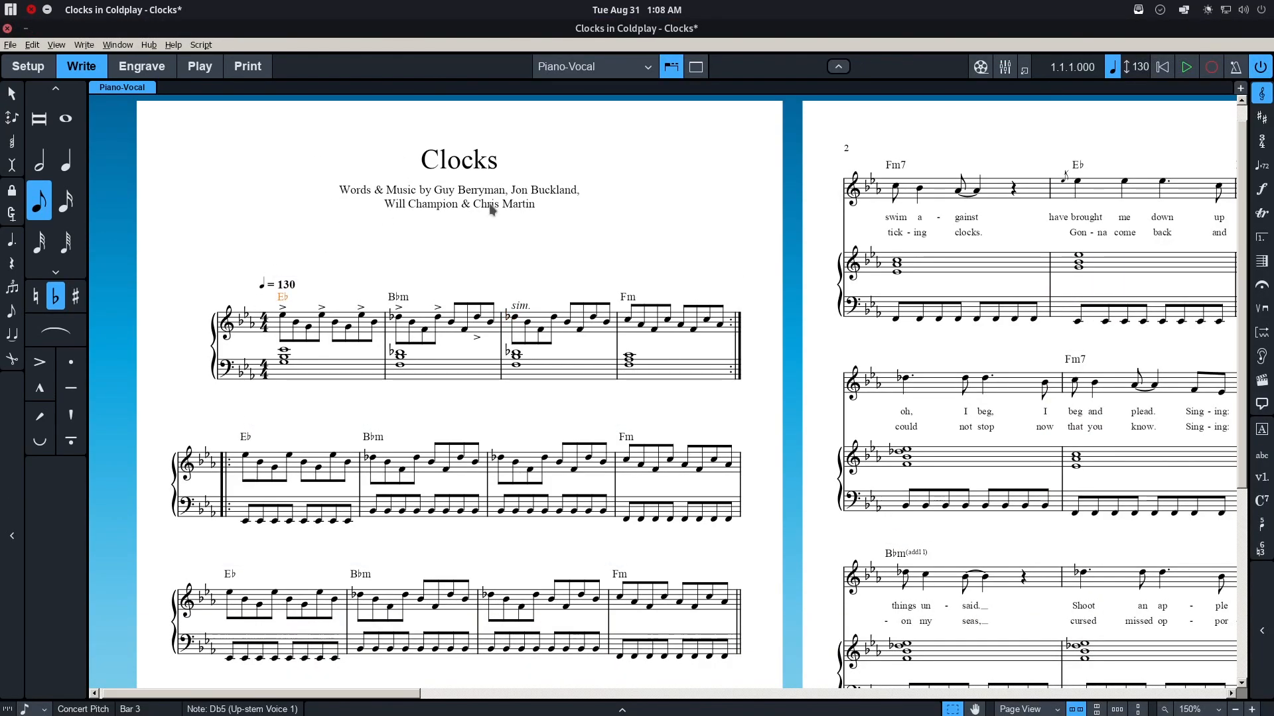
key(ctrl+Home)
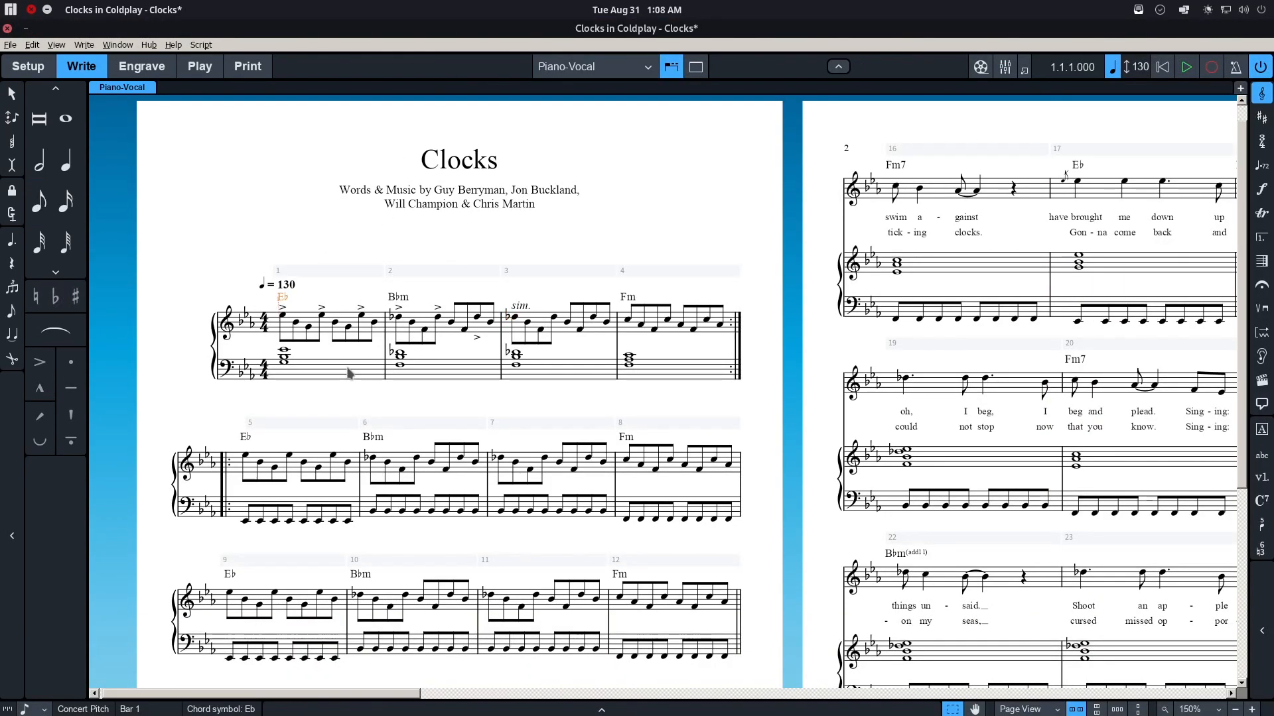
click(286, 317)
Step: Play back the opening bars, stop around bar 7, and scroll through the score
click(1186, 67)
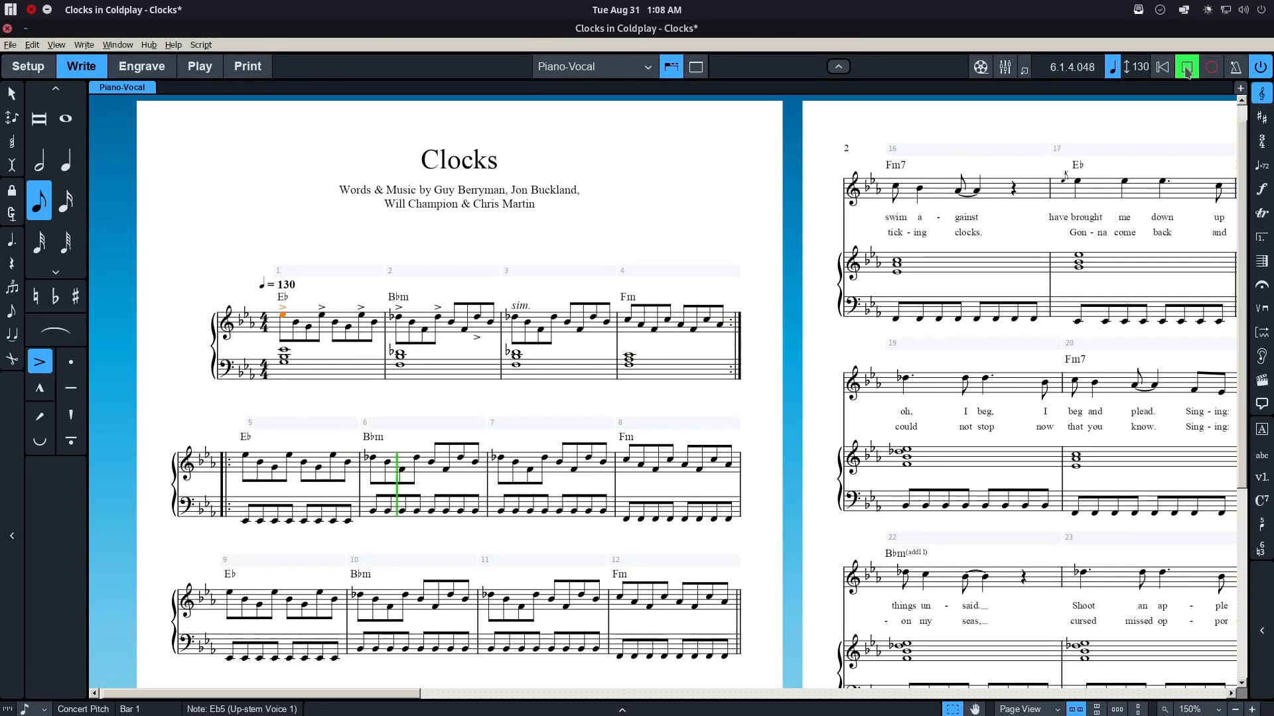
click(1187, 68)
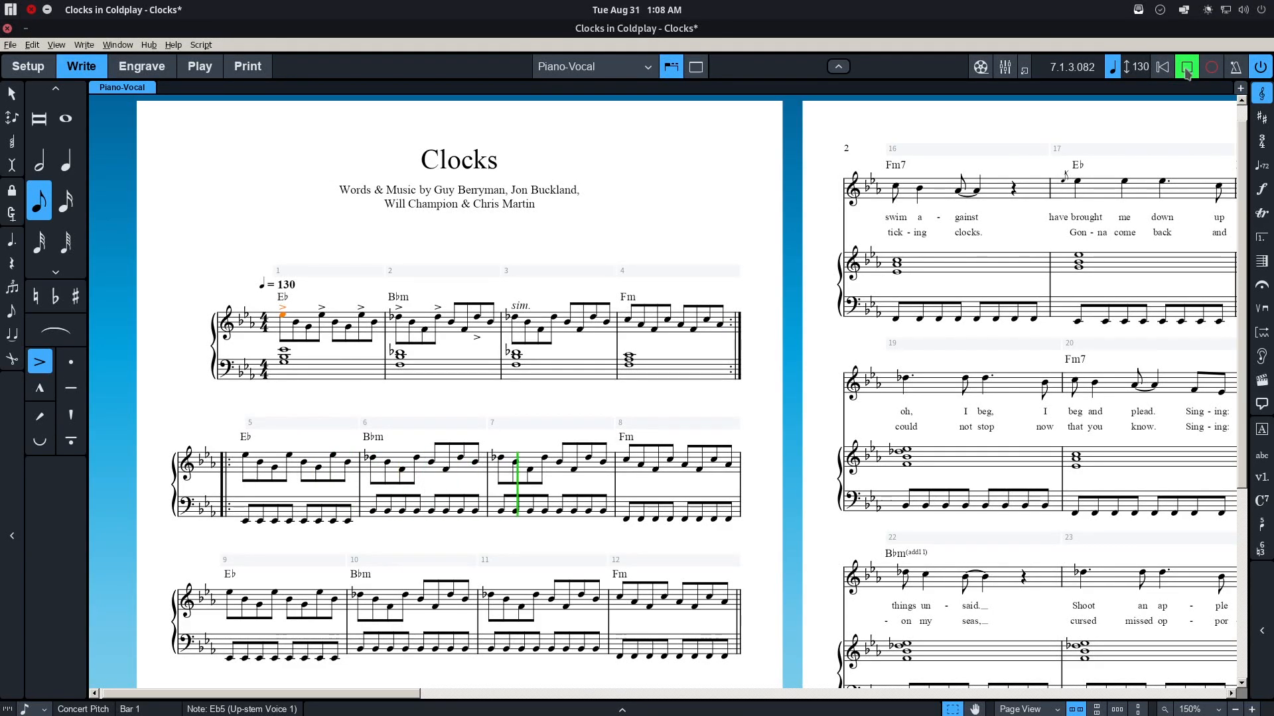
key(space)
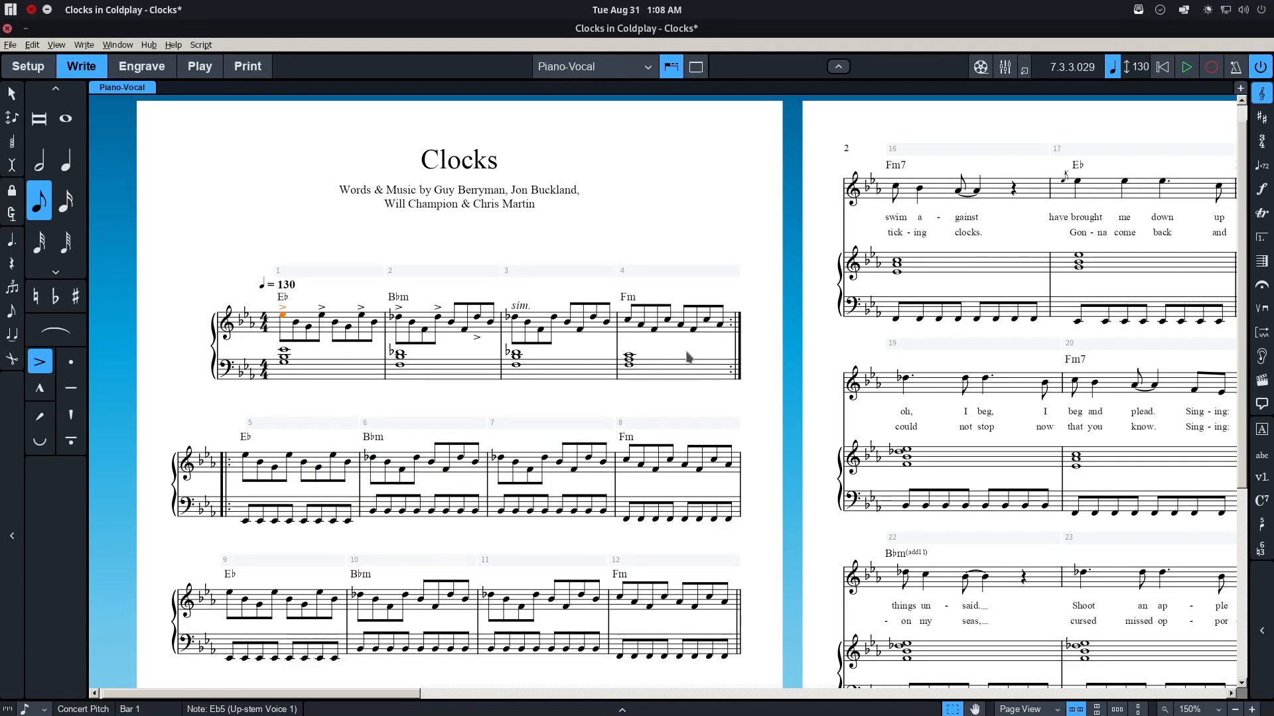
scroll(688, 358, down, 3)
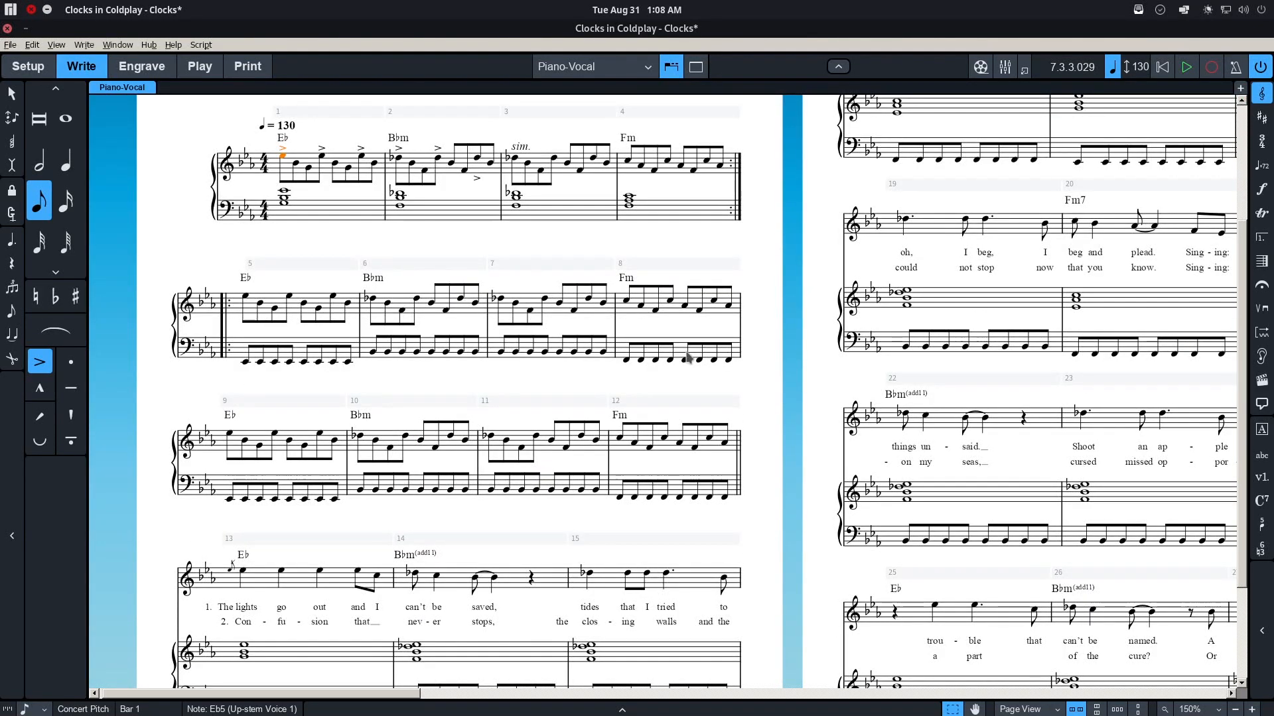
scroll(688, 358, down, 1)
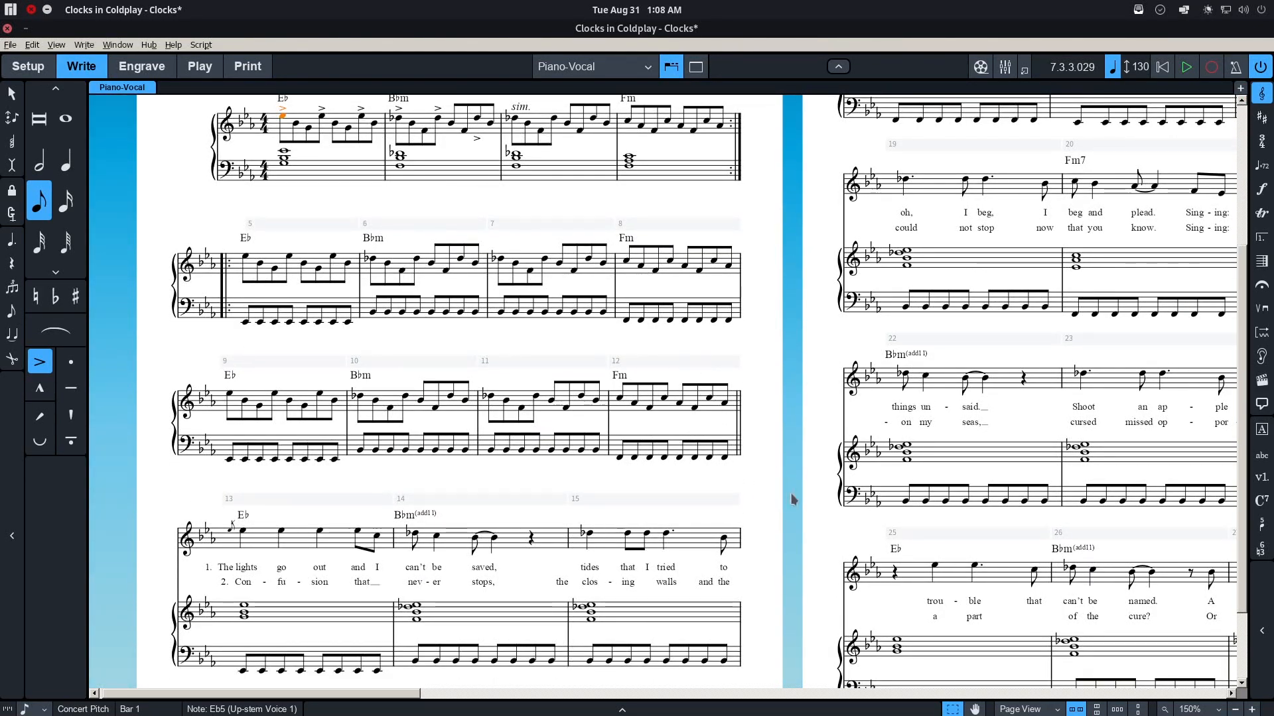
scroll(790, 491, down, 2)
scroll(753, 408, up, 6)
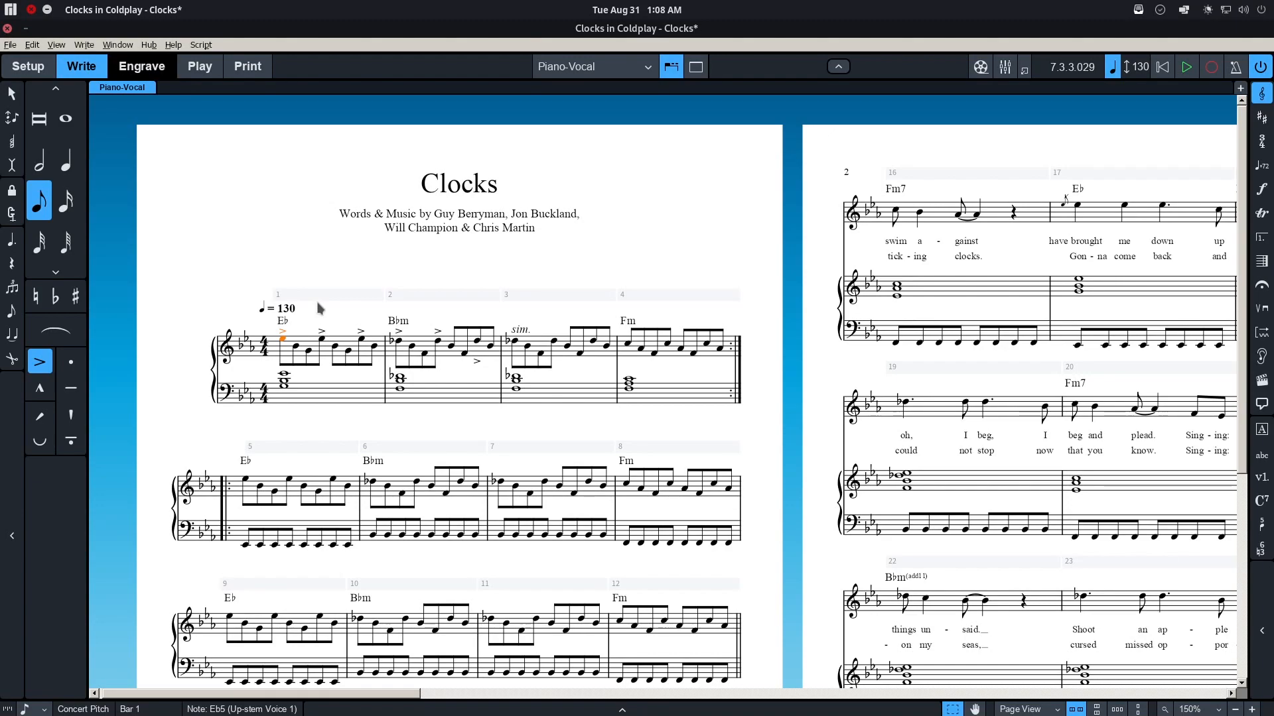
Step: Switch to Engrave mode, dismiss its tour, and show the Properties panel for the opening Eb5
key(ctrl+3)
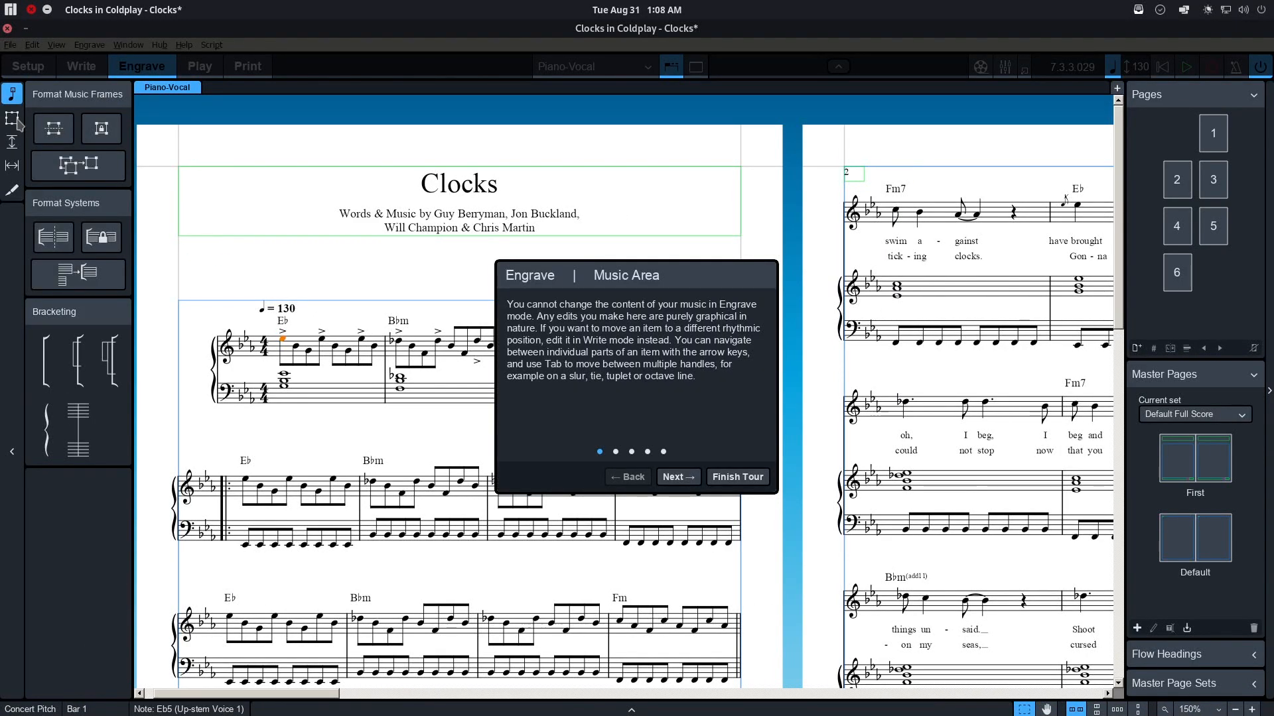
click(732, 478)
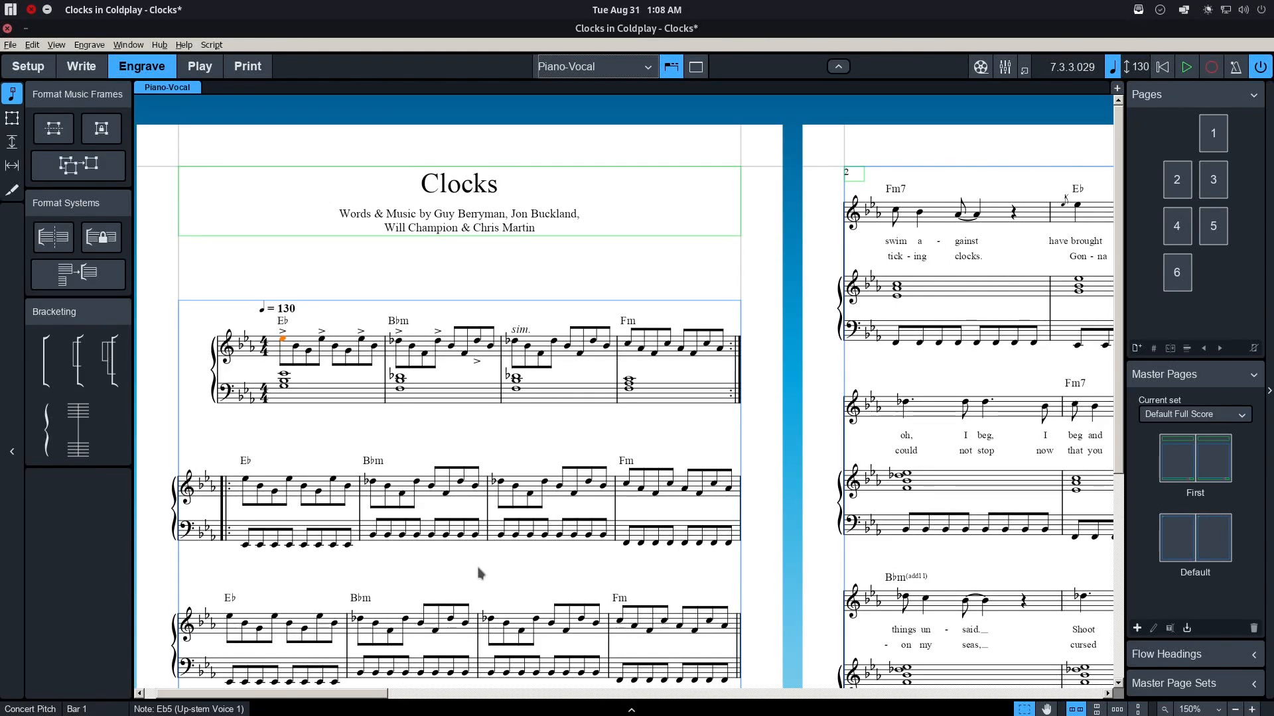
key(ctrl+8)
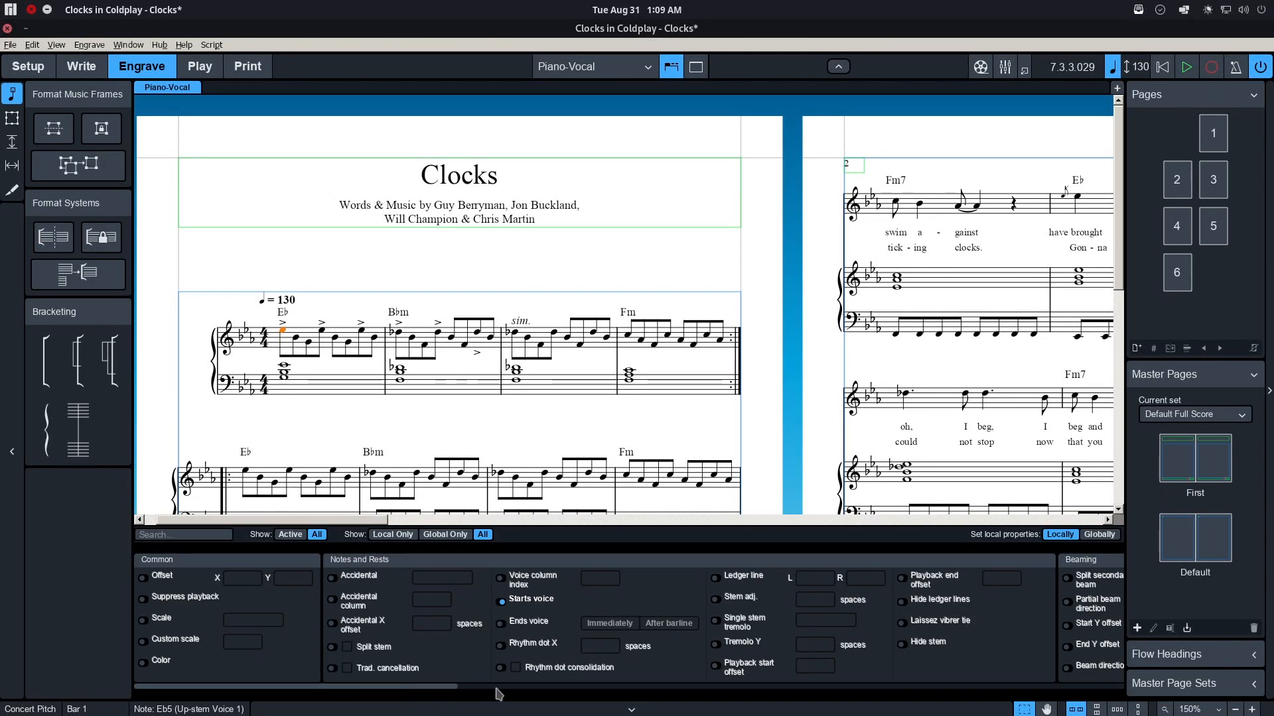
drag(436, 687, 674, 689)
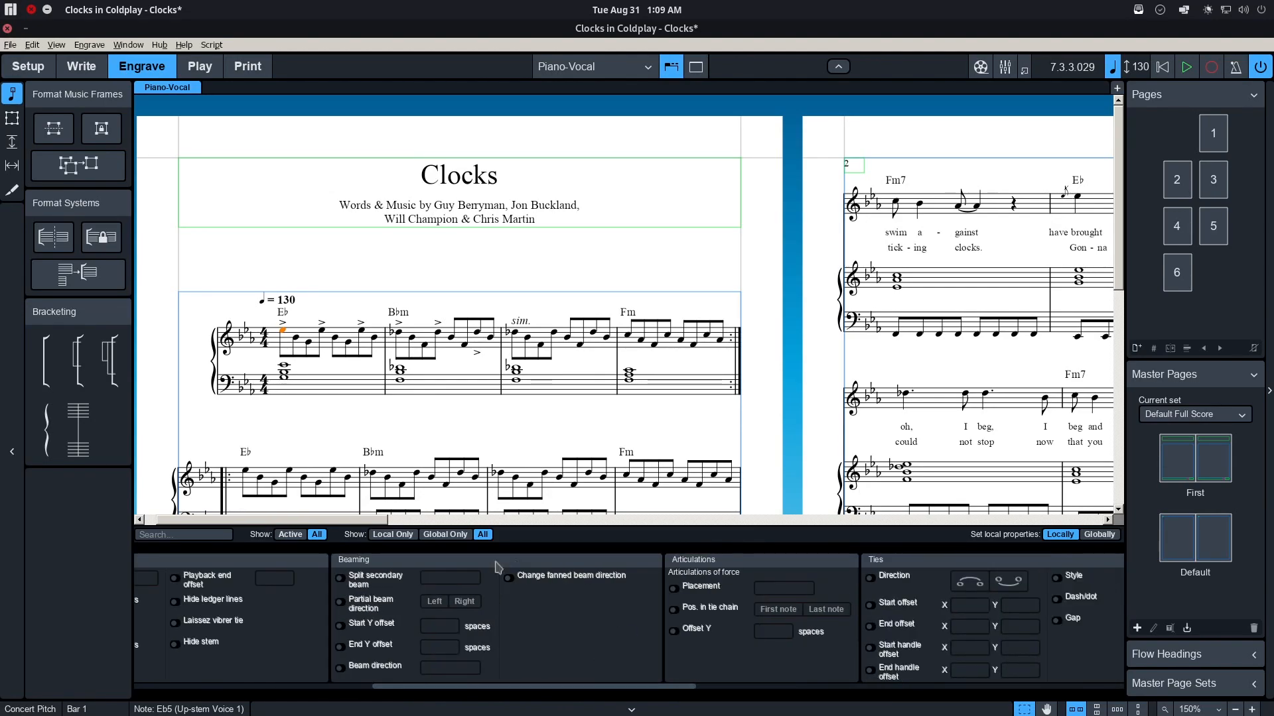
drag(495, 687, 908, 711)
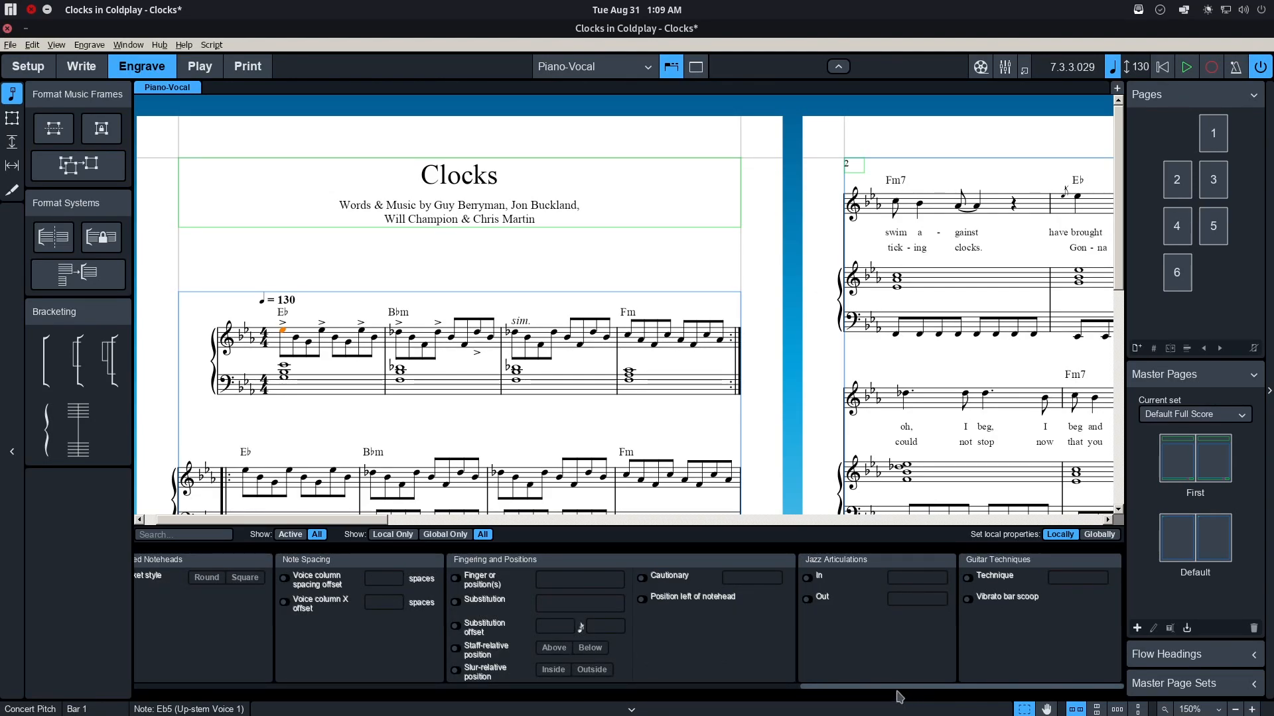
Step: In the Properties panel's Notes and Rests group, switch on Hide stem for the opening Eb5
drag(979, 687, 400, 694)
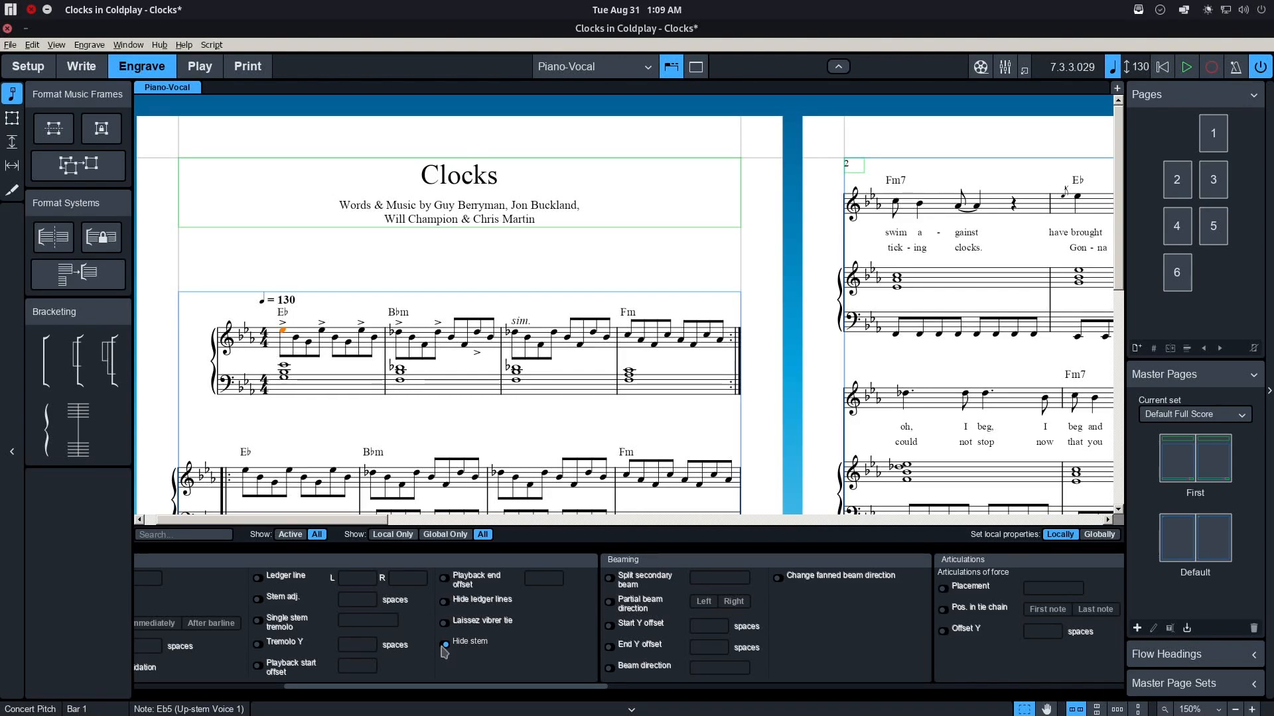
click(444, 645)
drag(421, 690, 267, 692)
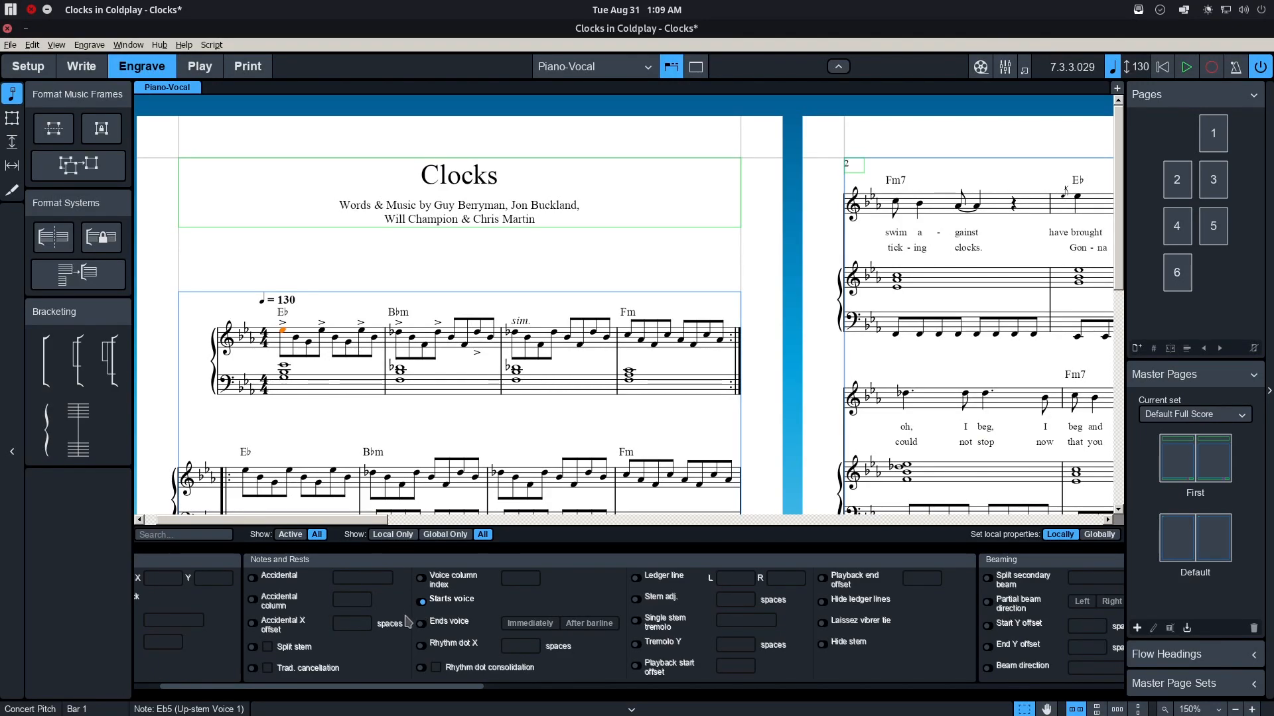
mouse_move(472, 688)
mouse_down()
mouse_move(676, 693)
mouse_move(473, 696)
mouse_up()
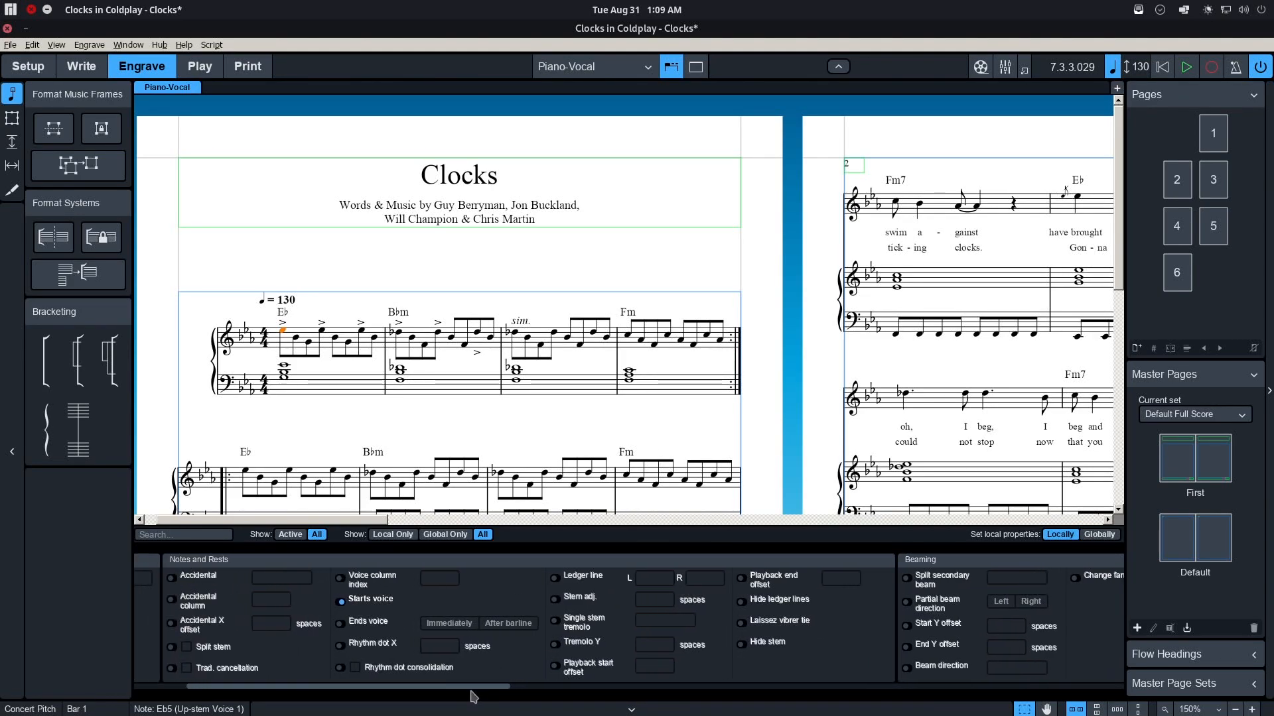
click(741, 646)
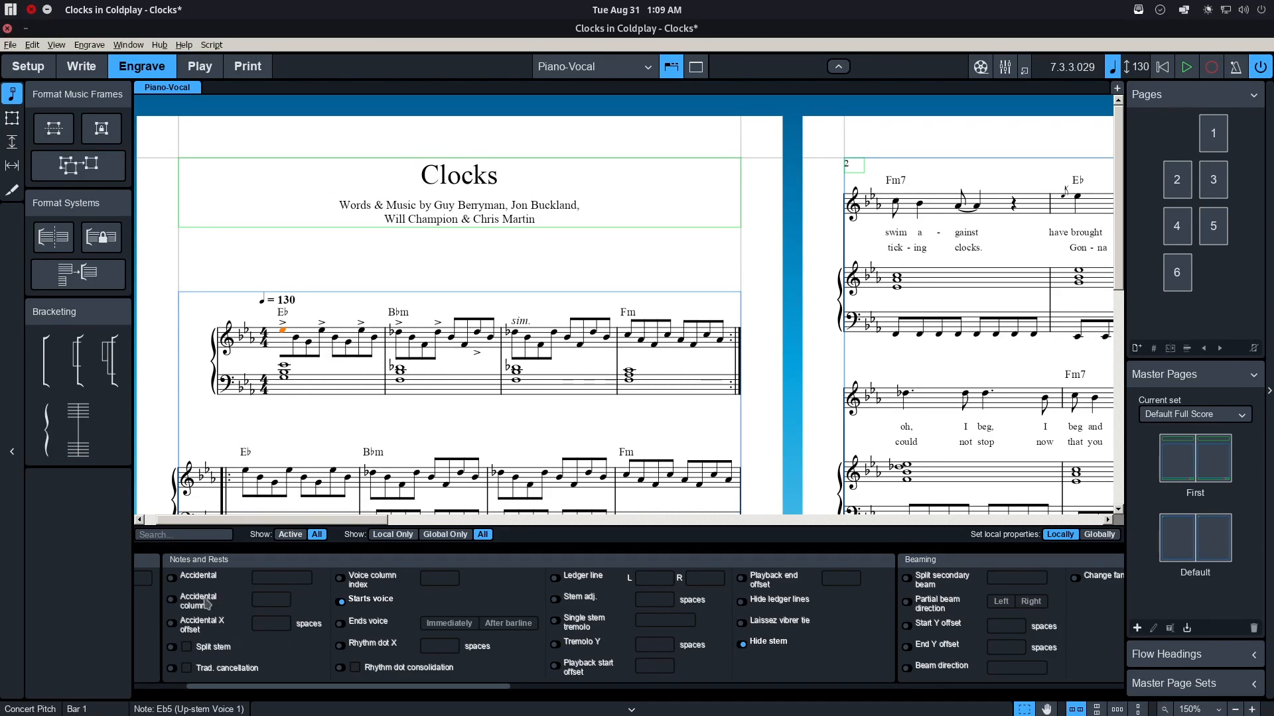
Step: Turn on the opening Eb5's Accidental property and set it to Round brackets
click(172, 578)
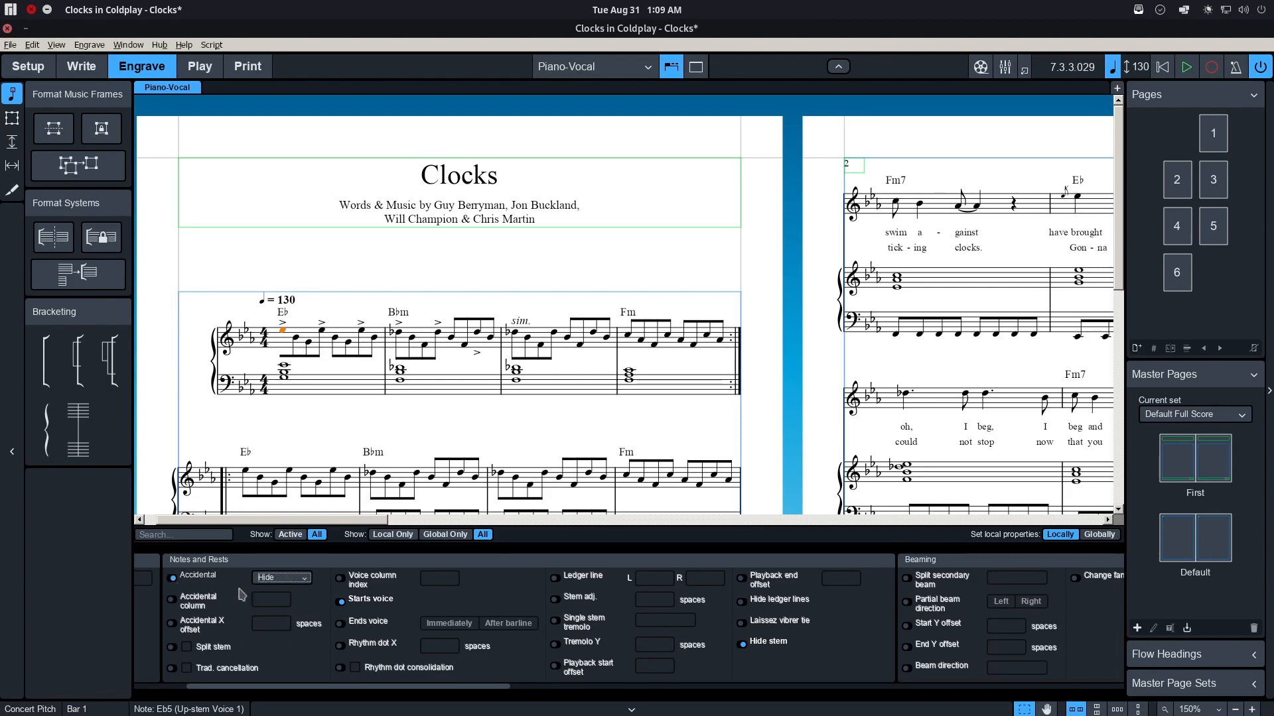
click(290, 578)
click(287, 610)
click(284, 583)
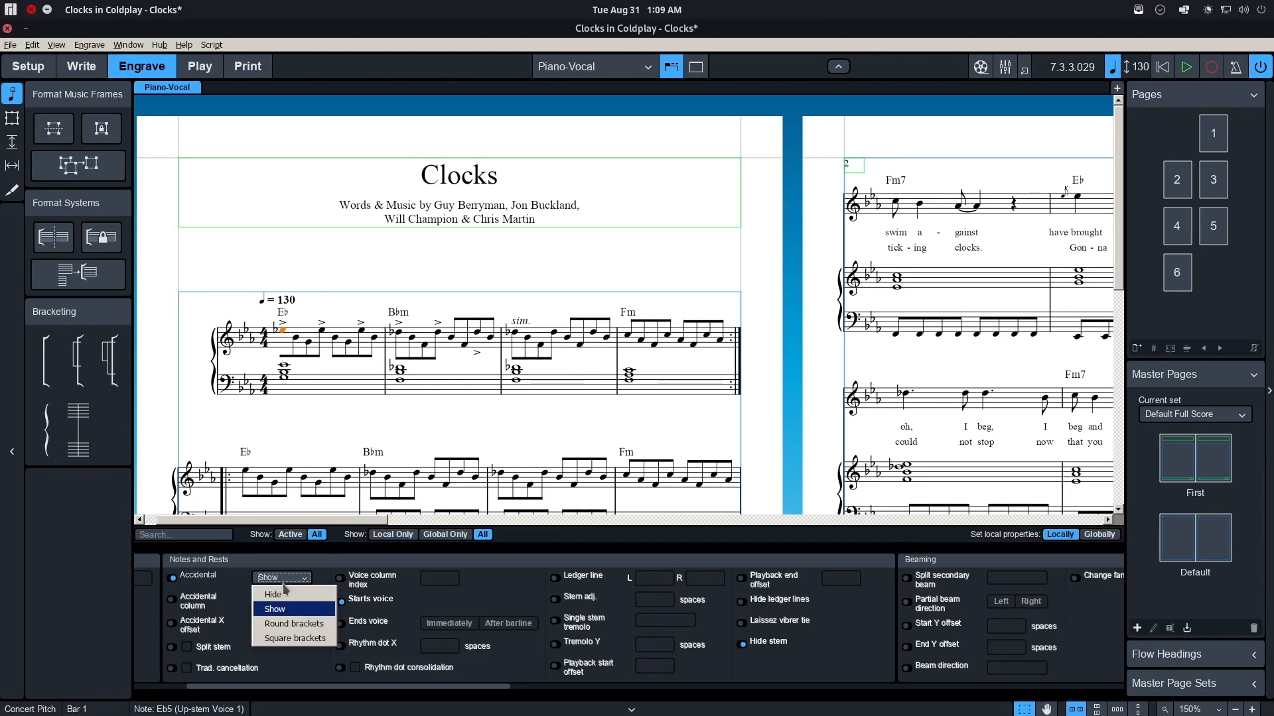
click(285, 625)
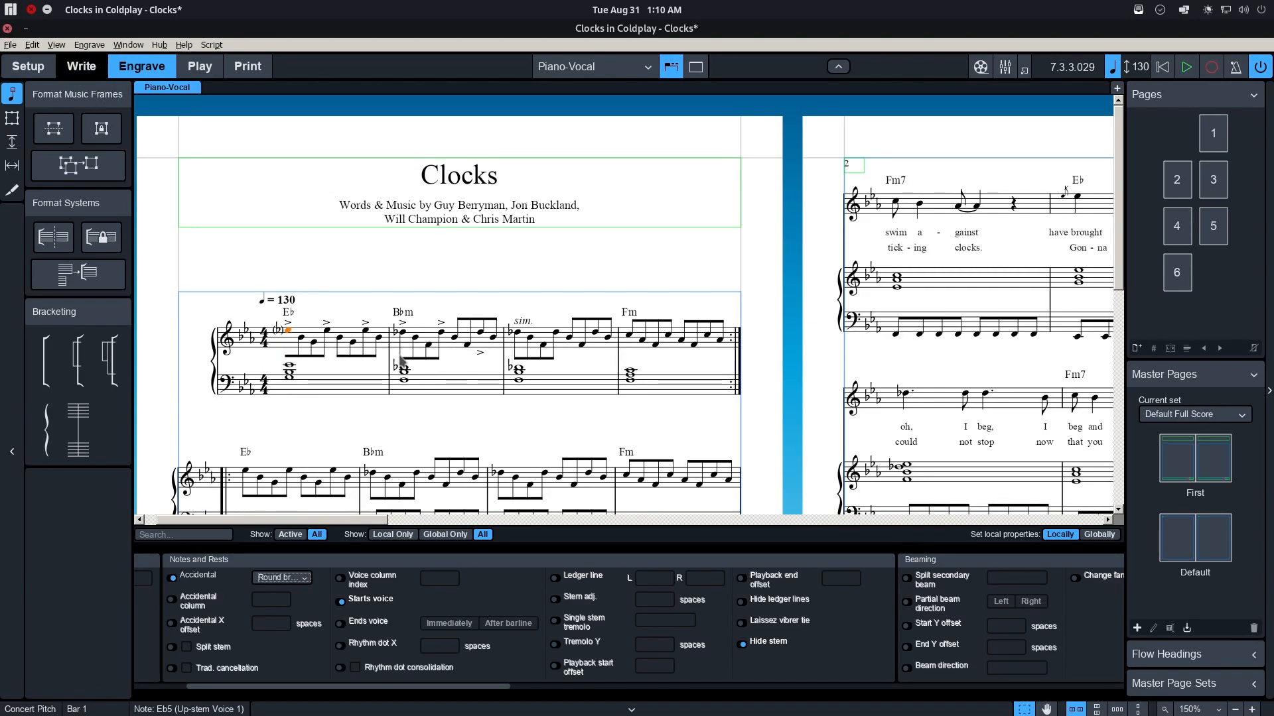
Step: In Write mode, raise bar 1's opening note stepwise up to F6, then lower it back to Eb5
key(ctrl+2)
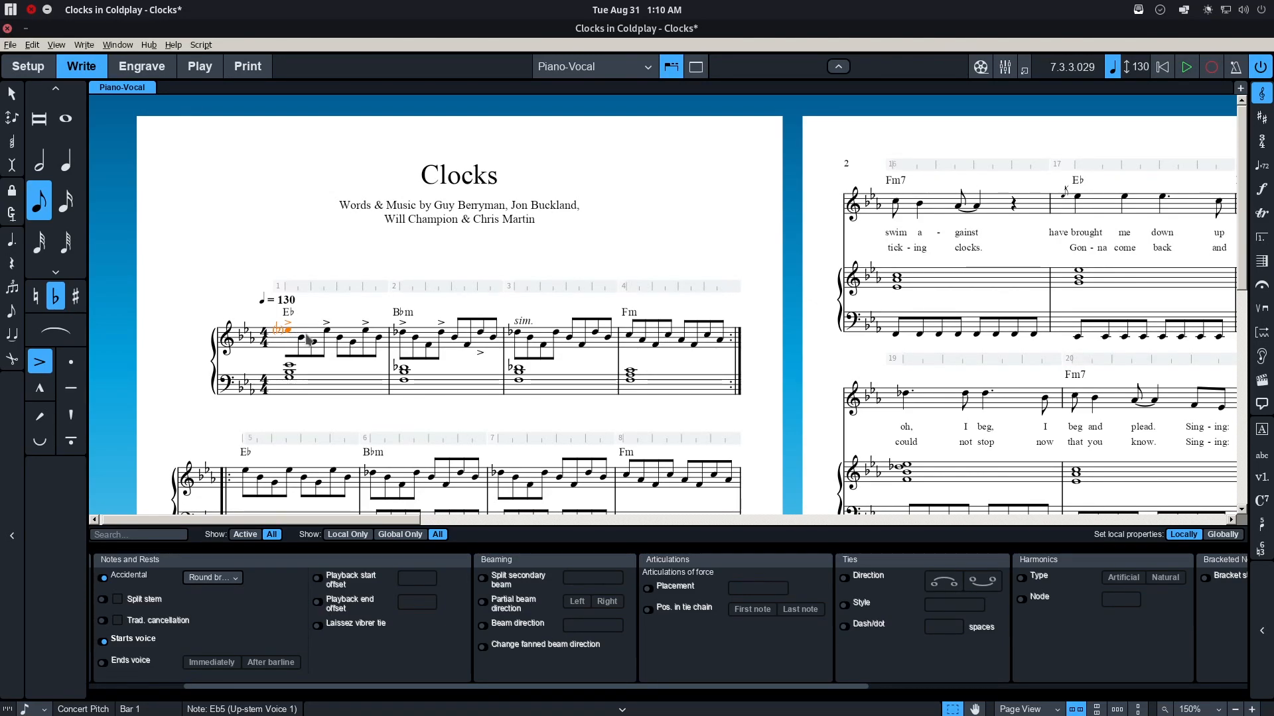
key(alt+Up)
key(alt+Up)
key(alt+Up)
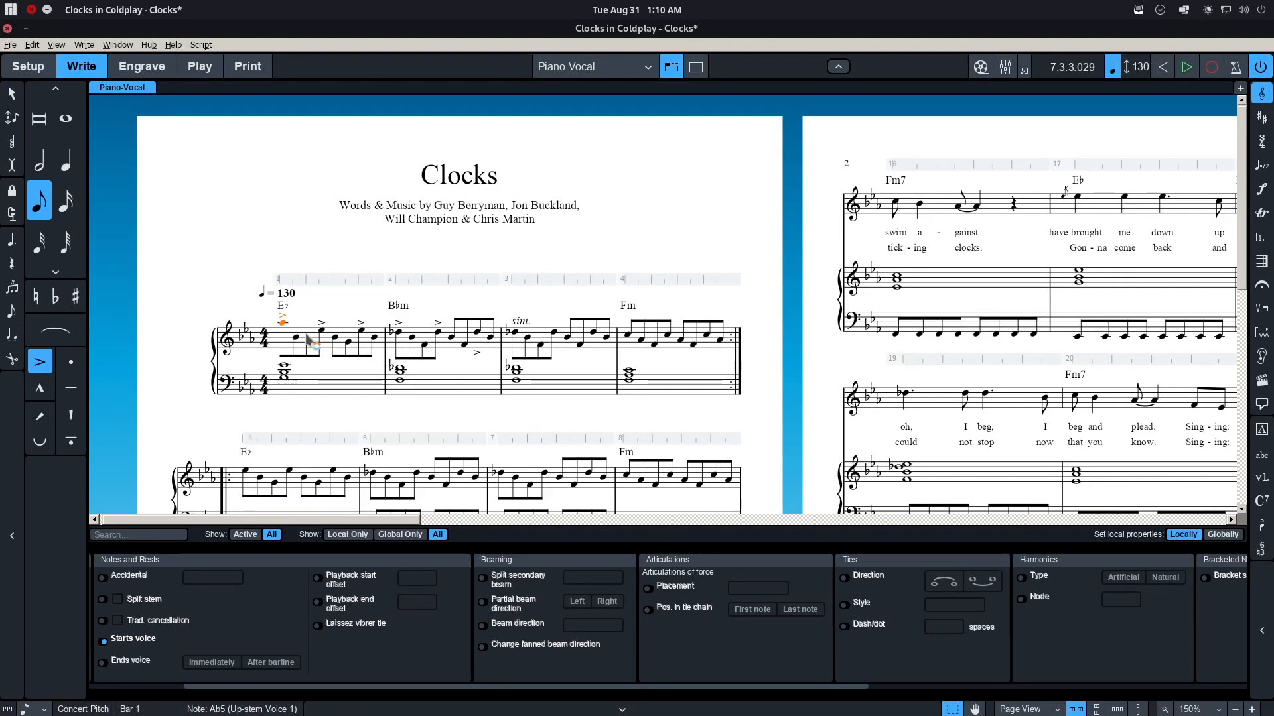
key(alt+Up)
key(alt+Up)
key(alt+Up)
key(alt+Up)
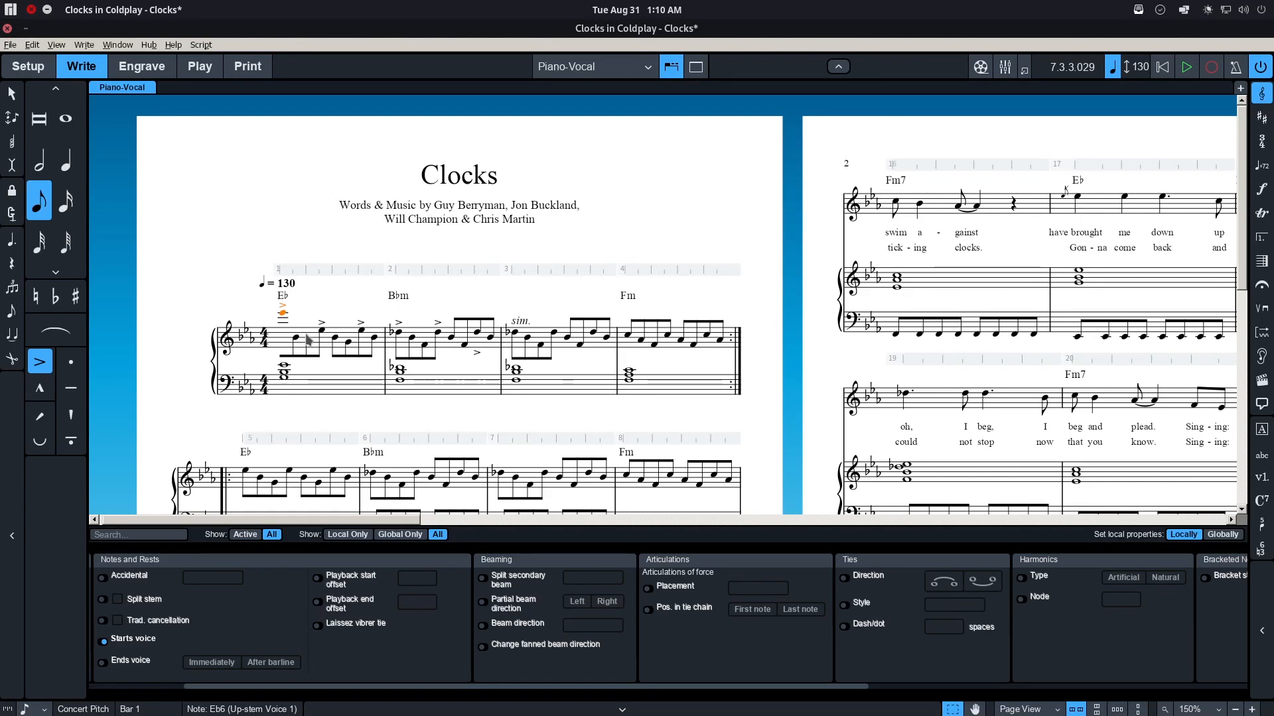
key(alt+Up)
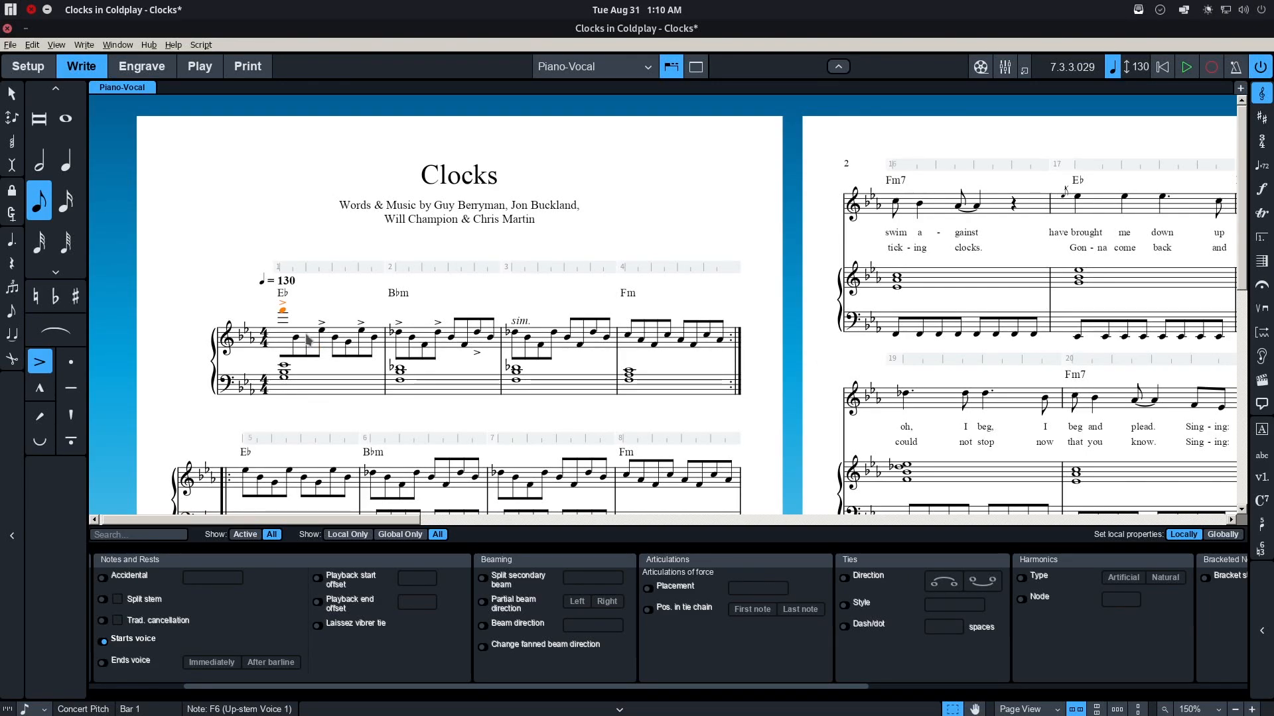
key(alt+Down)
key(alt+Down)
key(alt+Down)
key(alt+Down)
key(alt+Down)
key(alt+Down)
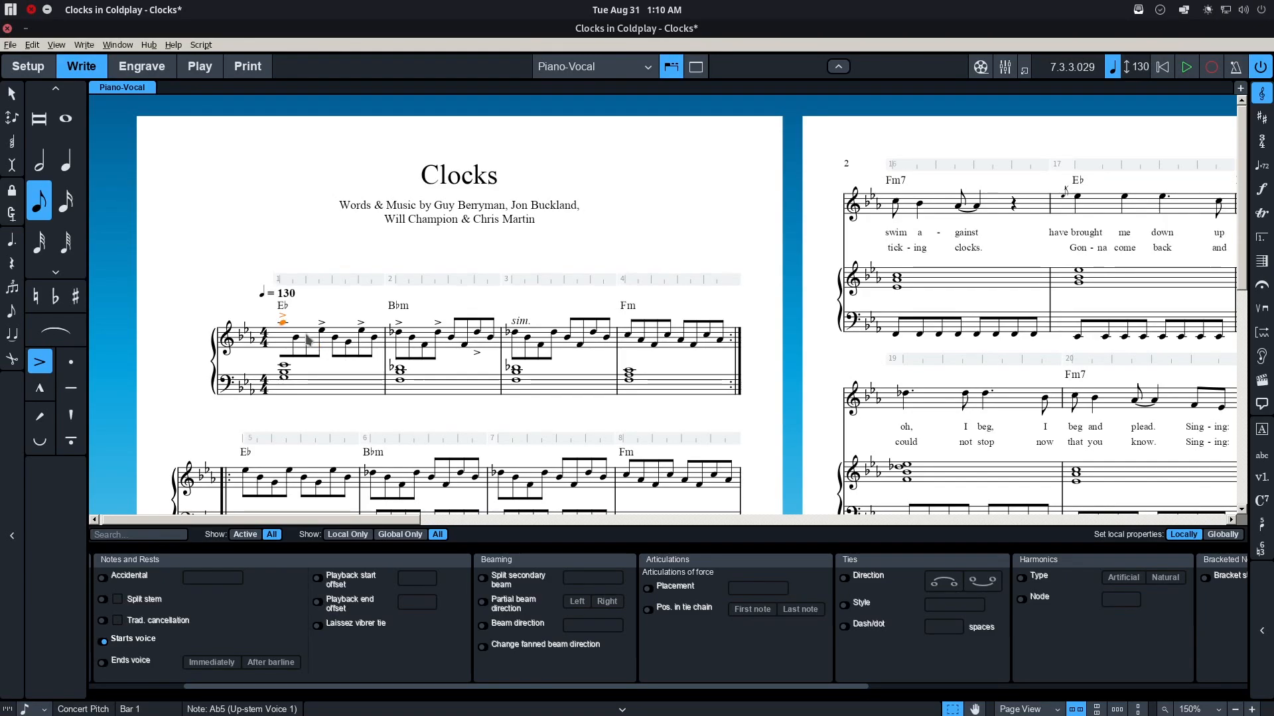
key(alt+Down)
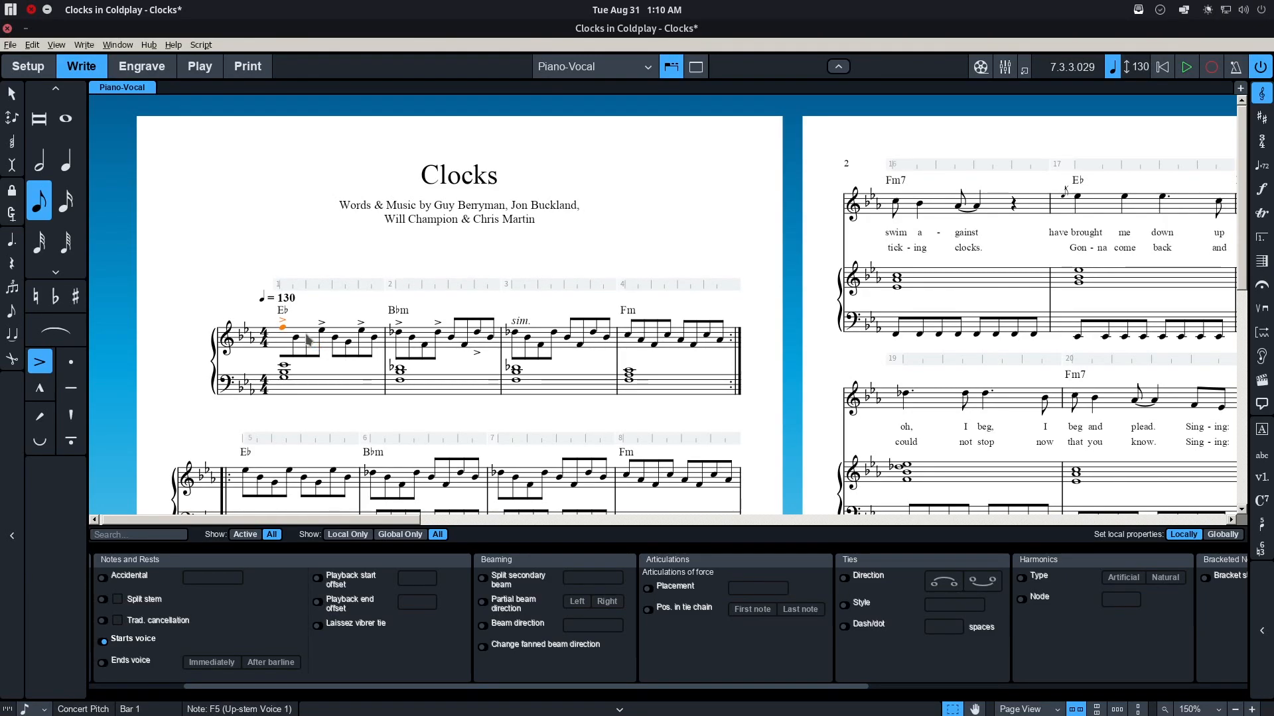
key(alt+Down)
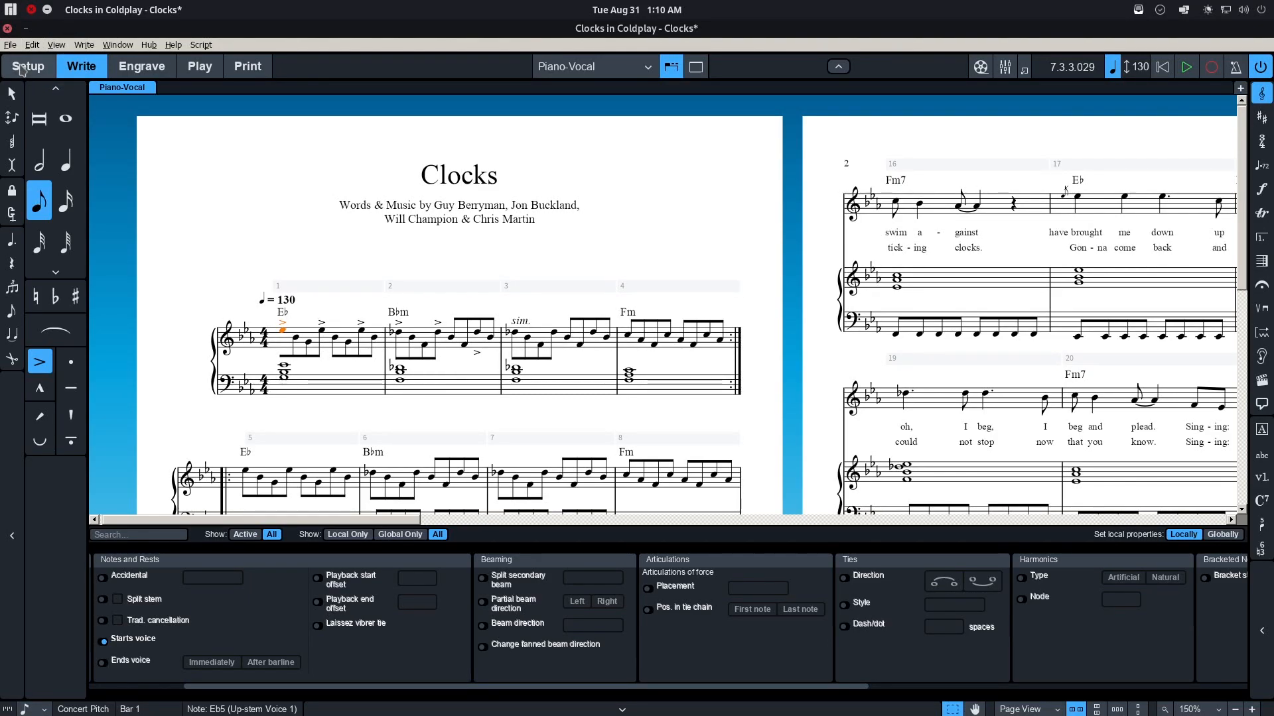
Step: Enter Setup mode, finish the introductory tour and bring up the Add Ensemble picker
click(21, 68)
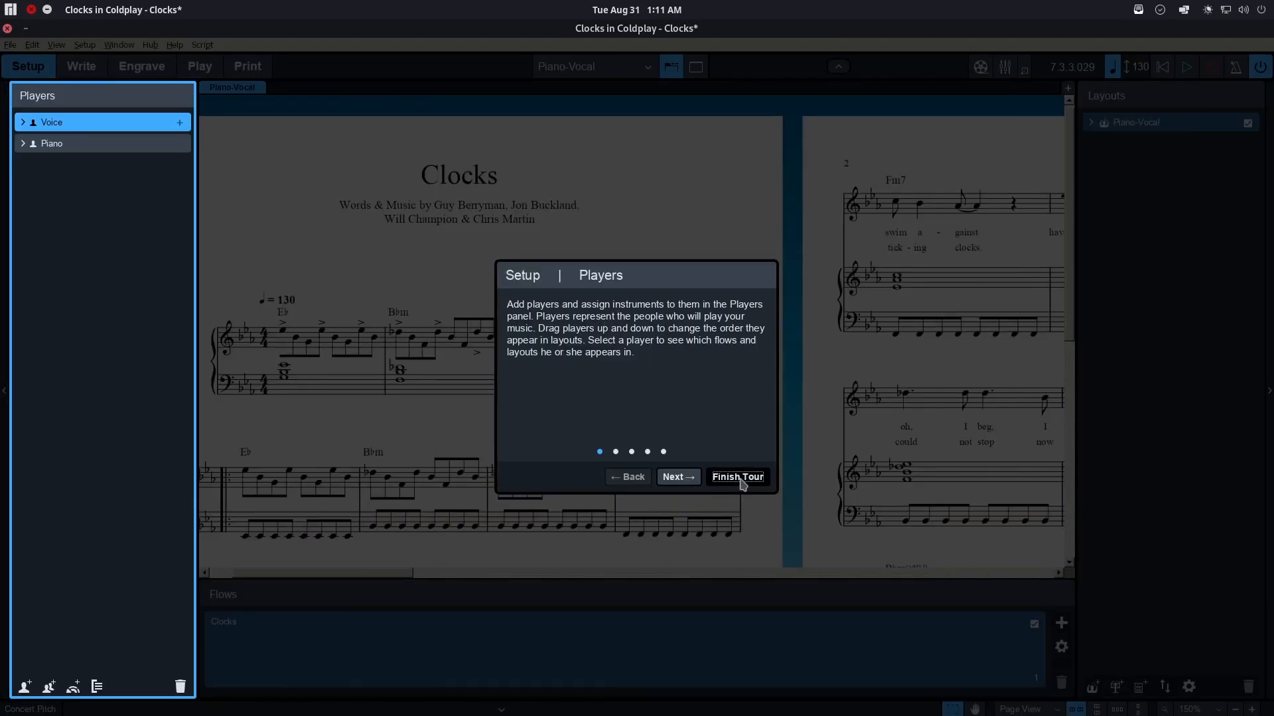
click(738, 477)
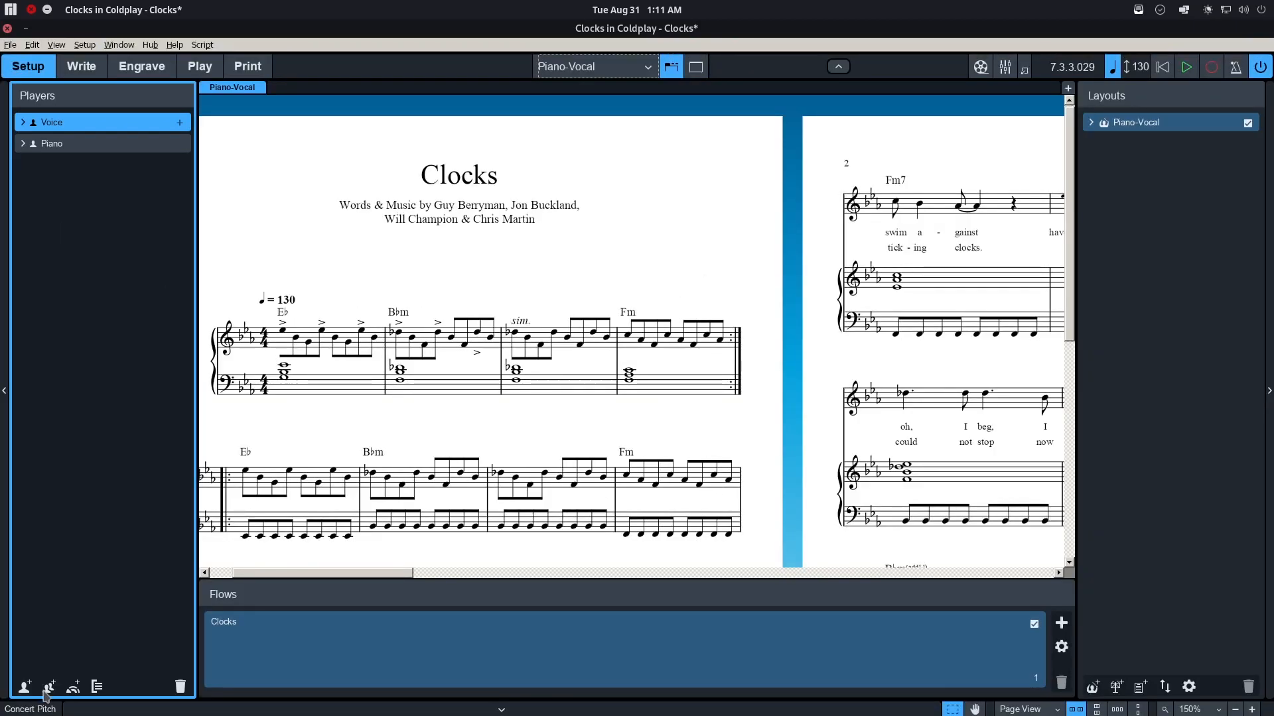
click(73, 688)
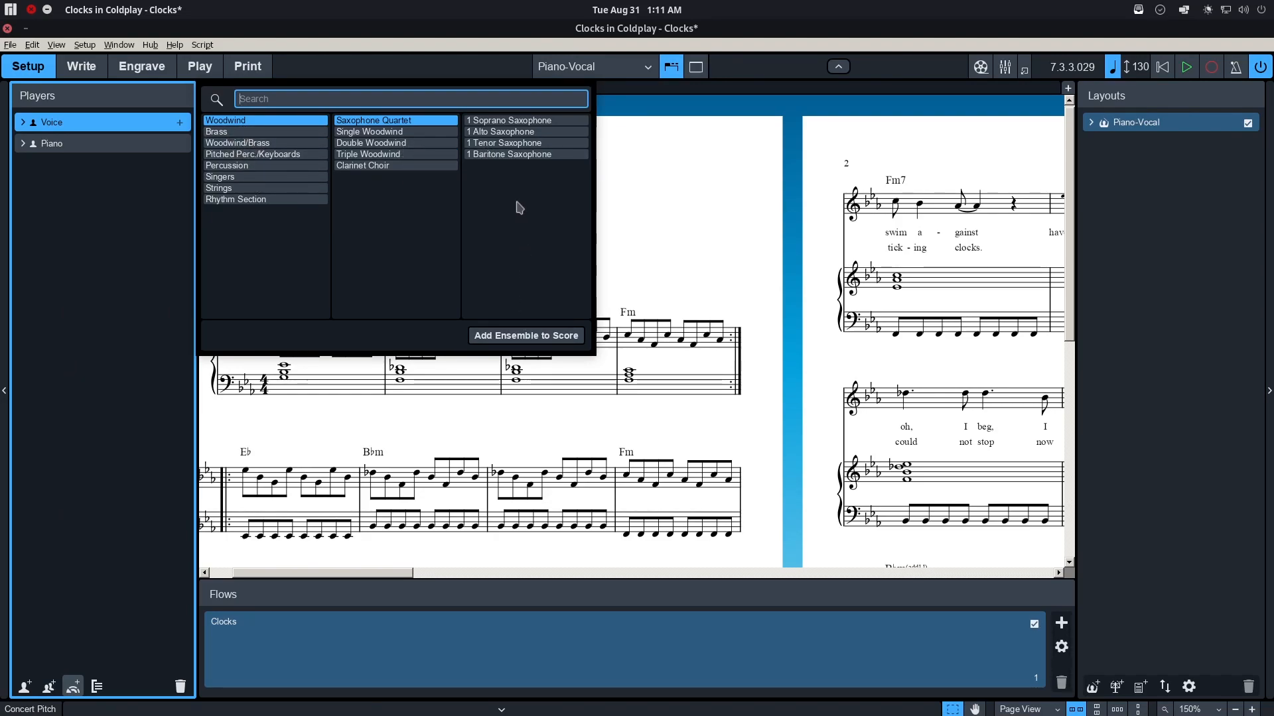
Step: Add the Saxophone Quartet ensemble (soprano, alto, tenor, baritone saxophones) to the score
click(409, 122)
click(556, 335)
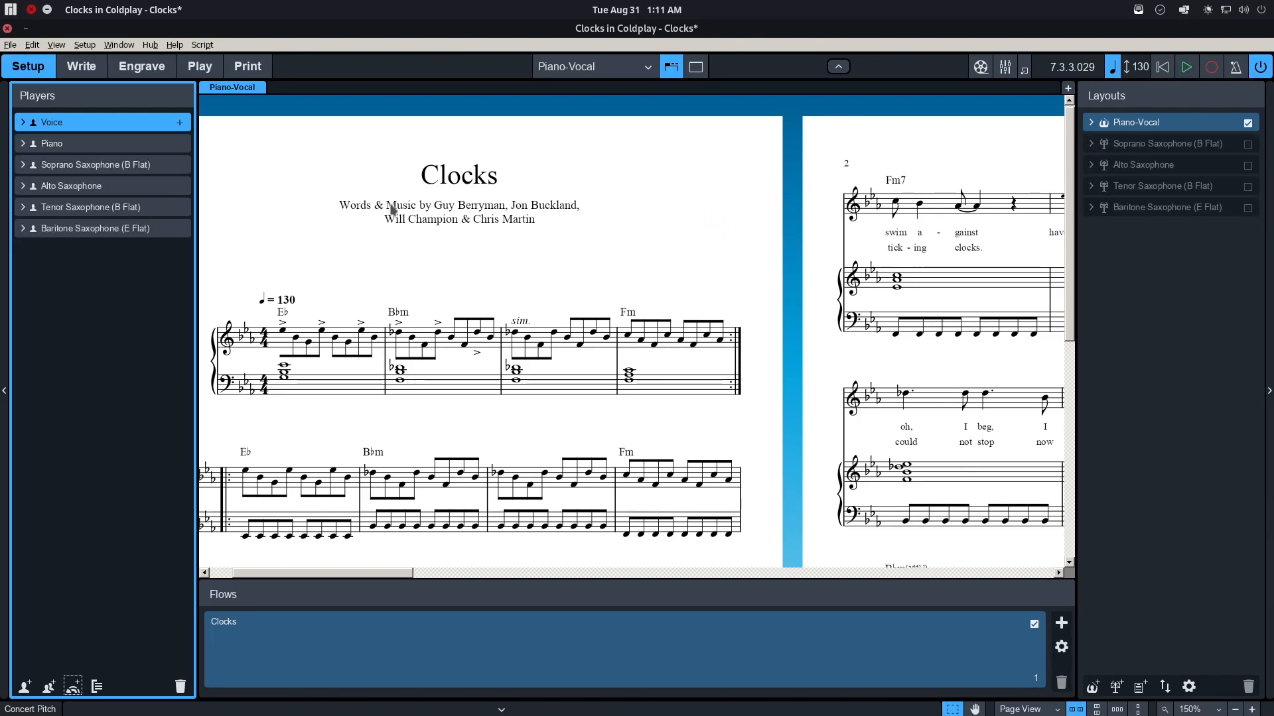
scroll(429, 233, down, 3)
scroll(431, 237, up, 3)
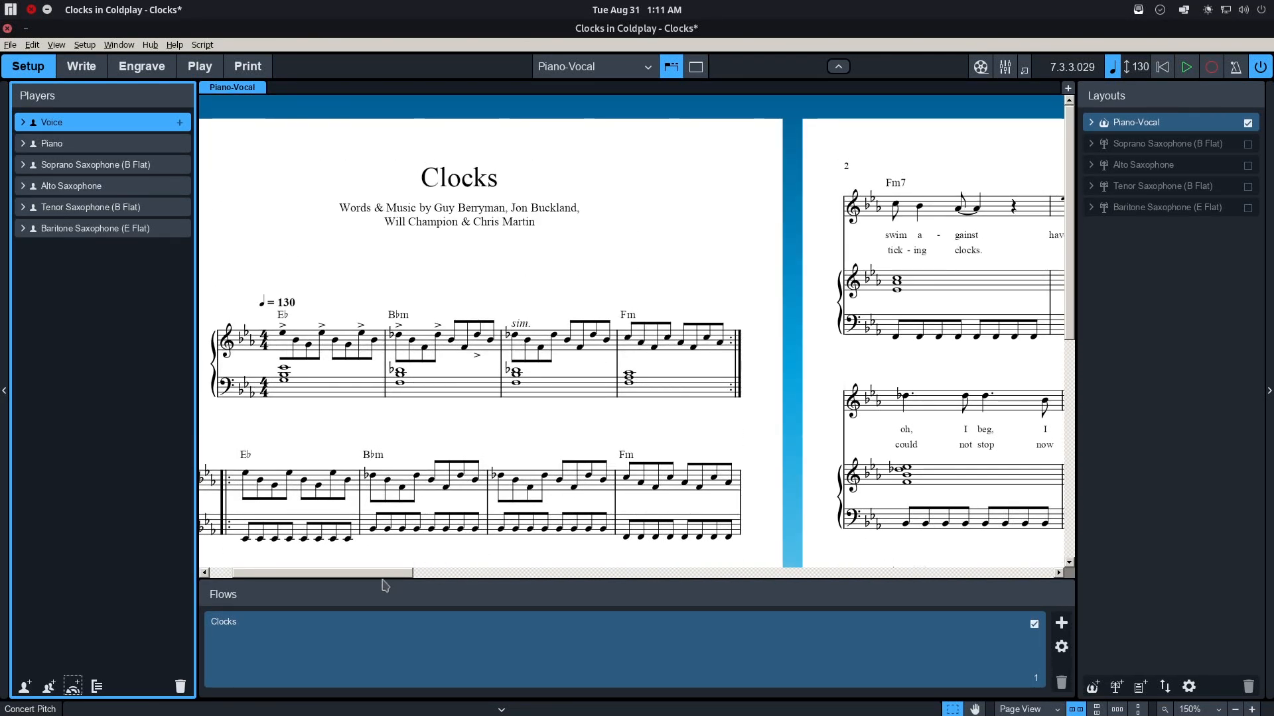
drag(380, 579, 356, 579)
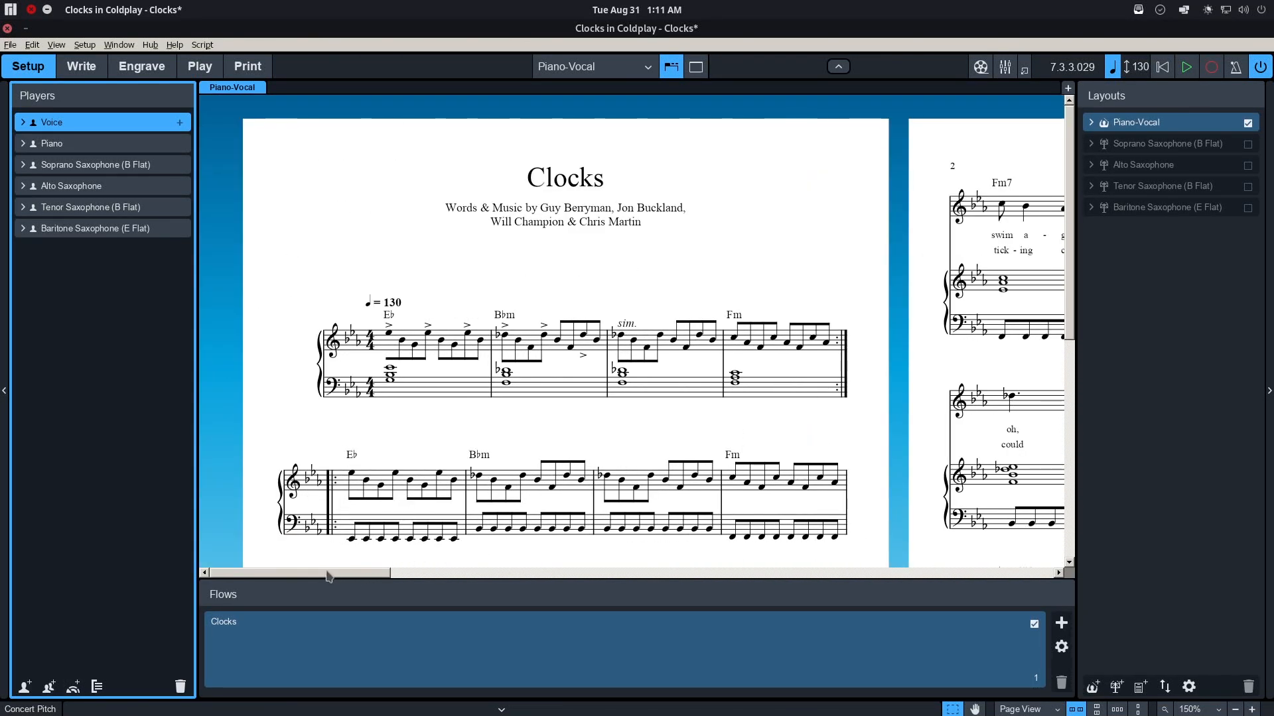
Step: Check that the Piano-Vocal layout has all six players ticked, including the four saxophones
click(575, 67)
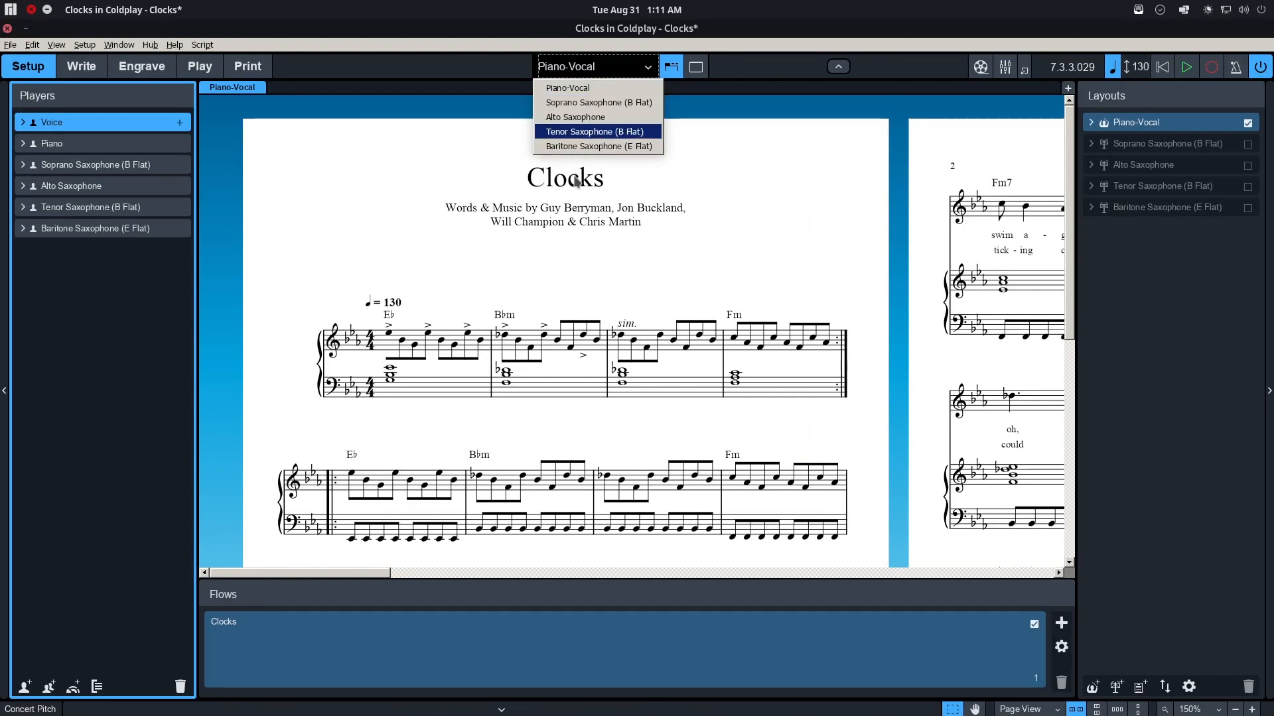
click(932, 193)
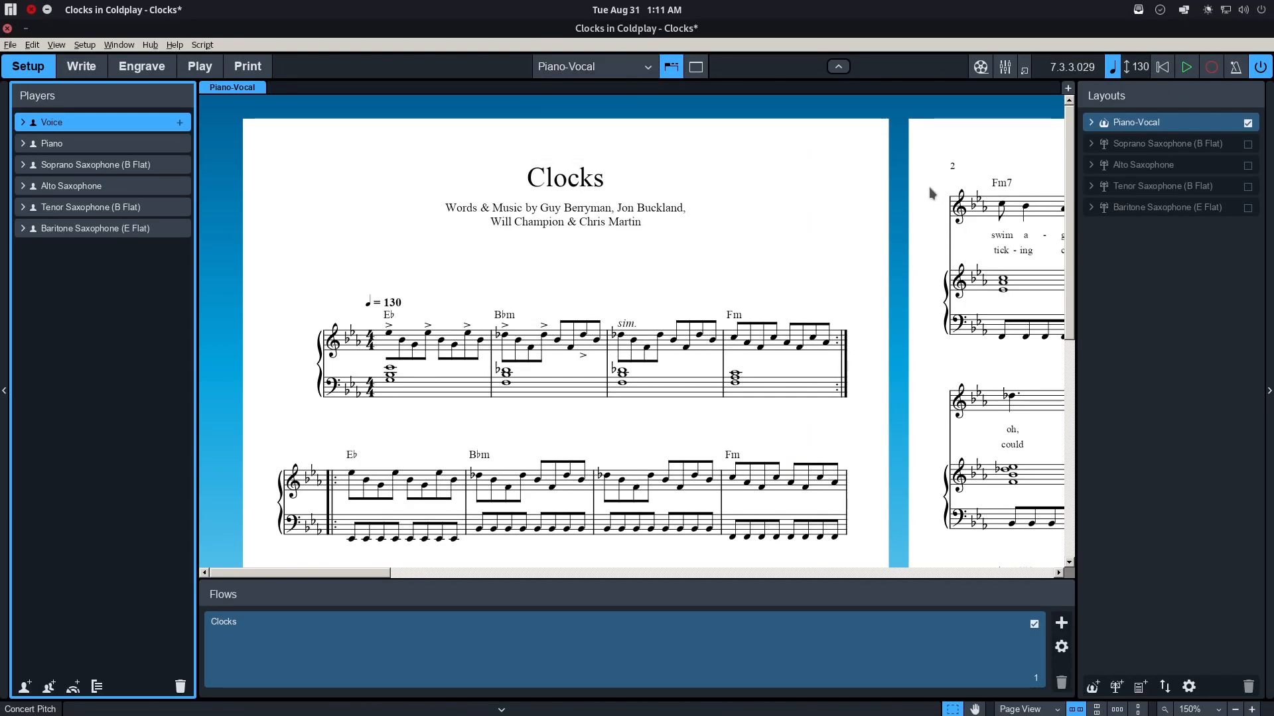
click(1091, 124)
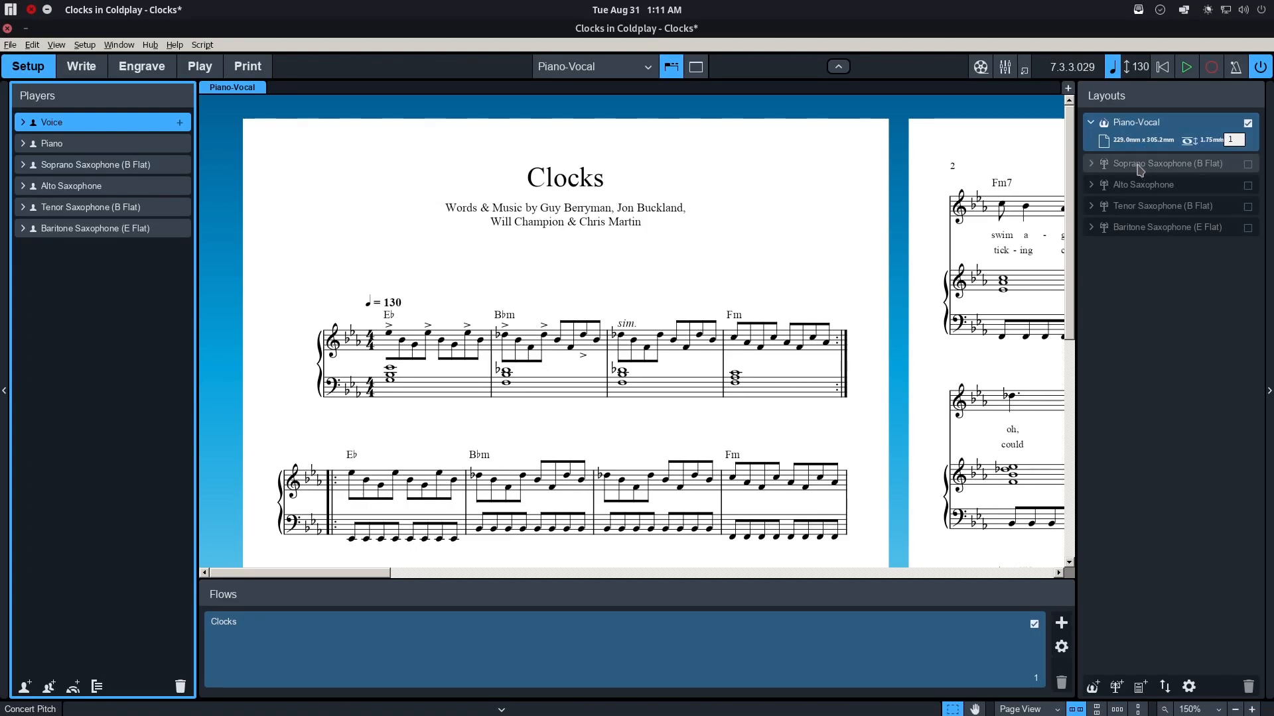
click(1147, 130)
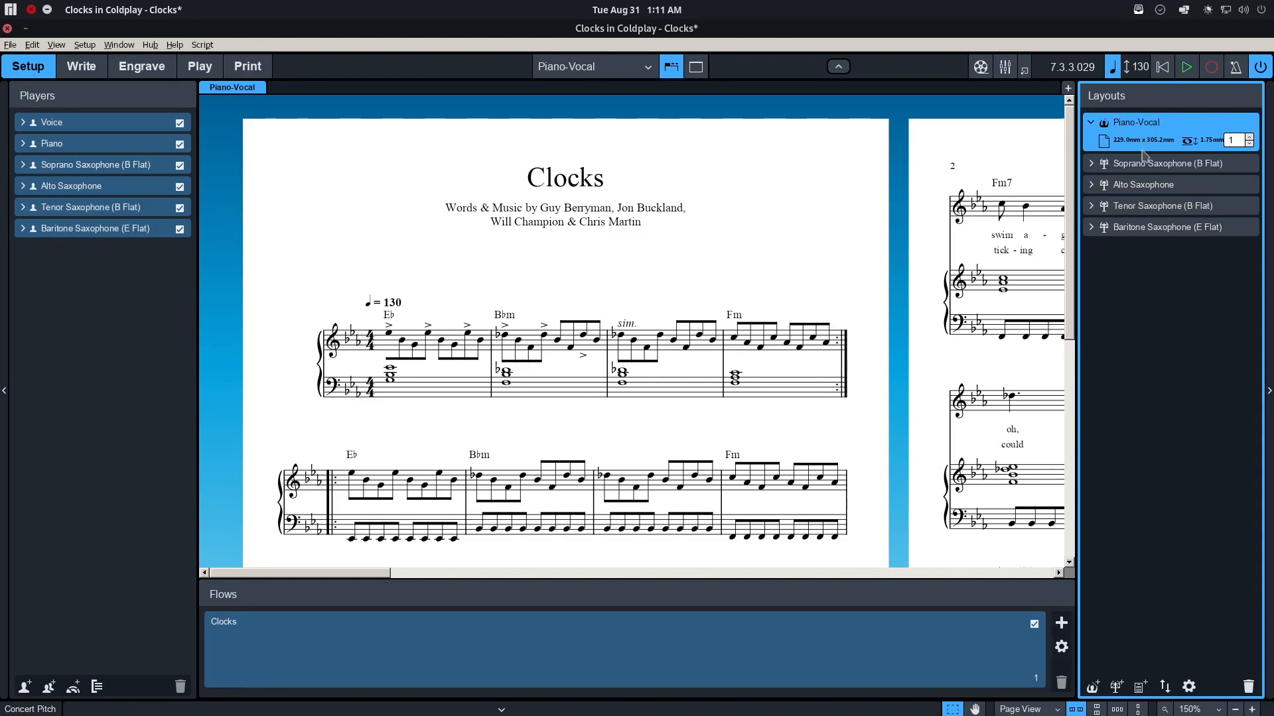
scroll(914, 204, down, 5)
scroll(914, 203, down, 3)
scroll(910, 199, up, 8)
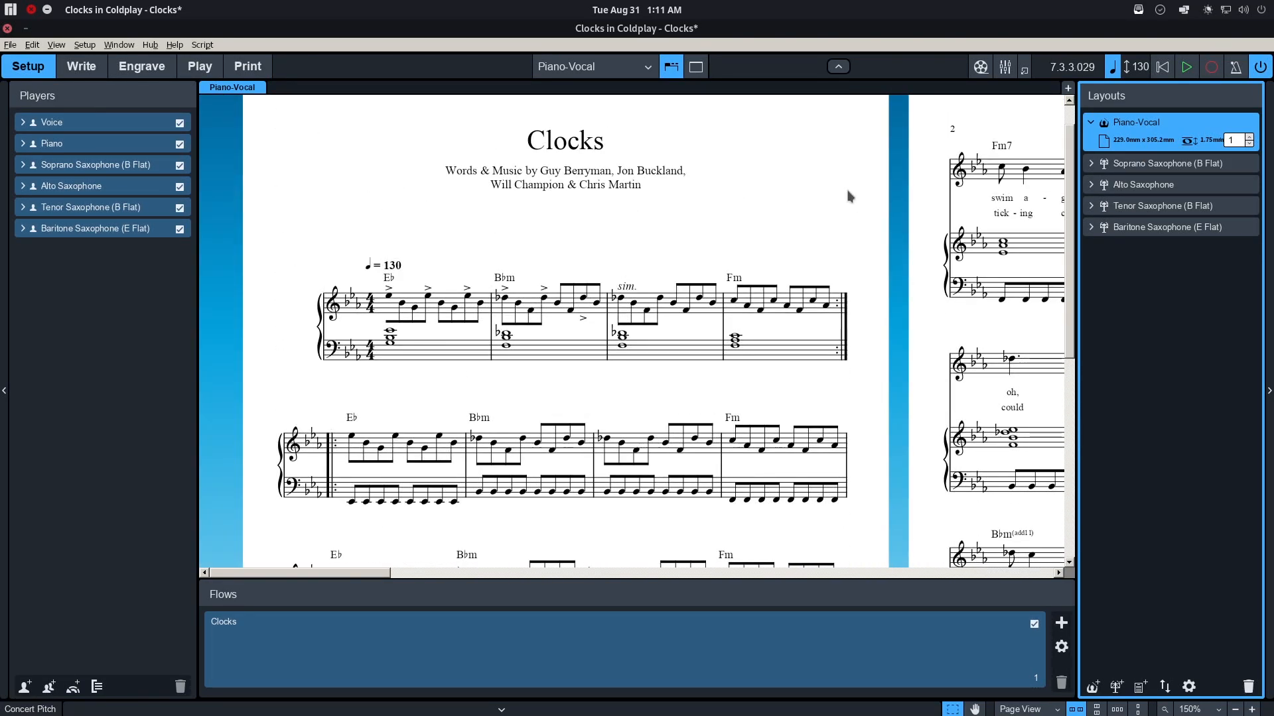
Step: In Write mode, set Piano-Vocal Layout Options Staff Visibility to hide empty staves Never
key(ctrl+2)
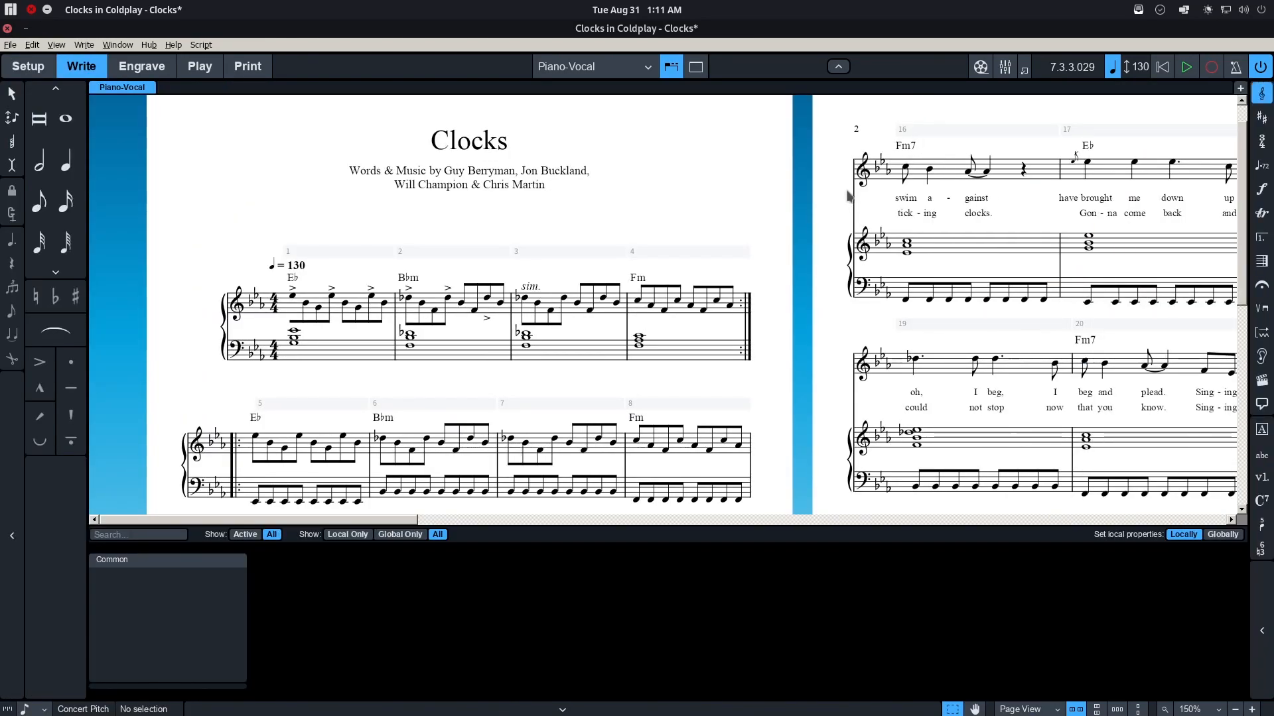
key(ctrl+shift+l)
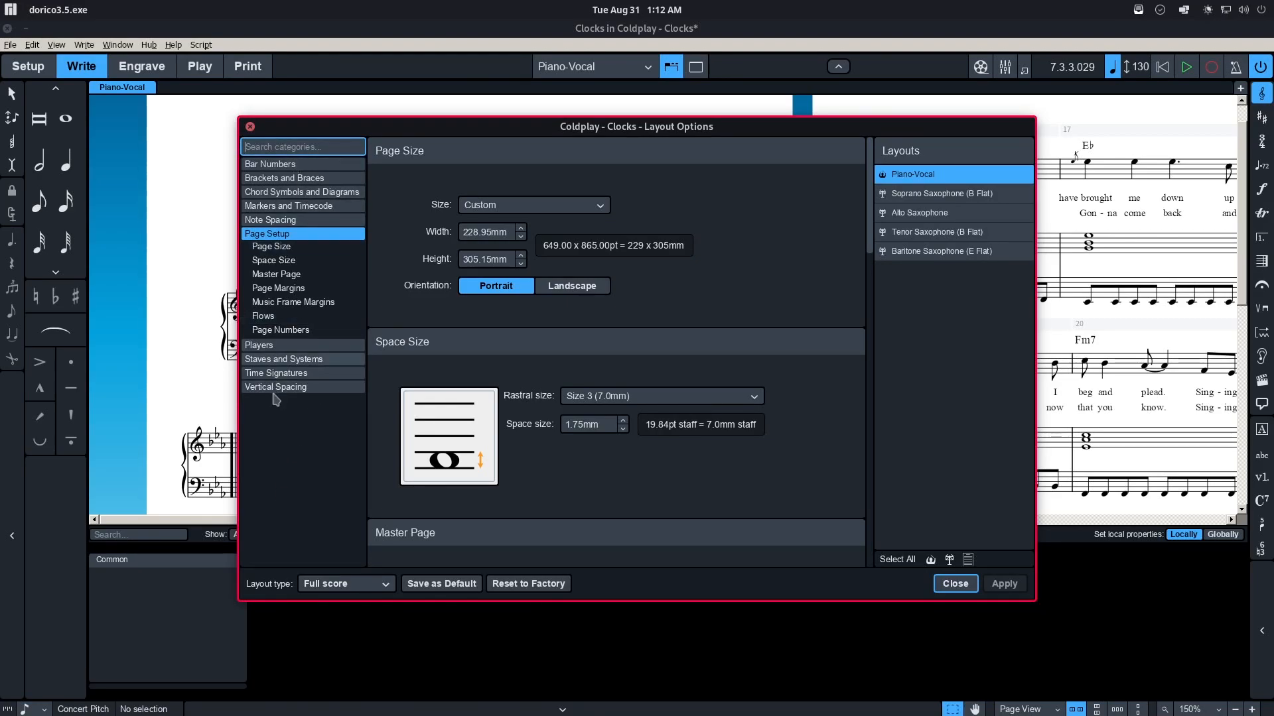
click(332, 387)
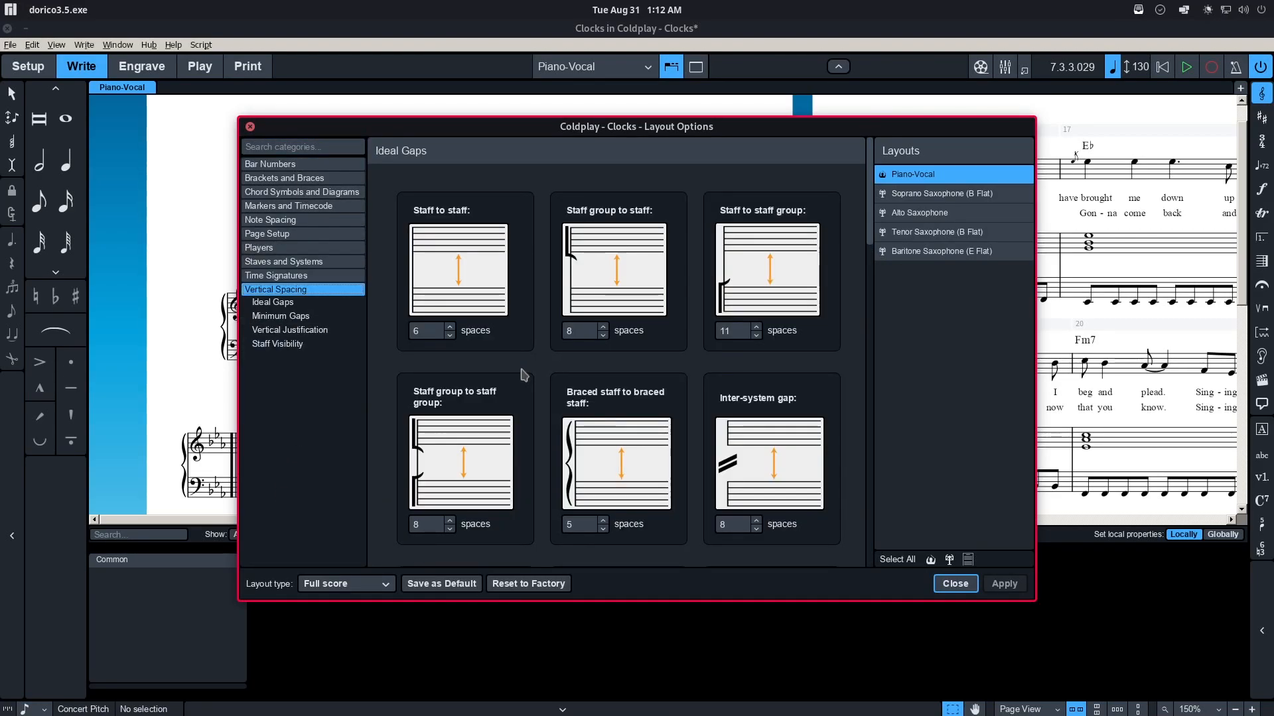
scroll(537, 345, down, 10)
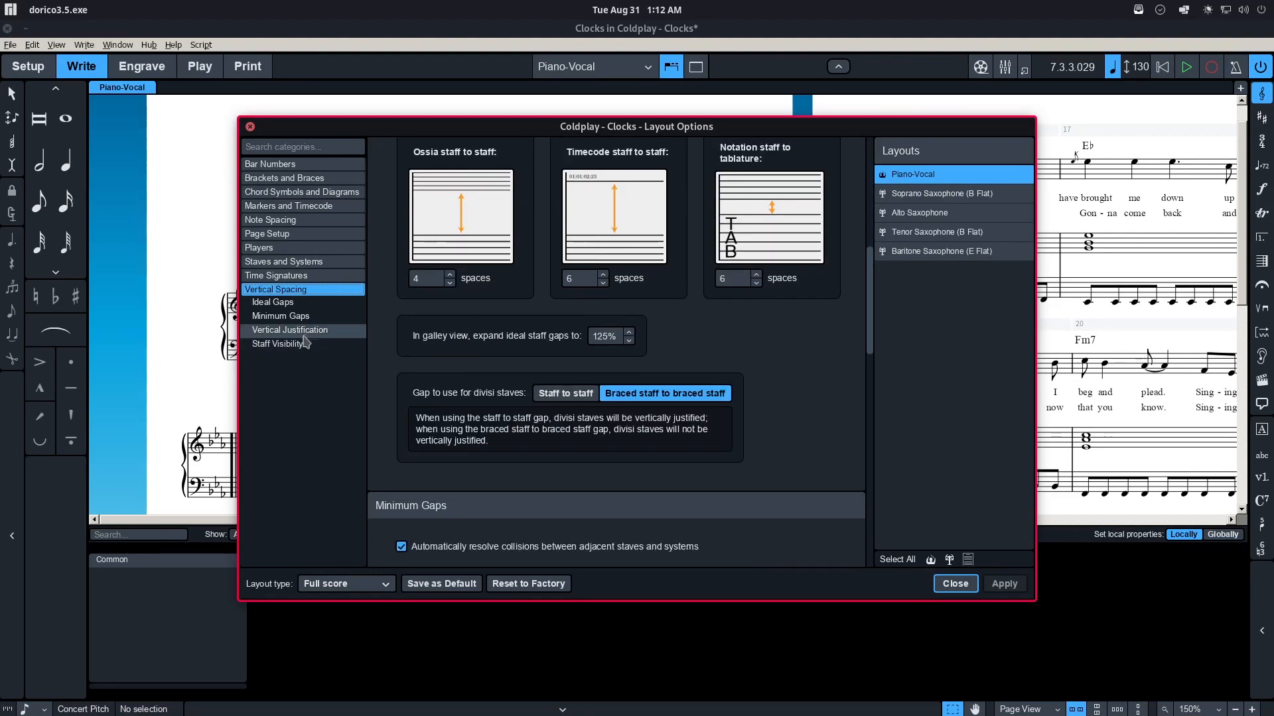
click(302, 343)
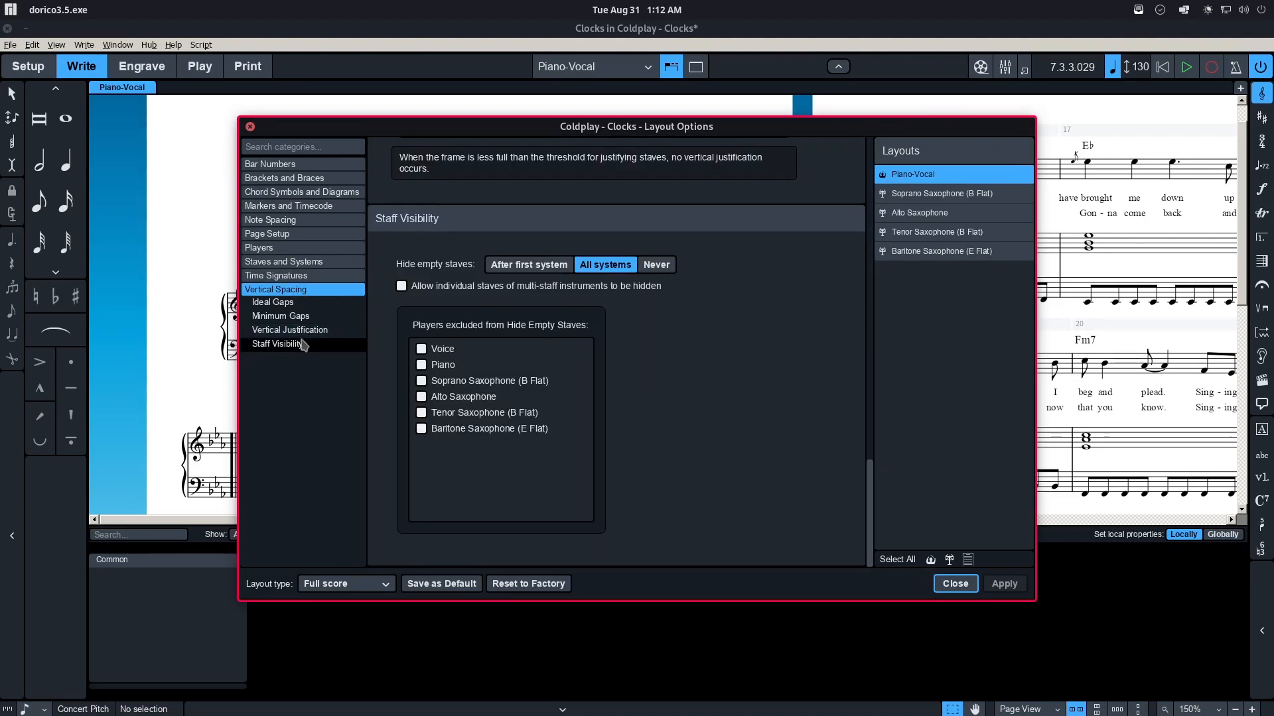
click(656, 265)
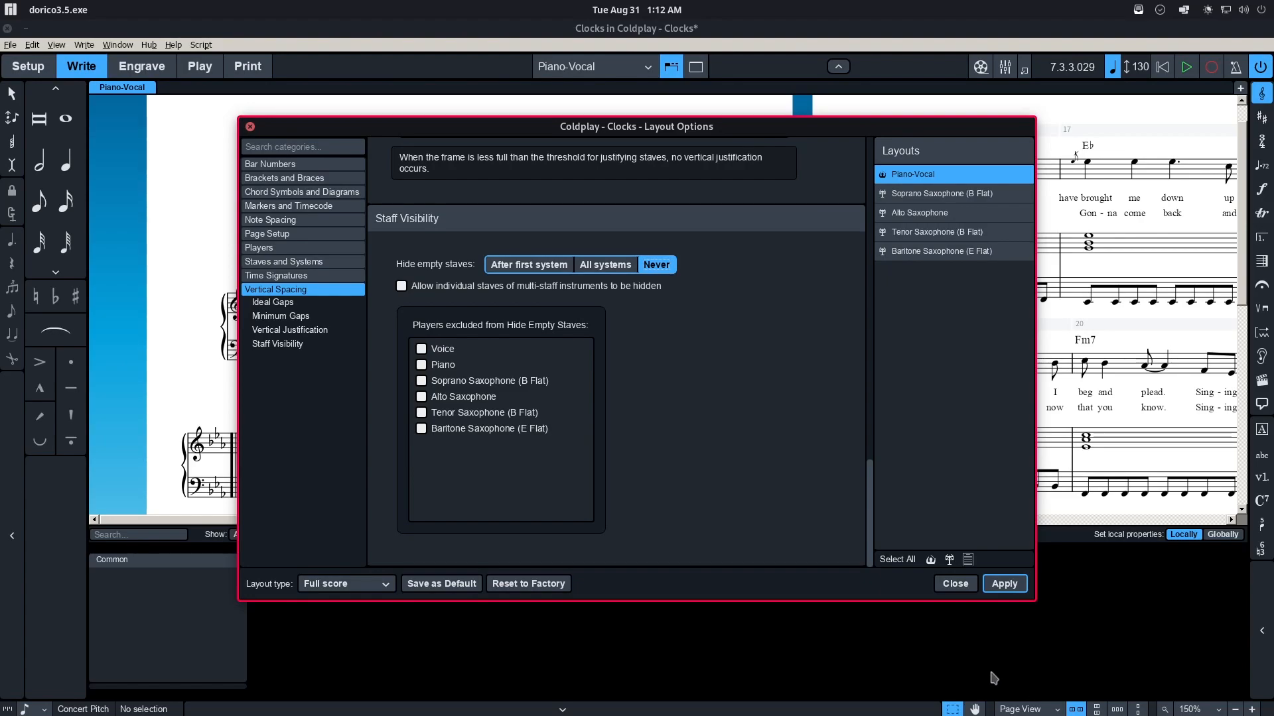
click(1016, 589)
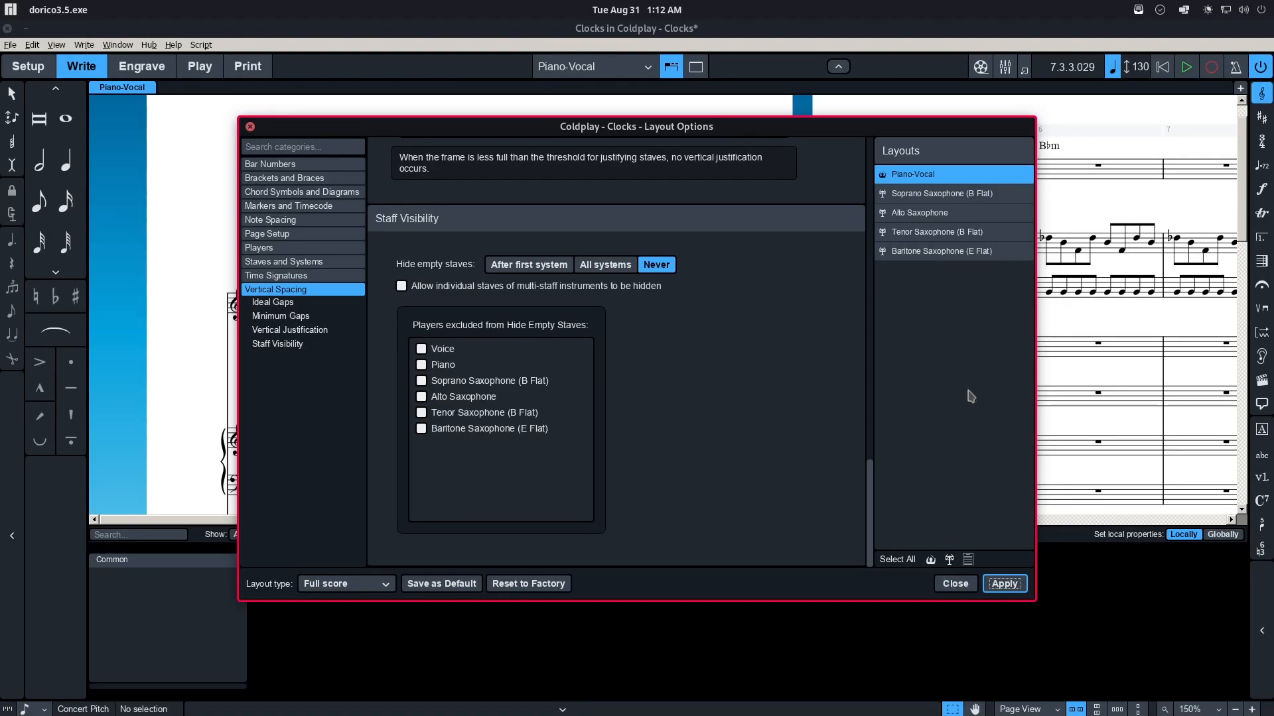
click(956, 584)
Step: Close the properties panel below the Piano-Vocal score
scroll(693, 375, down, 10)
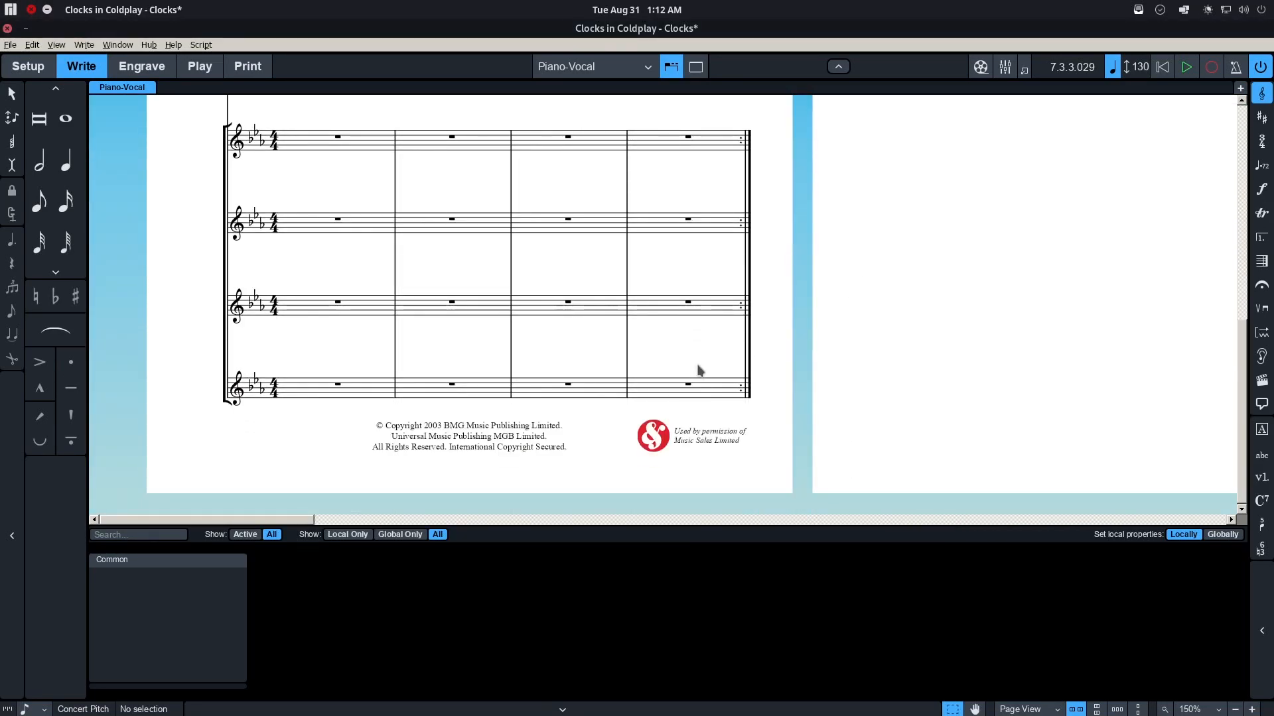
scroll(703, 375, up, 10)
scroll(711, 378, down, 3)
scroll(557, 499, up, 2)
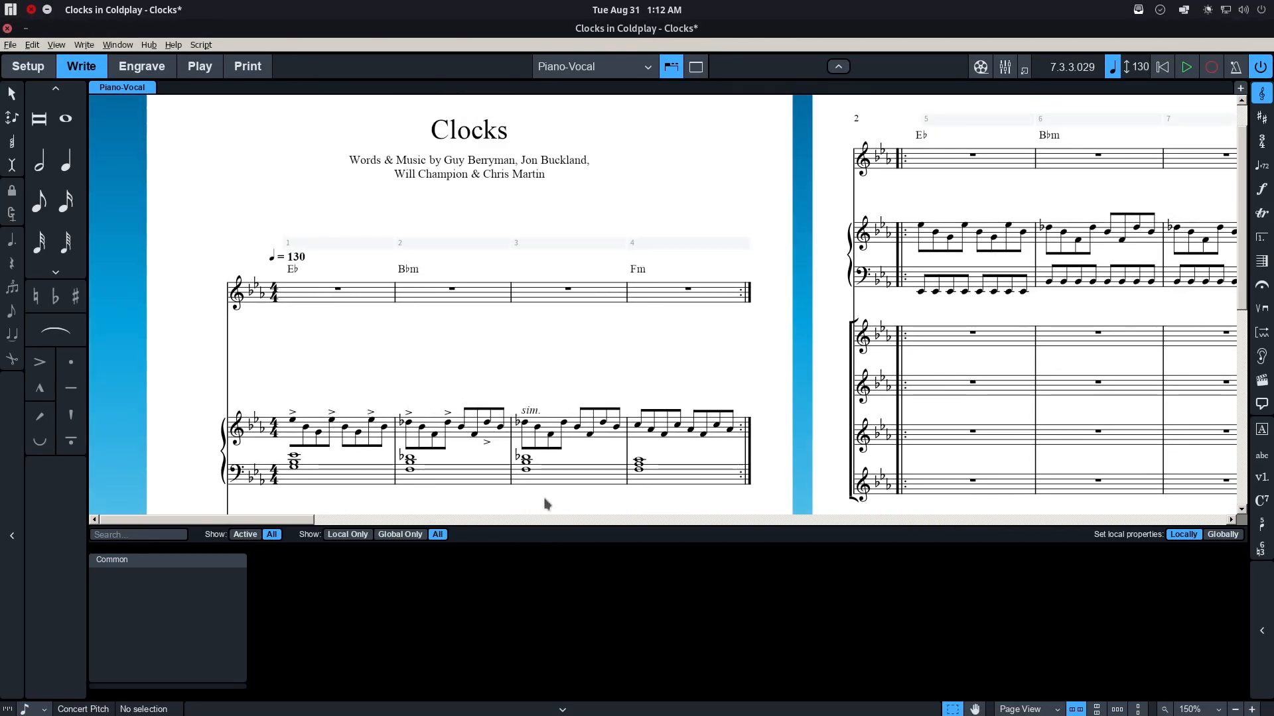
drag(188, 521, 523, 536)
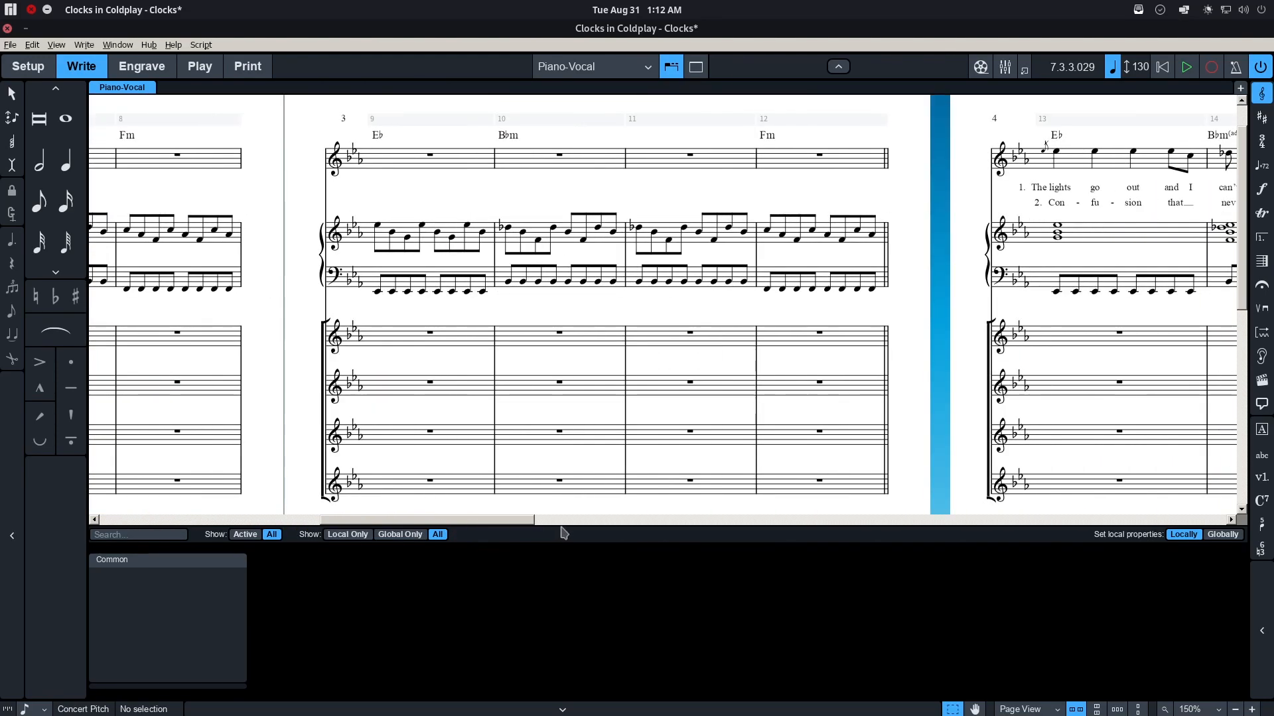
click(560, 709)
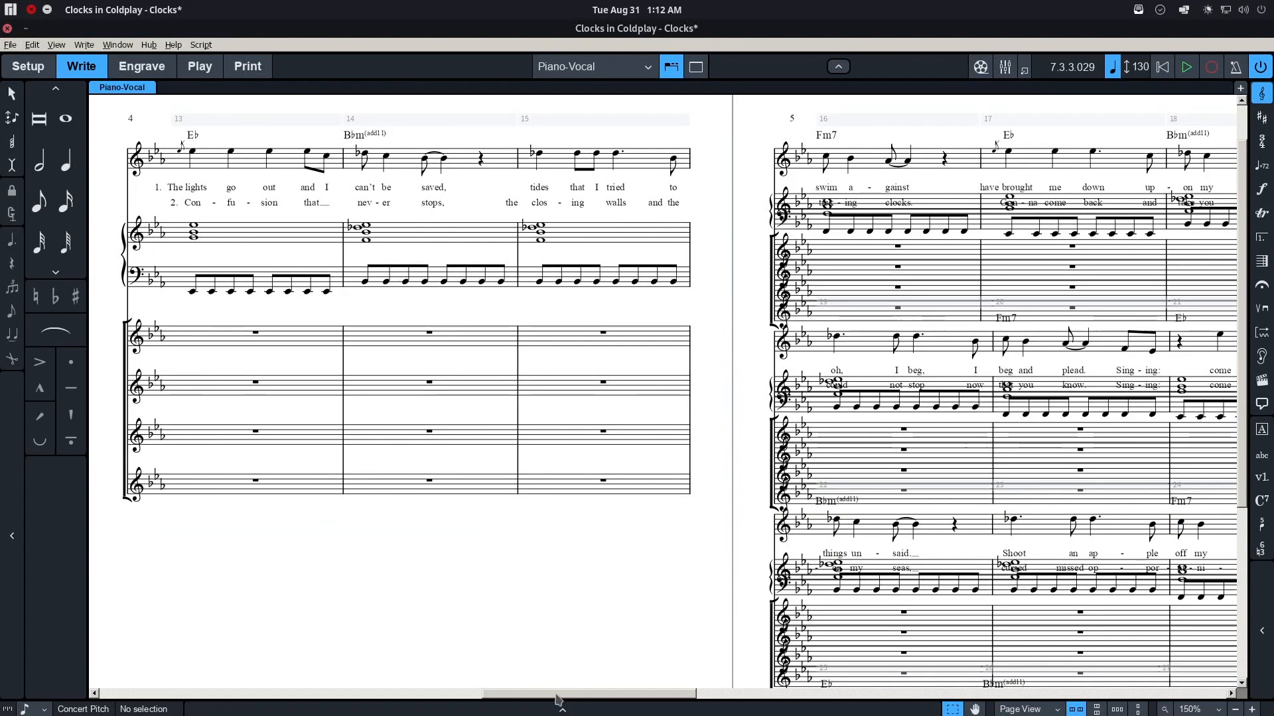
Step: Bring pages 5–6 into view and switch to Engrave mode
drag(569, 700, 985, 693)
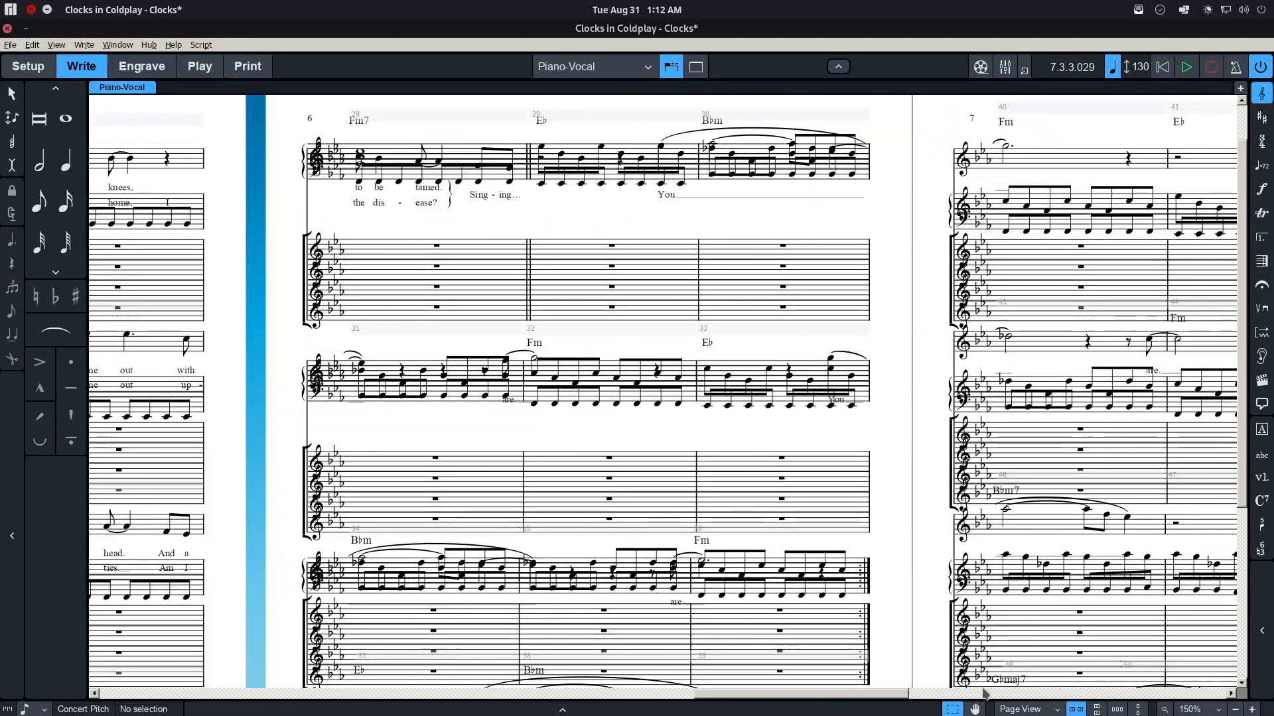
click(1126, 695)
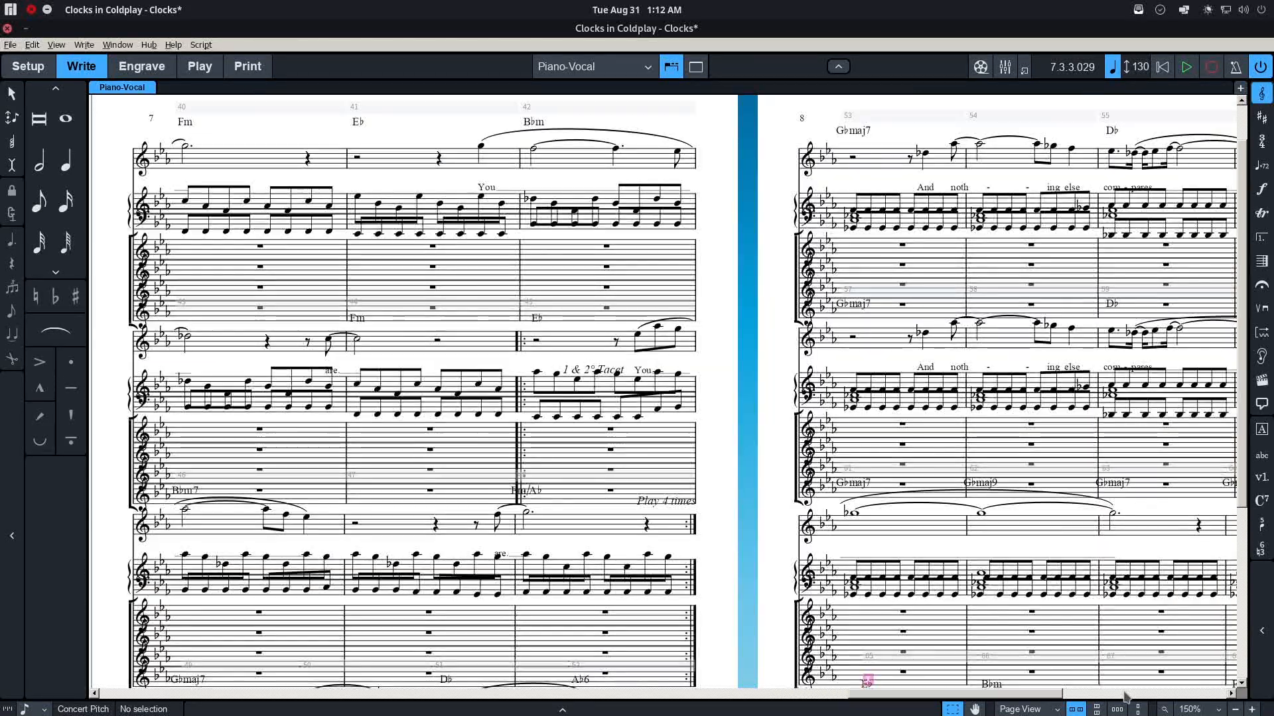
click(1128, 695)
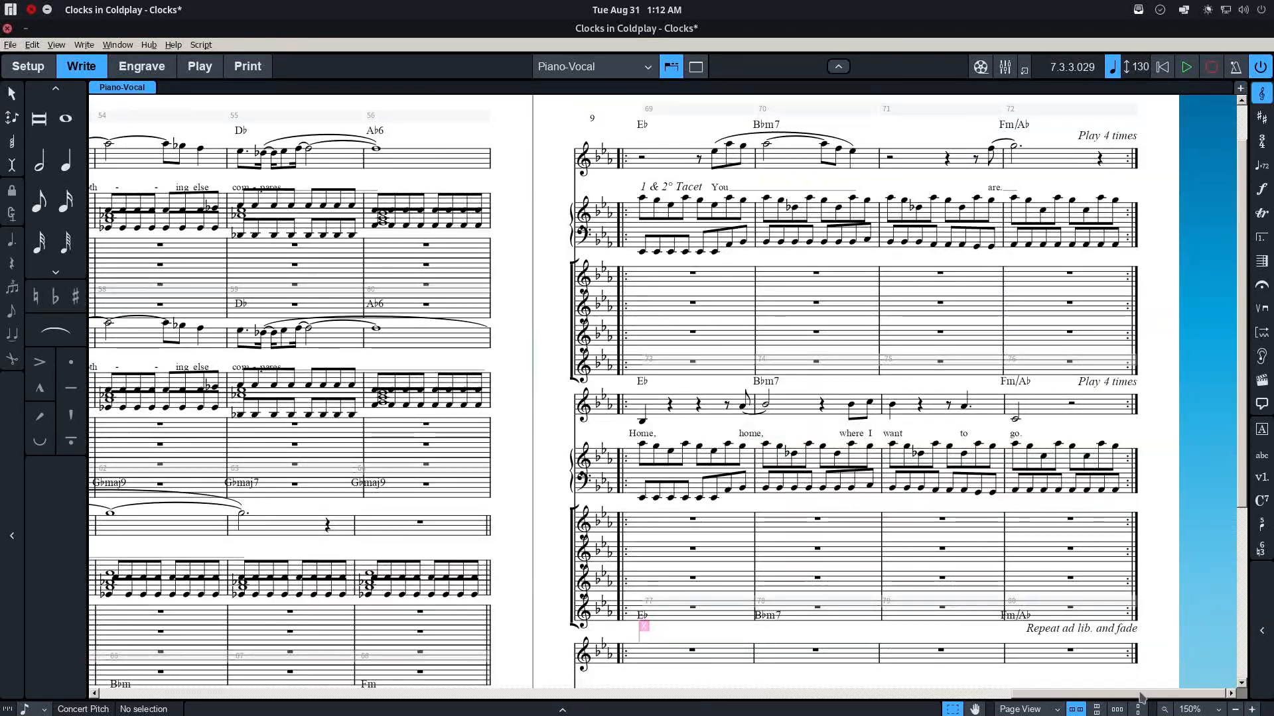
click(934, 695)
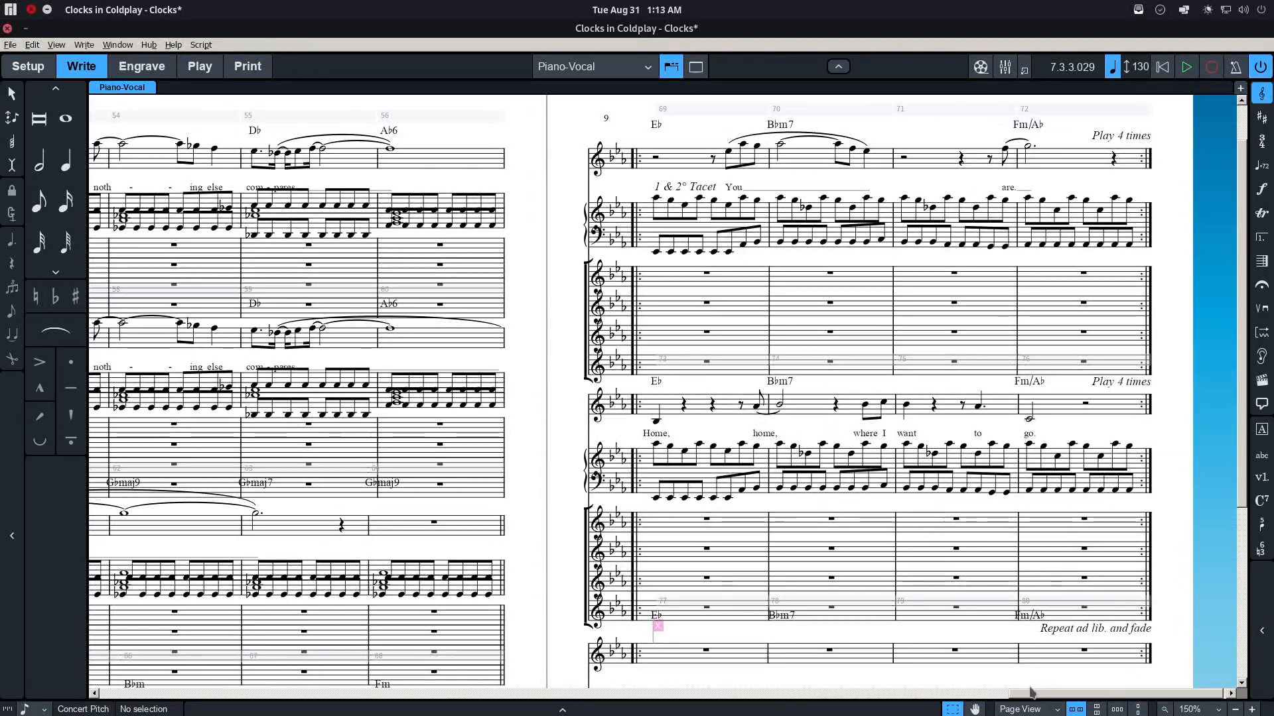
drag(933, 694, 722, 684)
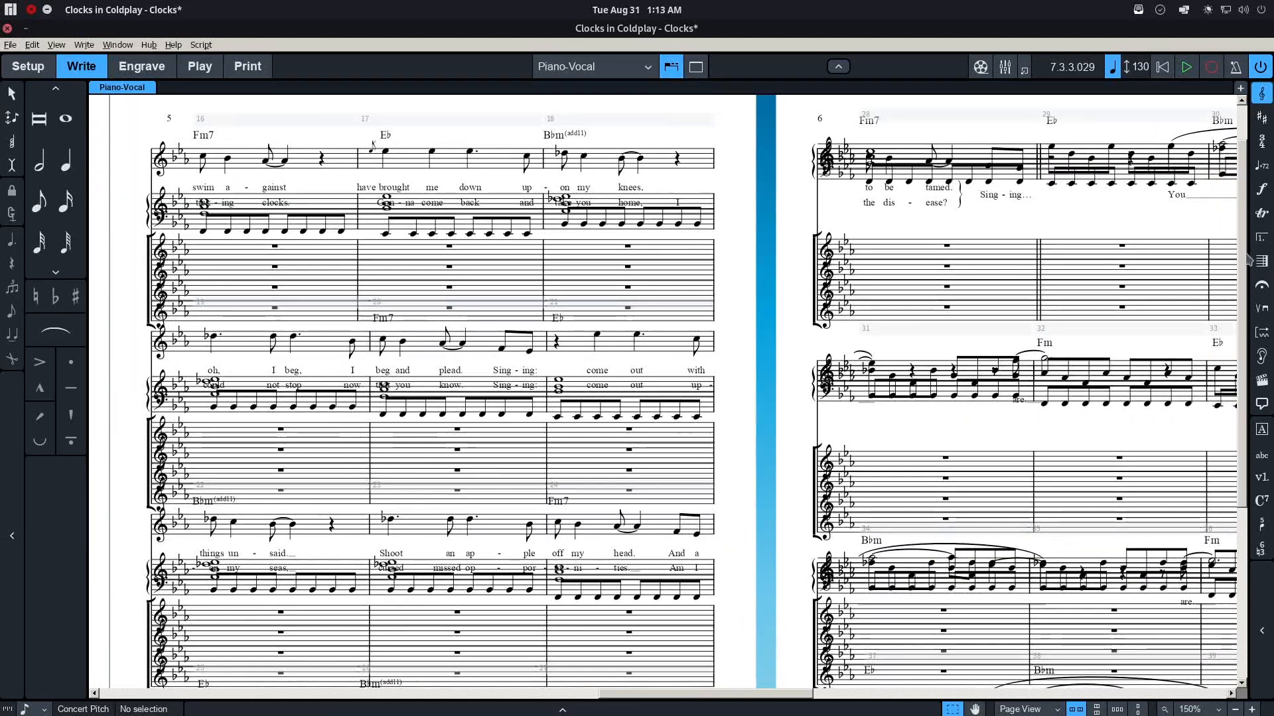
scroll(1245, 279, down, 3)
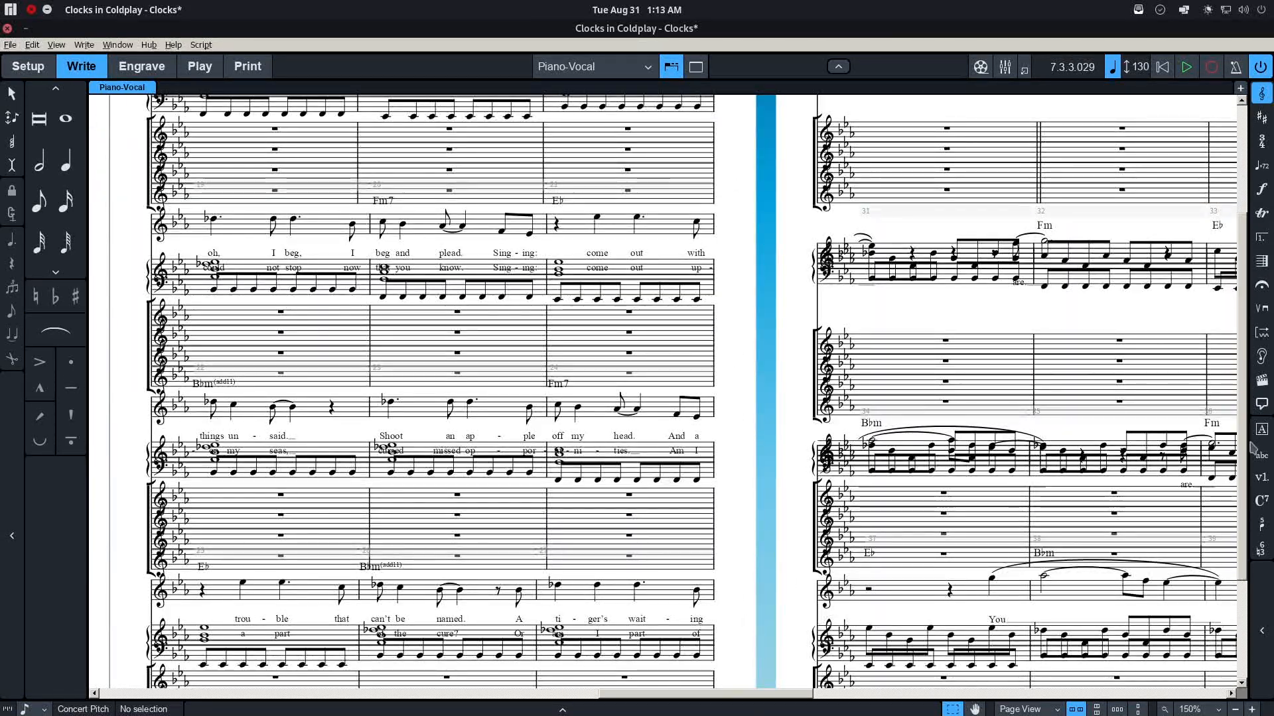
scroll(1247, 437, down, 4)
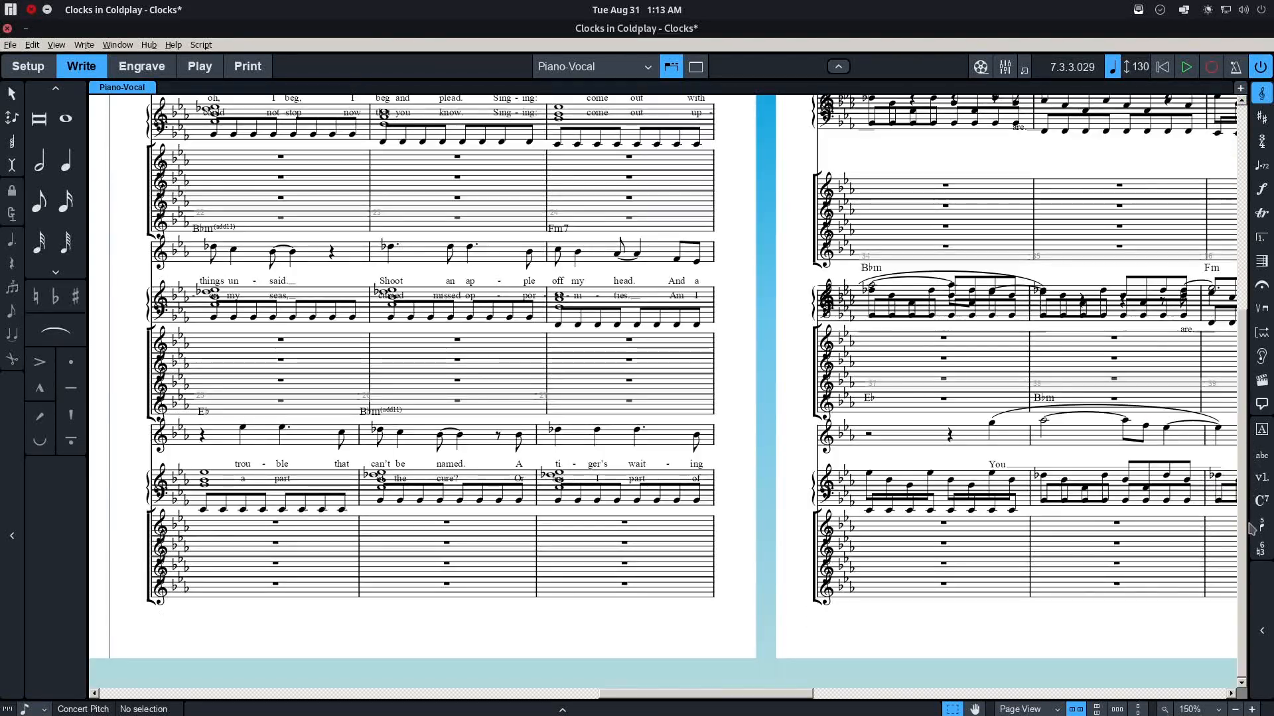
scroll(1231, 352, up, 8)
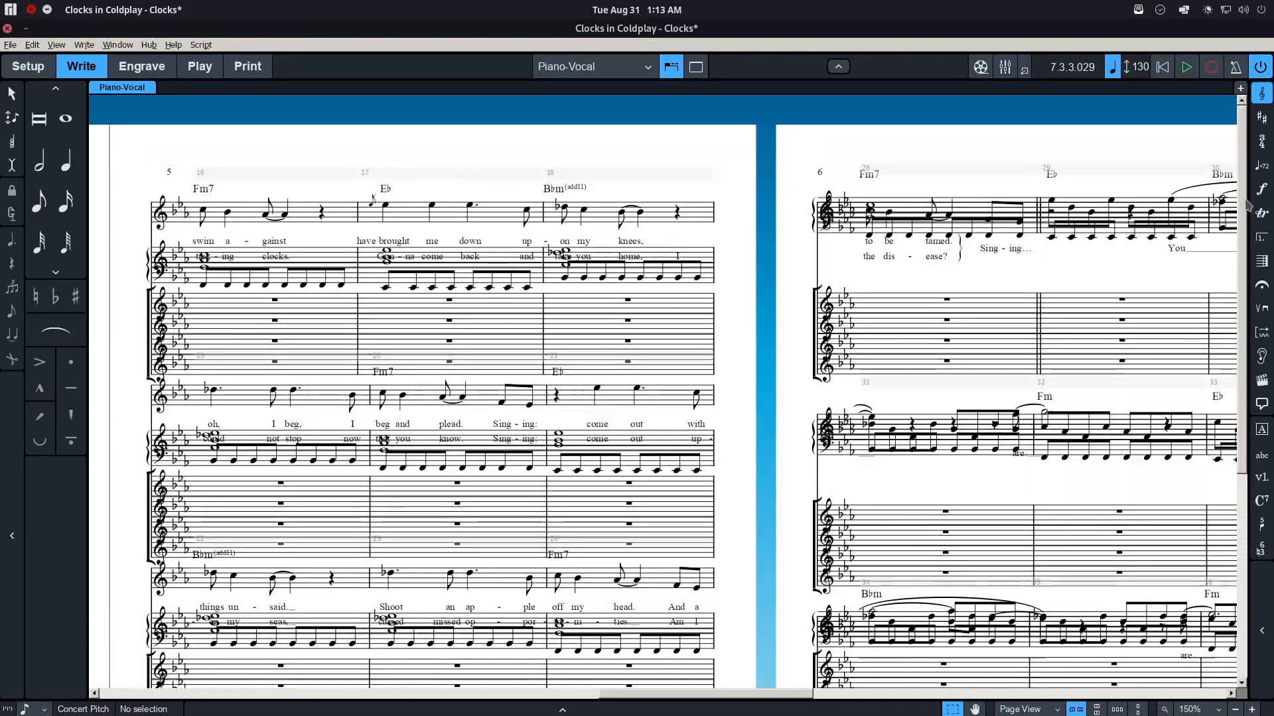
click(141, 66)
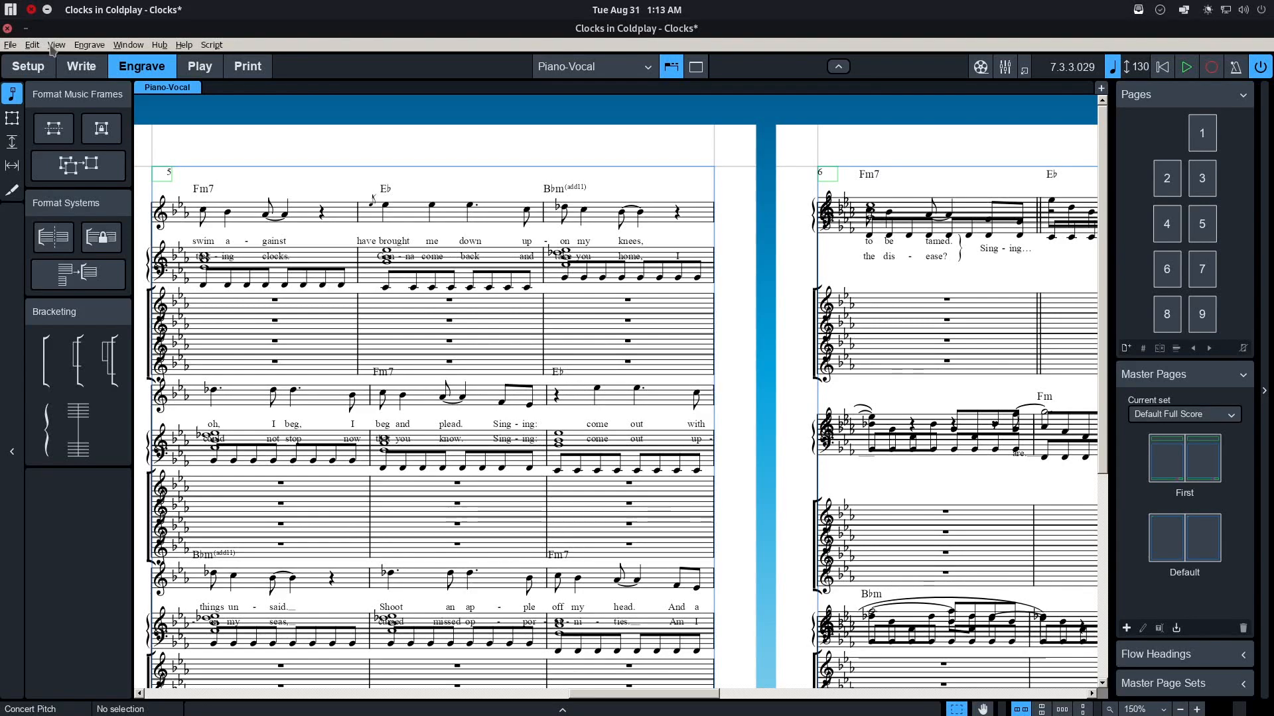
Step: Turn on System Breaks under View > Signposts
click(32, 44)
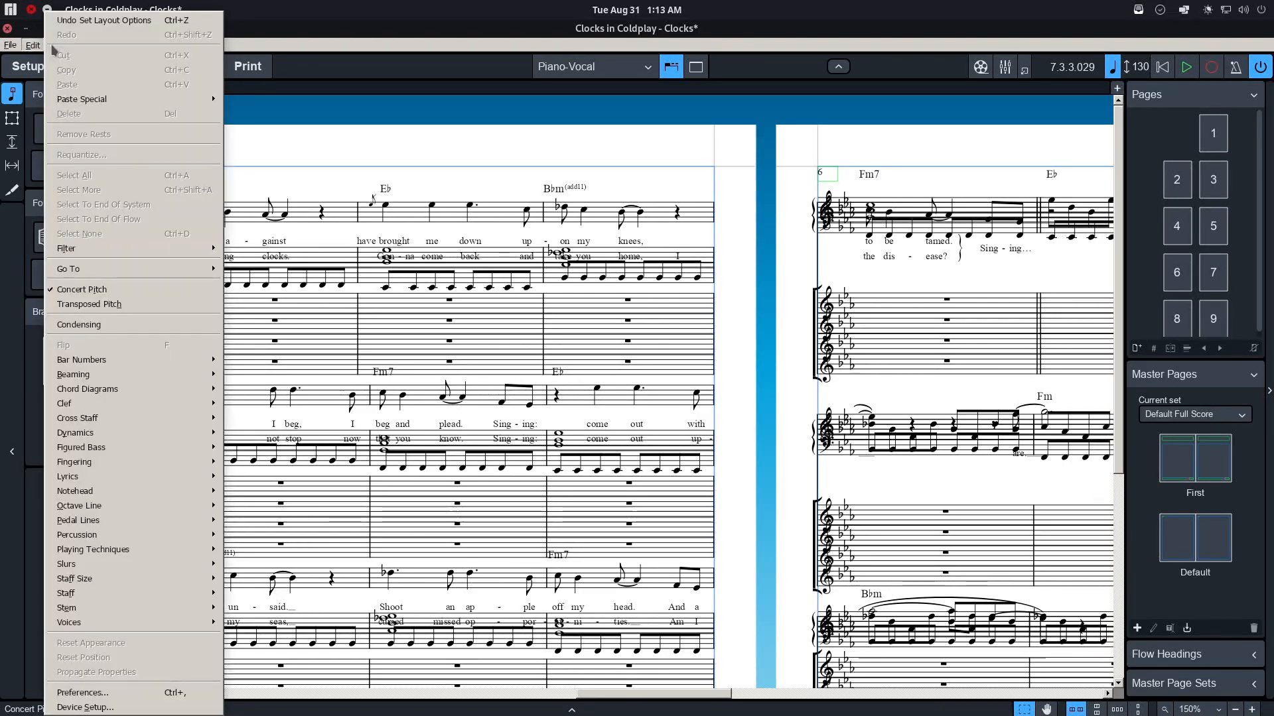
click(32, 45)
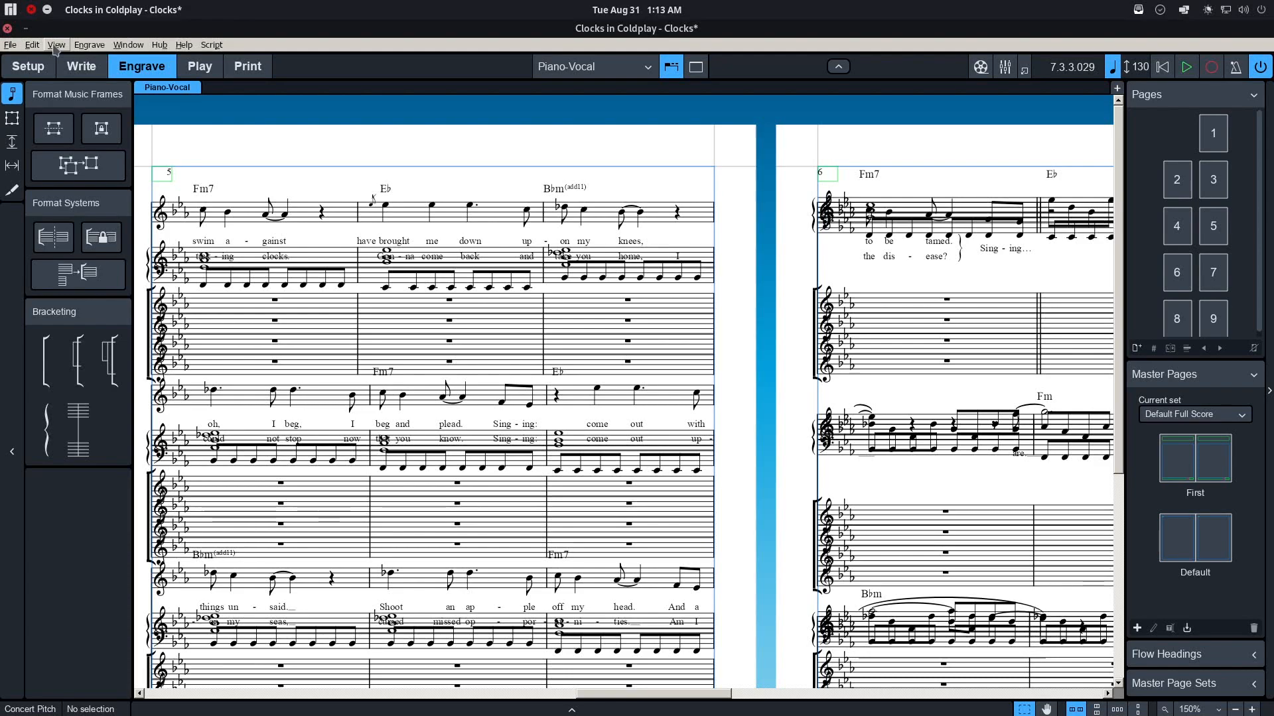
click(57, 44)
mouse_move(85, 136)
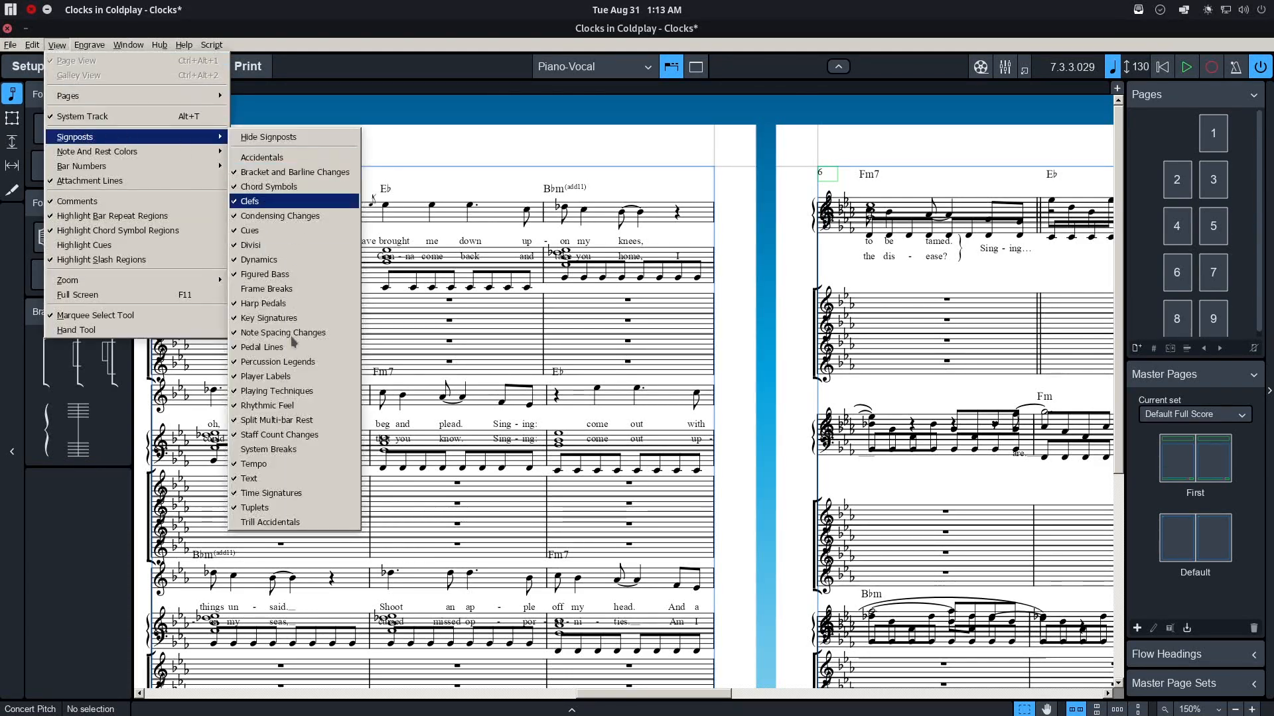
click(278, 449)
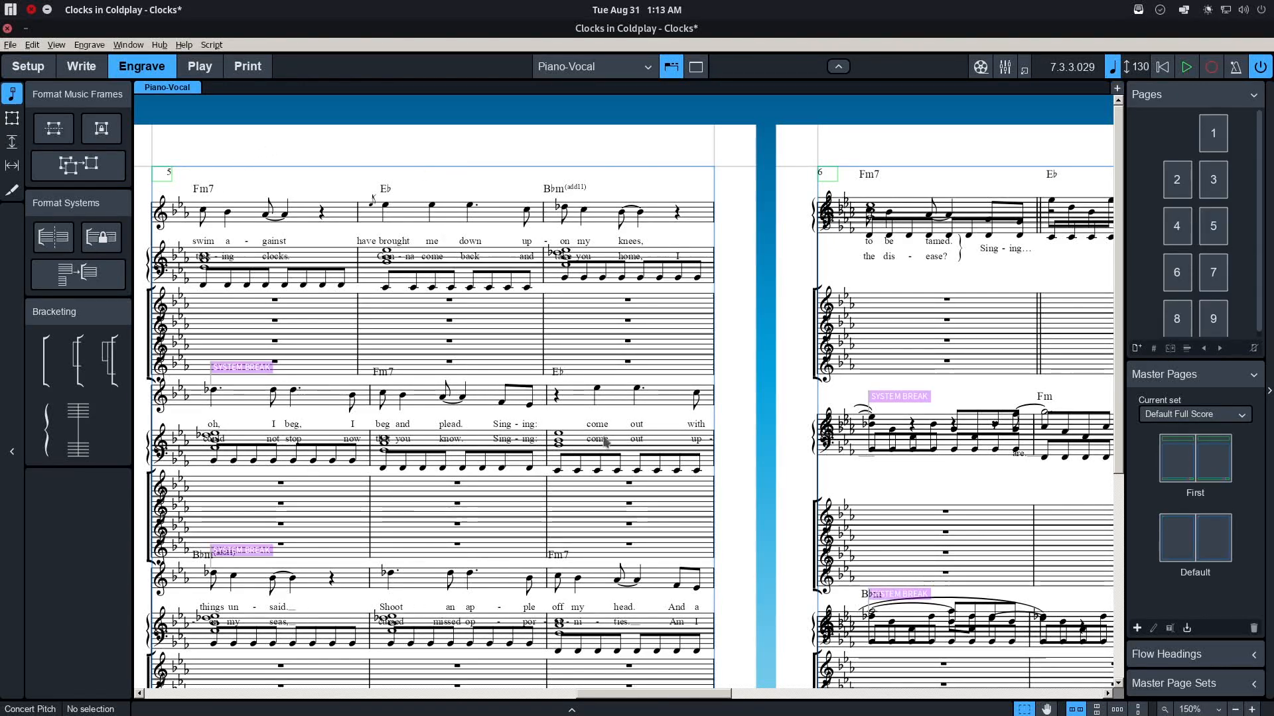
Step: Look through the Engrave and View menus, then close them without changes
scroll(670, 421, down, 1)
scroll(670, 421, down, 2)
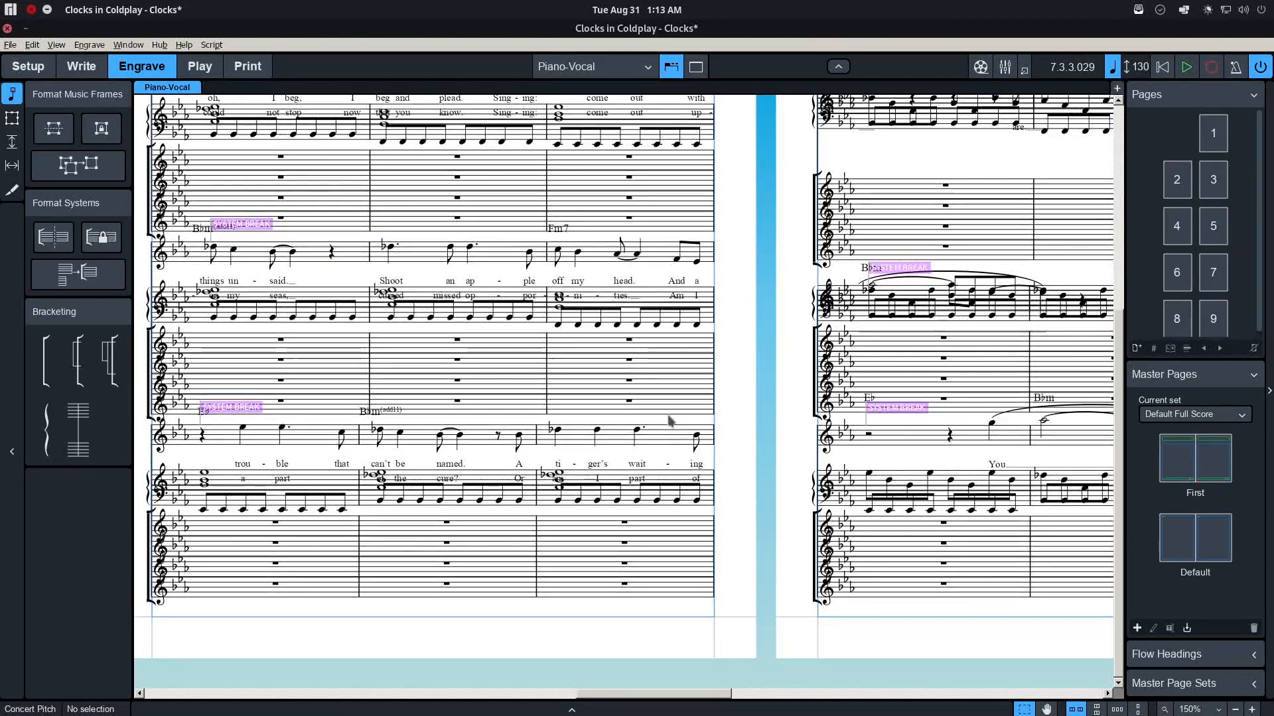
scroll(670, 422, up, 3)
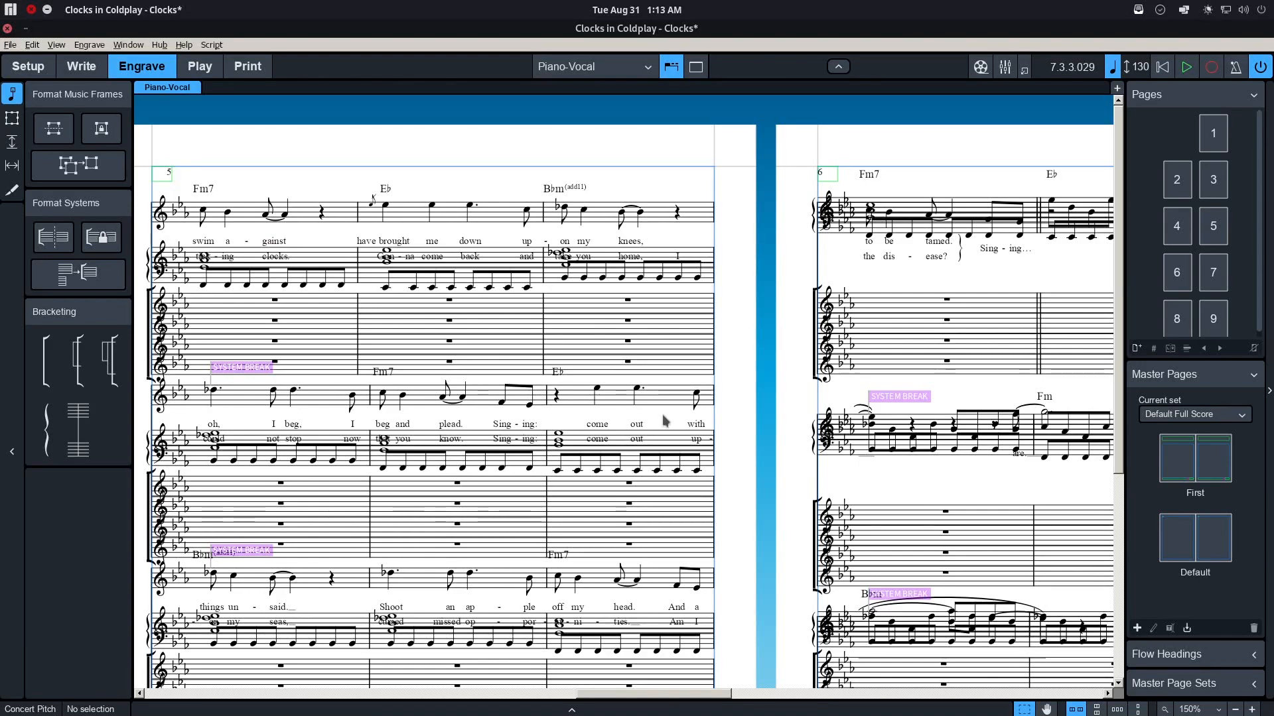
click(85, 45)
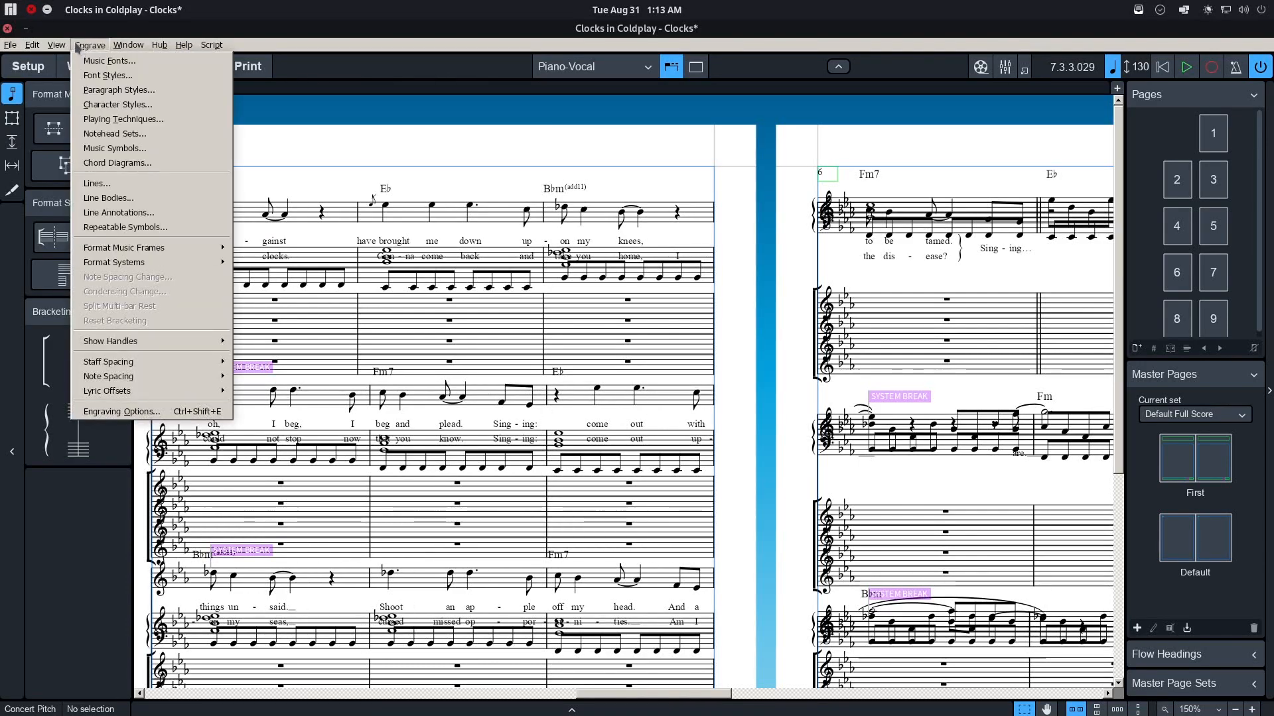
mouse_move(60, 47)
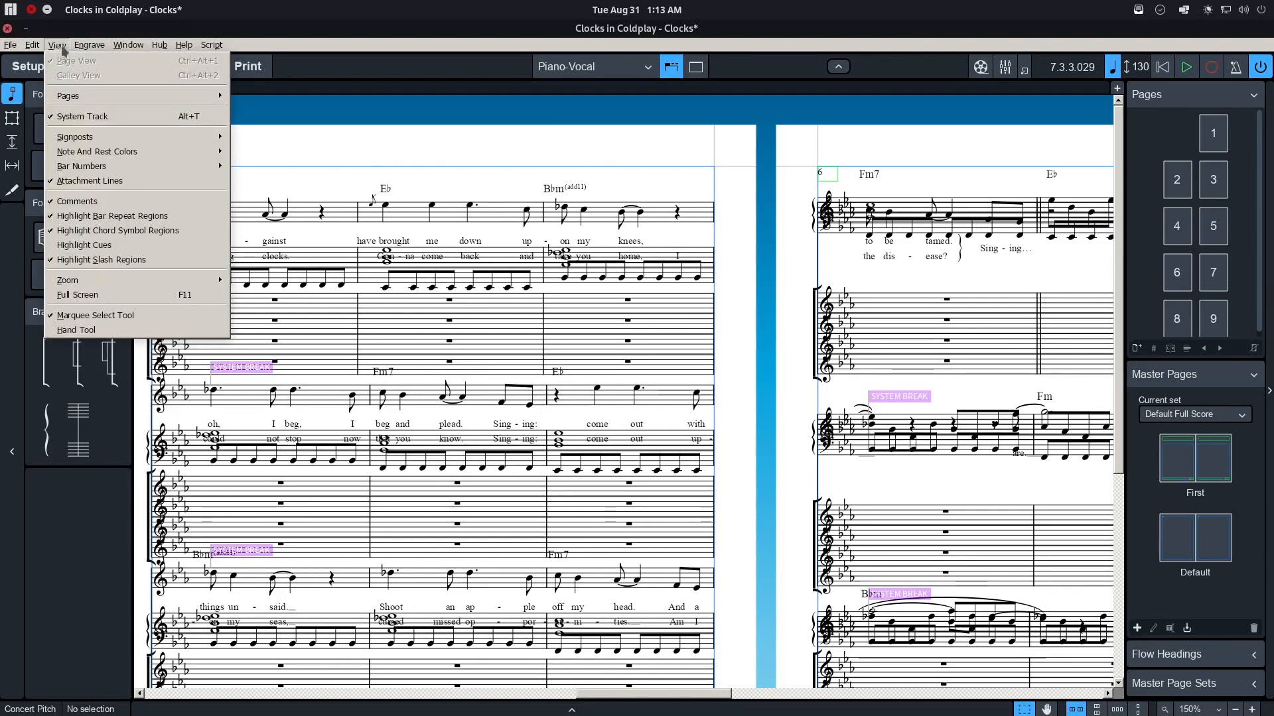
mouse_move(82, 142)
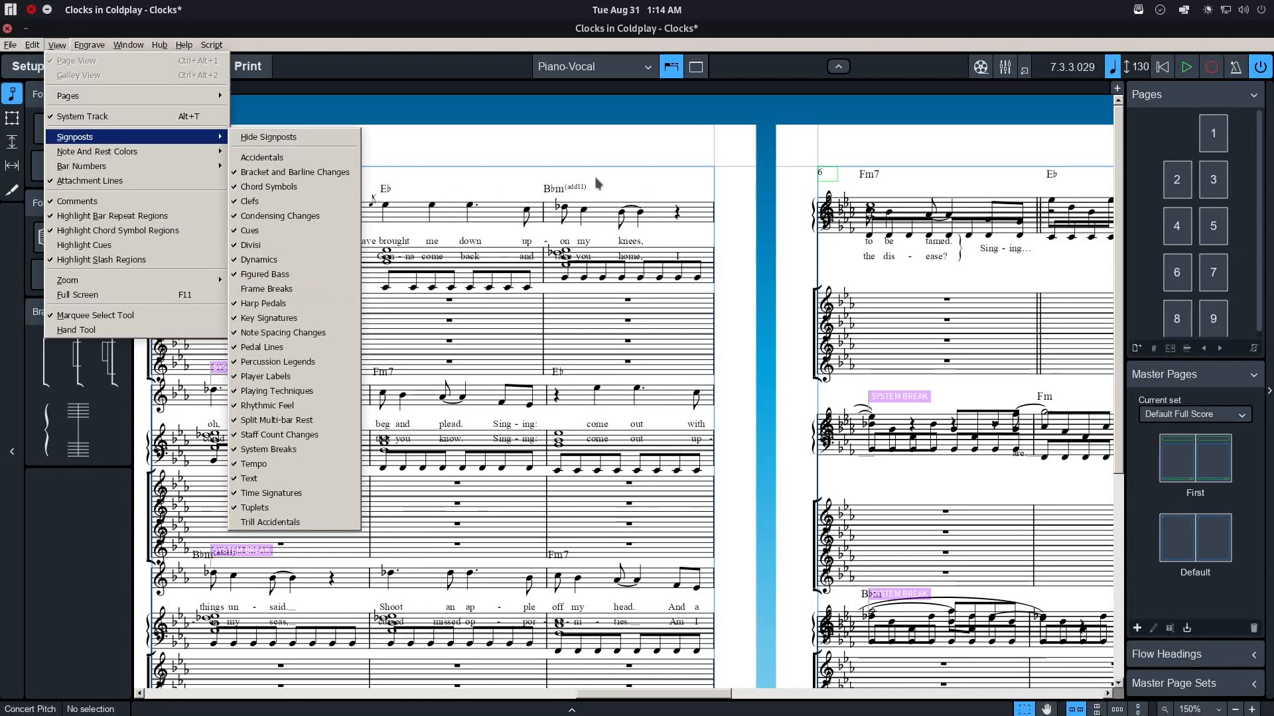
click(659, 191)
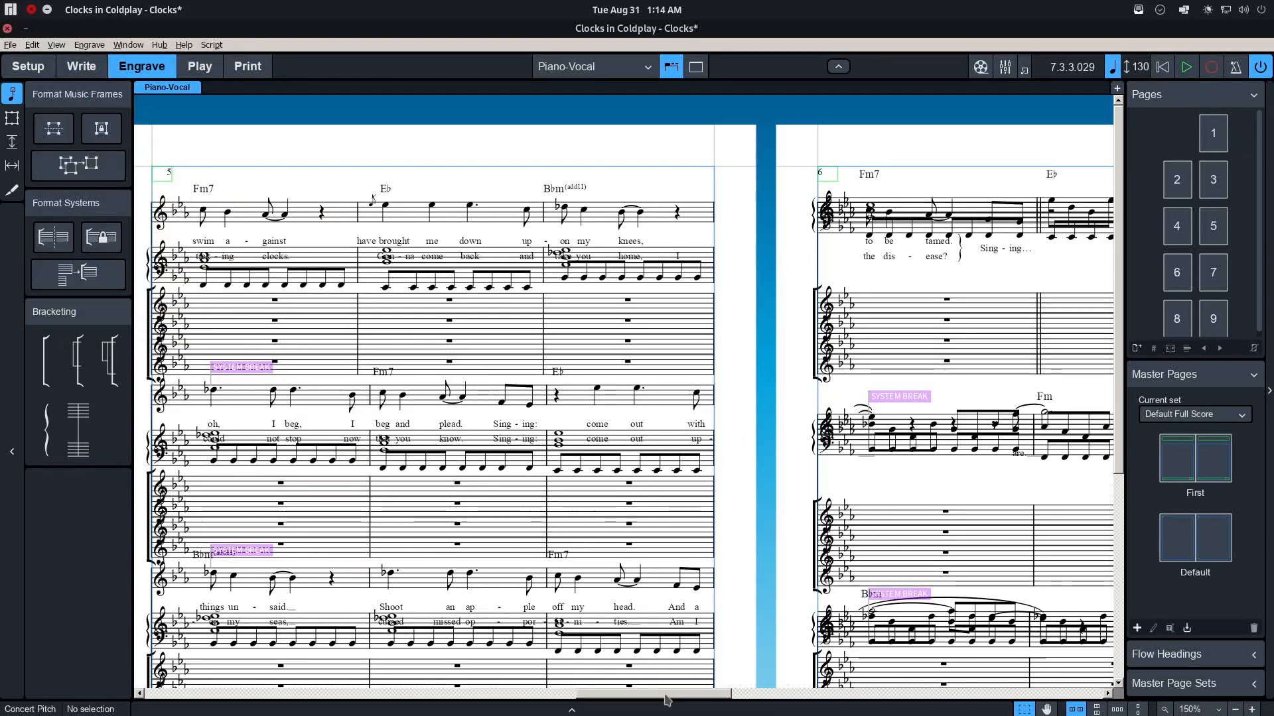
Step: Enter Print mode, preview the Piano-Vocal pages and set Destination to Printer
click(557, 693)
drag(557, 701, 254, 715)
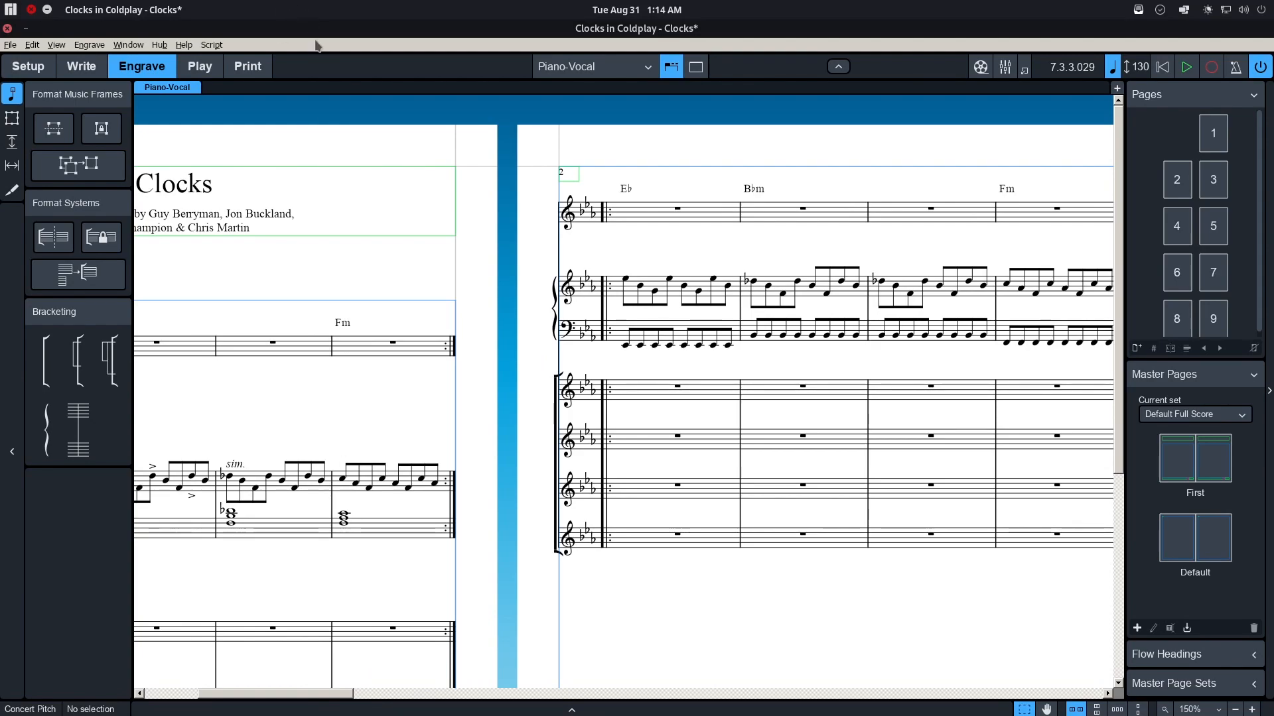
click(245, 69)
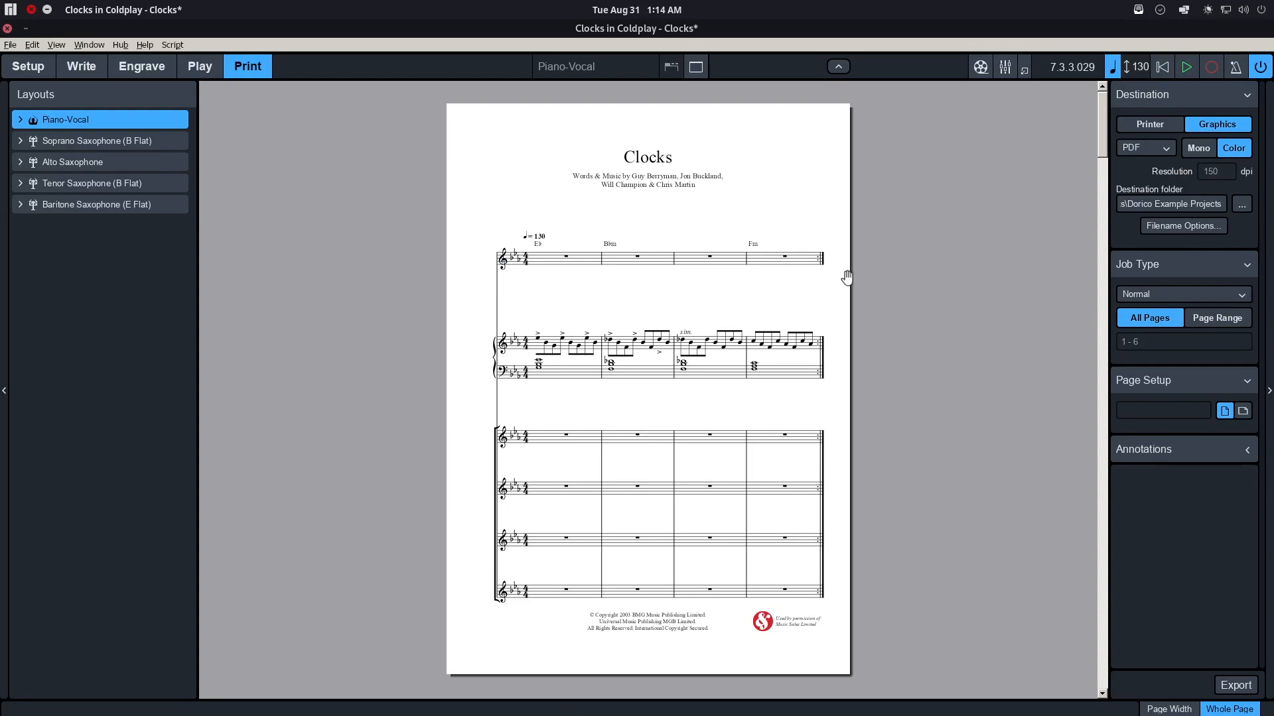
scroll(879, 317, down, 5)
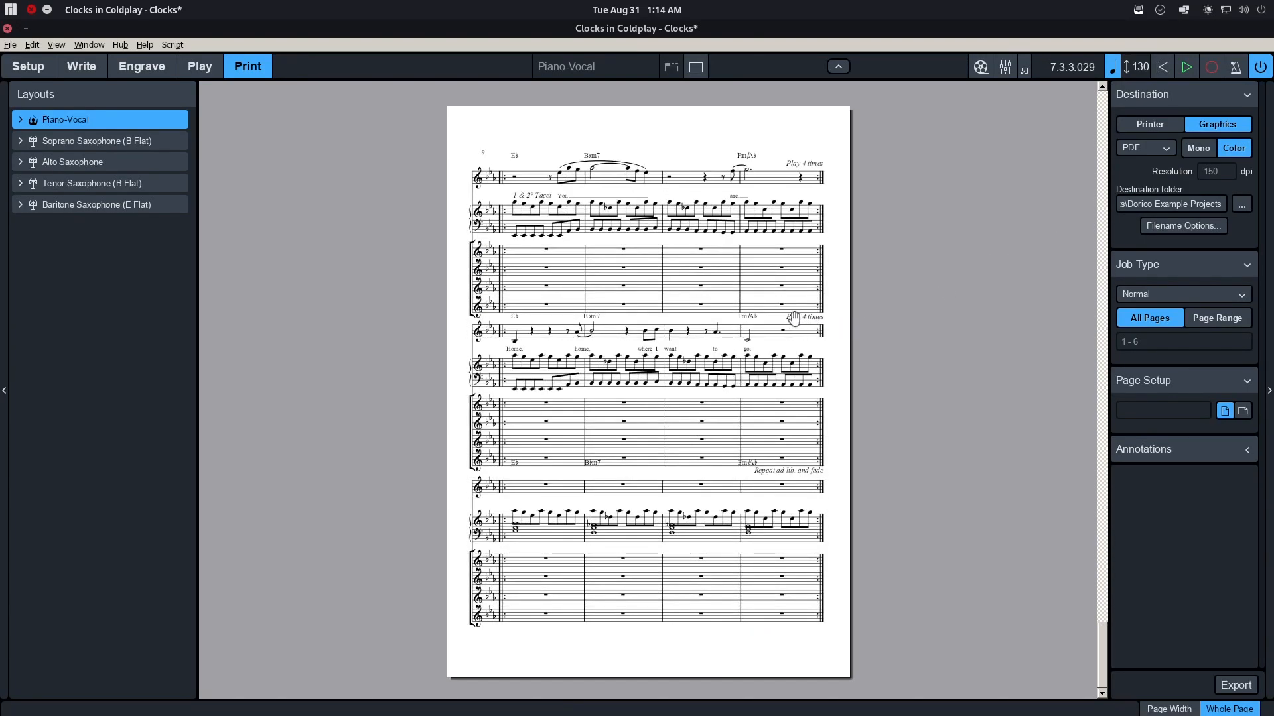
scroll(794, 318, up, 5)
click(1147, 125)
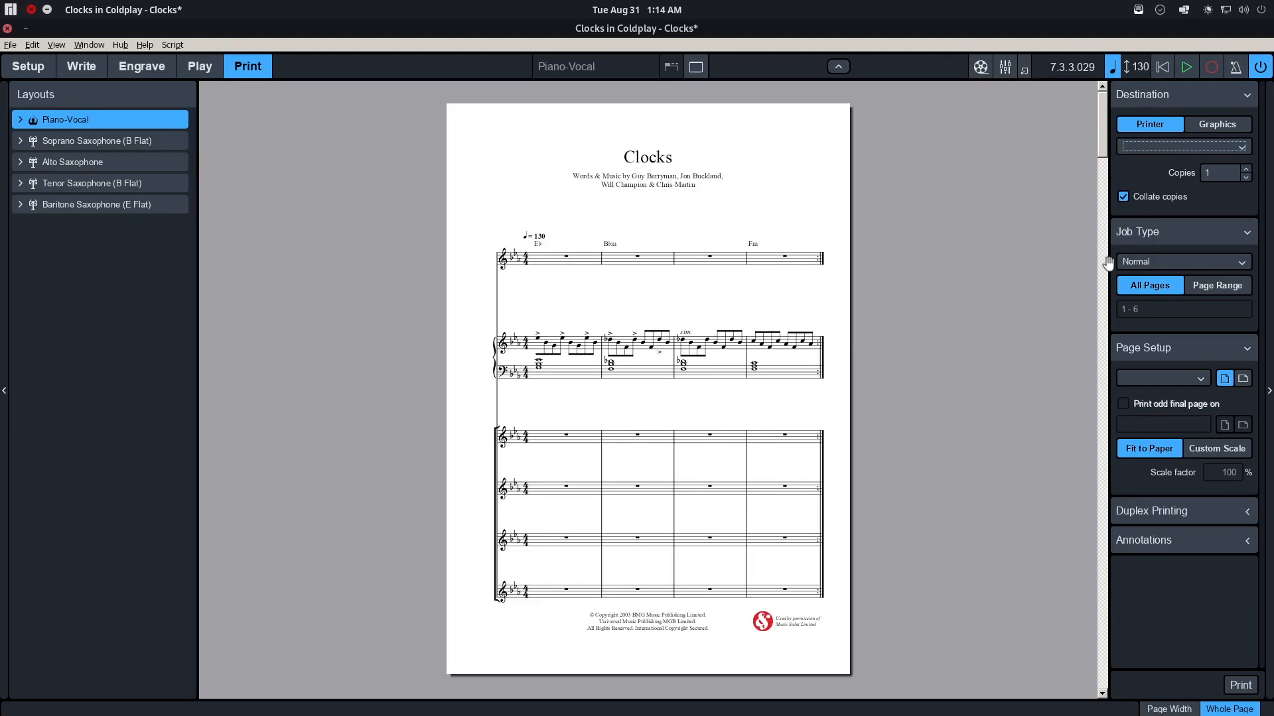
Step: Set Destination back to Graphics and browse the folder chooser to Documents
click(1197, 128)
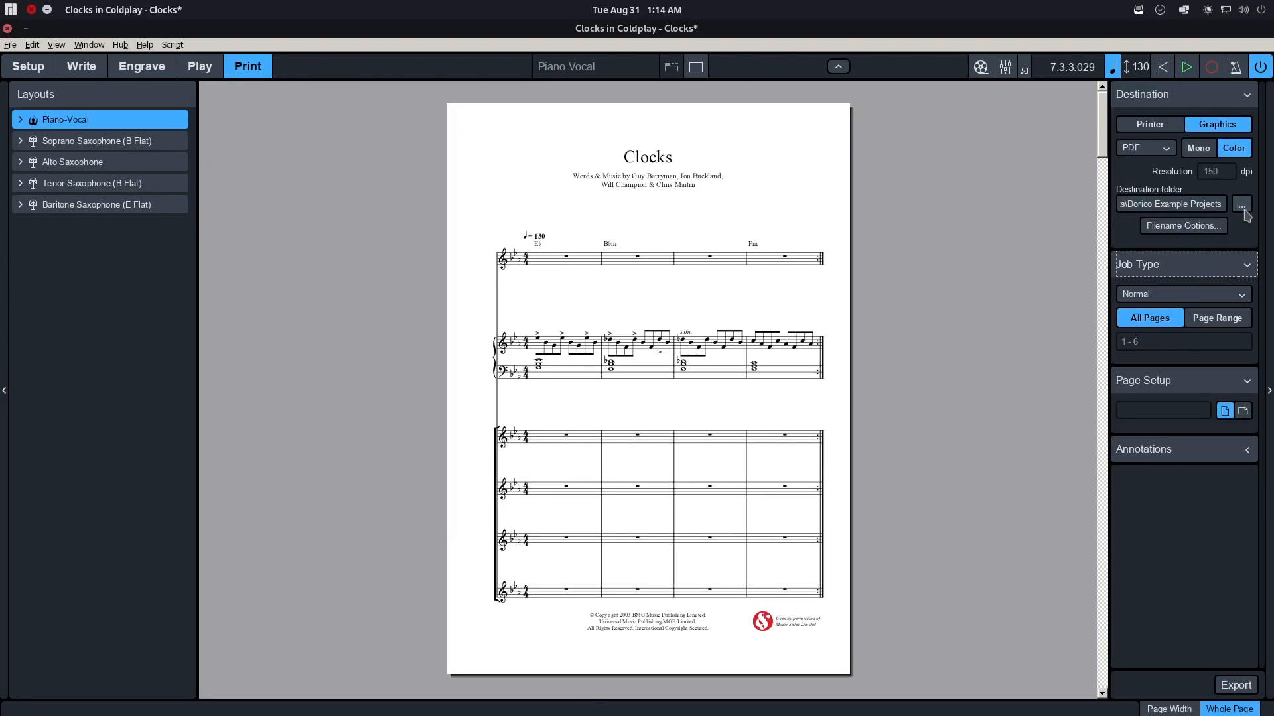
click(1241, 205)
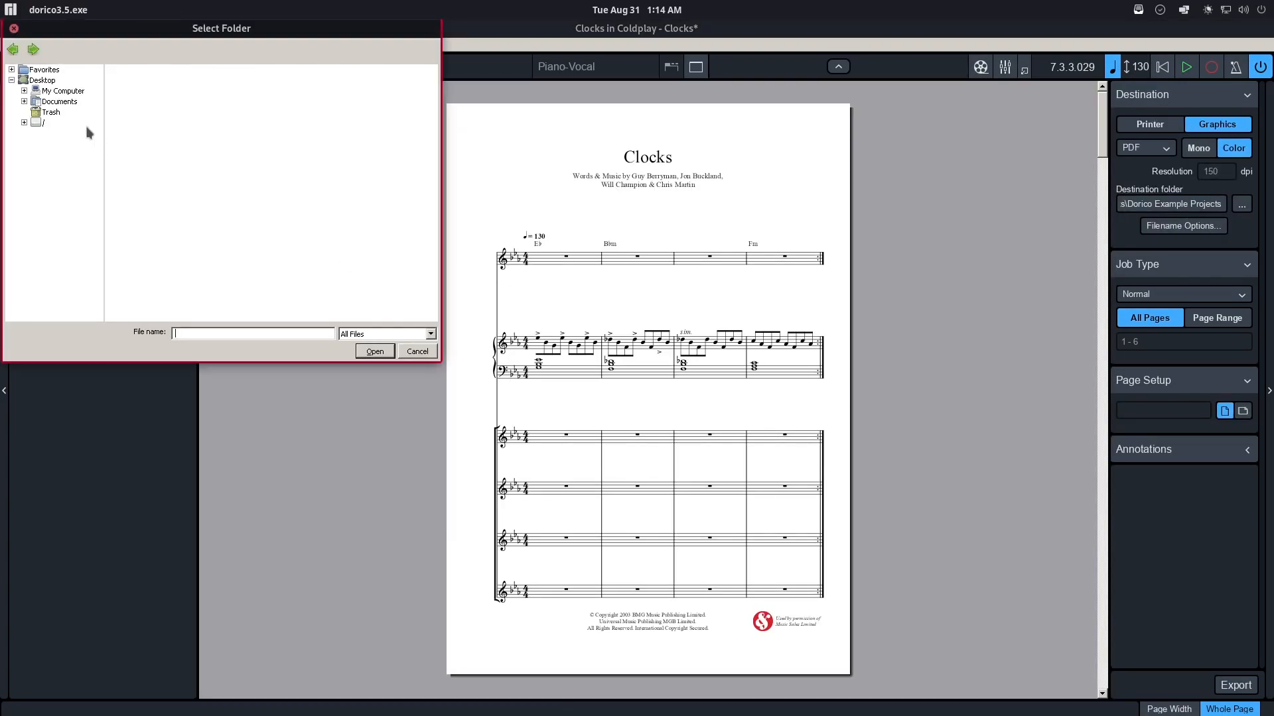
drag(218, 32, 583, 223)
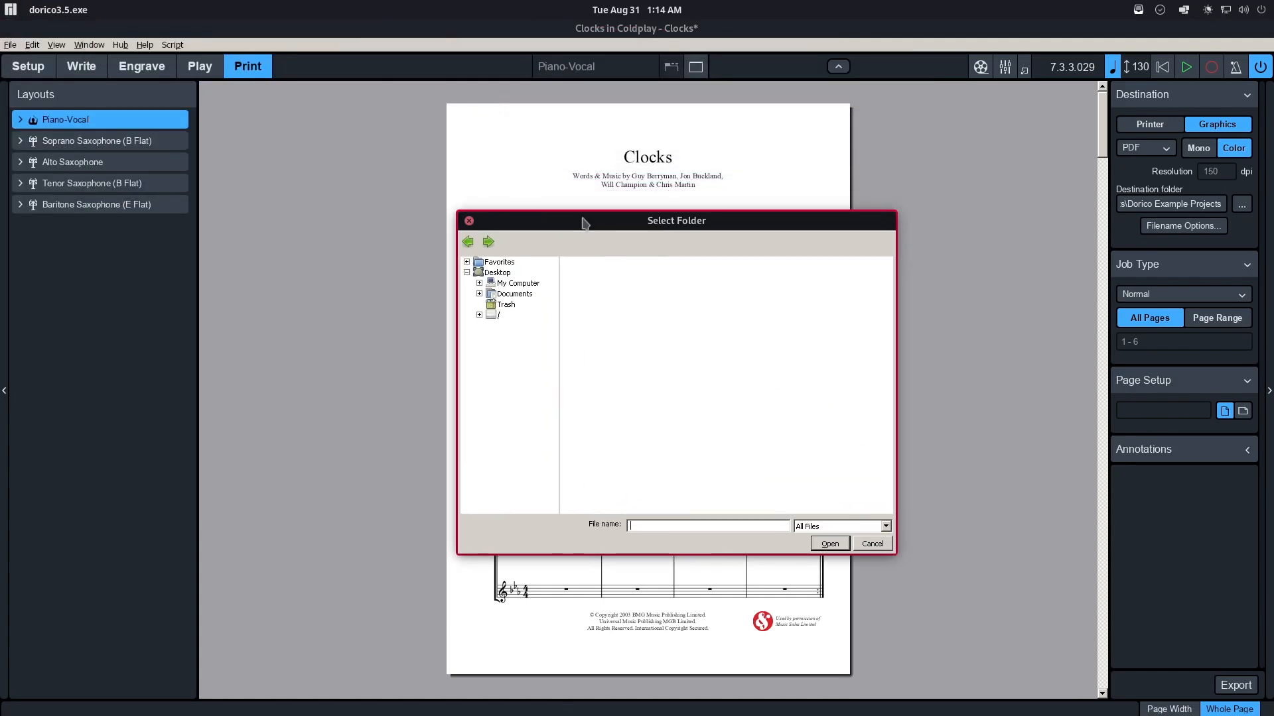
click(479, 316)
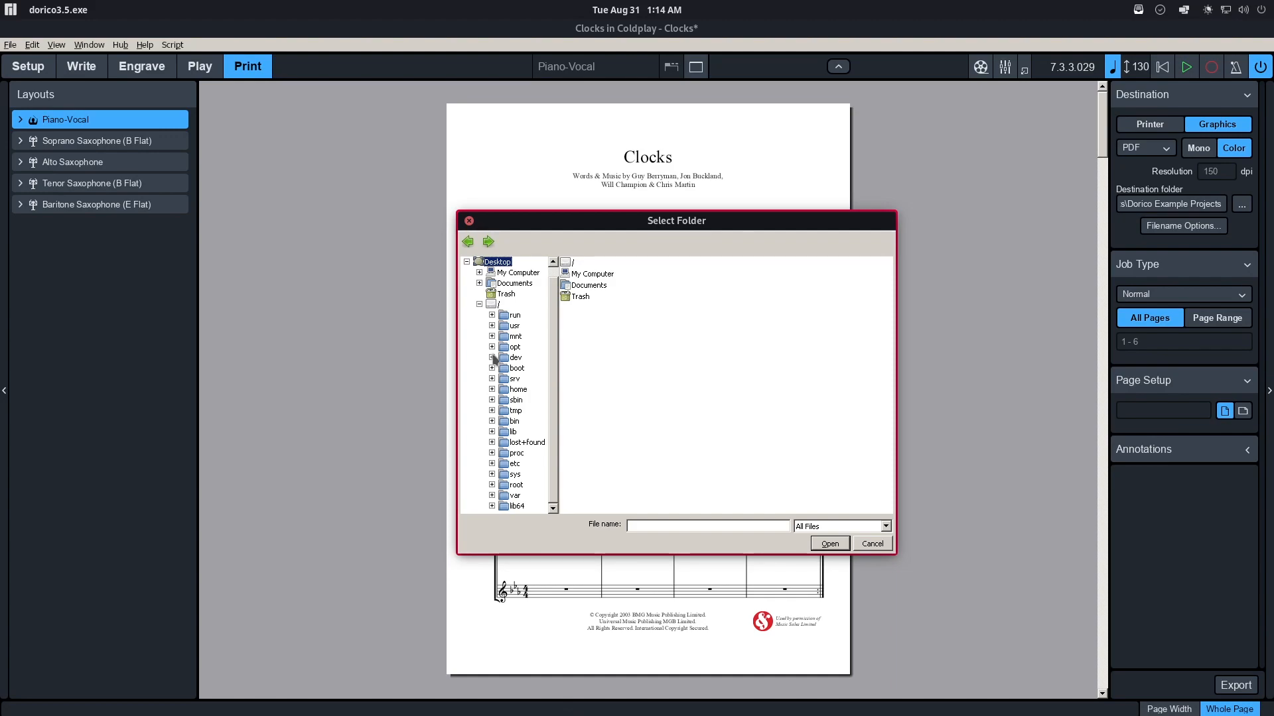
click(492, 390)
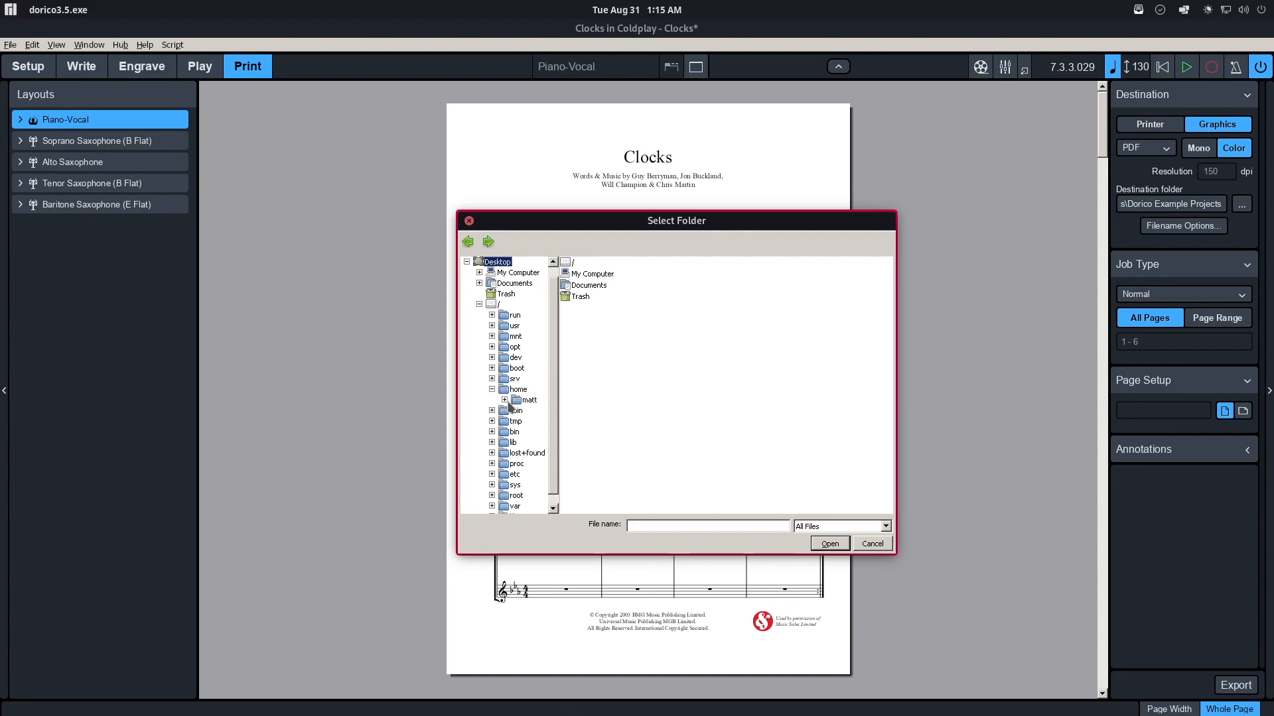
click(528, 400)
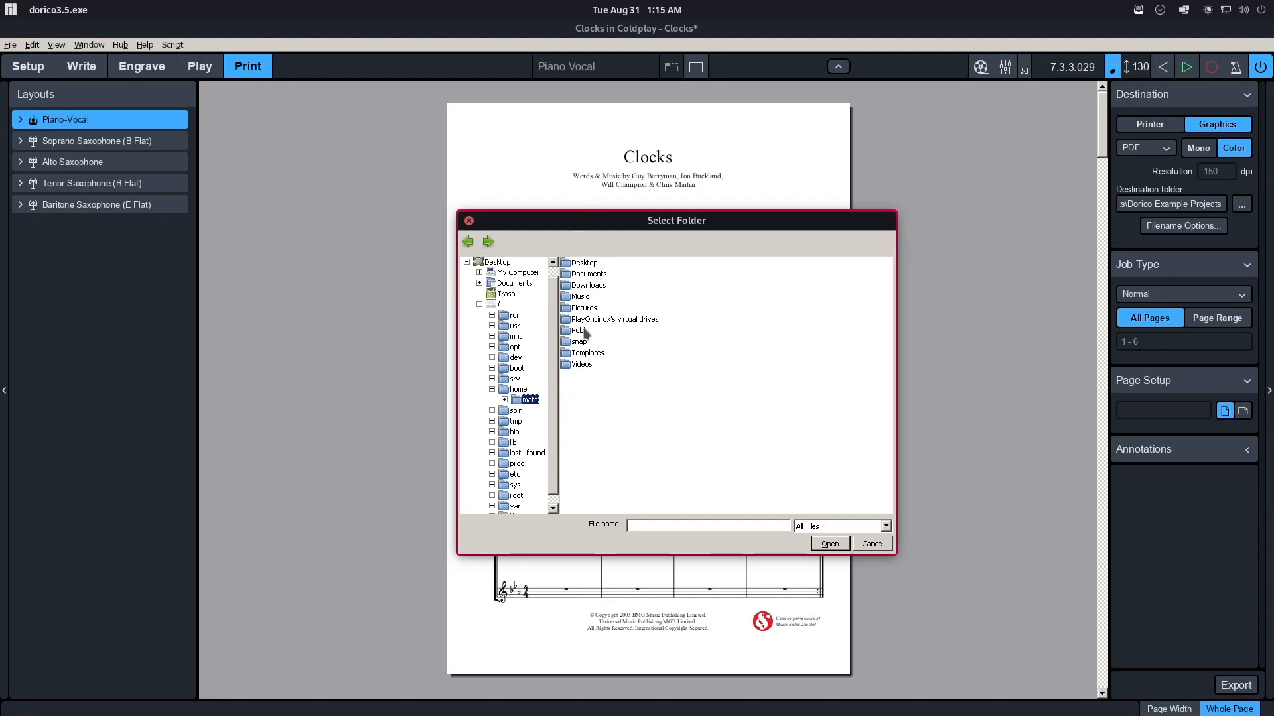
scroll(489, 339, up, 1)
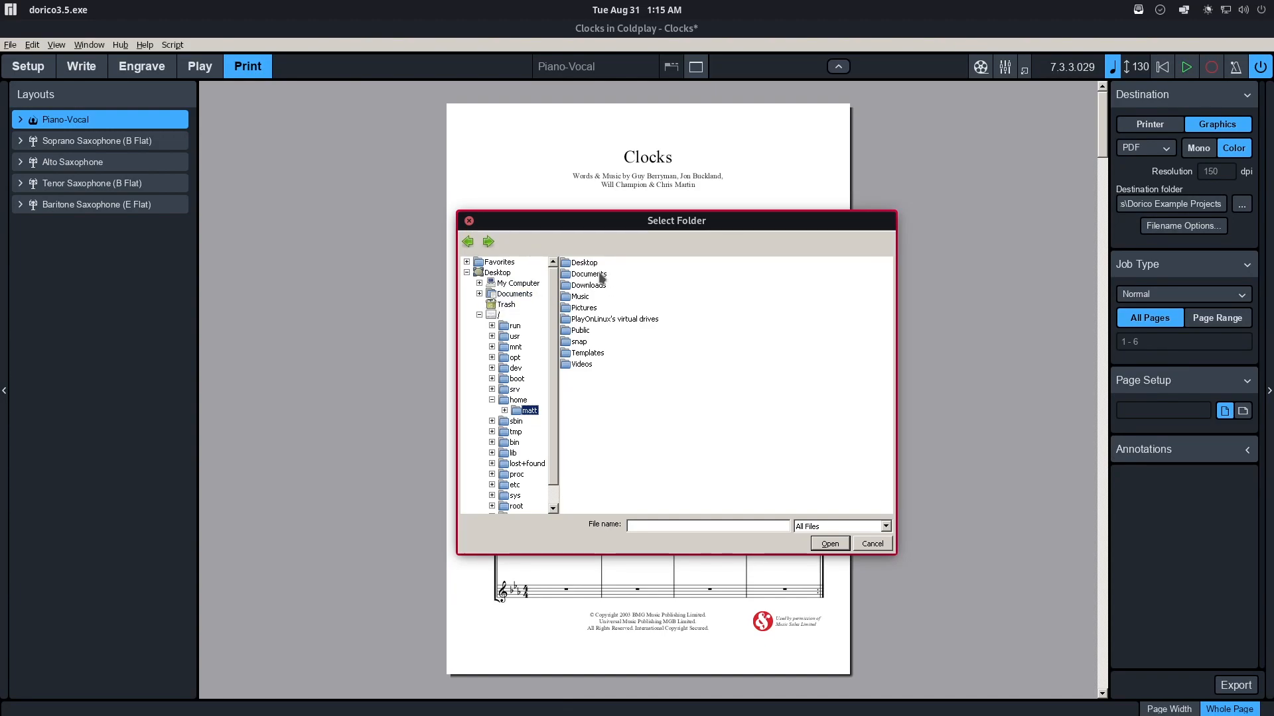
click(514, 295)
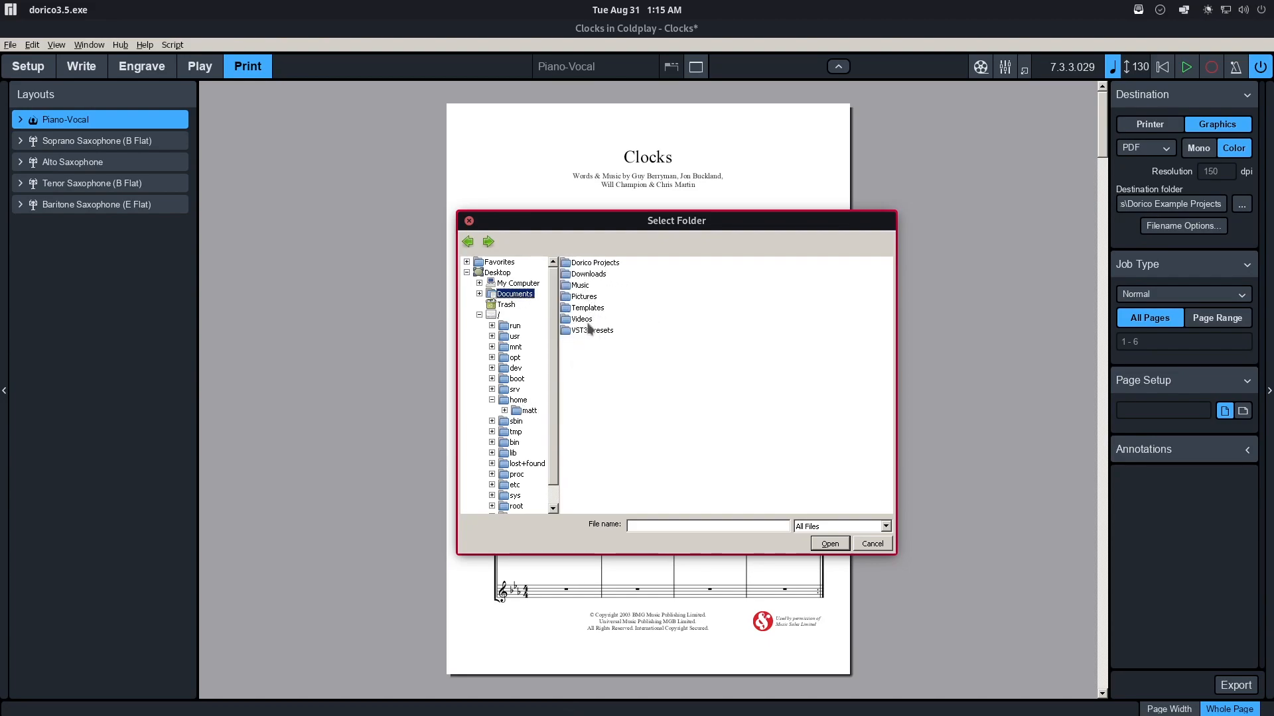
click(525, 412)
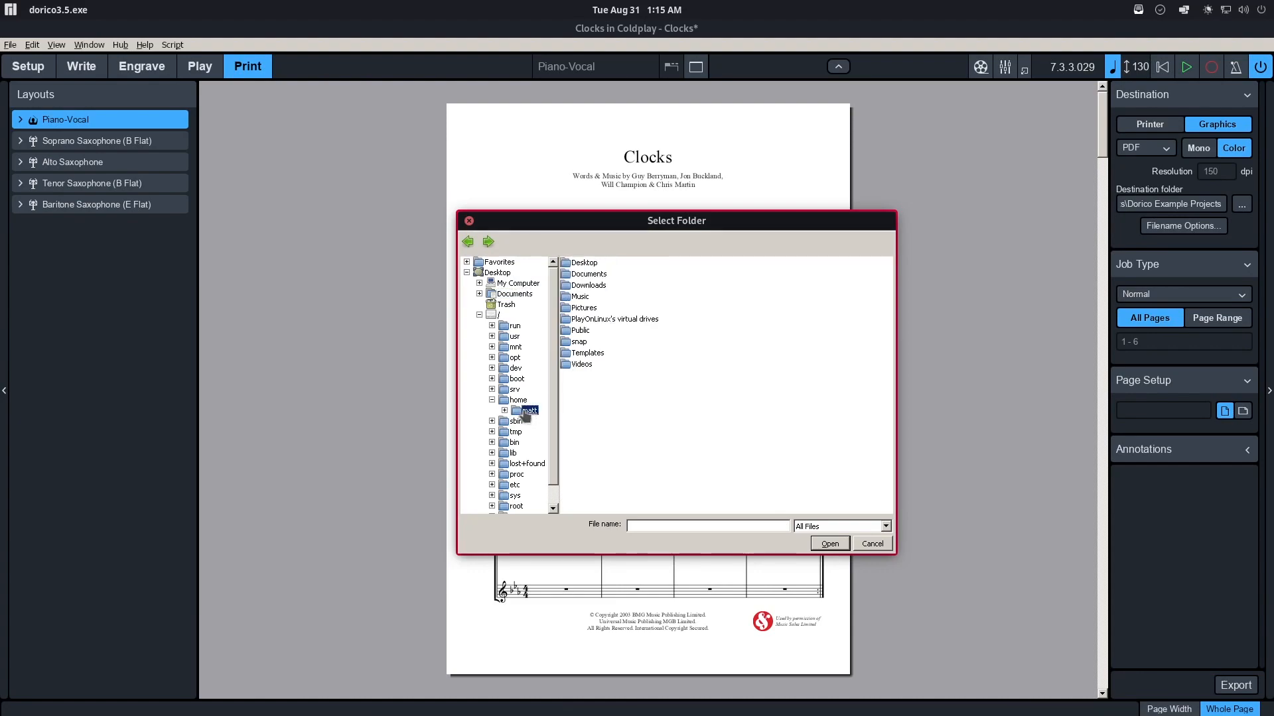
click(589, 275)
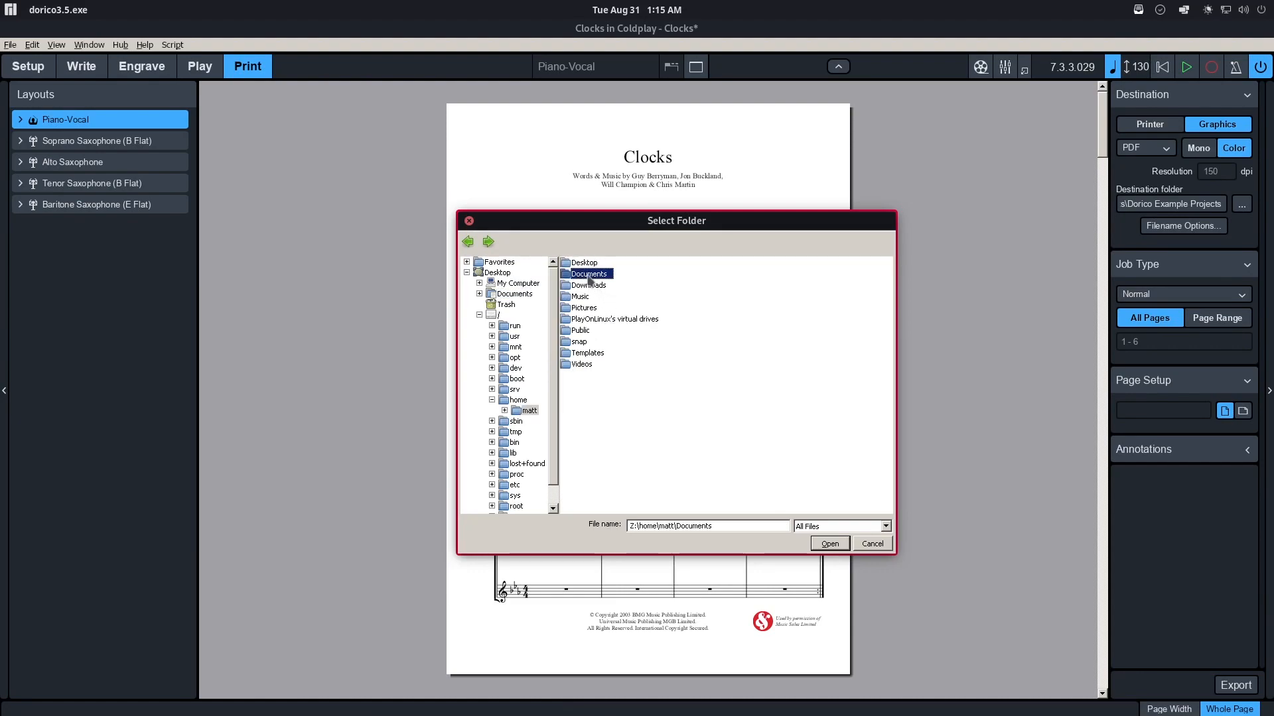
double_click(588, 278)
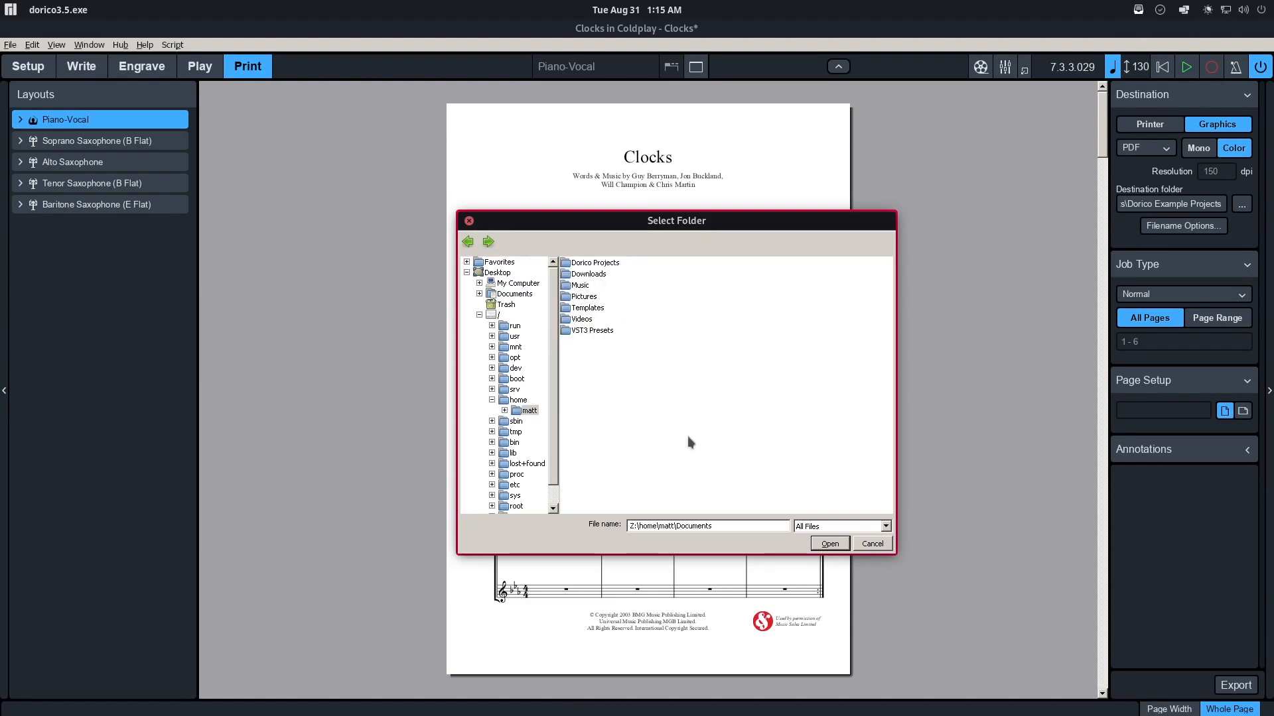
Step: Pick Documents/Dorico Projects/Backup Projects as the export folder
click(512, 294)
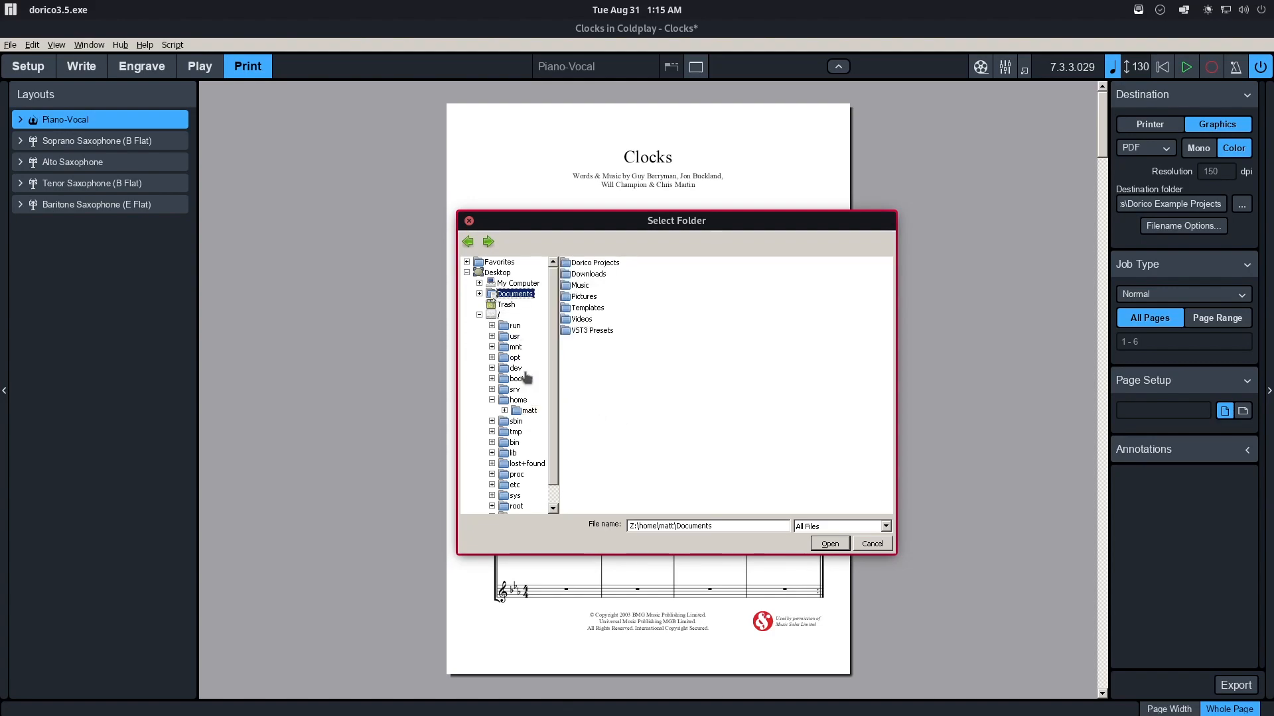
click(480, 294)
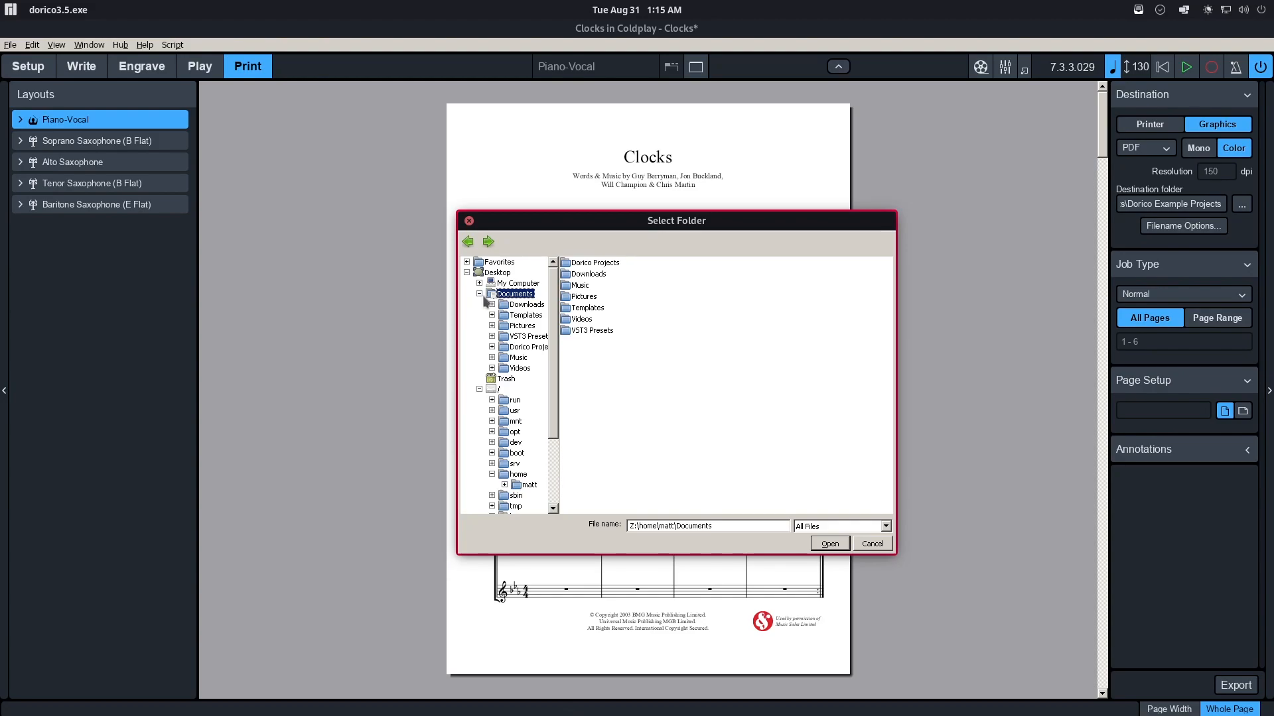
click(479, 294)
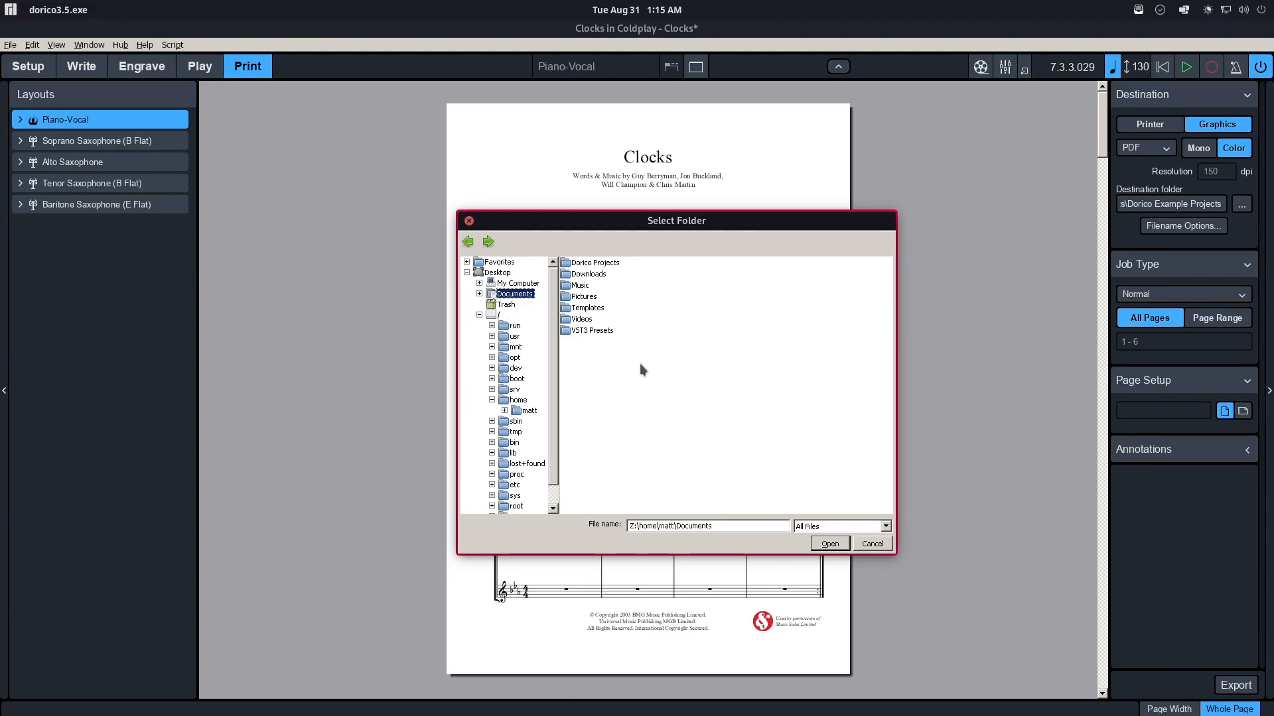
right_click(614, 362)
click(582, 424)
double_click(589, 265)
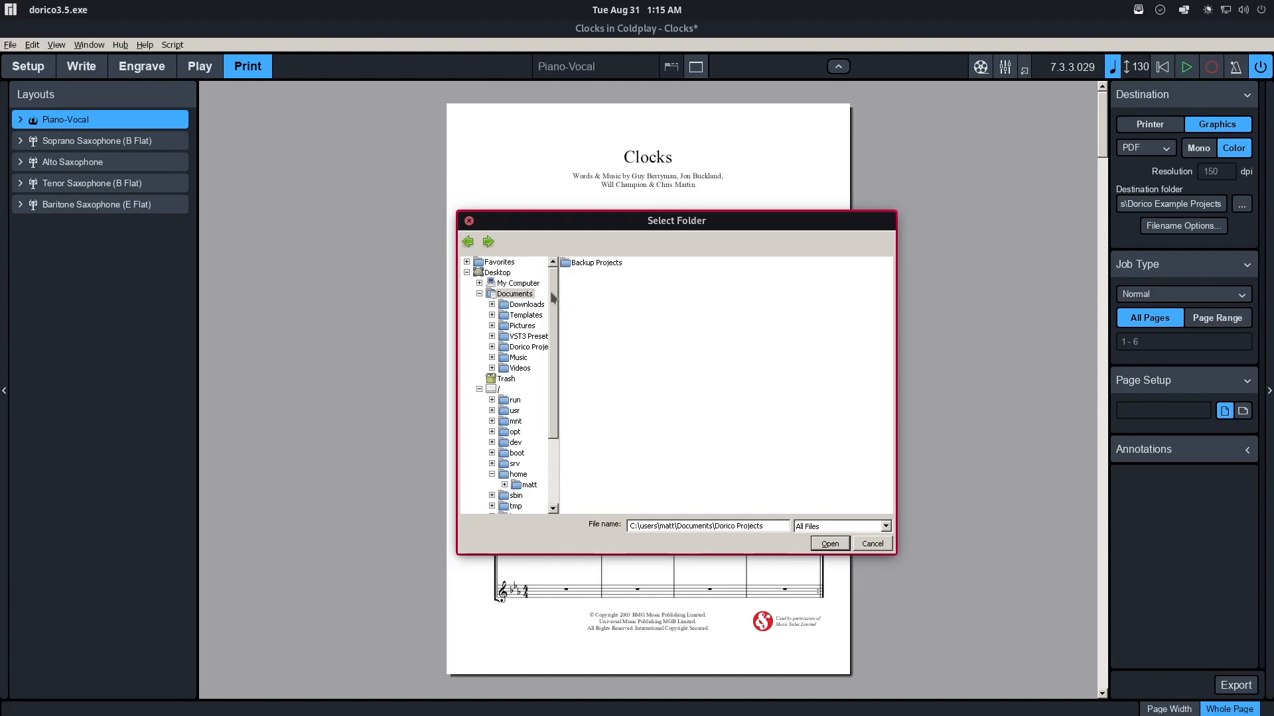
click(467, 241)
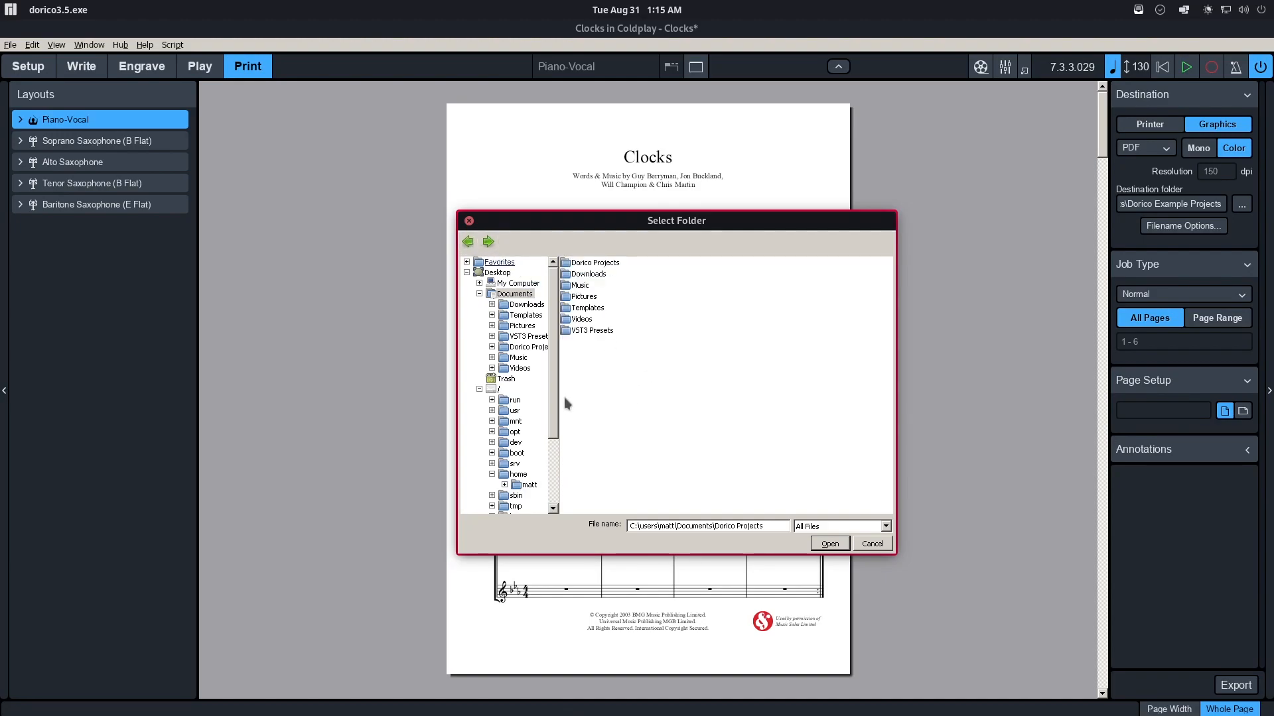
click(507, 296)
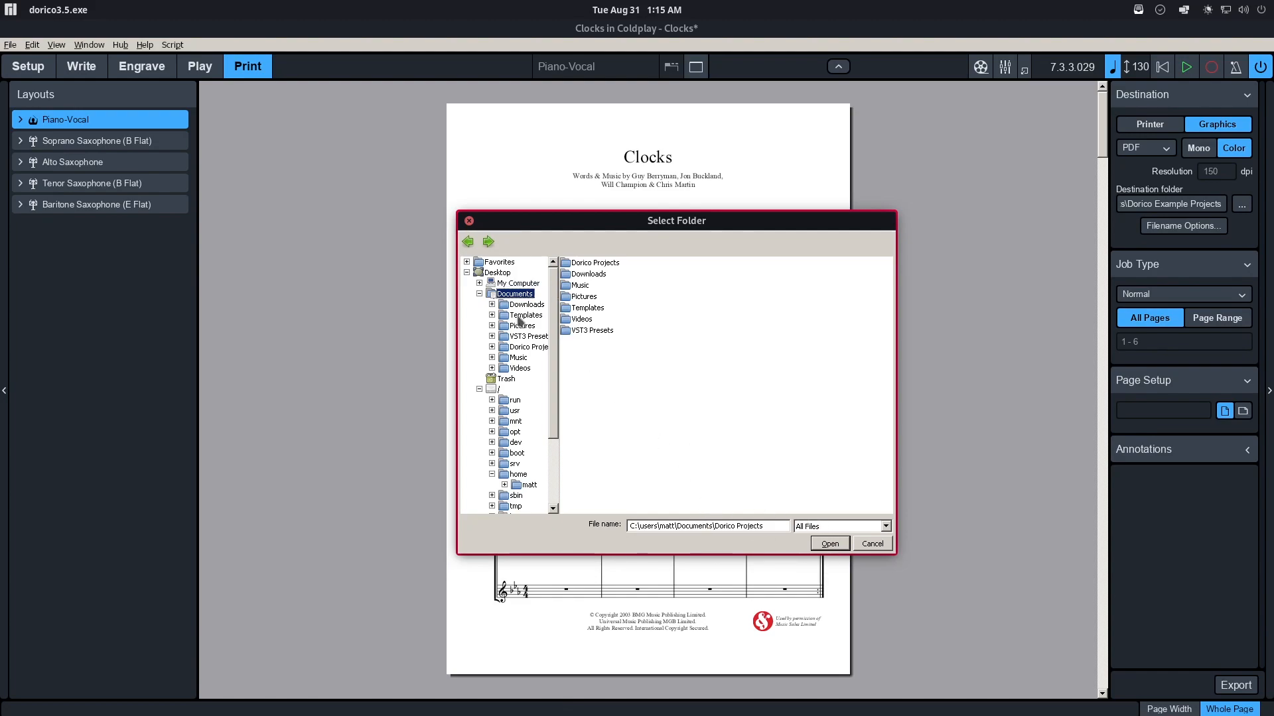
double_click(595, 262)
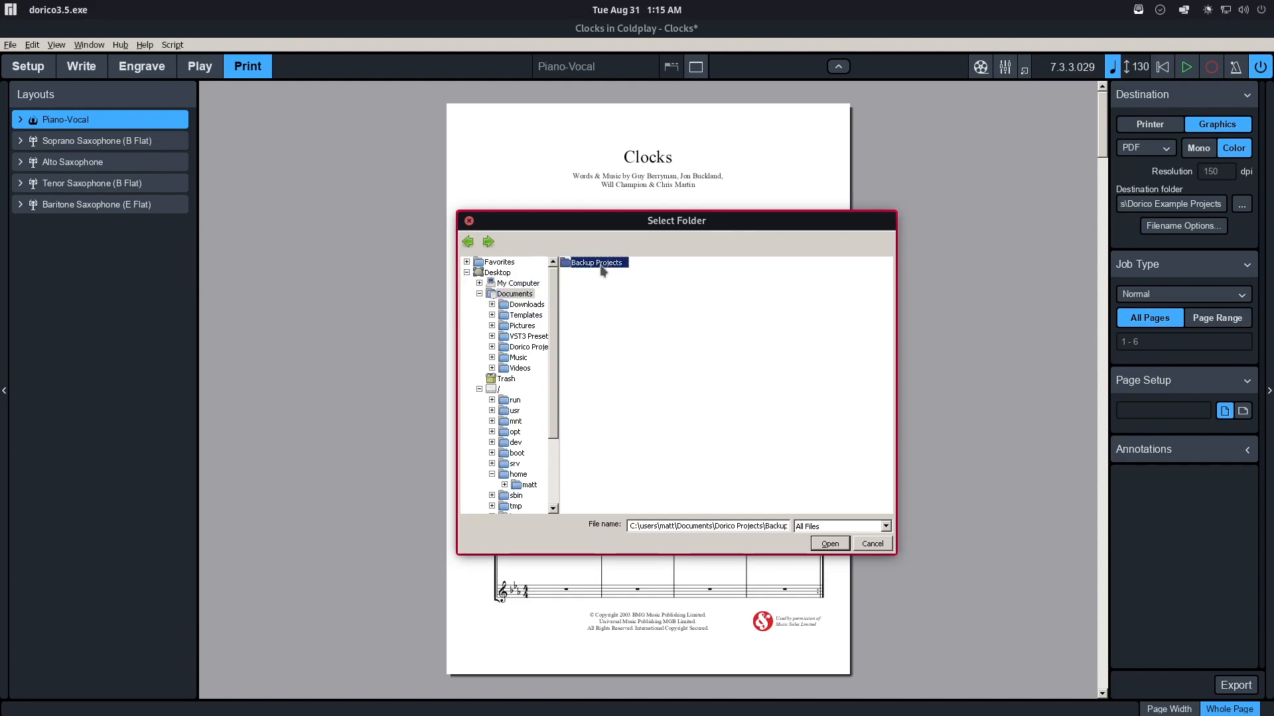
click(829, 544)
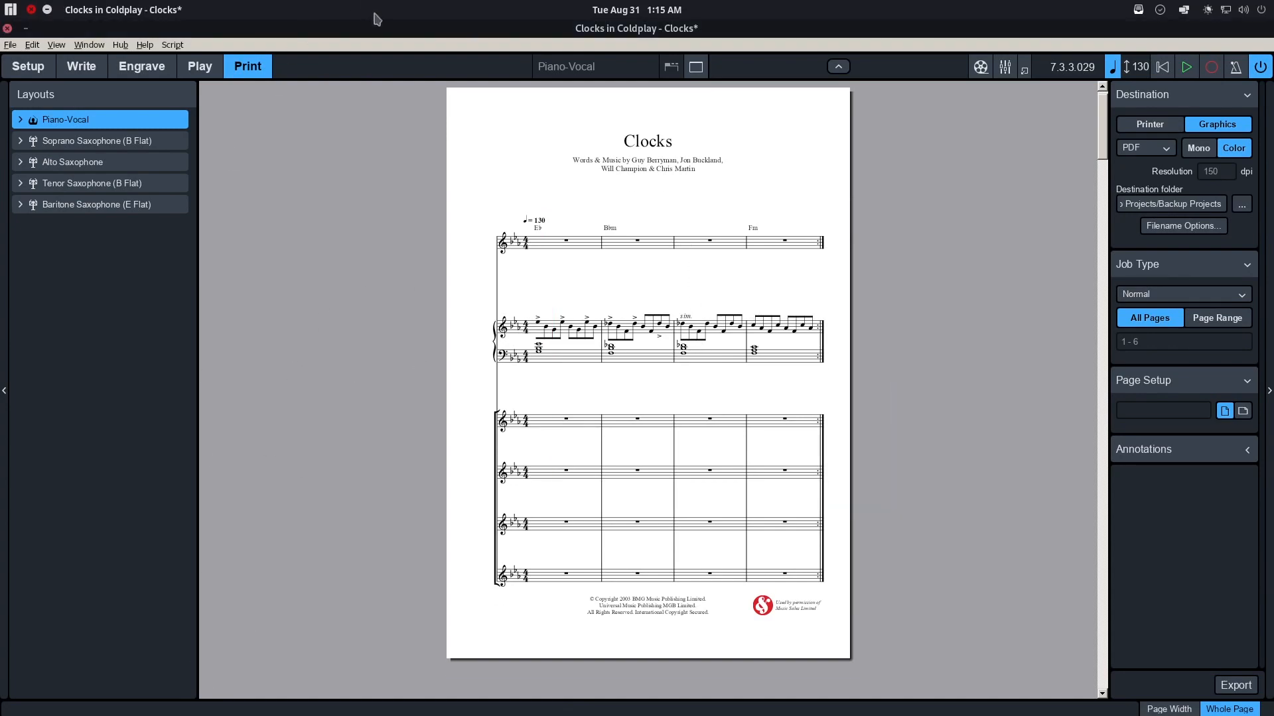
Step: Restore the Dorico window from full screen, shrink it and move it left
double_click(392, 28)
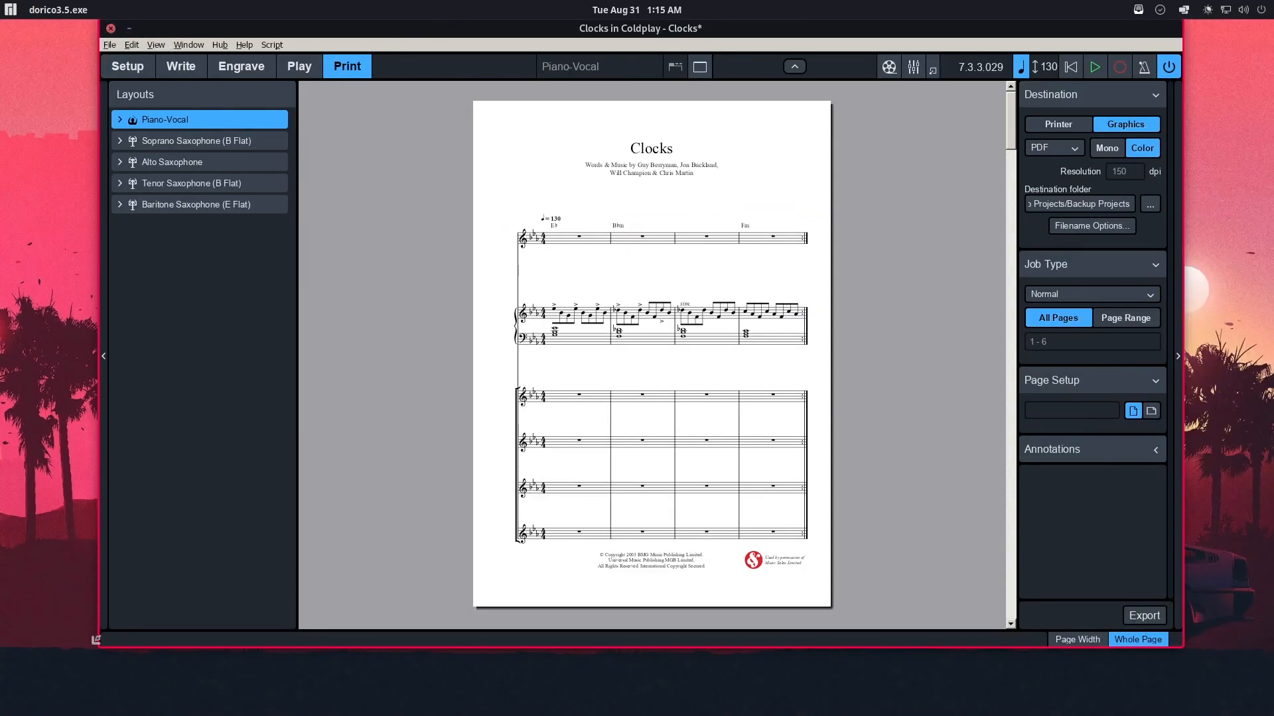
drag(99, 642, 419, 398)
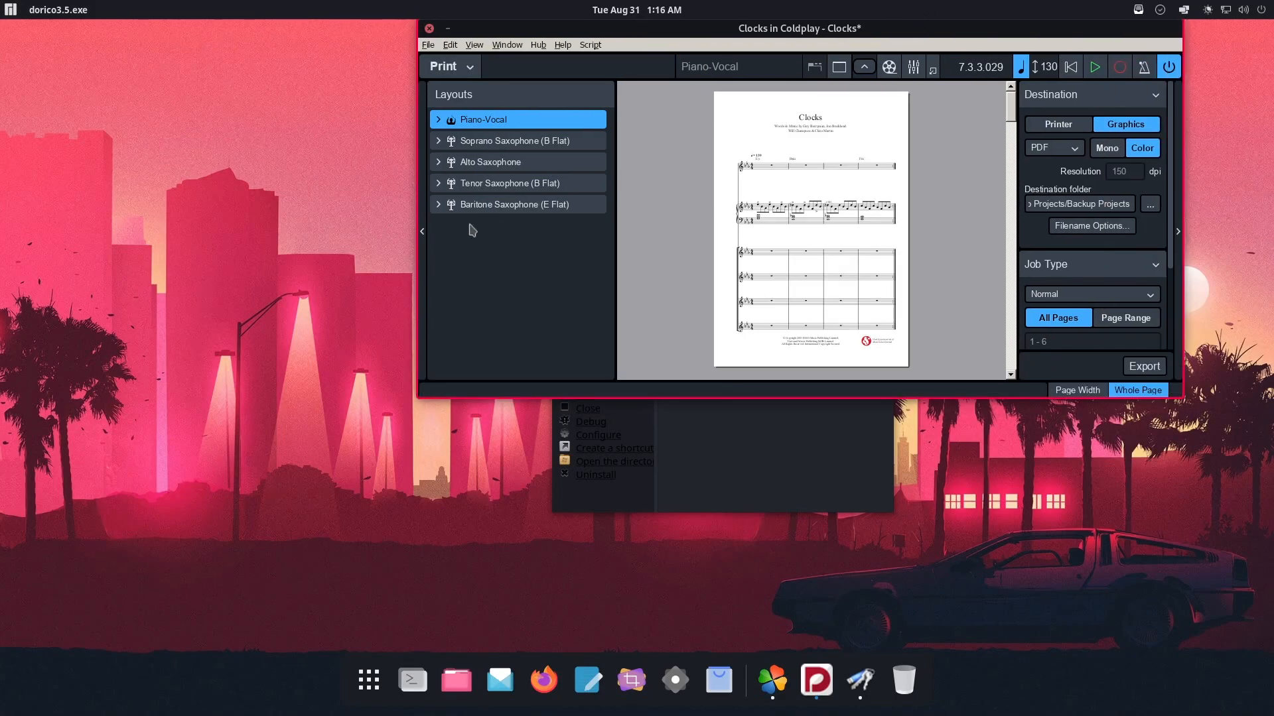
drag(774, 32, 748, 108)
Step: Launch Files, hide hidden files with Ctrl+H, and open Documents > Dorico Projects
click(455, 691)
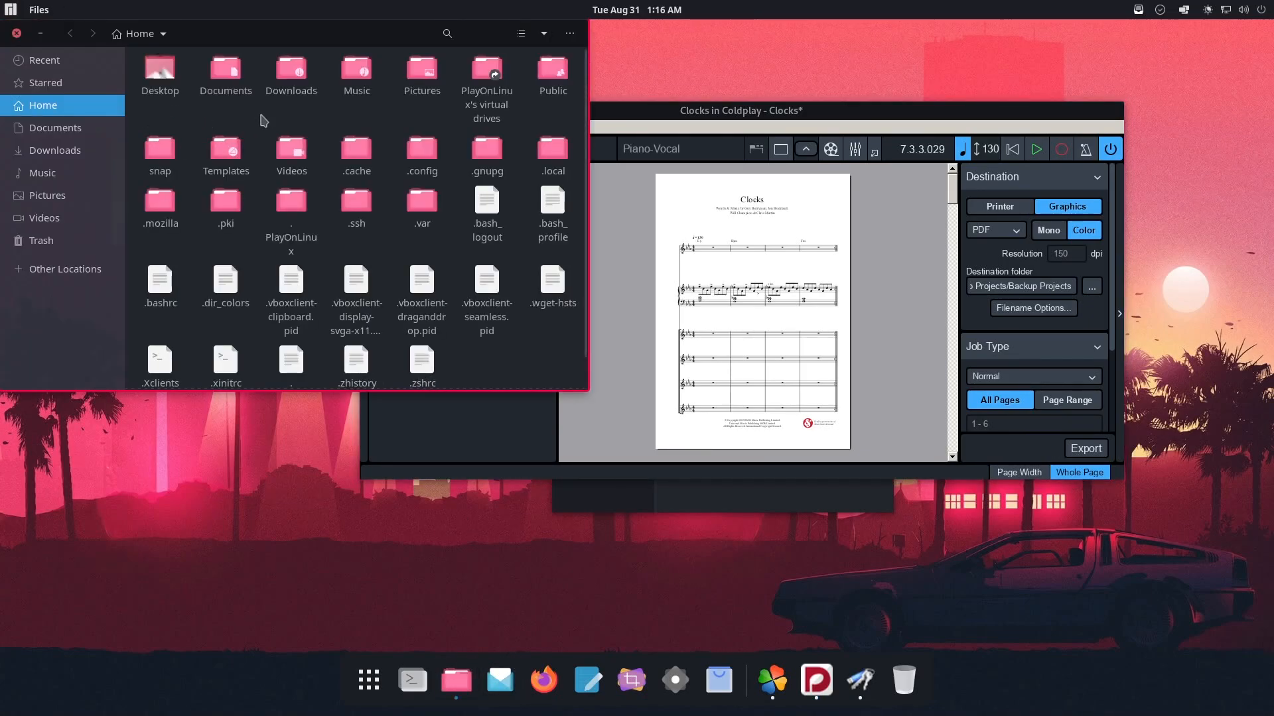
key(ctrl+h)
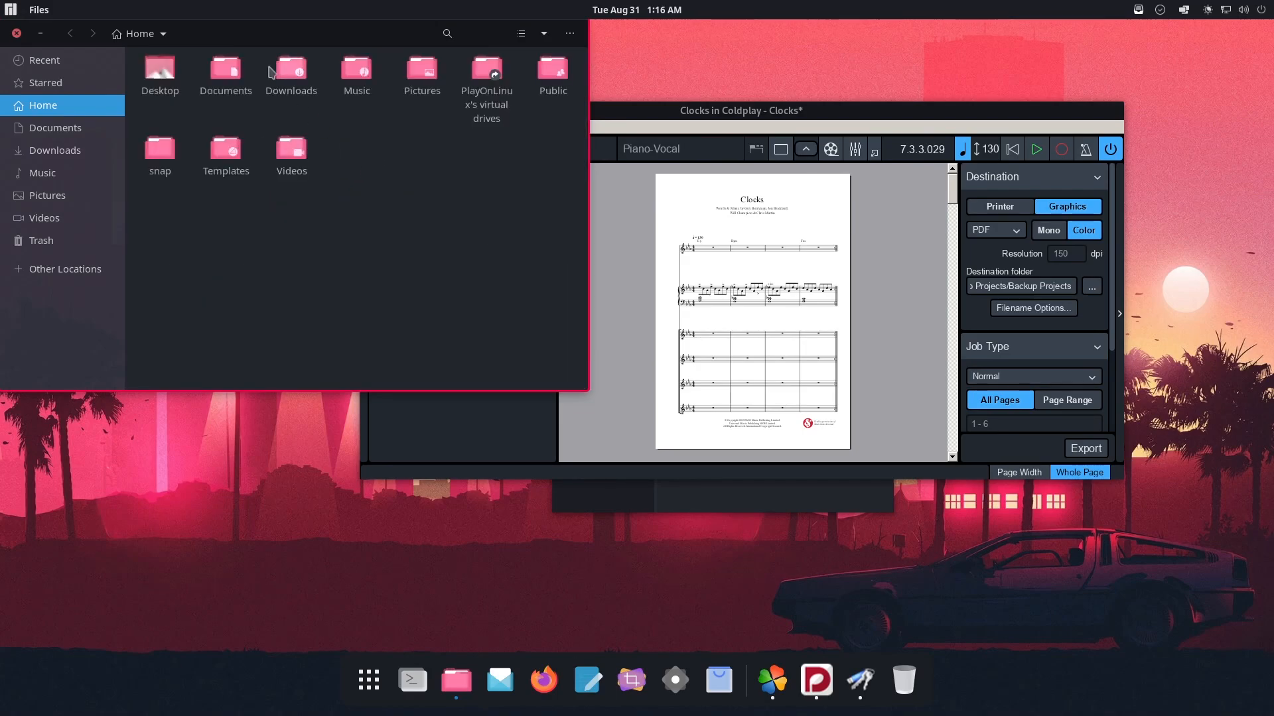
double_click(226, 77)
double_click(176, 109)
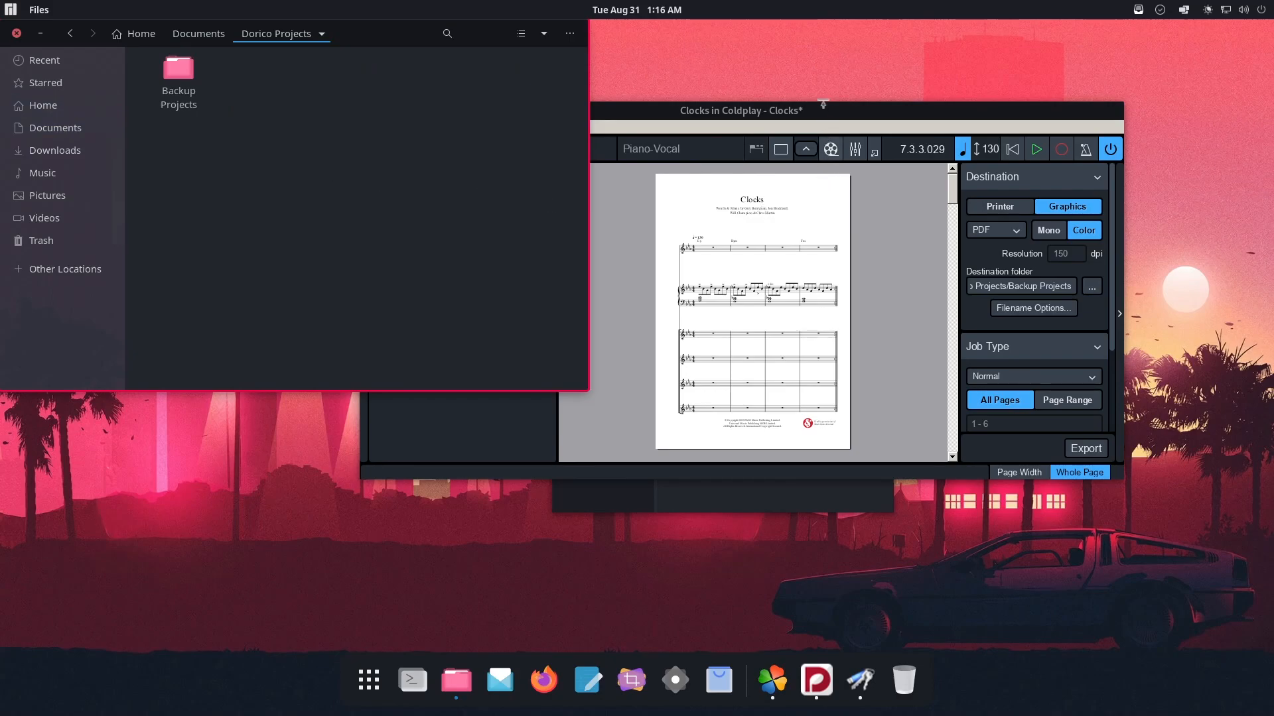
Step: Change the PDF export destination from Backup Projects to Documents/Dorico Projects
drag(826, 111, 728, 103)
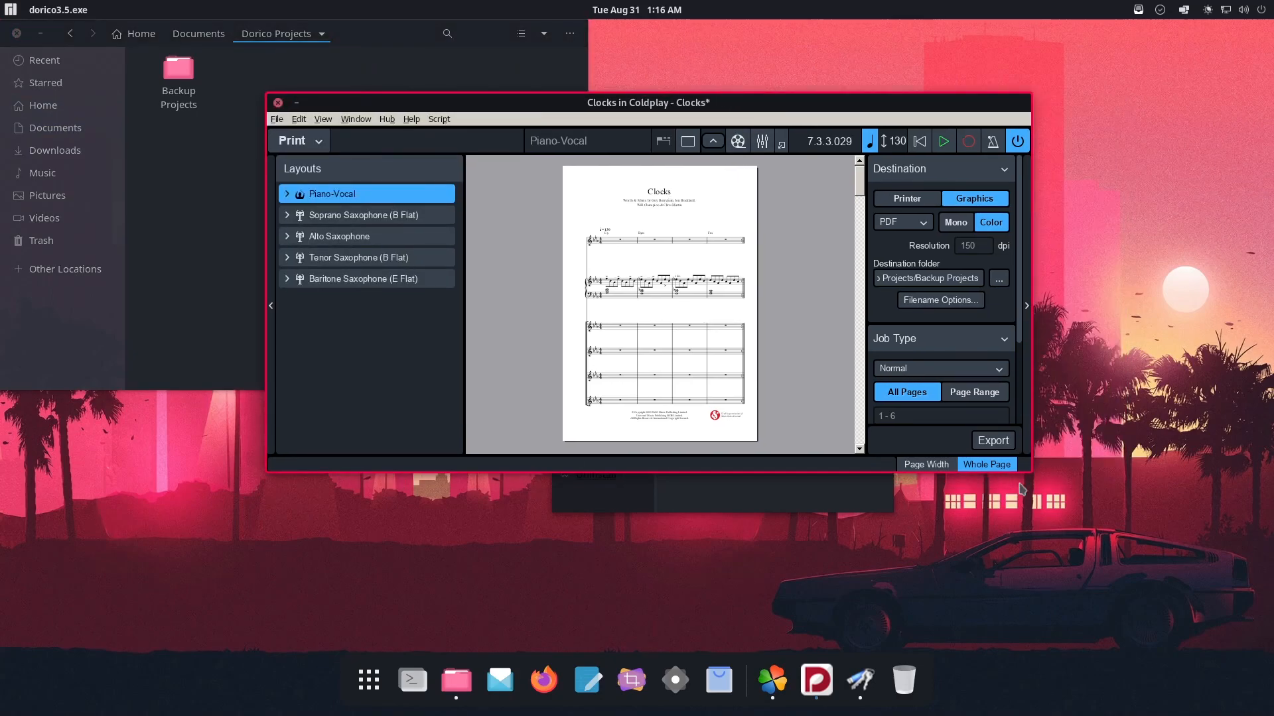
drag(1024, 471, 1109, 617)
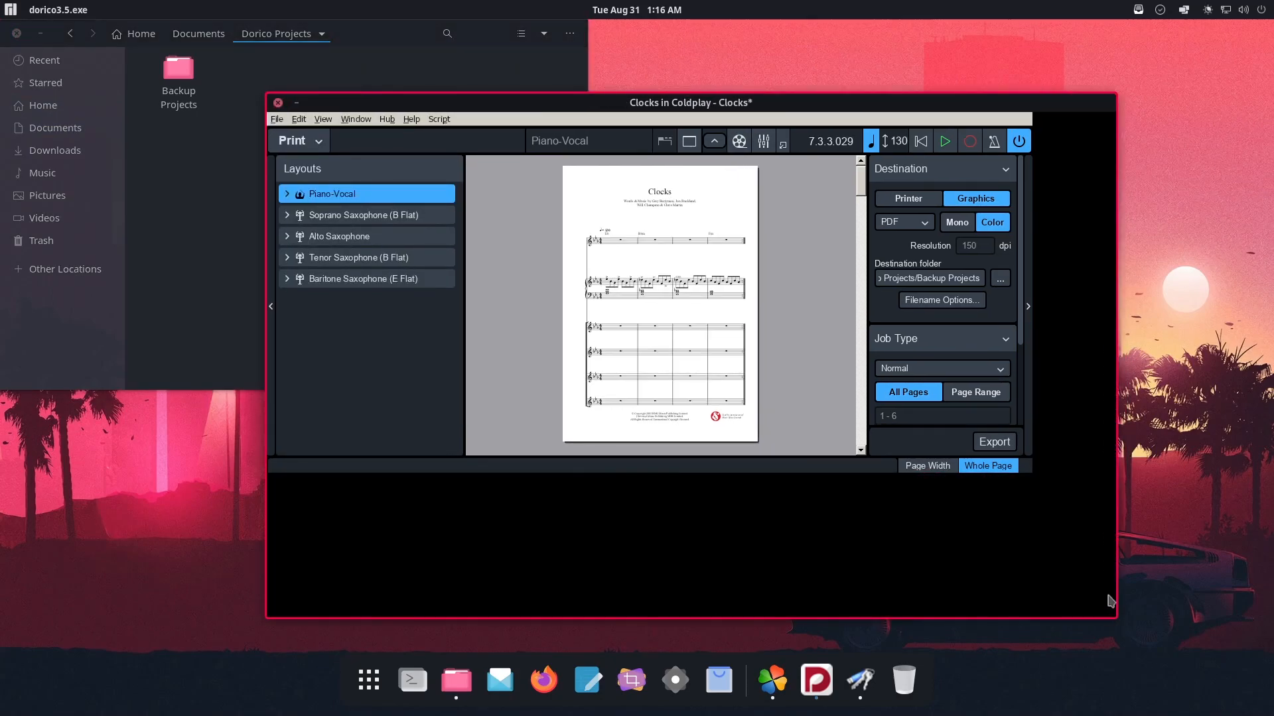
click(1083, 279)
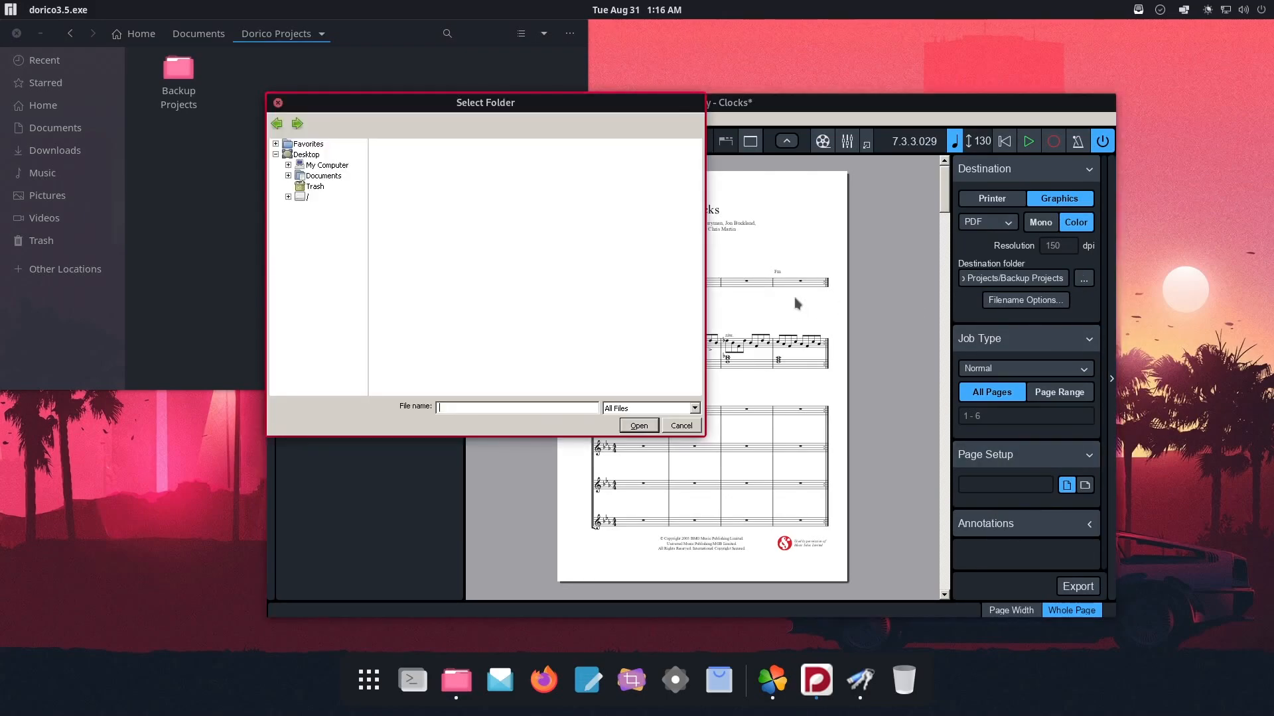
click(326, 165)
click(325, 176)
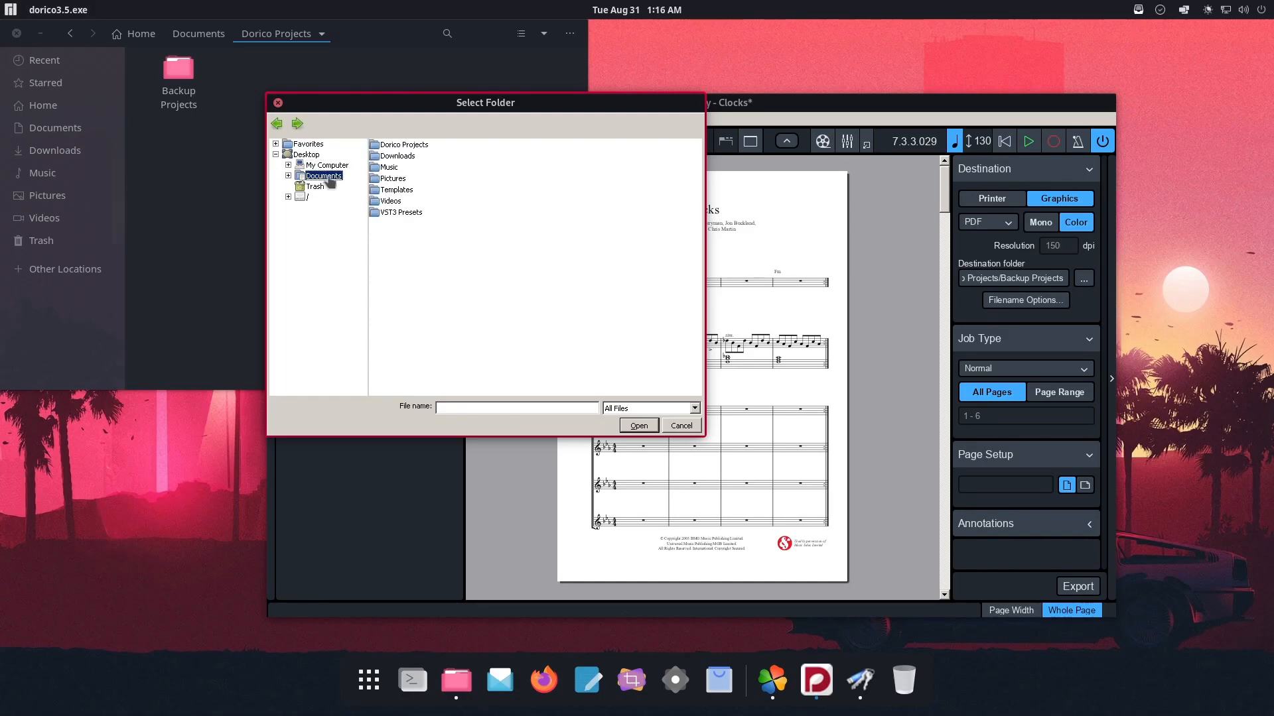
click(325, 166)
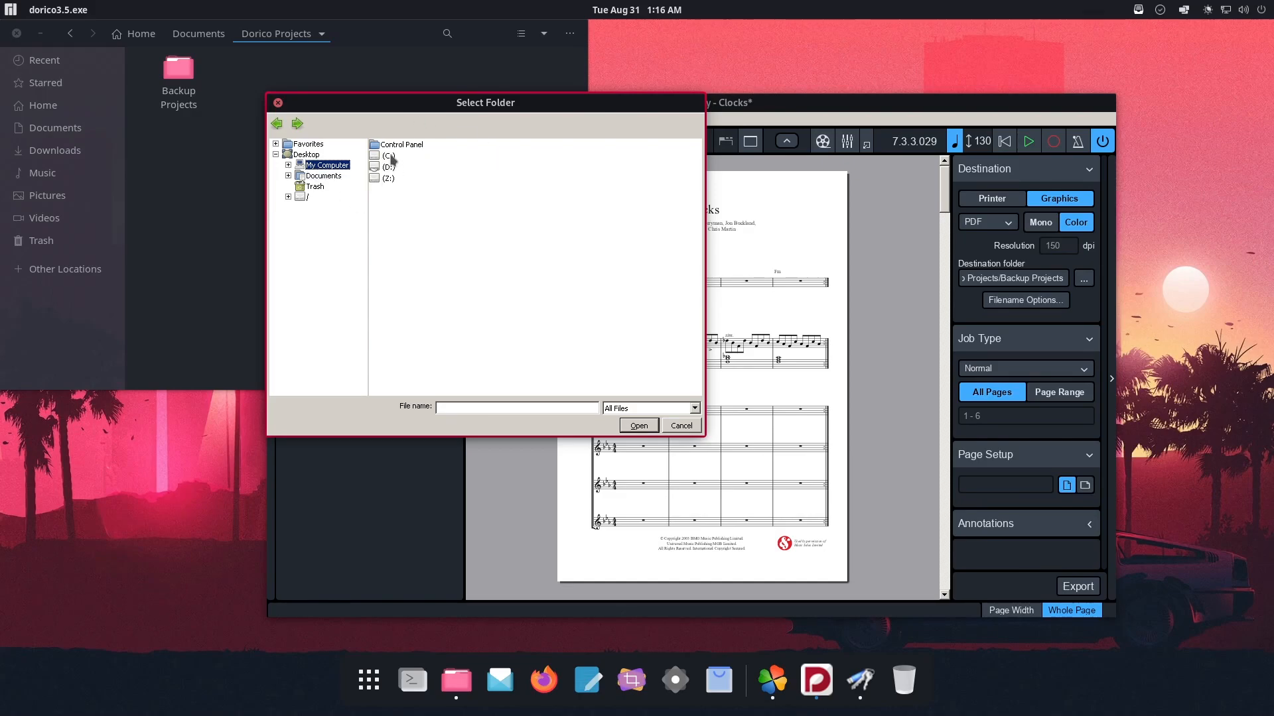
click(324, 177)
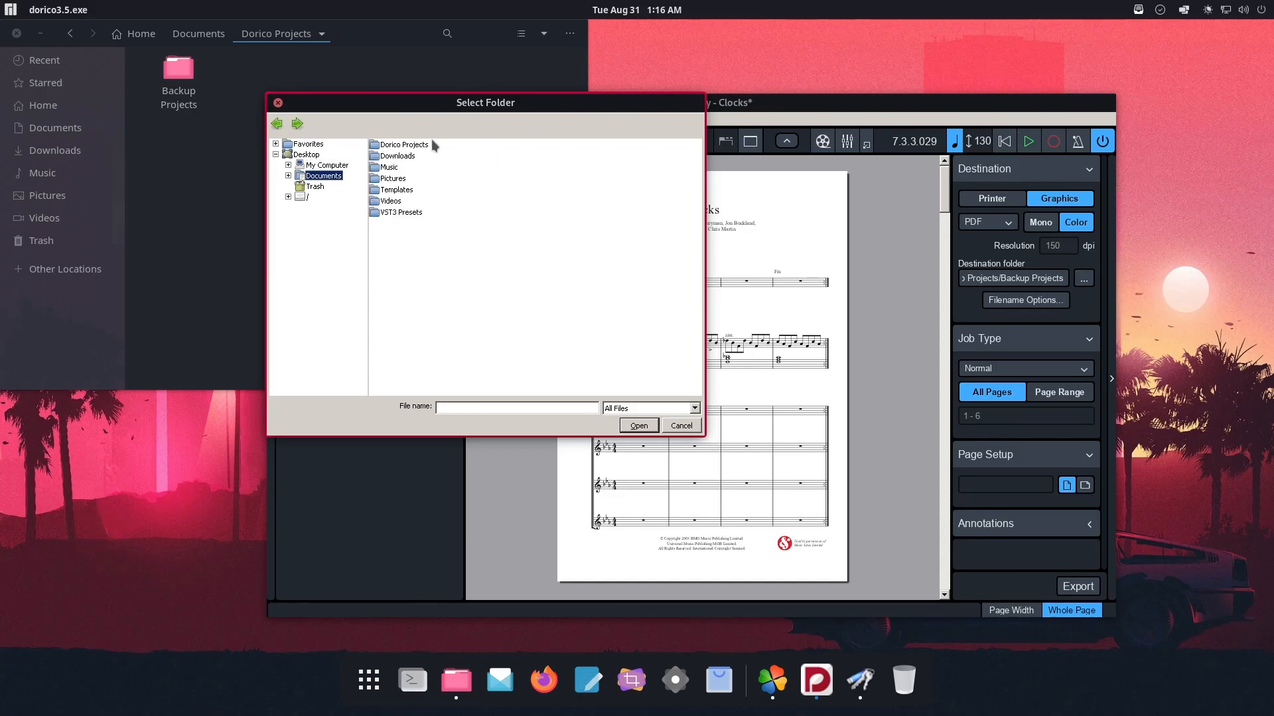
double_click(419, 145)
click(644, 428)
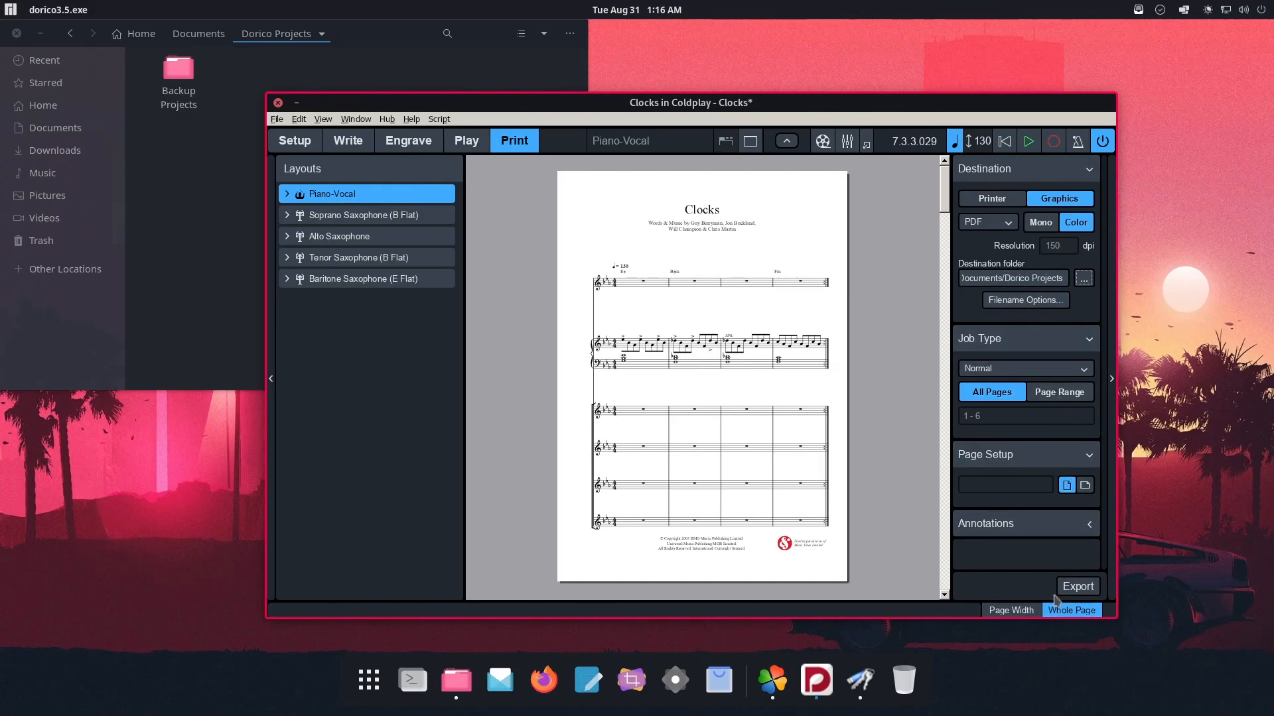
Step: Export the layout as '01 - Piano-Vocal - Clocks.pdf' into Dorico Projects
click(1091, 588)
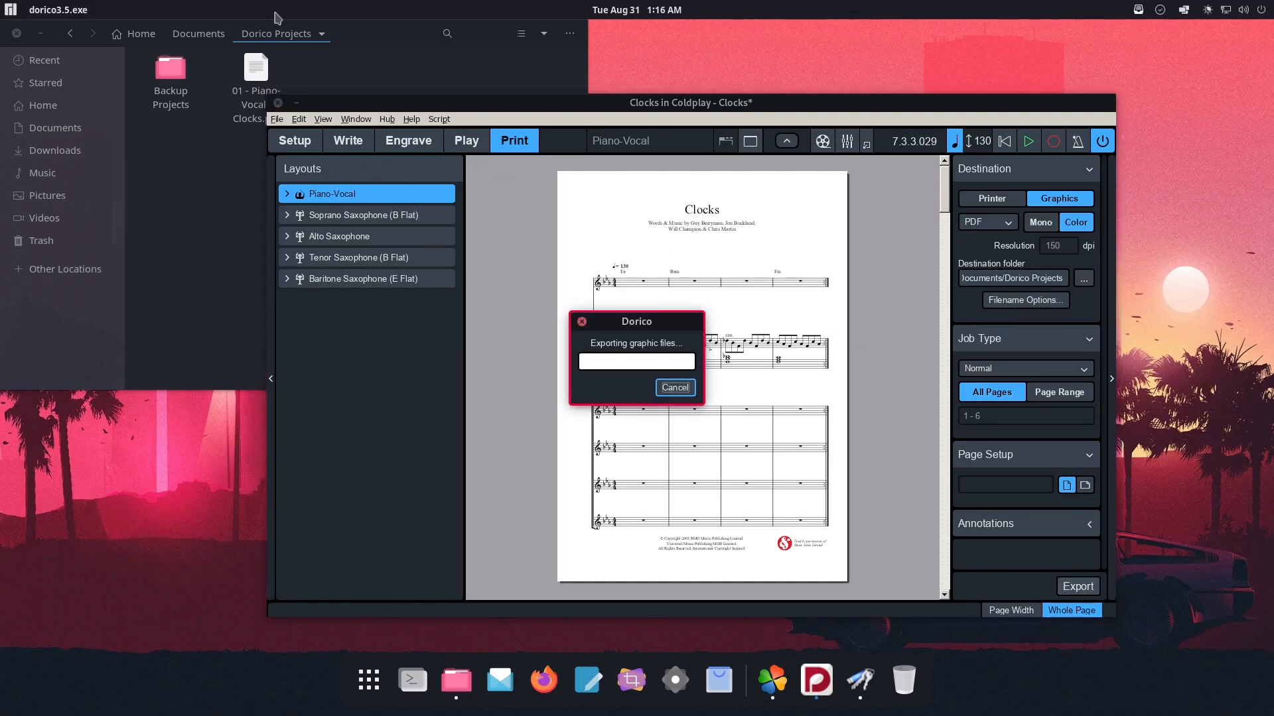
drag(391, 41, 553, 103)
click(411, 147)
right_click(411, 147)
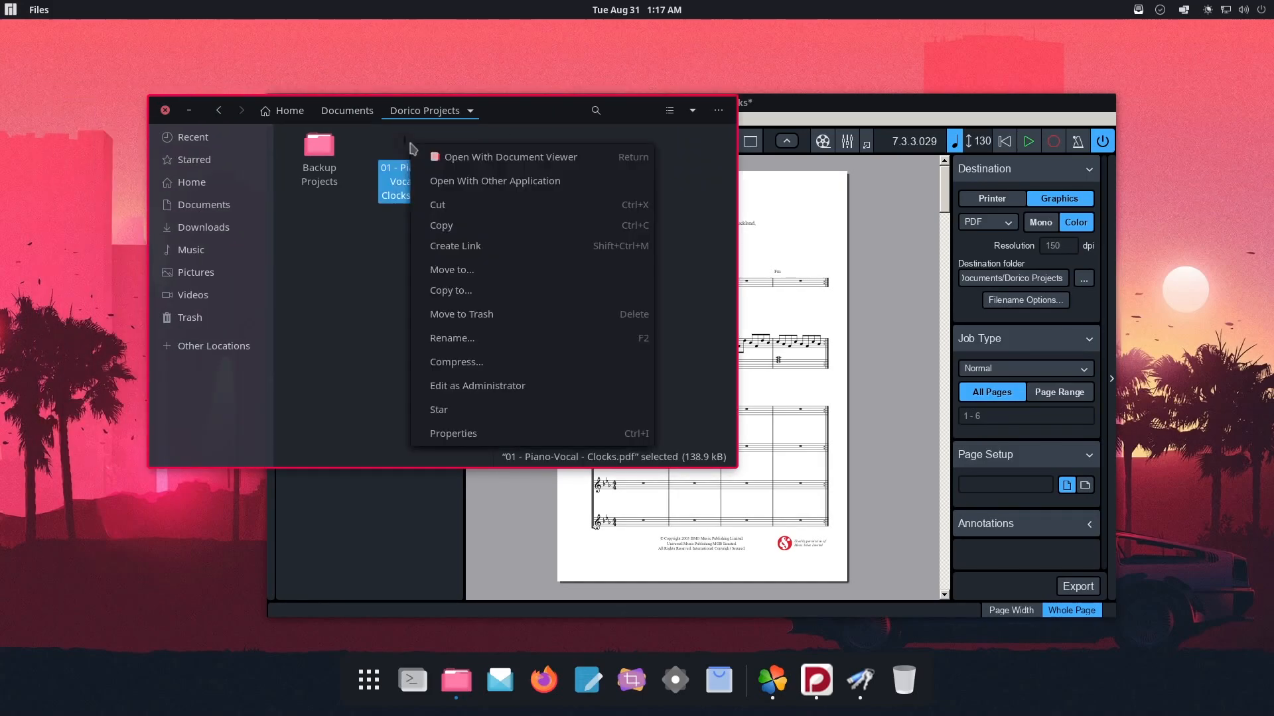
click(395, 240)
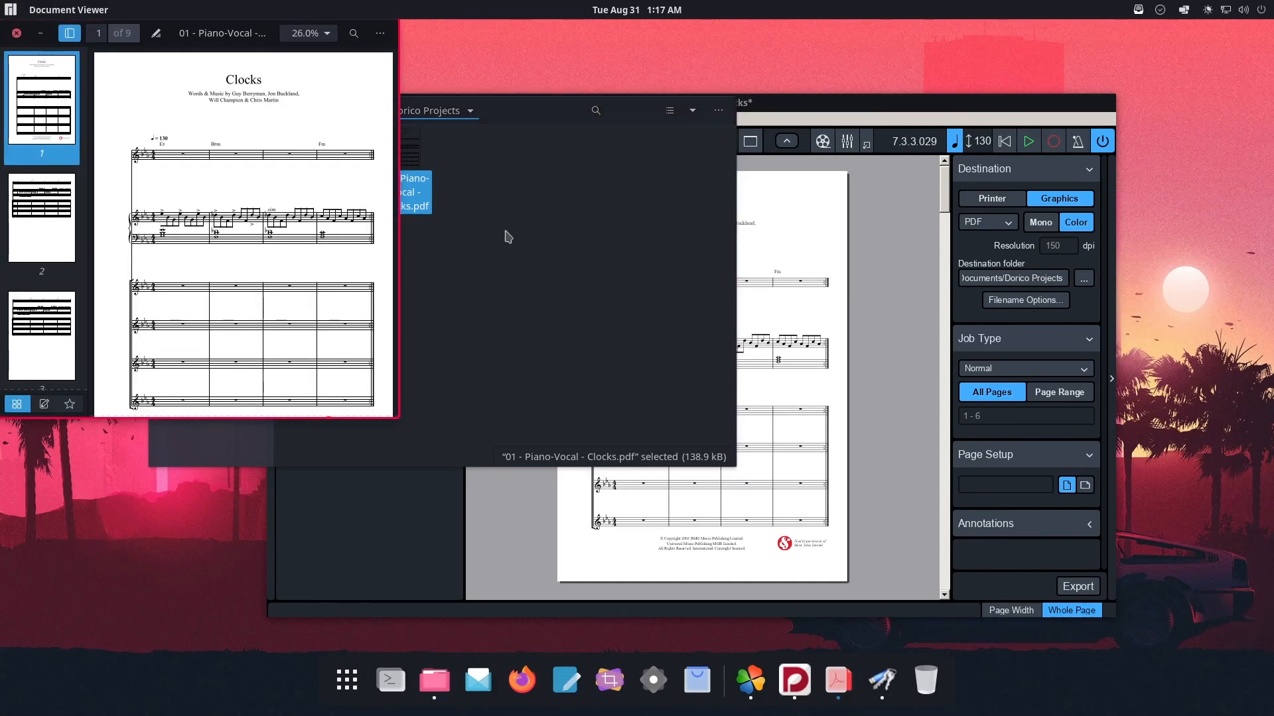
drag(270, 35, 602, 1)
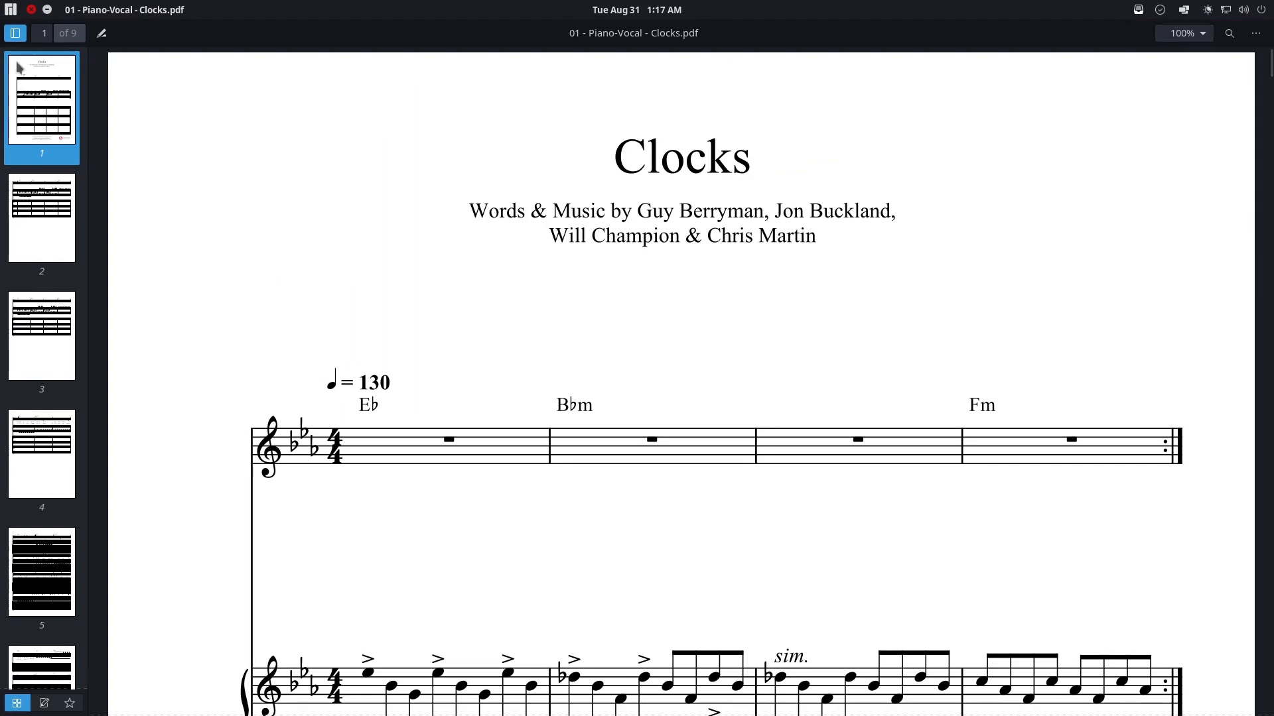
click(1202, 36)
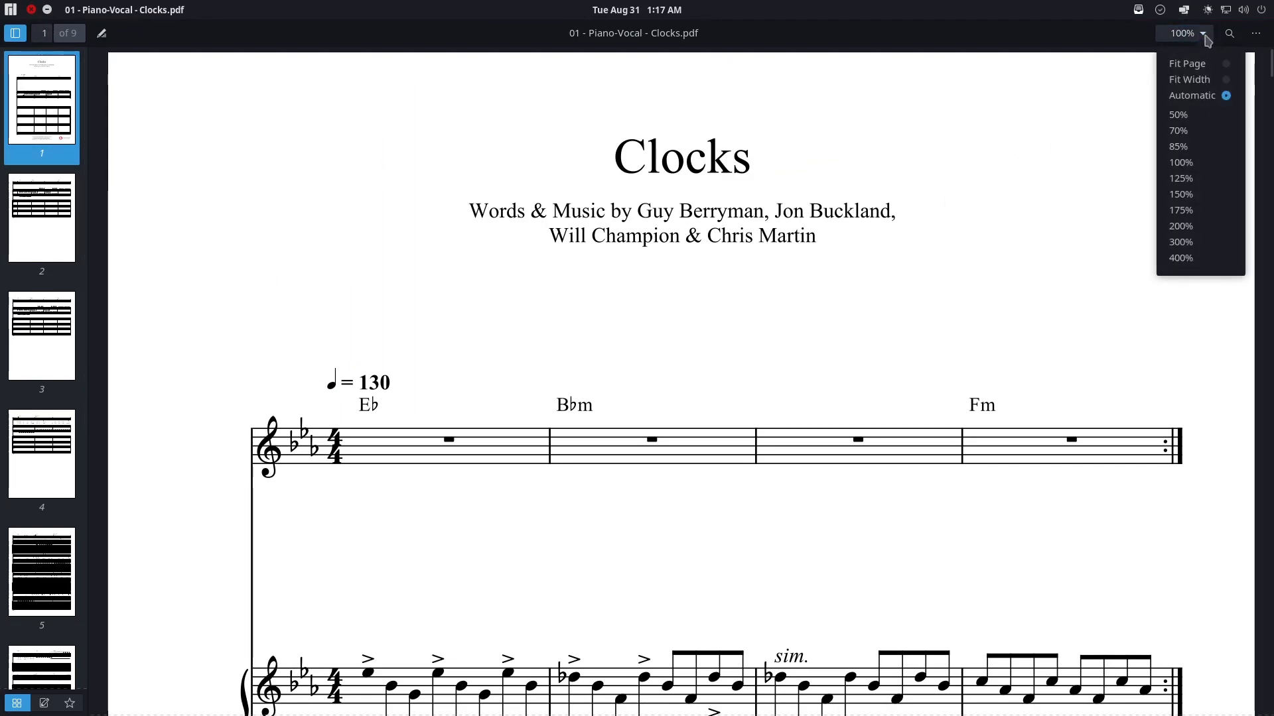
click(1224, 69)
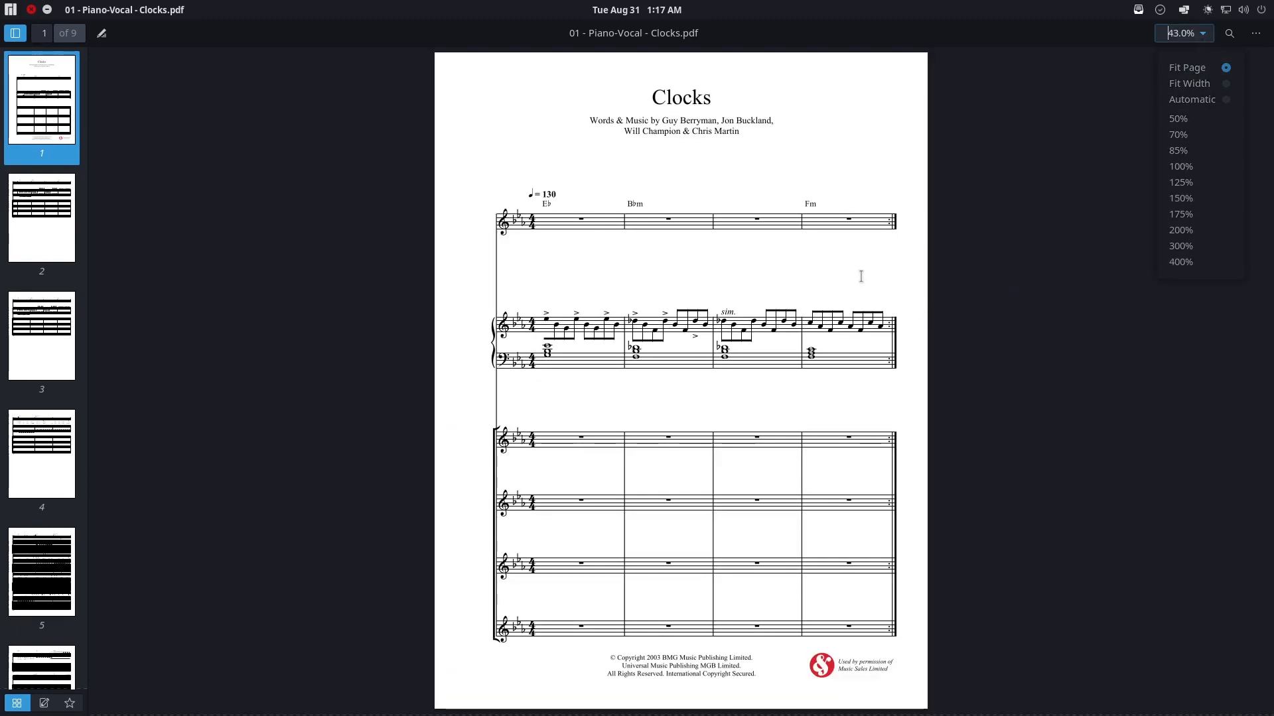
scroll(910, 251, down, 3)
scroll(910, 251, up, 3)
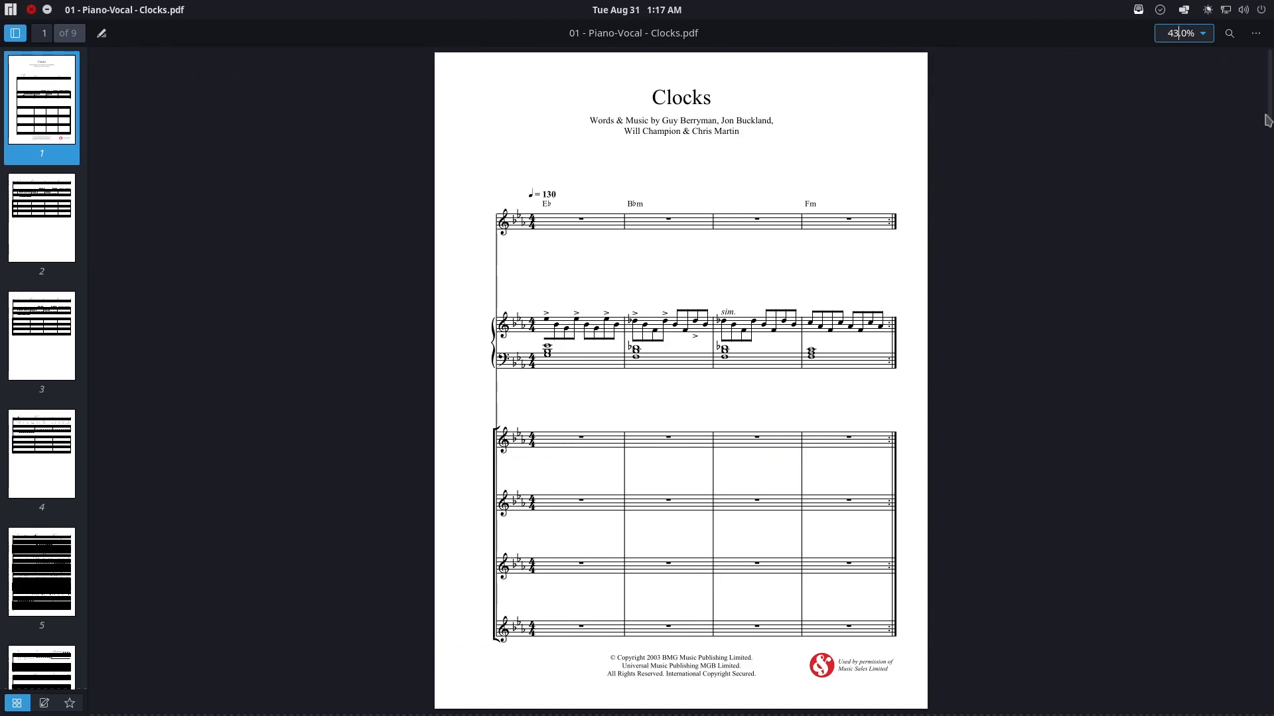
scroll(1263, 114, down, 3)
drag(1263, 114, 1232, 64)
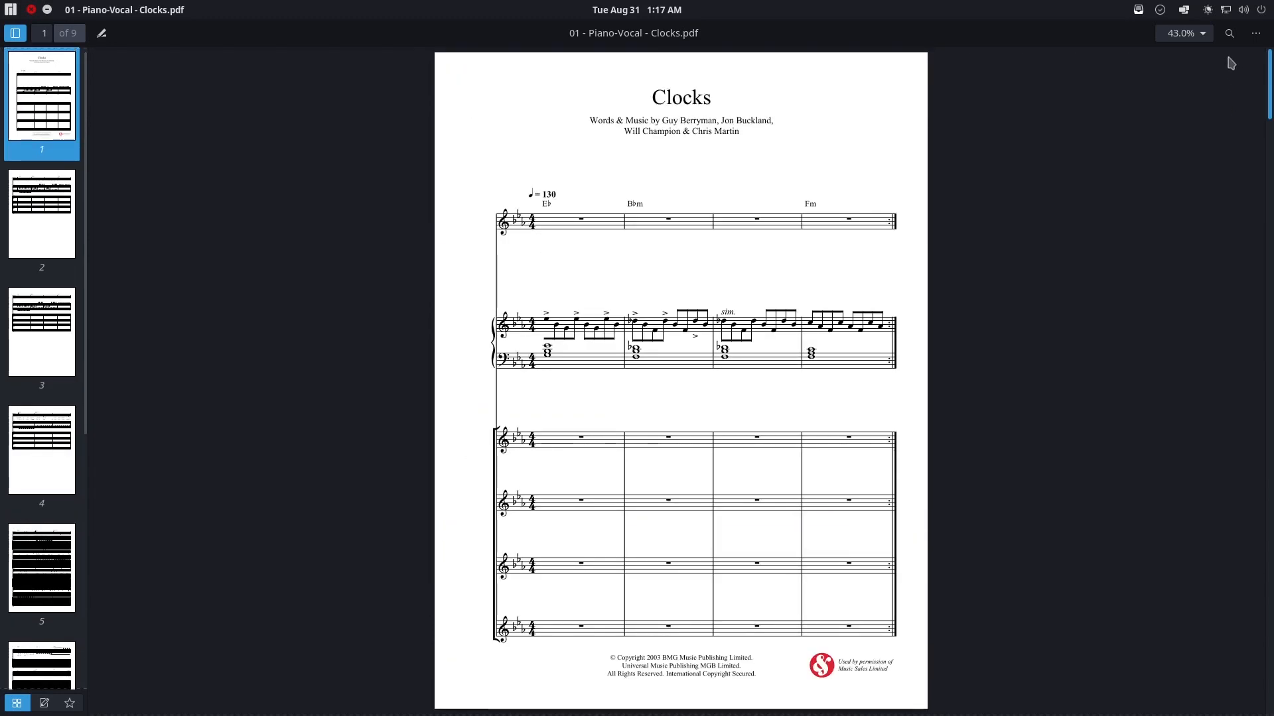
click(31, 10)
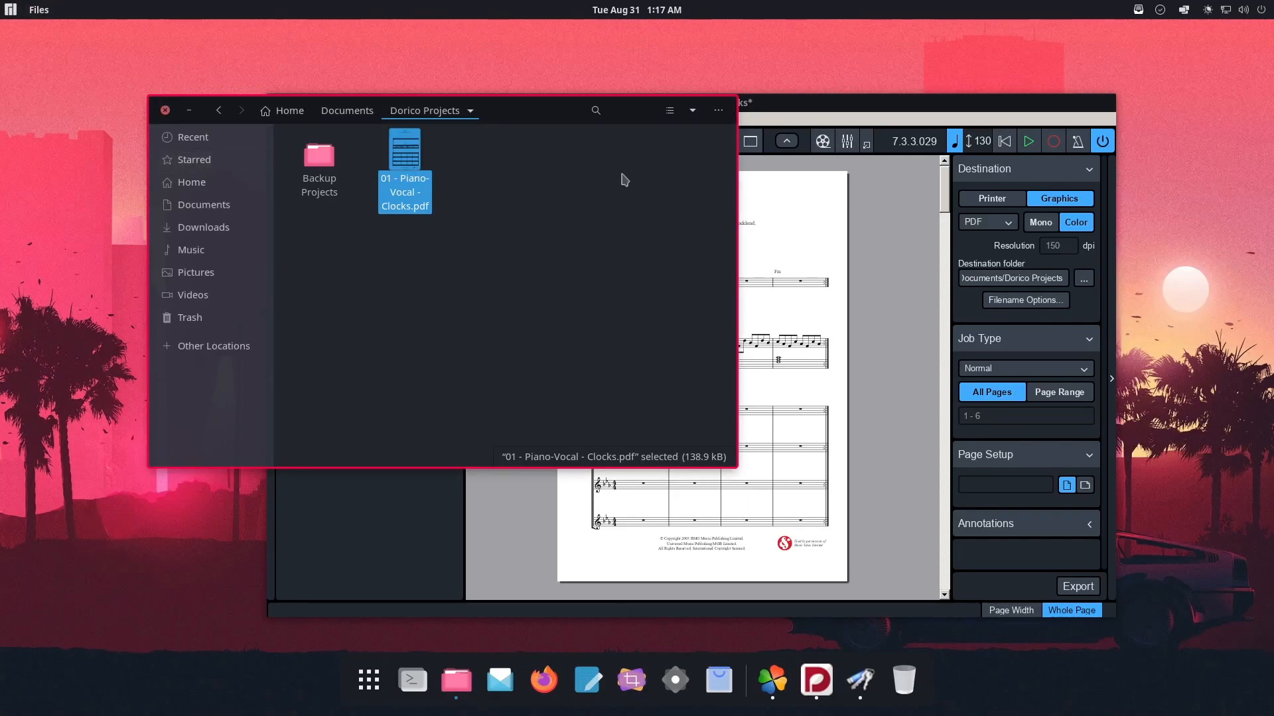
Step: Close the file manager, maximize the Dorico window and switch to playback mode with Ctrl+4
click(615, 230)
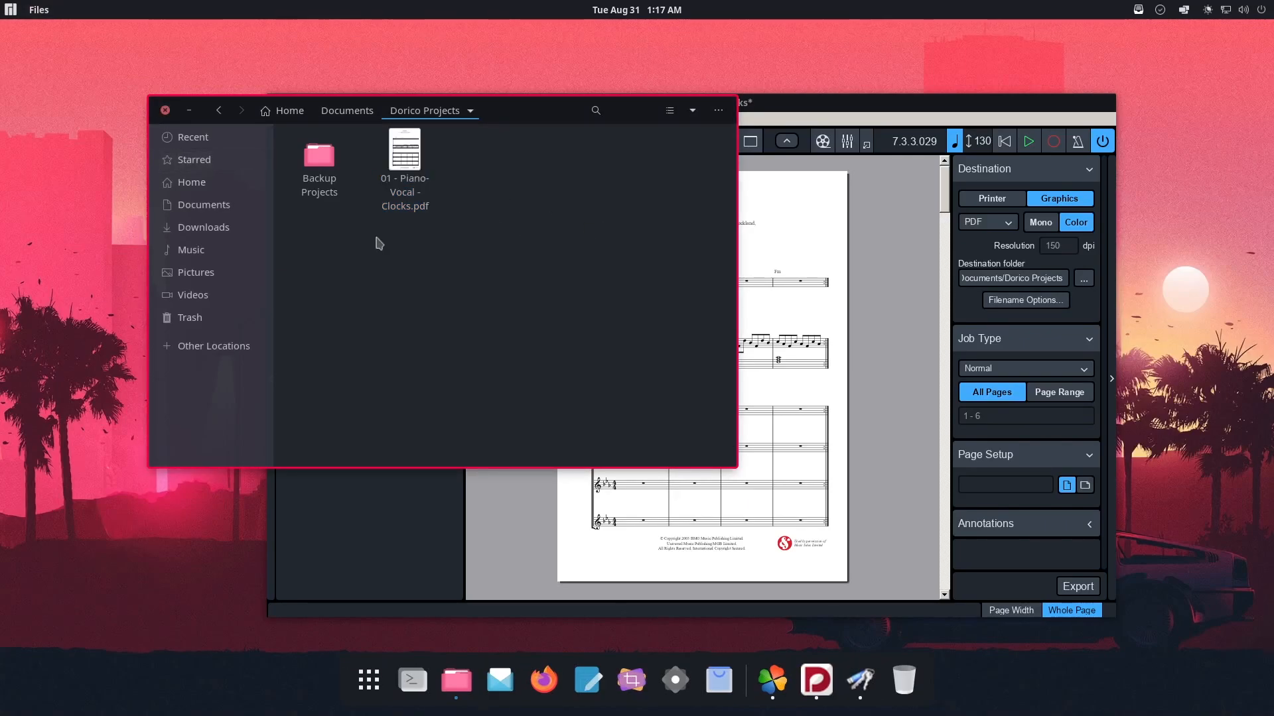
click(165, 111)
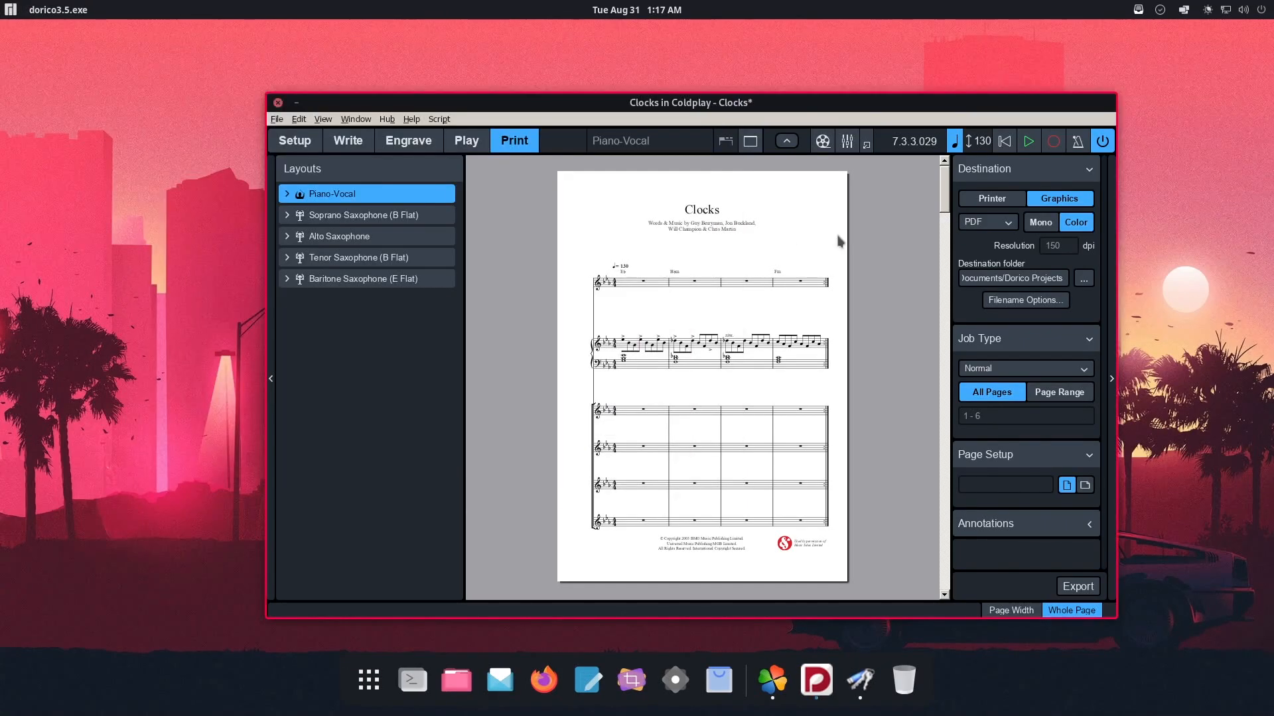
drag(820, 100, 813, 23)
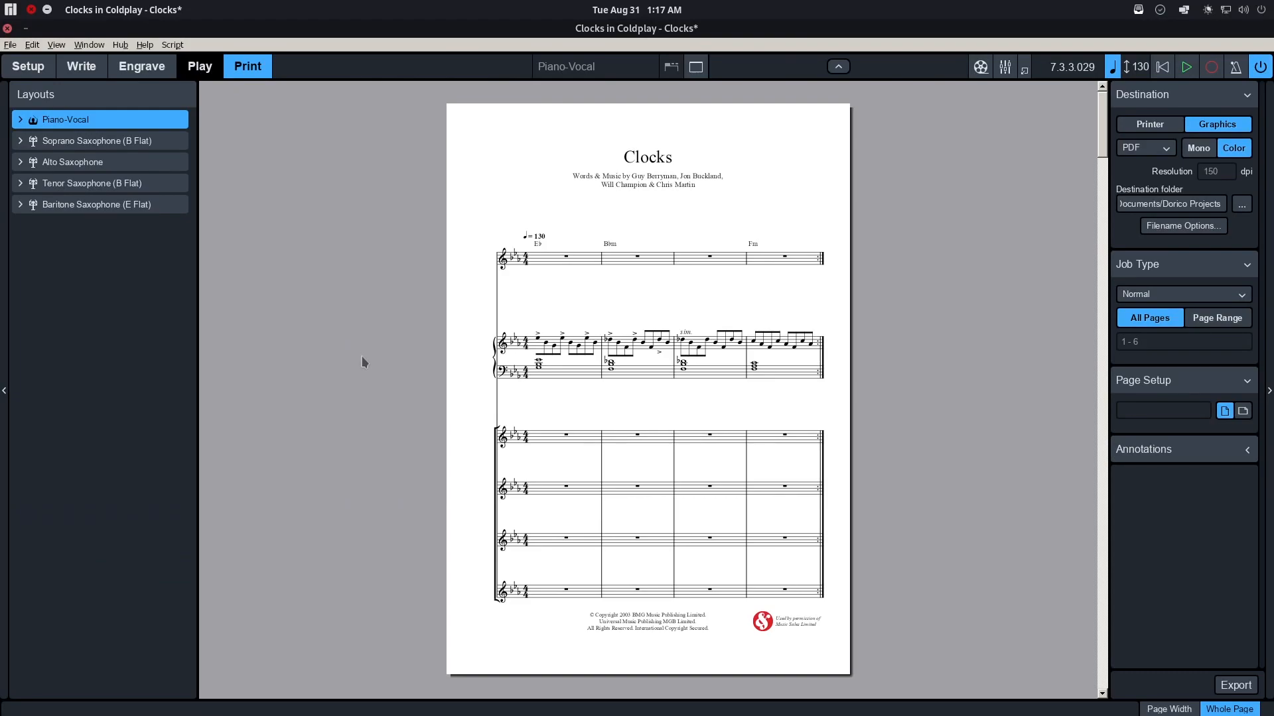
key(ctrl+4)
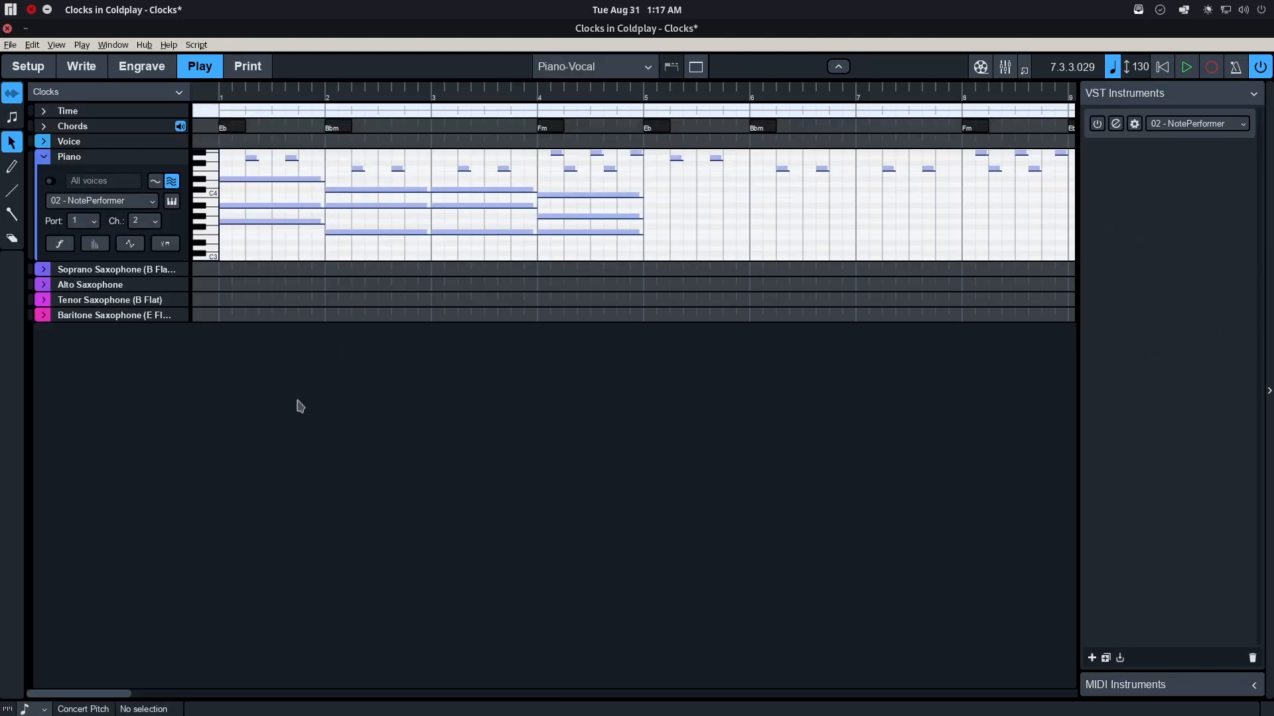
Step: Expand the Soprano Saxophone track and open the NotePerformer instrument window beside it
click(43, 269)
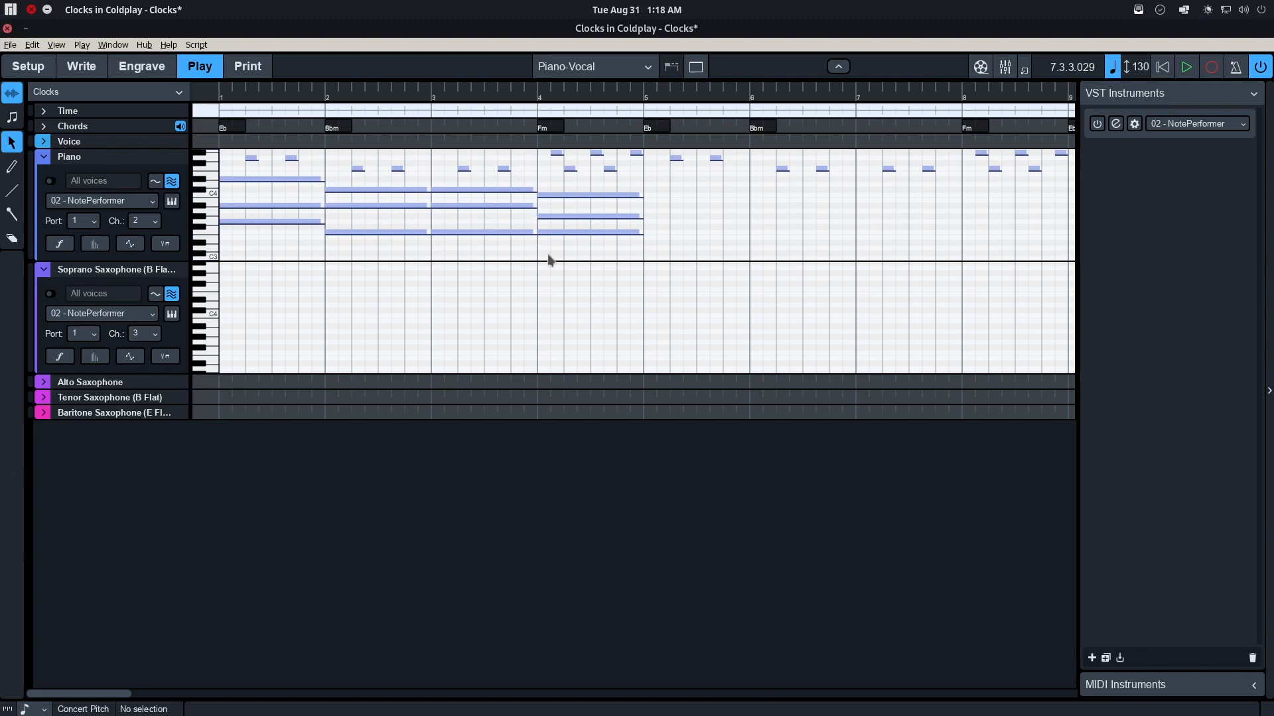
click(1117, 126)
drag(263, 35, 654, 102)
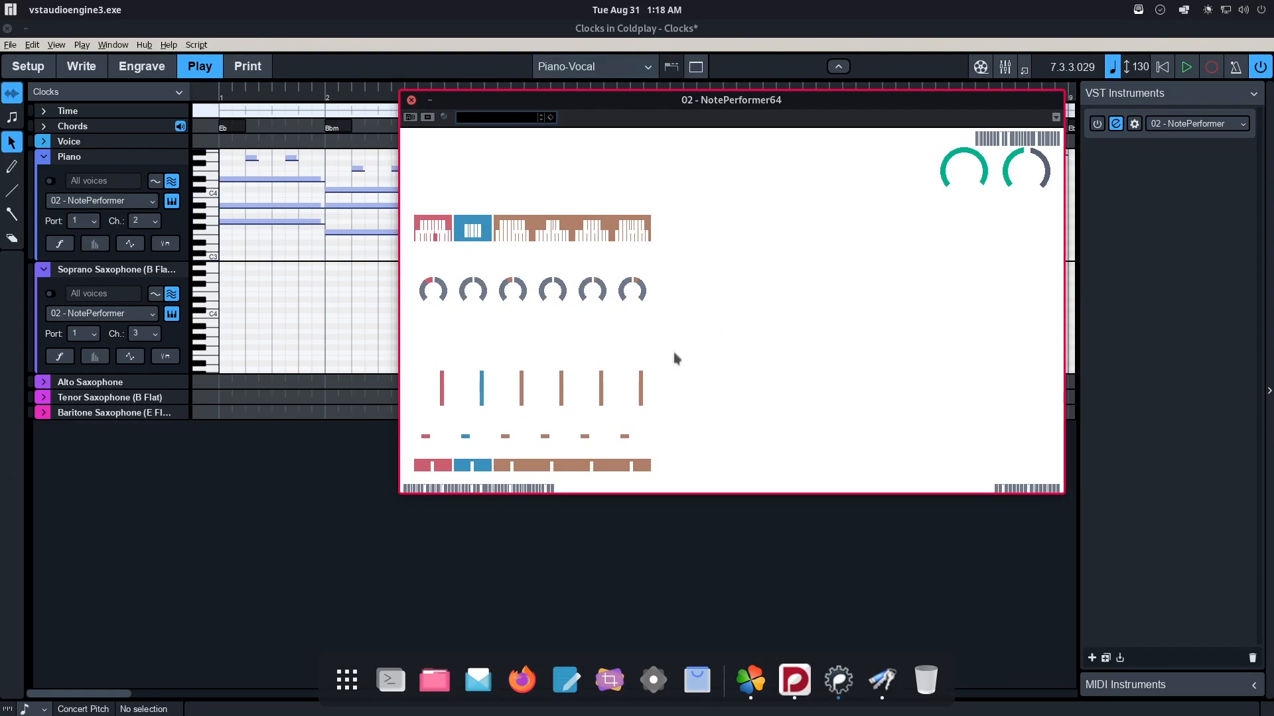
Step: Expand the Alto Saxophone track and restore the score window to a smaller size
click(164, 531)
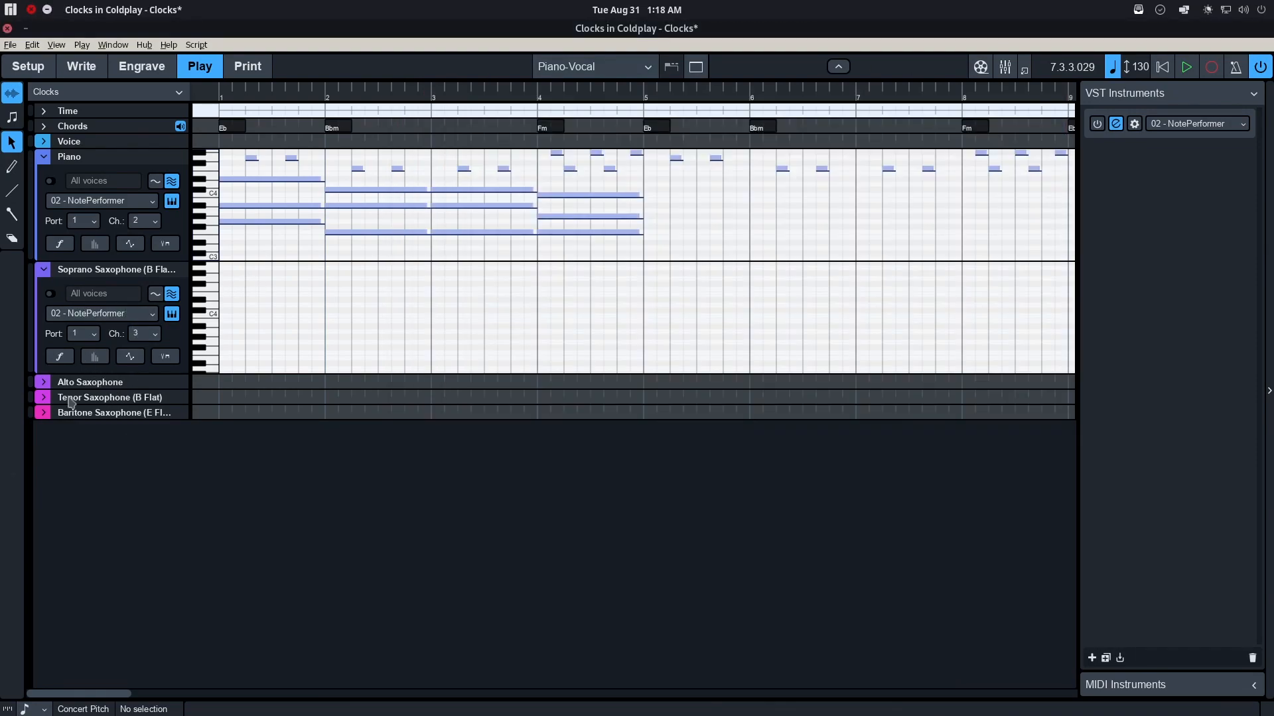
click(44, 383)
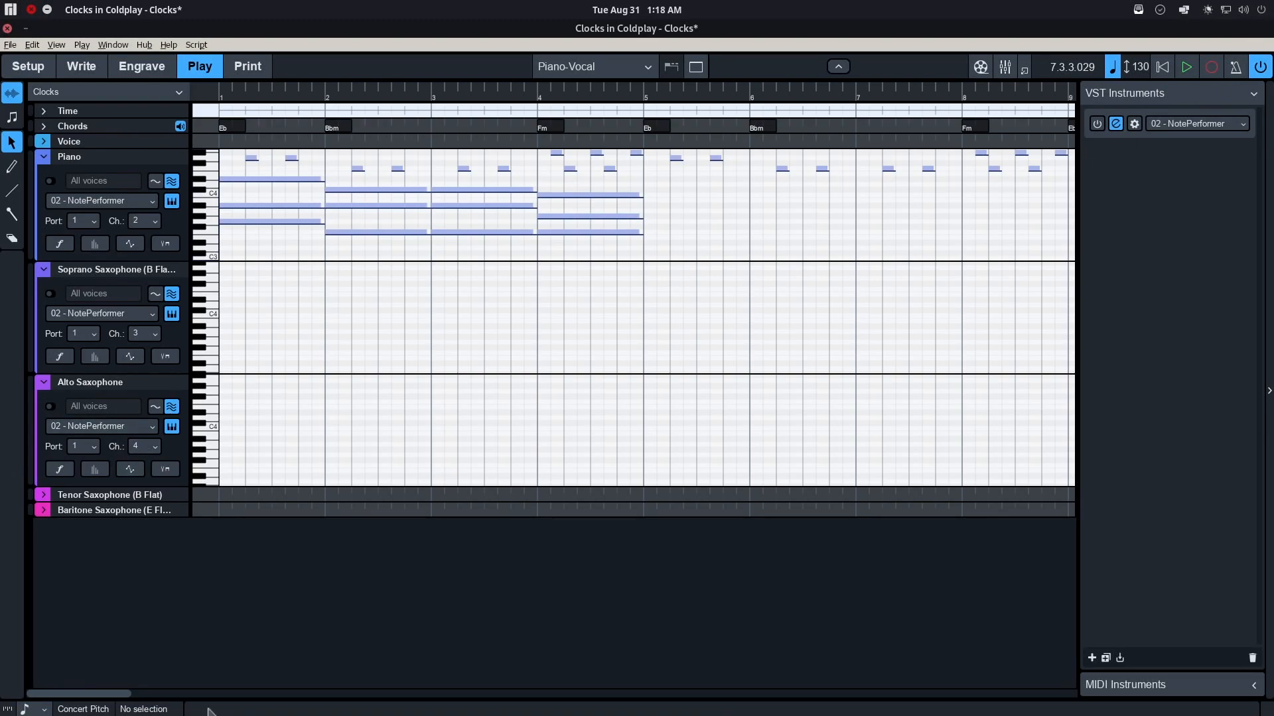
double_click(189, 27)
Step: Move the blue slot's volume fader down and up in NotePerformer, then reset it to full
click(842, 683)
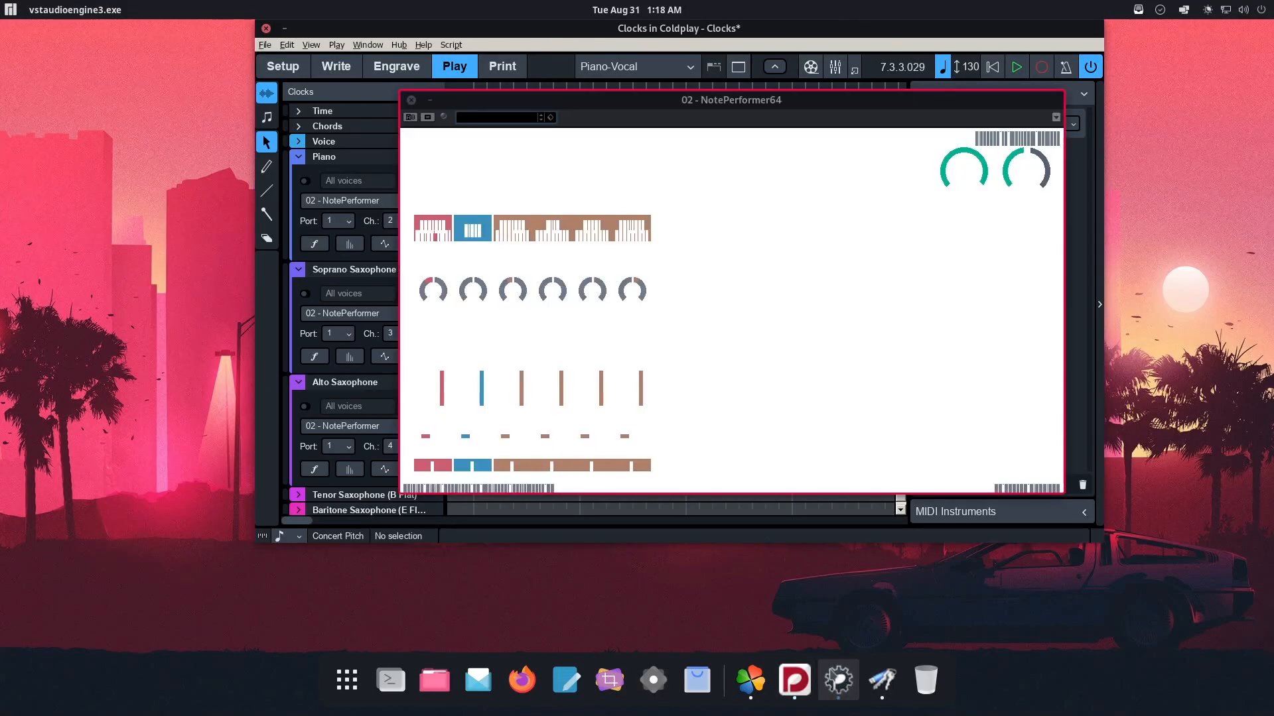
drag(727, 98, 874, 233)
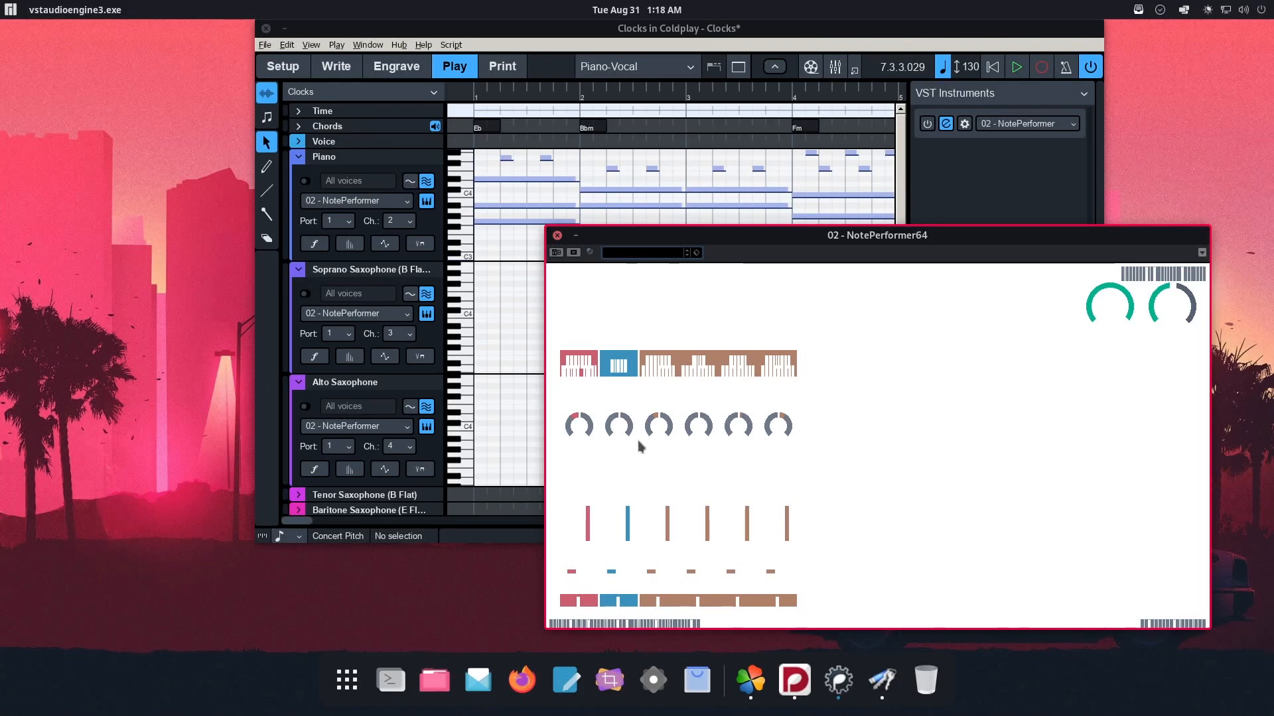
drag(635, 499, 653, 288)
drag(651, 402, 637, 341)
drag(639, 299, 640, 483)
double_click(634, 520)
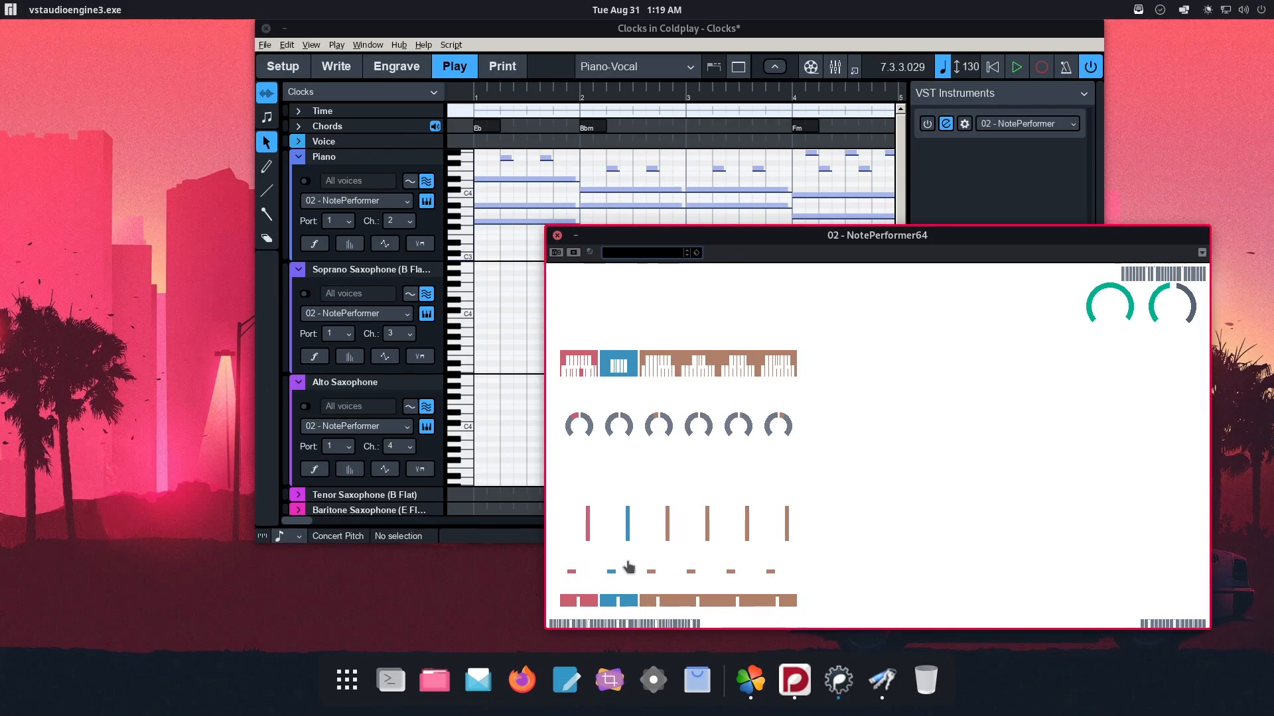
Step: Browse the slot's sound list without changing it, then close the NotePerformer window
click(620, 363)
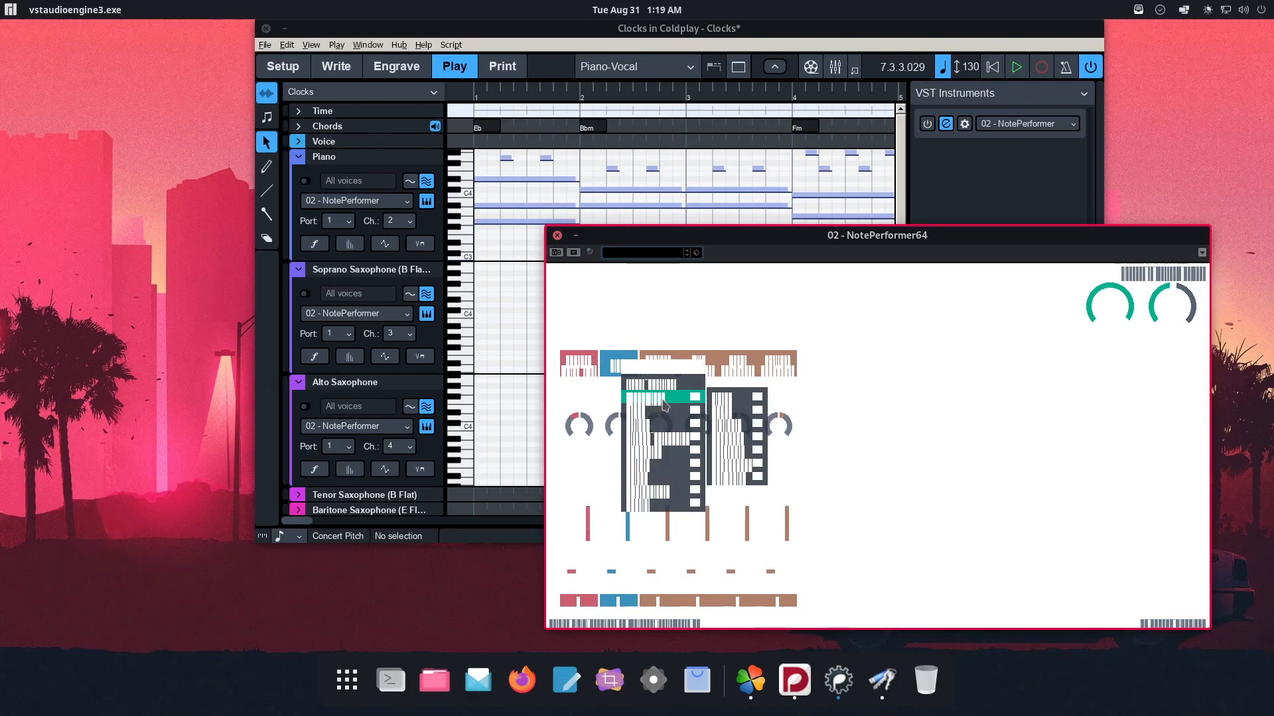
mouse_move(667, 437)
mouse_move(766, 439)
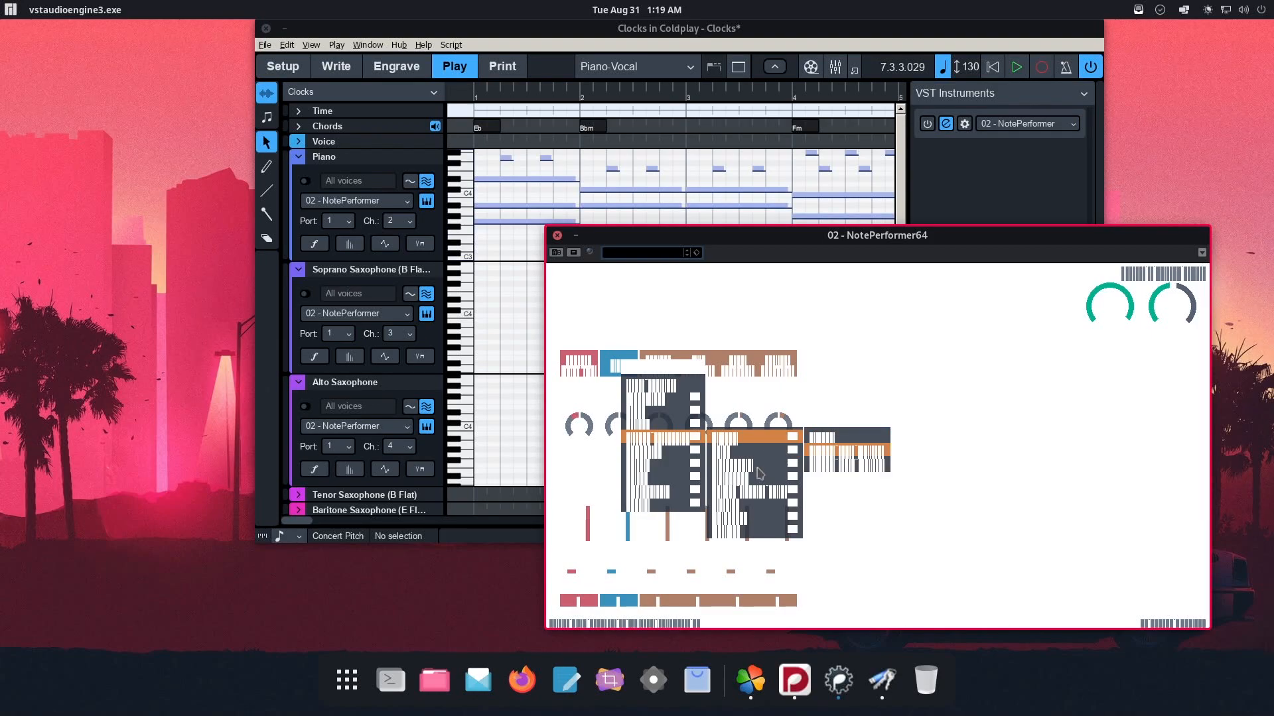
mouse_move(648, 488)
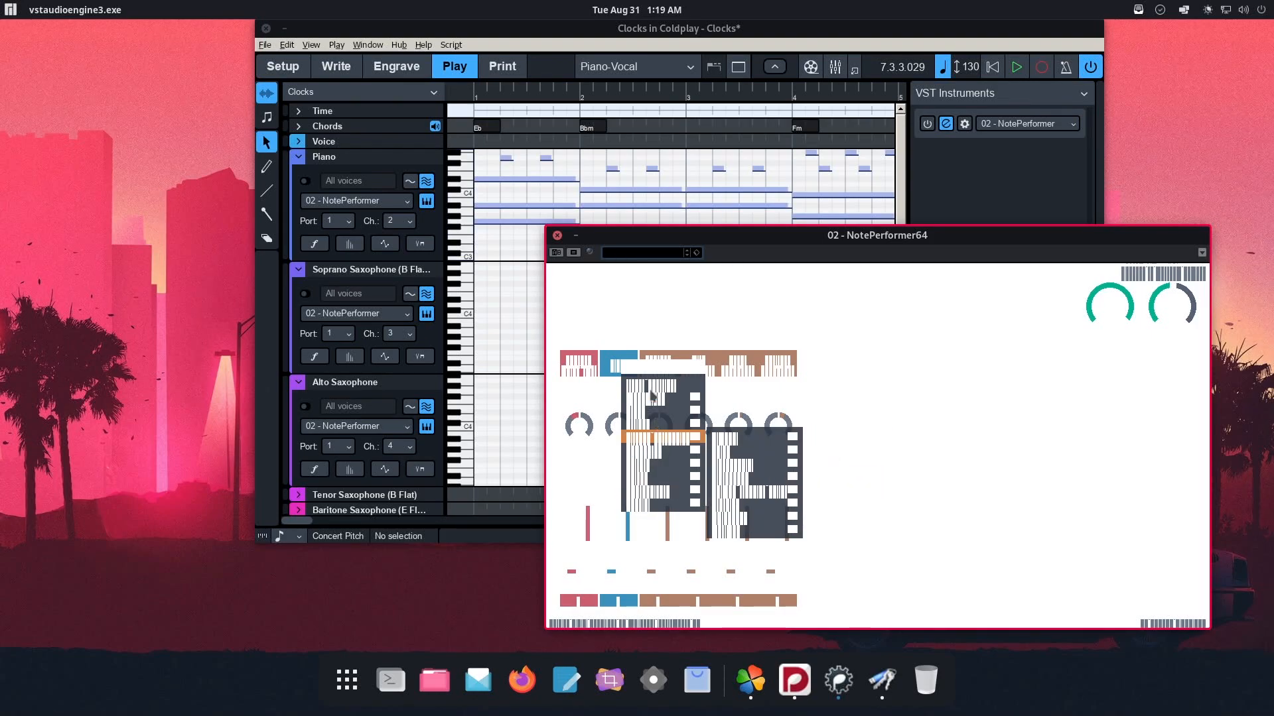
click(676, 309)
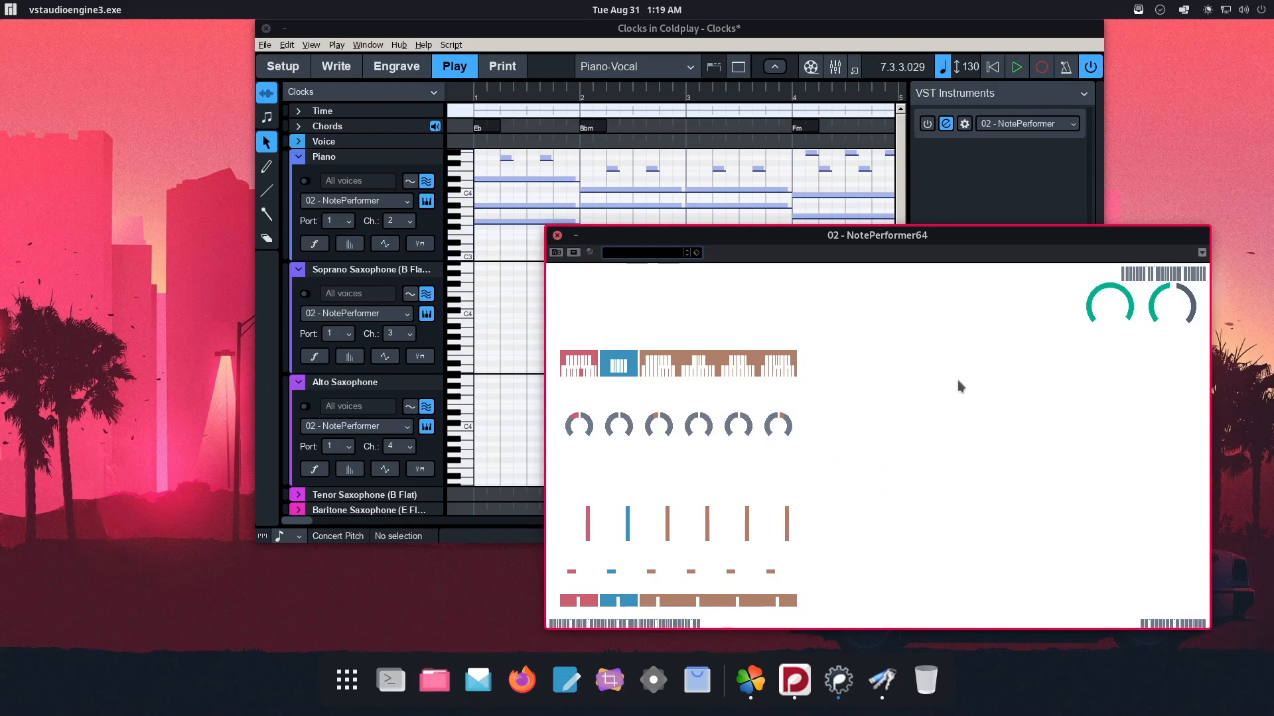
click(557, 236)
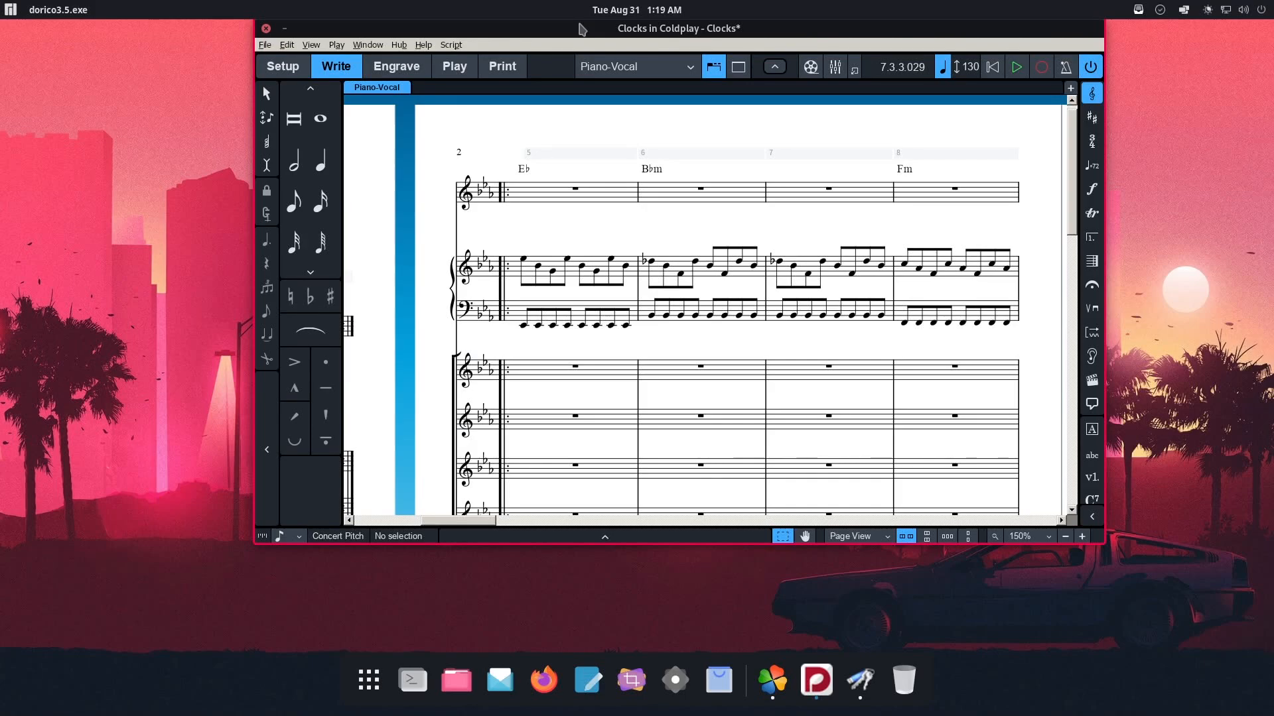
Step: Page forward through the Clocks score to bars 11–14, then bars 29–33
drag(579, 28, 536, 46)
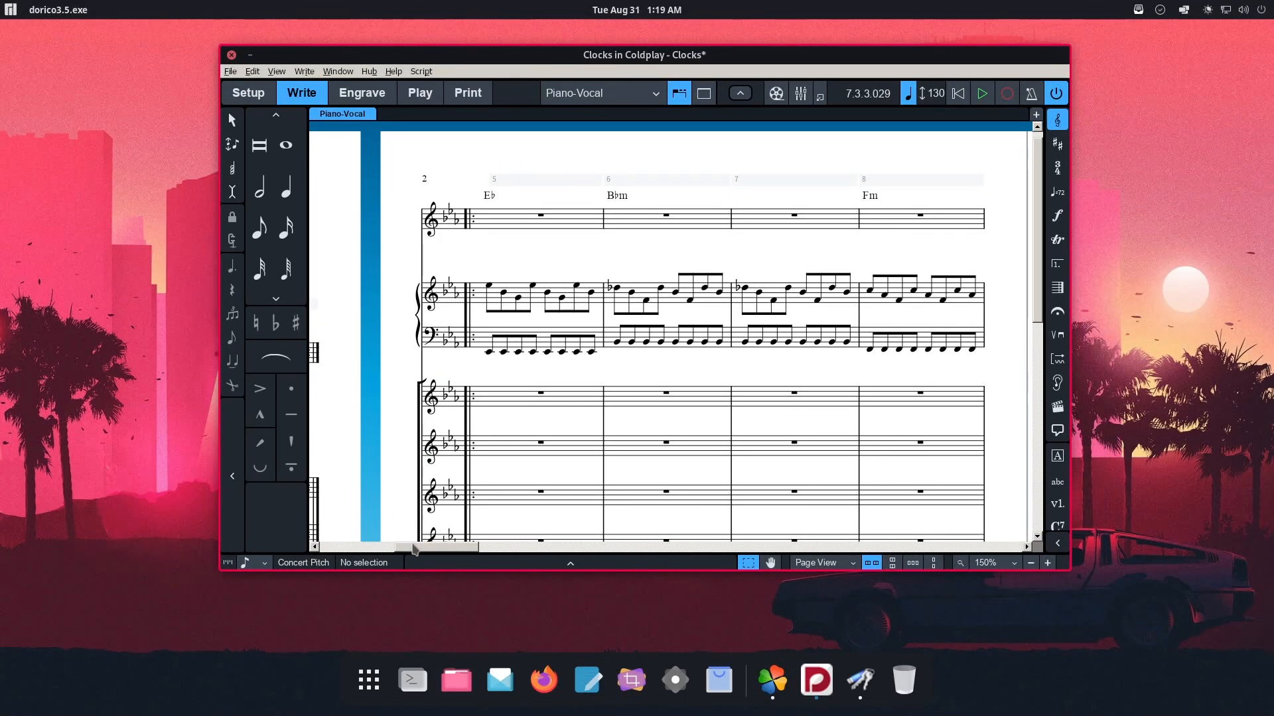
click(597, 552)
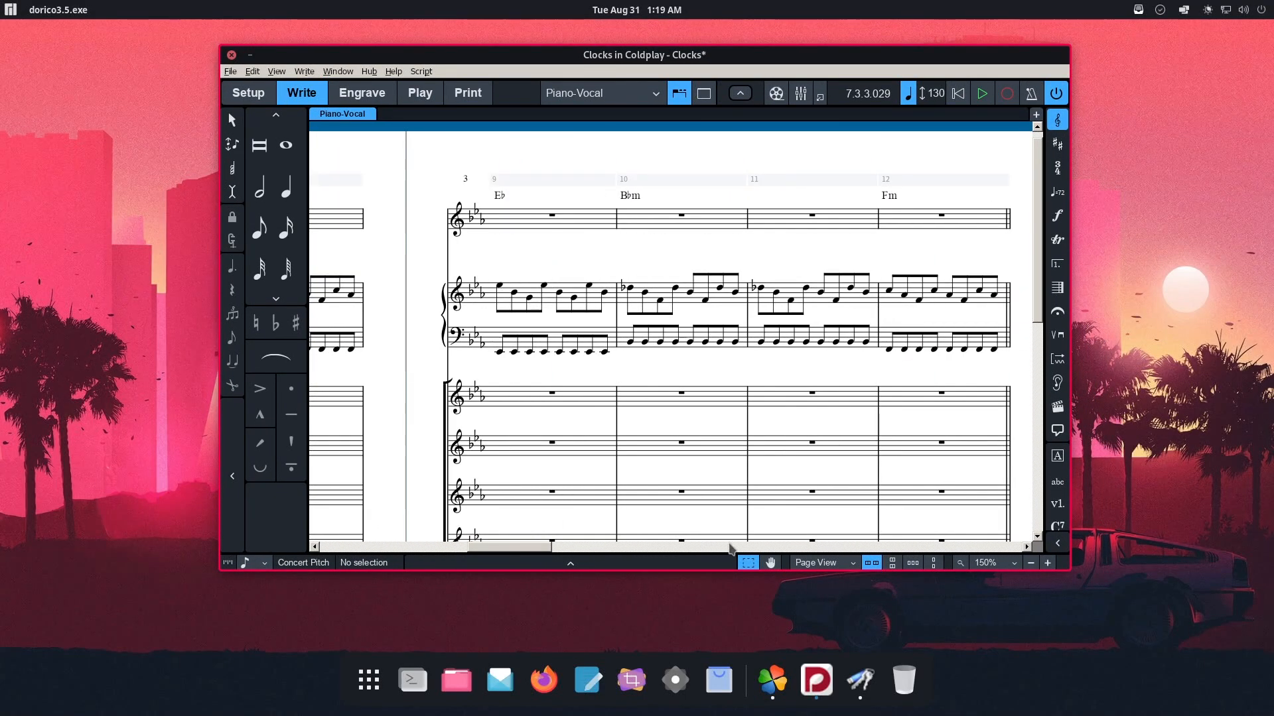
click(744, 547)
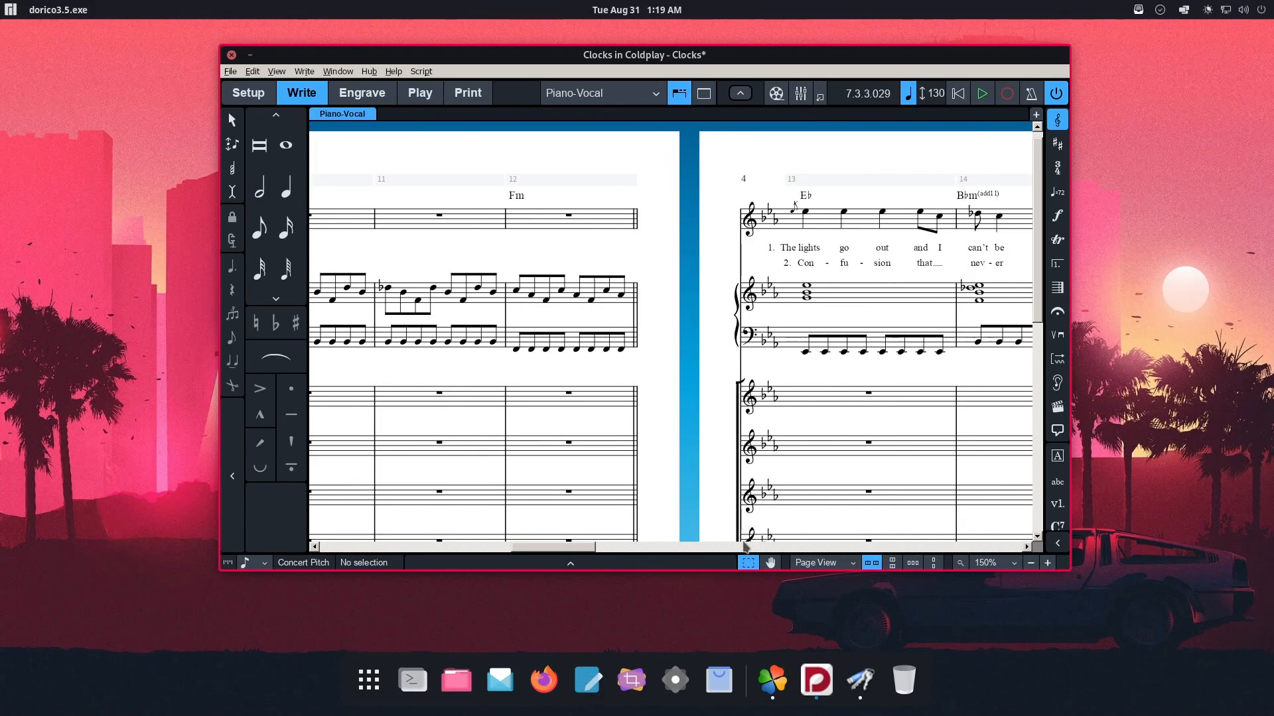
click(744, 547)
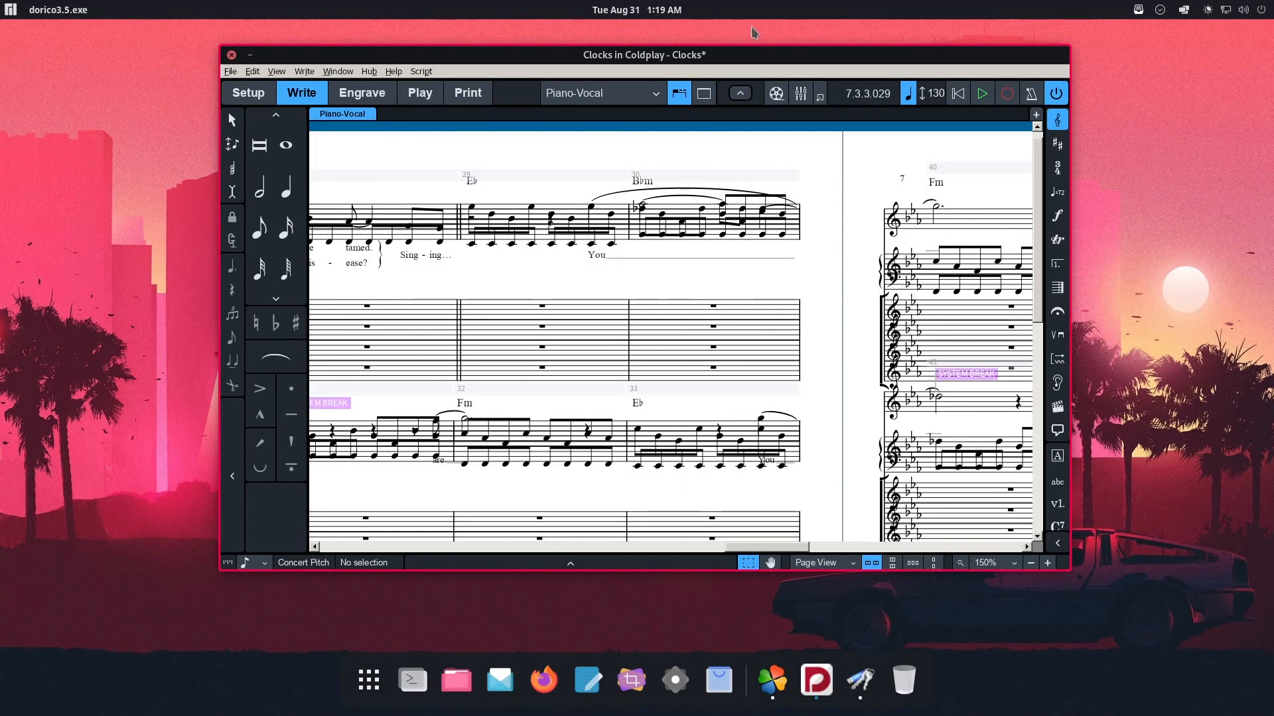
Step: Maximize the score window and scroll back to the title page
double_click(716, 53)
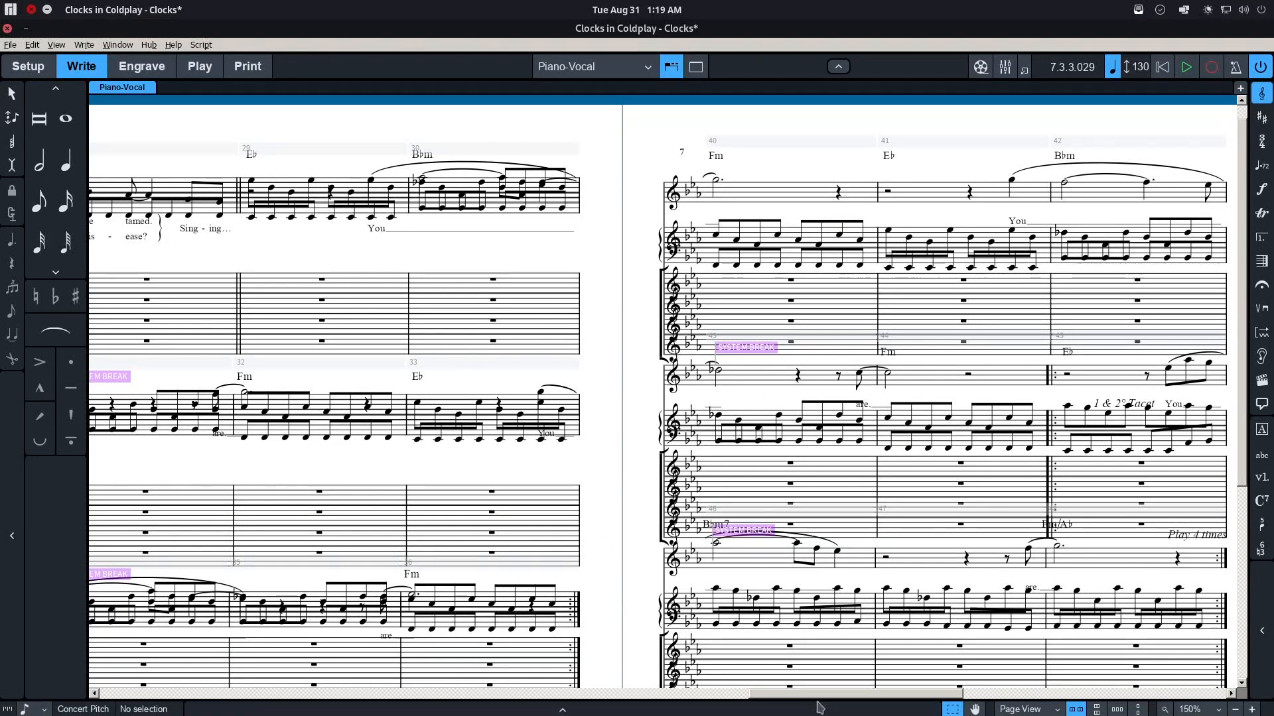
drag(777, 700, 611, 708)
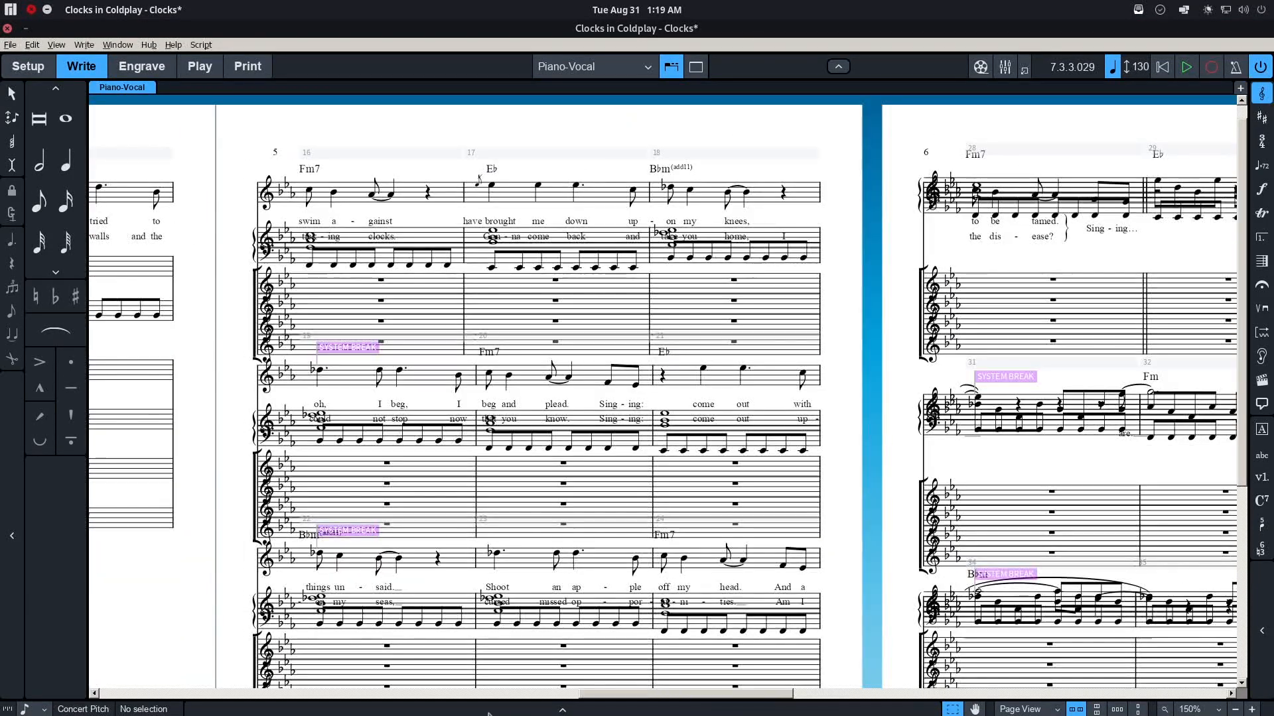
drag(443, 713, 100, 700)
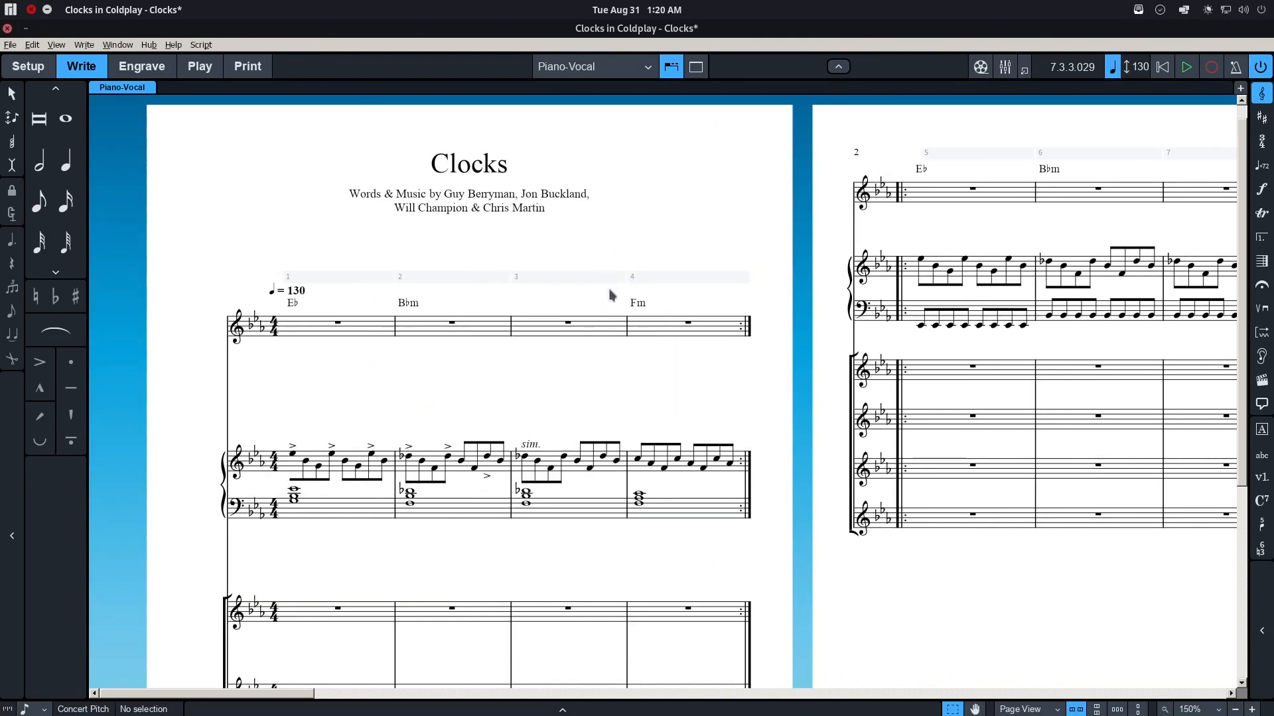